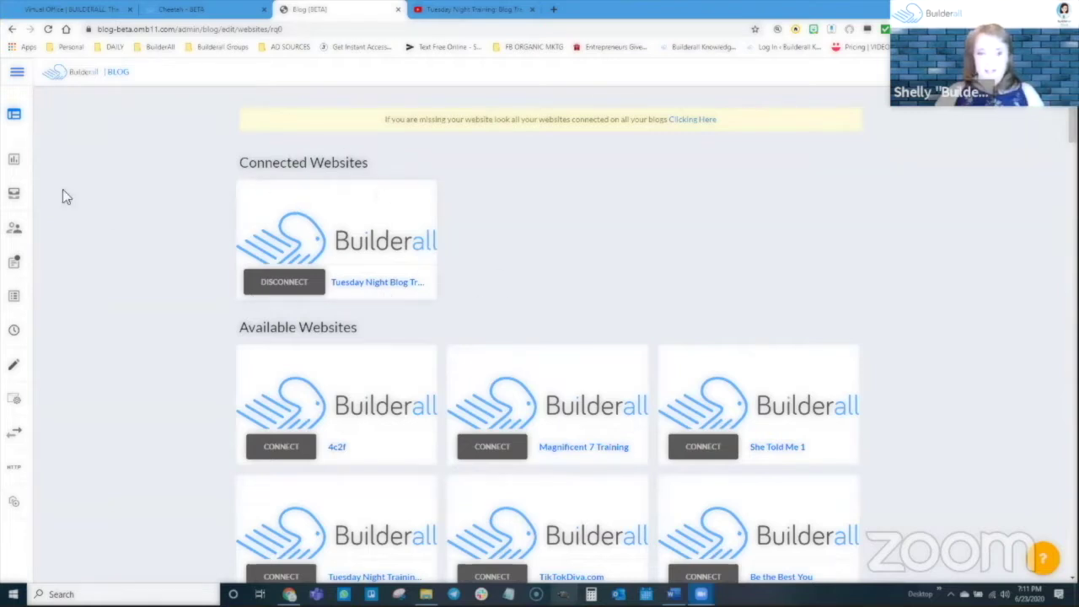
# Open the blog's overview dashboard showing zero posts, zero categories and one connected website
pyautogui.moveTo(6, 139)
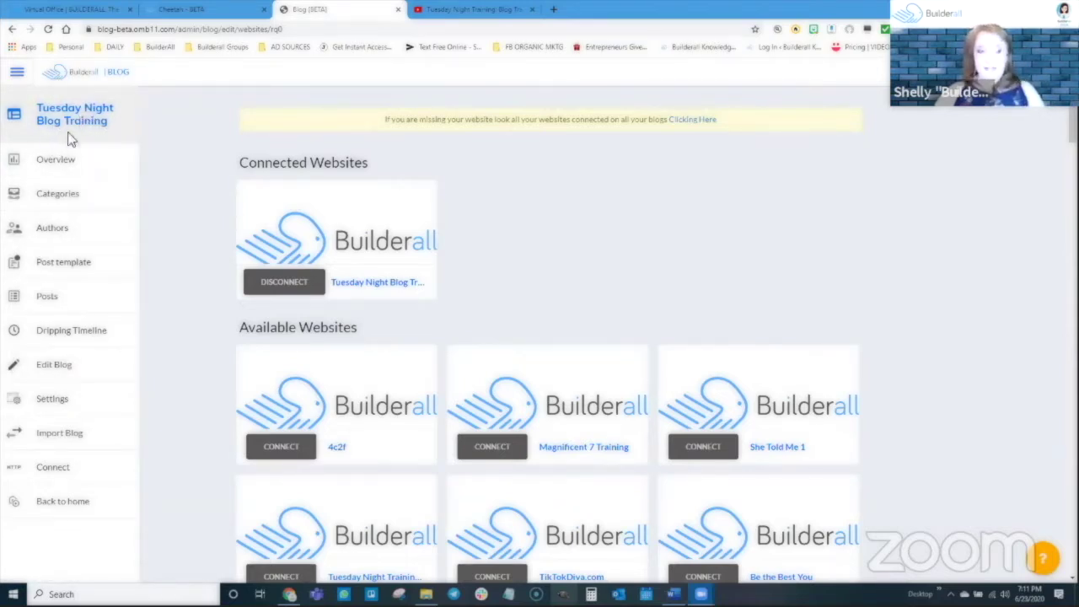
pyautogui.click(55, 161)
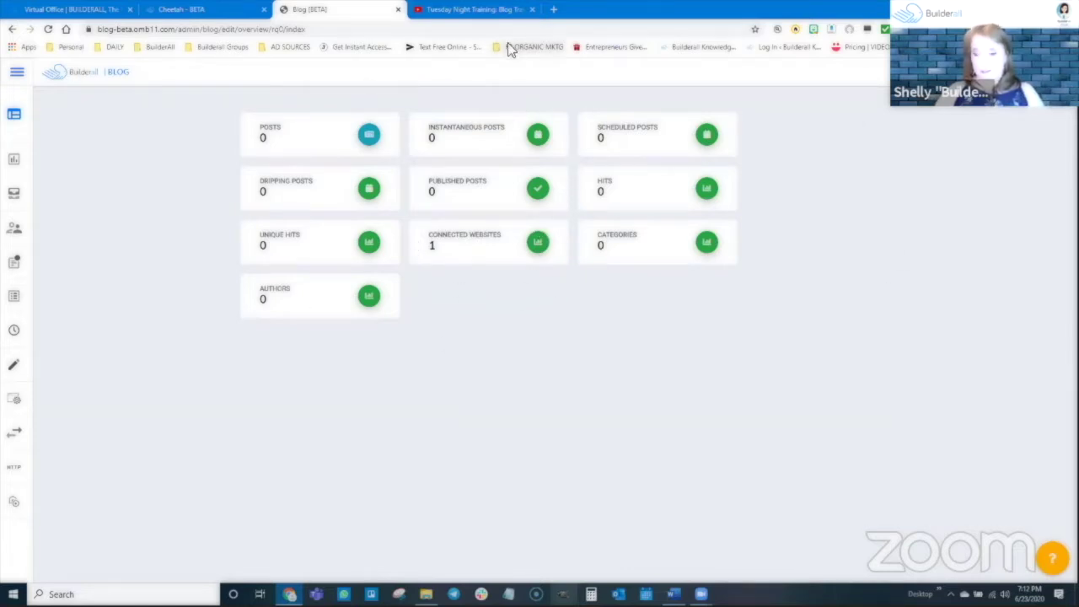
pyautogui.moveTo(21, 182)
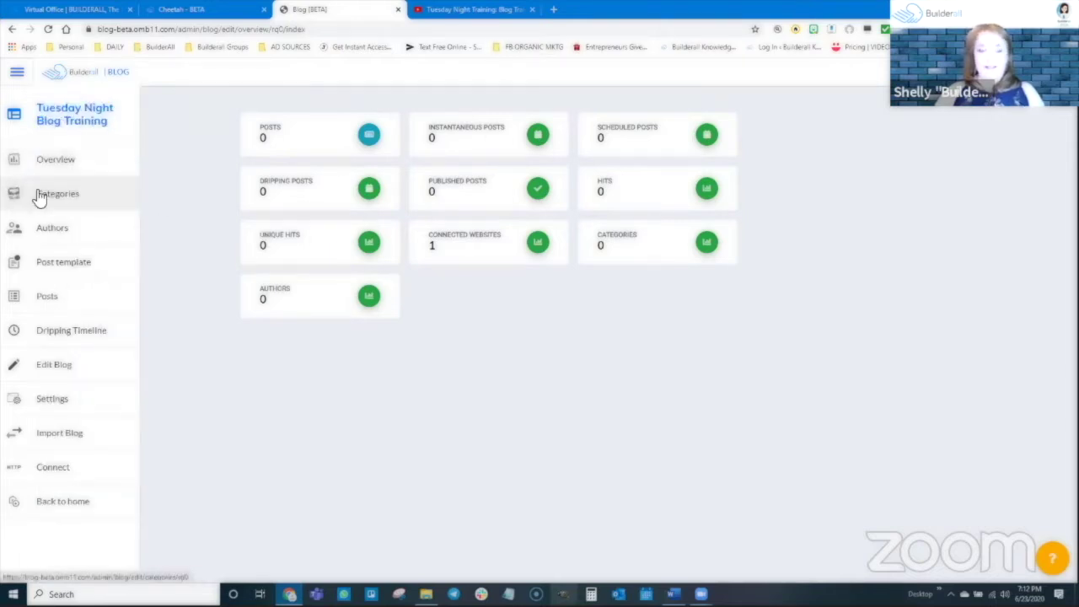
# Create a 'Hair Care' category on the categories page and check its hair-care slug
pyautogui.click(46, 198)
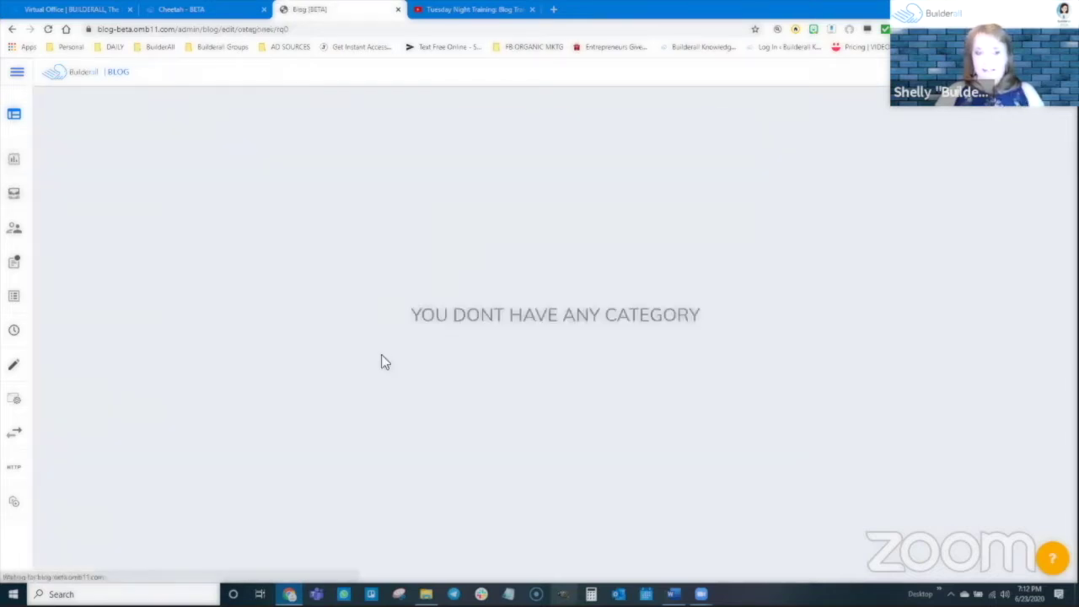
pyautogui.moveTo(425, 594)
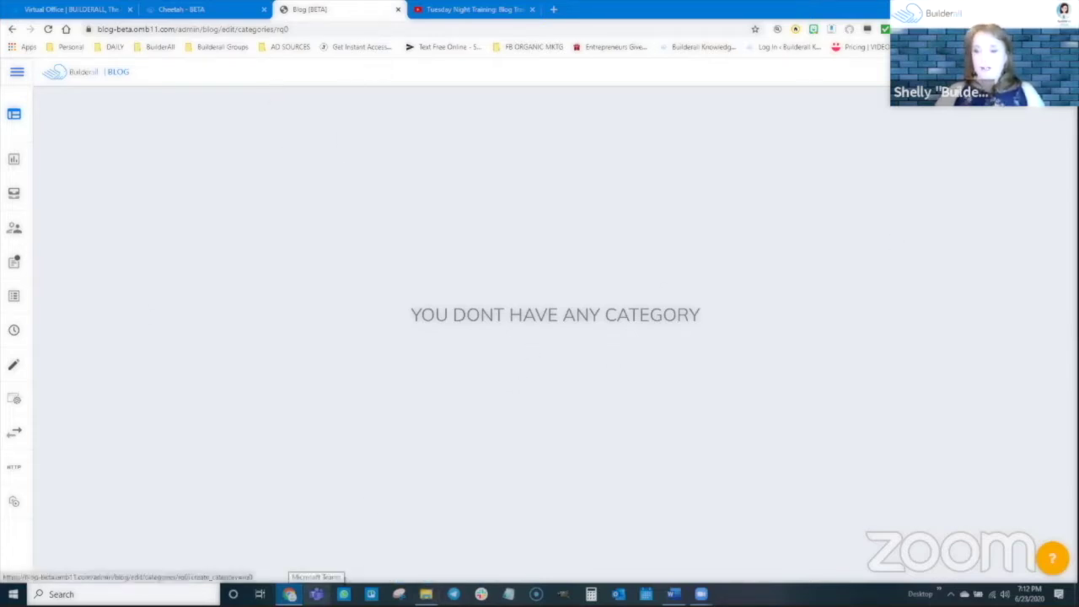
pyautogui.click(389, 280)
pyautogui.click(472, 316)
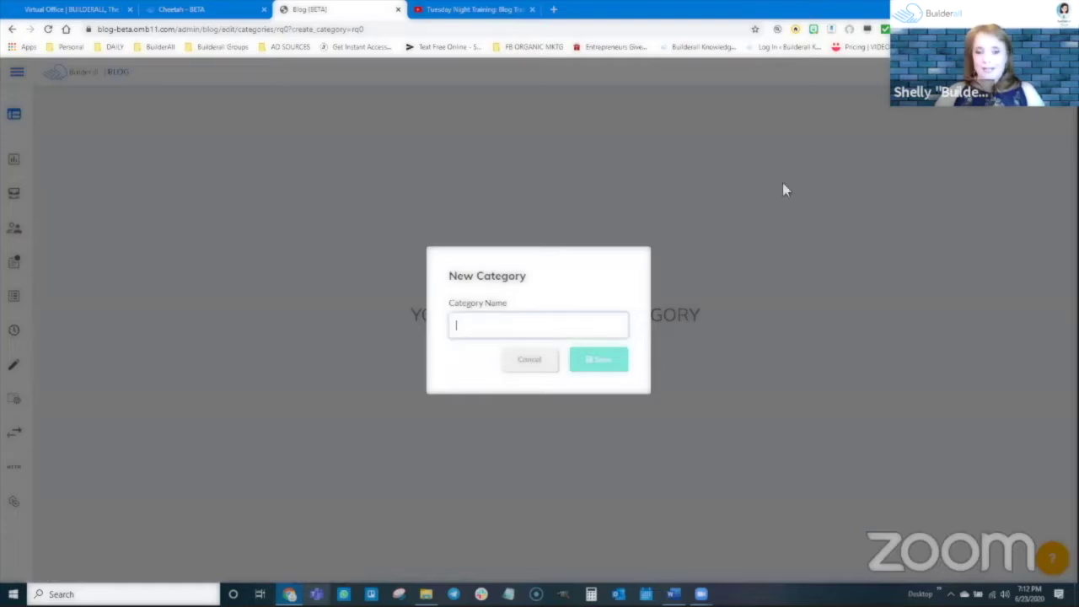
pyautogui.write('Hair Care')
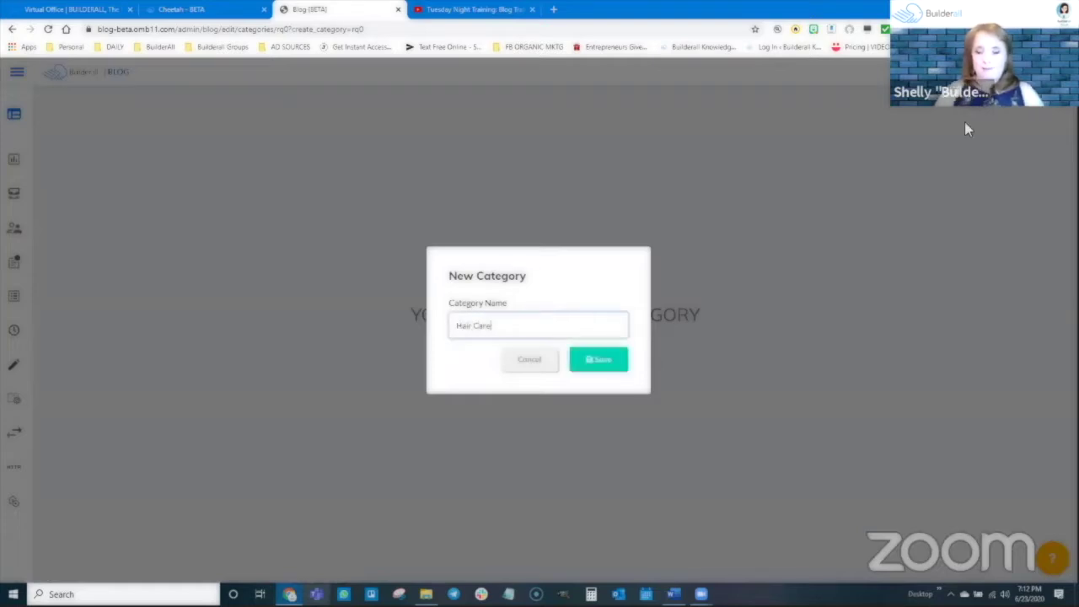
pyautogui.click(598, 360)
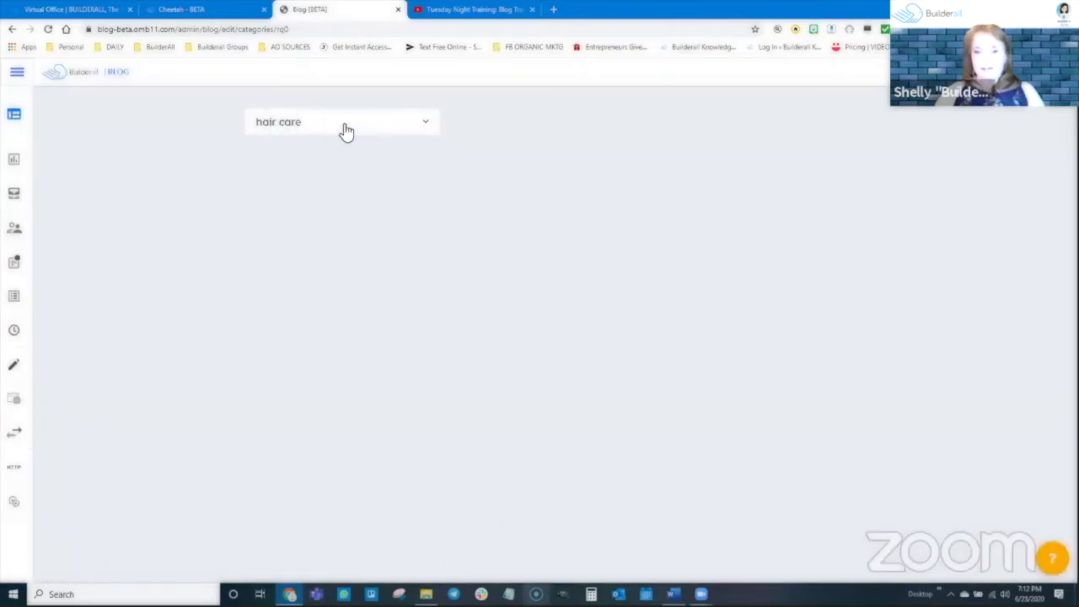
pyautogui.click(425, 125)
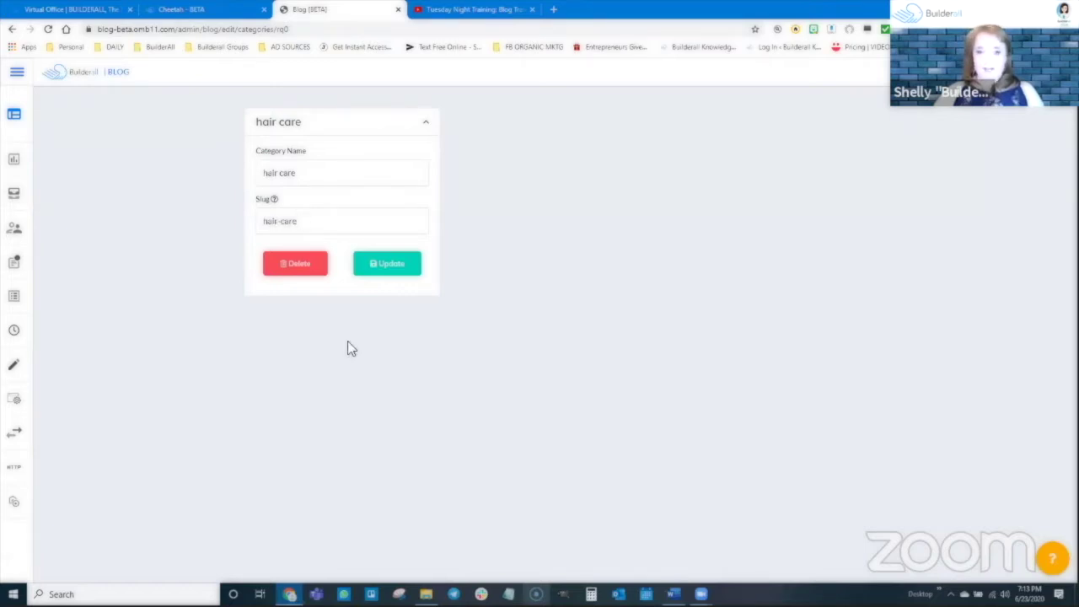
pyautogui.click(425, 124)
pyautogui.moveTo(20, 203)
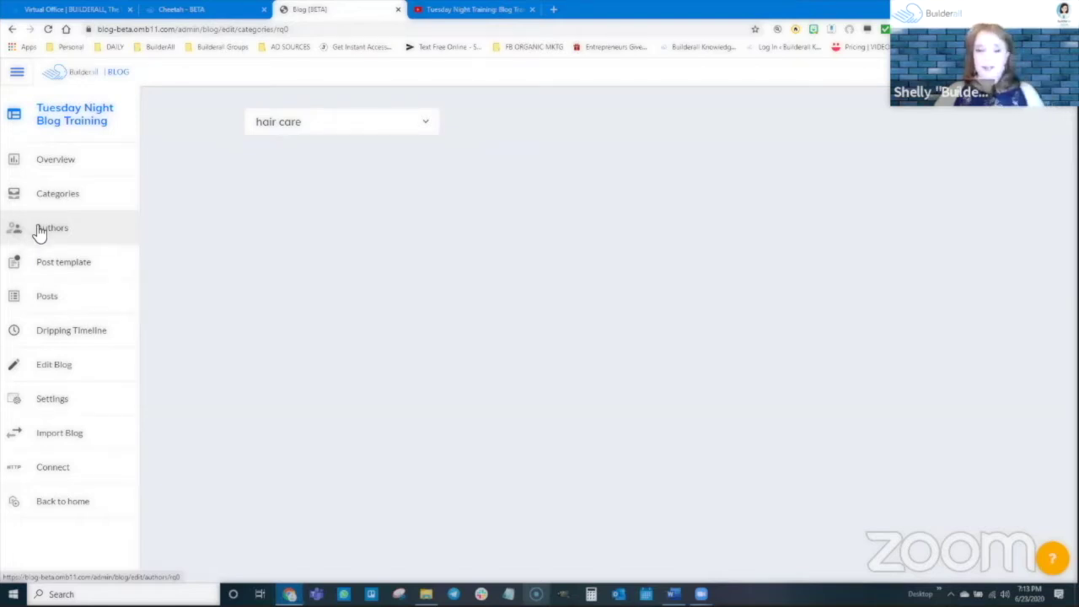
# Start a new author and enter the author's full name and e-mail address
pyautogui.click(54, 231)
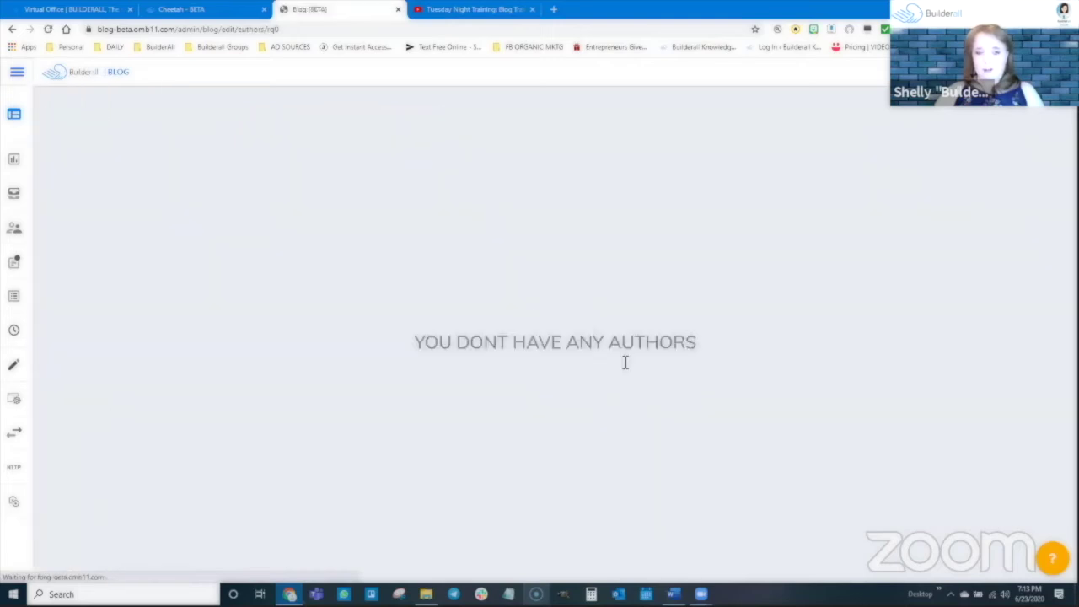
pyautogui.click(995, 73)
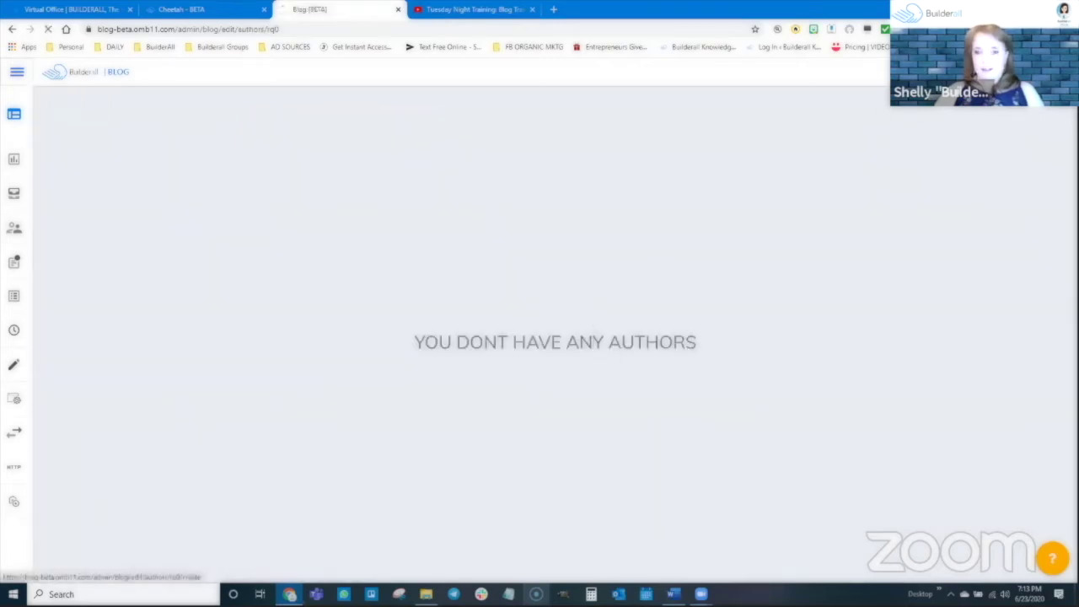
pyautogui.click(322, 234)
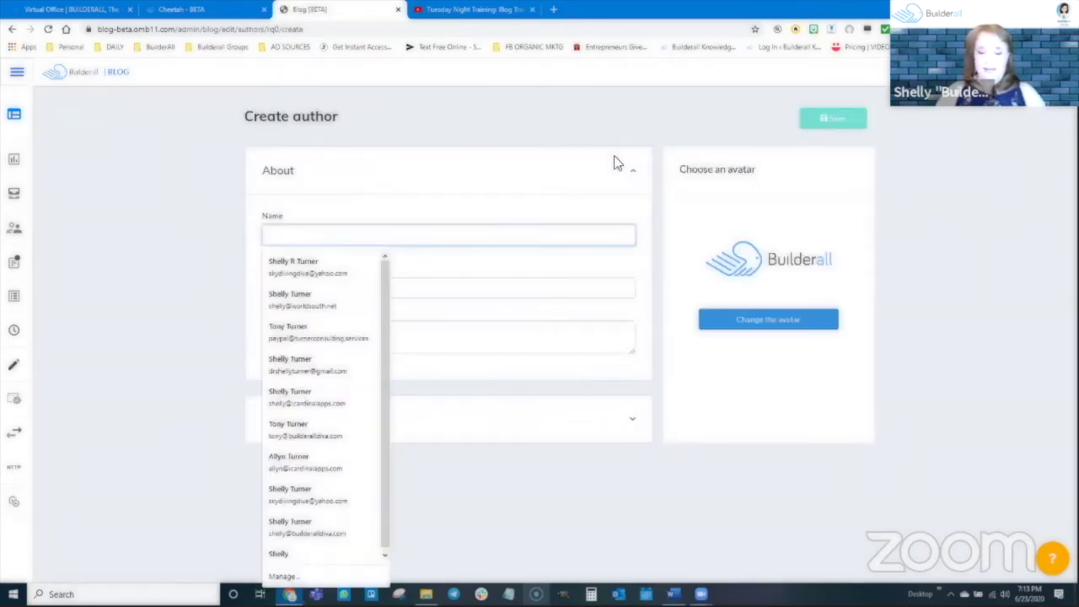
pyautogui.write('Shelly Turner')
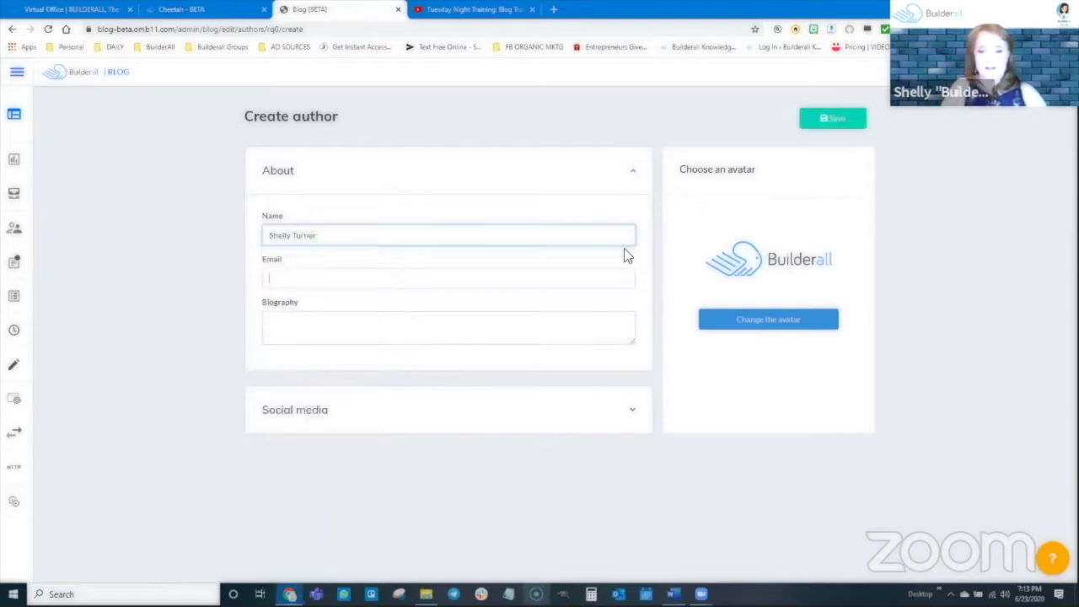
pyautogui.press('Tab')
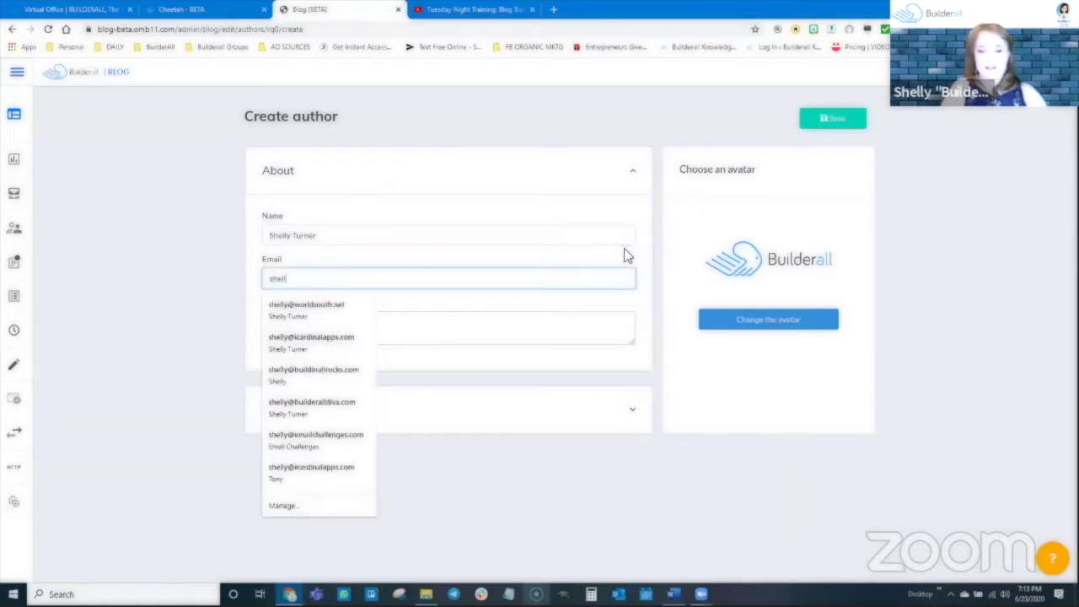
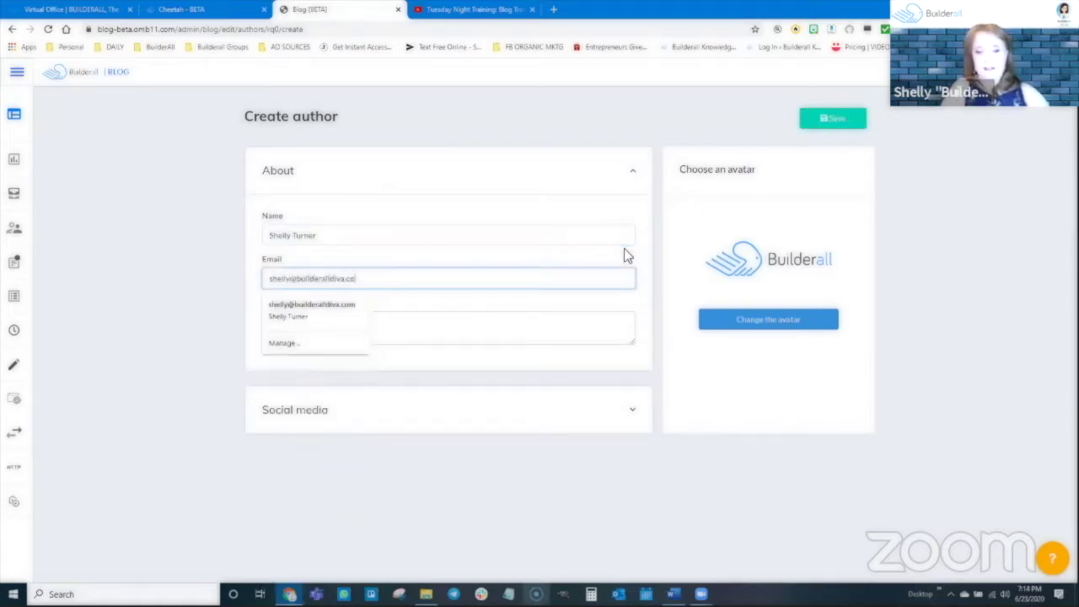
# Add the biography 'I am the Builderall Diva' and the author's Facebook profile link
pyautogui.press('Tab')
pyautogui.write('I am')
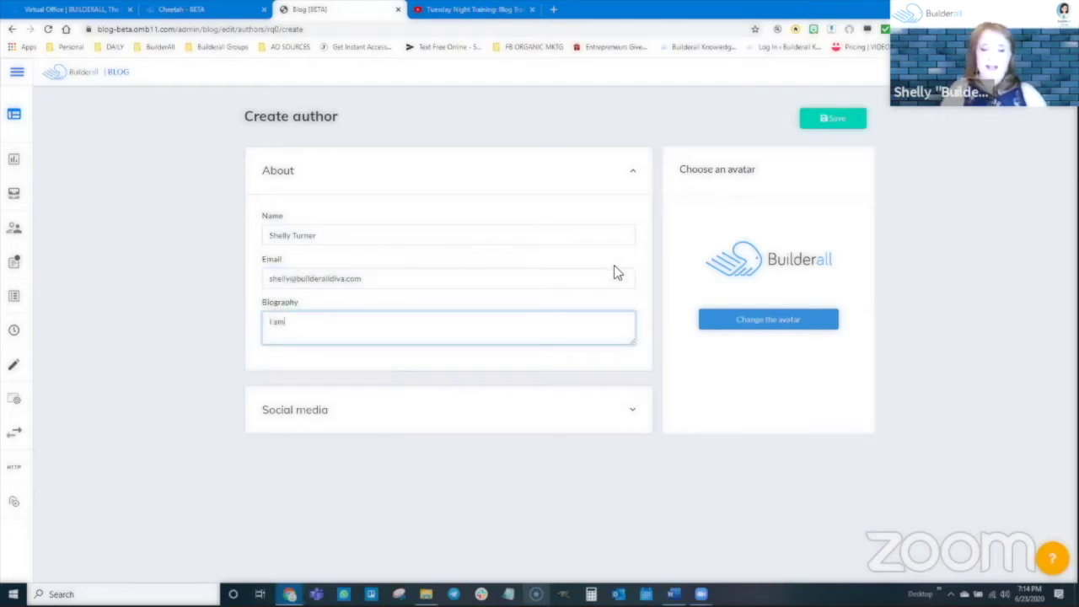
pyautogui.write(' the Builderall Diva')
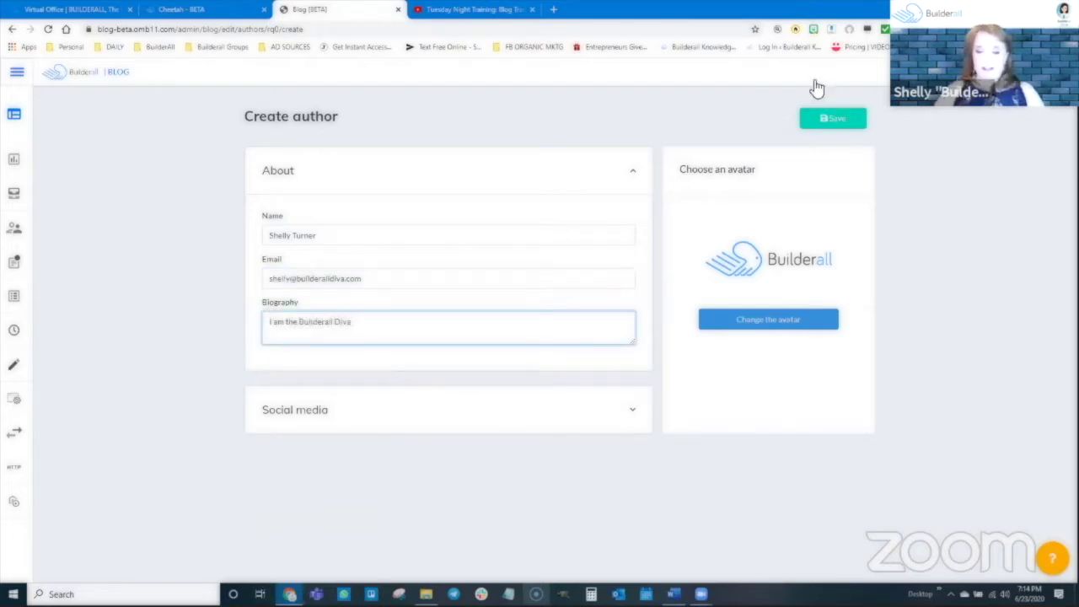
pyautogui.click(444, 426)
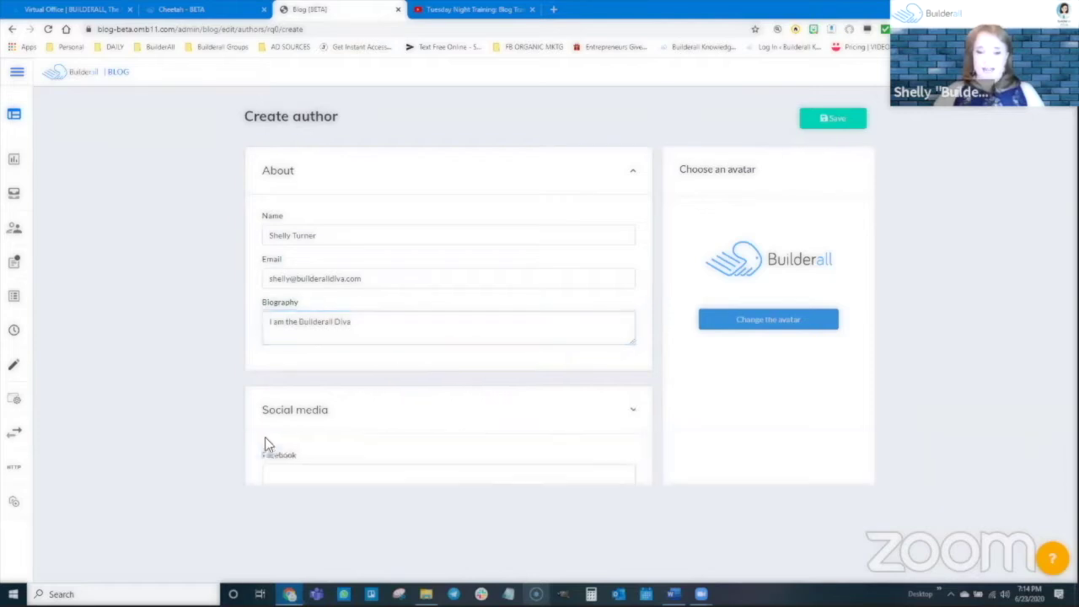
pyautogui.scroll(-2, 265, 441)
pyautogui.click(349, 321)
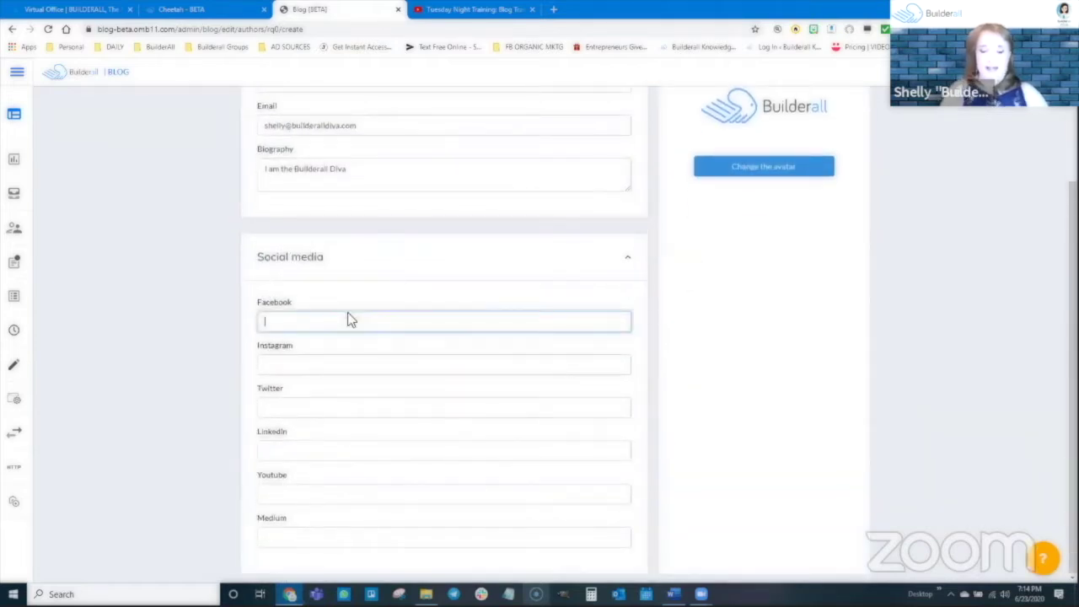
pyautogui.write('http://facebook.com/')
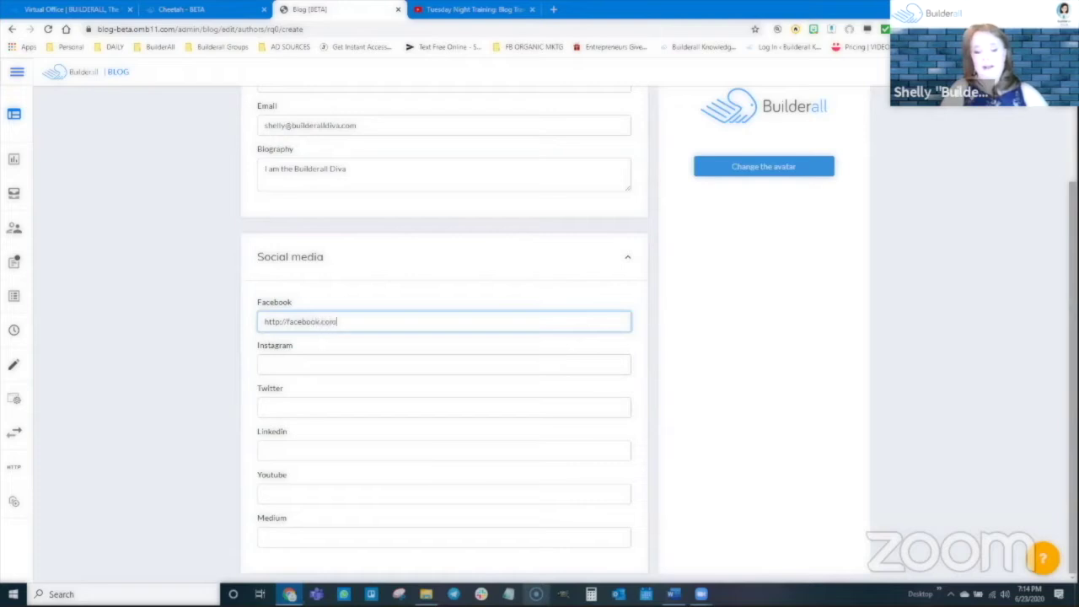
pyautogui.write('skydivingdiva')
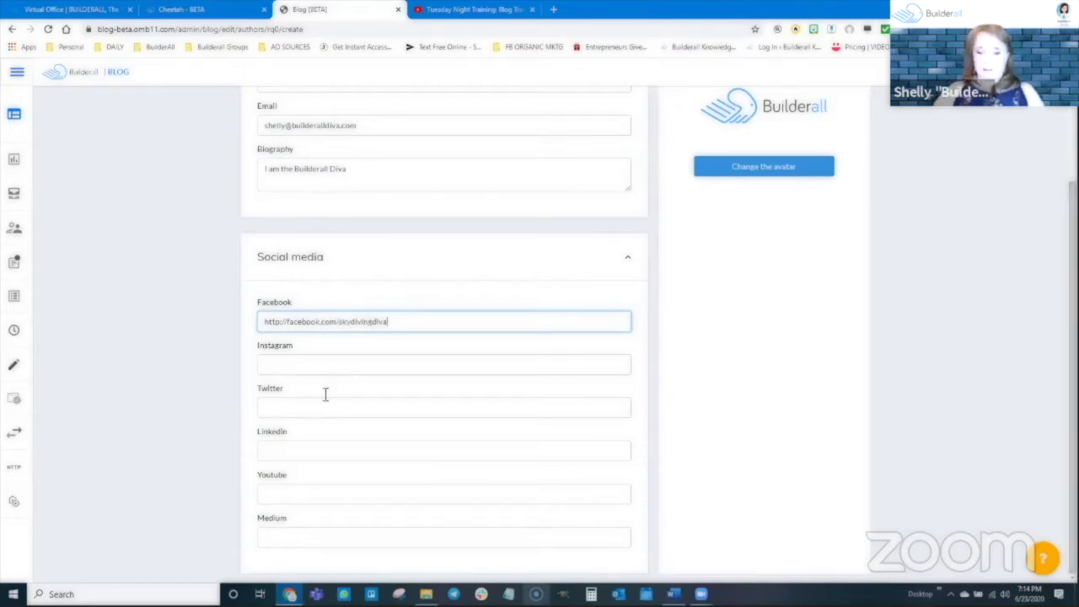
pyautogui.scroll(2, 739, 312)
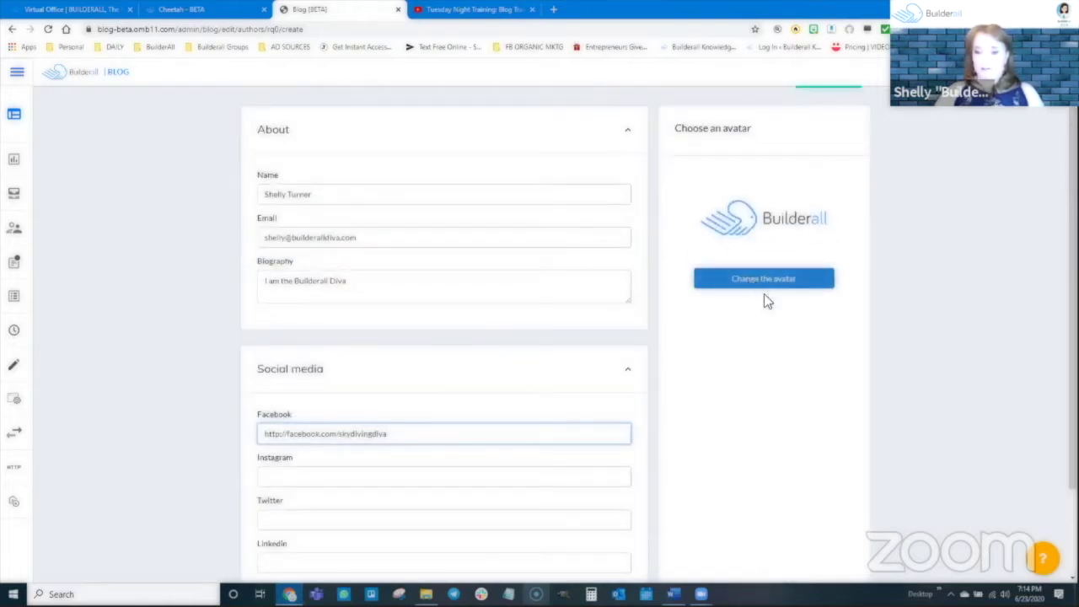
# Choose the woman's portrait photo from the image library as the author's avatar
pyautogui.click(762, 285)
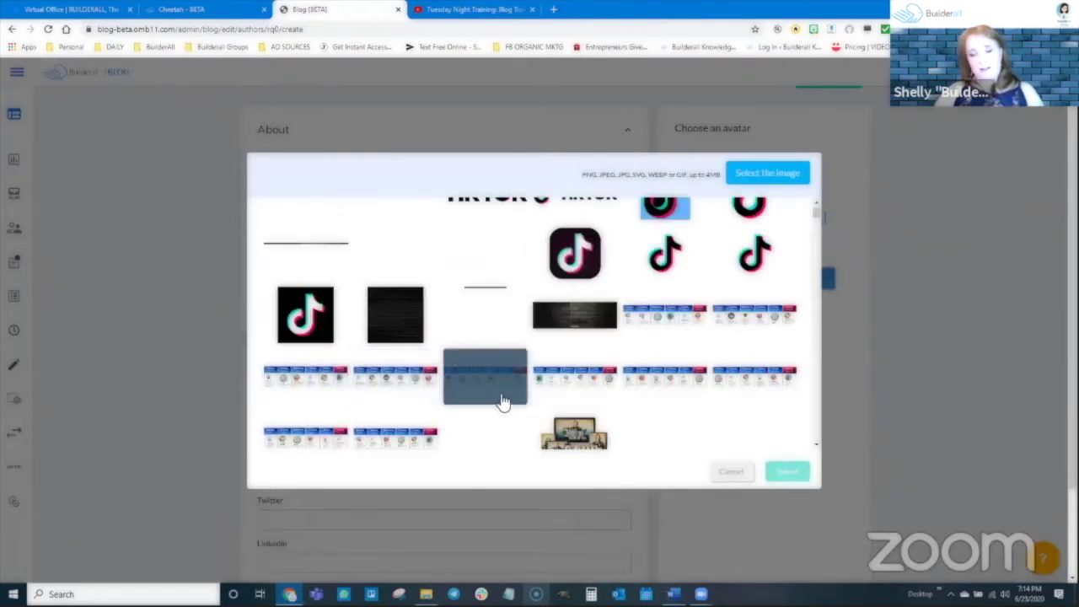
pyautogui.scroll(-5, 489, 363)
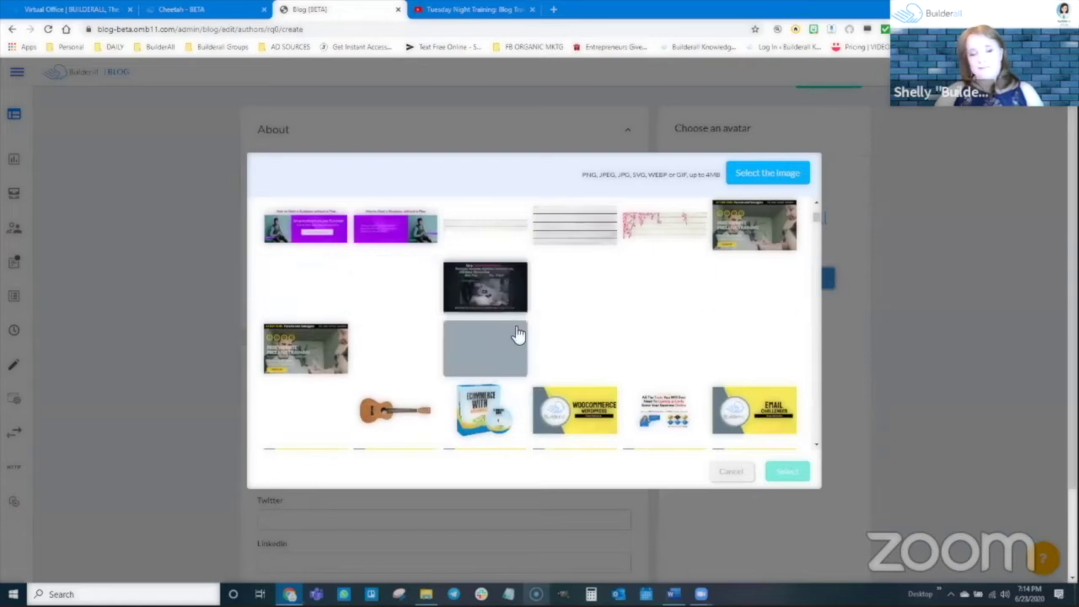
pyautogui.scroll(-1, 461, 312)
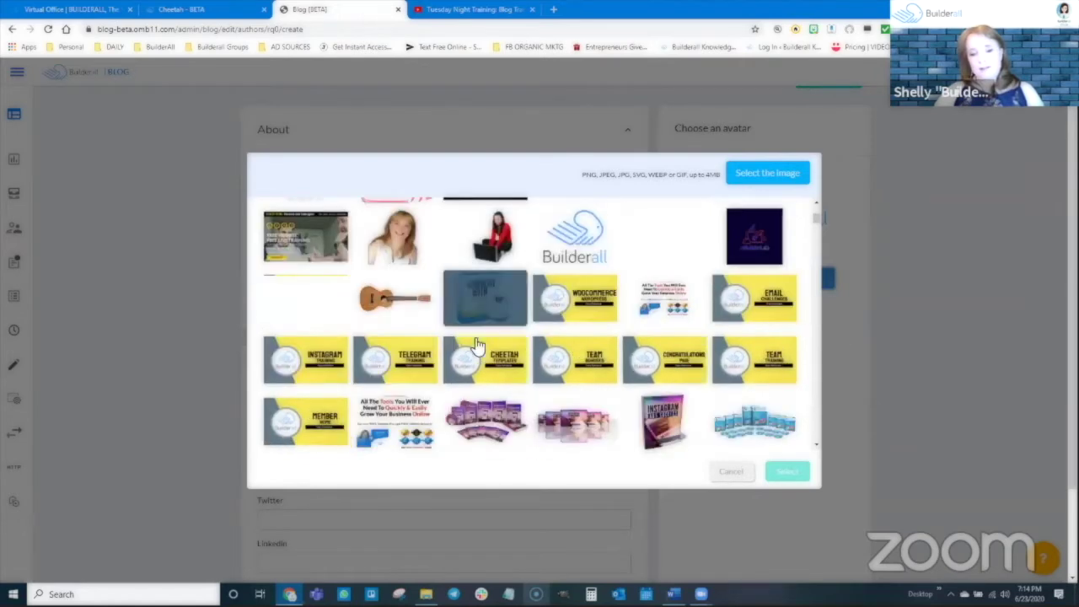
pyautogui.click(395, 236)
pyautogui.click(786, 471)
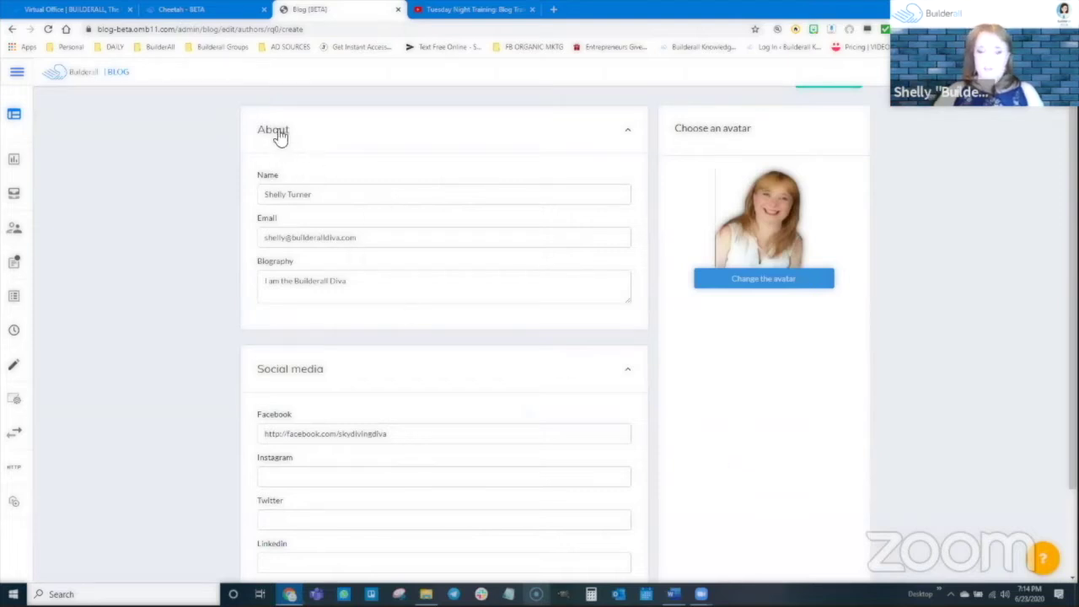
pyautogui.scroll(-1, 398, 543)
pyautogui.scroll(-2, 398, 543)
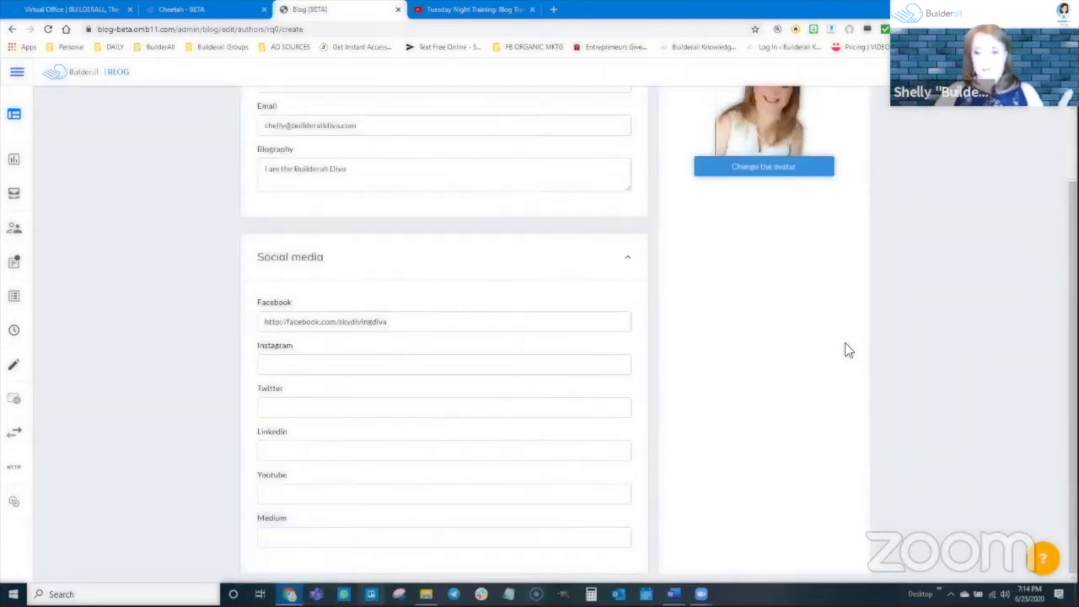
pyautogui.scroll(3, 846, 349)
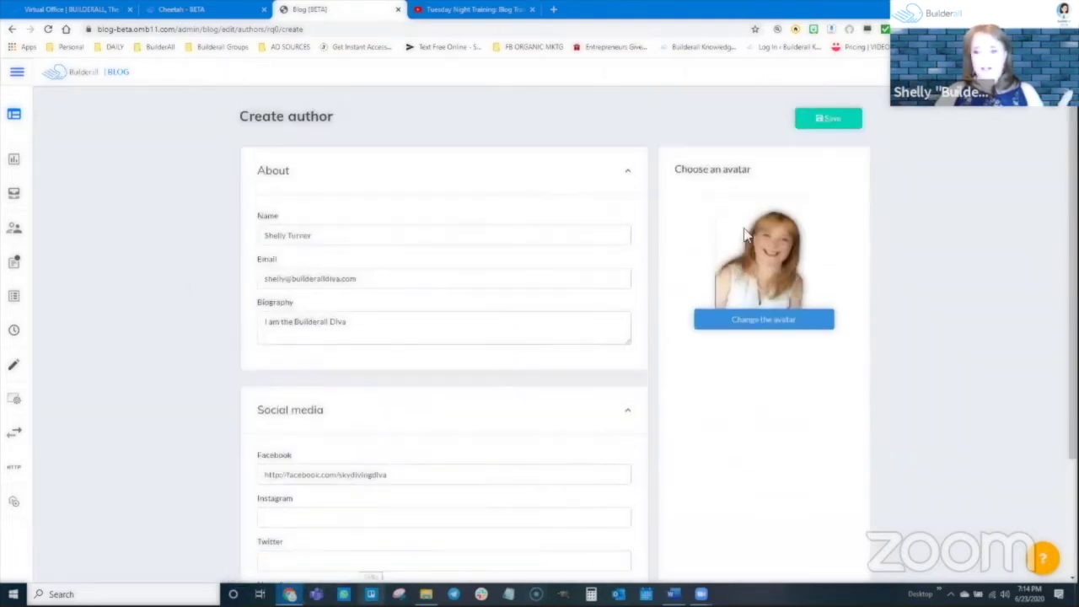
# Save the new author profile and go to the empty Post templates page
pyautogui.click(828, 118)
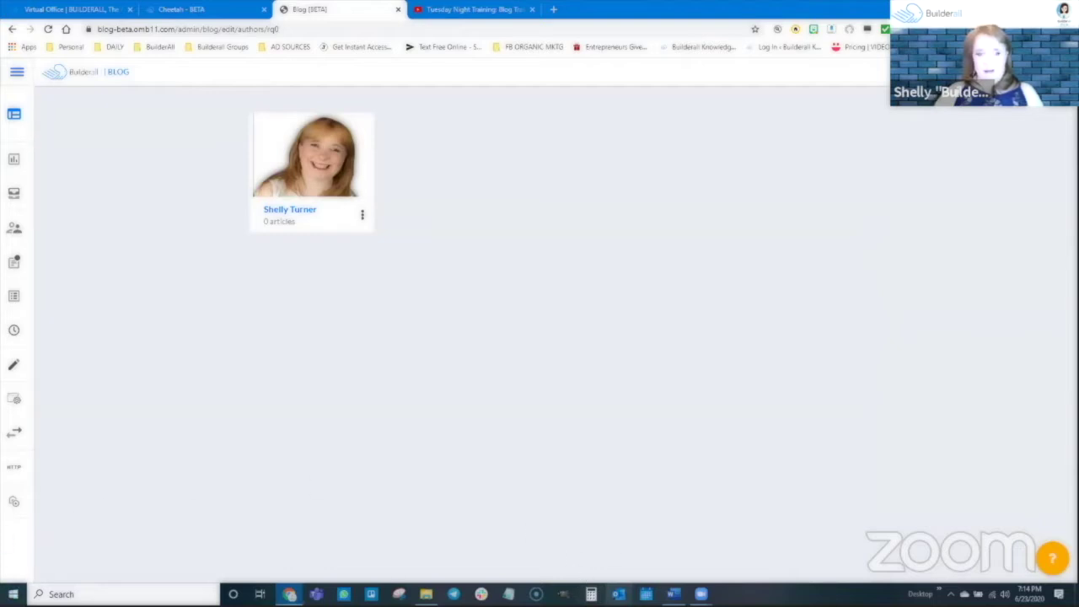
pyautogui.moveTo(7, 344)
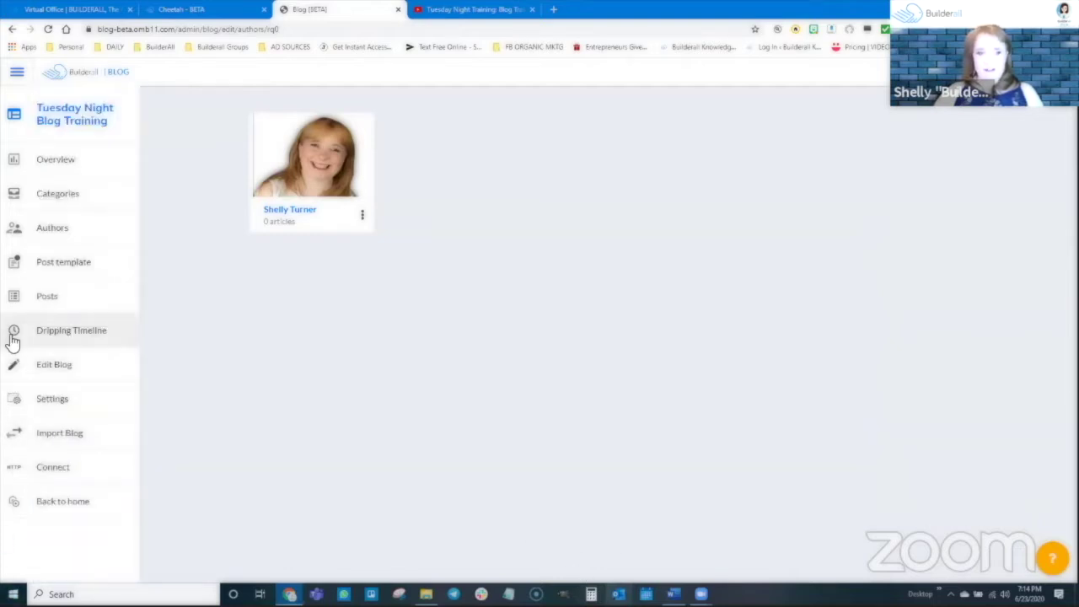
pyautogui.click(50, 268)
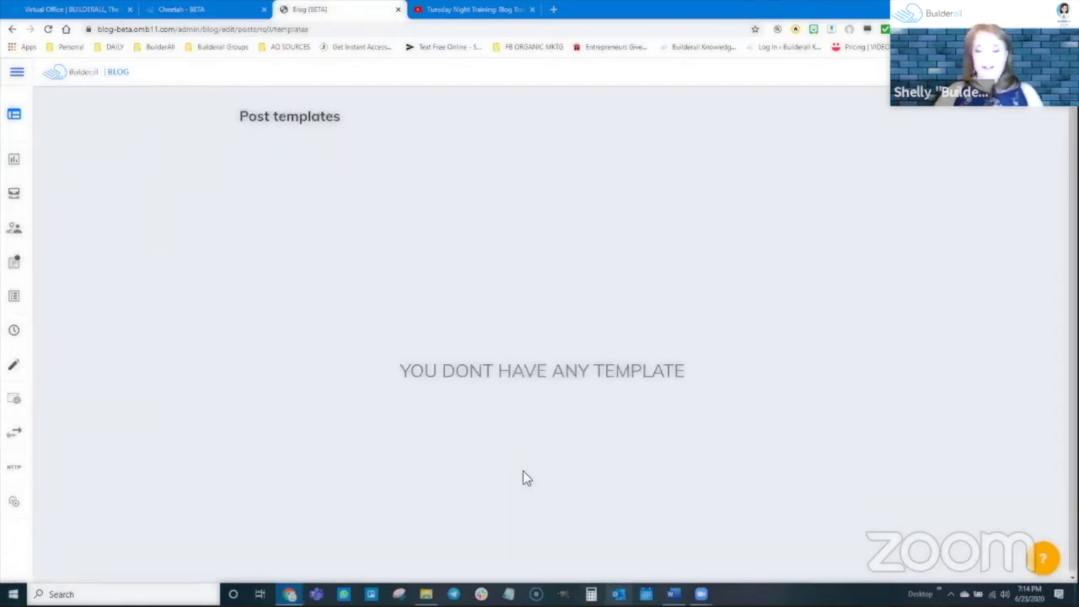
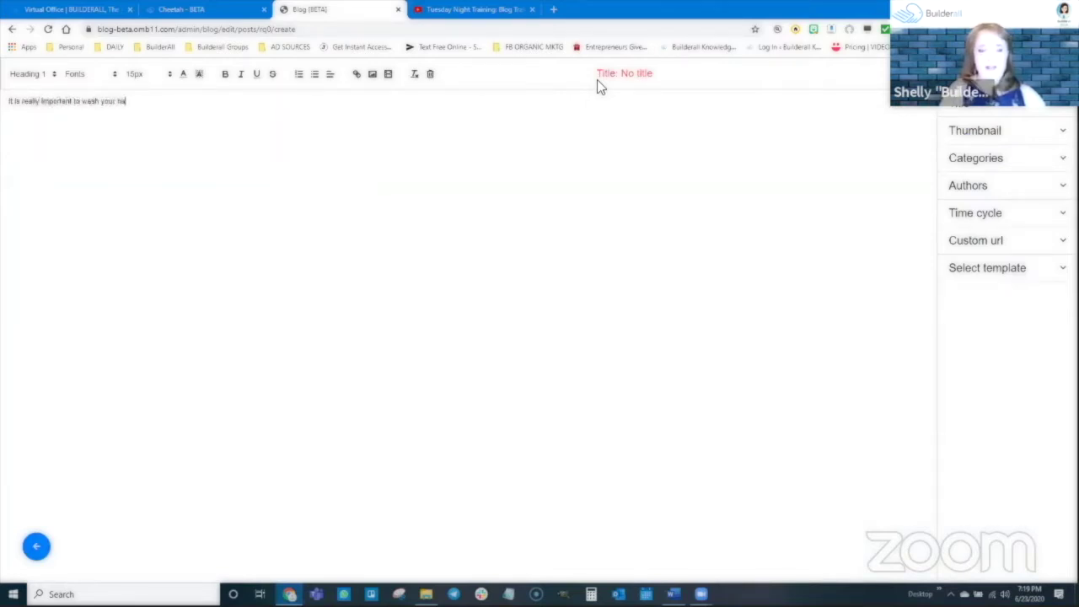
# Type the sentence about washing hair every 2 days to avoid looking oily, and select it
pyautogui.write('leas')
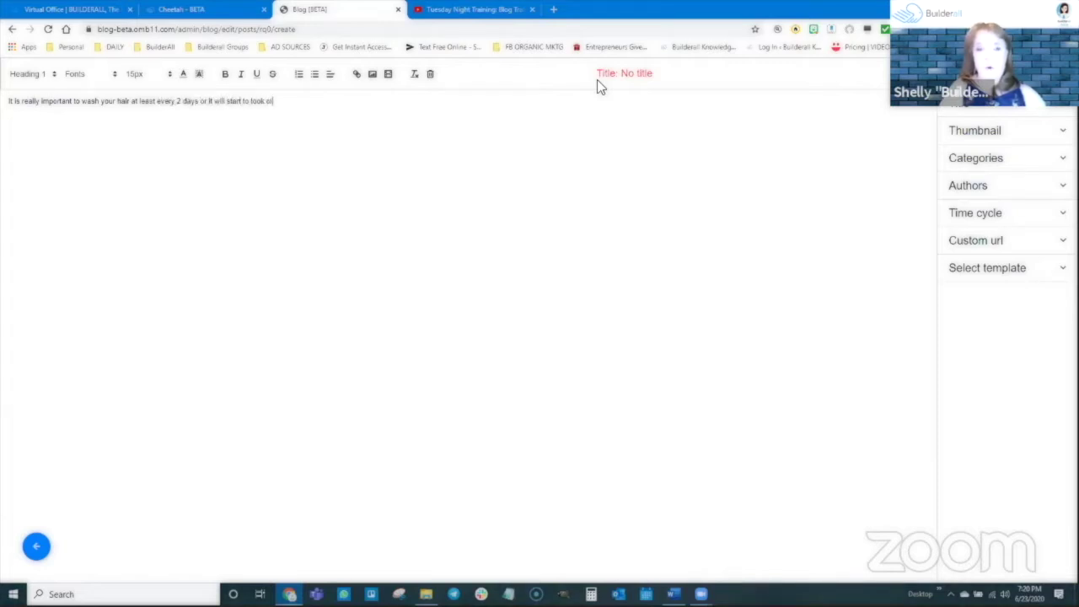
pyautogui.write('.')
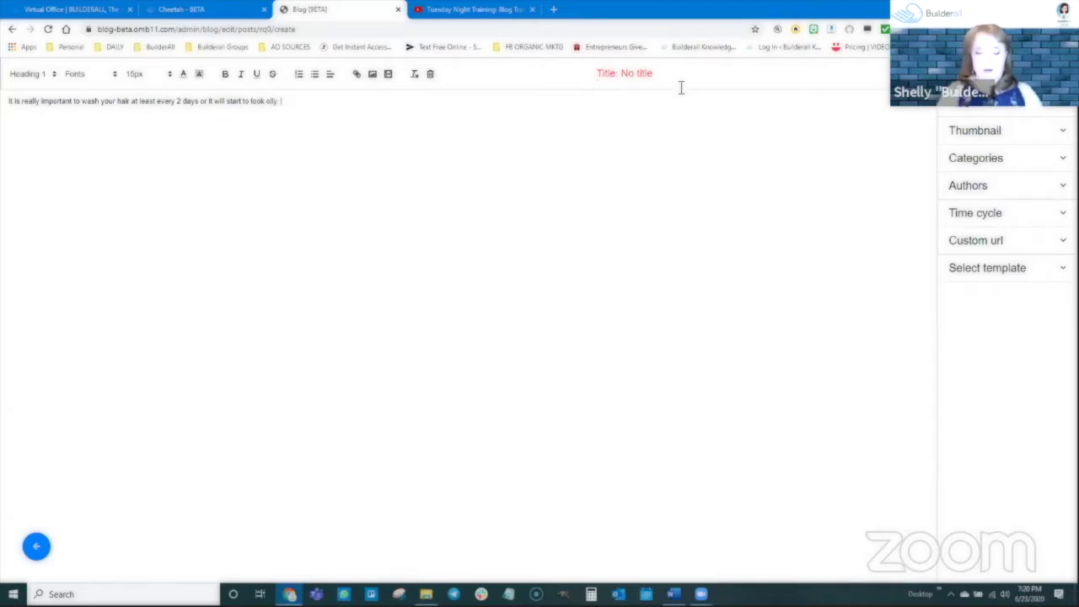
pyautogui.moveTo(281, 102); pyautogui.dragTo(7, 103)
pyautogui.hotkey('ctrl', 'c')
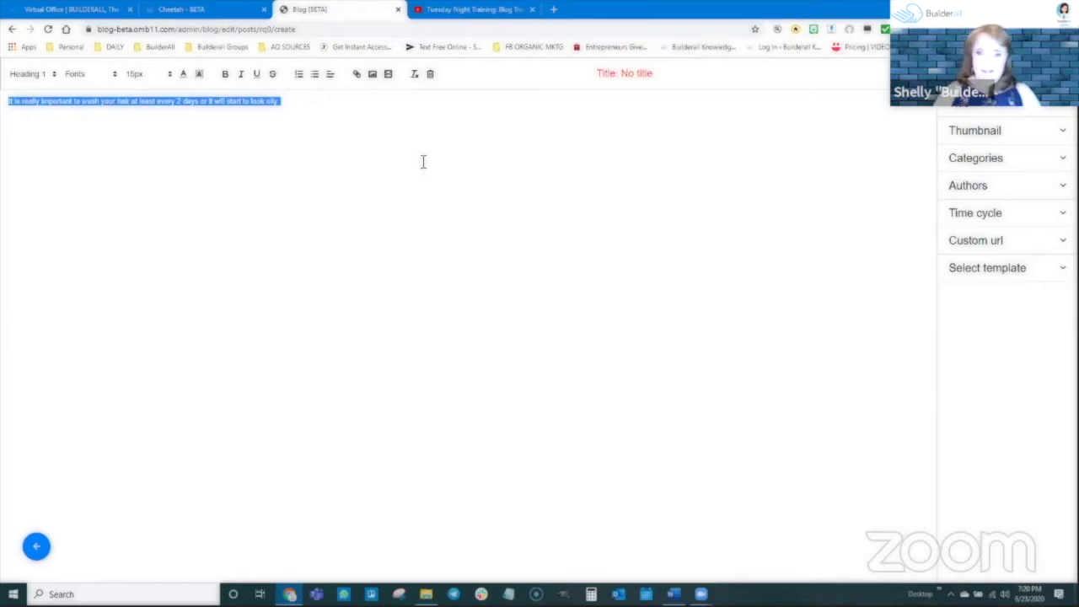
# Paste copies of the hair-washing sentence into several new paragraphs below the first
pyautogui.click(478, 95)
pyautogui.hotkey('ctrl', 'v')
pyautogui.hotkey('ctrl', 'v')
pyautogui.hotkey('ctrl', 'v')
pyautogui.hotkey('ctrl', 'v')
pyautogui.hotkey('ctrl', 'v')
pyautogui.hotkey('ctrl', 'v')
pyautogui.hotkey('ctrl', 'v')
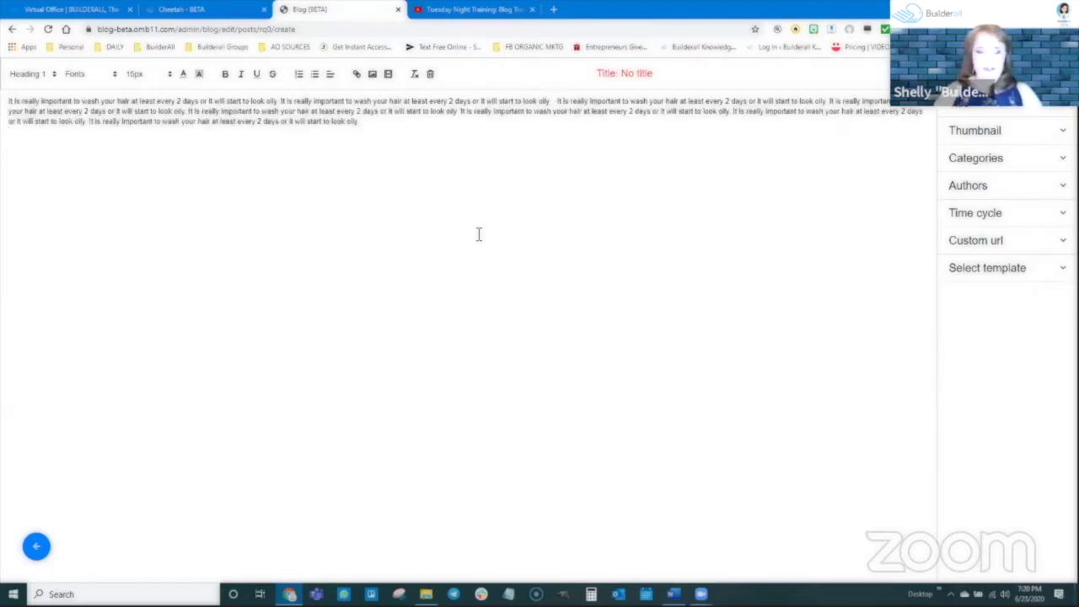
pyautogui.press('Return')
pyautogui.hotkey('ctrl', 'v')
pyautogui.hotkey('ctrl', 'v')
pyautogui.hotkey('ctrl', 'v')
pyautogui.hotkey('ctrl', 'v')
pyautogui.hotkey('ctrl', 'v')
pyautogui.hotkey('ctrl', 'v')
pyautogui.hotkey('ctrl', 'v')
pyautogui.hotkey('ctrl', 'v')
pyautogui.hotkey('ctrl', 'v')
pyautogui.hotkey('ctrl', 'v')
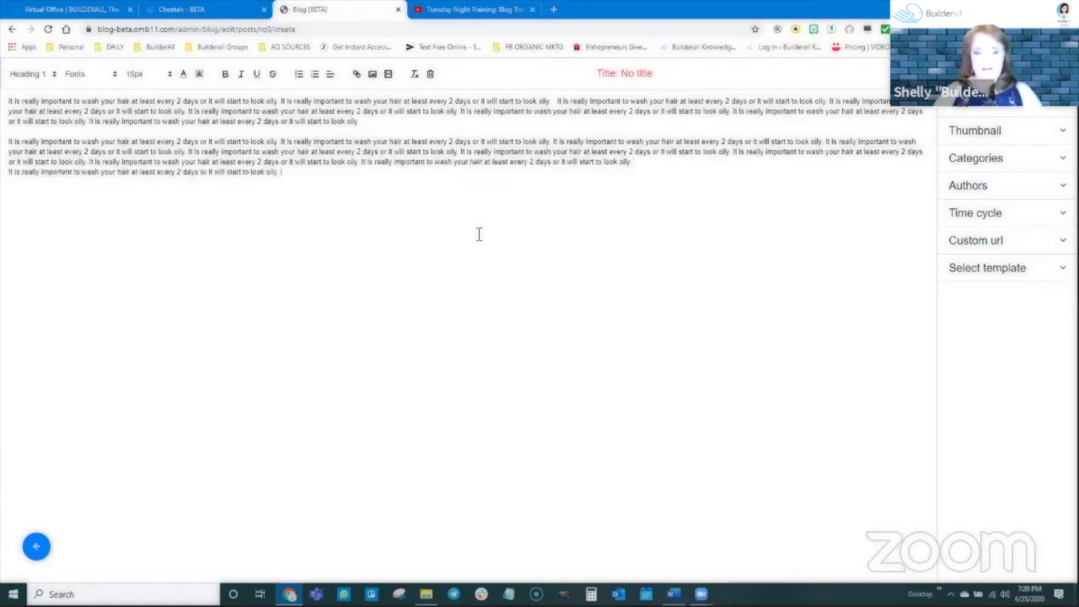
pyautogui.press('Return')
pyautogui.hotkey('ctrl', 'v')
pyautogui.hotkey('ctrl', 'v')
pyautogui.hotkey('ctrl', 'v')
pyautogui.hotkey('ctrl', 'v')
pyautogui.hotkey('ctrl', 'v')
pyautogui.hotkey('ctrl', 'v')
pyautogui.hotkey('ctrl', 'v')
pyautogui.hotkey('ctrl', 'v')
pyautogui.hotkey('ctrl', 'v')
pyautogui.hotkey('ctrl', 'v')
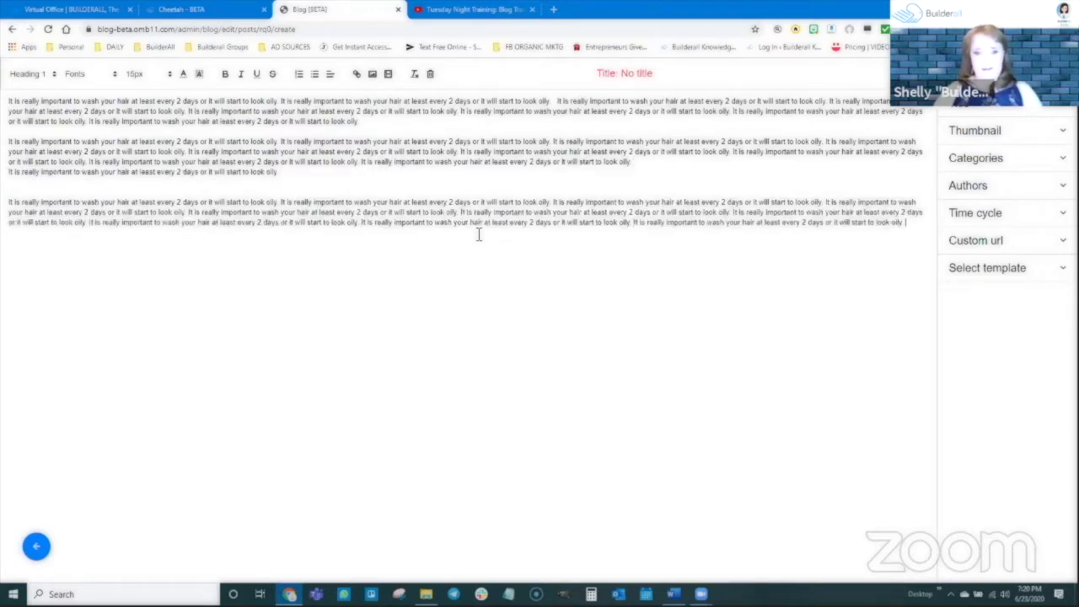
pyautogui.hotkey('ctrl', 'v')
pyautogui.hotkey('ctrl', 'v')
pyautogui.hotkey('ctrl', 'v')
pyautogui.hotkey('ctrl', 'v')
pyautogui.hotkey('ctrl', 'v')
pyautogui.hotkey('ctrl', 'v')
pyautogui.hotkey('ctrl', 'v')
pyautogui.hotkey('ctrl', 'v')
pyautogui.hotkey('ctrl', 'v')
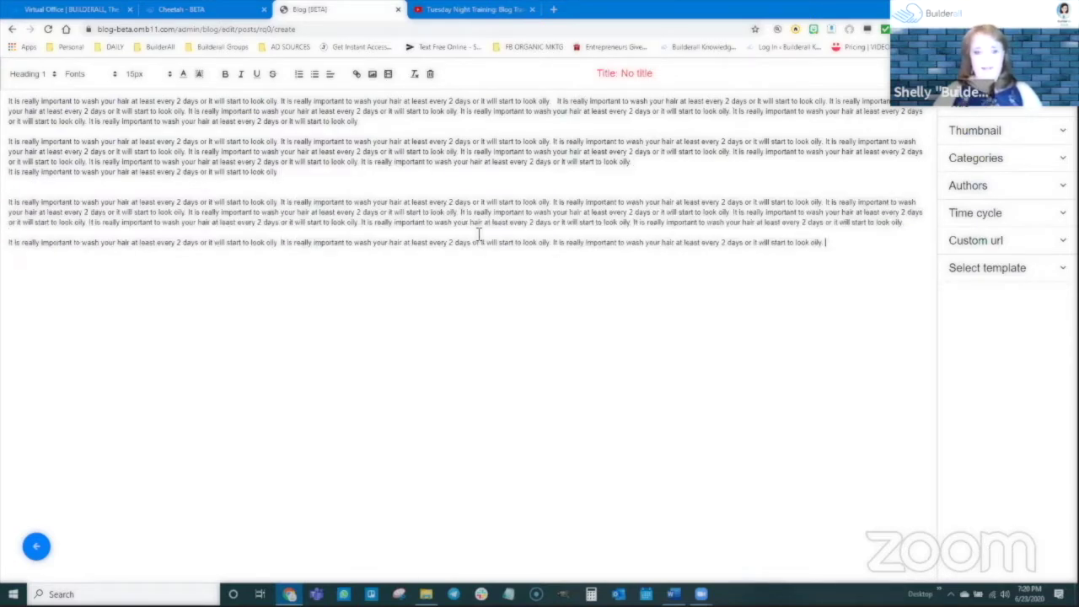
pyautogui.press('Return')
pyautogui.hotkey('ctrl', 'v')
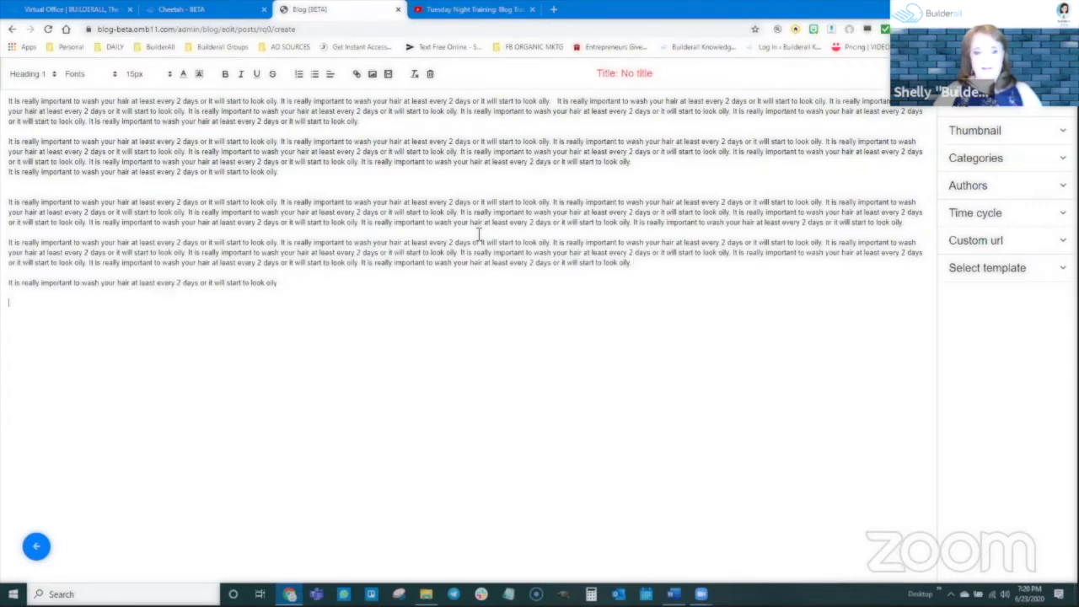
pyautogui.hotkey('ctrl', 'v')
pyautogui.hotkey('ctrl', 'v')
pyautogui.hotkey('ctrl', 'v')
pyautogui.hotkey('ctrl', 'v')
pyautogui.hotkey('ctrl', 'v')
pyautogui.hotkey('ctrl', 'v')
pyautogui.hotkey('ctrl', 'v')
pyautogui.hotkey('ctrl', 'v')
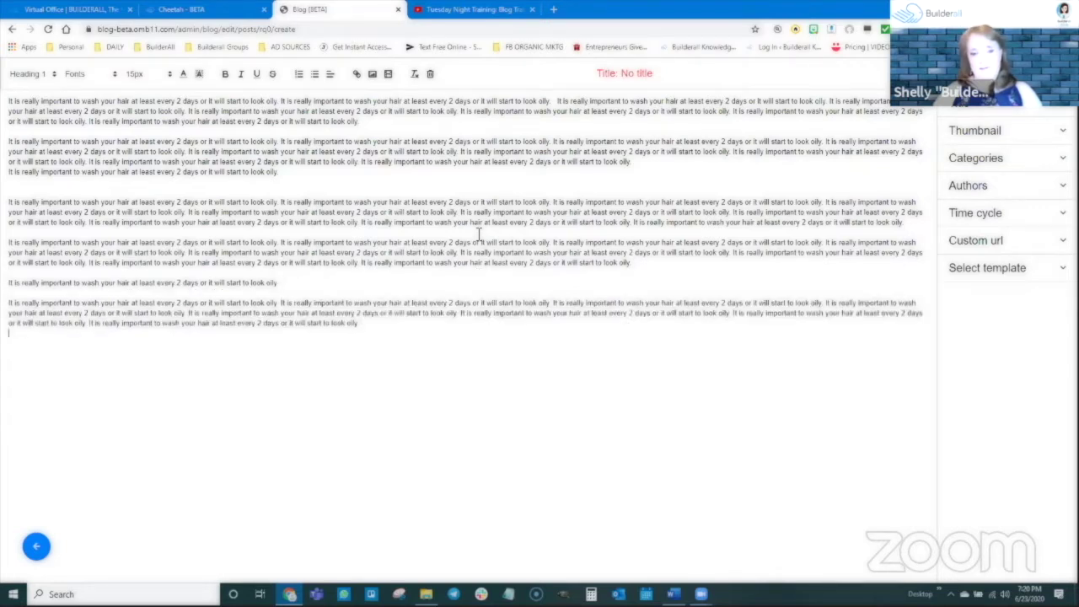
pyautogui.hotkey('ctrl', 'v')
pyautogui.press('Return')
pyautogui.hotkey('ctrl', 'v')
pyautogui.hotkey('ctrl', 'v')
pyautogui.hotkey('ctrl', 'v')
pyautogui.hotkey('ctrl', 'v')
pyautogui.hotkey('ctrl', 'v')
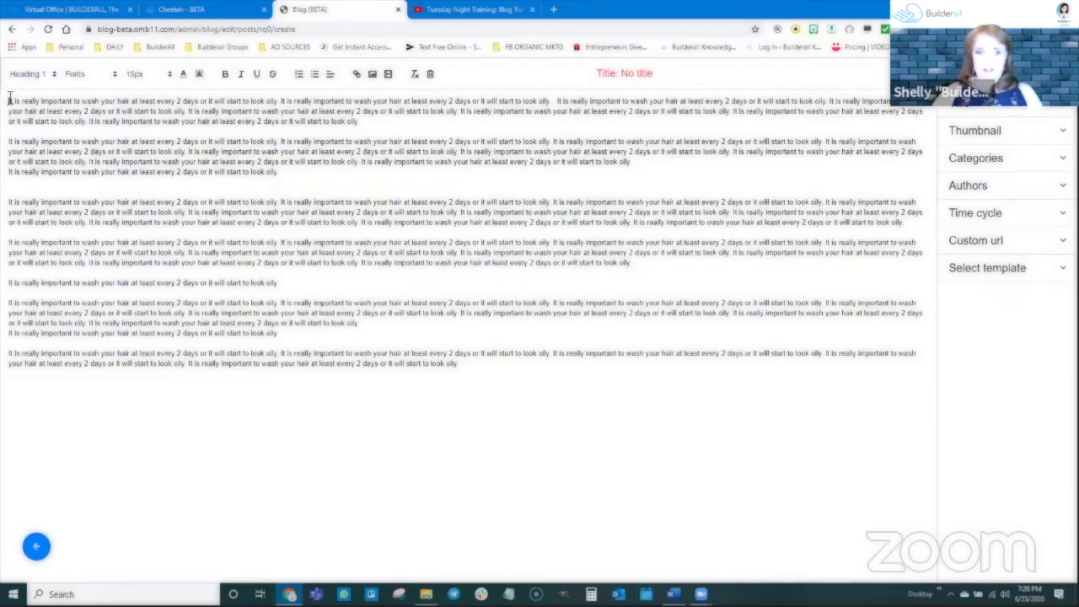
# Apply Heading 3 to all of the post's body text
pyautogui.moveTo(10, 101); pyautogui.dragTo(468, 388)
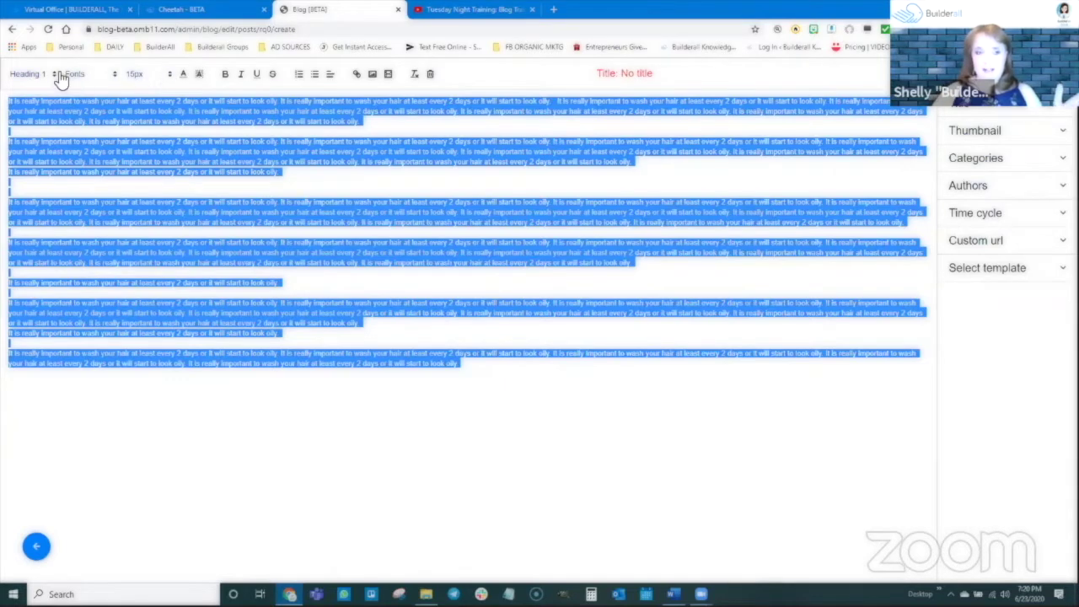
pyautogui.click(25, 74)
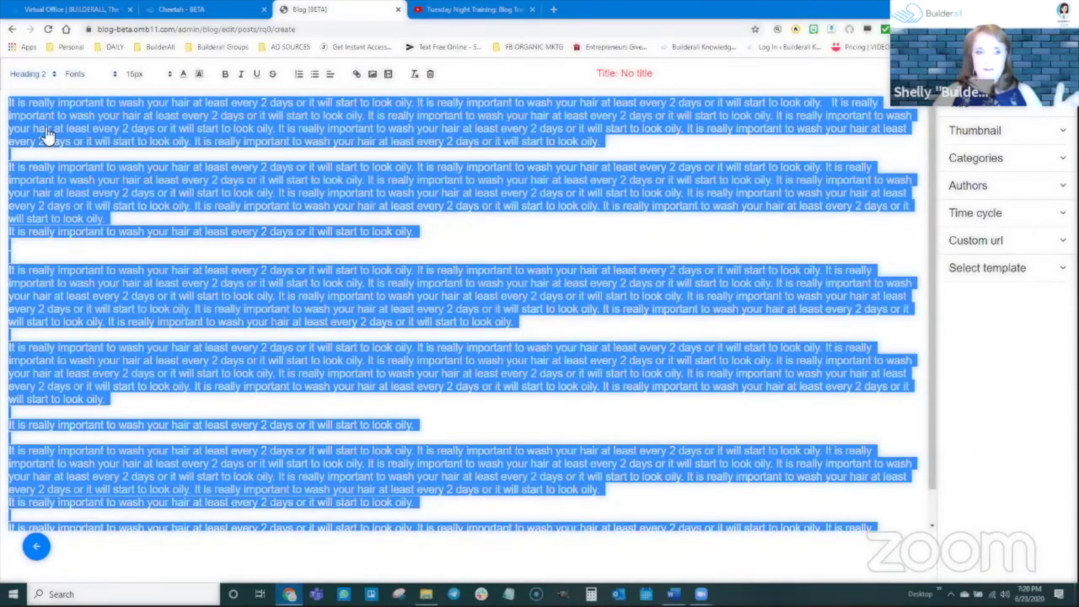
pyautogui.click(25, 74)
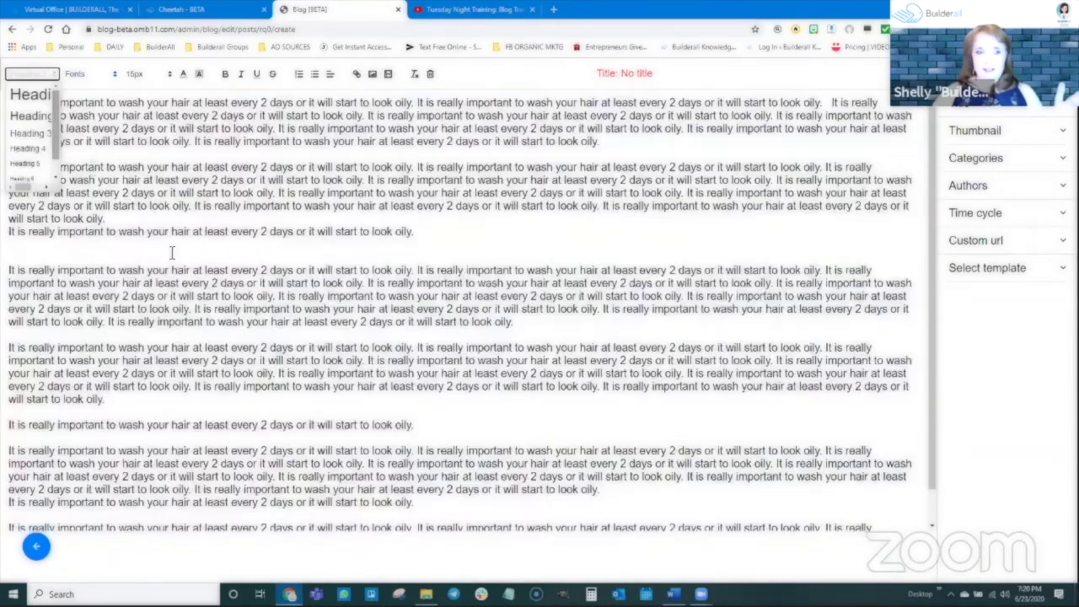
pyautogui.click(38, 74)
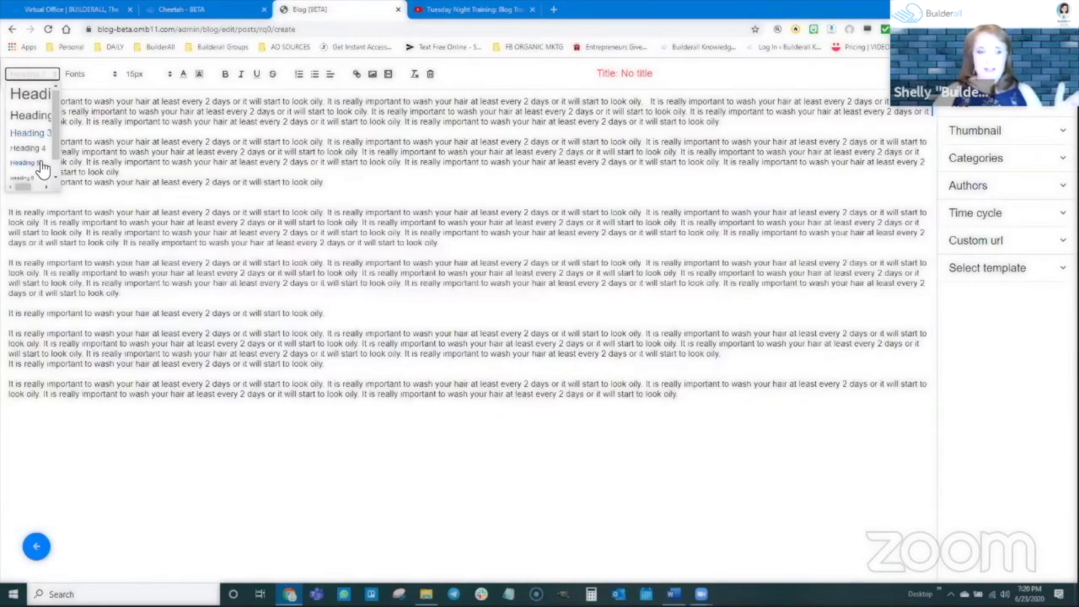
pyautogui.click(37, 173)
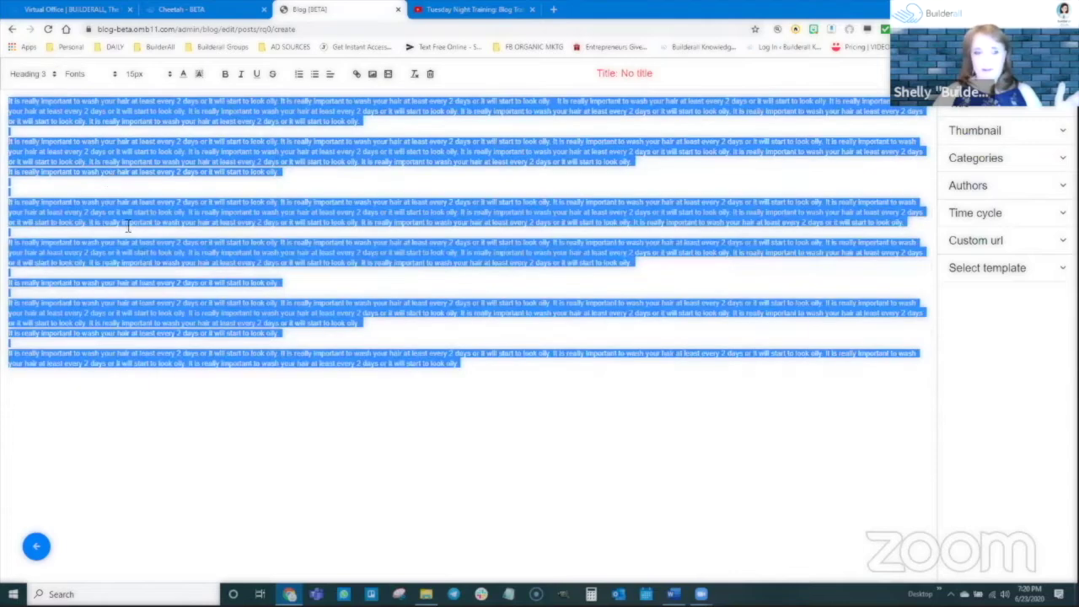
# Set the body text to Arial at 17px with bold turned off
pyautogui.click(88, 75)
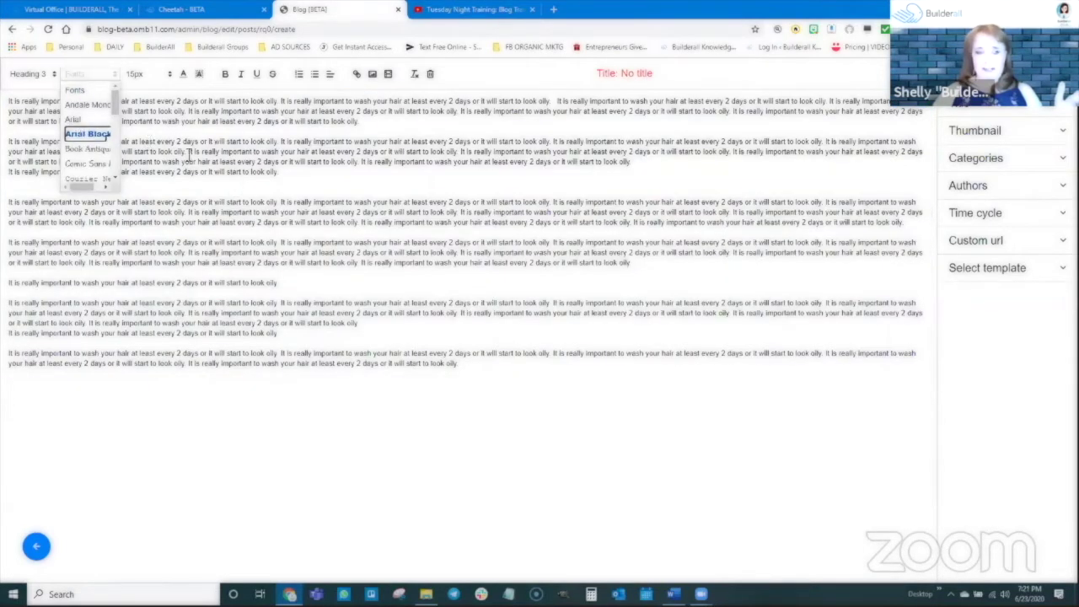
pyautogui.click(84, 135)
pyautogui.click(147, 74)
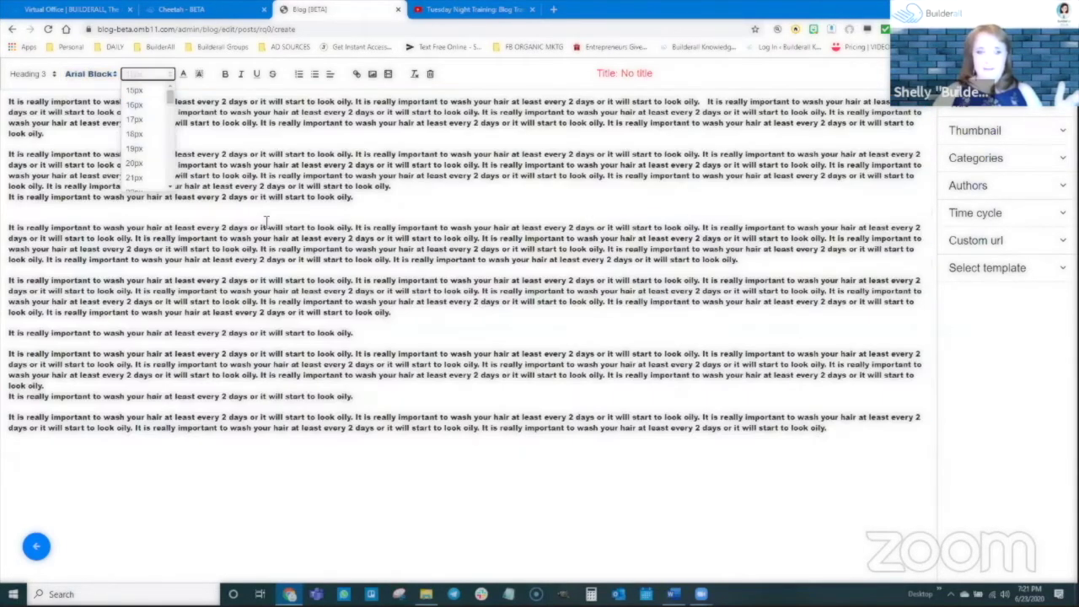
pyautogui.click(143, 133)
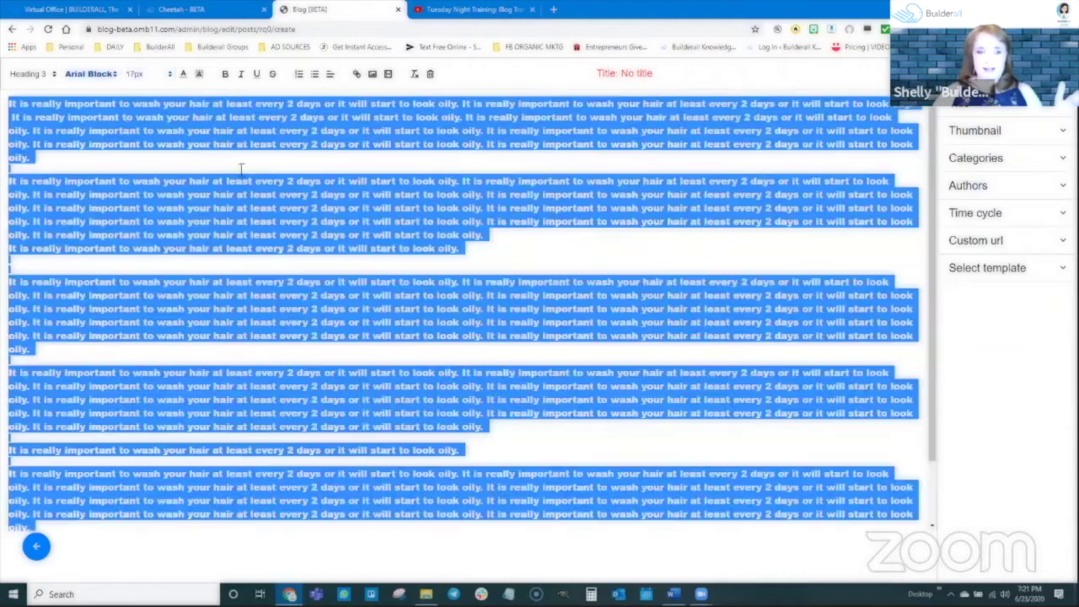
pyautogui.click(93, 74)
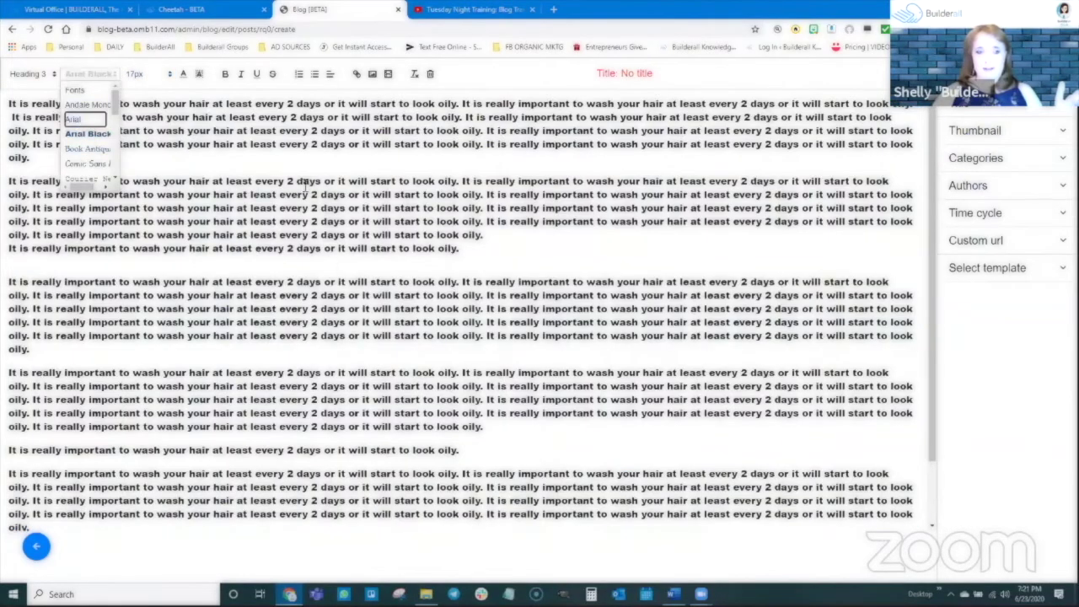
pyautogui.click(76, 119)
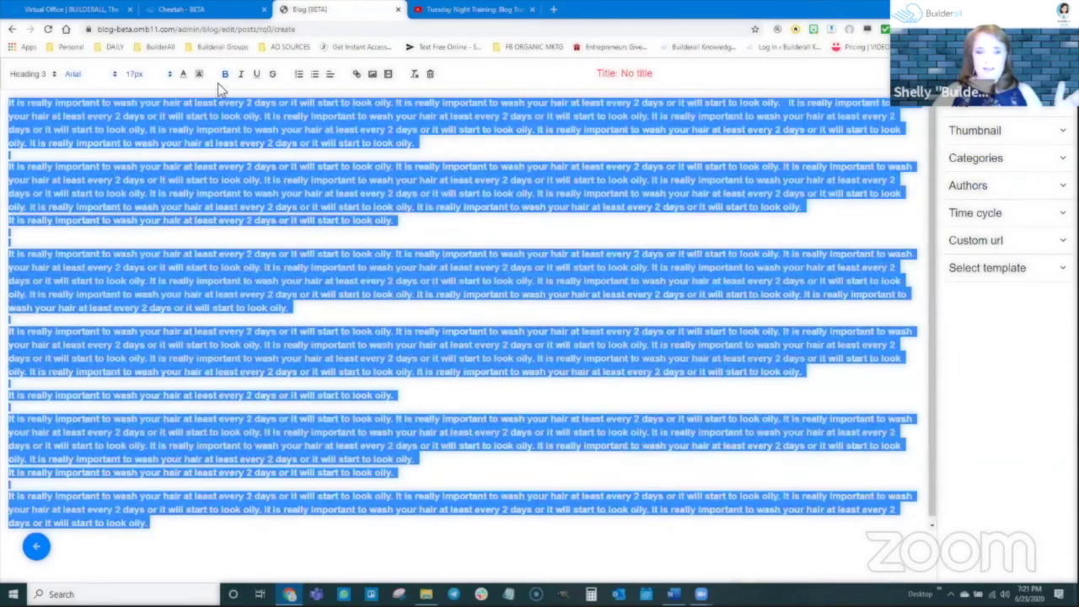
pyautogui.click(225, 76)
pyautogui.click(251, 131)
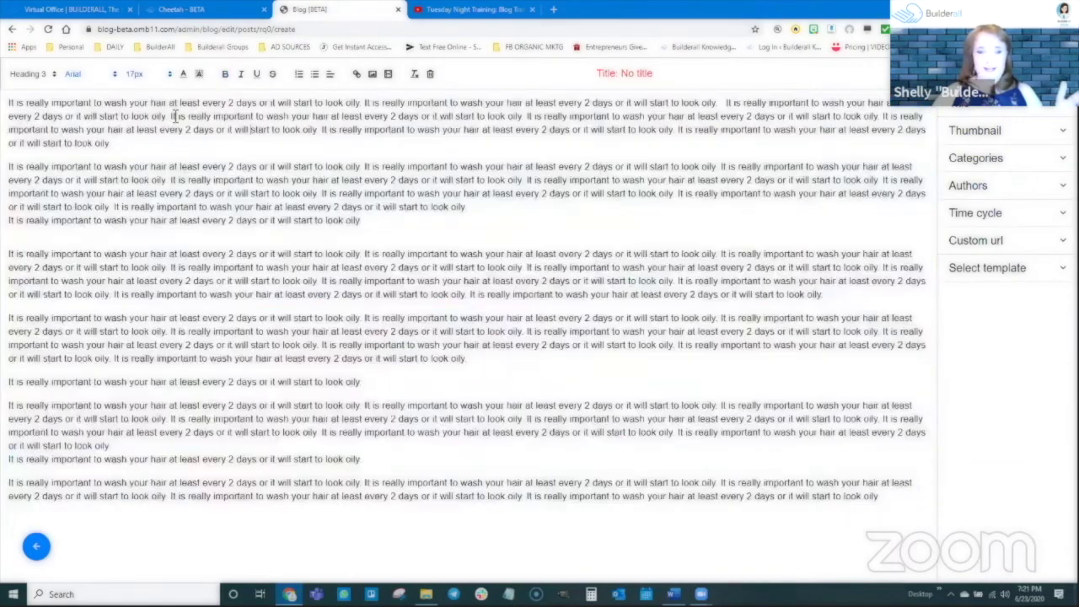
# Bold a phrase in paragraph one, italicize words in paragraph two, and add a blank top line
pyautogui.moveTo(173, 118); pyautogui.dragTo(387, 113)
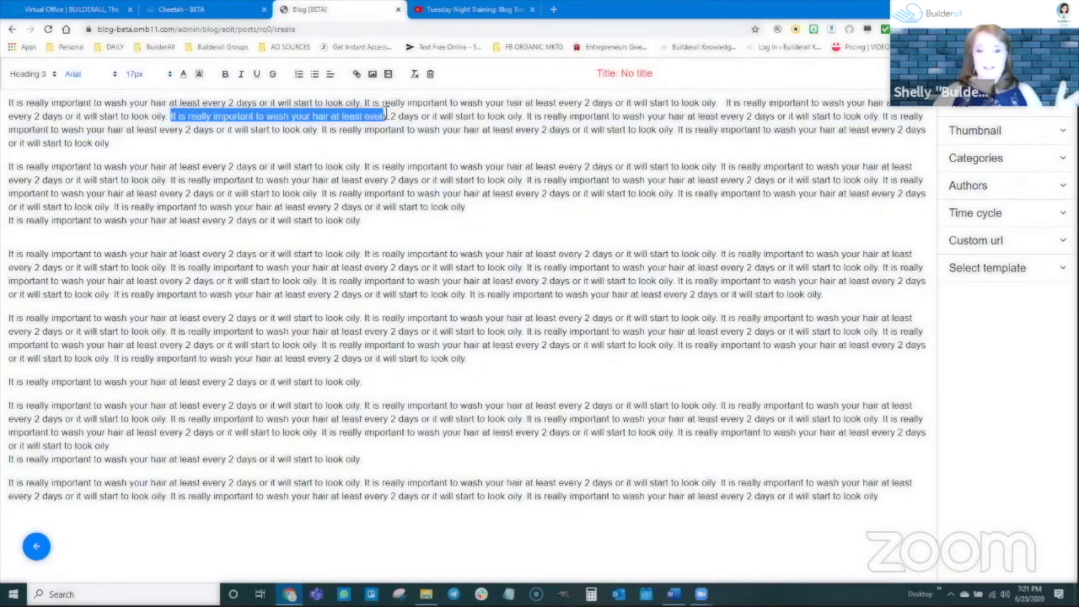
pyautogui.click(225, 74)
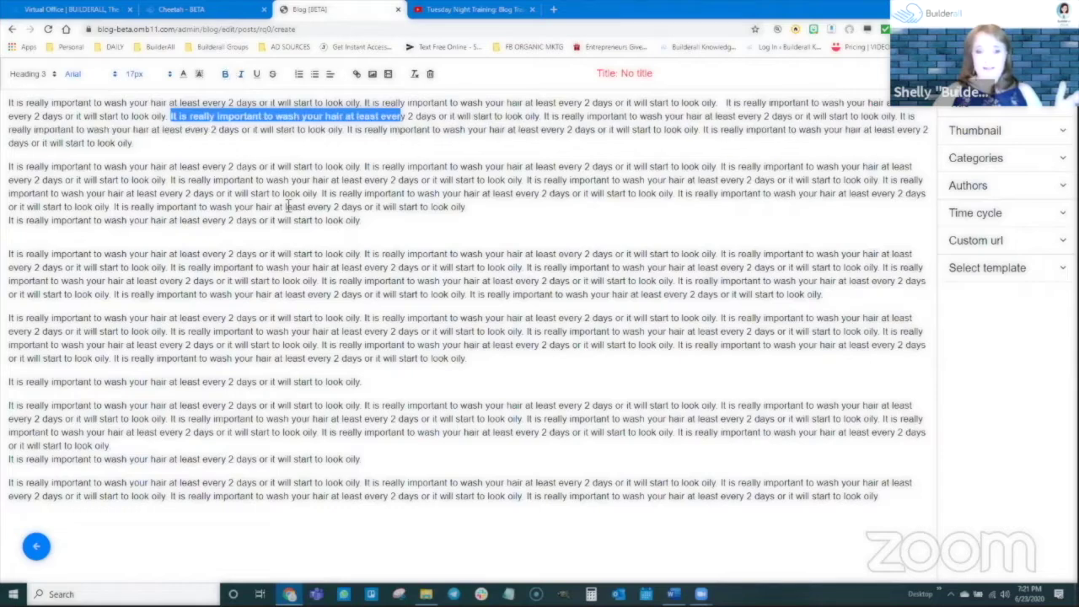
pyautogui.moveTo(131, 180); pyautogui.dragTo(239, 180)
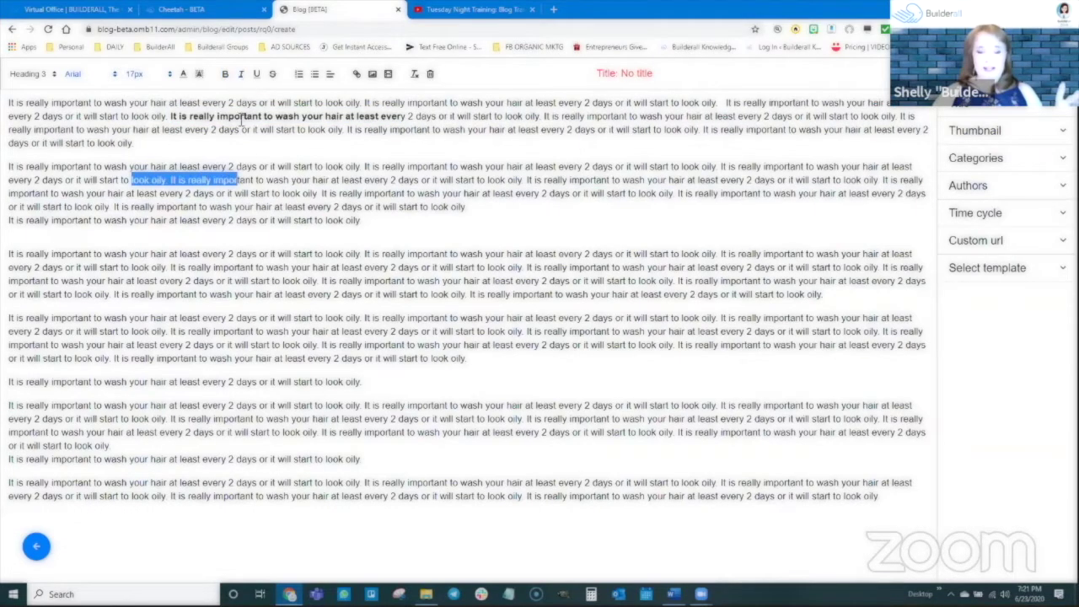
pyautogui.hotkey('ctrl', 'i')
pyautogui.click(280, 261)
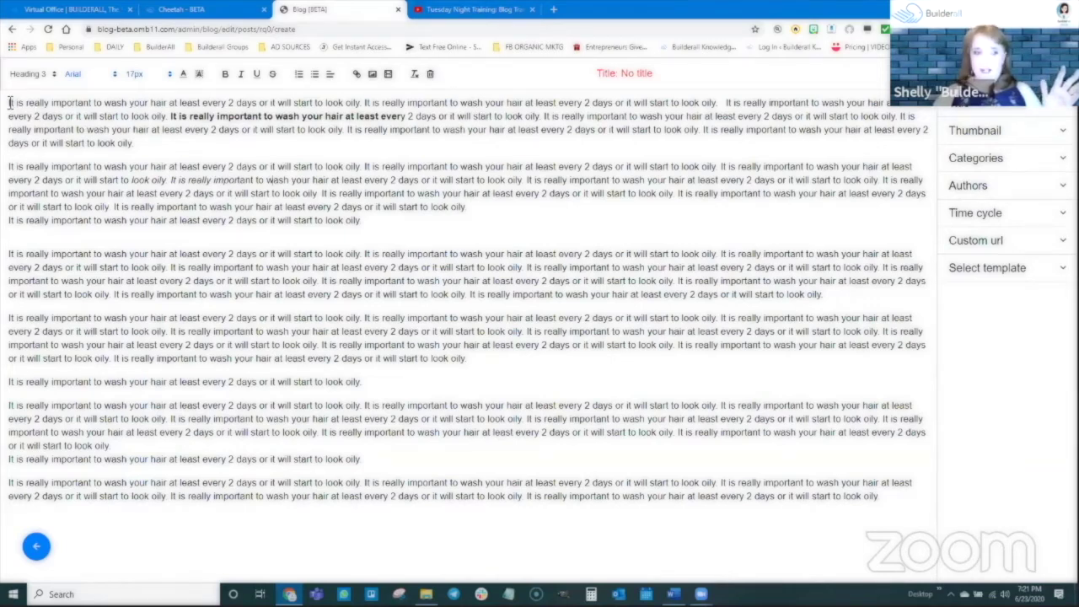
pyautogui.press('Return')
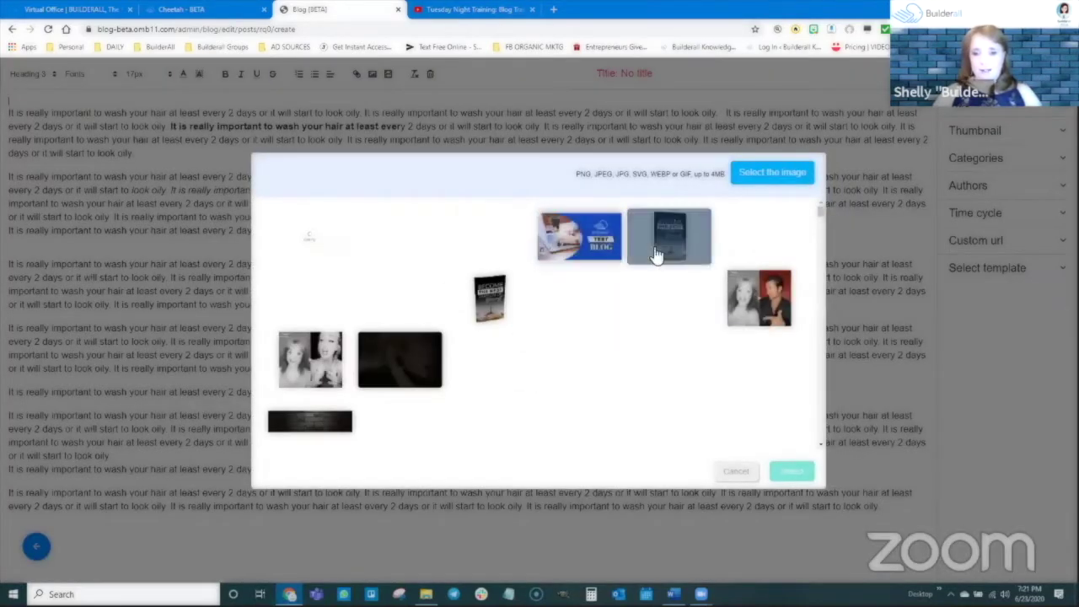
# Insert the TikTok picture from the image library on the top line and shrink it to thumbnail size
pyautogui.click(759, 426)
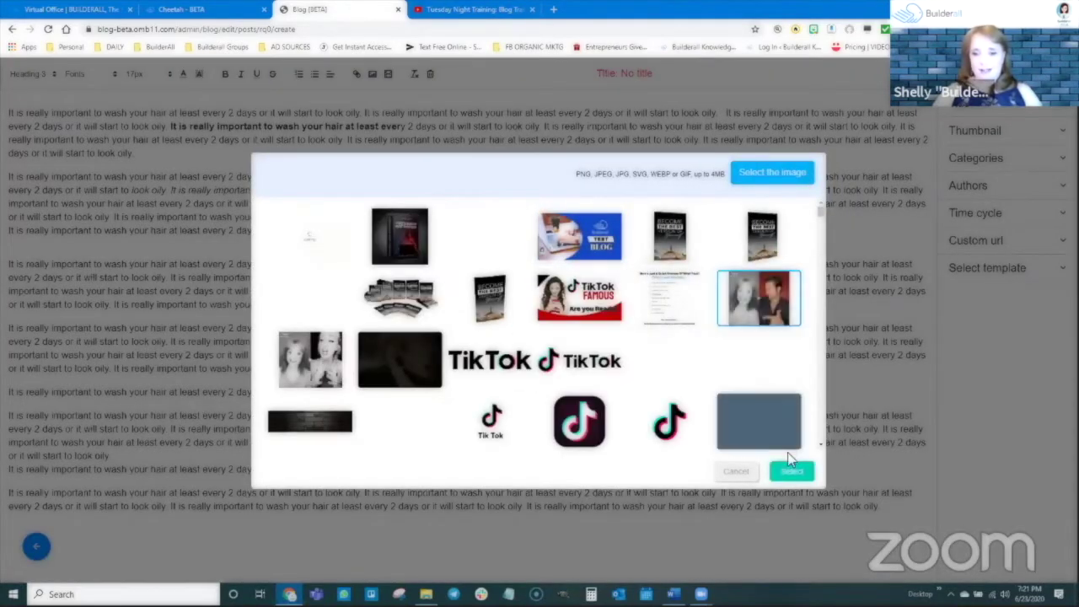
pyautogui.click(793, 470)
pyautogui.click(541, 379)
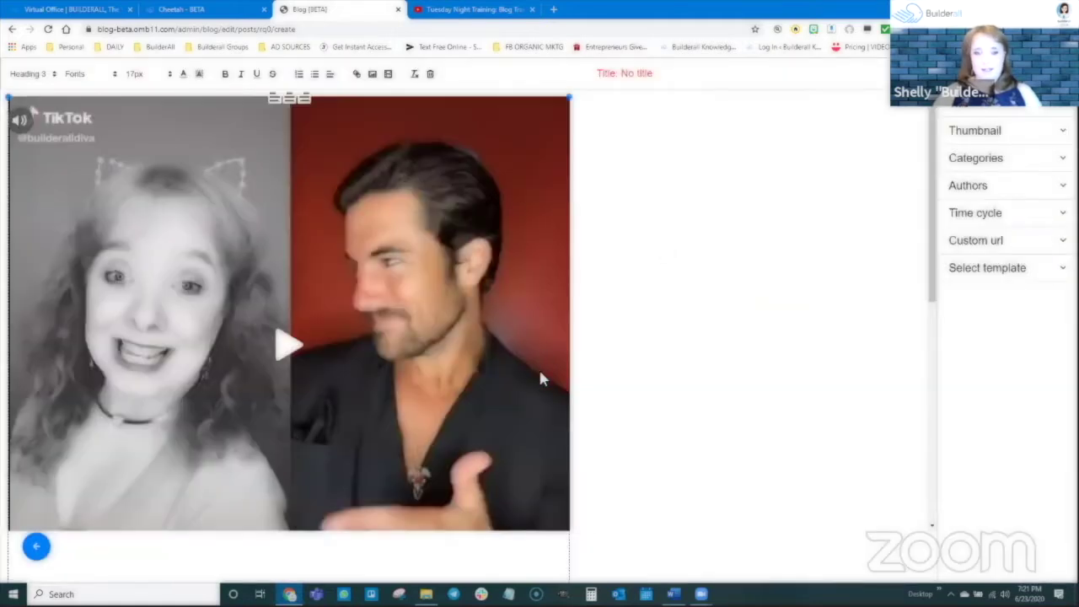
pyautogui.scroll(-3, 590, 430)
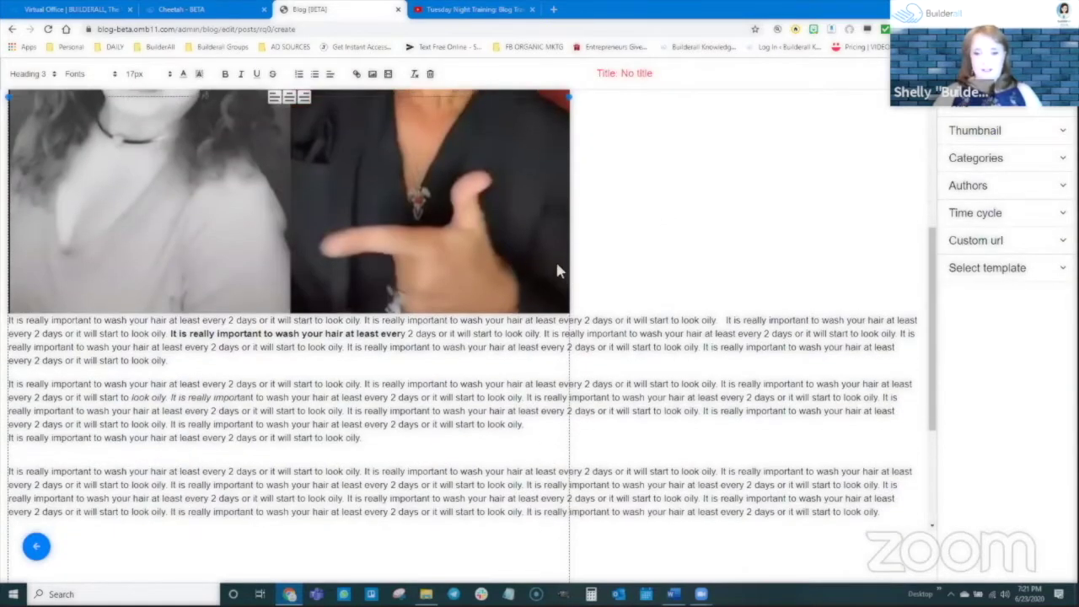
pyautogui.scroll(2, 504, 239)
pyautogui.scroll(3, 580, 338)
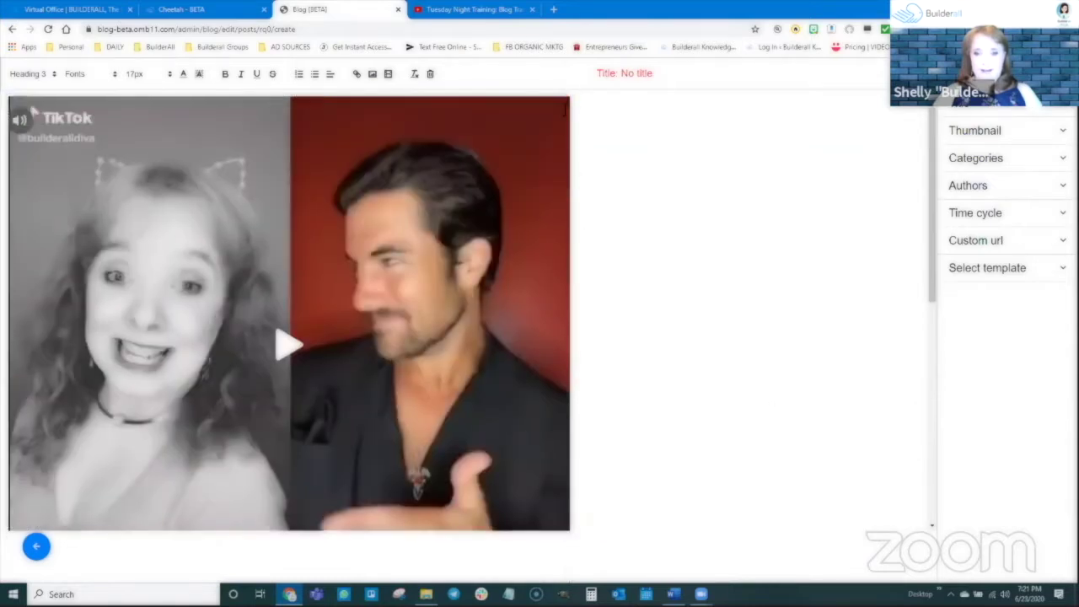
pyautogui.moveTo(561, 107); pyautogui.dragTo(226, 327)
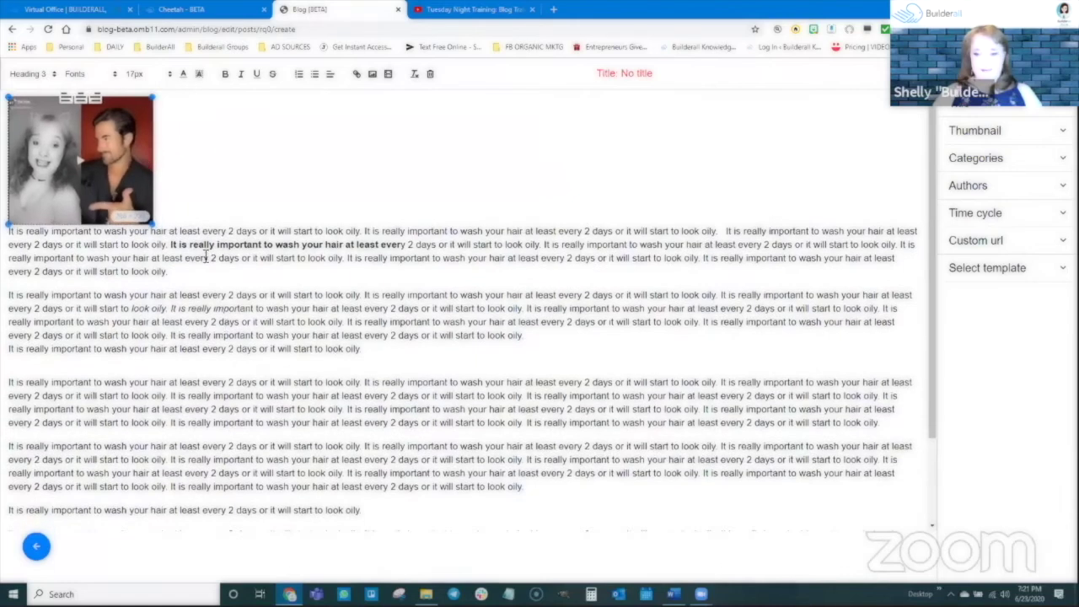
pyautogui.click(10, 236)
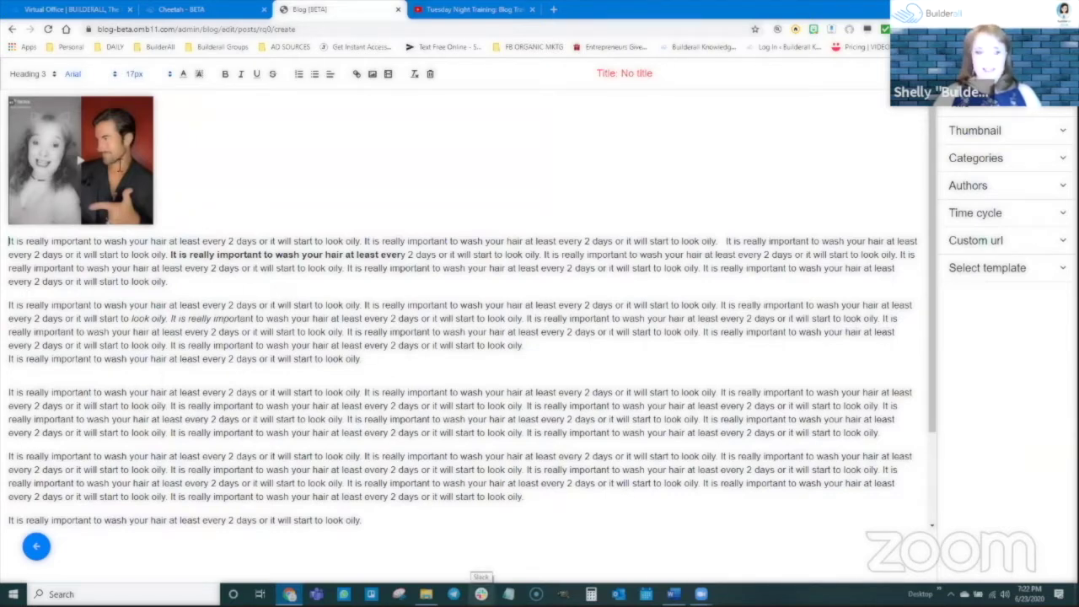
pyautogui.rightClick(113, 154)
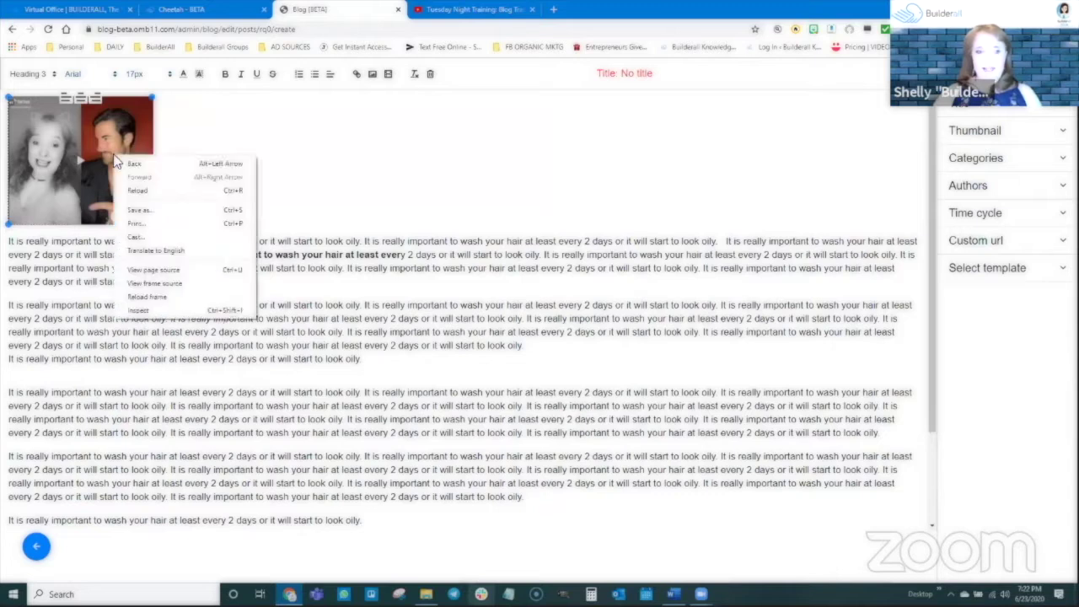
pyautogui.click(108, 146)
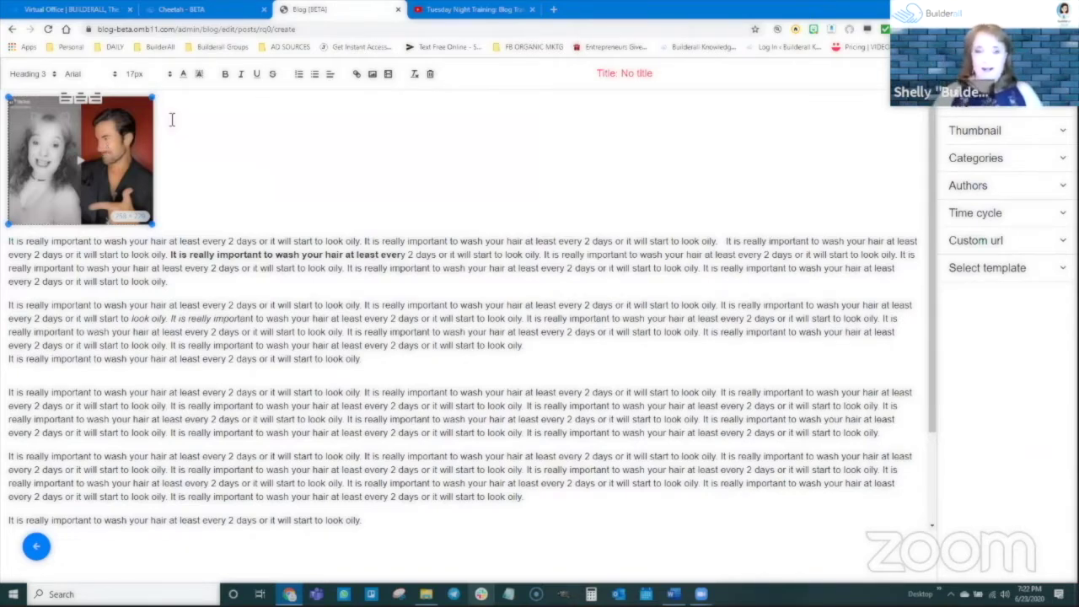
# Add an empty paragraph below the TikTok image and bring up the video embed box
pyautogui.click(684, 179)
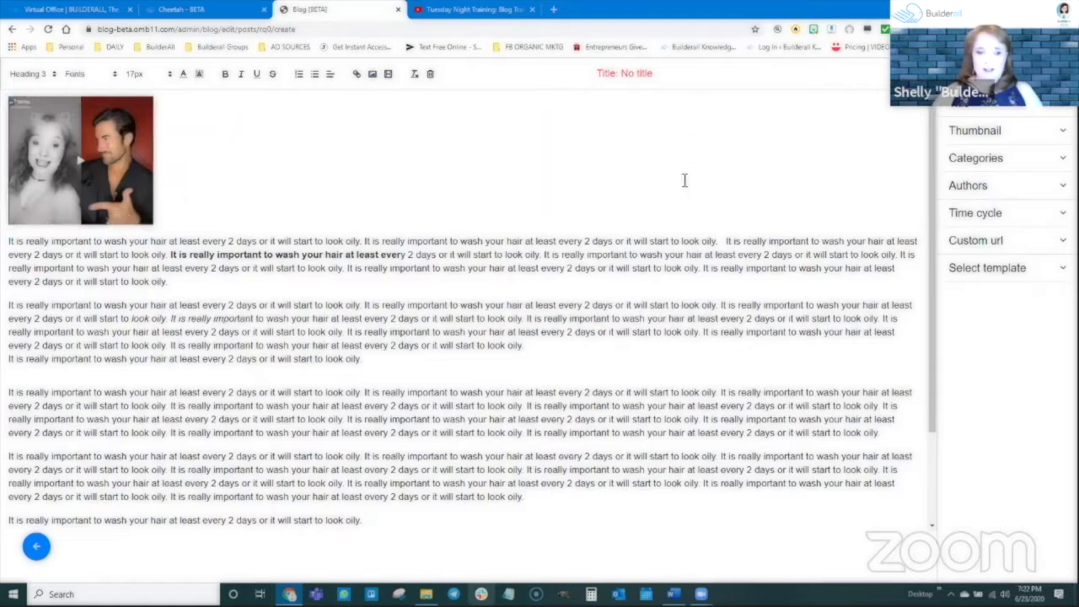
pyautogui.press('Return')
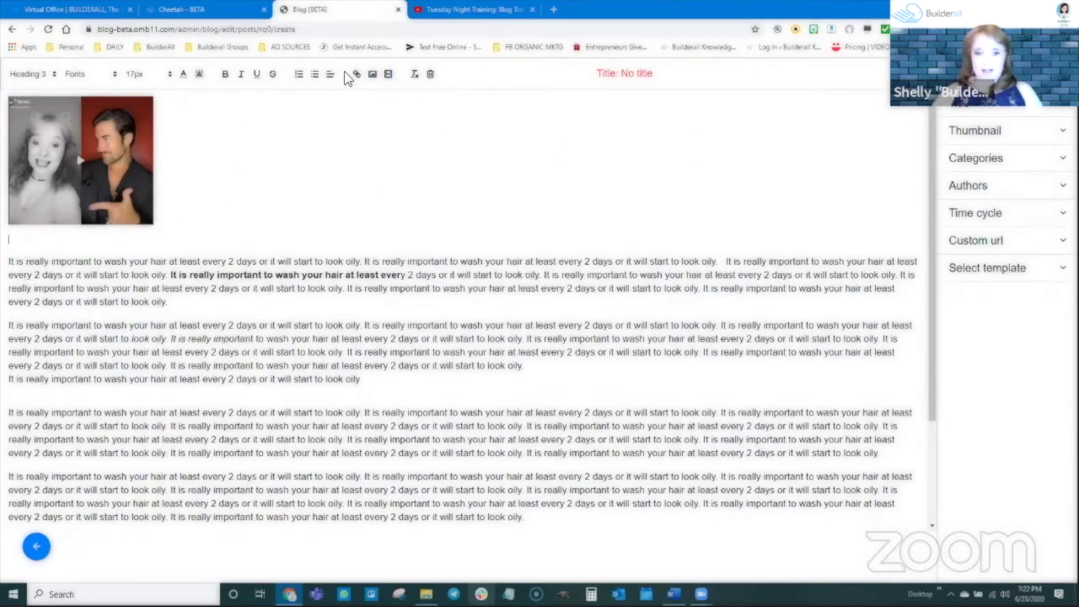
pyautogui.click(388, 74)
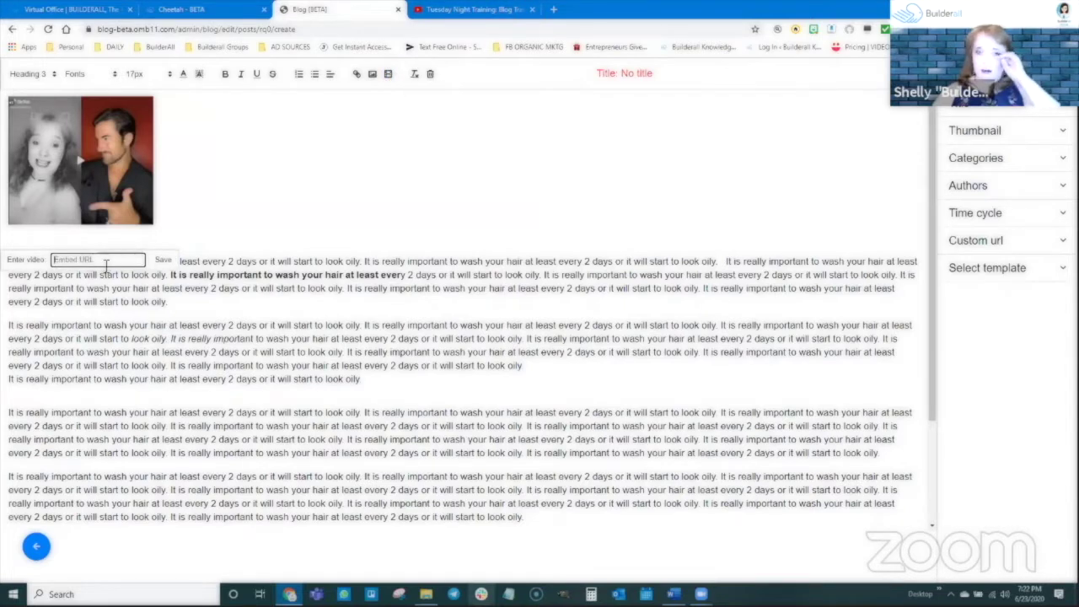
# Embed the YouTube video 'Grace Vanderwaal Sweet 16th Birthday Tribute' below the TikTok image
pyautogui.click(553, 10)
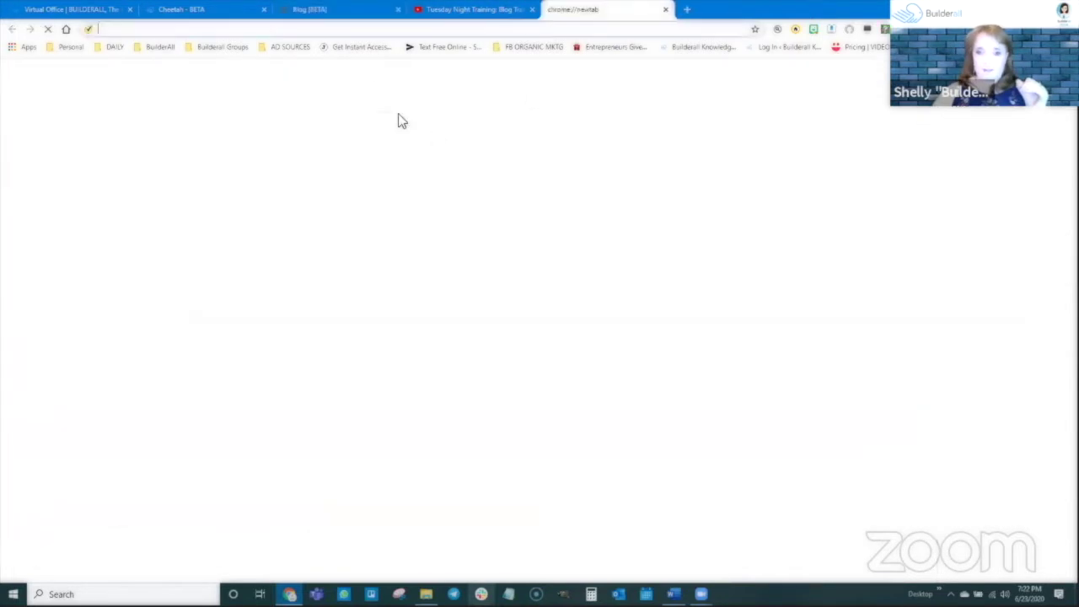
pyautogui.write('youtube.com')
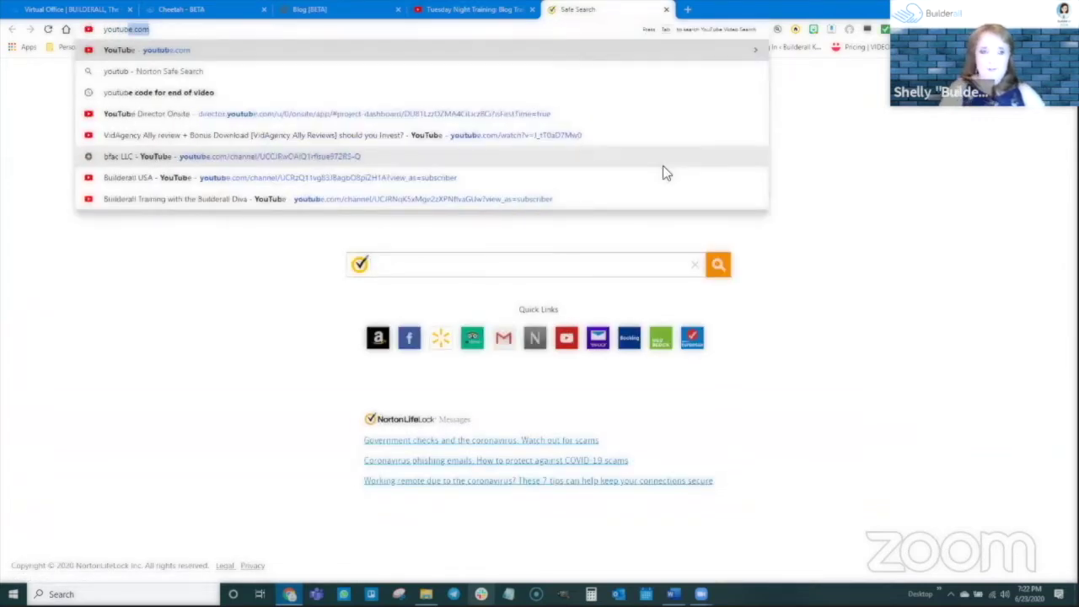
pyautogui.press('Return')
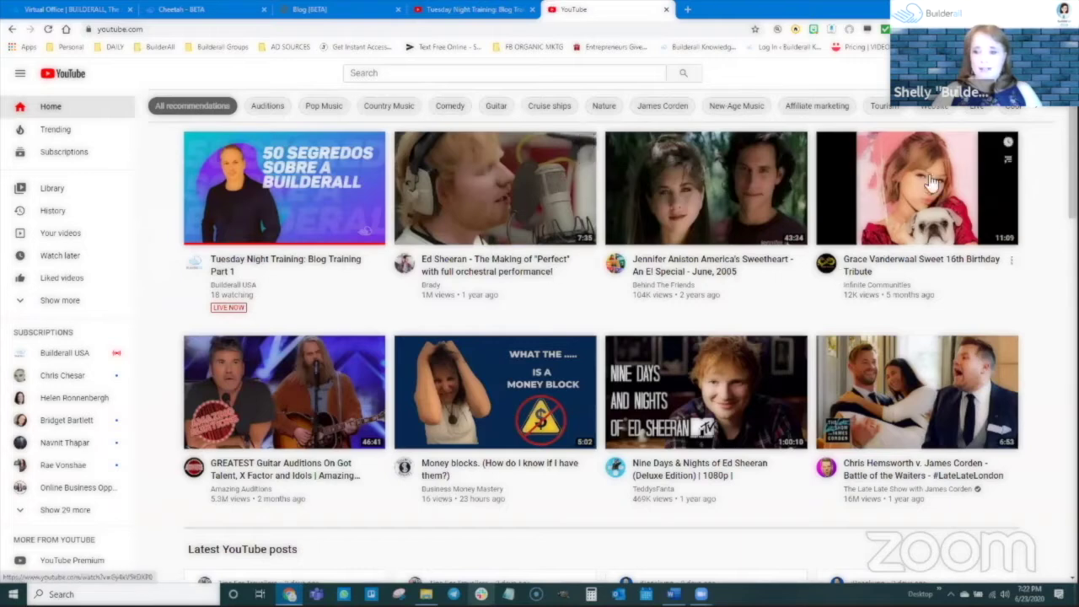
pyautogui.click(934, 184)
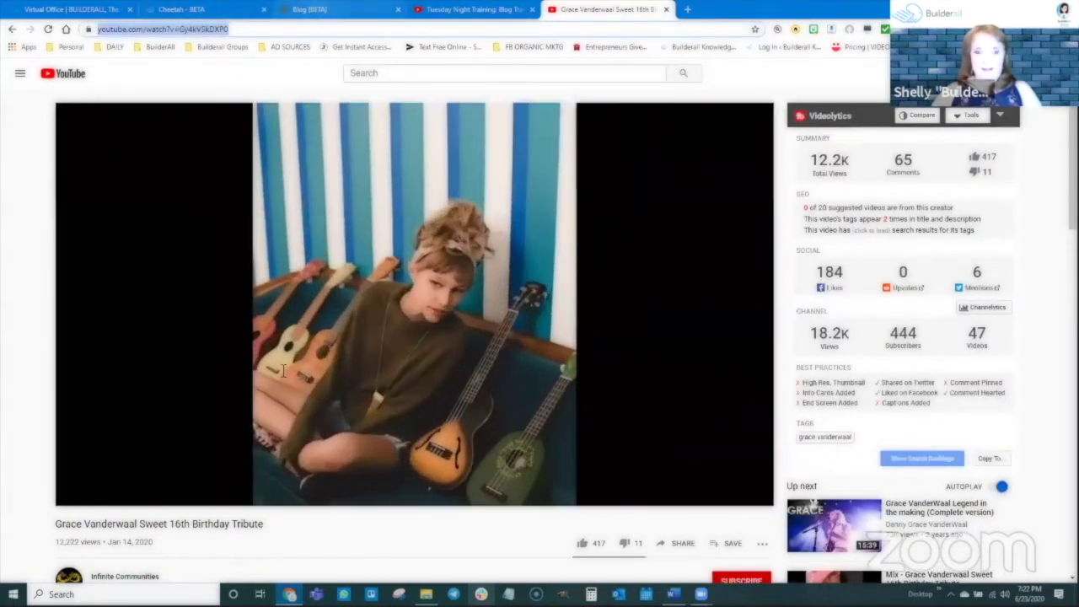
pyautogui.click(316, 8)
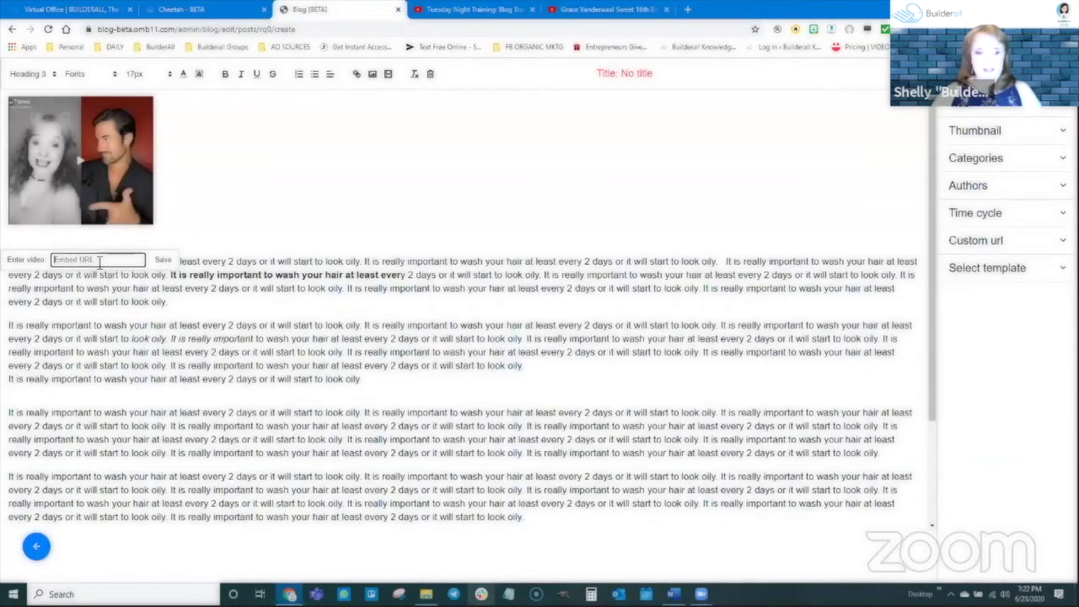
pyautogui.hotkey('ctrl', 'v')
pyautogui.click(162, 259)
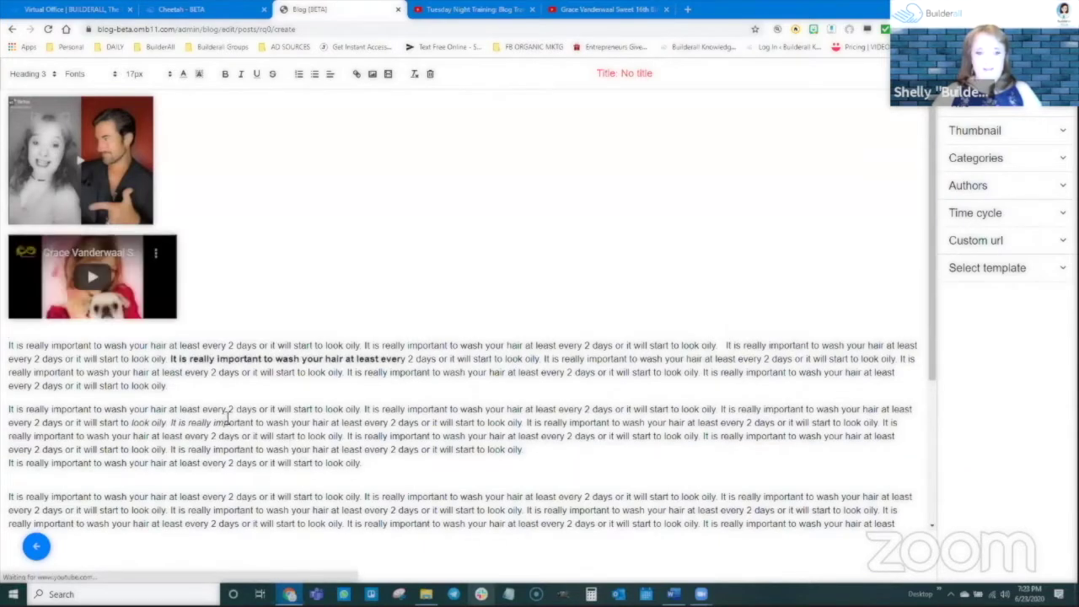
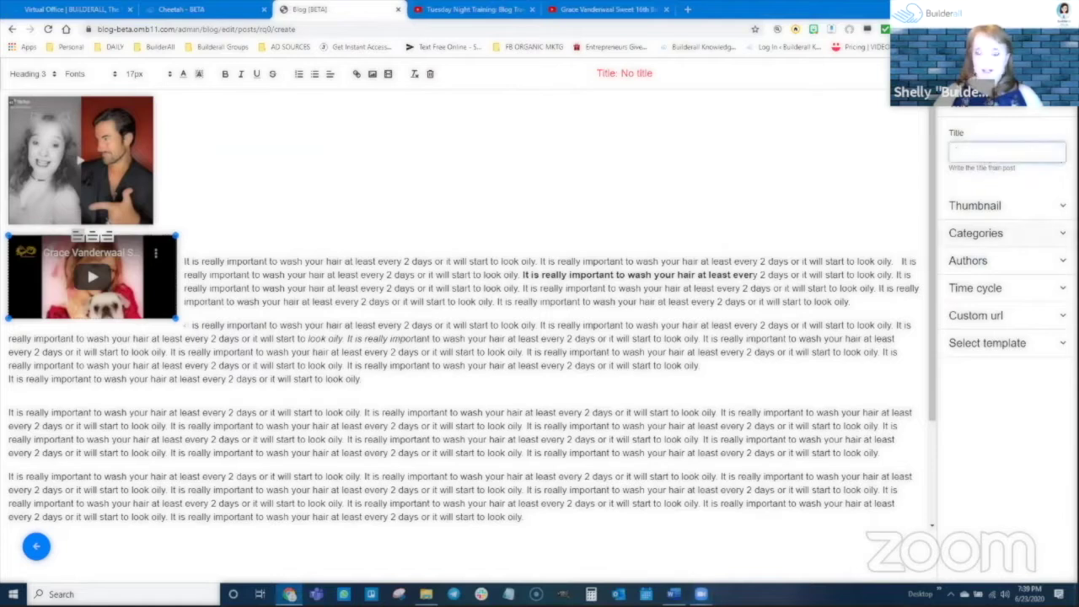
# Title the post 'Shelly Loves TikTok' and set the two-person library photo as its thumbnail
pyautogui.write('Shelly')
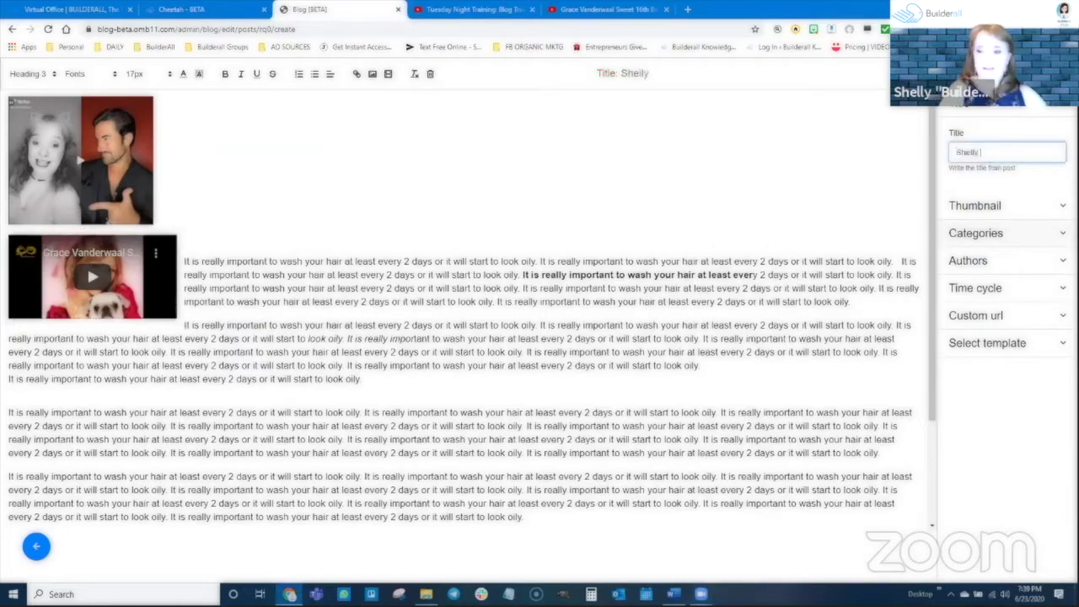
pyautogui.write(' Loves TikTok')
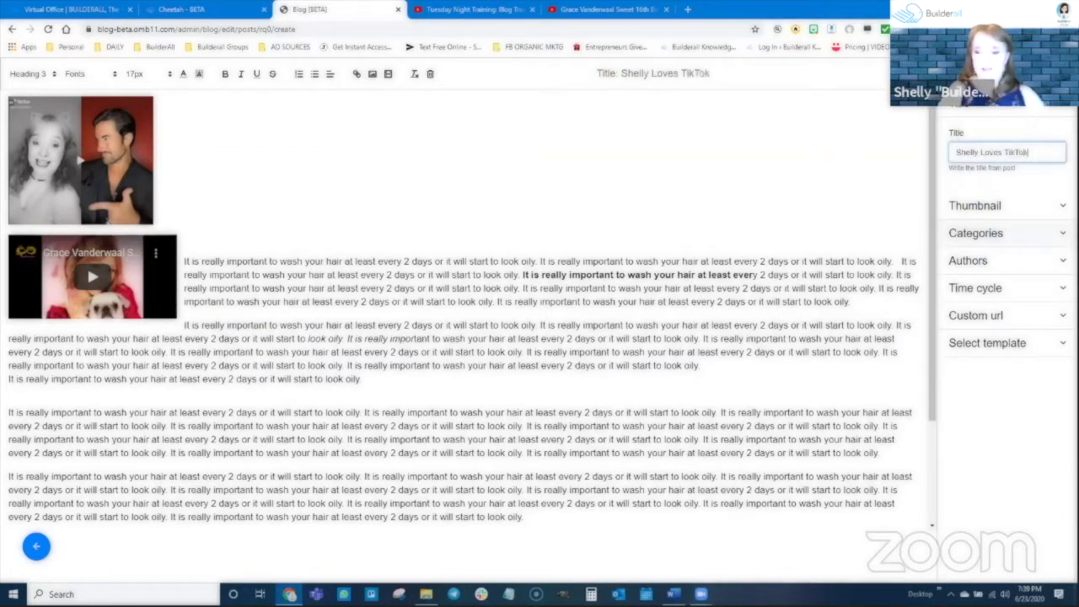
pyautogui.click(975, 206)
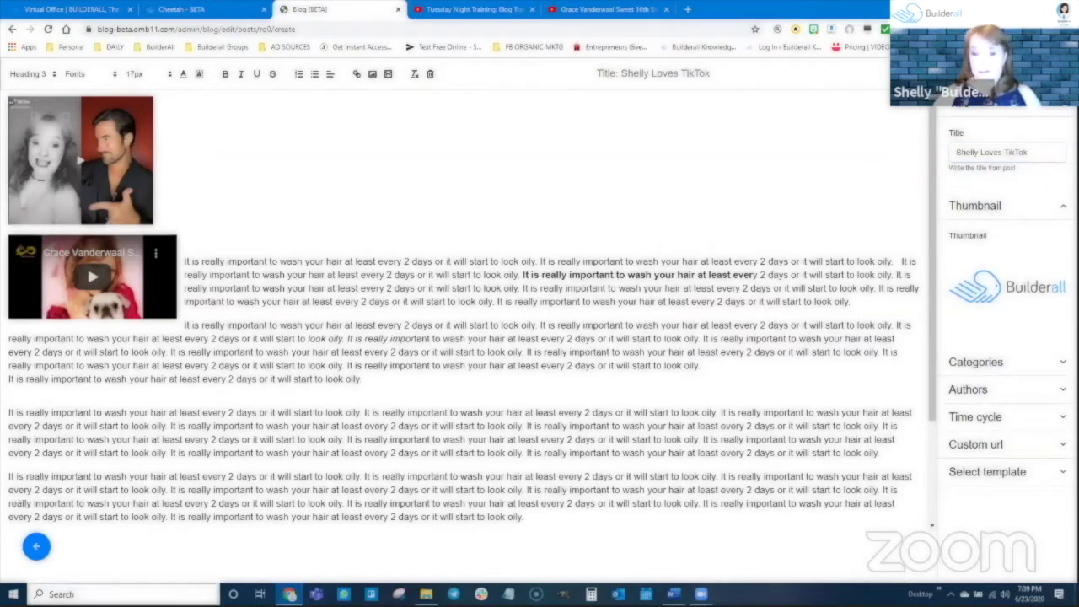
pyautogui.moveTo(969, 291)
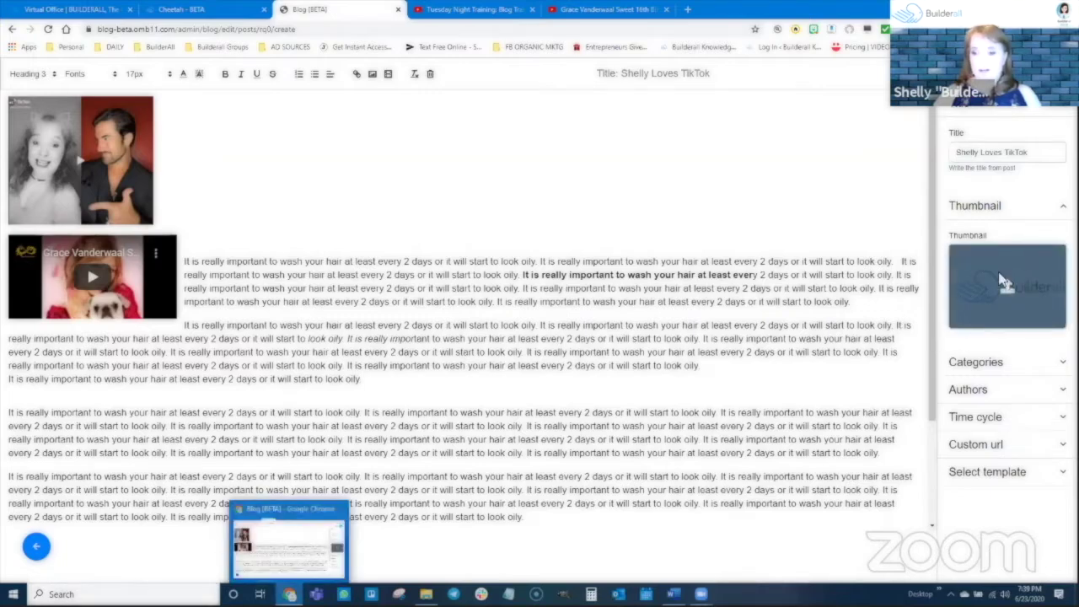
pyautogui.click(1006, 289)
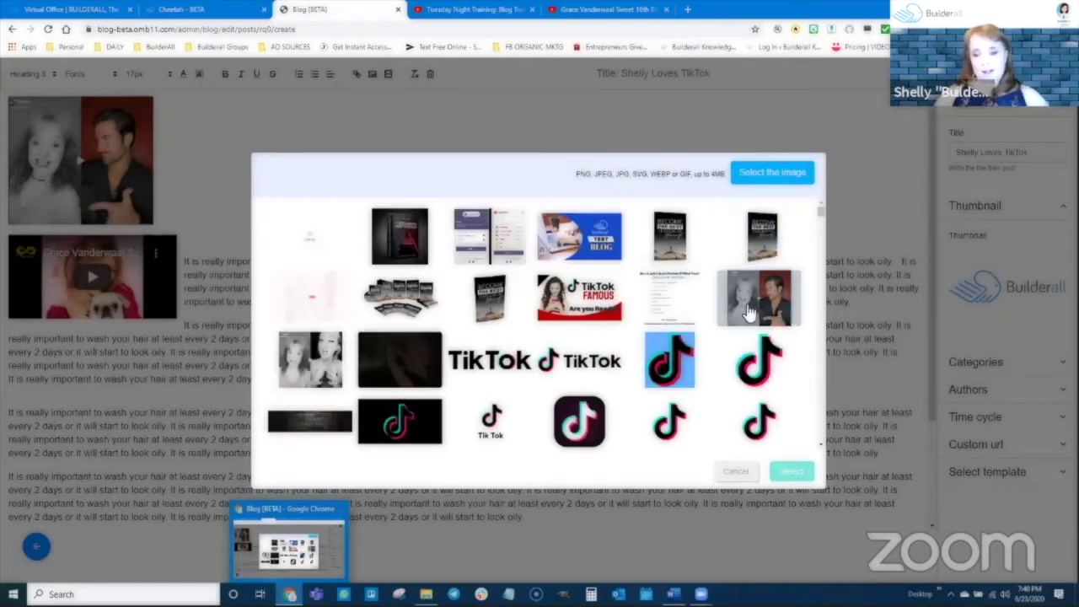
pyautogui.click(753, 296)
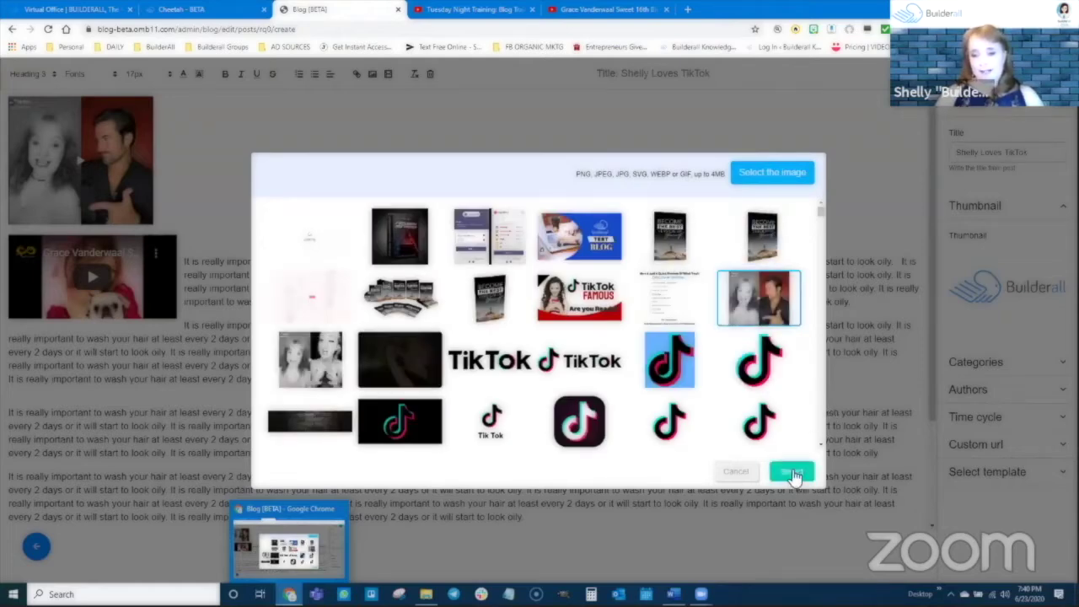
pyautogui.click(791, 472)
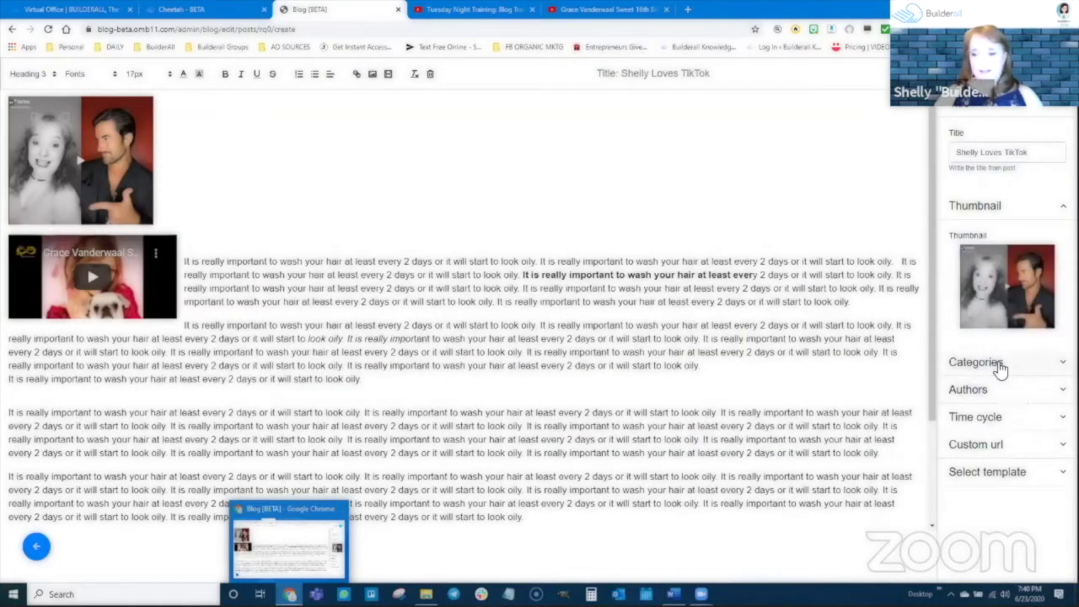
# Create a 'tiktok' category and file the post under it
pyautogui.click(999, 364)
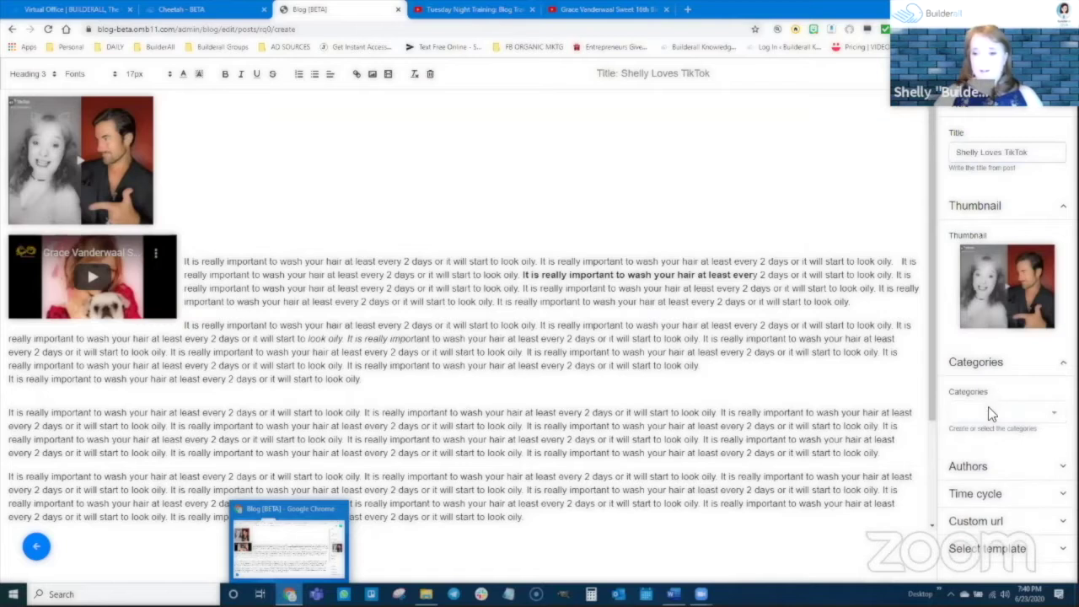
pyautogui.click(991, 412)
pyautogui.write('hair care')
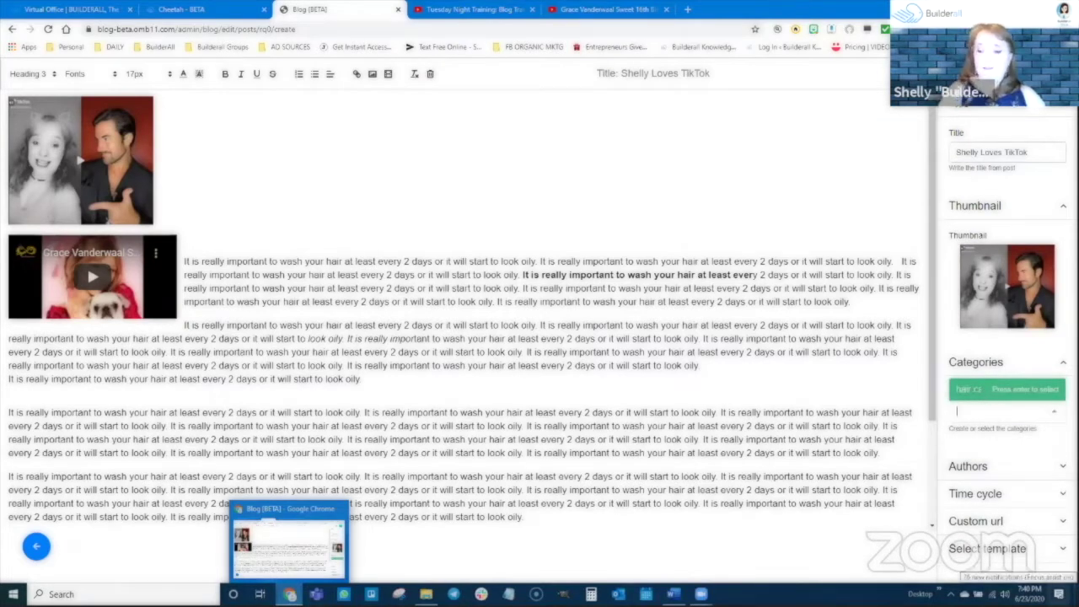
pyautogui.write('tiktok')
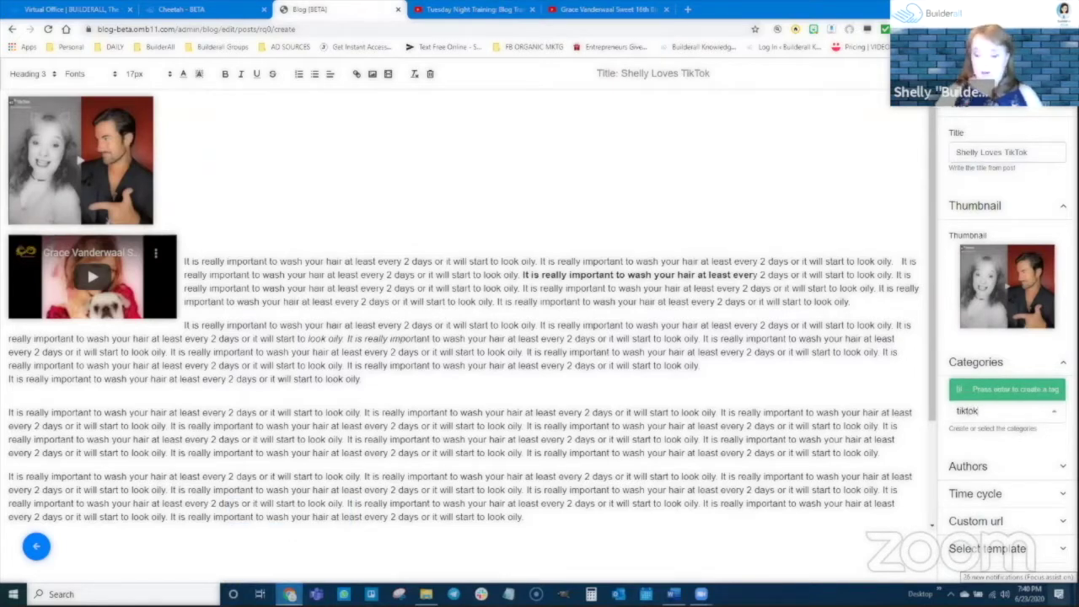
pyautogui.press('Return')
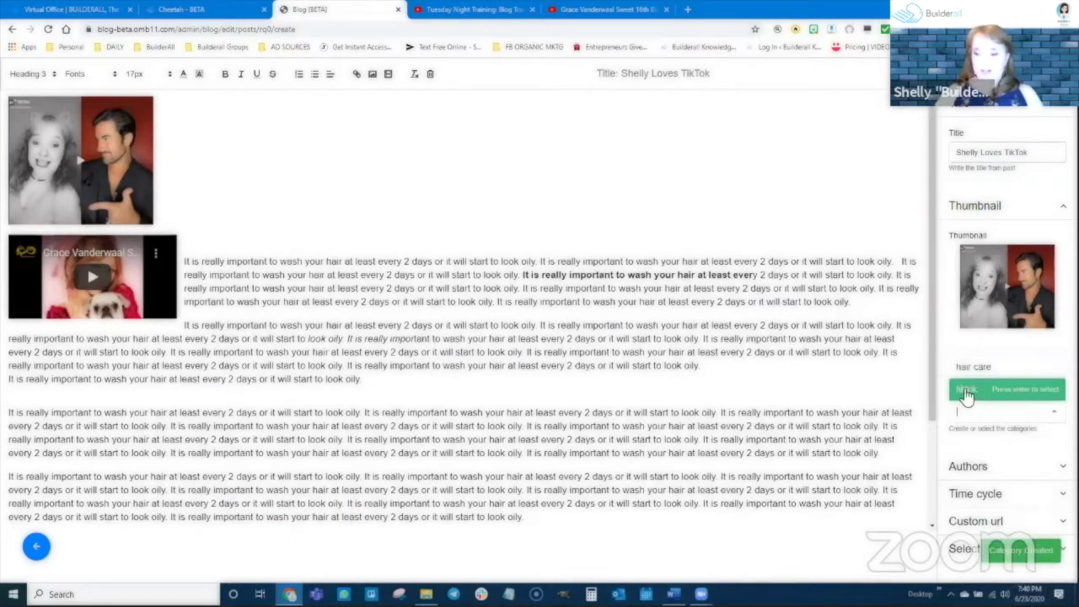
pyautogui.click(967, 392)
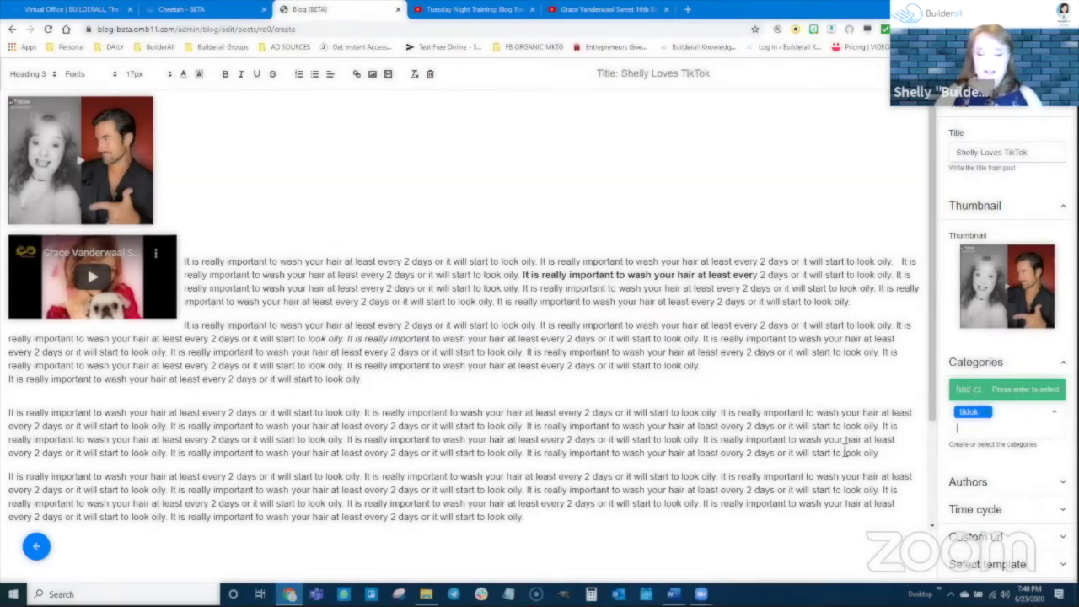
# Assign the post's author and bring up the time cycle choices
pyautogui.click(974, 484)
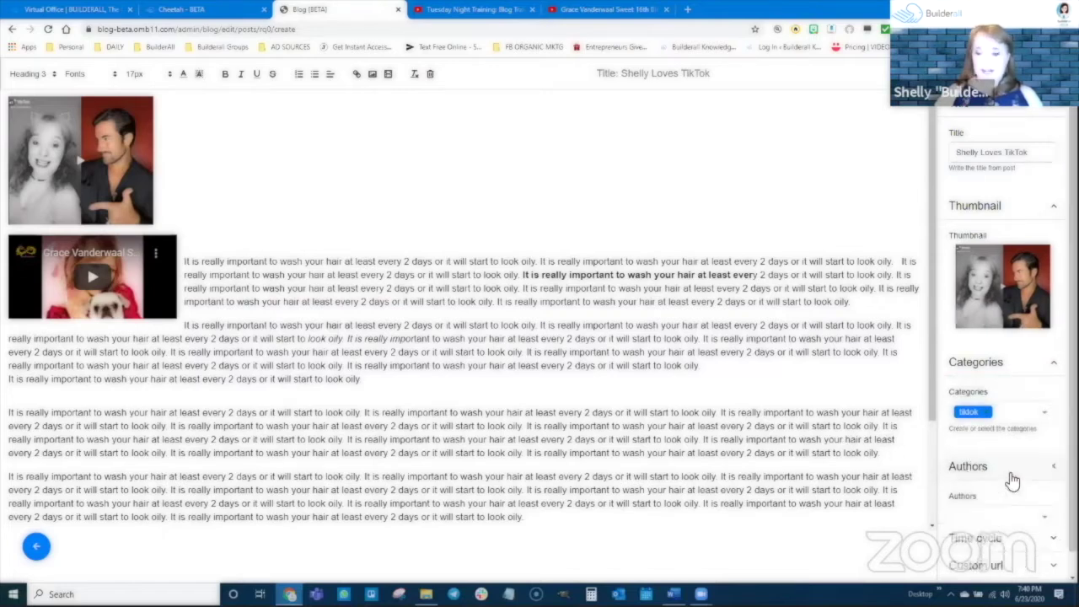
pyautogui.click(997, 457)
pyautogui.click(973, 438)
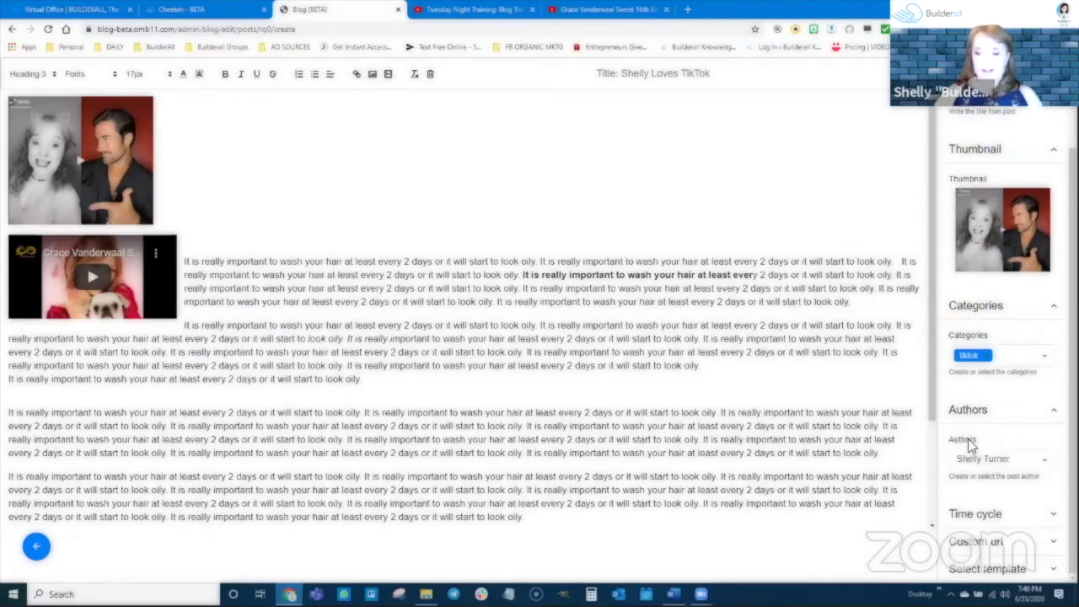
pyautogui.click(997, 517)
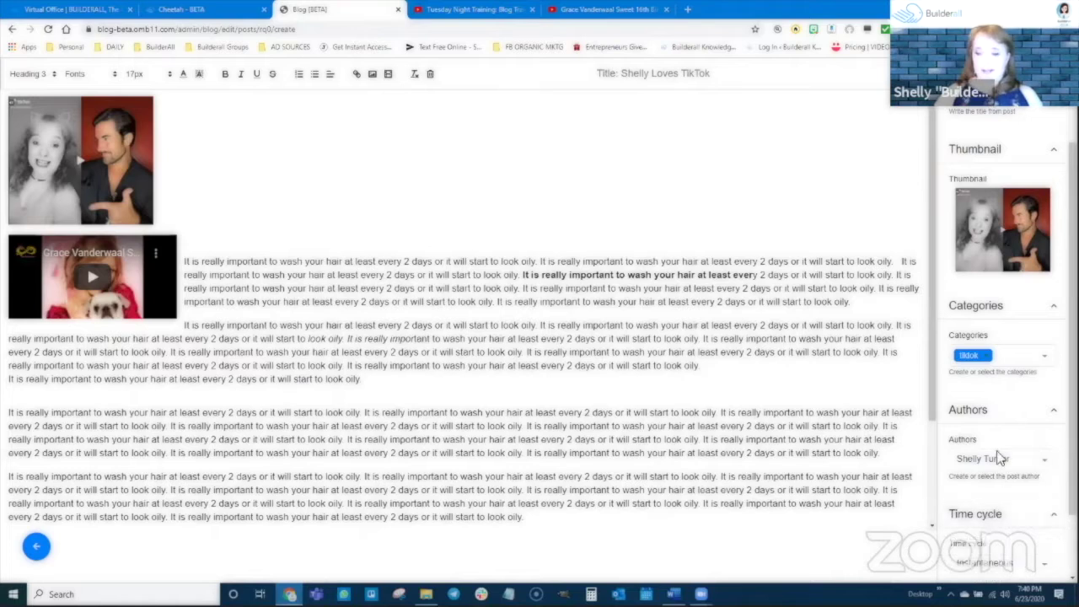
pyautogui.click(1000, 489)
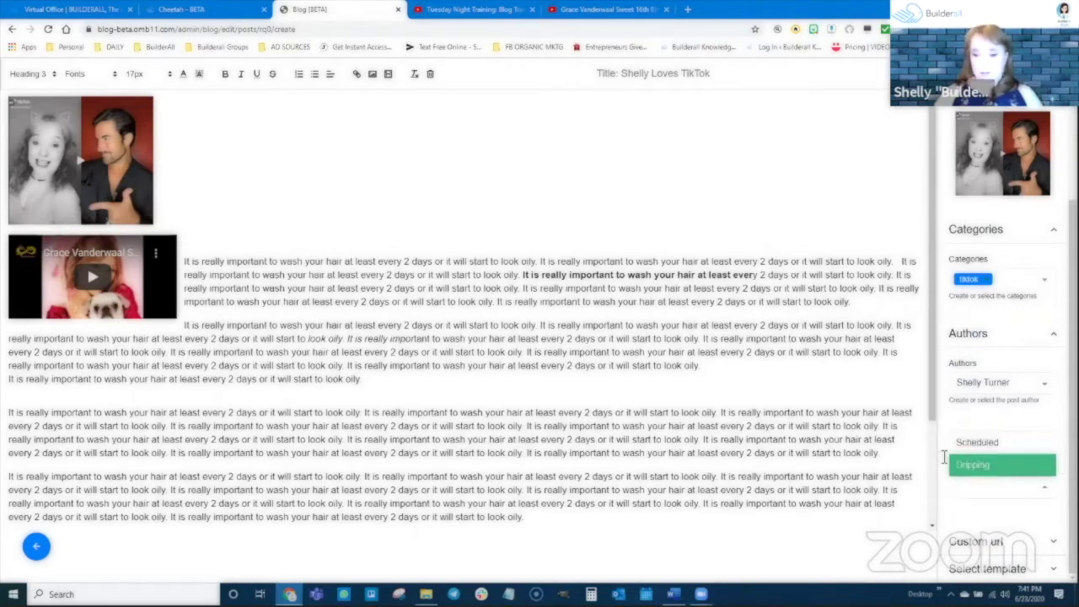
# Keep the time cycle at Instantaneous and check the custom URL slug 'shelly-loves-tiktok'
pyautogui.click(988, 414)
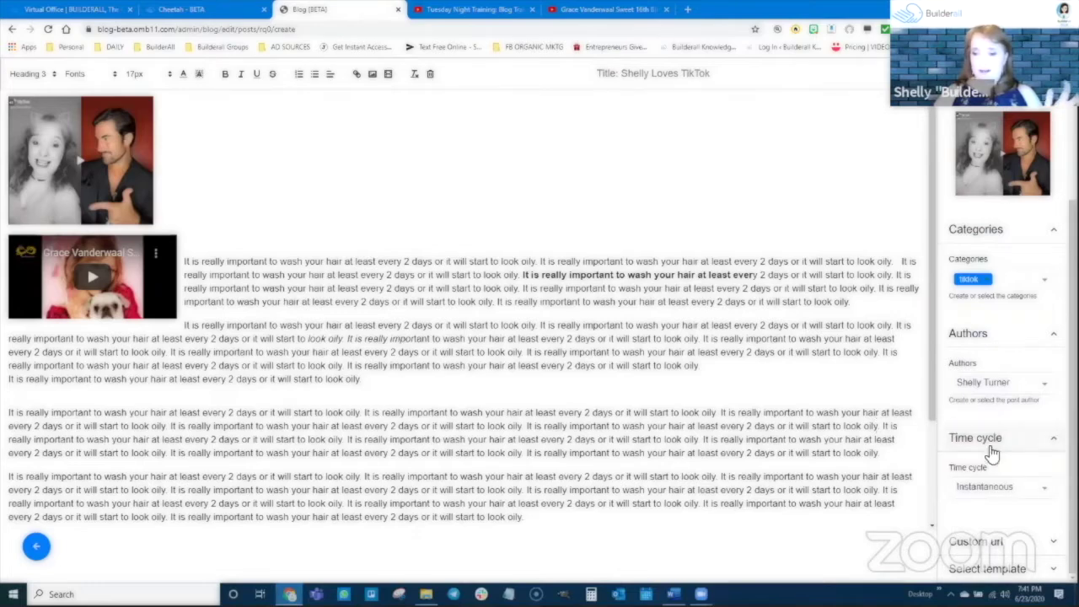
pyautogui.scroll(-2, 856, 387)
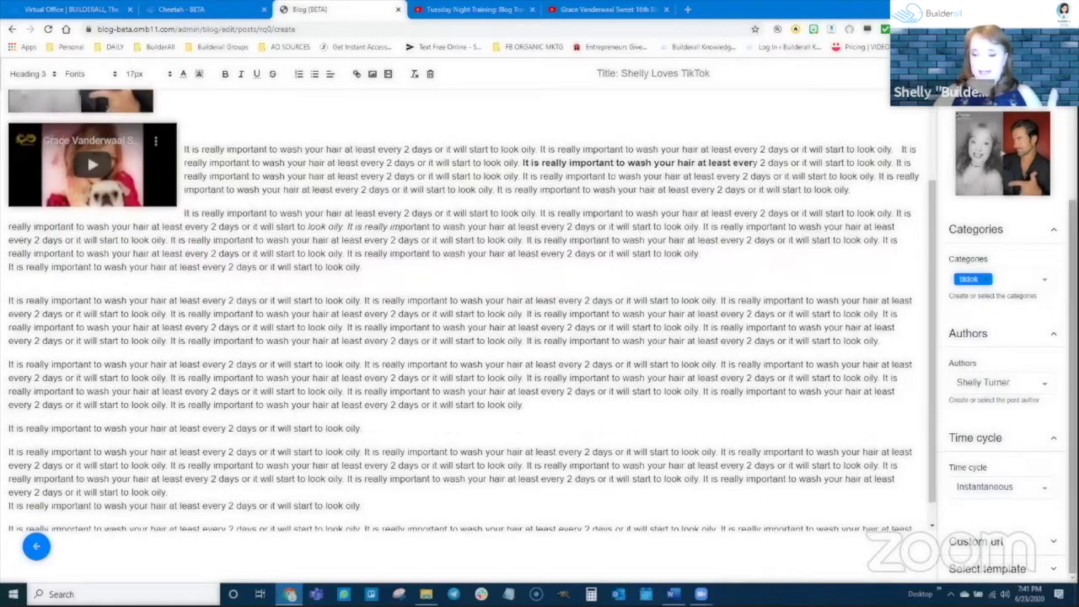
pyautogui.click(1027, 543)
pyautogui.scroll(-1, 1024, 497)
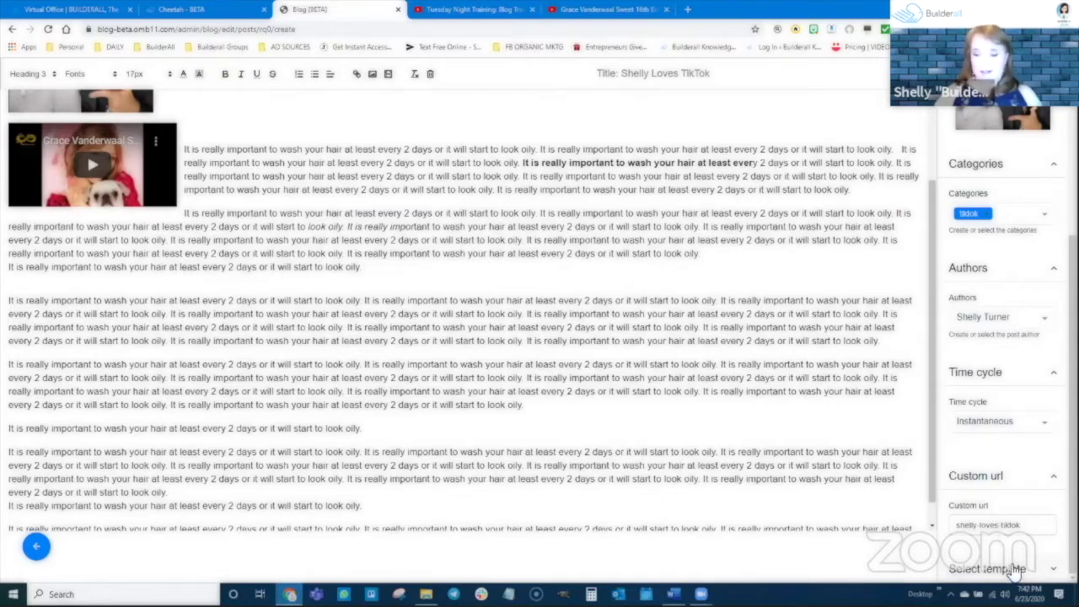
pyautogui.scroll(-1, 1016, 560)
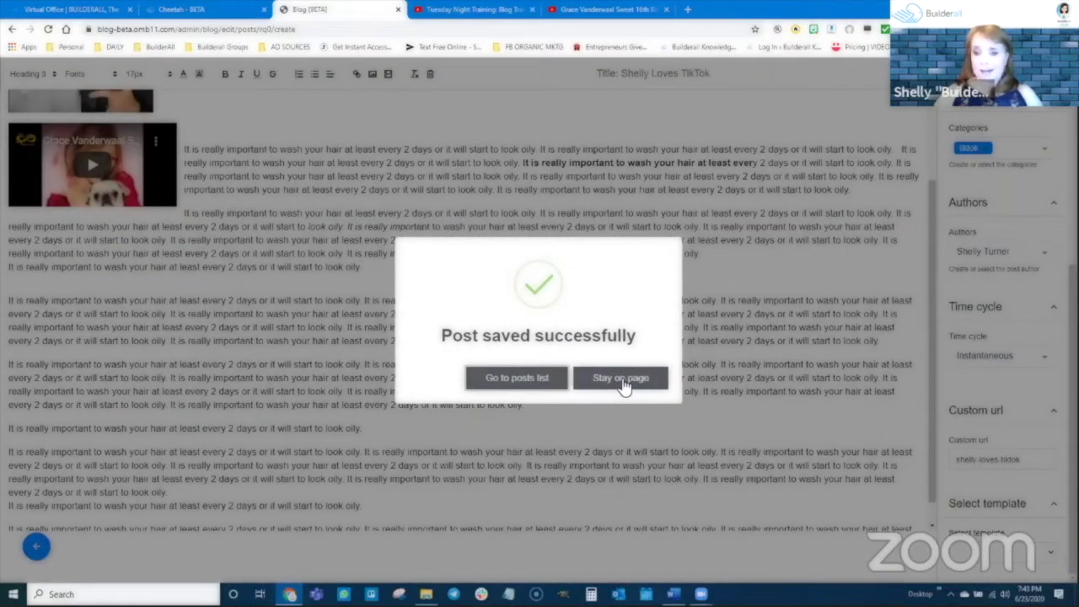
# Reopen the Shelly Loves TikTok post from the posts list, save it again, and return to the list
pyautogui.click(528, 385)
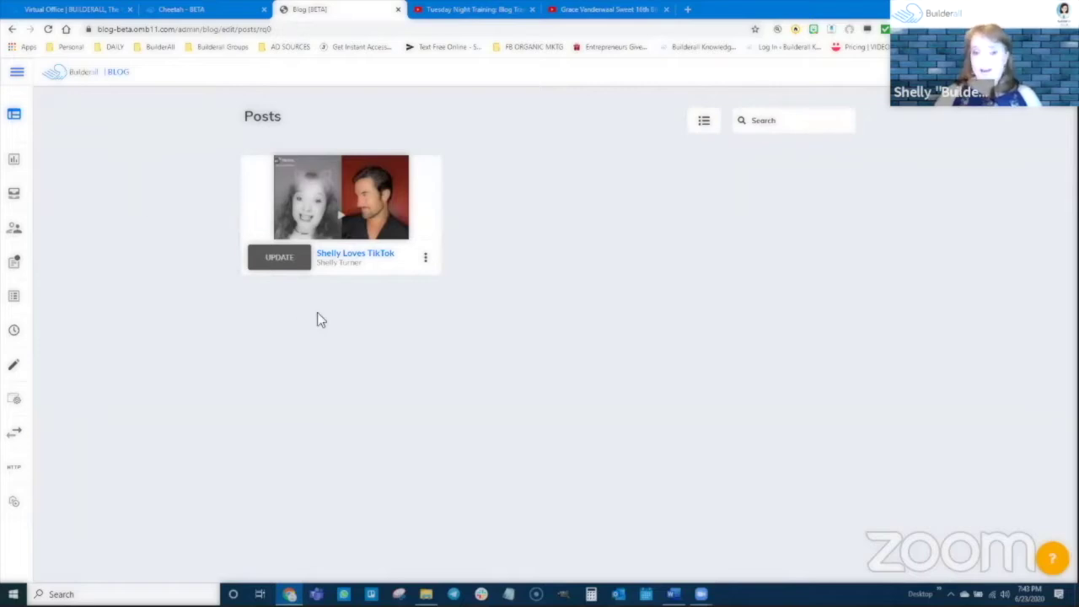
pyautogui.click(283, 259)
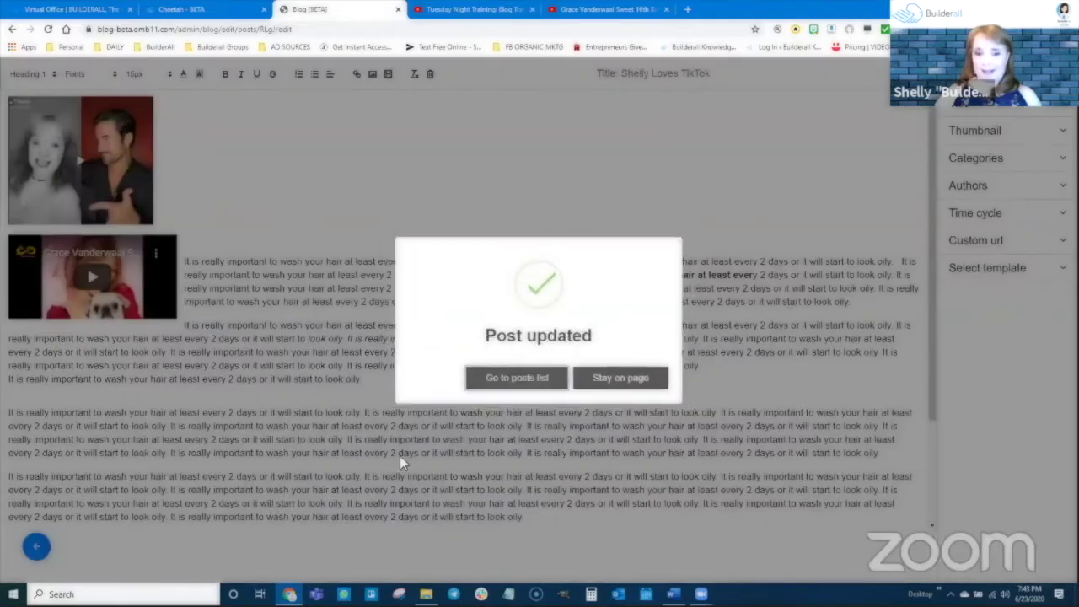
pyautogui.click(506, 385)
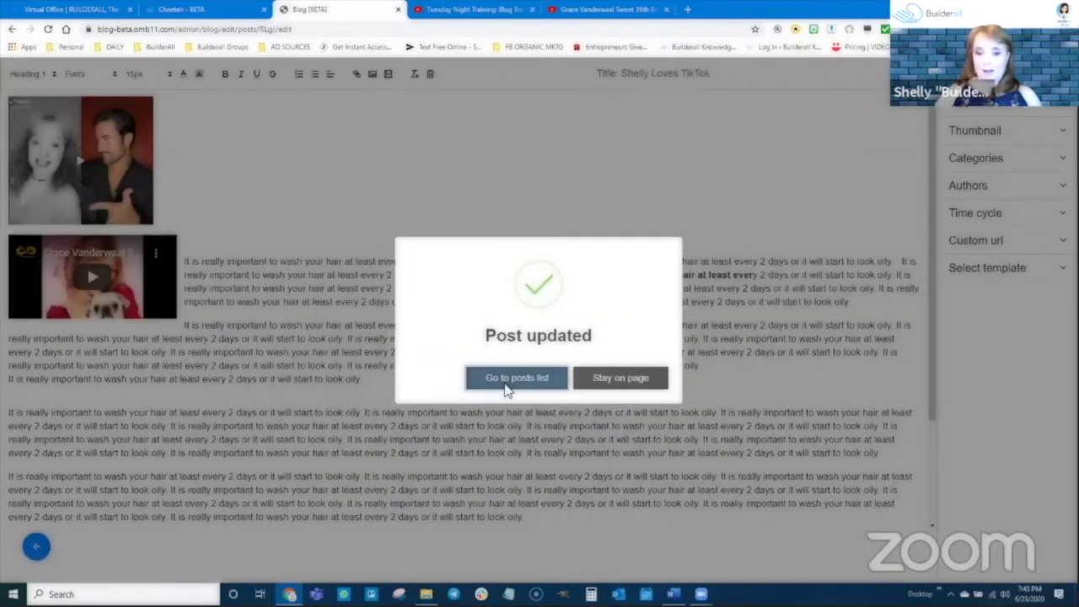
pyautogui.click(506, 381)
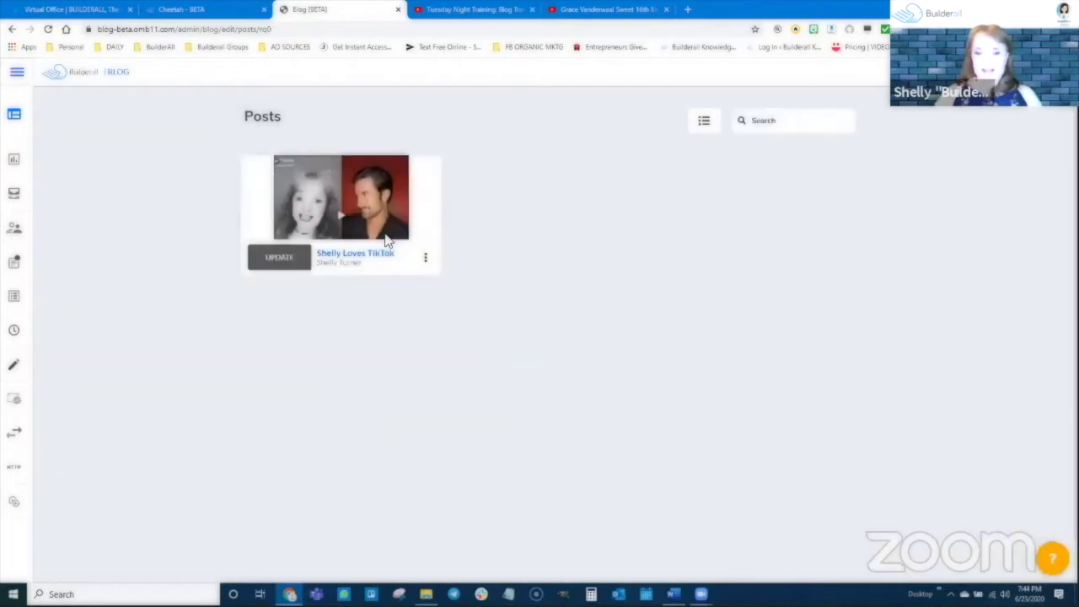
# Open the three-dot options menu on the Shelly Loves TikTok post card
pyautogui.click(426, 257)
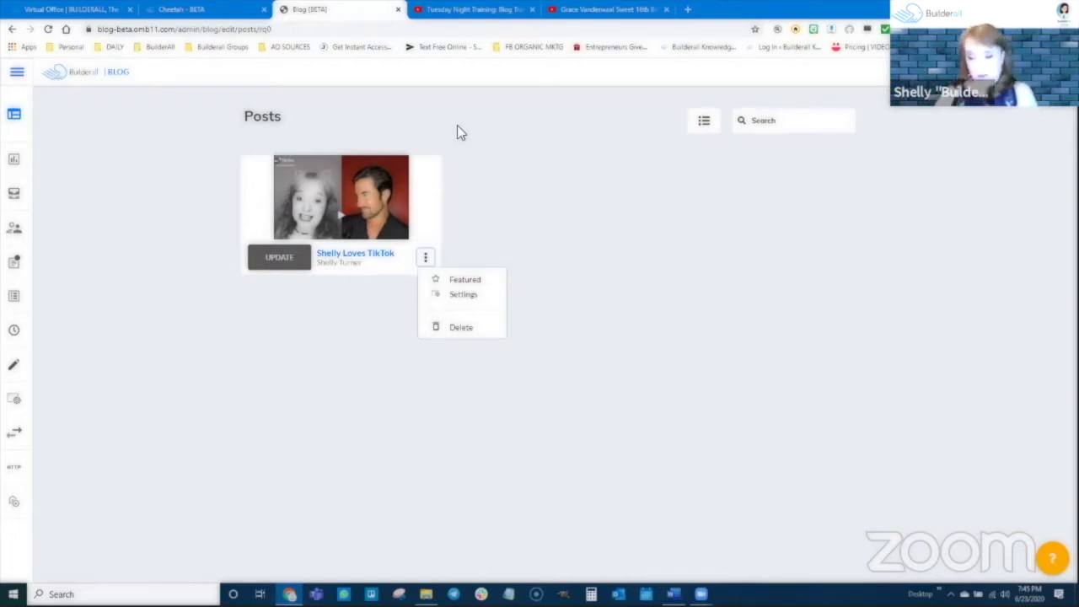
# Turn on Custom SEO Settings for the post, leaving its Keywords and Meta tags empty
pyautogui.click(461, 295)
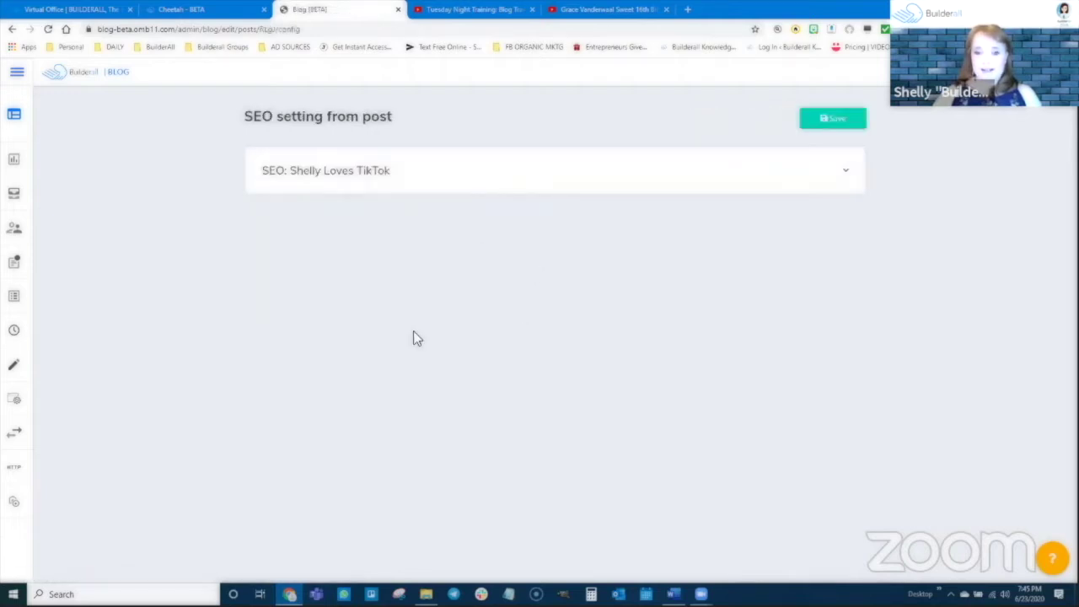
pyautogui.click(369, 178)
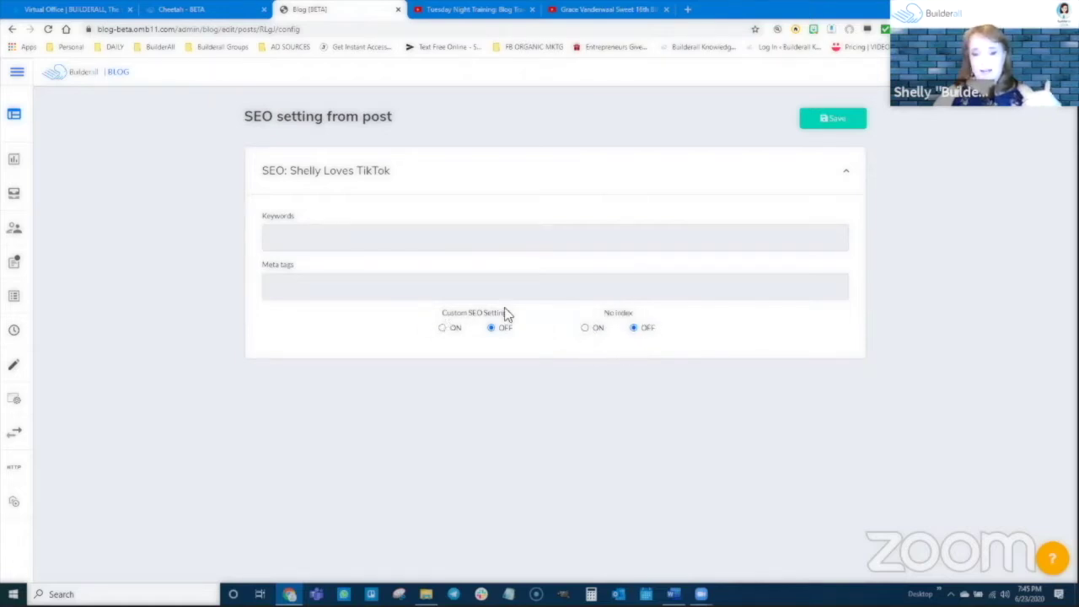
pyautogui.doubleClick(453, 328)
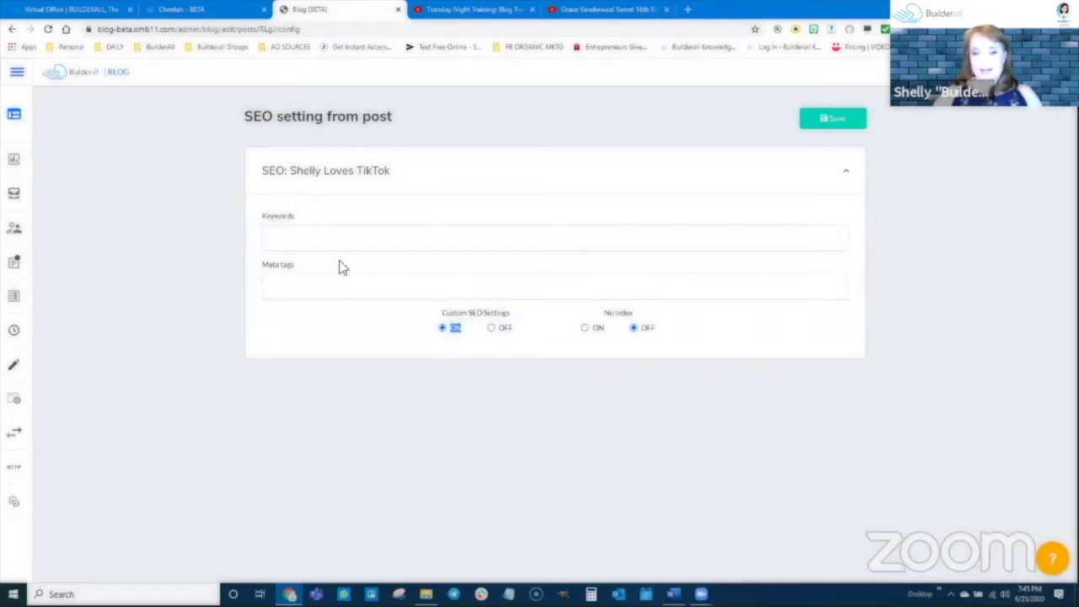
pyautogui.click(321, 238)
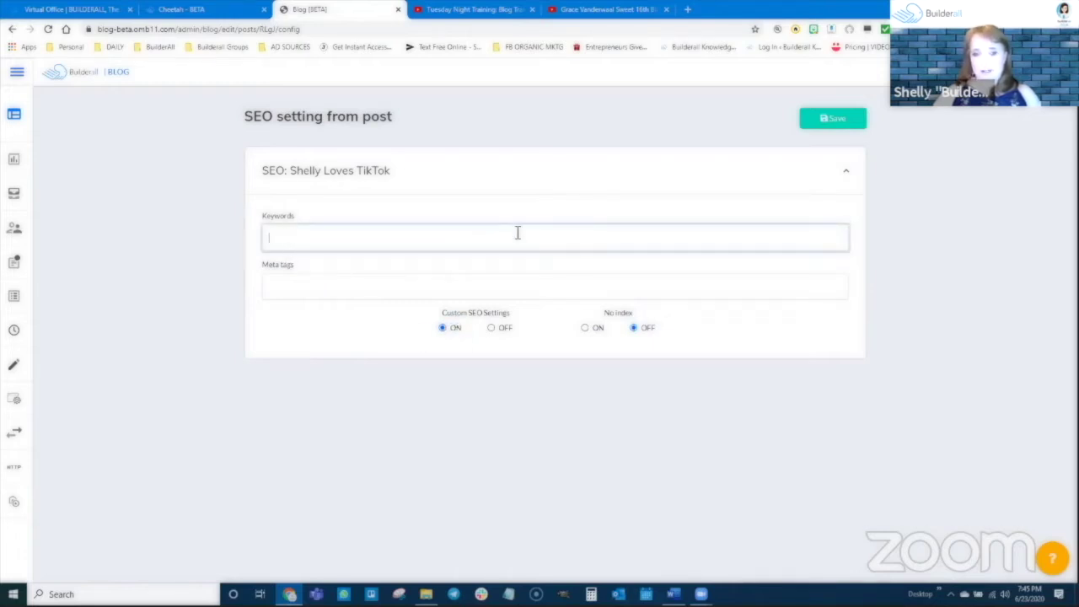
pyautogui.click(289, 288)
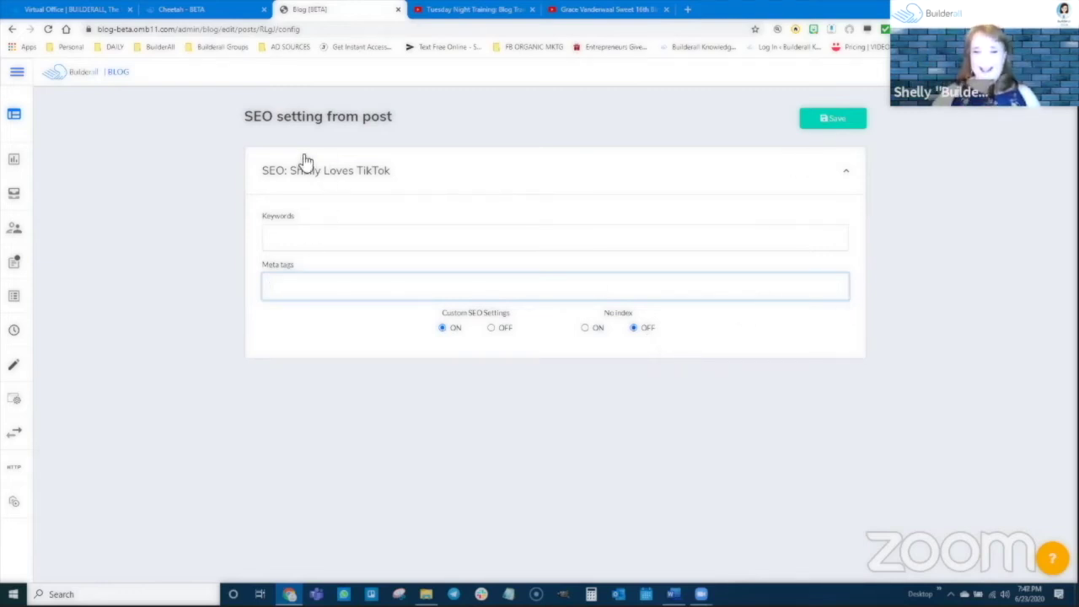
# Save the post's SEO settings, then open and close the post card's options menu unchanged
pyautogui.click(843, 128)
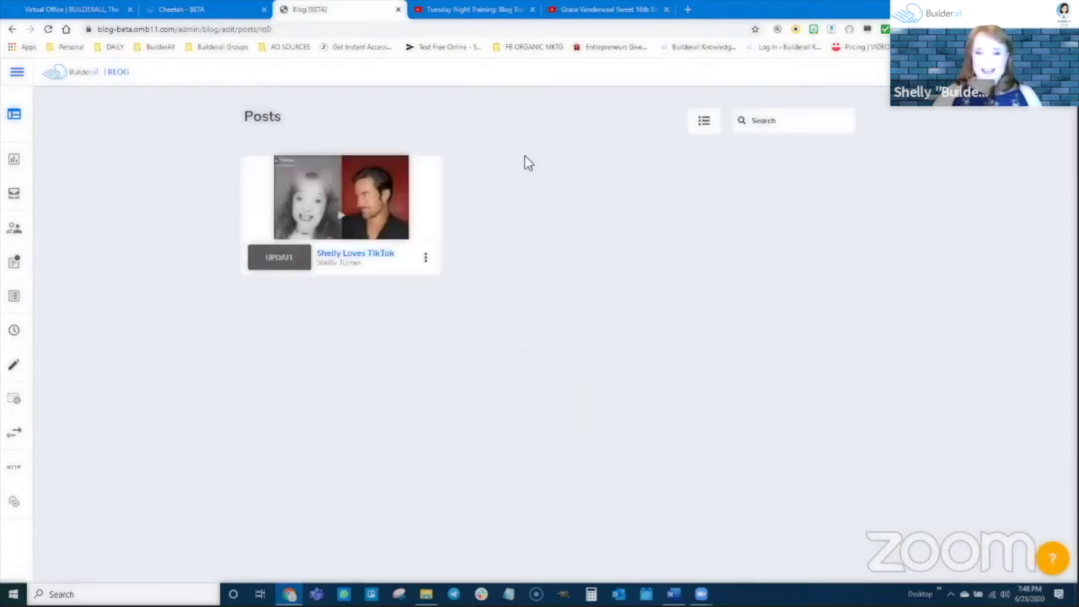
pyautogui.click(426, 260)
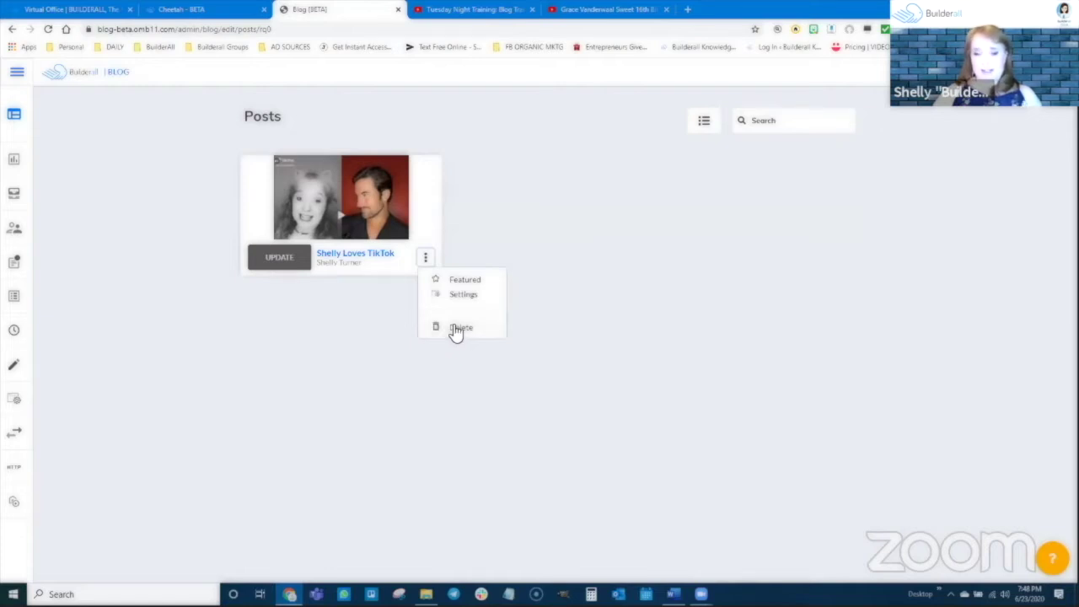
pyautogui.click(462, 384)
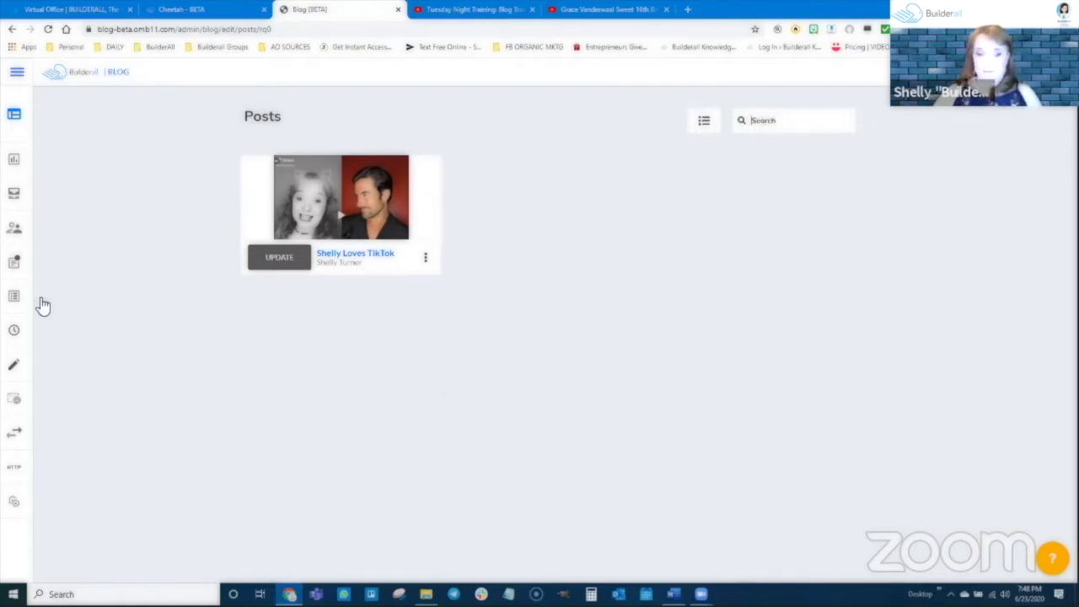
pyautogui.moveTo(24, 323)
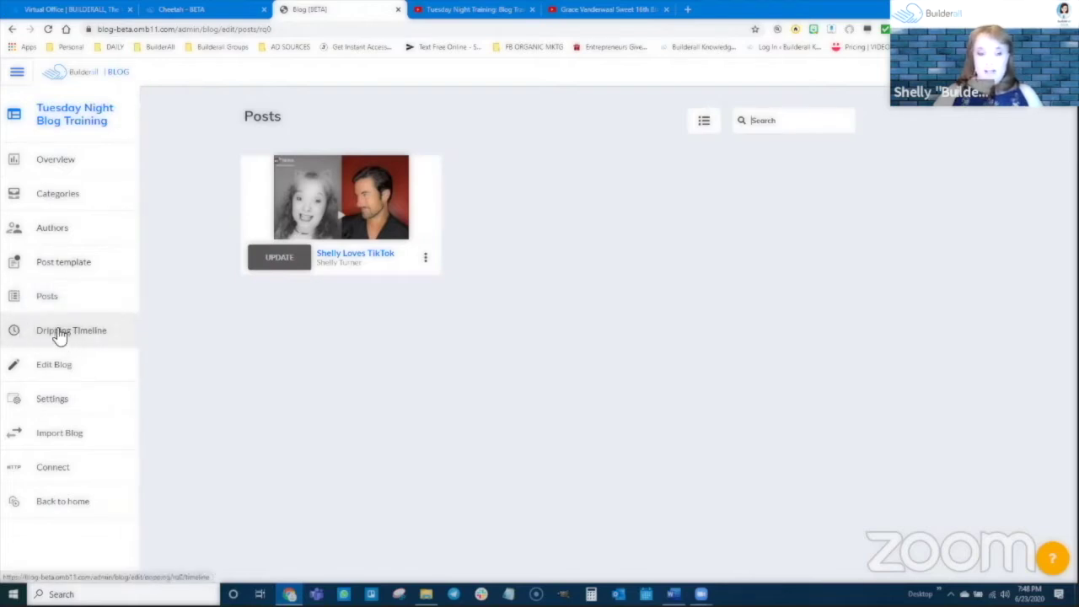
# View the Dripping Timeline and the Edit Blog dialog, then open the Tuesday Night Blog Training dashboard
pyautogui.click(67, 332)
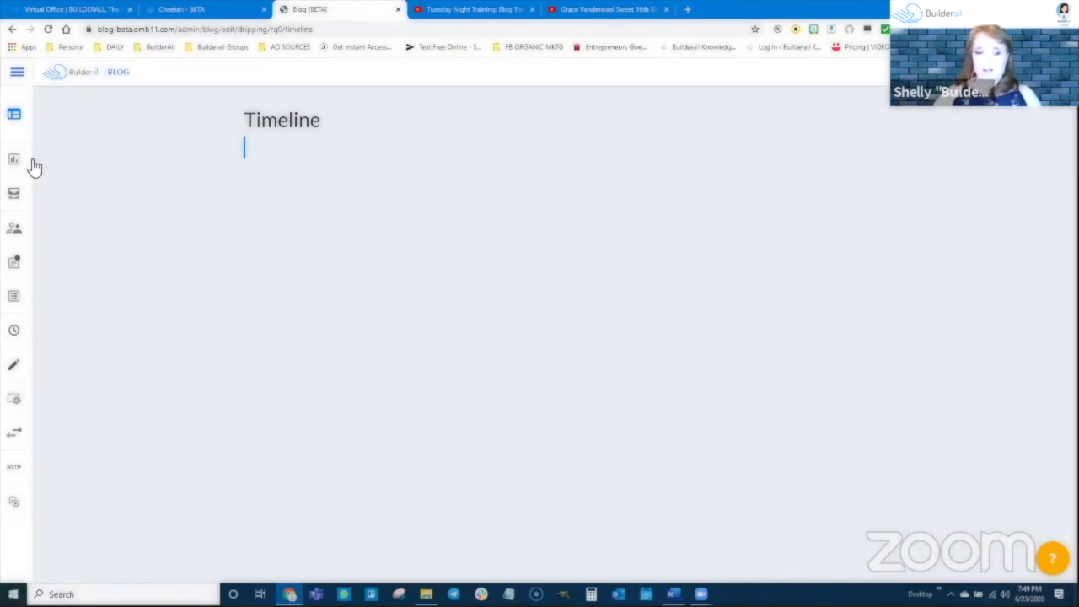
pyautogui.moveTo(21, 297)
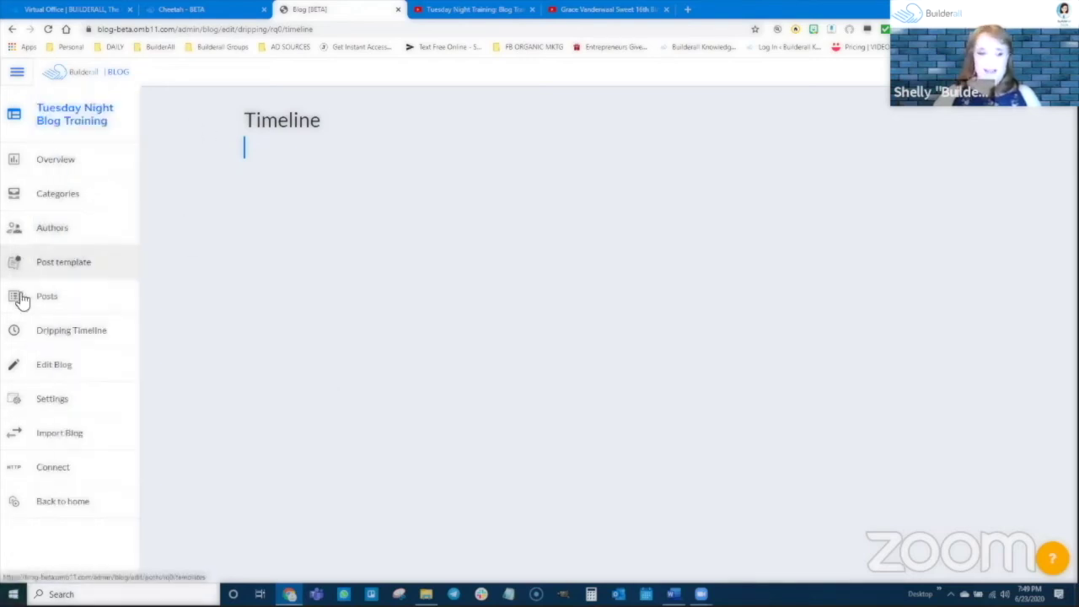
pyautogui.click(41, 372)
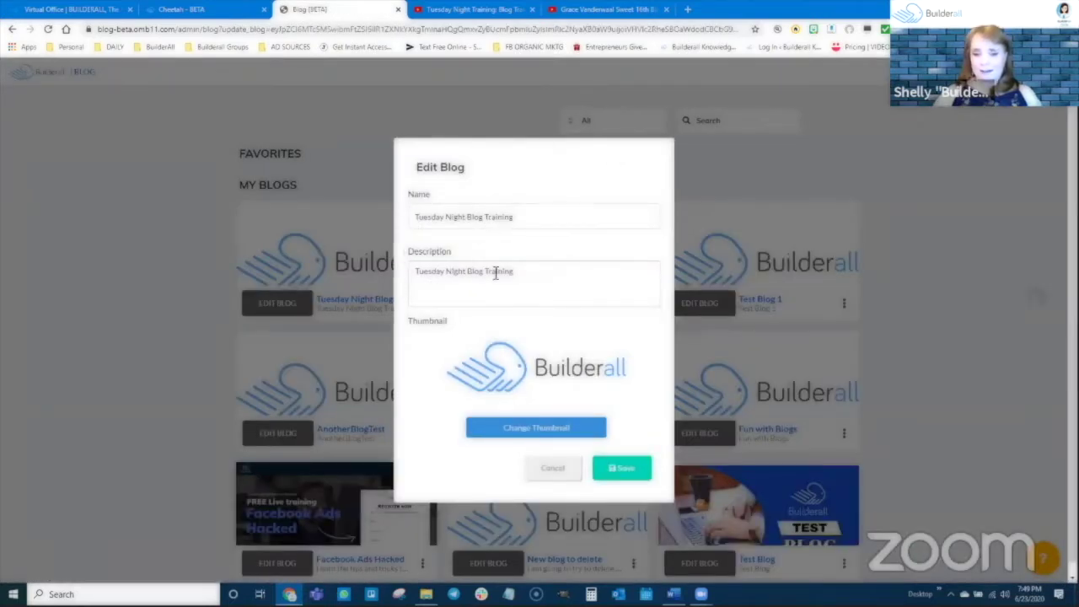
pyautogui.click(555, 470)
pyautogui.click(282, 305)
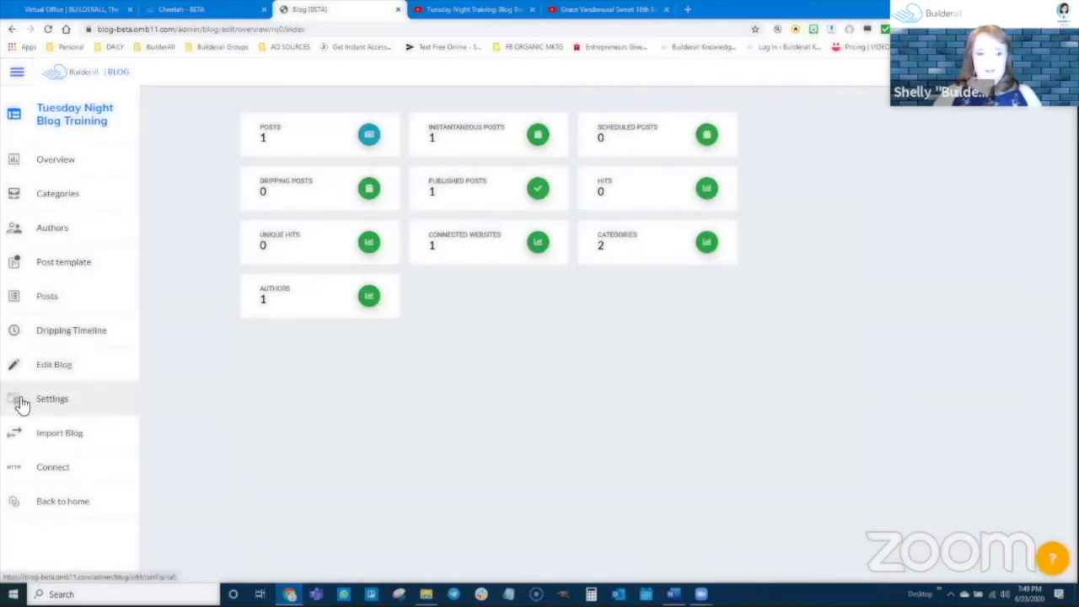
# In Blog Settings, switch the preview news date format to 01/01/2020 and expand SEO Settings
pyautogui.click(48, 402)
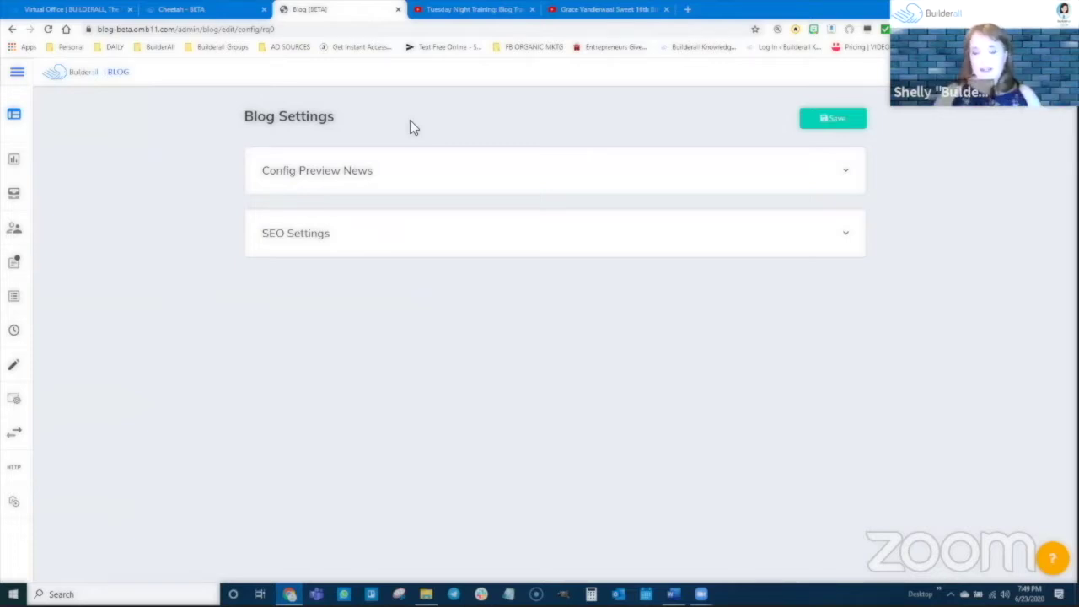
pyautogui.click(358, 174)
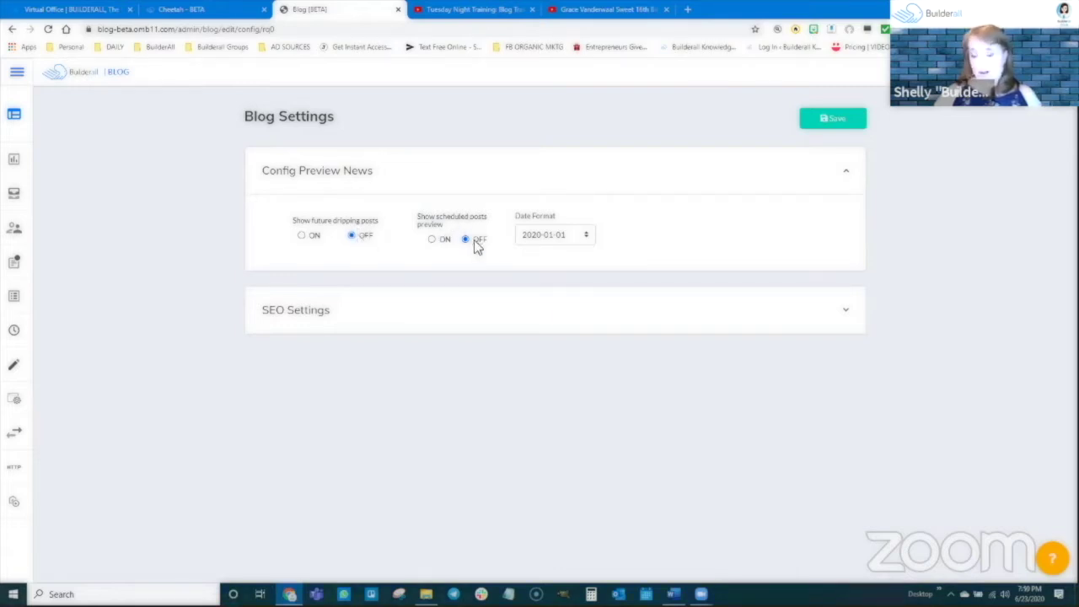
pyautogui.click(553, 234)
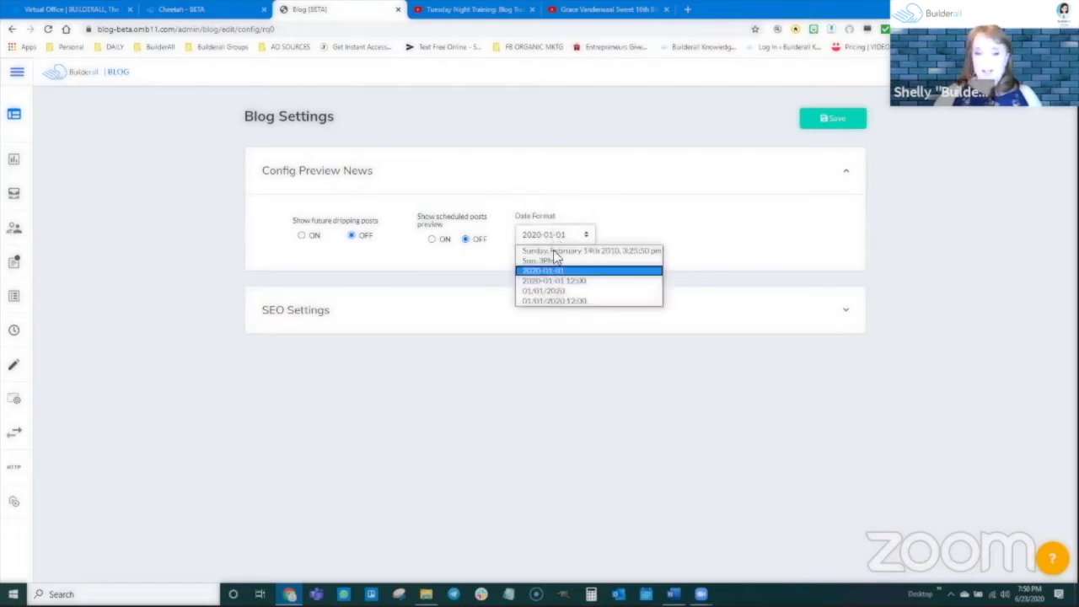
pyautogui.click(556, 292)
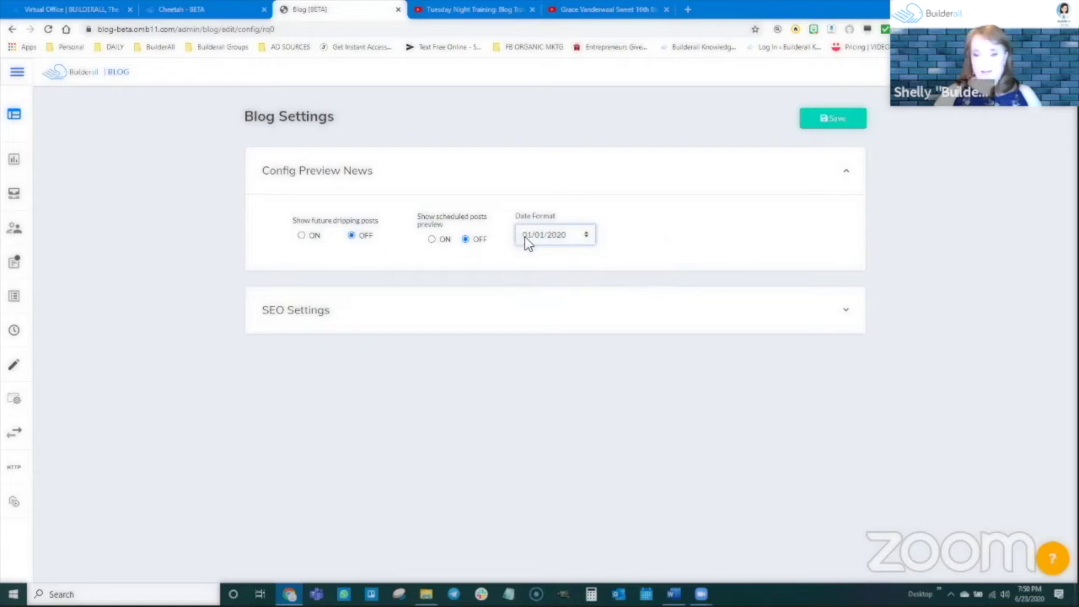
pyautogui.click(306, 318)
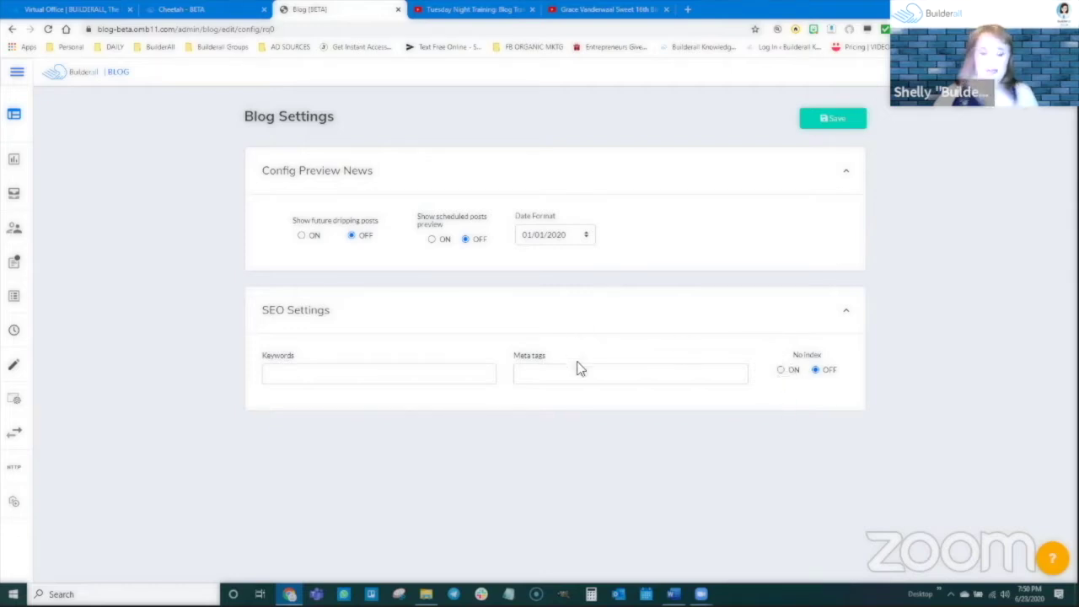
pyautogui.moveTo(17, 387)
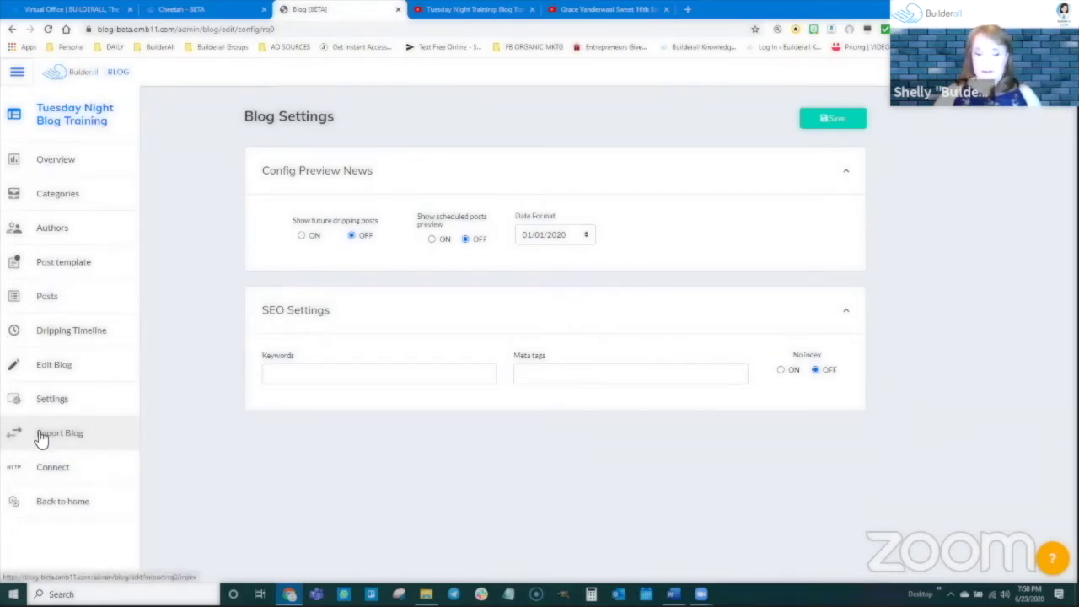
# Browse the Import Blog list of importable blogs such as training1, sharelocker, blogtest1 and builderall365
pyautogui.click(42, 435)
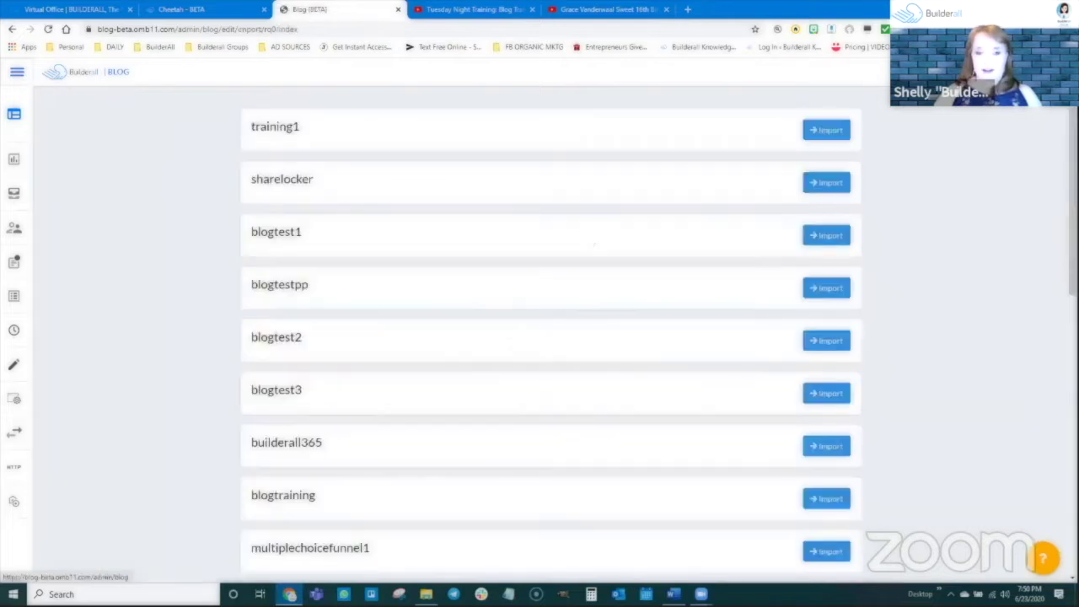
pyautogui.scroll(-8, 401, 442)
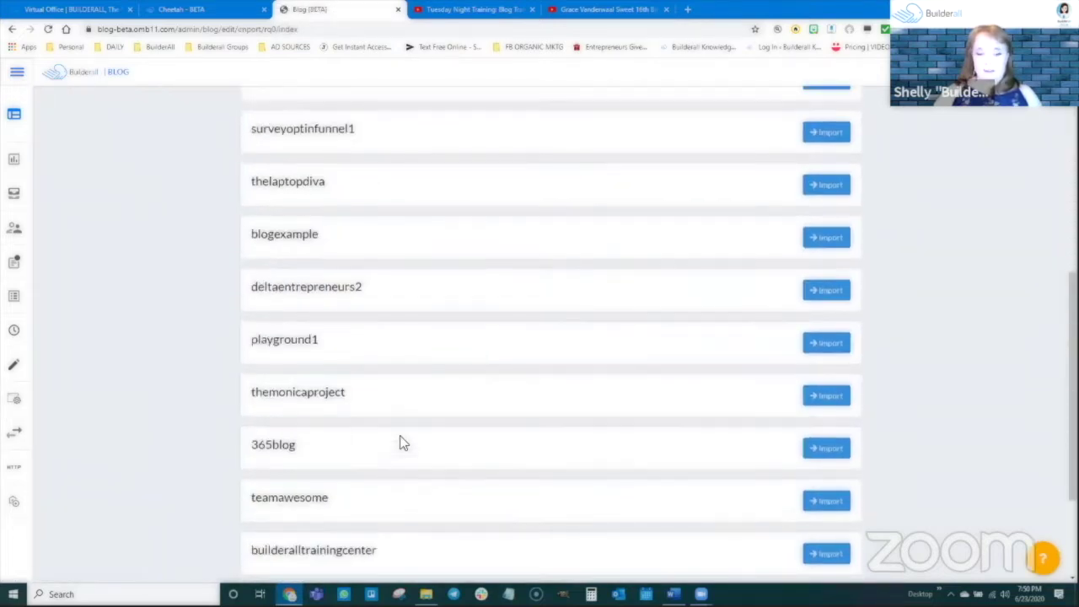
pyautogui.scroll(5, 402, 442)
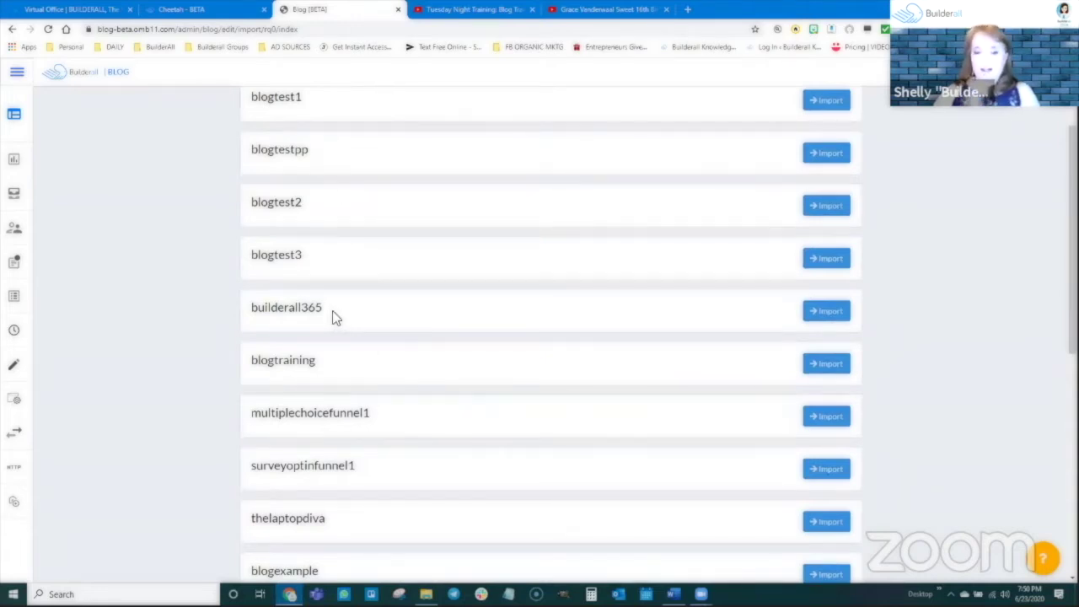
pyautogui.scroll(2, 334, 317)
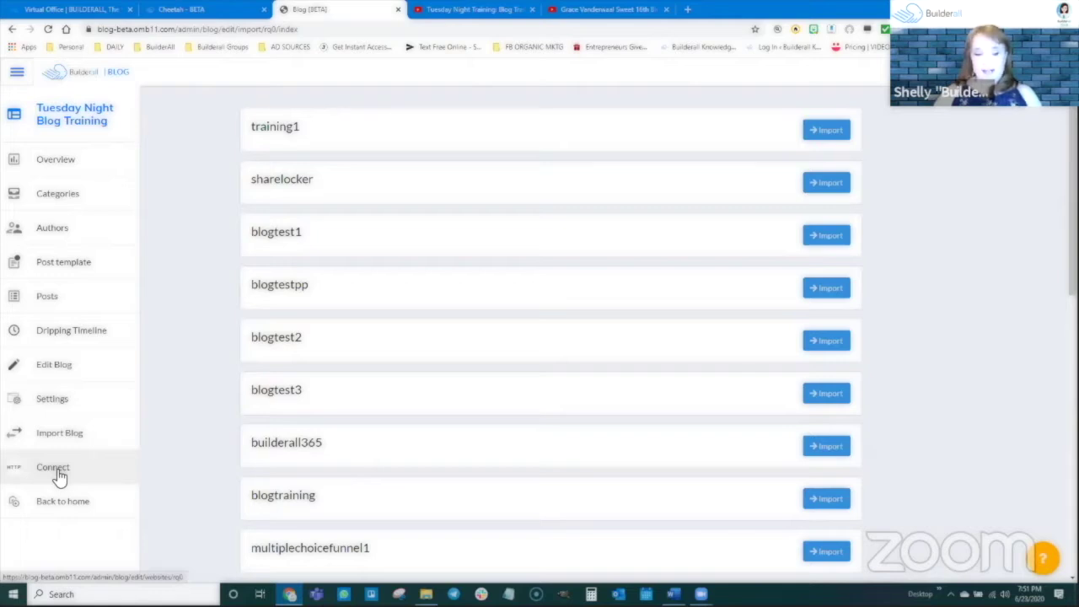
# Go back to the My Blogs overview listing Tuesday Night Blog Training, Test Blog 2 and Fun with Blogs
pyautogui.click(53, 503)
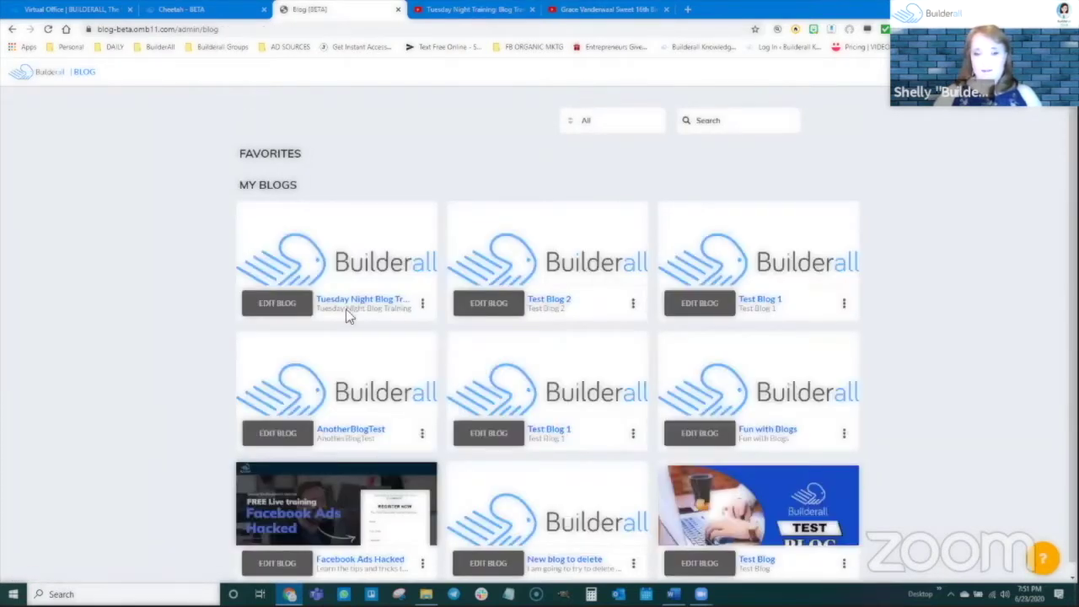
pyautogui.scroll(-1, 575, 357)
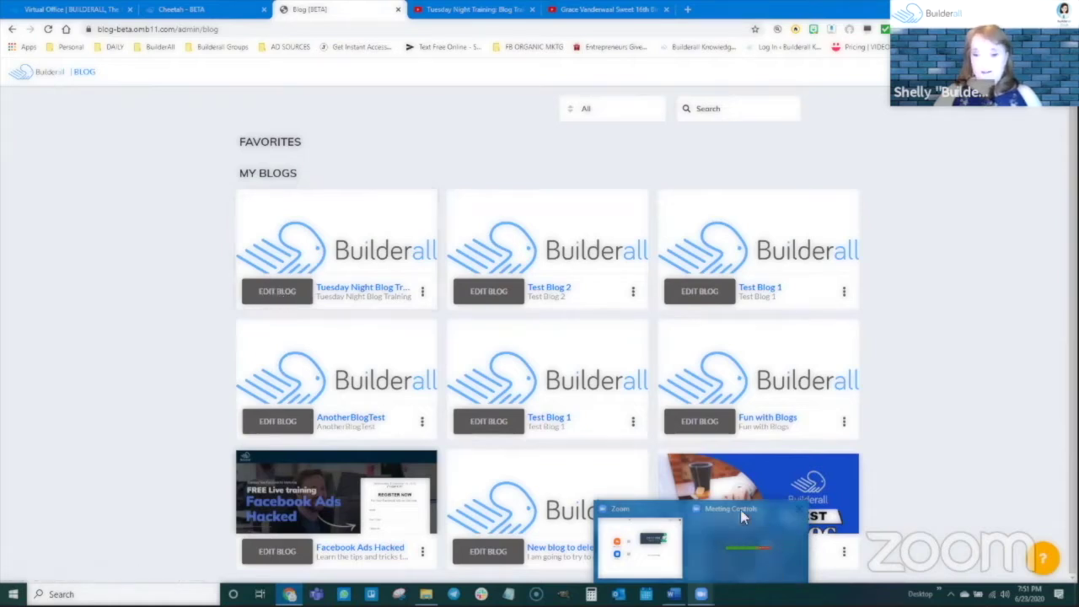
pyautogui.moveTo(735, 511)
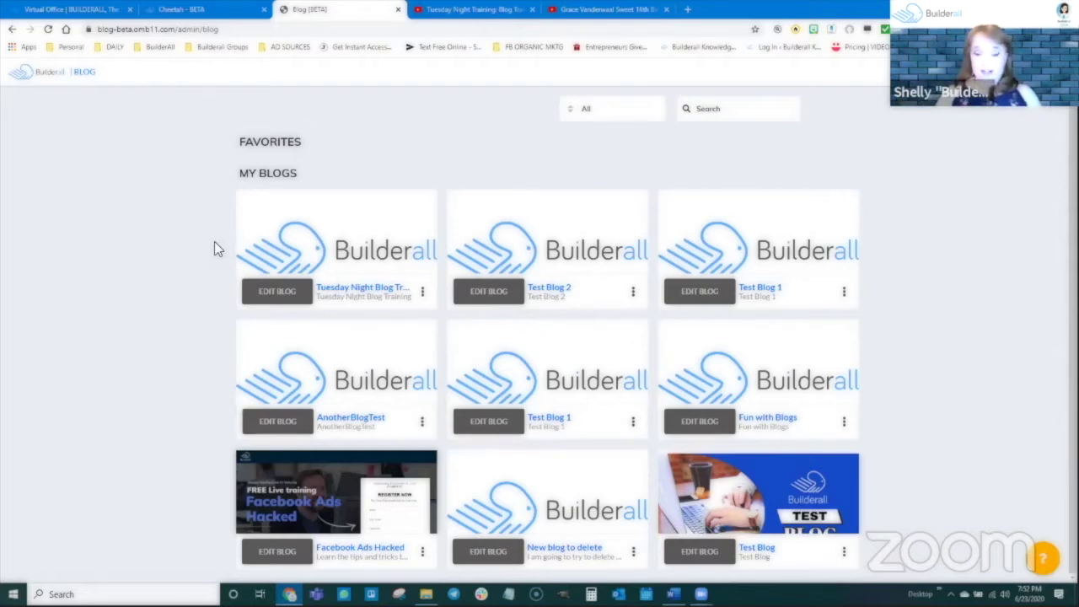
# Reload the Tuesday Night Blog Training site in Cheetah so its new FEED and POST pages appear
pyautogui.click(181, 9)
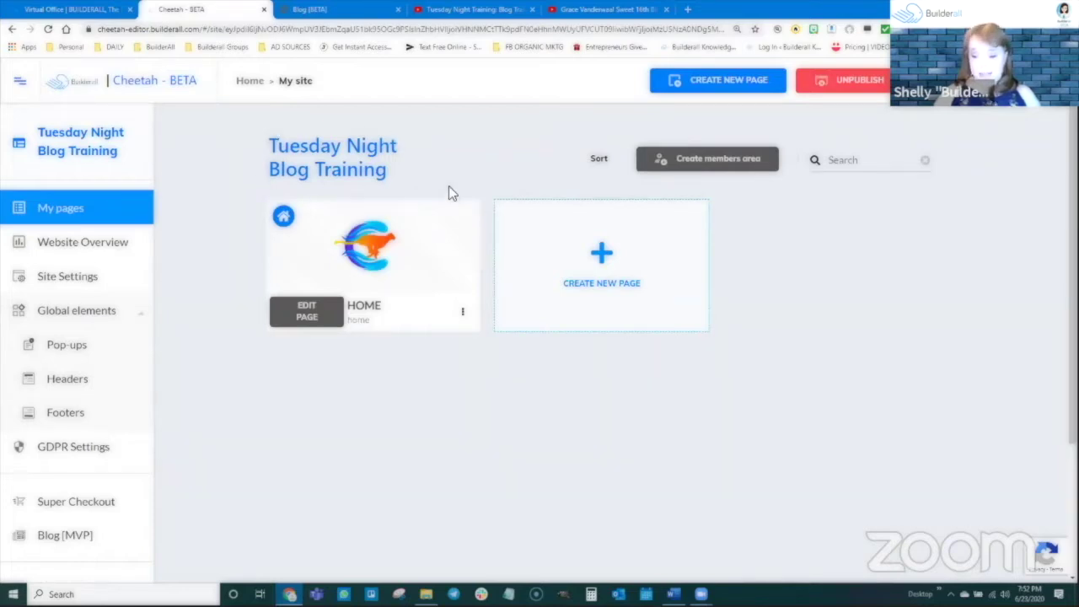
pyautogui.moveTo(455, 244)
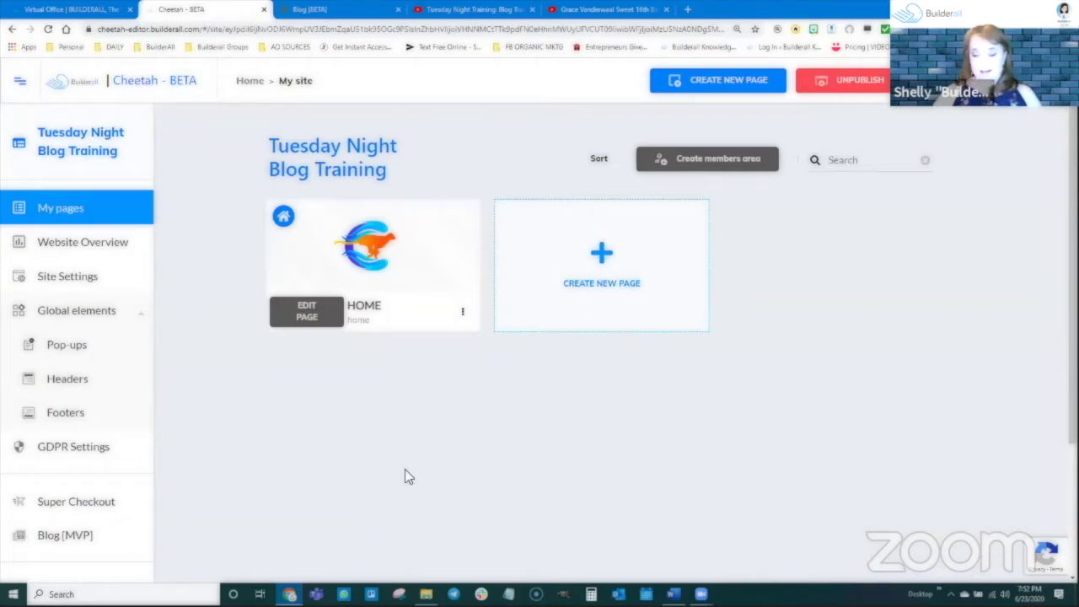
pyautogui.click(48, 29)
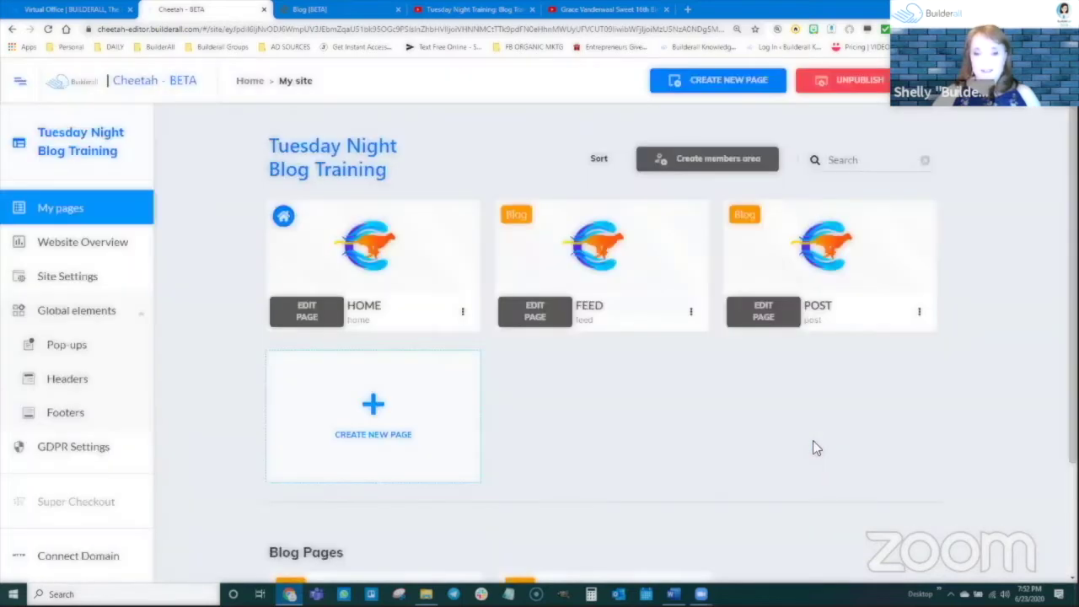
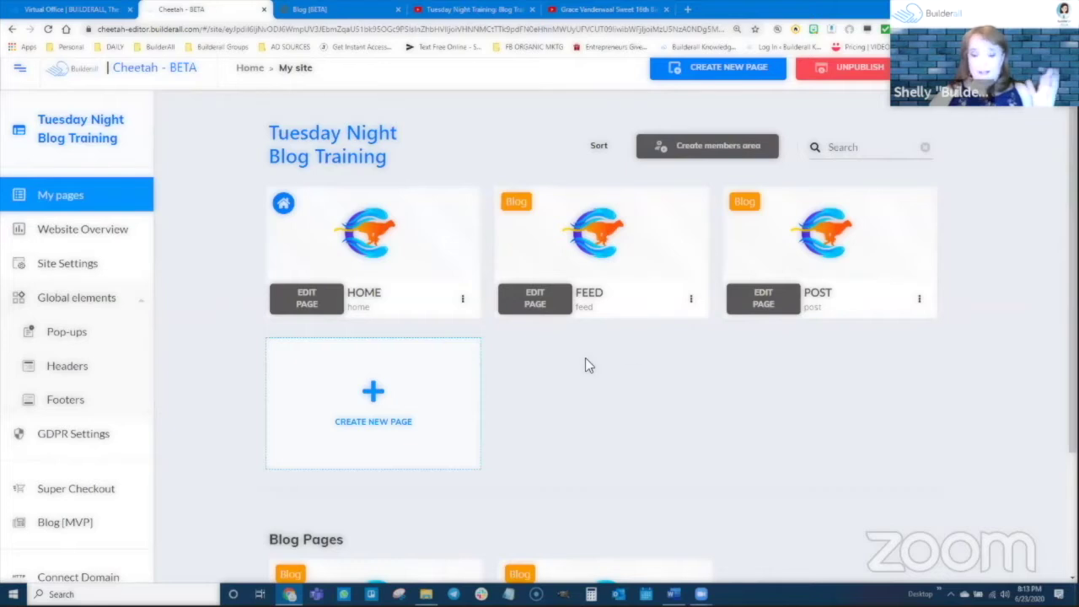
# Scroll the My pages list back to the top to see the HOME, FEED and POST cards
pyautogui.scroll(-2, 584, 362)
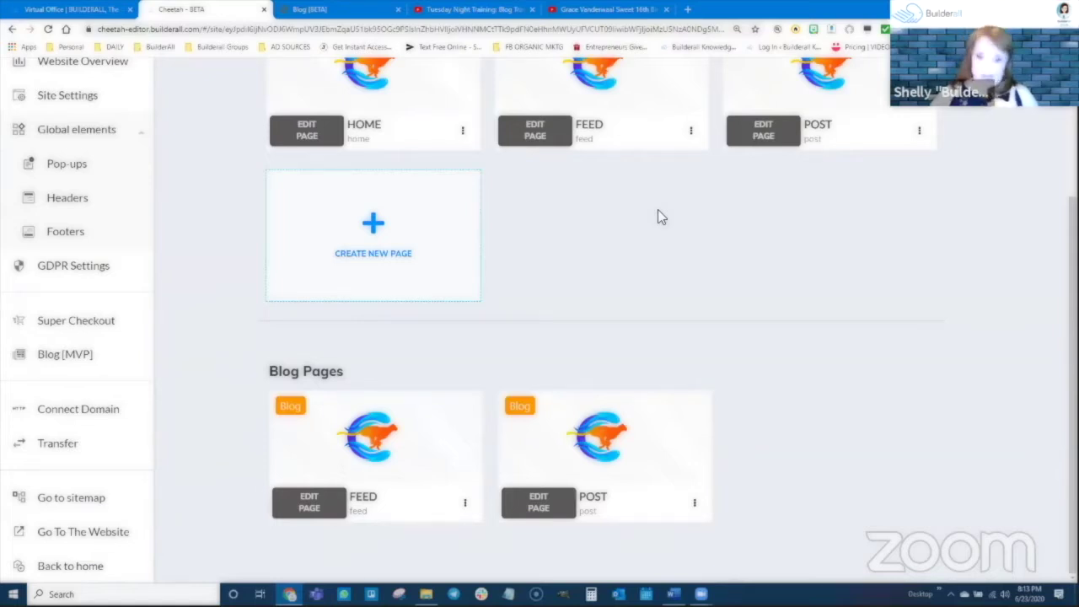
pyautogui.scroll(3, 650, 163)
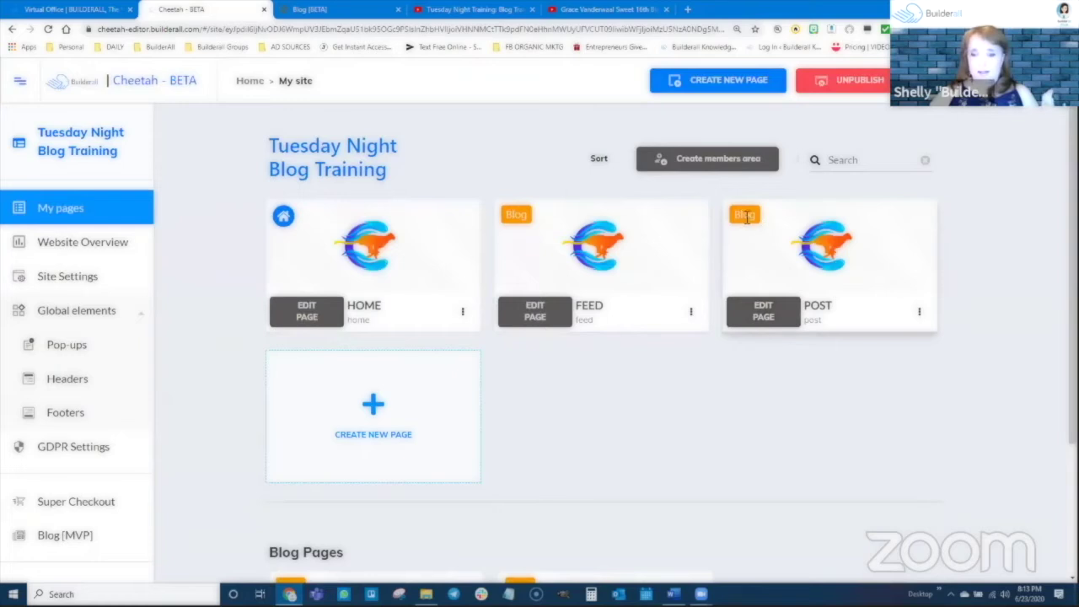
pyautogui.scroll(-3, 569, 375)
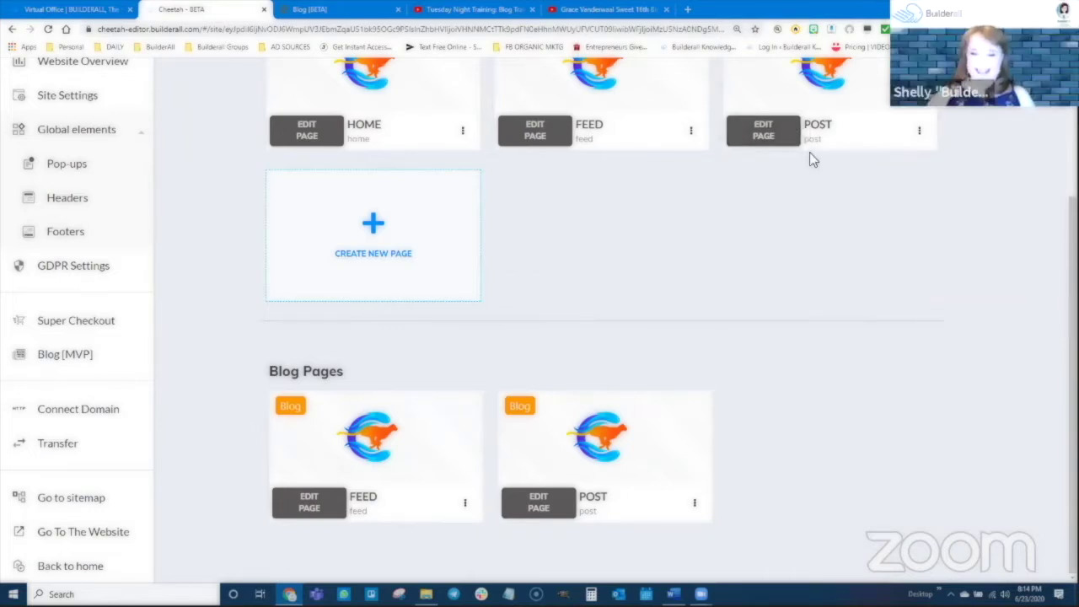
pyautogui.scroll(2, 809, 160)
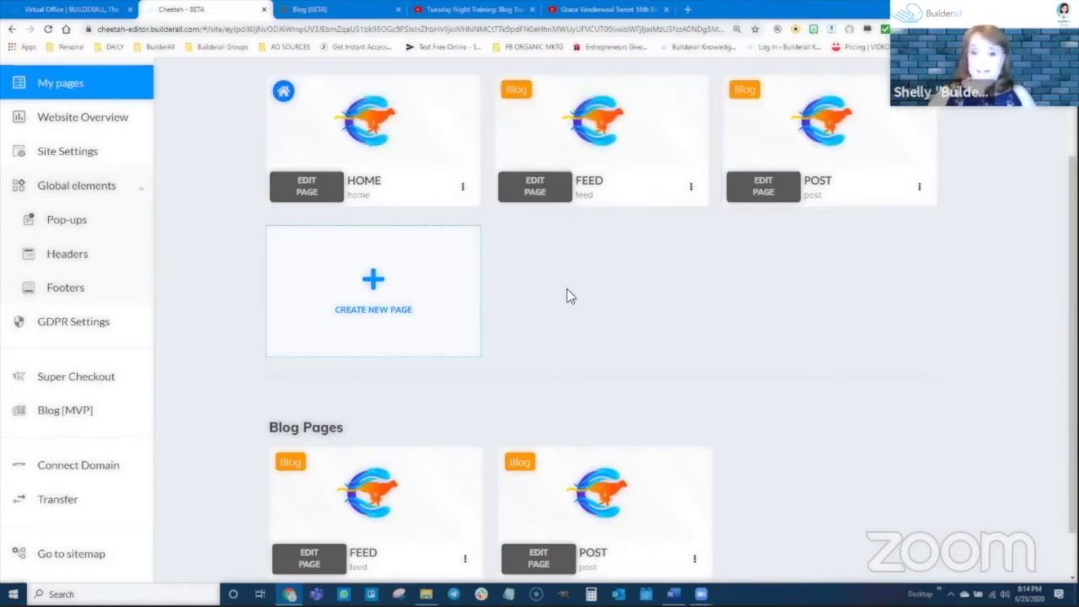
pyautogui.scroll(3, 567, 288)
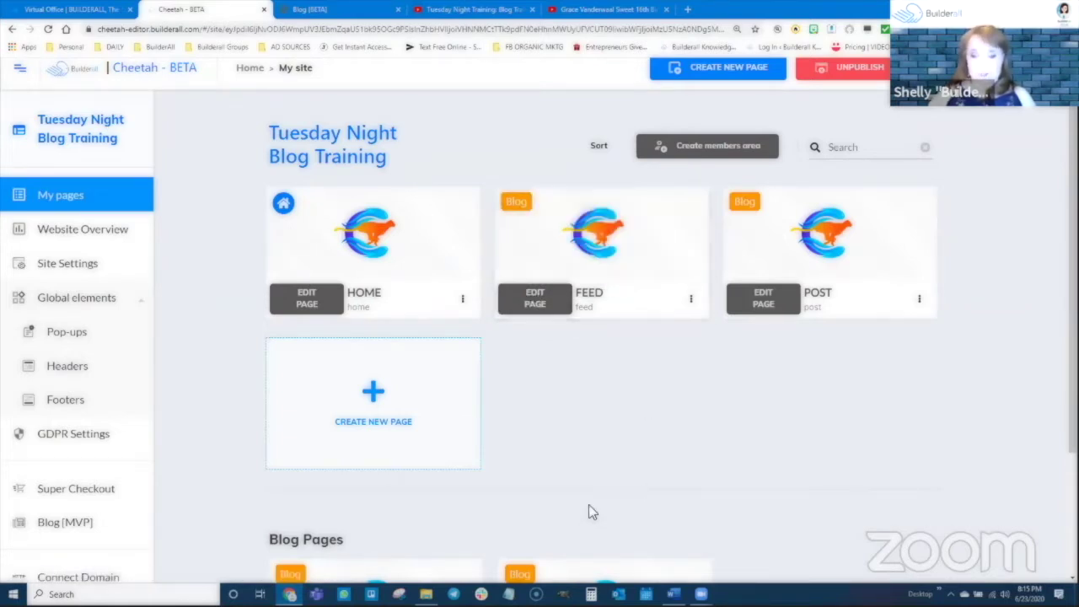
# Open the FEED page in the editor and nudge the TikTok slider section into place
pyautogui.click(531, 304)
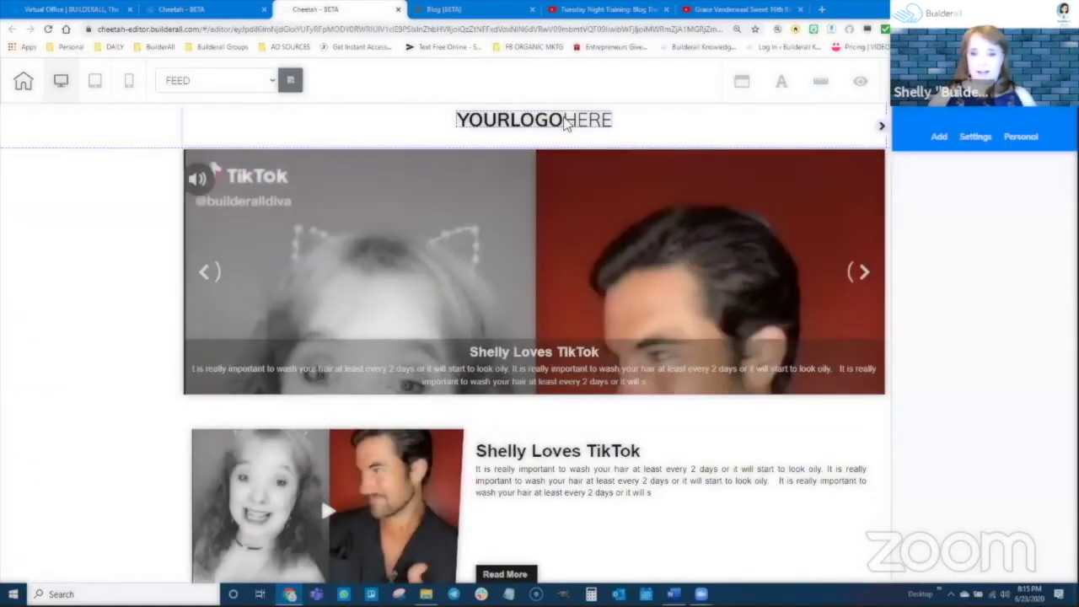
pyautogui.moveTo(564, 123); pyautogui.dragTo(476, 122)
pyautogui.click(495, 258)
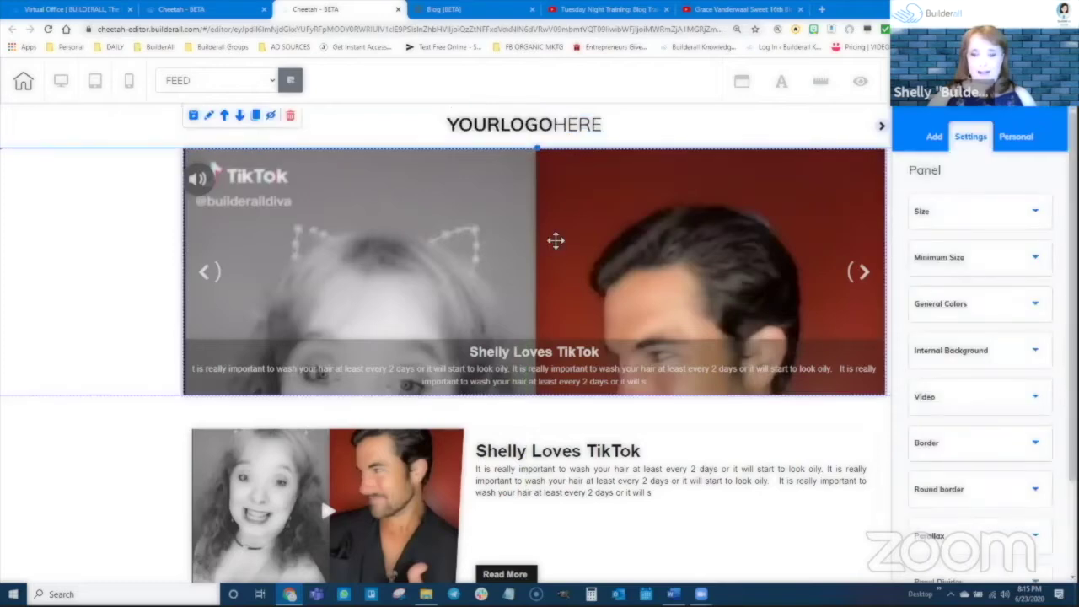
pyautogui.moveTo(554, 239); pyautogui.dragTo(587, 250)
pyautogui.scroll(-5, 577, 439)
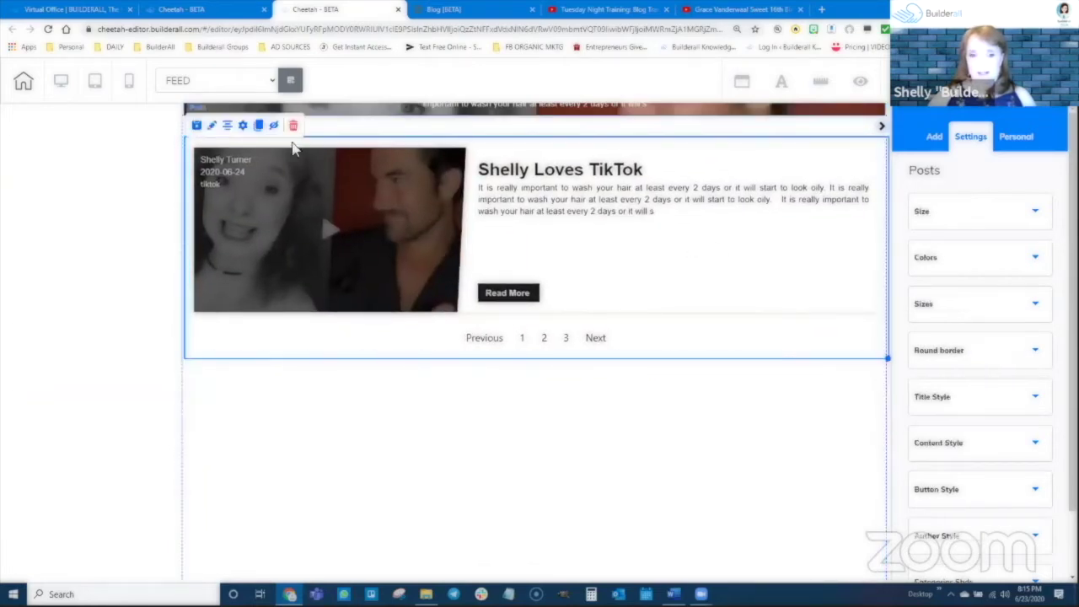
pyautogui.scroll(2, 232, 264)
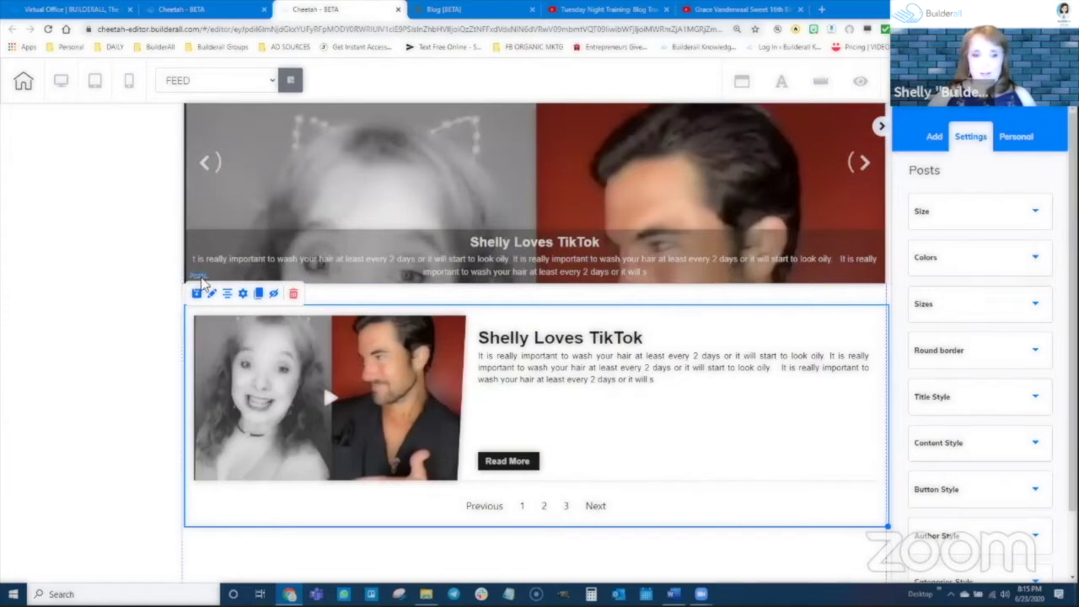
pyautogui.scroll(-1, 544, 311)
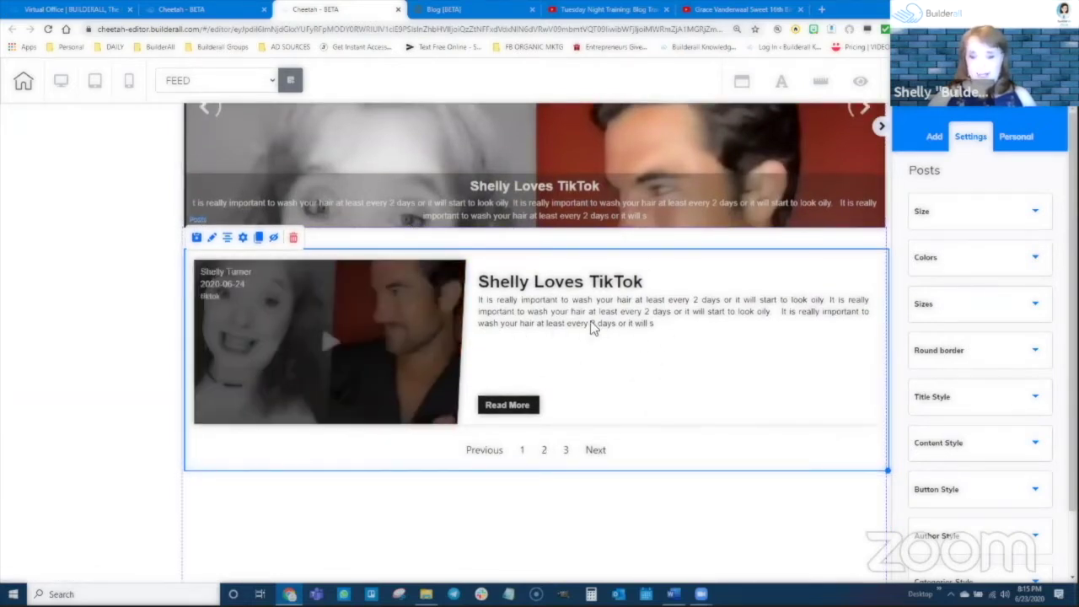
pyautogui.scroll(1, 706, 270)
pyautogui.scroll(1, 706, 270)
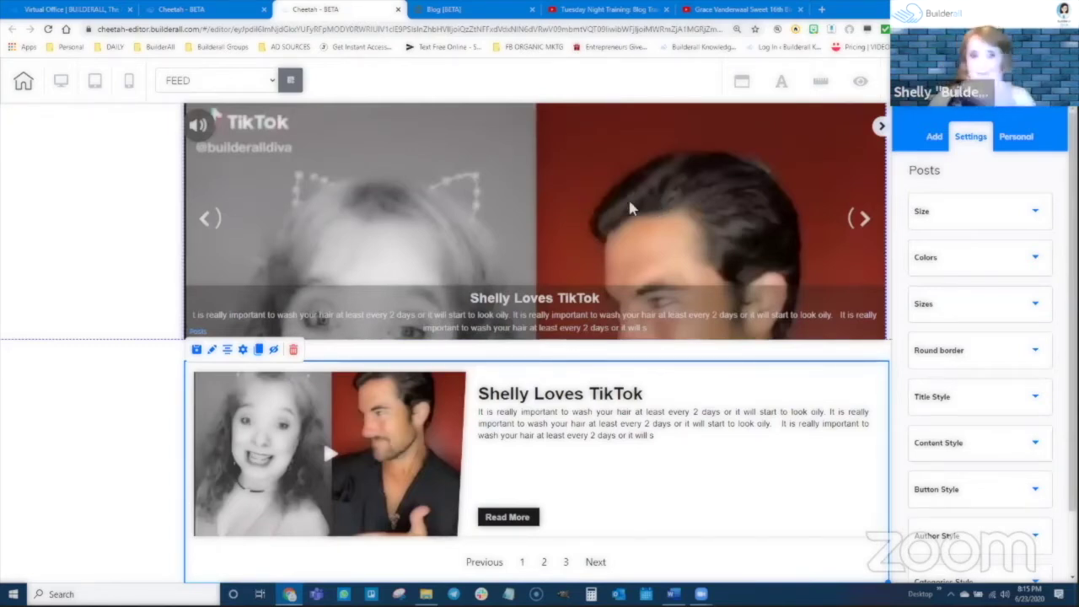
pyautogui.scroll(2, 609, 188)
# Move the posts list and narrow it to free space on its right
pyautogui.click(285, 295)
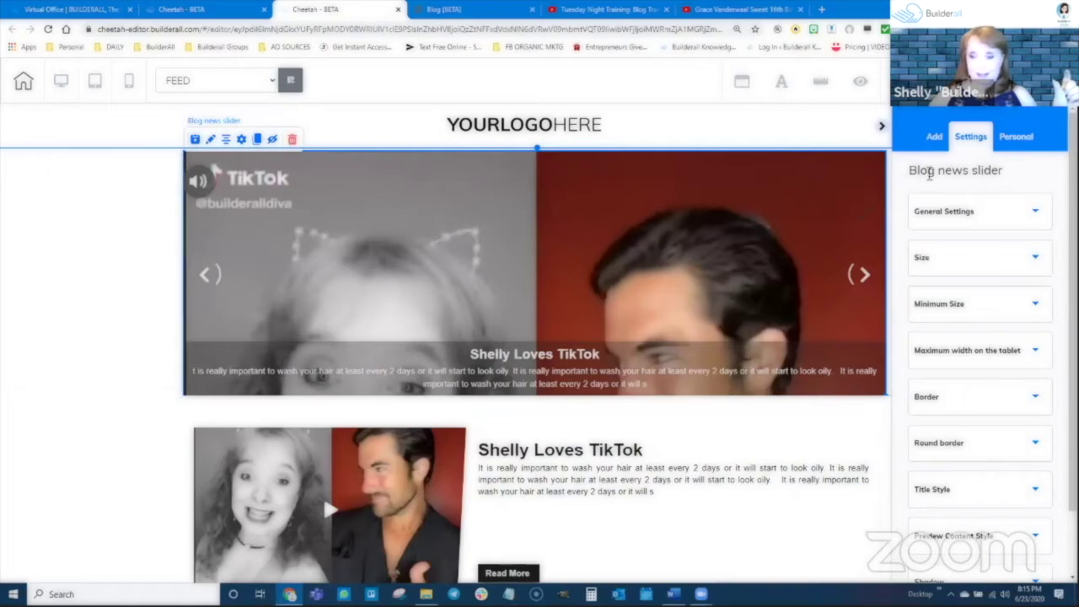
pyautogui.scroll(-2, 793, 354)
pyautogui.click(793, 352)
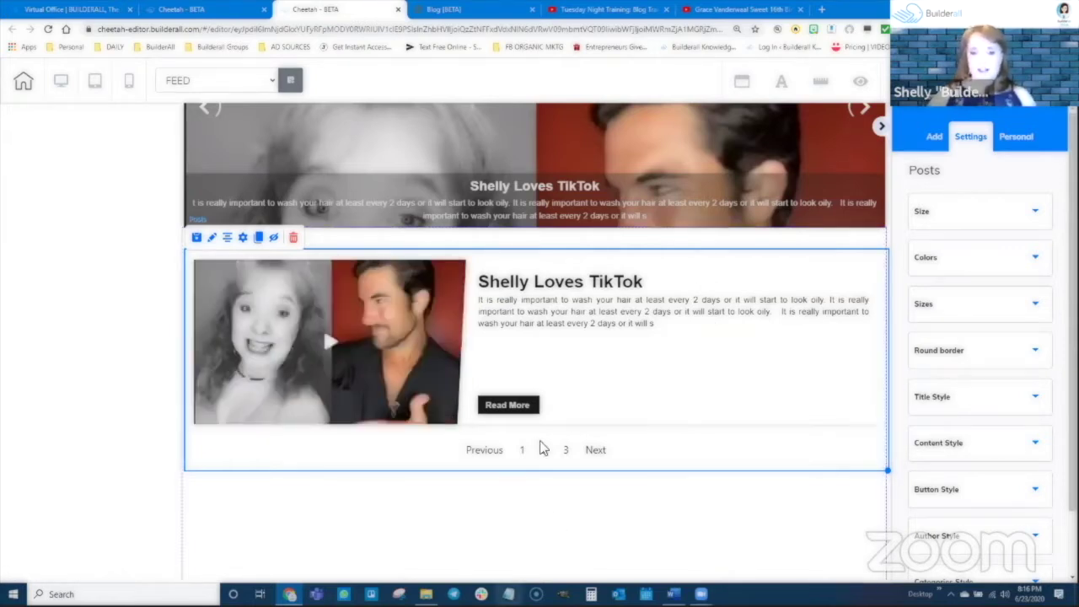
pyautogui.moveTo(628, 423); pyautogui.dragTo(662, 391)
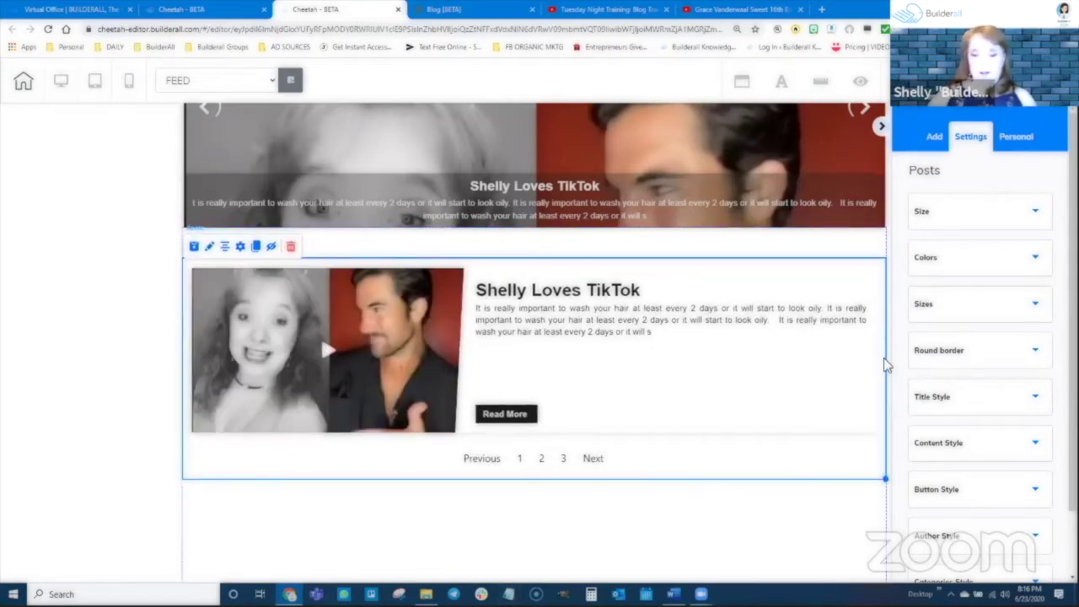
pyautogui.moveTo(883, 473); pyautogui.dragTo(766, 473)
pyautogui.scroll(-1, 765, 472)
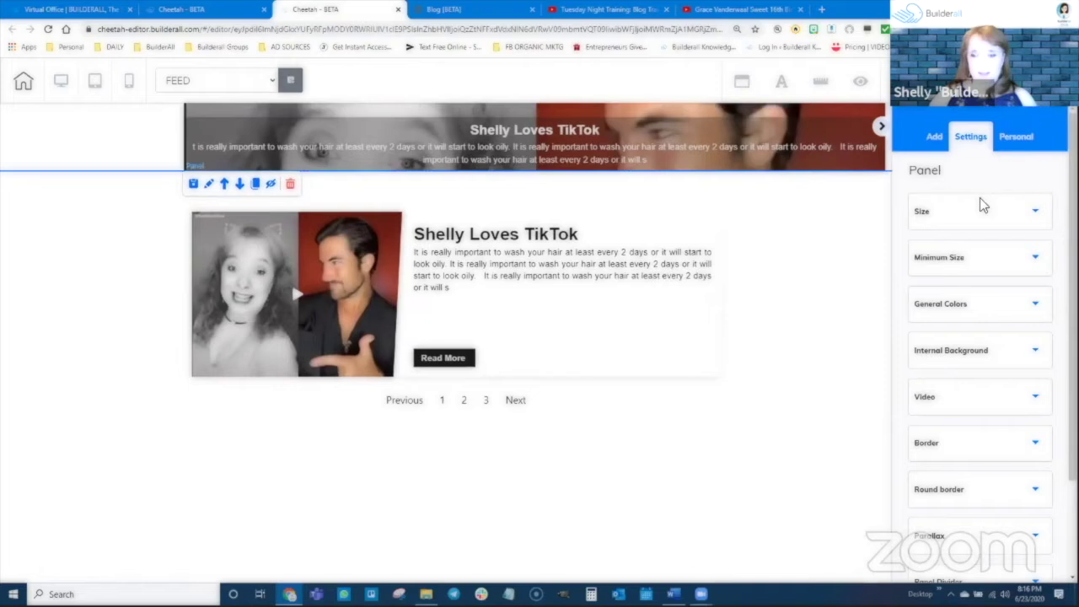
# Add an empty Box element from Elements and position it beside the narrowed posts list
pyautogui.click(934, 135)
pyautogui.click(1016, 175)
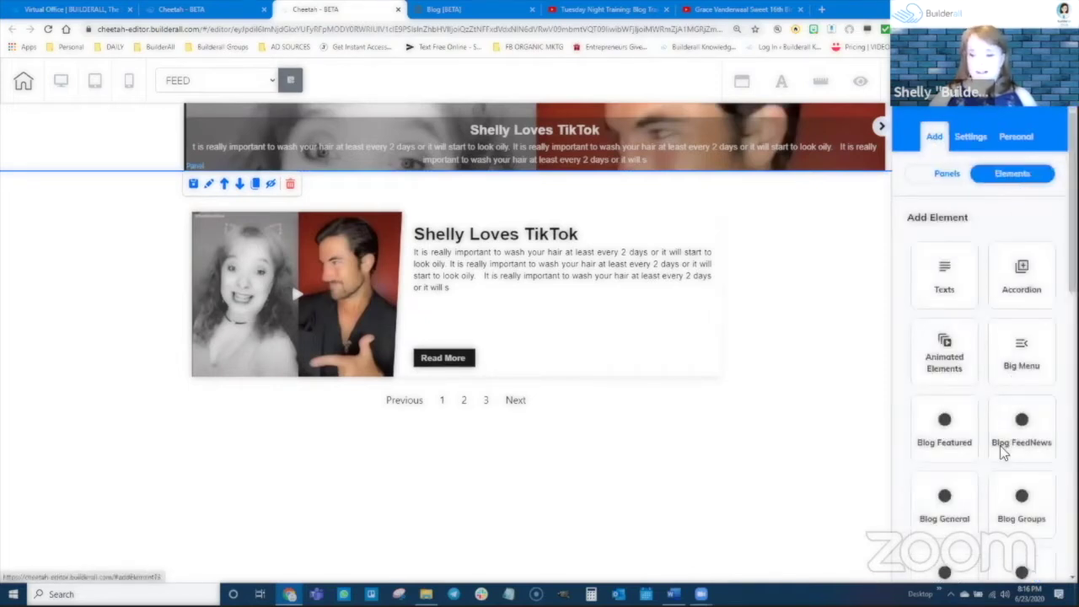
pyautogui.scroll(-5, 1003, 460)
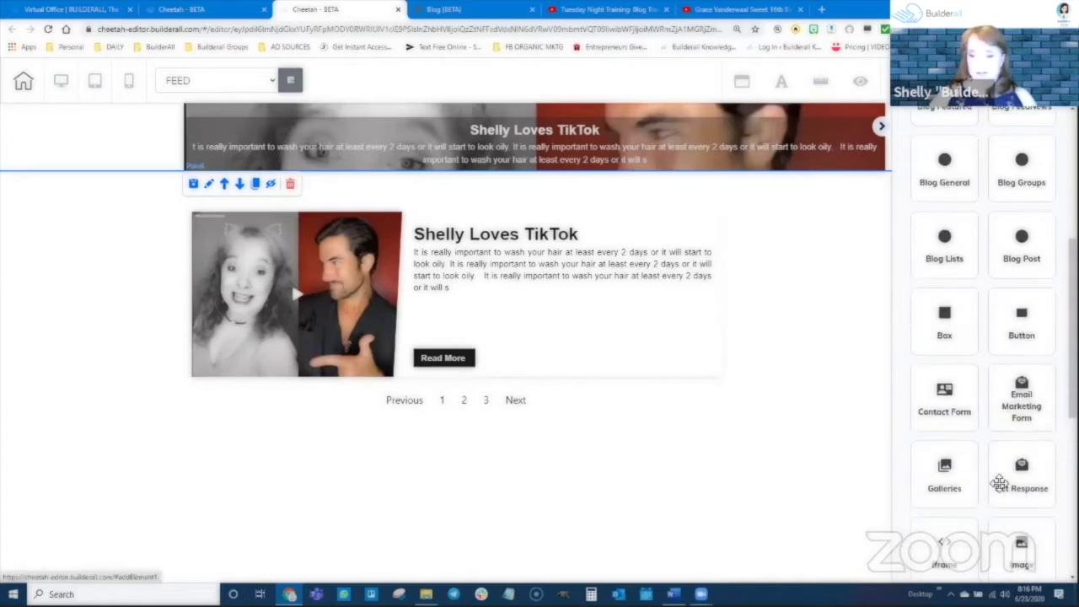
pyautogui.click(944, 321)
pyautogui.moveTo(1015, 410); pyautogui.dragTo(829, 258)
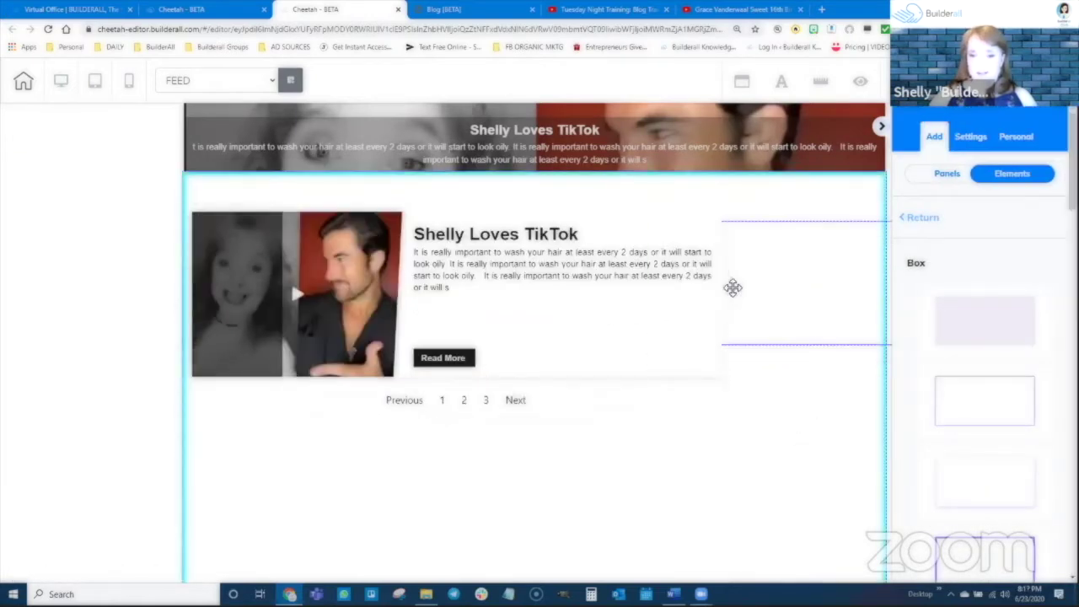
pyautogui.moveTo(733, 288); pyautogui.dragTo(615, 506)
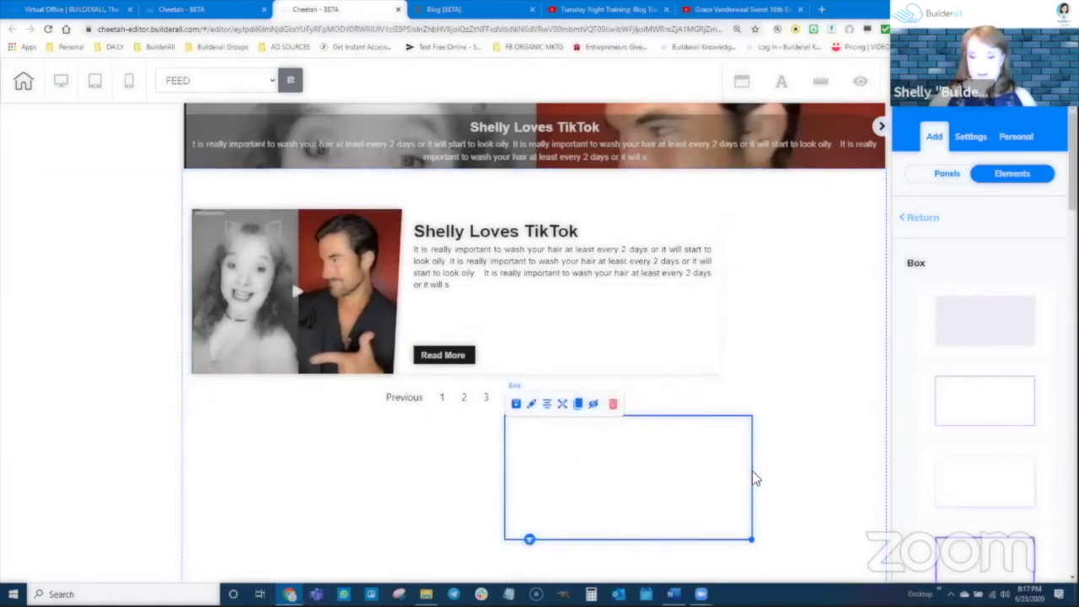
pyautogui.scroll(-2, 754, 479)
pyautogui.moveTo(751, 375); pyautogui.dragTo(796, 218)
pyautogui.scroll(1, 706, 383)
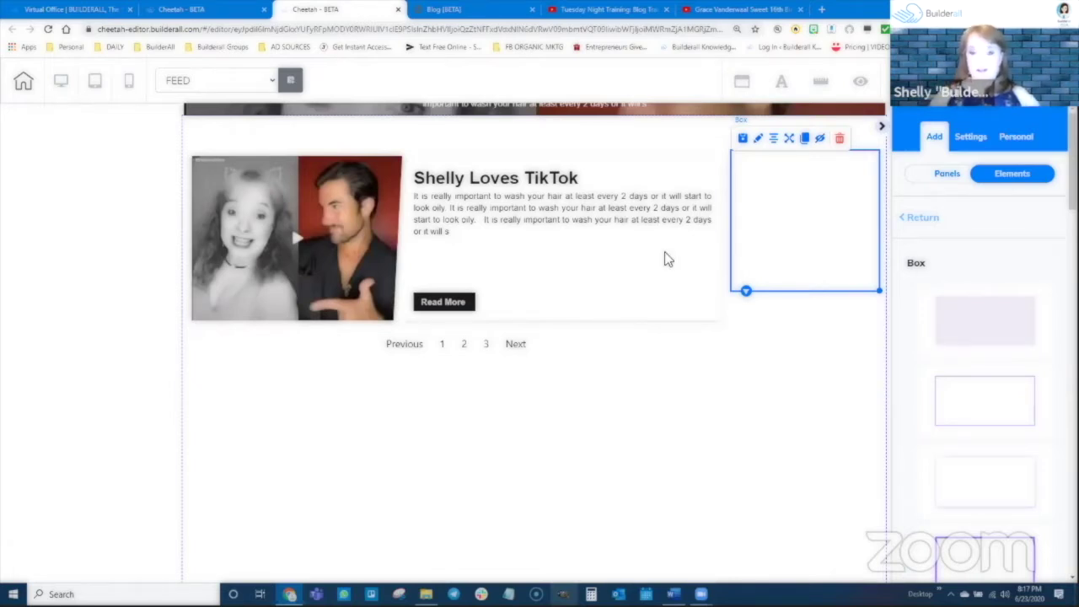
pyautogui.scroll(1, 570, 289)
pyautogui.scroll(5, 570, 289)
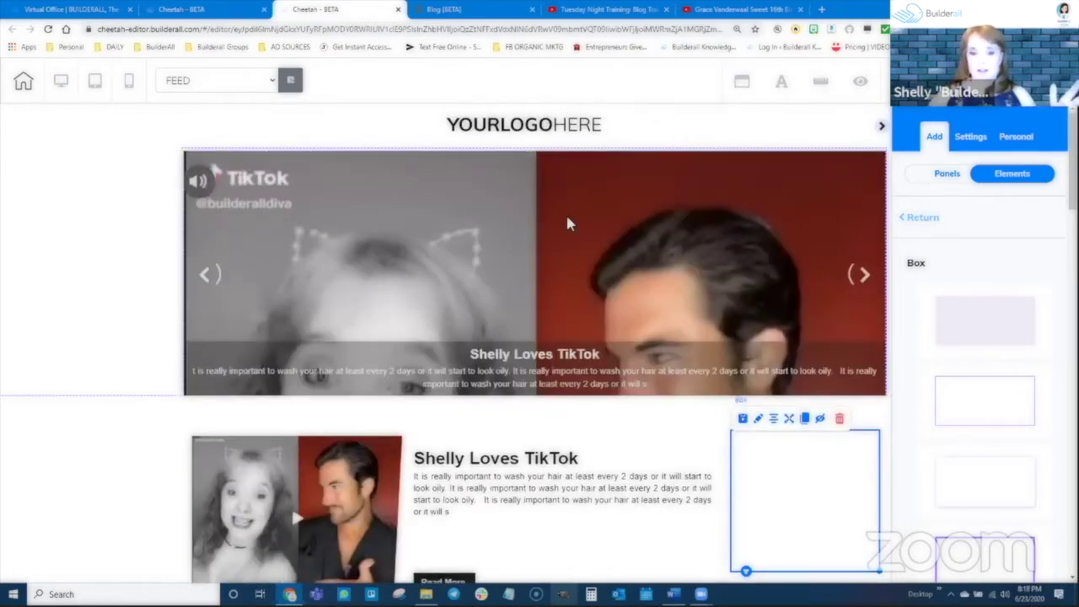
# Realign the TikTok banner with its container
pyautogui.moveTo(586, 254); pyautogui.dragTo(571, 215)
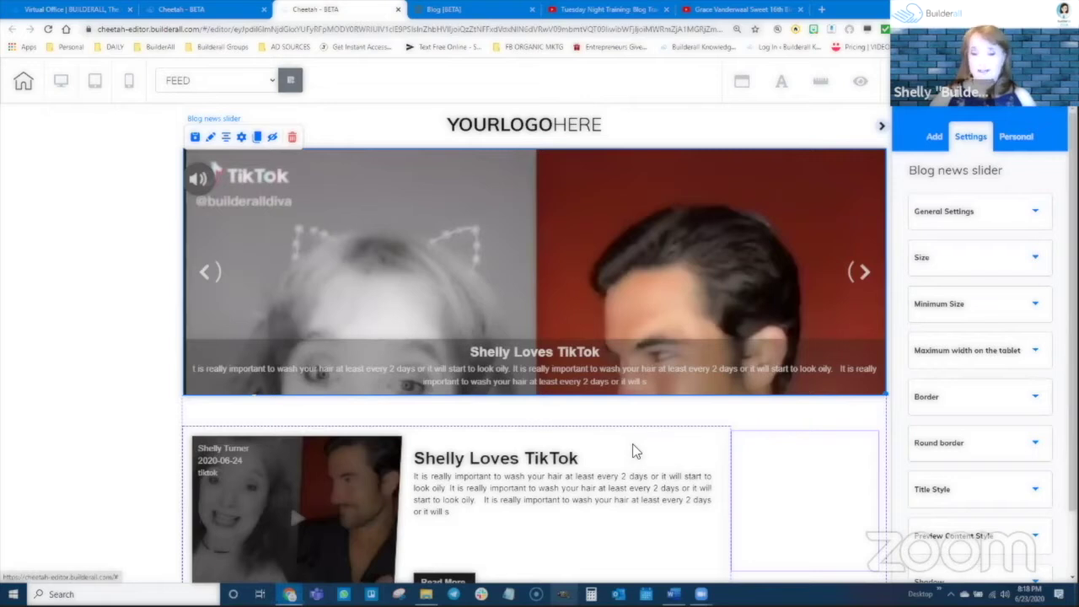
pyautogui.moveTo(614, 249); pyautogui.dragTo(645, 234)
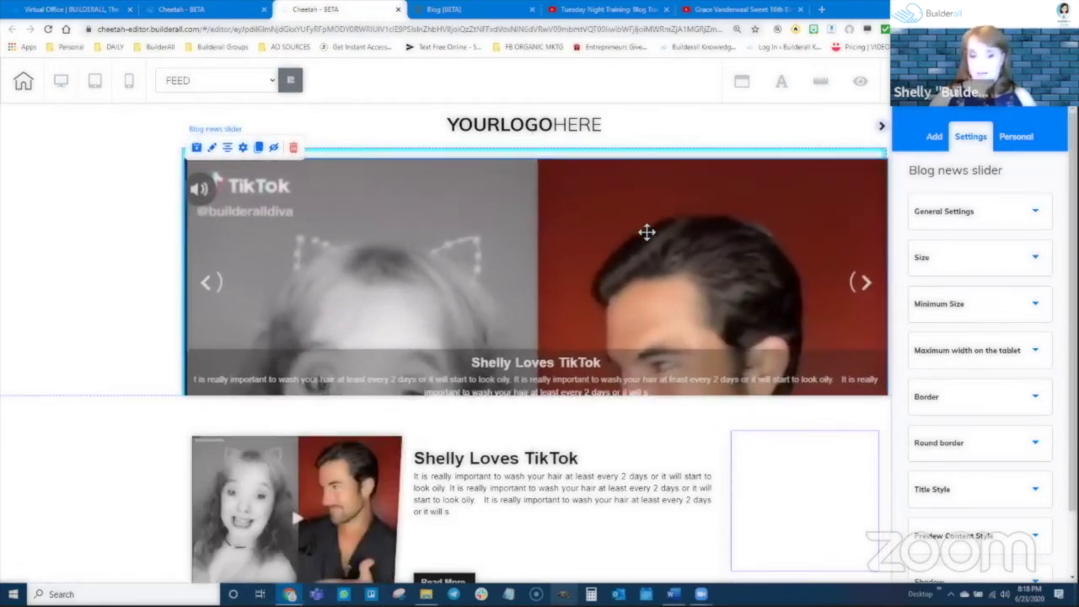
pyautogui.scroll(-1, 670, 509)
pyautogui.scroll(-2, 666, 509)
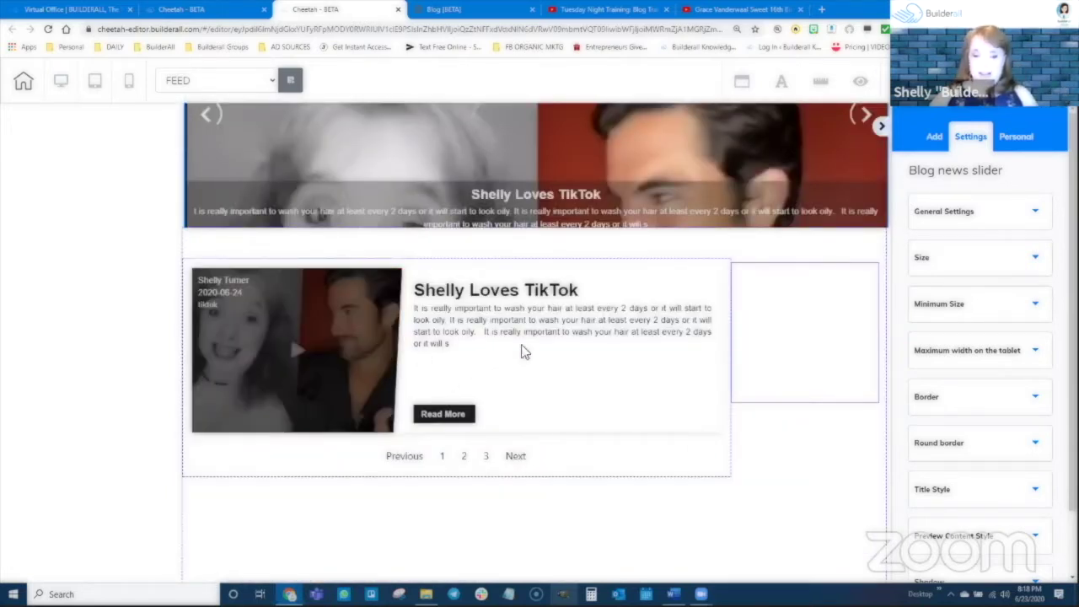
# Set the posts list's Height Content to 875 and widen it toward the empty box
pyautogui.moveTo(523, 351)
pyautogui.mouseDown()
pyautogui.moveTo(525, 330)
pyautogui.moveTo(511, 379)
pyautogui.moveTo(554, 337)
pyautogui.moveTo(529, 344)
pyautogui.moveTo(515, 325)
pyautogui.moveTo(517, 337)
pyautogui.mouseUp()
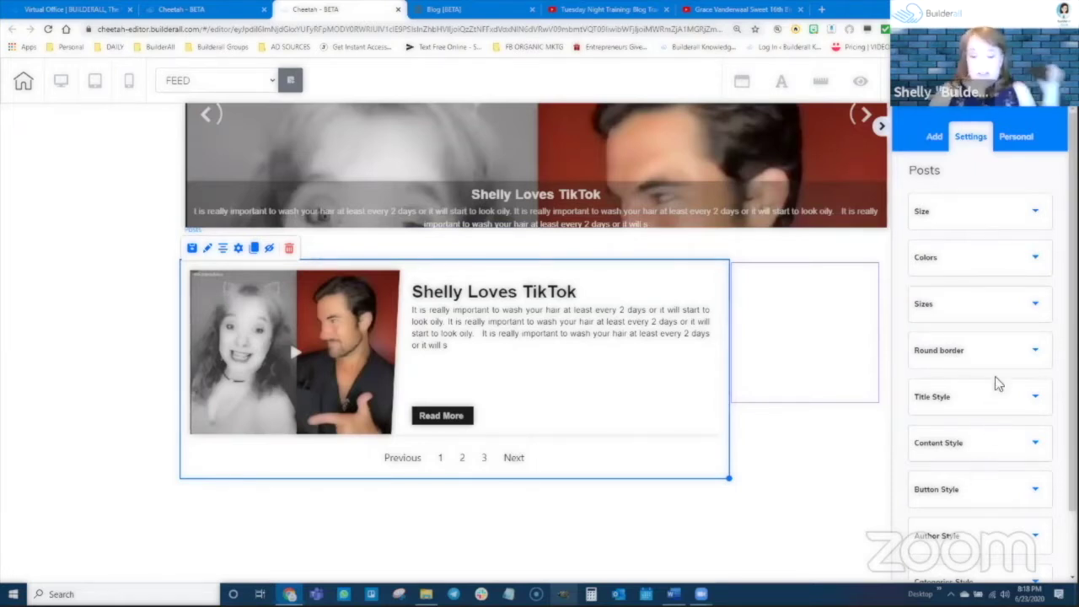
pyautogui.click(977, 214)
pyautogui.moveTo(967, 281)
pyautogui.mouseDown()
pyautogui.moveTo(951, 281)
pyautogui.moveTo(965, 276)
pyautogui.mouseUp()
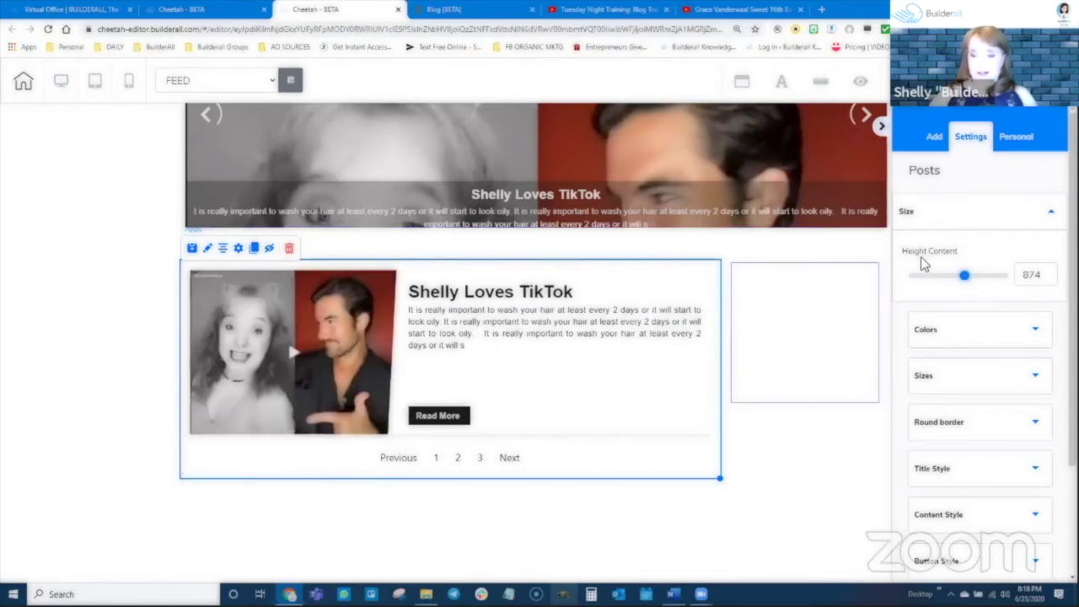
pyautogui.moveTo(965, 279)
pyautogui.mouseDown()
pyautogui.moveTo(941, 280)
pyautogui.moveTo(967, 285)
pyautogui.moveTo(953, 284)
pyautogui.mouseUp()
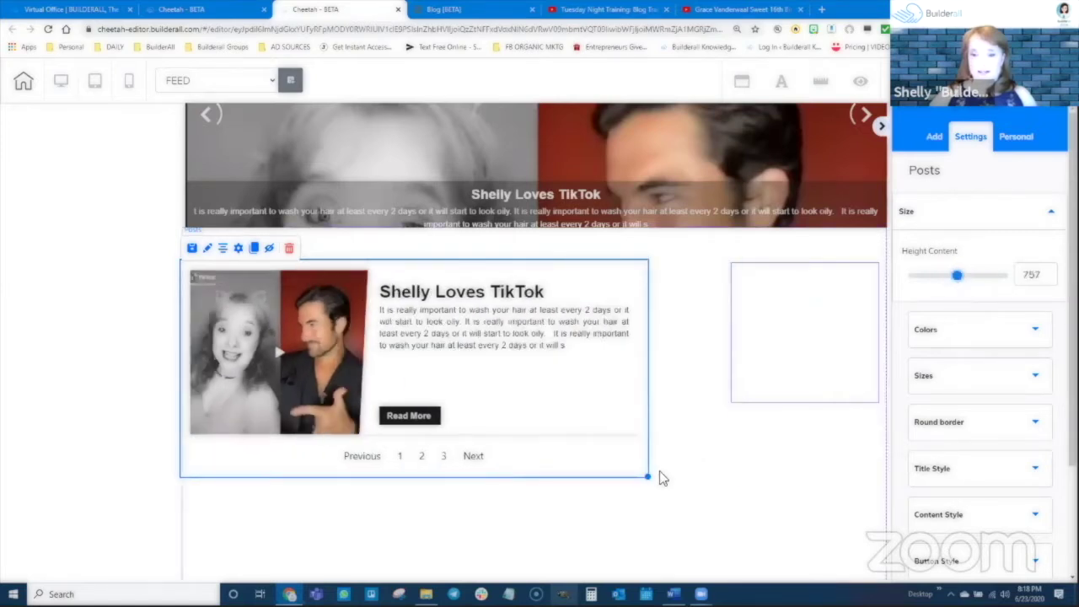
pyautogui.moveTo(648, 476); pyautogui.dragTo(720, 488)
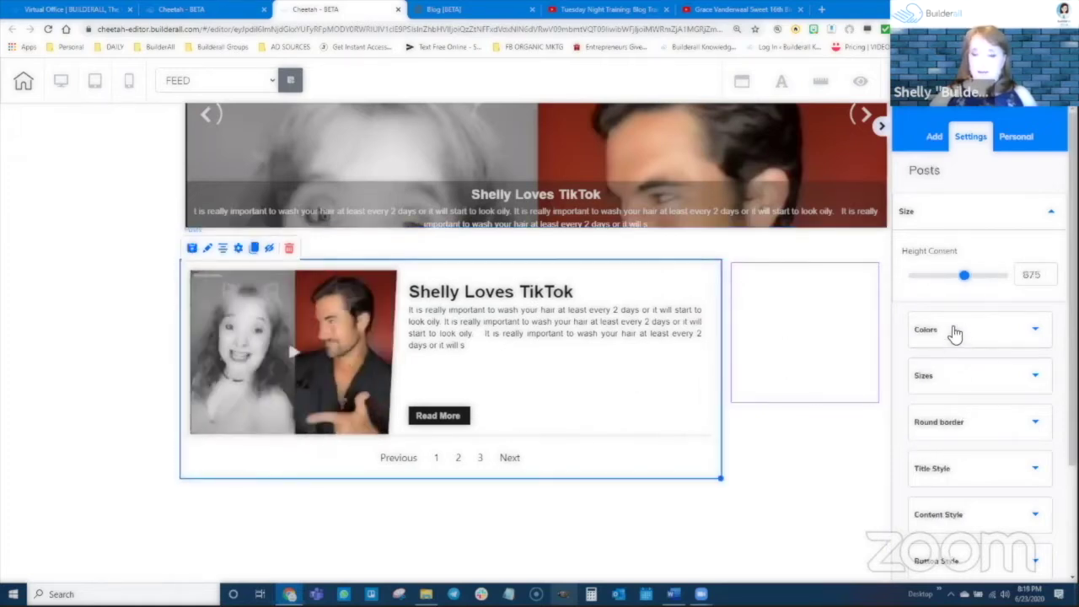
# Set feed Color 1 to dark red and Color 2 to teal for the card background
pyautogui.click(956, 330)
pyautogui.scroll(-2, 1005, 395)
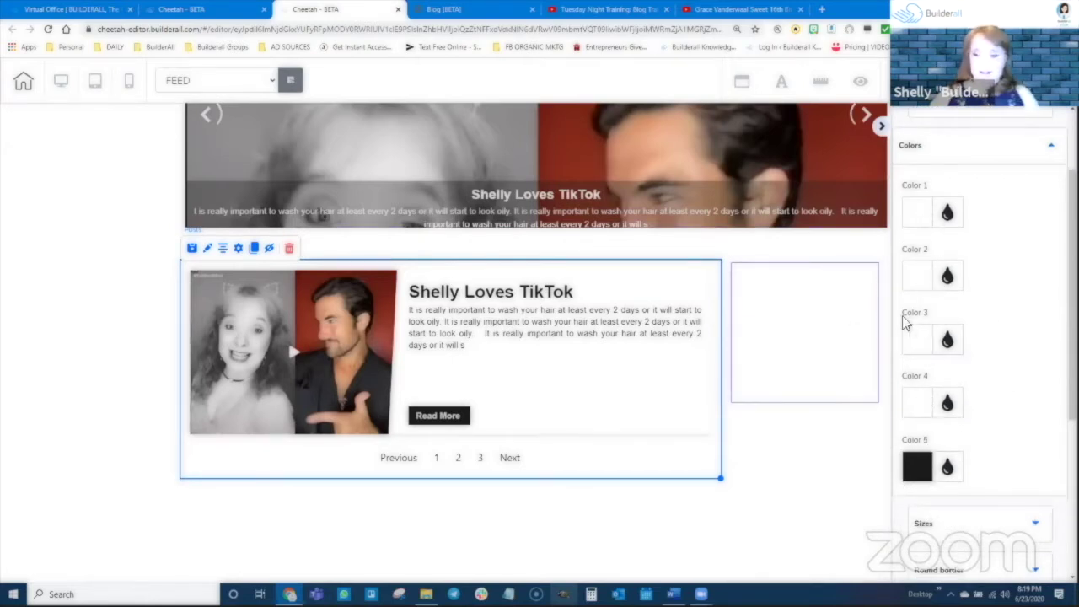
pyautogui.click(945, 213)
pyautogui.moveTo(934, 313)
pyautogui.mouseDown()
pyautogui.moveTo(1000, 296)
pyautogui.moveTo(1031, 270)
pyautogui.moveTo(1018, 286)
pyautogui.mouseUp()
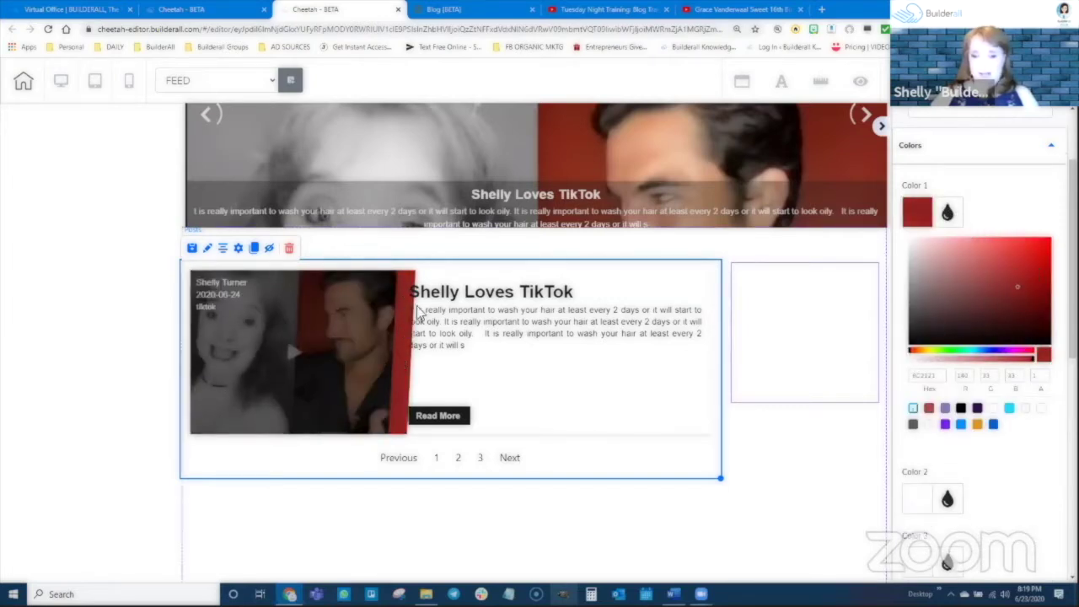
pyautogui.click(948, 212)
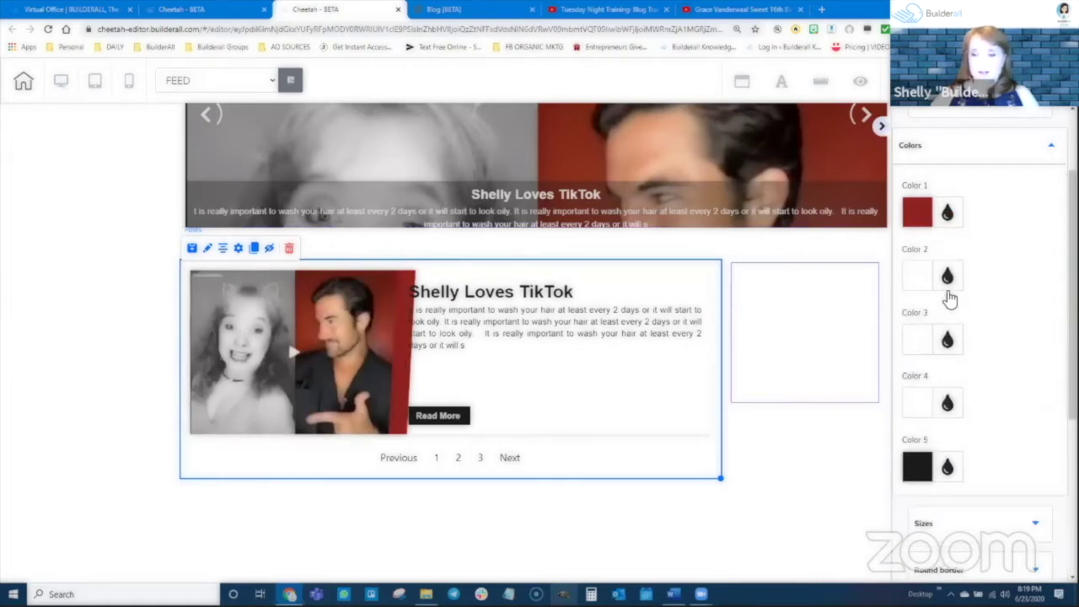
pyautogui.click(947, 276)
pyautogui.moveTo(944, 366); pyautogui.dragTo(1003, 402)
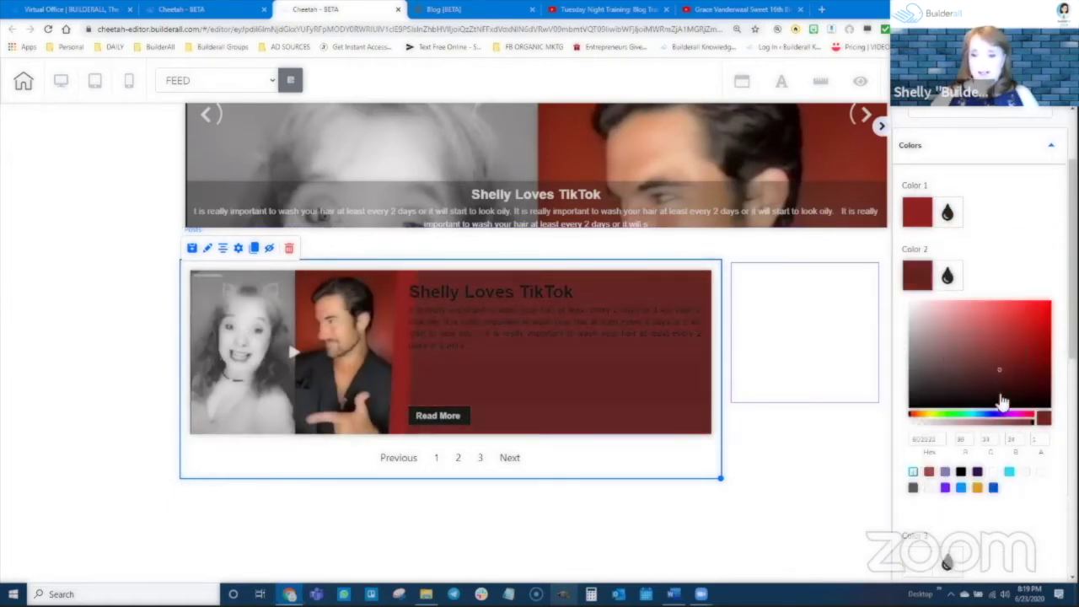
pyautogui.click(972, 414)
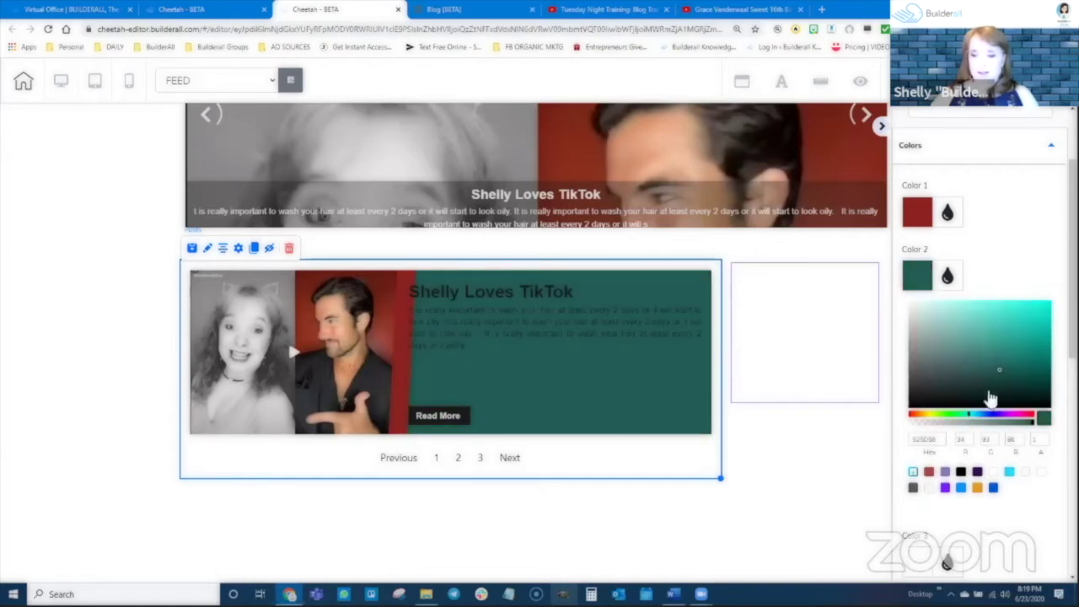
pyautogui.moveTo(1002, 374); pyautogui.dragTo(1036, 357)
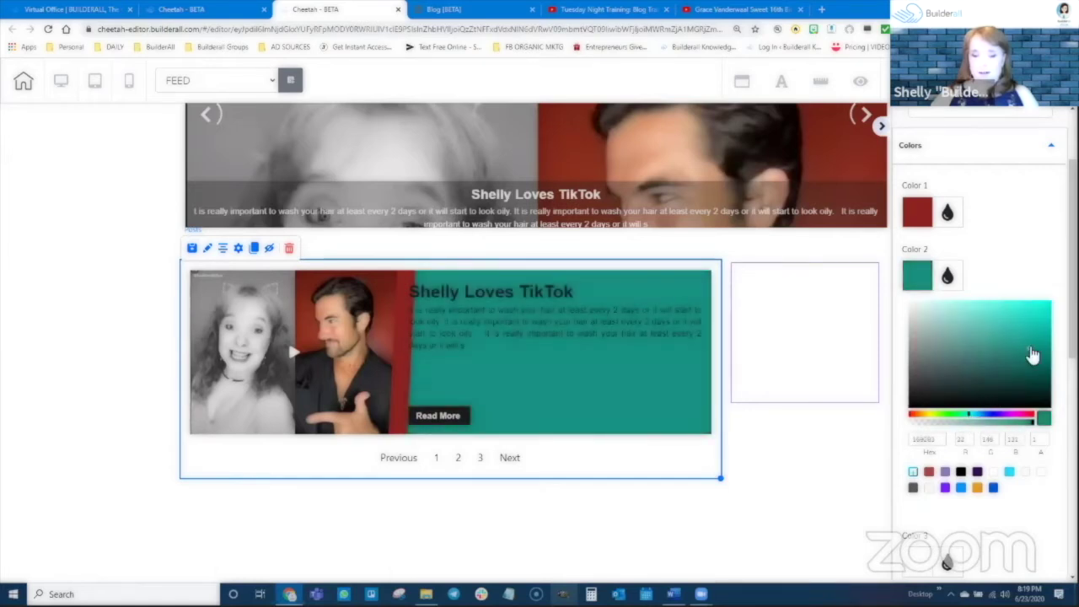
pyautogui.click(951, 278)
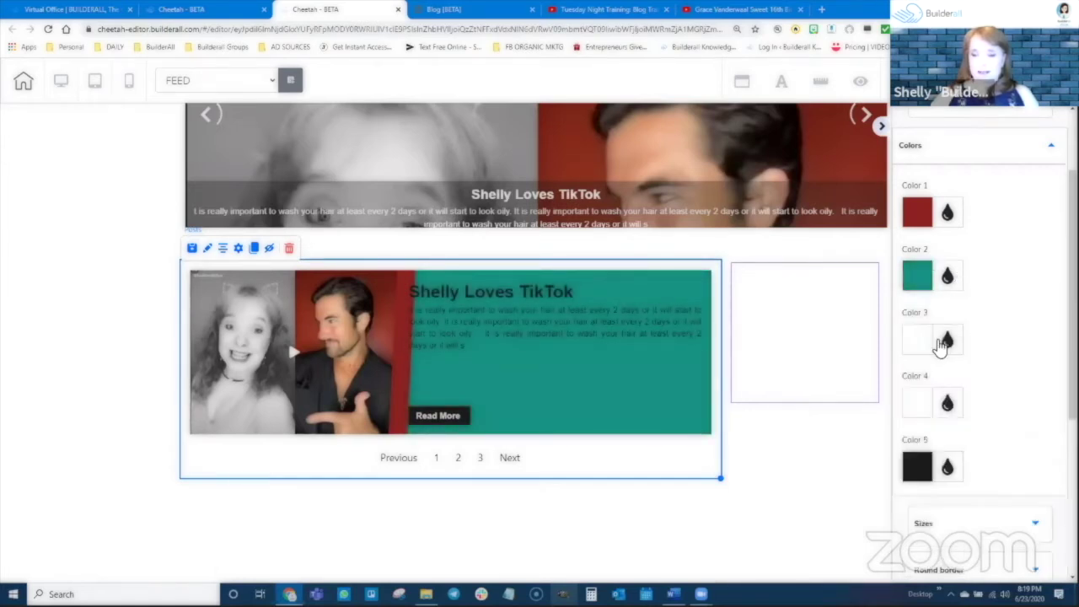
# Set Color 3 to an opaque green and Color 4 to blue for the pagination buttons
pyautogui.click(941, 344)
pyautogui.click(936, 478)
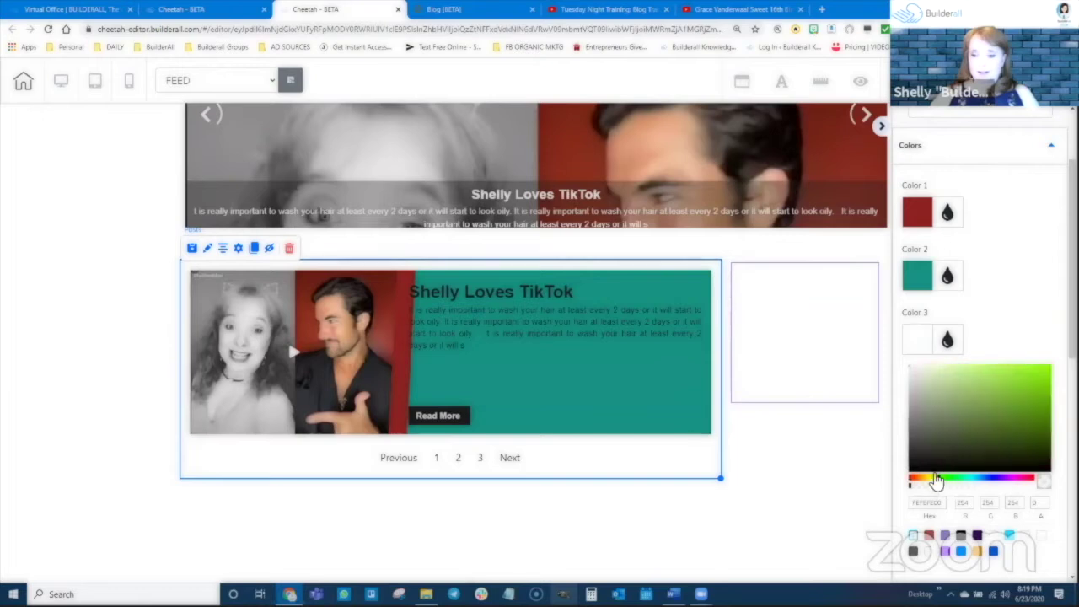
pyautogui.moveTo(928, 450); pyautogui.dragTo(1025, 400)
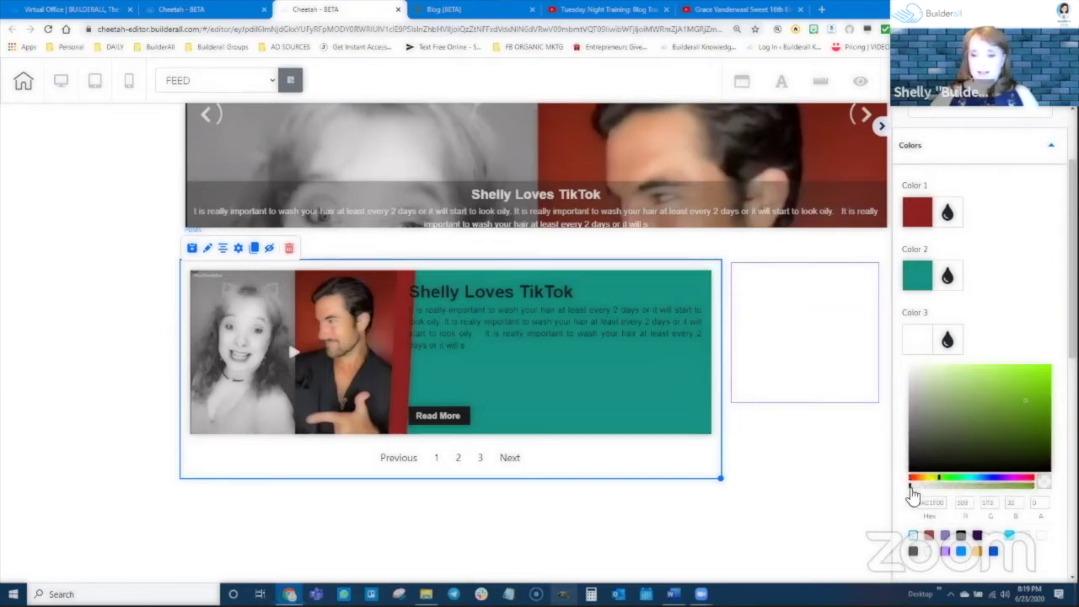
pyautogui.moveTo(912, 496); pyautogui.dragTo(1035, 496)
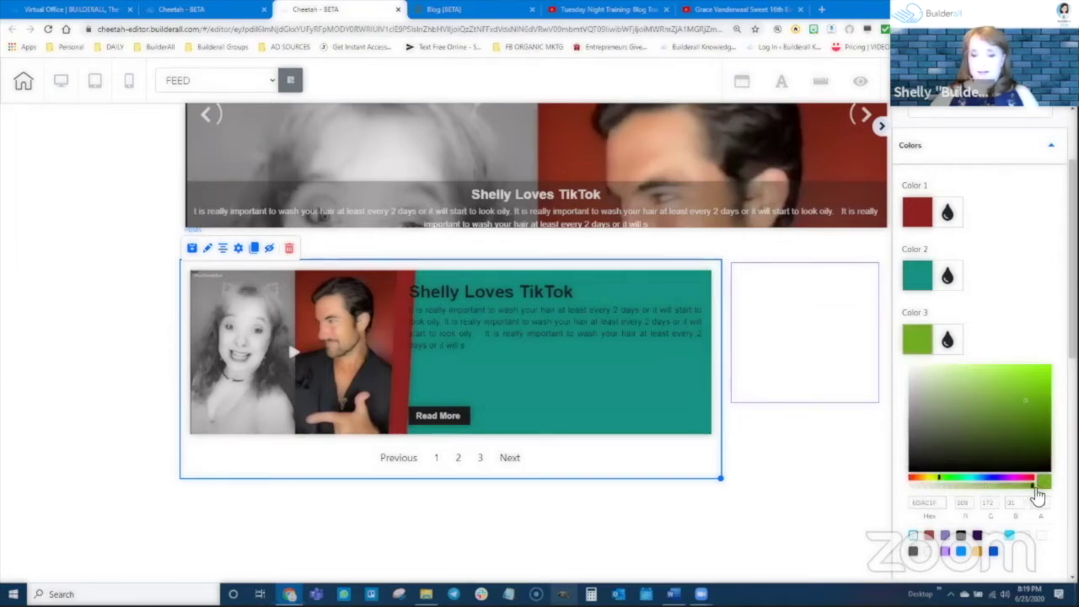
pyautogui.scroll(-1, 1012, 421)
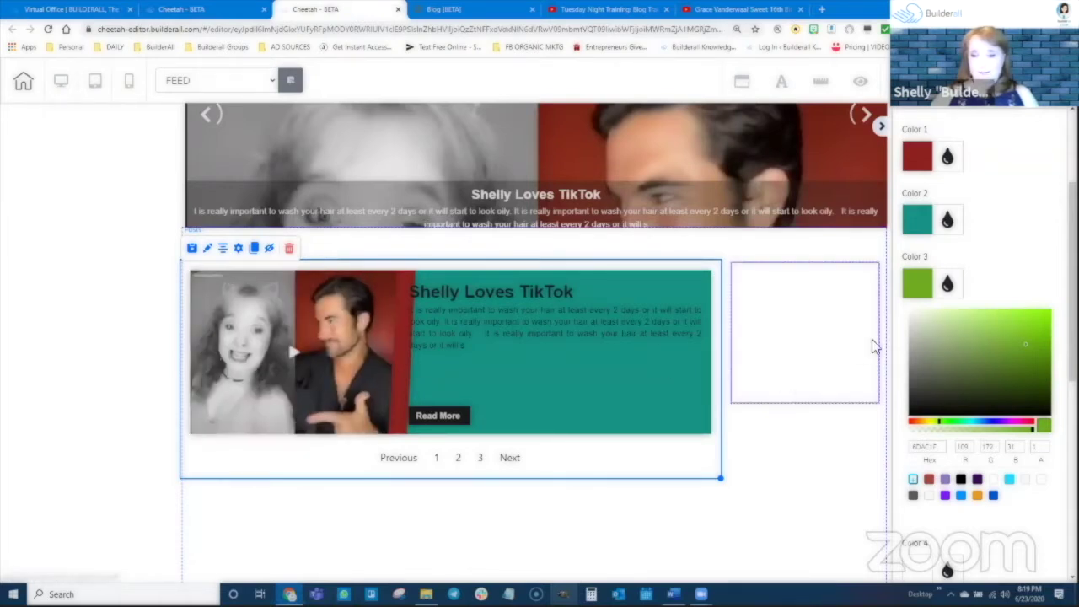
pyautogui.click(949, 284)
pyautogui.click(947, 346)
pyautogui.scroll(-2, 958, 366)
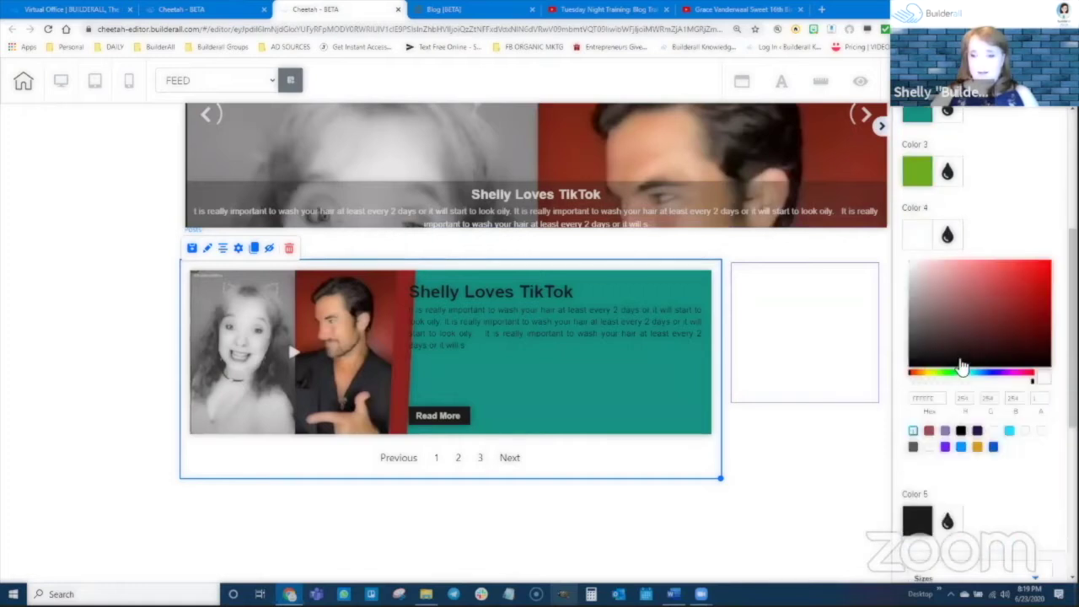
pyautogui.click(991, 373)
pyautogui.click(945, 313)
pyautogui.click(1012, 285)
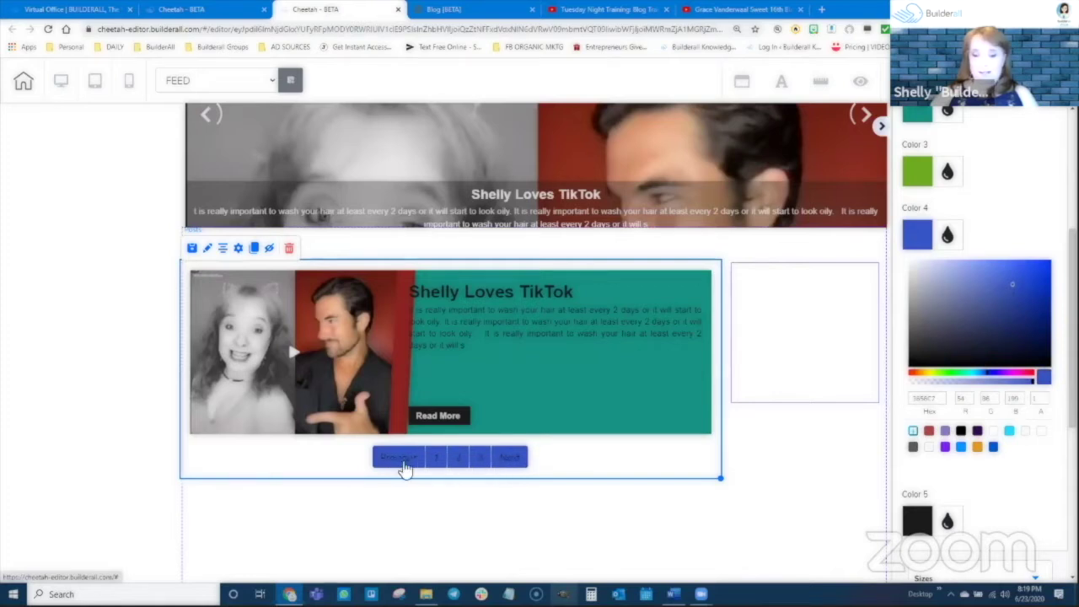
pyautogui.scroll(-2, 968, 402)
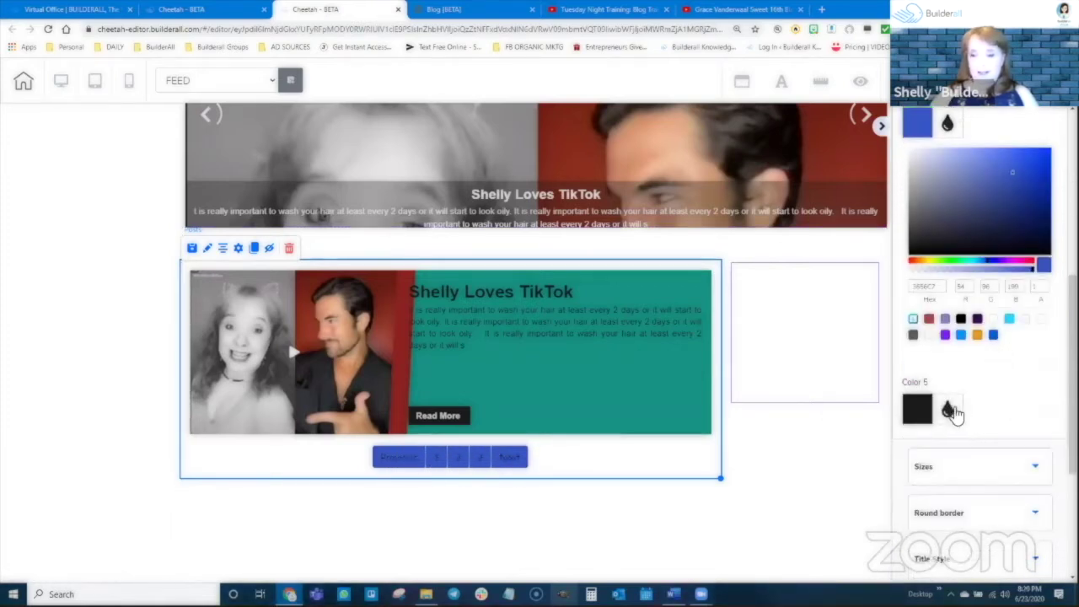
# Set Color 5 to a brownish orange for the Read More button
pyautogui.click(948, 401)
pyautogui.scroll(-2, 971, 392)
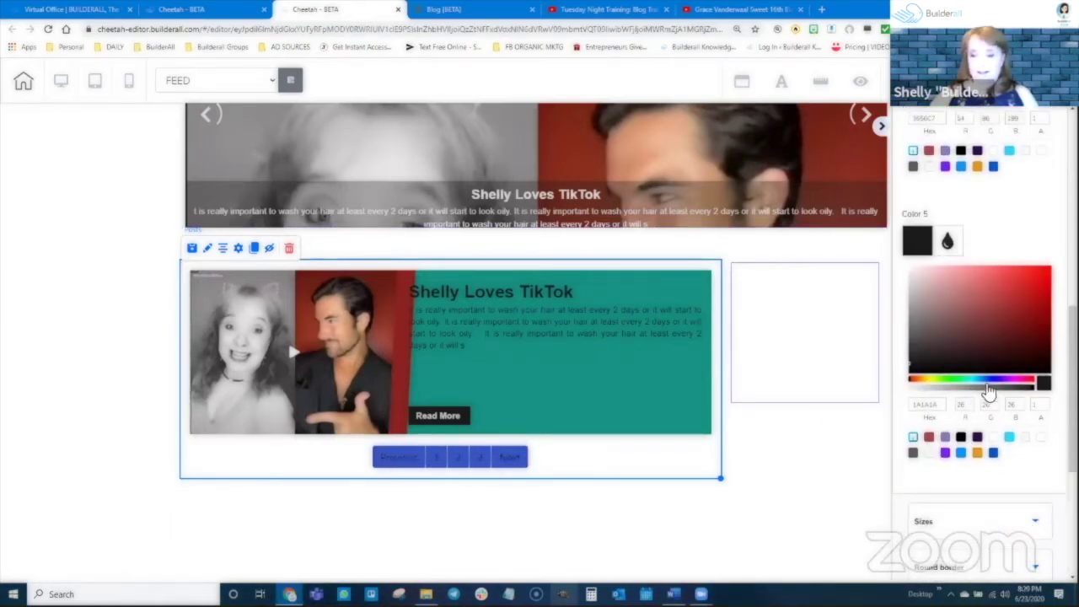
pyautogui.click(913, 379)
pyautogui.click(1020, 291)
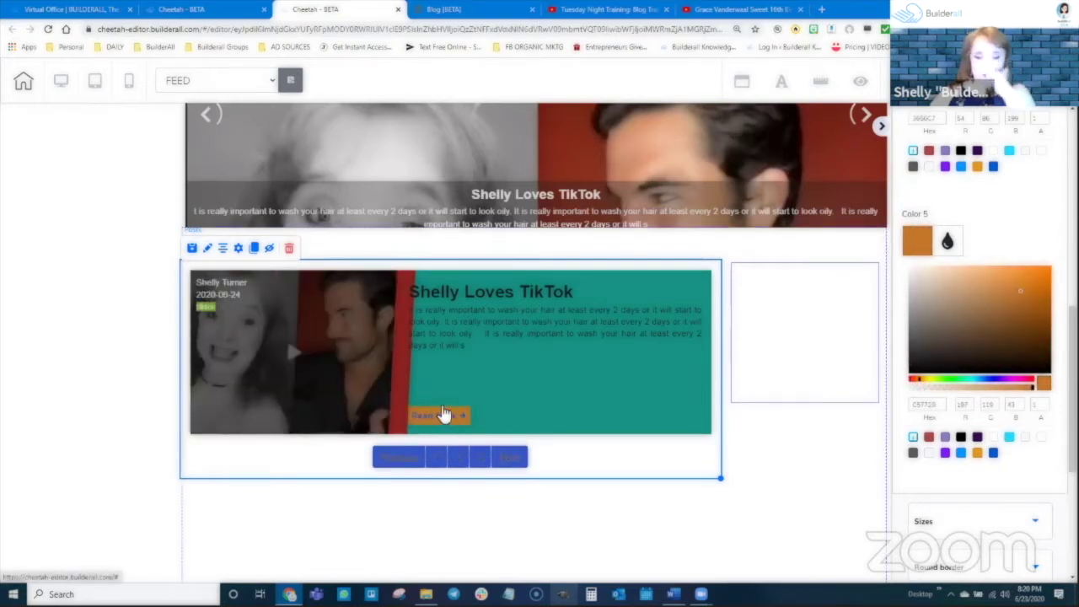
pyautogui.moveTo(1020, 293)
pyautogui.mouseDown()
pyautogui.moveTo(952, 344)
pyautogui.moveTo(1021, 295)
pyautogui.mouseUp()
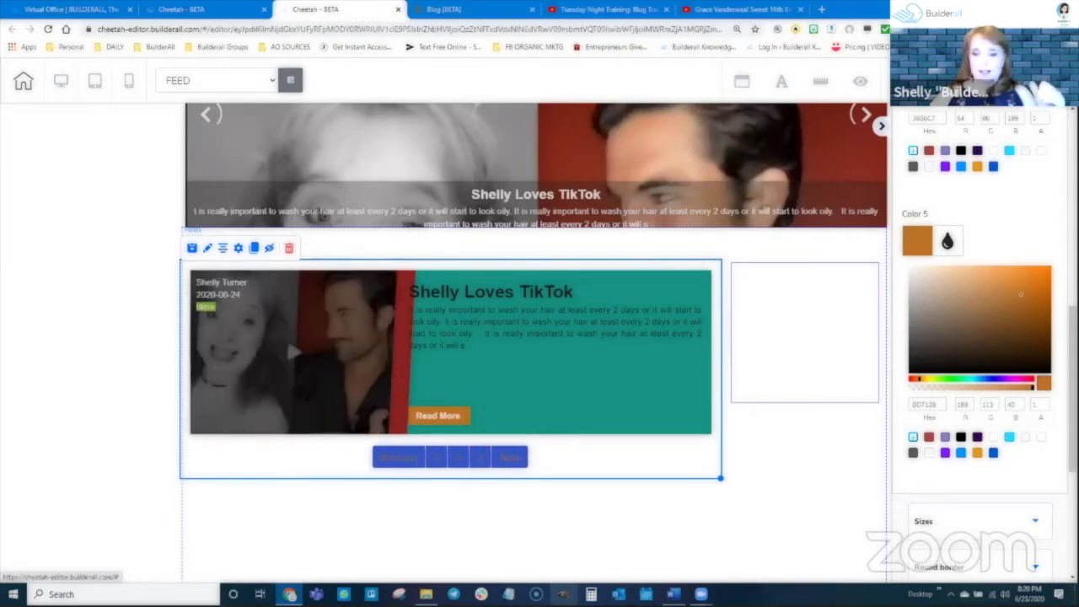
pyautogui.scroll(1, 919, 308)
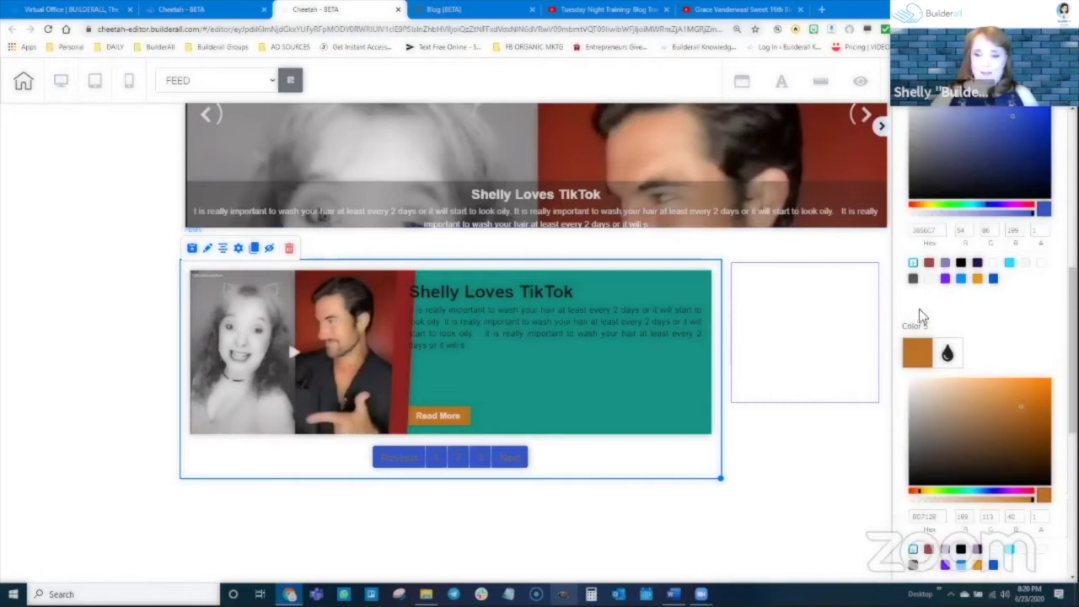
pyautogui.click(938, 355)
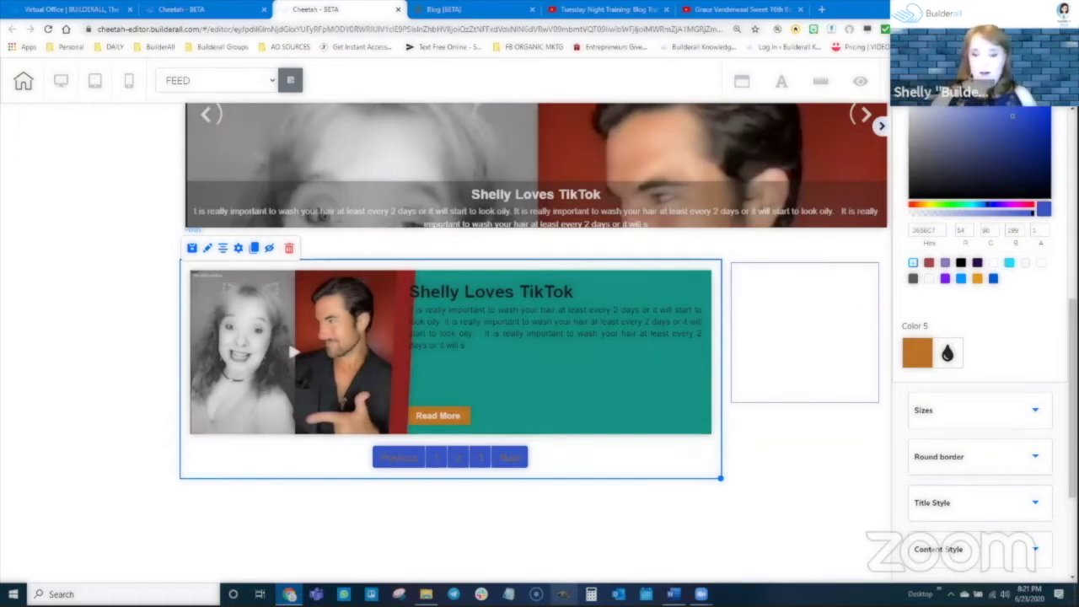
# Set the post card's content height to 143, content width to 120 and title height to 93
pyautogui.click(990, 414)
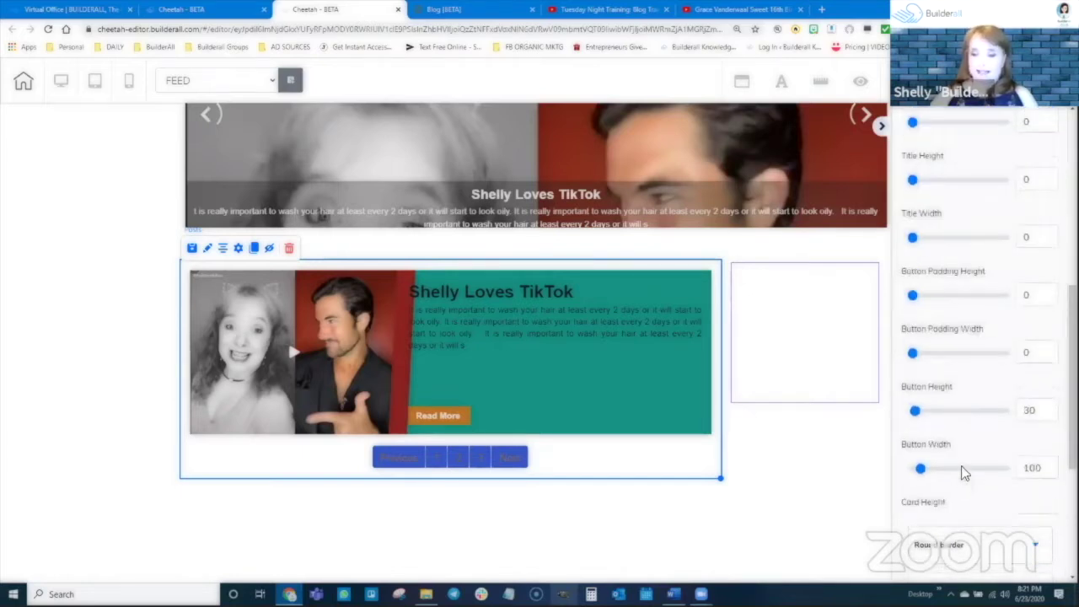
pyautogui.scroll(2, 969, 325)
pyautogui.scroll(4, 933, 290)
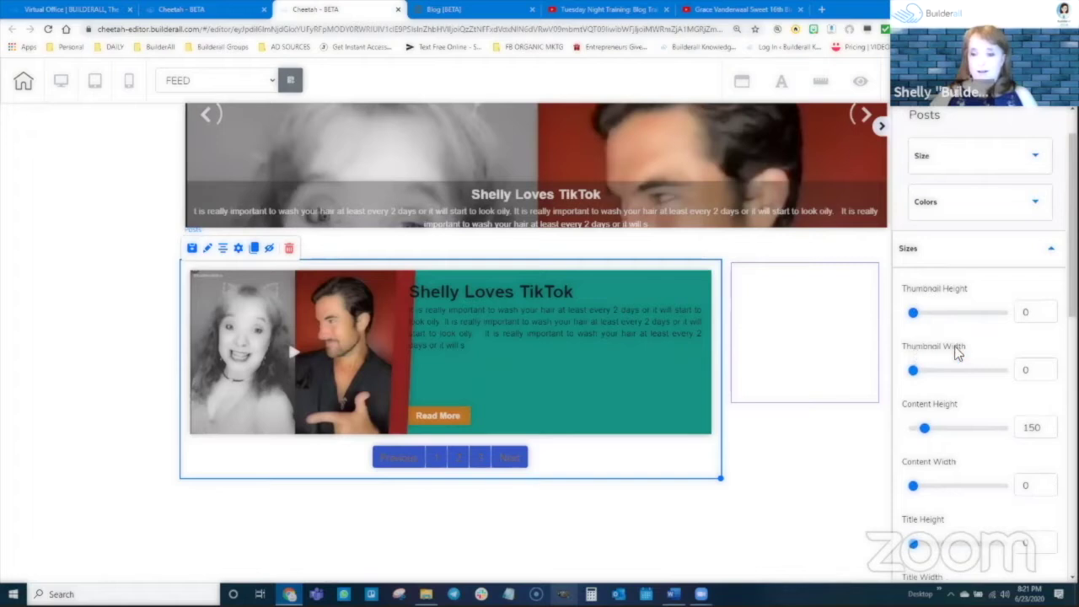
pyautogui.scroll(-2, 948, 390)
pyautogui.moveTo(926, 319); pyautogui.dragTo(951, 316)
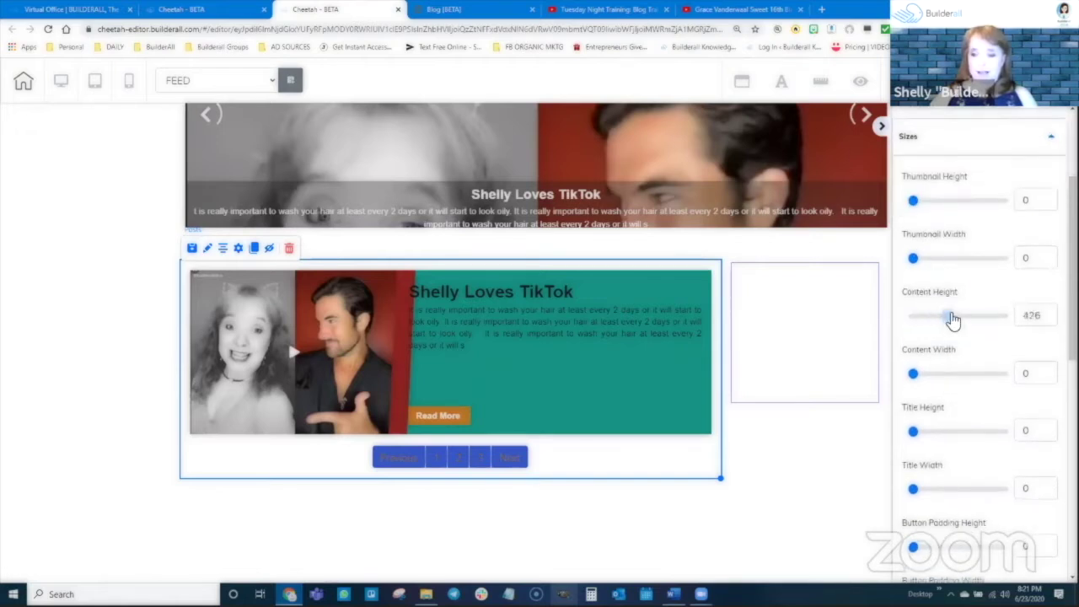
pyautogui.scroll(-2, 447, 447)
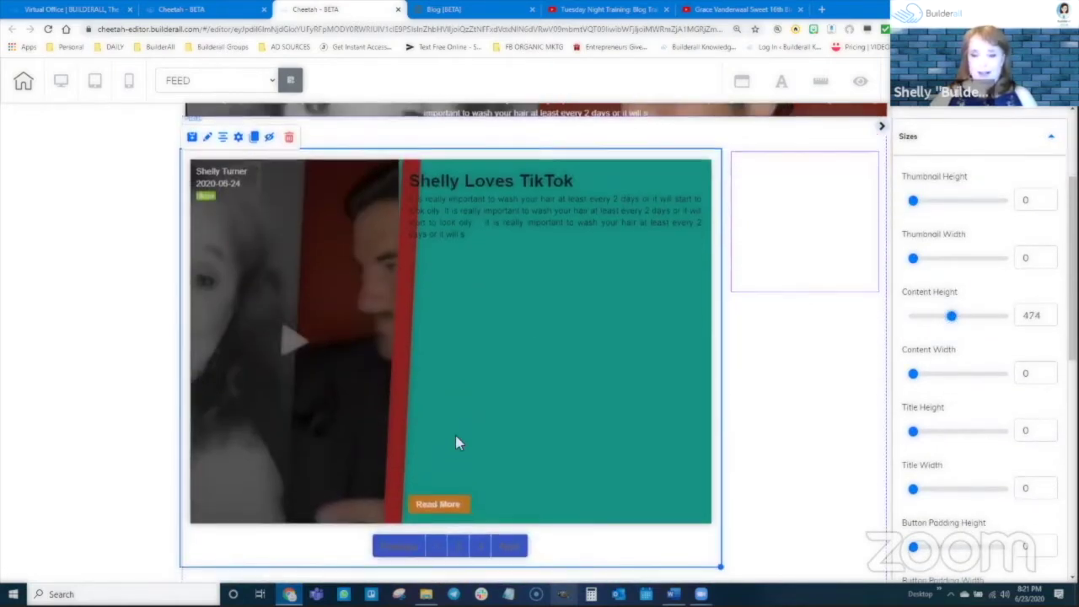
pyautogui.scroll(1, 456, 435)
pyautogui.moveTo(951, 327); pyautogui.dragTo(924, 320)
pyautogui.moveTo(925, 375)
pyautogui.mouseDown()
pyautogui.moveTo(942, 376)
pyautogui.moveTo(923, 375)
pyautogui.mouseUp()
pyautogui.moveTo(914, 433)
pyautogui.mouseDown()
pyautogui.moveTo(959, 436)
pyautogui.moveTo(923, 442)
pyautogui.mouseUp()
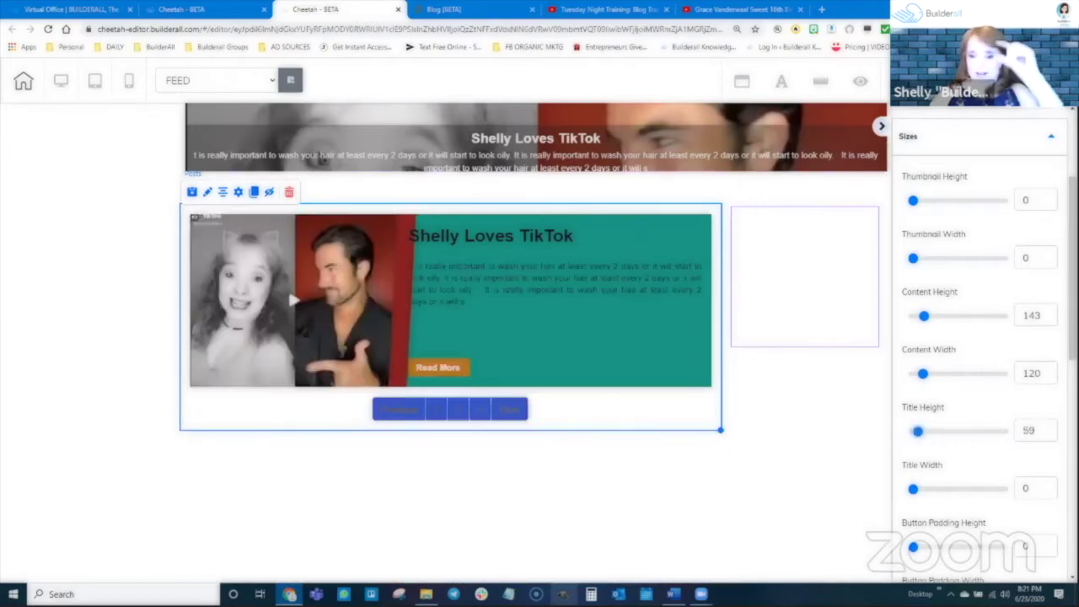
pyautogui.scroll(-1, 990, 352)
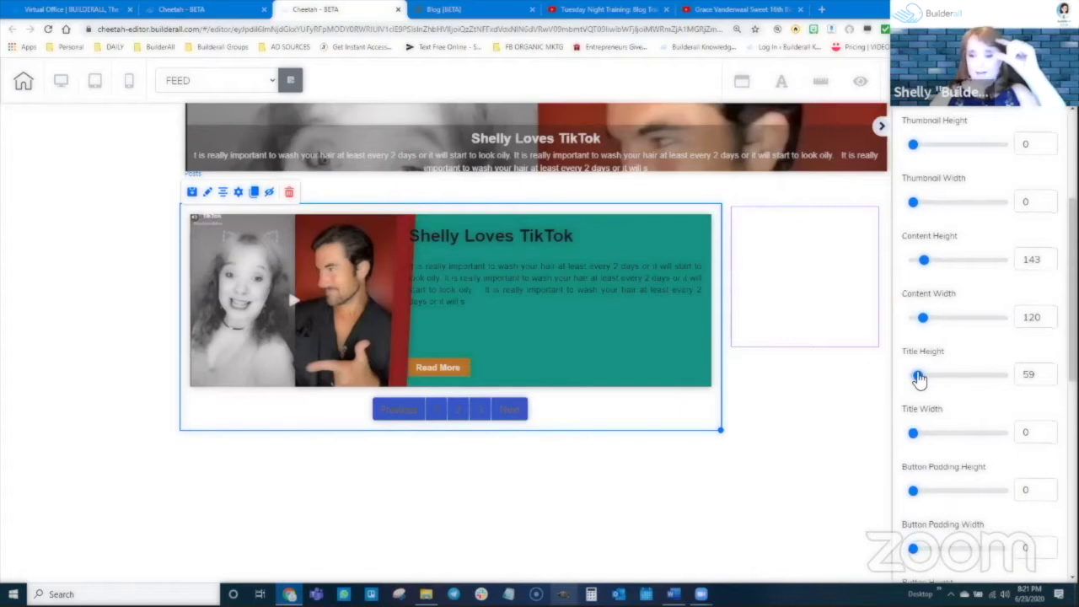
pyautogui.moveTo(918, 376); pyautogui.dragTo(942, 375)
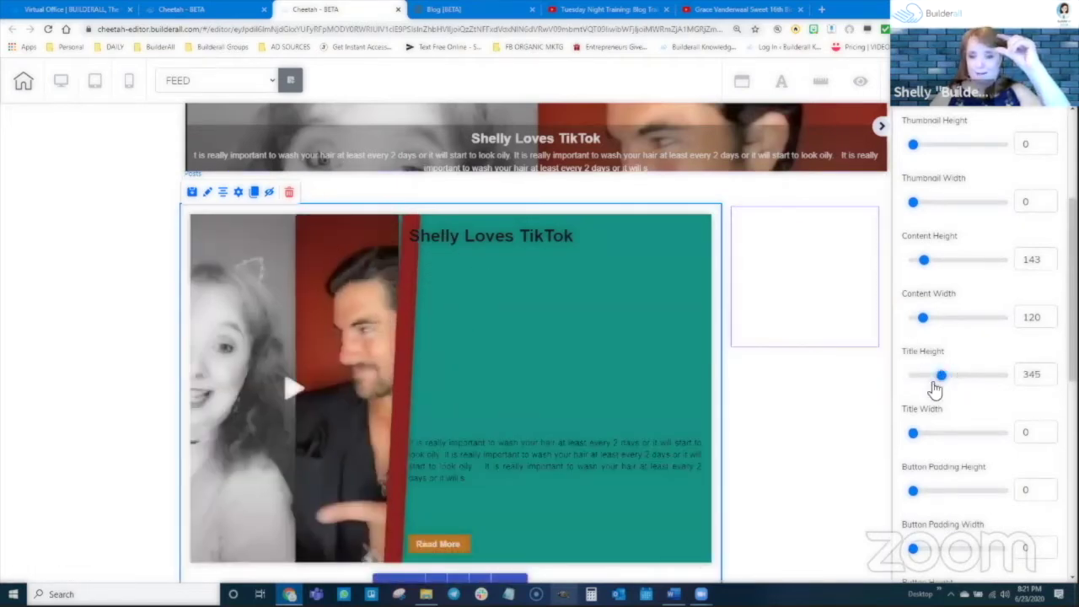
pyautogui.moveTo(939, 378); pyautogui.dragTo(922, 381)
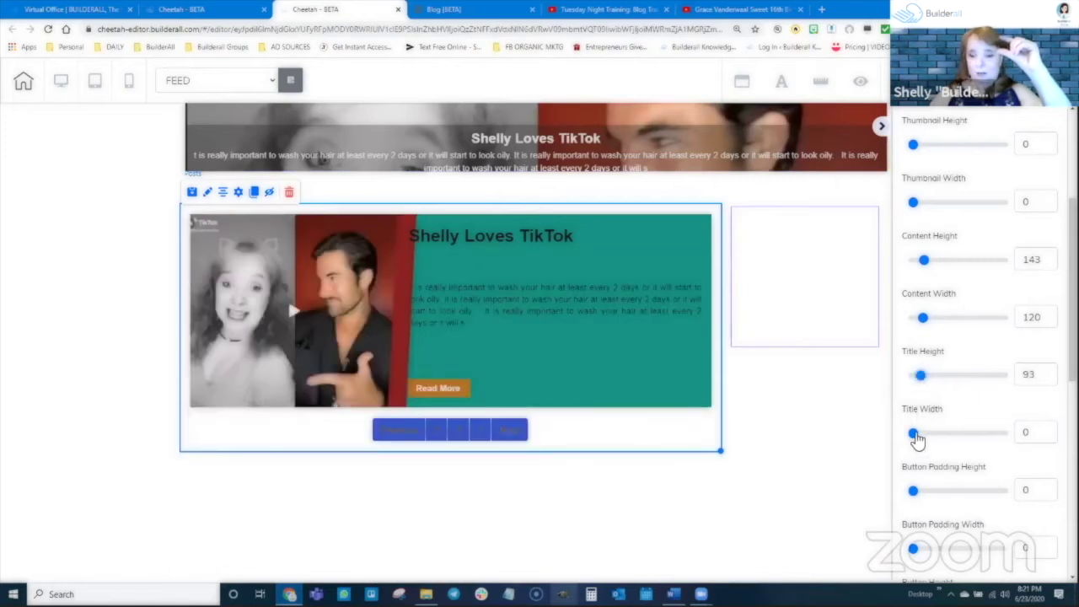
pyautogui.scroll(-1, 917, 439)
# Size the Read More button to height 65 and width 134, and set Card Height to 168
pyautogui.moveTo(913, 379); pyautogui.dragTo(930, 380)
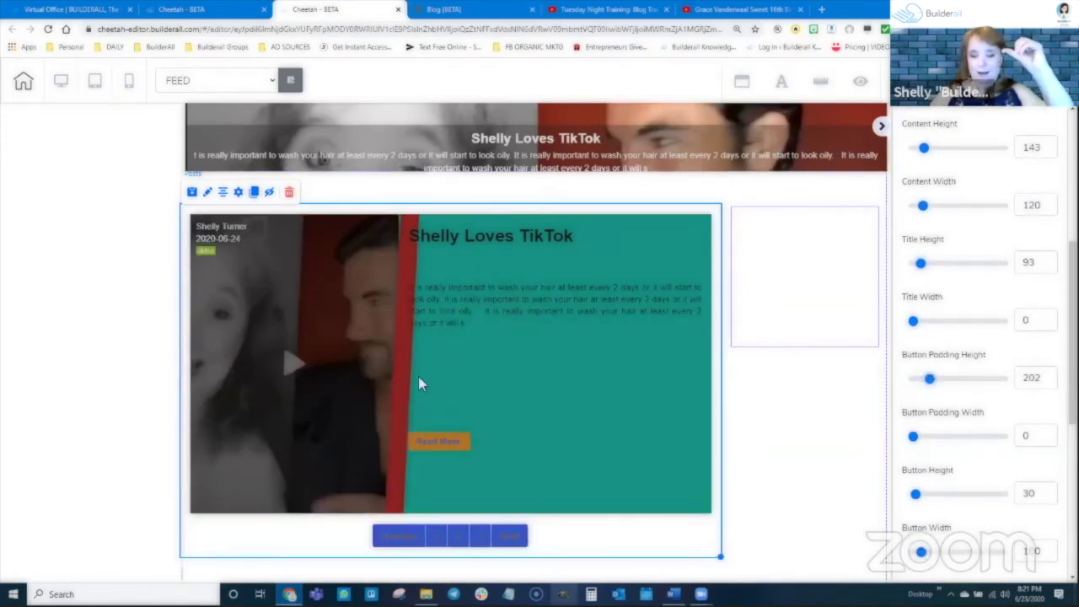
pyautogui.moveTo(930, 380); pyautogui.dragTo(914, 381)
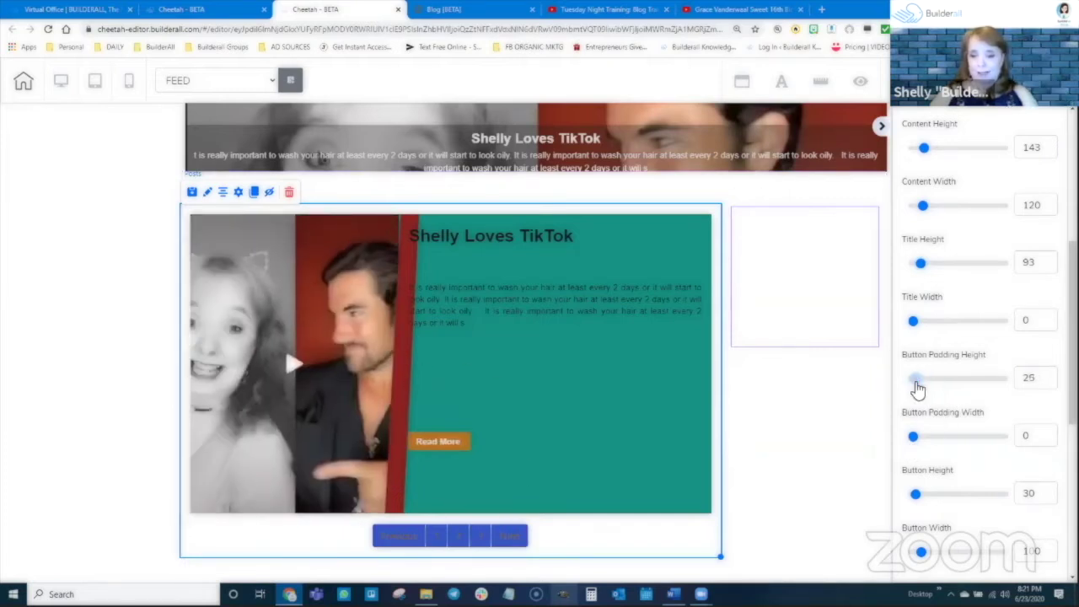
pyautogui.moveTo(913, 437)
pyautogui.mouseDown()
pyautogui.moveTo(942, 437)
pyautogui.moveTo(918, 437)
pyautogui.mouseUp()
pyautogui.scroll(-2, 919, 422)
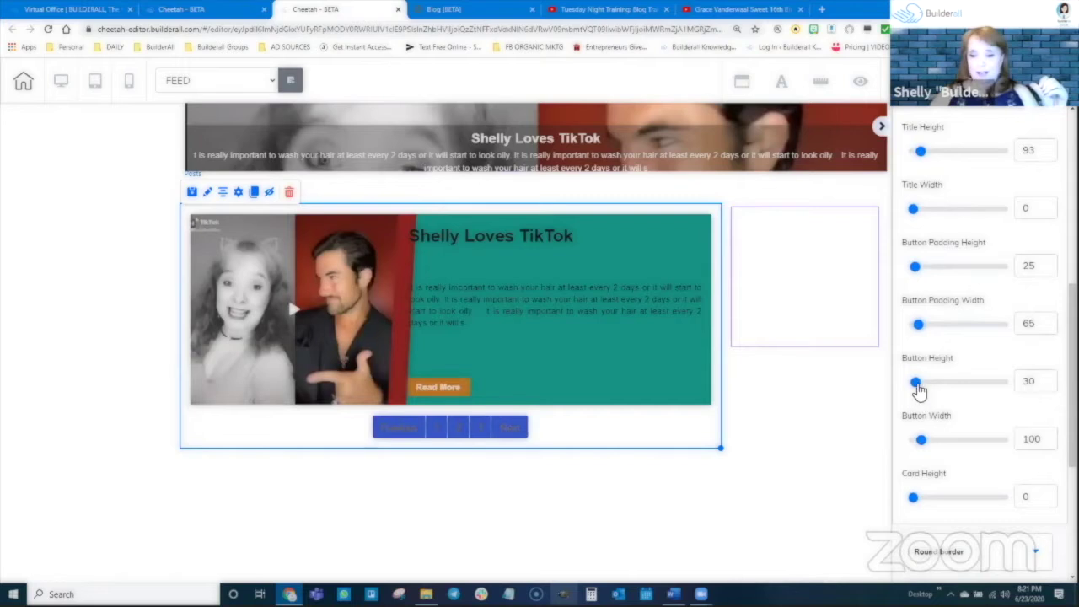
pyautogui.moveTo(916, 381)
pyautogui.mouseDown()
pyautogui.moveTo(943, 384)
pyautogui.moveTo(919, 393)
pyautogui.mouseUp()
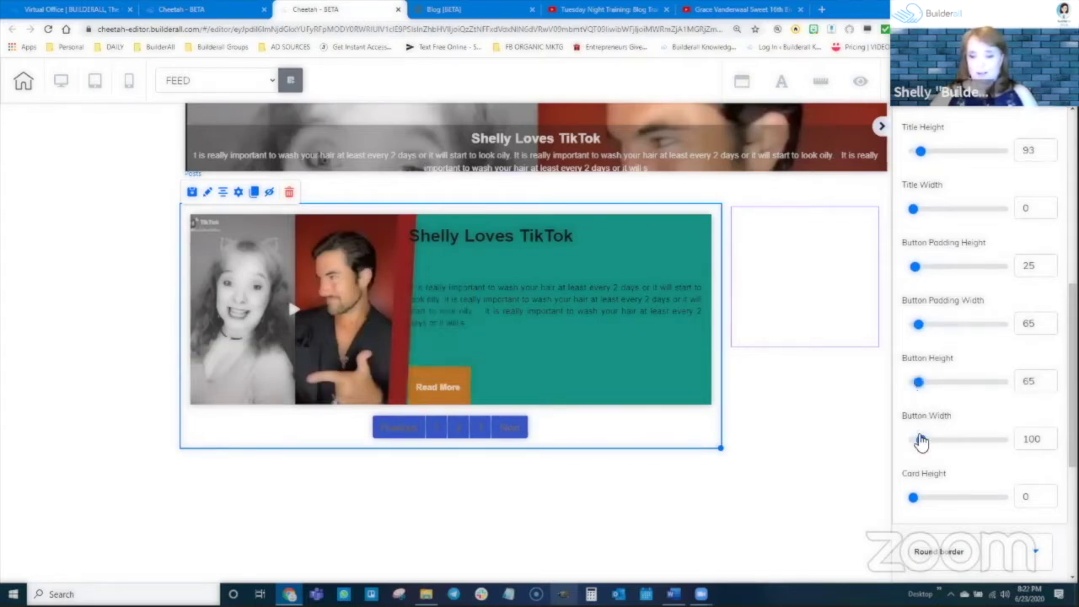
pyautogui.moveTo(919, 439)
pyautogui.mouseDown()
pyautogui.moveTo(940, 439)
pyautogui.moveTo(925, 440)
pyautogui.mouseUp()
pyautogui.scroll(-3, 927, 438)
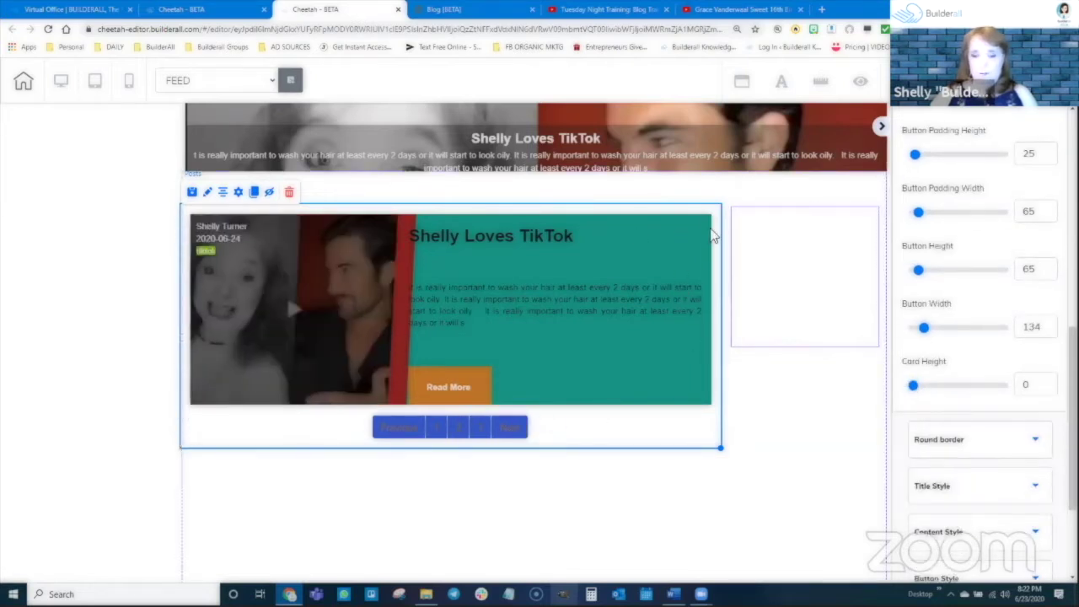
pyautogui.moveTo(928, 387)
pyautogui.mouseDown()
pyautogui.moveTo(971, 393)
pyautogui.moveTo(924, 400)
pyautogui.mouseUp()
pyautogui.scroll(-2, 944, 404)
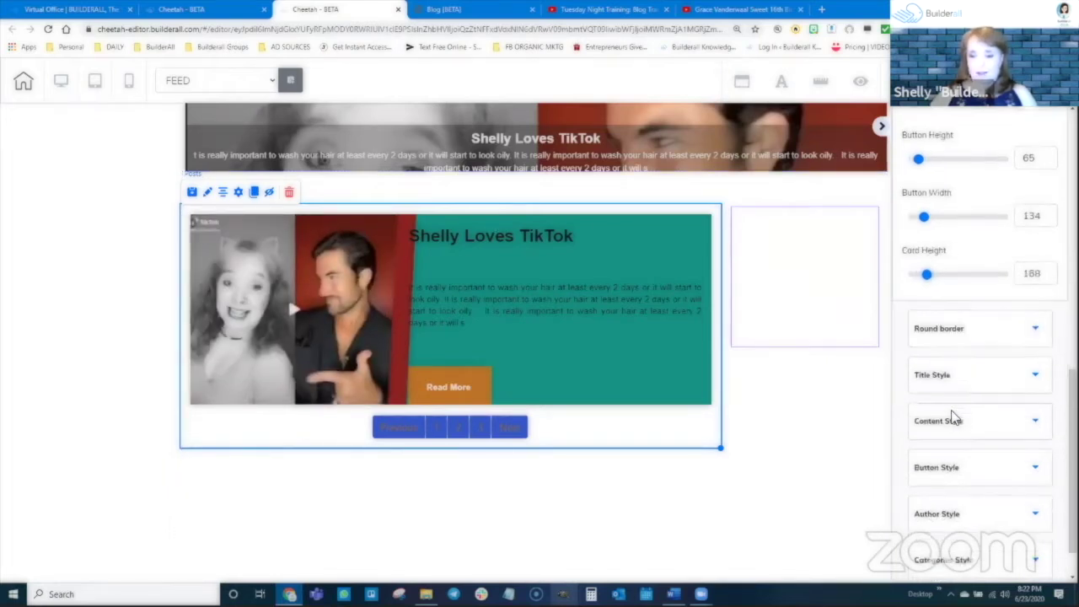
# Give all four card corners a radius of 50
pyautogui.click(956, 328)
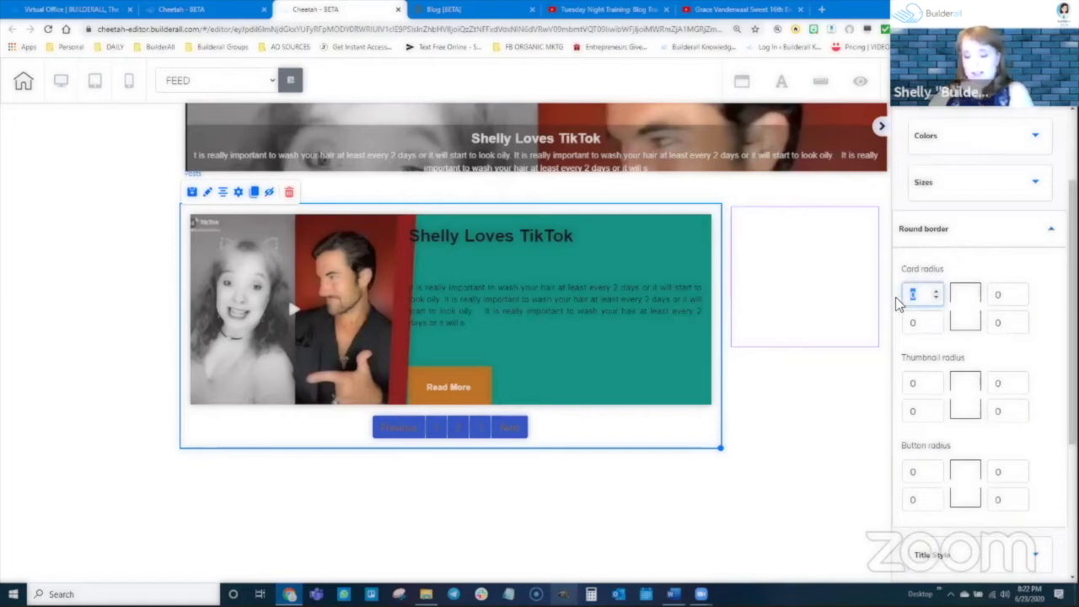
pyautogui.write('50')
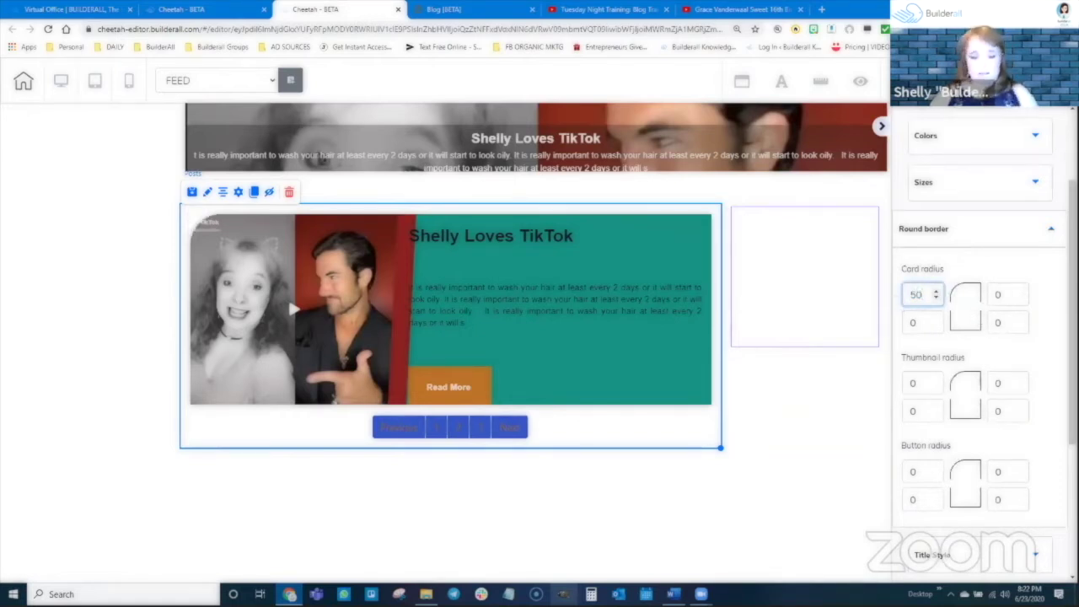
pyautogui.press('Tab')
pyautogui.write('50')
pyautogui.press('Tab')
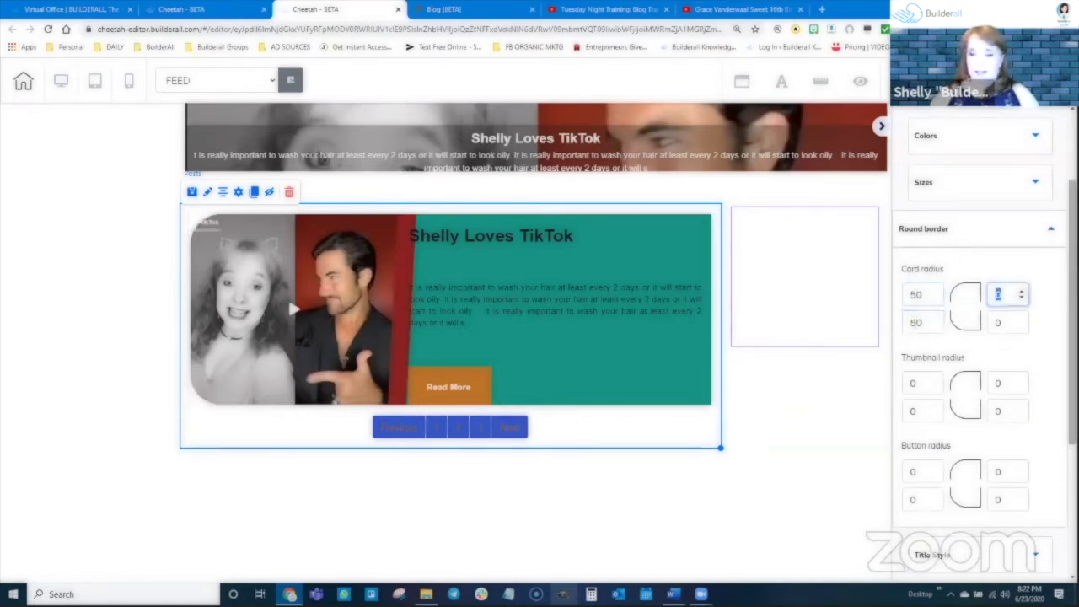
pyautogui.write('50')
pyautogui.press('Tab')
pyautogui.write('50')
pyautogui.press('Tab')
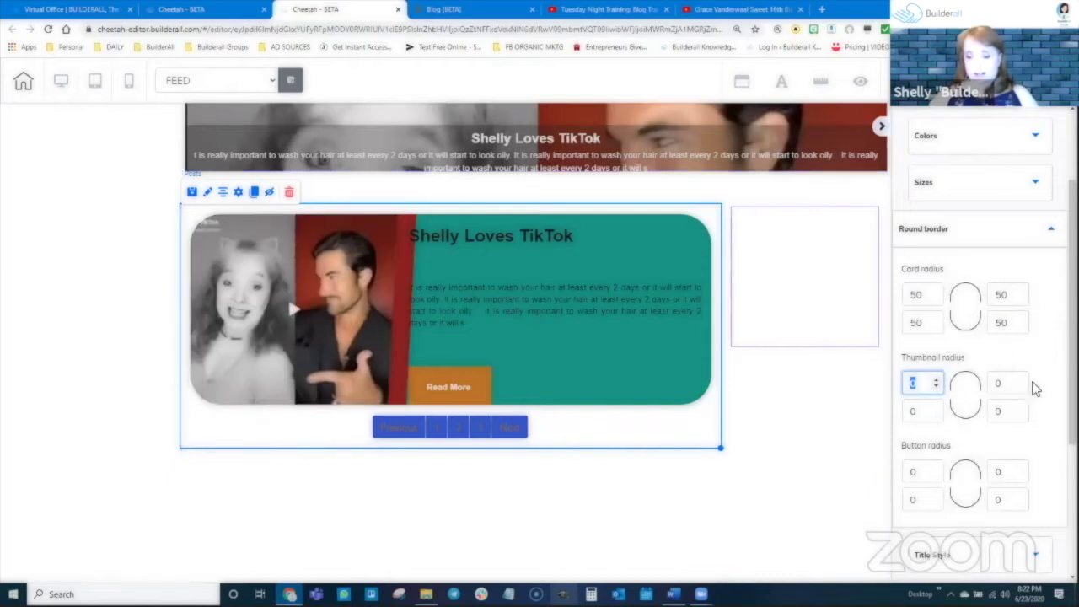
# Give all four thumbnail corners a radius of 20
pyautogui.write('20')
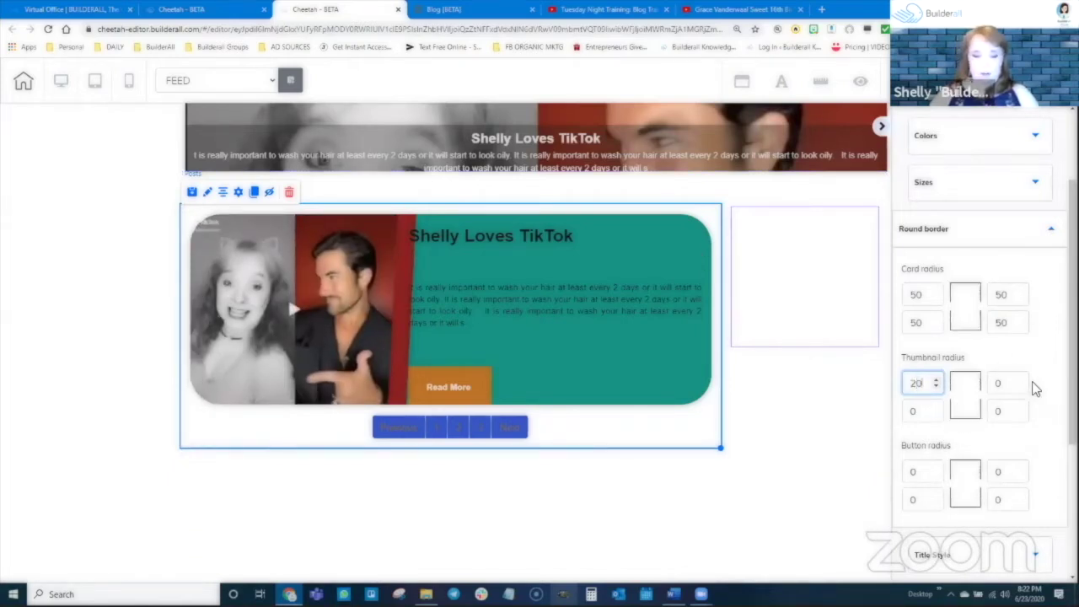
pyautogui.press('Tab')
pyautogui.write('20')
pyautogui.press('Tab')
pyautogui.write('20')
pyautogui.press('Tab')
pyautogui.write('20')
pyautogui.press('Tab')
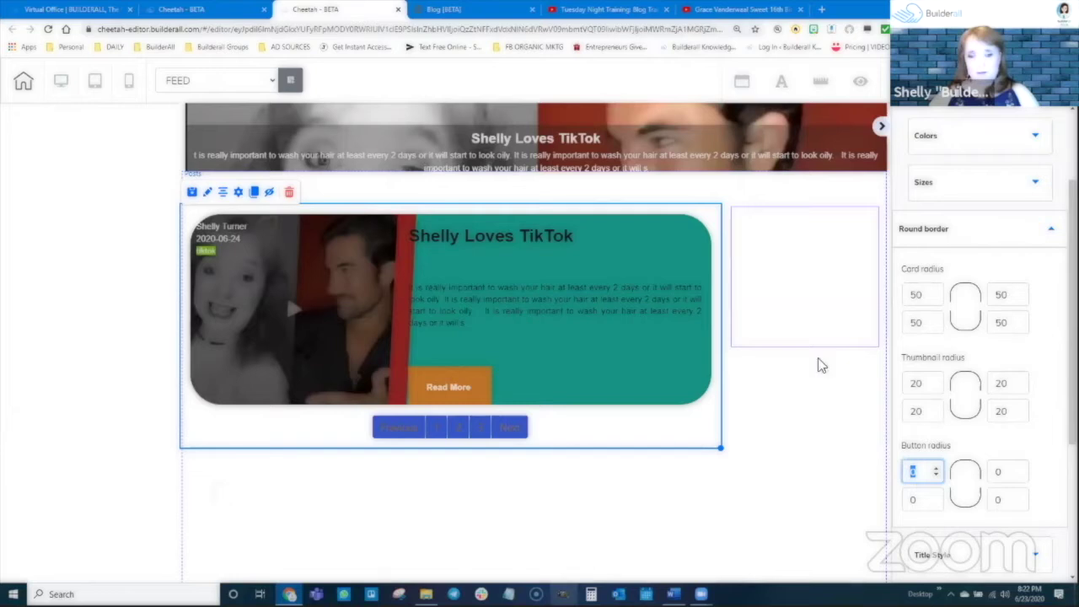
# Give all four Read More button corners a radius of 30
pyautogui.scroll(-2, 945, 433)
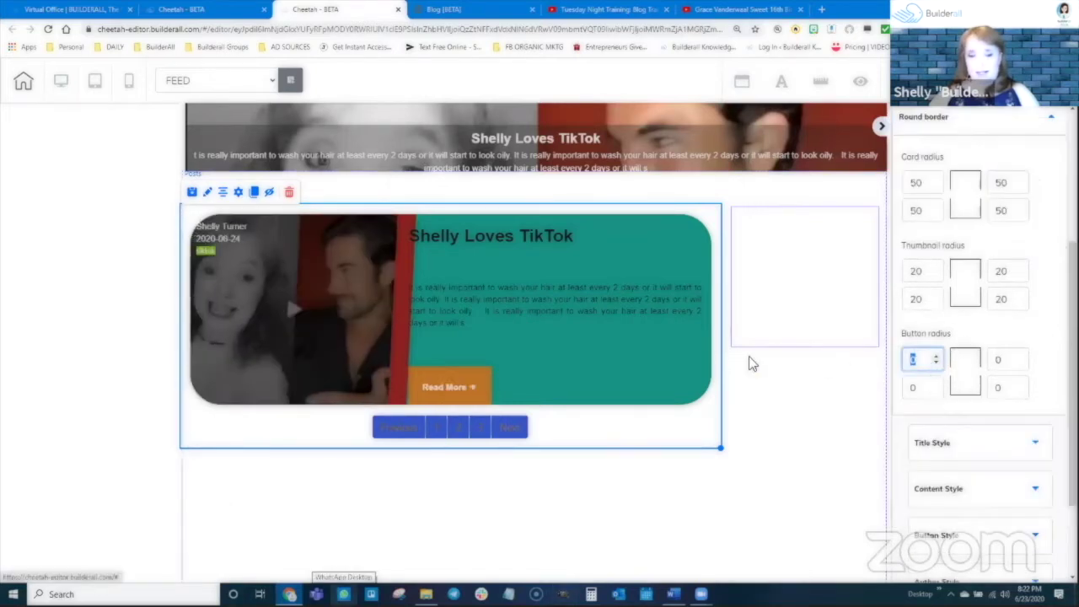
pyautogui.write('30')
pyautogui.press('Tab')
pyautogui.write('30')
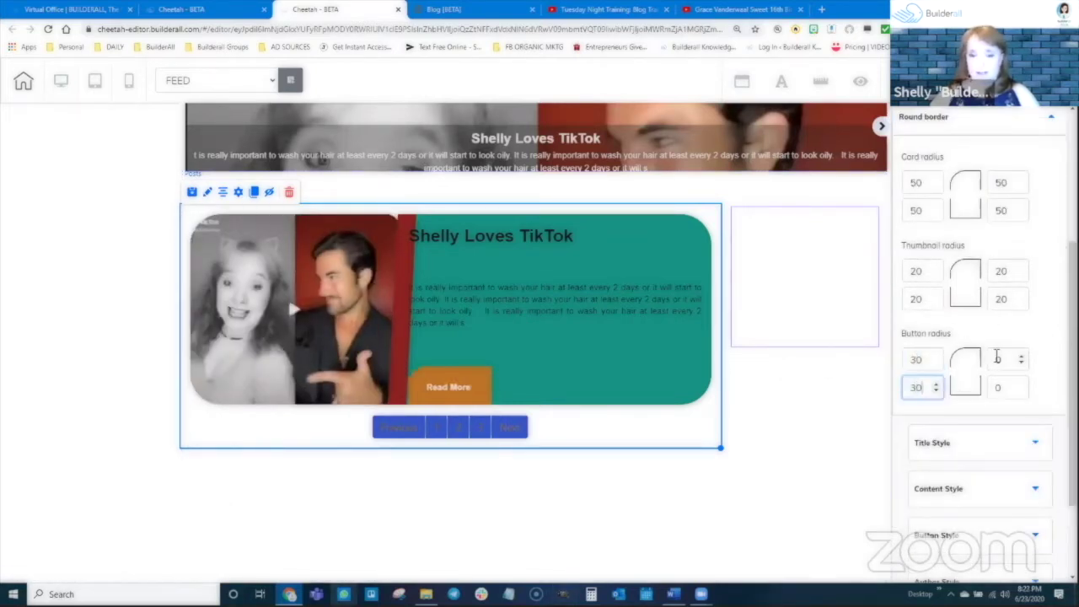
pyautogui.press('Tab')
pyautogui.write('30')
pyautogui.press('Tab')
pyautogui.write('30')
pyautogui.press('Tab')
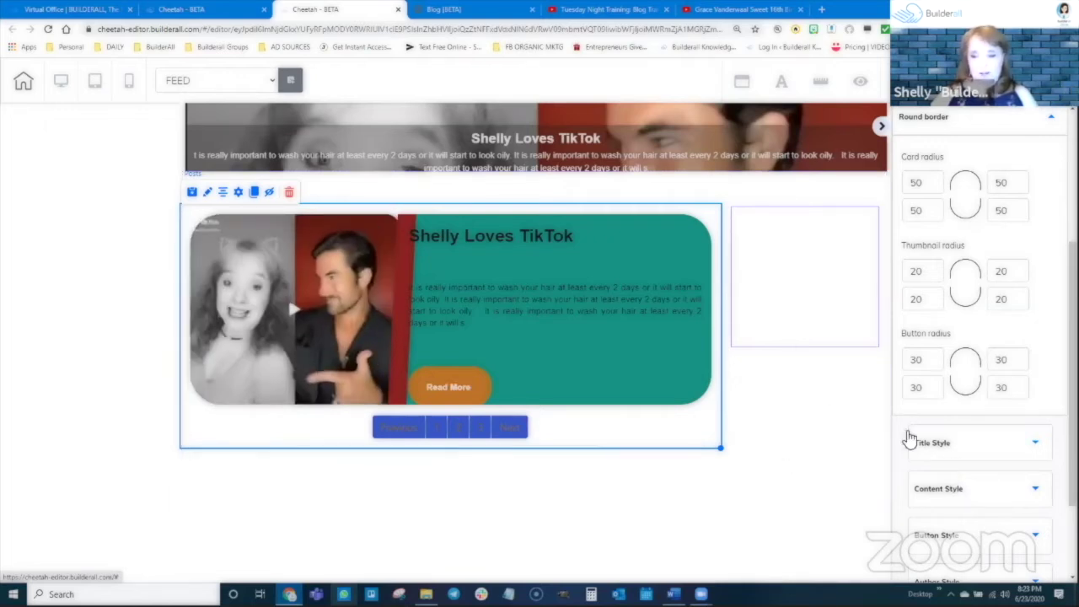
pyautogui.scroll(-3, 932, 438)
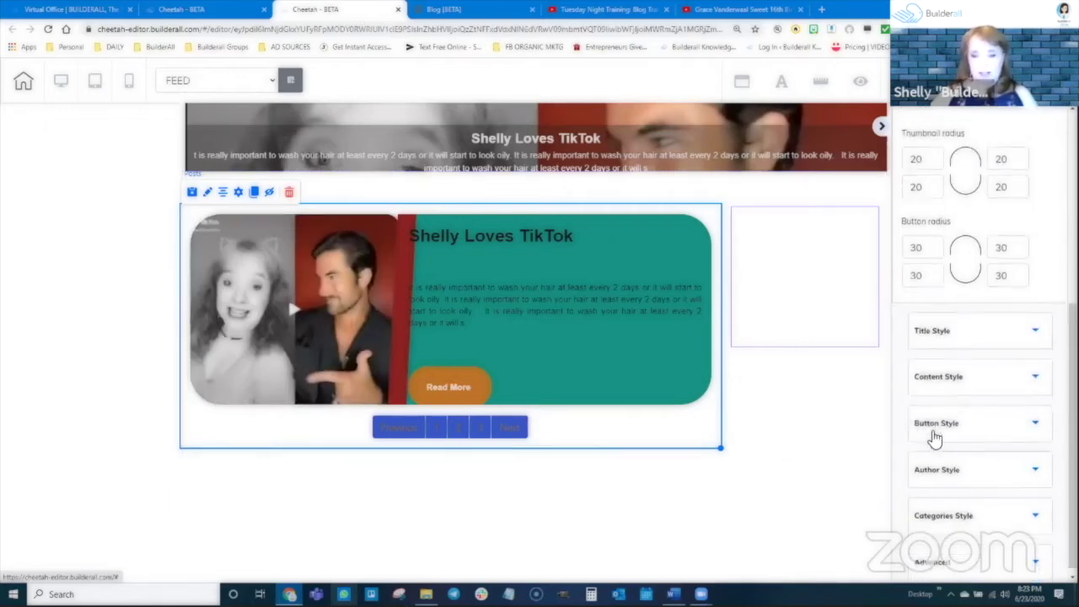
# Make the post title font size 39 and colour it white
pyautogui.click(954, 326)
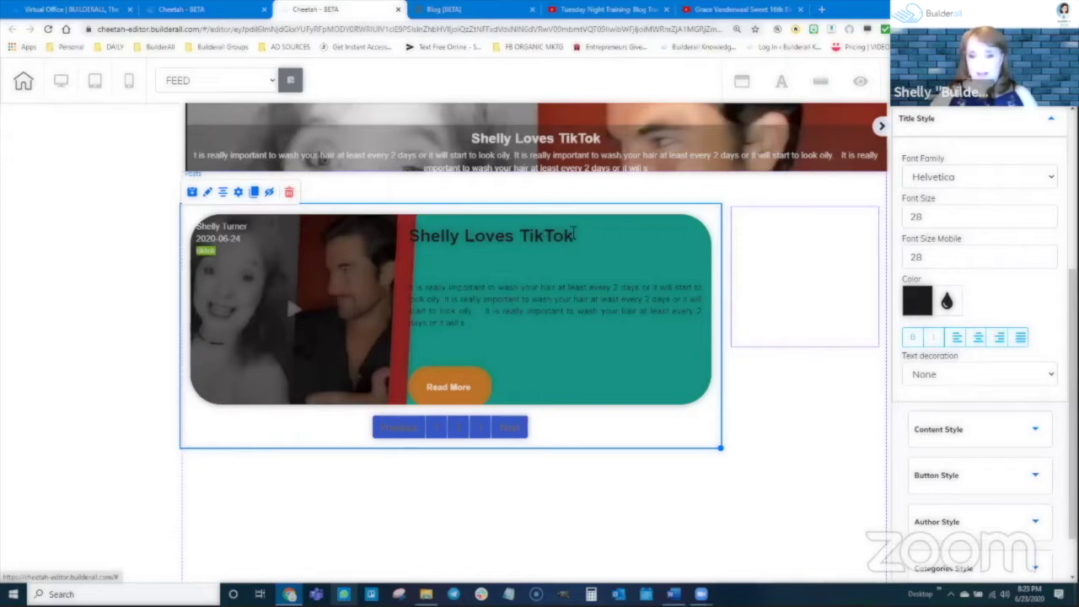
pyautogui.scroll(2, 983, 294)
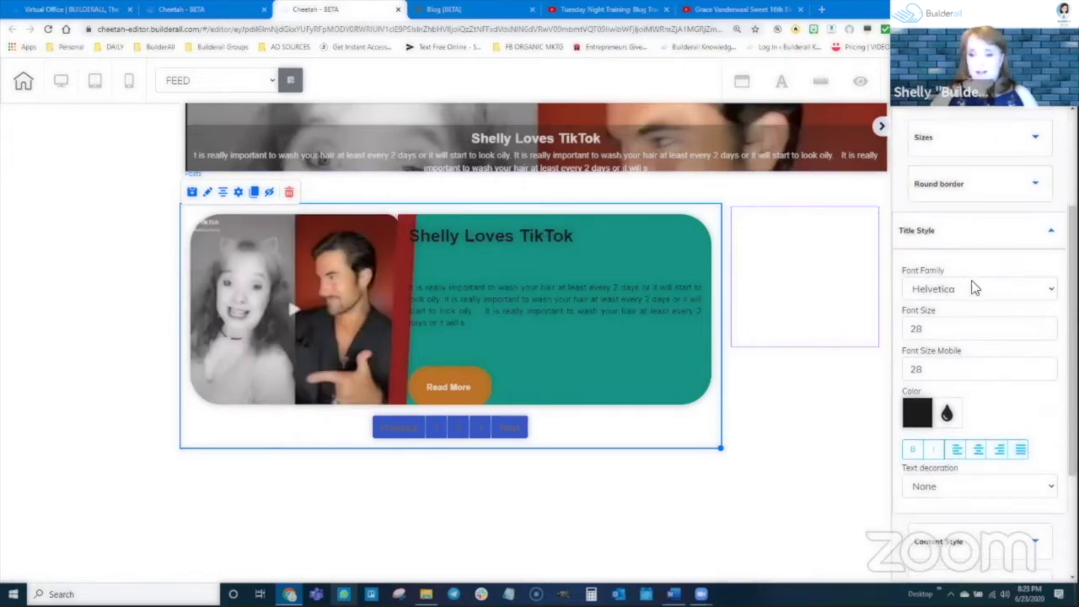
pyautogui.click(1050, 330)
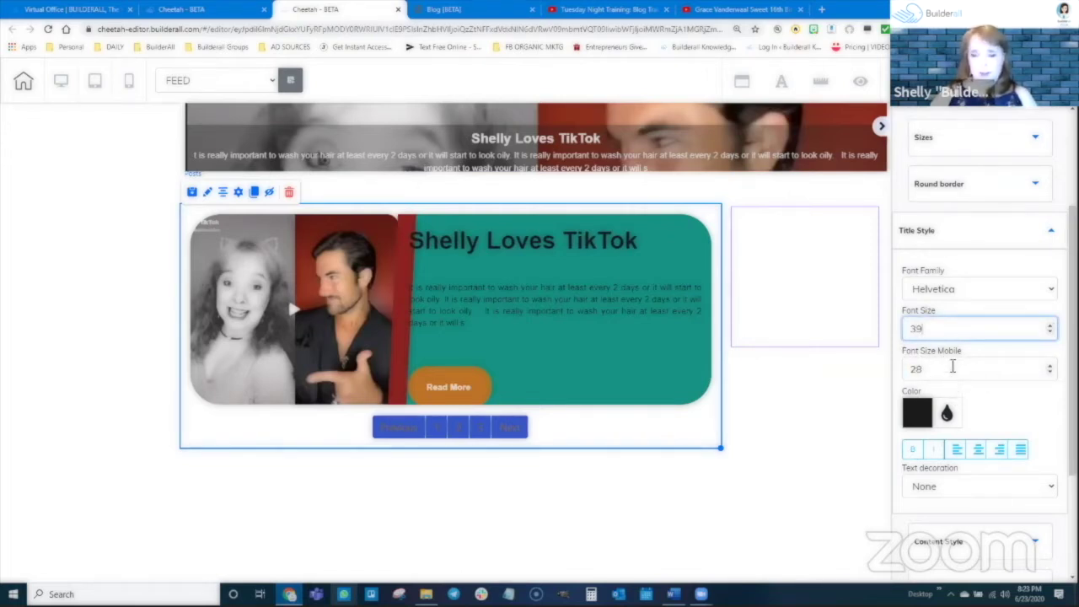
pyautogui.scroll(-2, 1016, 380)
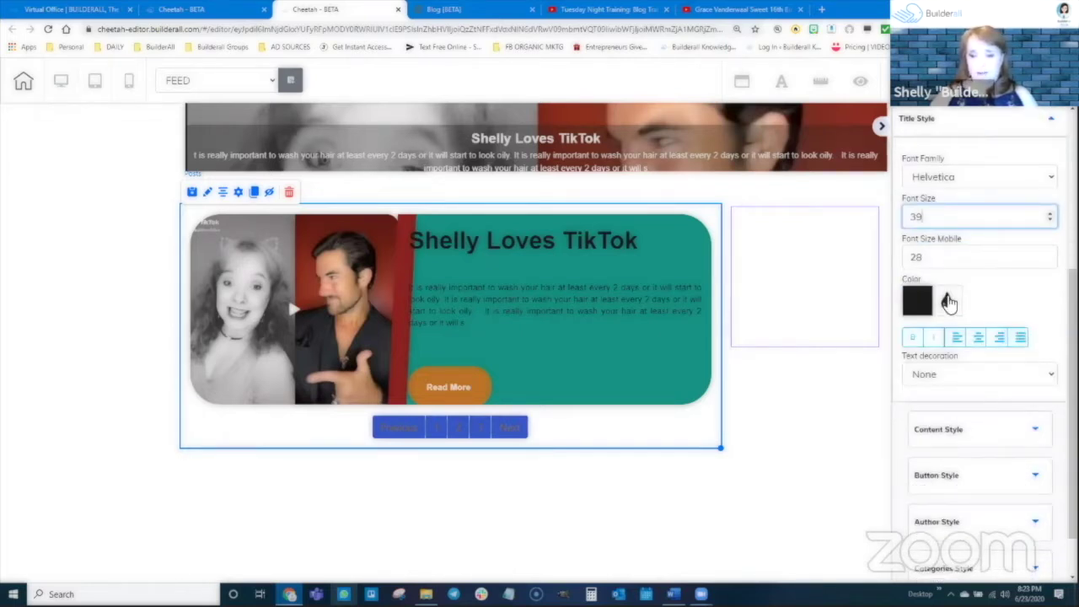
pyautogui.click(949, 303)
pyautogui.moveTo(1018, 352)
pyautogui.mouseDown()
pyautogui.moveTo(1038, 333)
pyautogui.moveTo(903, 320)
pyautogui.mouseUp()
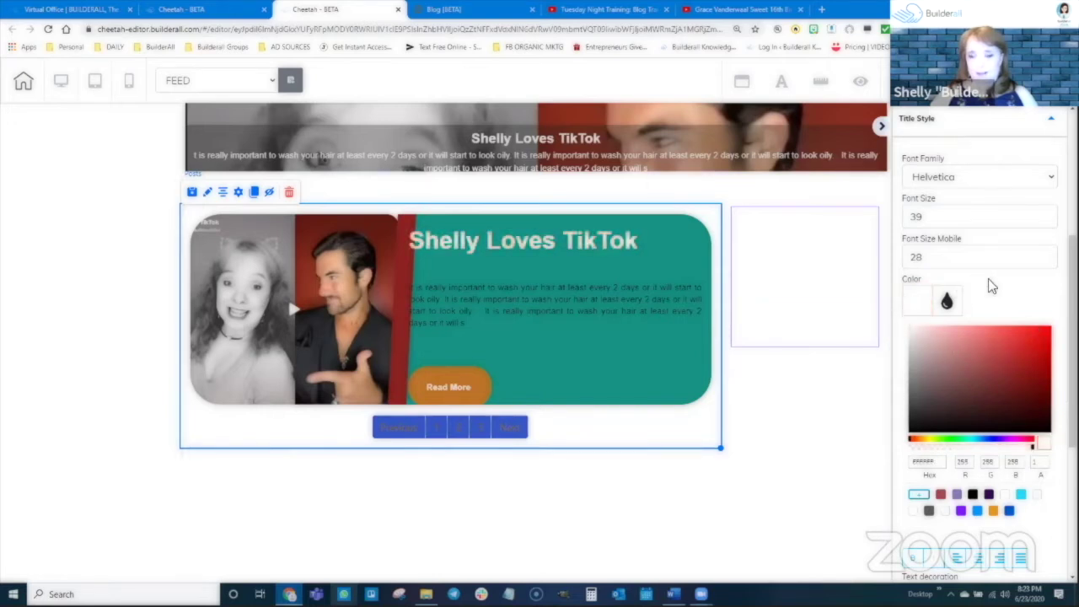
pyautogui.click(936, 301)
# Make the post title bold italic and, after trying overline, strikethrough and underline, set decoration to None
pyautogui.scroll(-1, 947, 390)
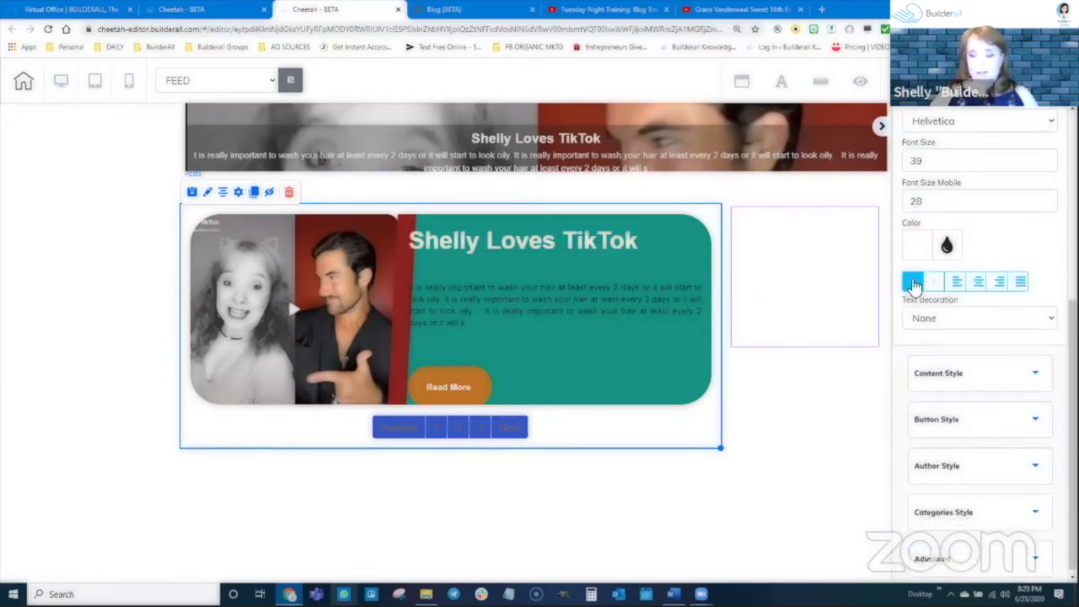
pyautogui.click(914, 284)
pyautogui.click(936, 283)
pyautogui.click(914, 281)
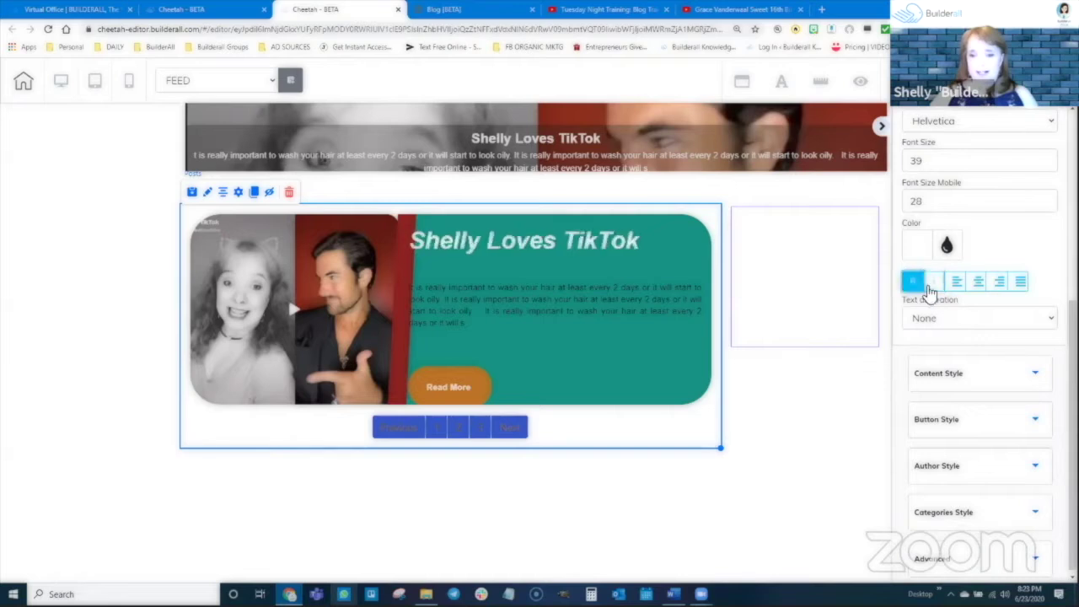
pyautogui.click(930, 324)
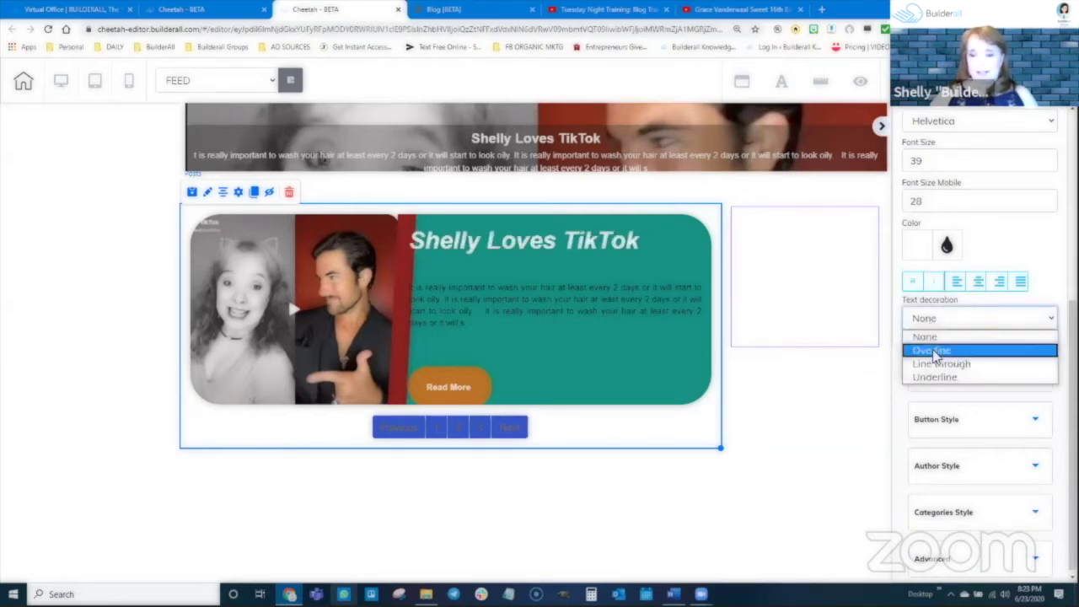
pyautogui.click(934, 342)
pyautogui.click(936, 320)
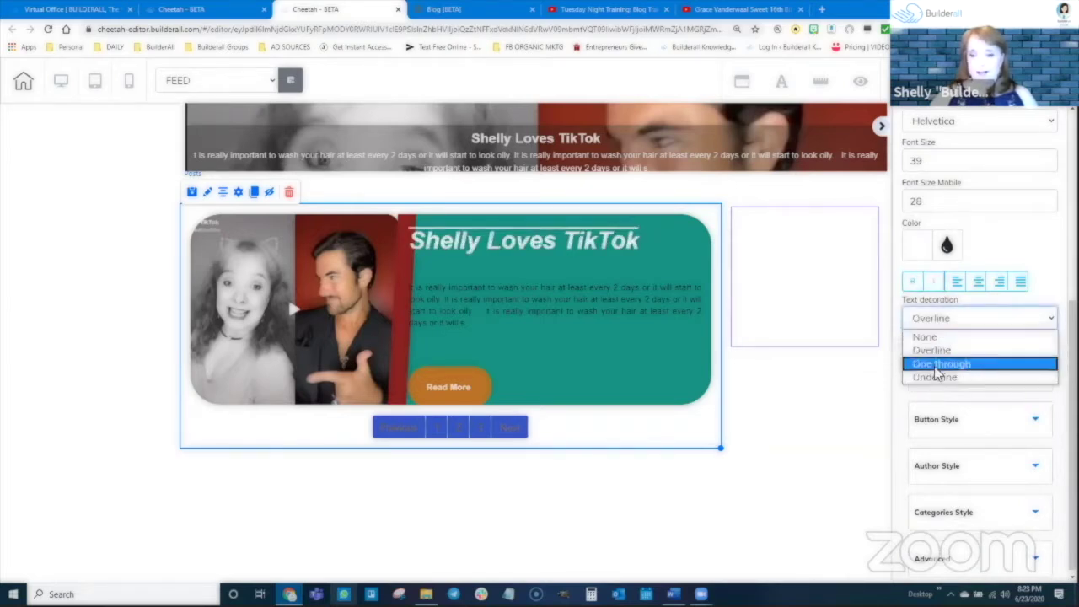
pyautogui.click(938, 364)
pyautogui.click(938, 326)
pyautogui.click(936, 377)
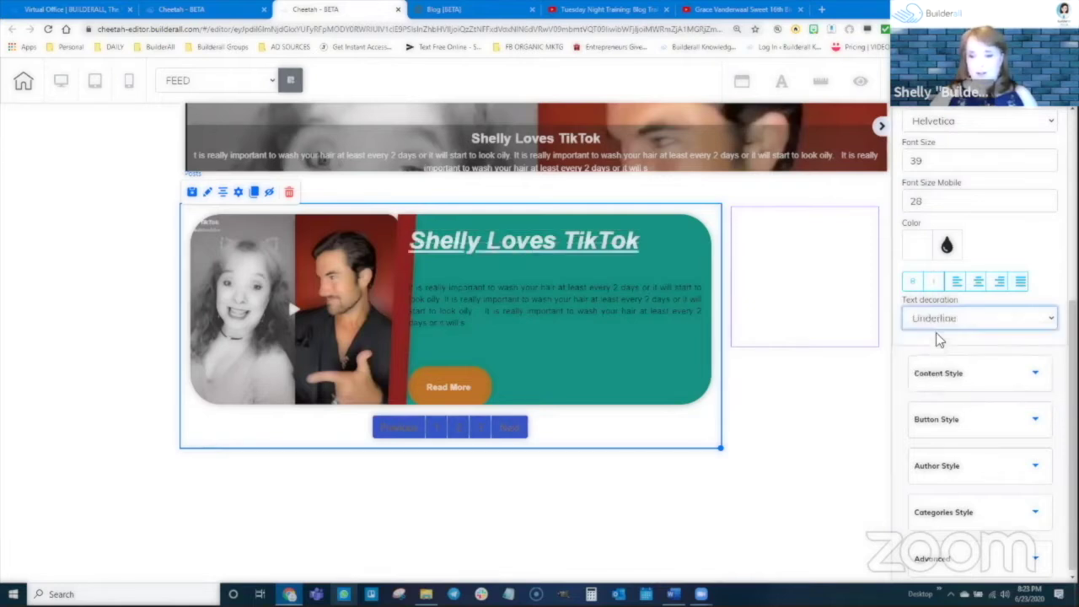
pyautogui.click(936, 332)
pyautogui.click(927, 336)
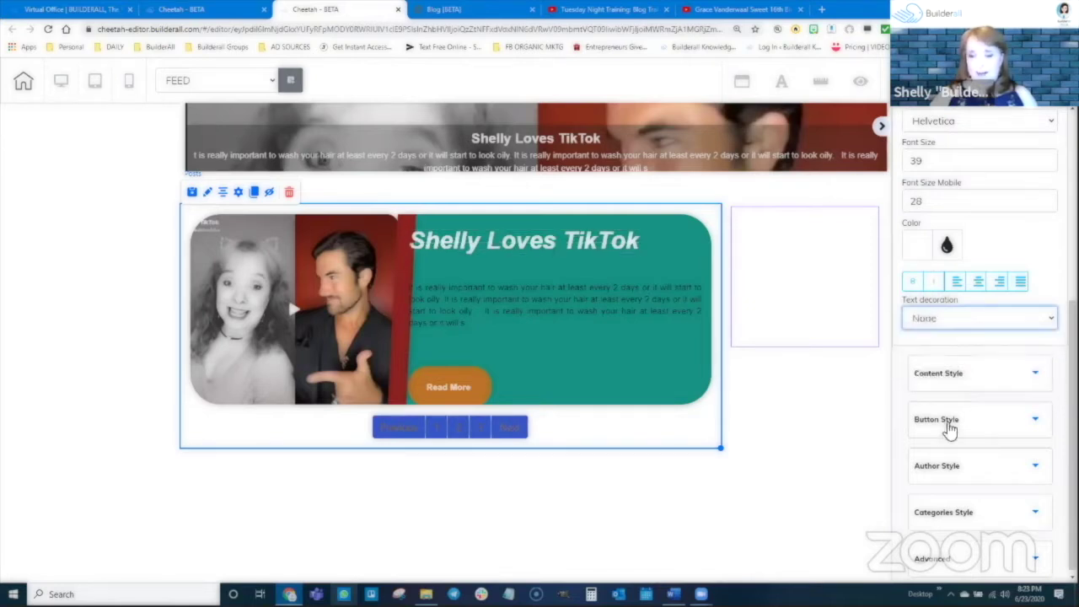
# Set the post excerpt font size to 14 in Content Style
pyautogui.click(951, 373)
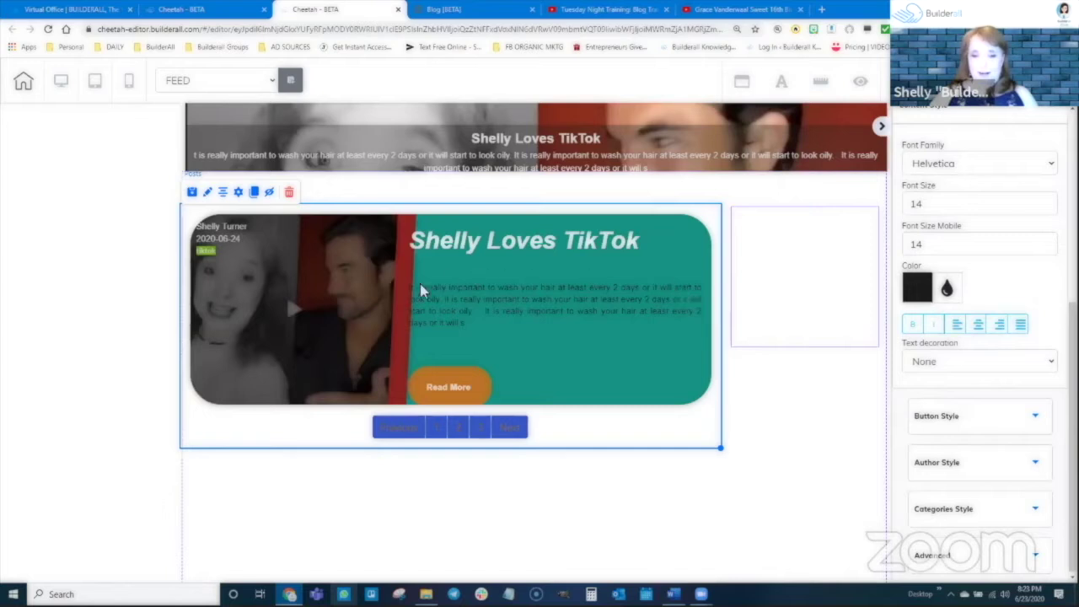
pyautogui.scroll(1, 998, 337)
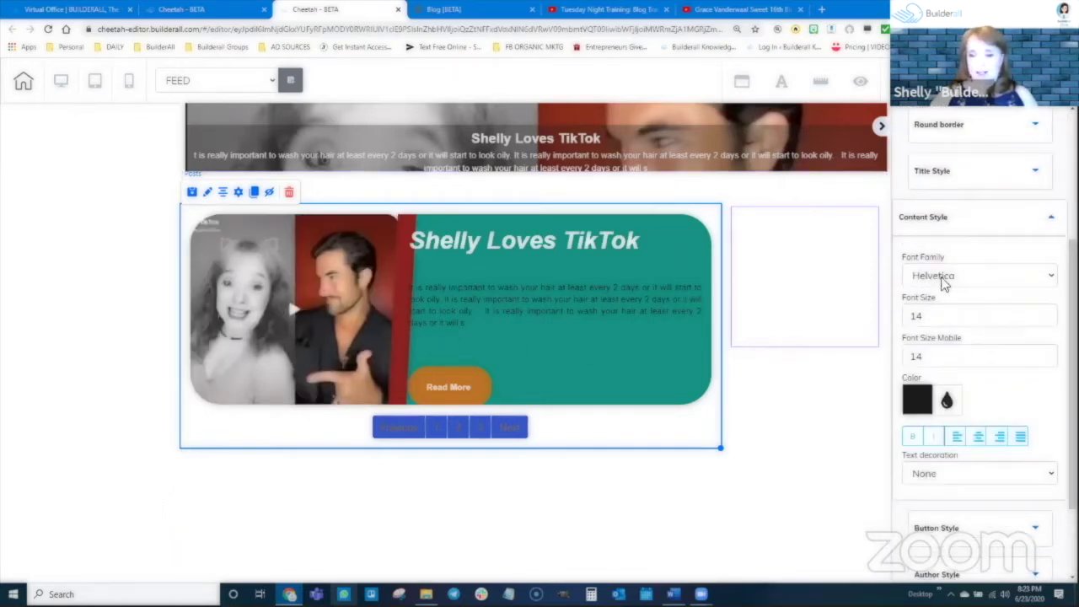
pyautogui.click(1051, 313)
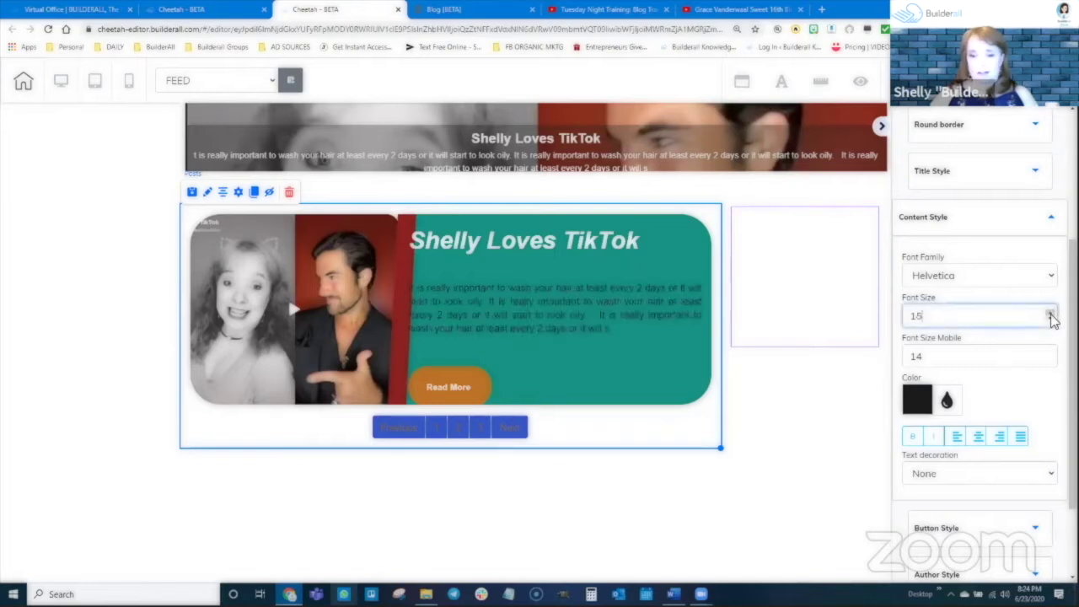
pyautogui.click(1051, 313)
pyautogui.click(1051, 313)
pyautogui.click(1051, 313)
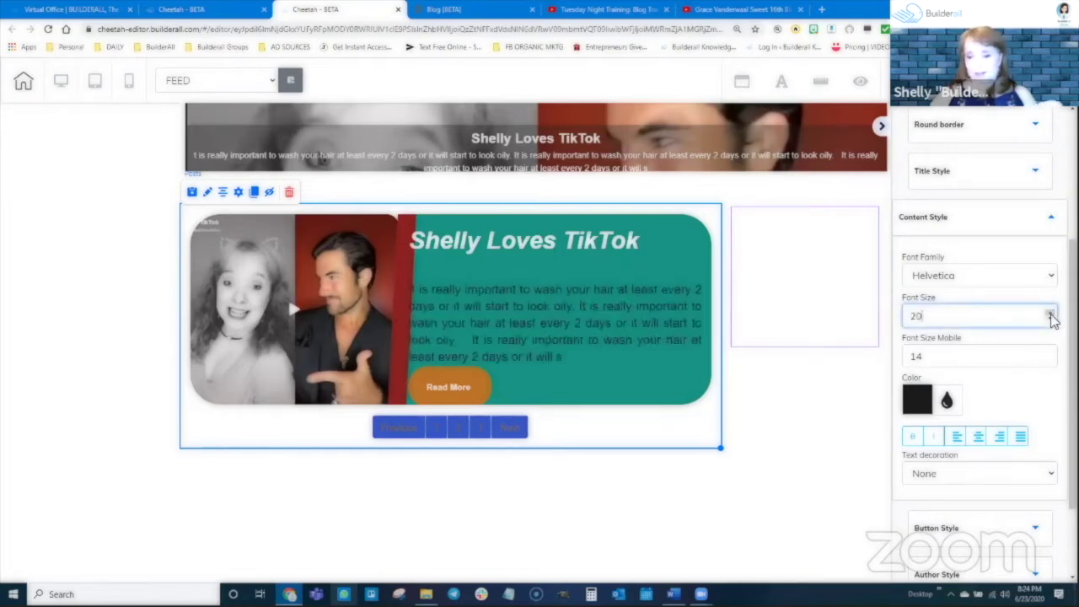
pyautogui.click(1050, 319)
pyautogui.click(1050, 320)
pyautogui.click(1051, 319)
pyautogui.click(1050, 319)
pyautogui.click(1050, 320)
pyautogui.click(1051, 319)
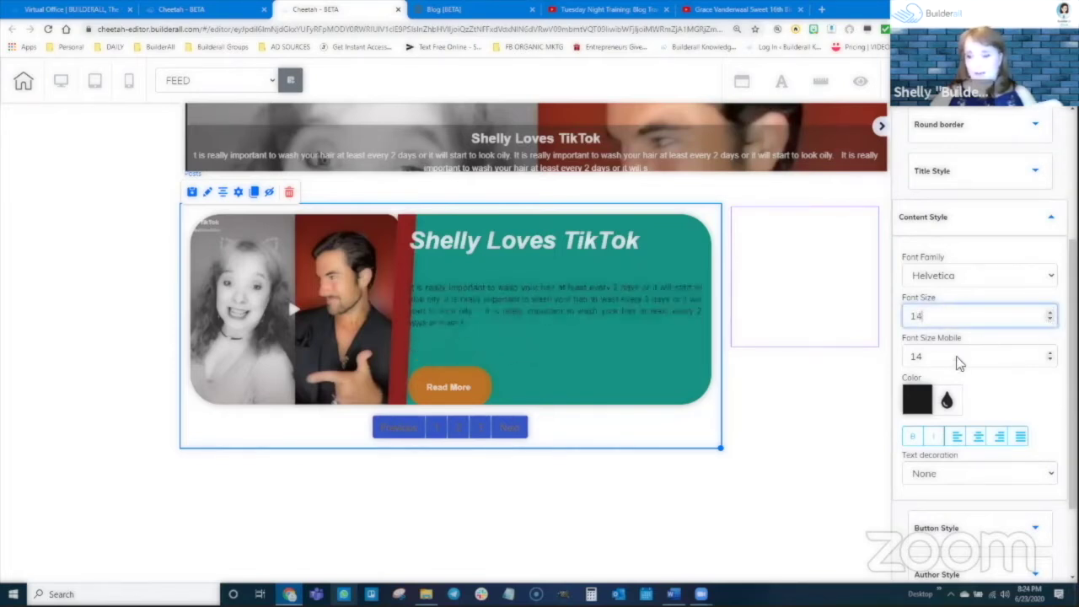
pyautogui.scroll(-1, 943, 354)
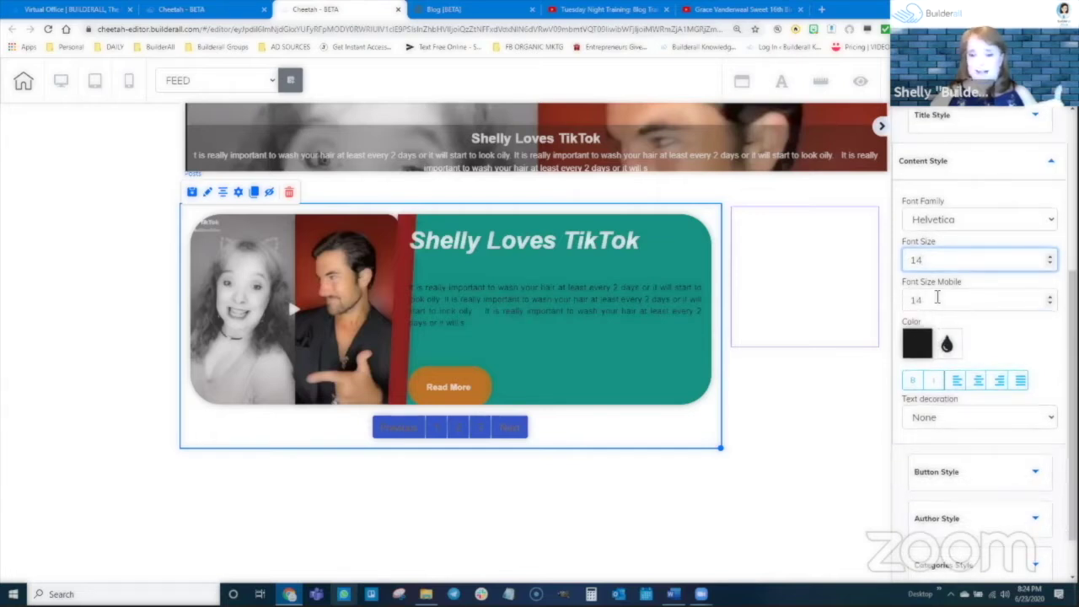
# Make the excerpt text red and toggle Bold, keeping Text decoration at None
pyautogui.click(931, 344)
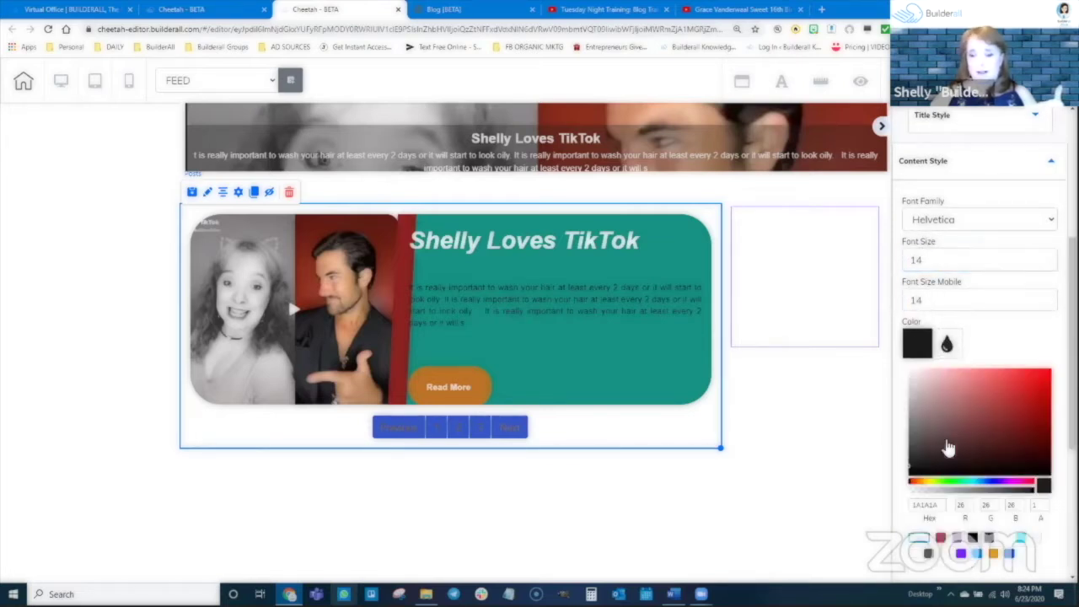
pyautogui.click(1042, 387)
pyautogui.click(944, 350)
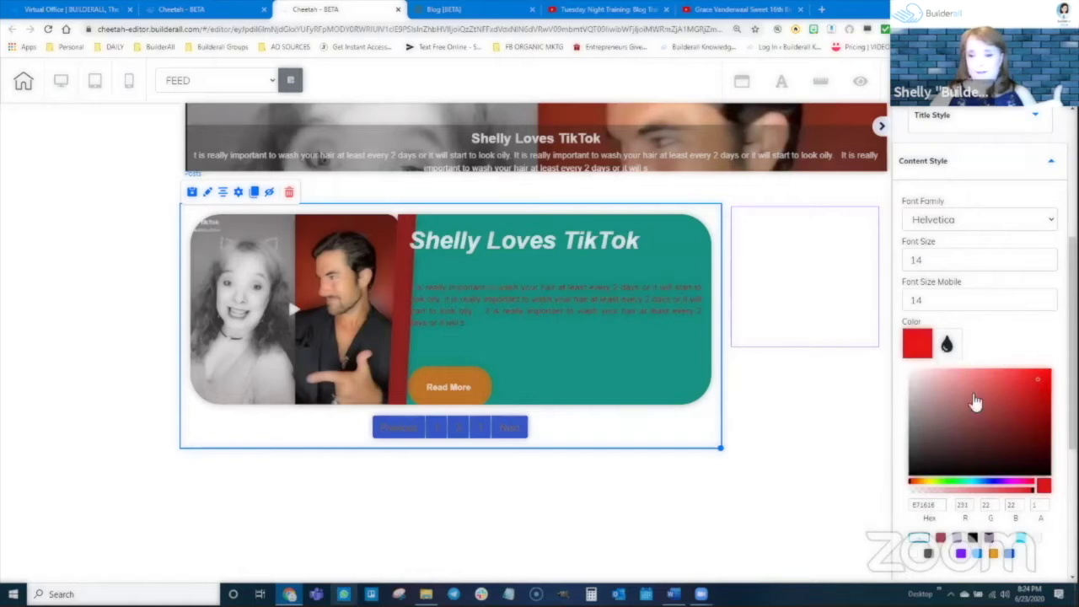
pyautogui.scroll(-1, 961, 398)
pyautogui.scroll(-1, 960, 398)
pyautogui.click(914, 328)
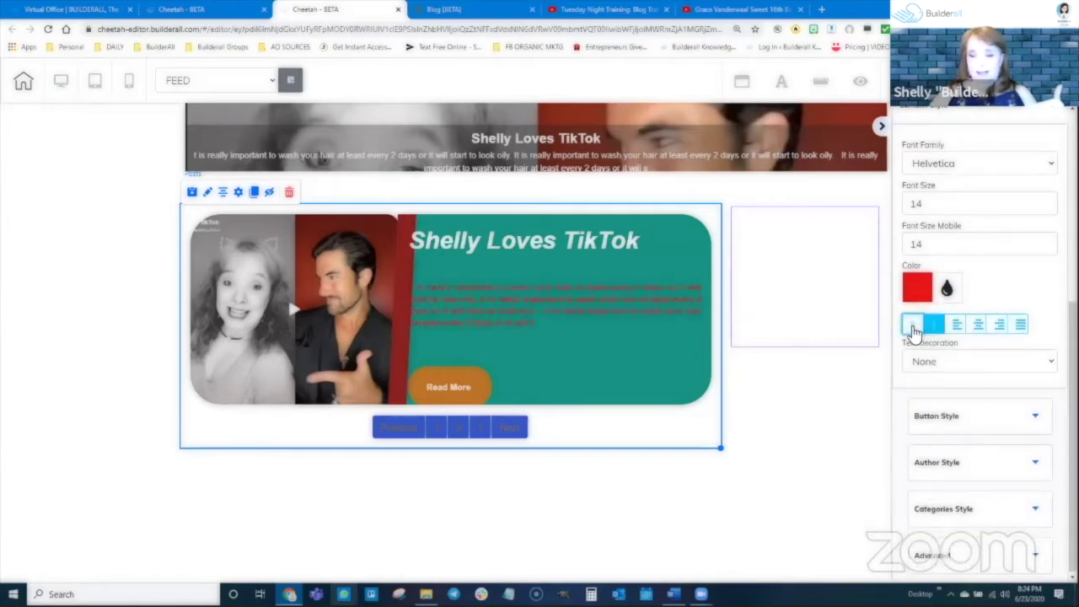
pyautogui.click(954, 364)
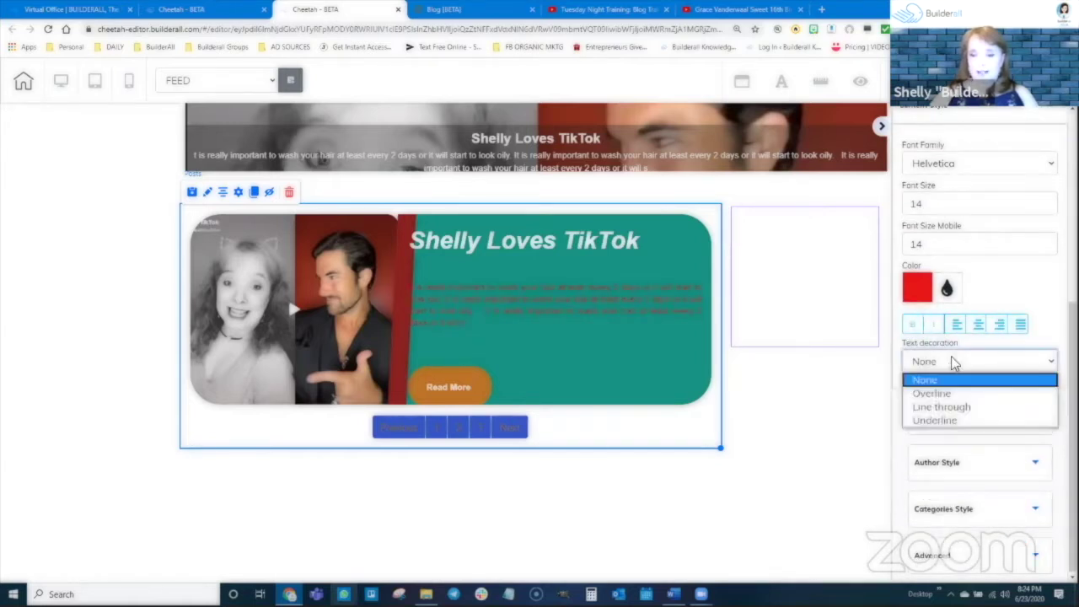
pyautogui.click(952, 363)
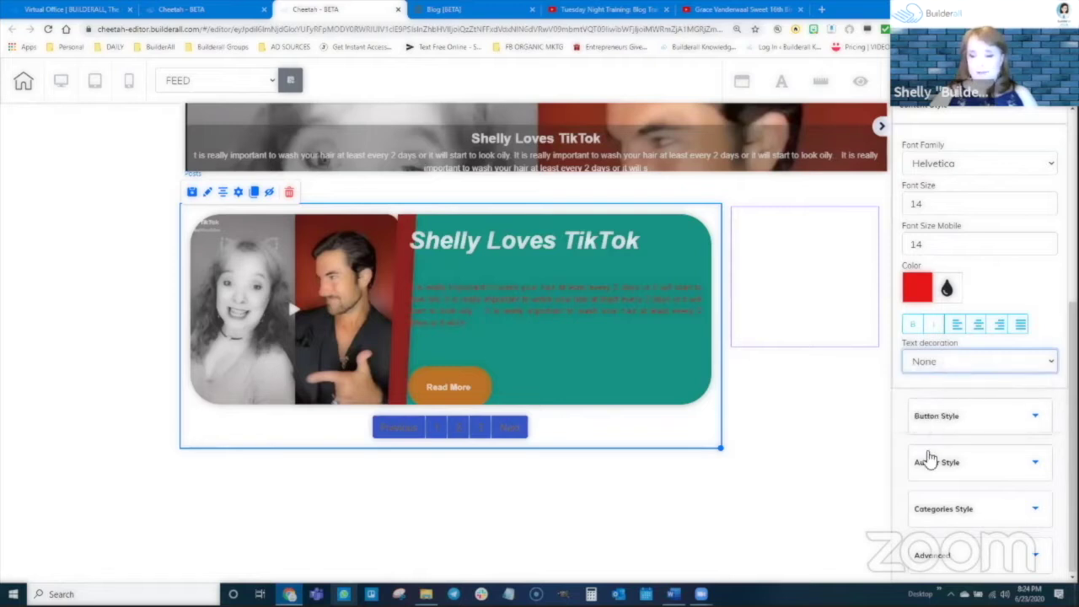
# Raise the Read More button text to size 19 and make it red
pyautogui.click(973, 417)
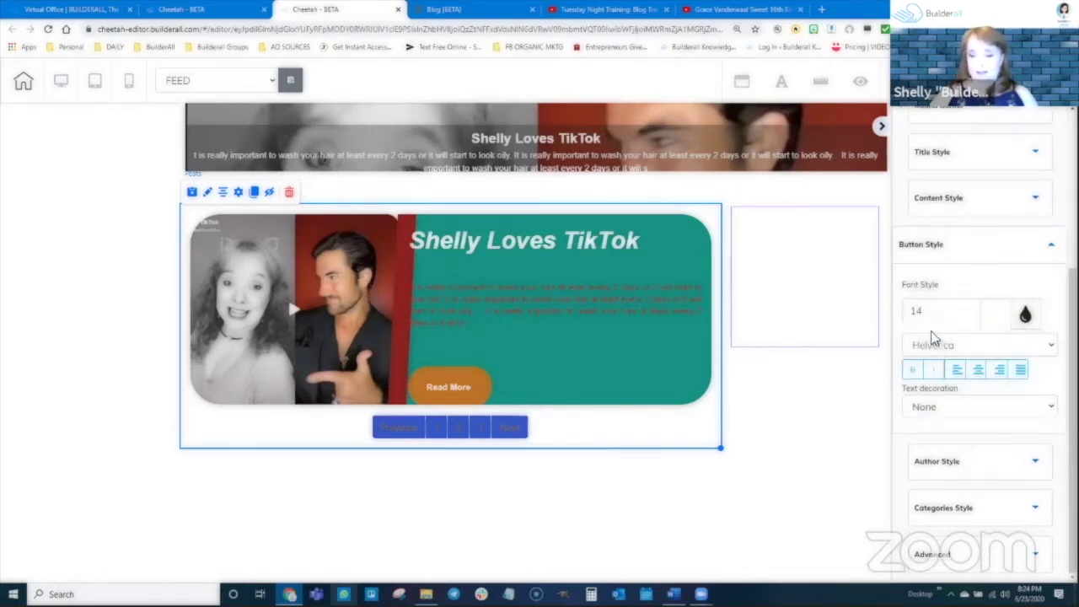
pyautogui.click(973, 310)
pyautogui.click(974, 310)
pyautogui.click(1025, 313)
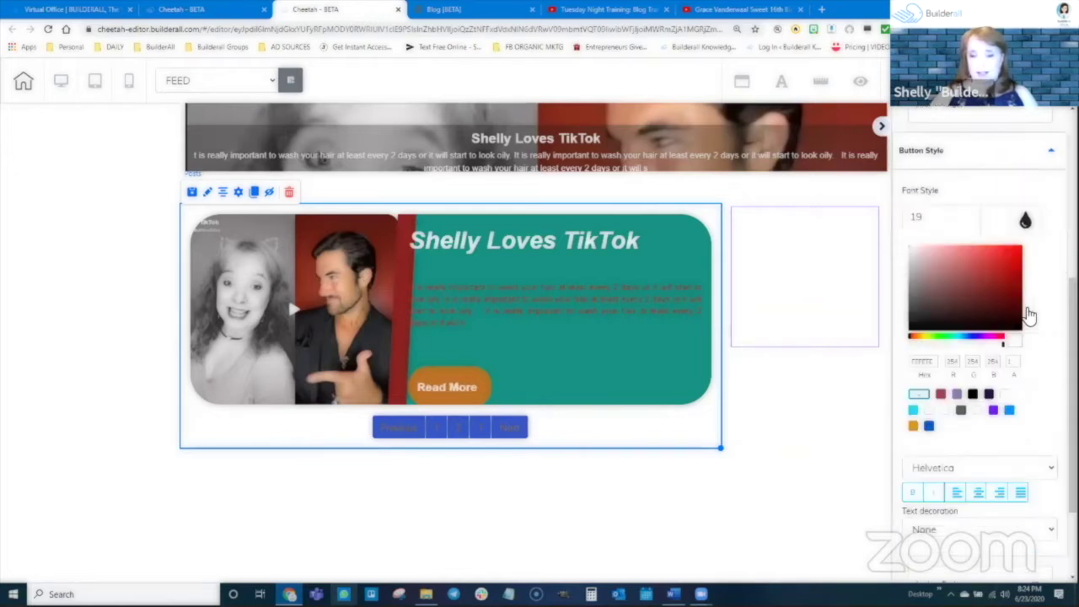
pyautogui.click(1015, 267)
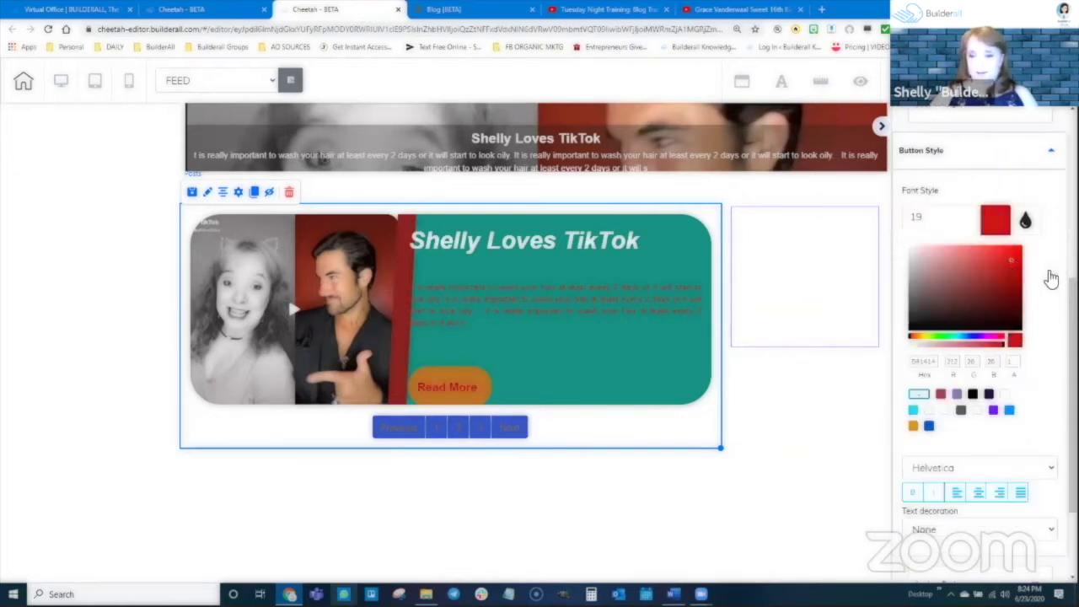
pyautogui.click(1025, 220)
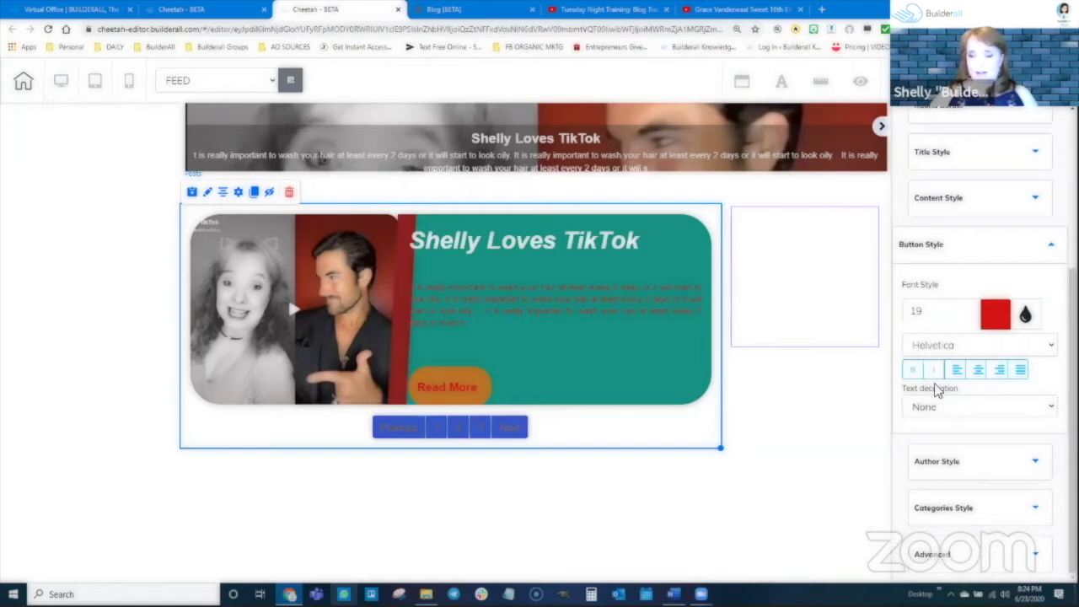
# Set the Read More button font to Muli Black and make it bold
pyautogui.click(950, 344)
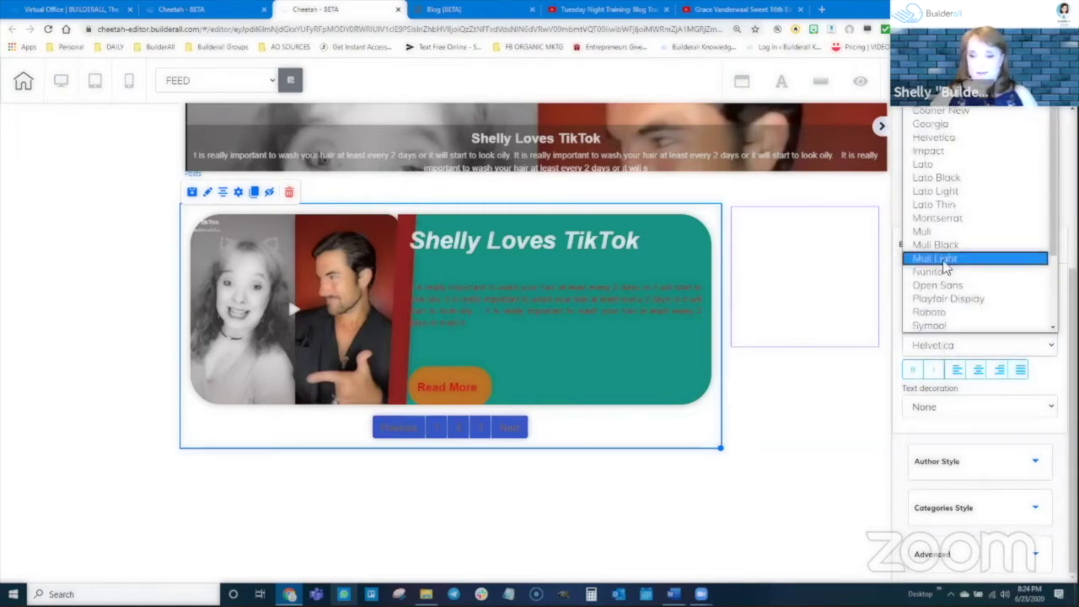
pyautogui.click(936, 245)
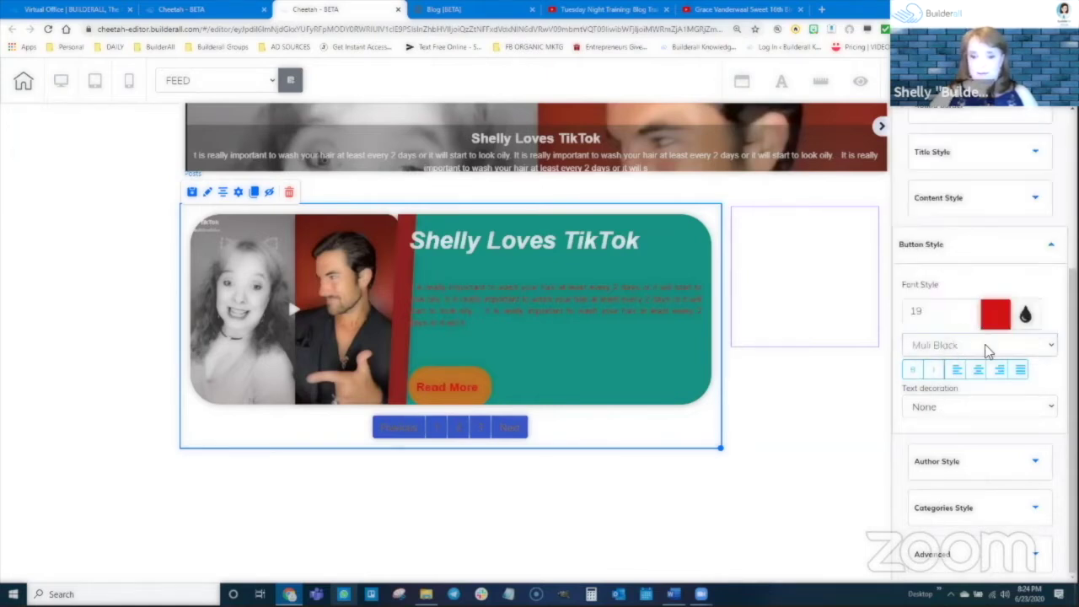
pyautogui.click(912, 369)
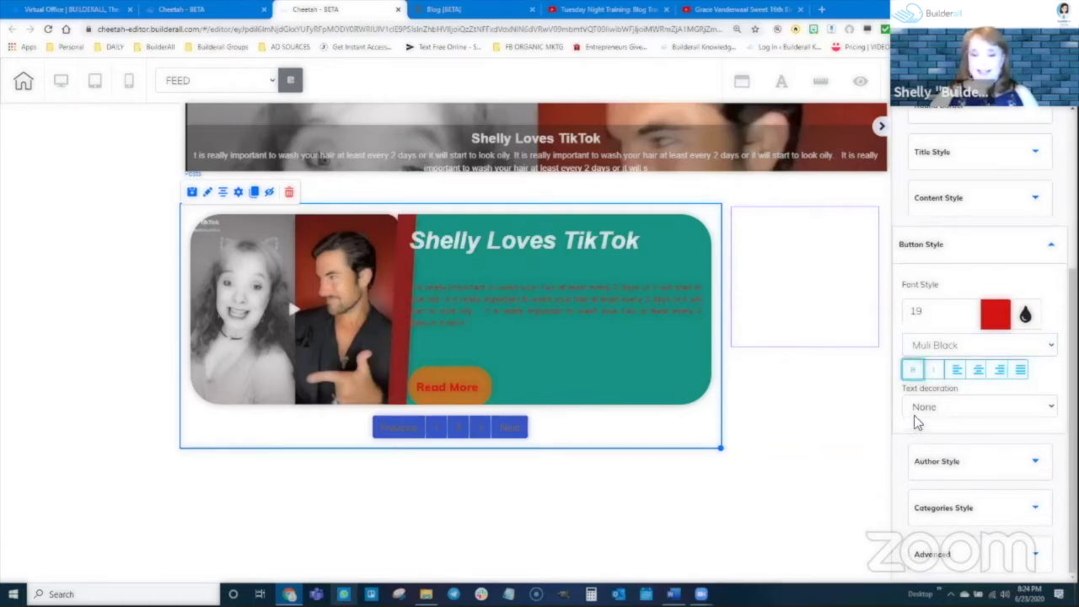
pyautogui.click(978, 461)
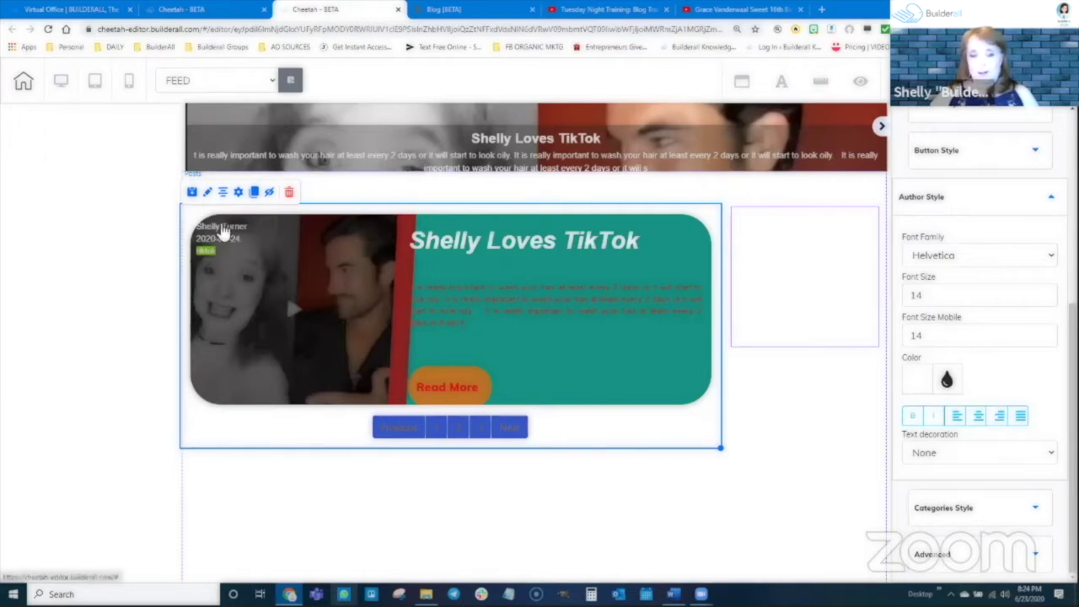
# Expand the Author Style, Categories Style and Advanced sections of the posts feed settings
pyautogui.scroll(2, 944, 279)
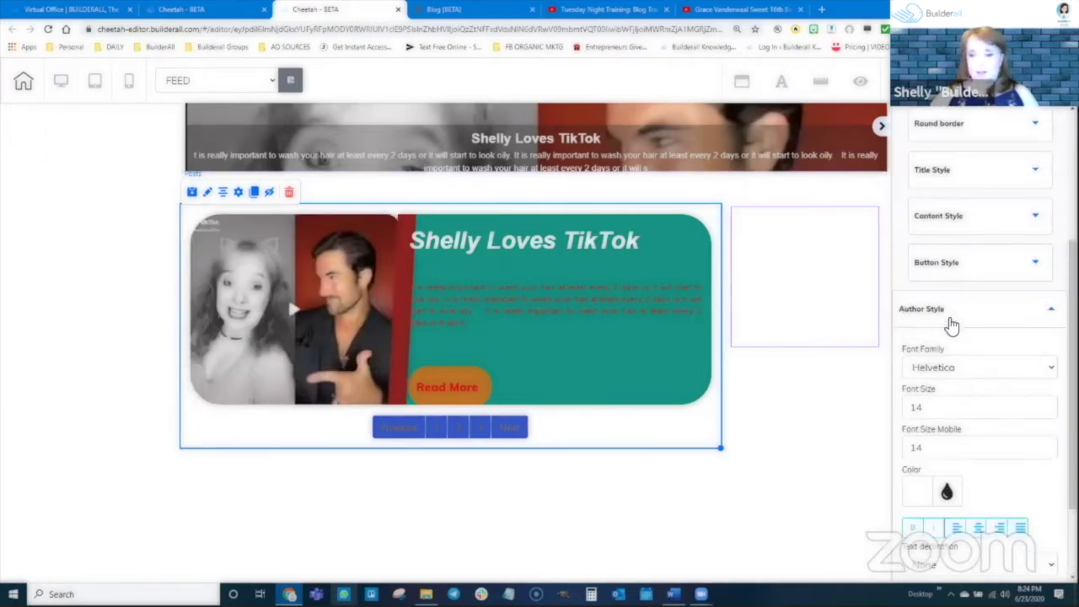
pyautogui.scroll(-2, 948, 319)
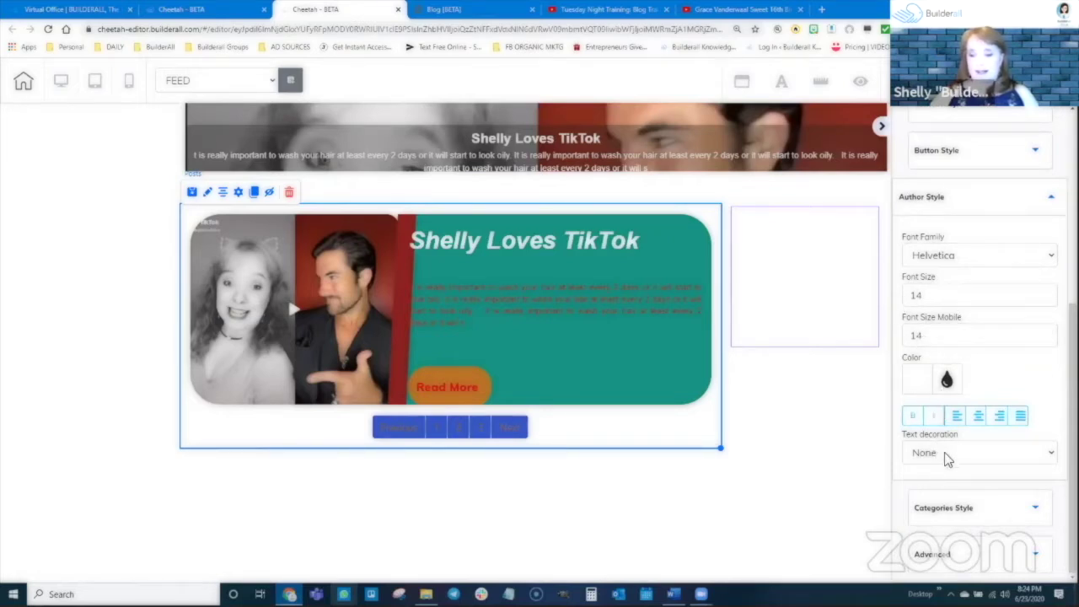
pyautogui.click(976, 508)
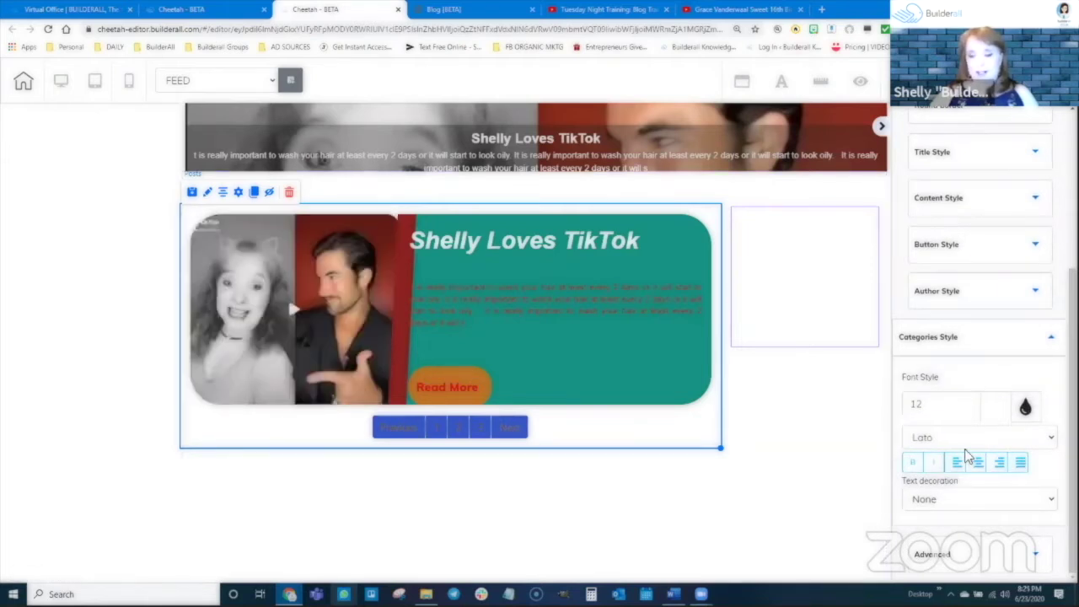
pyautogui.click(1030, 556)
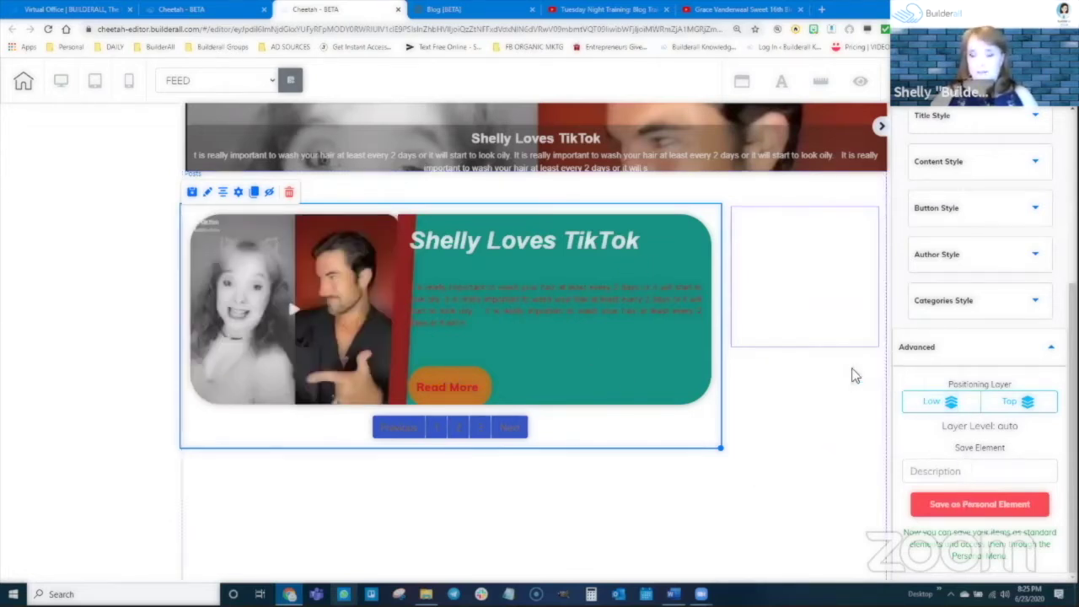
pyautogui.scroll(4, 965, 328)
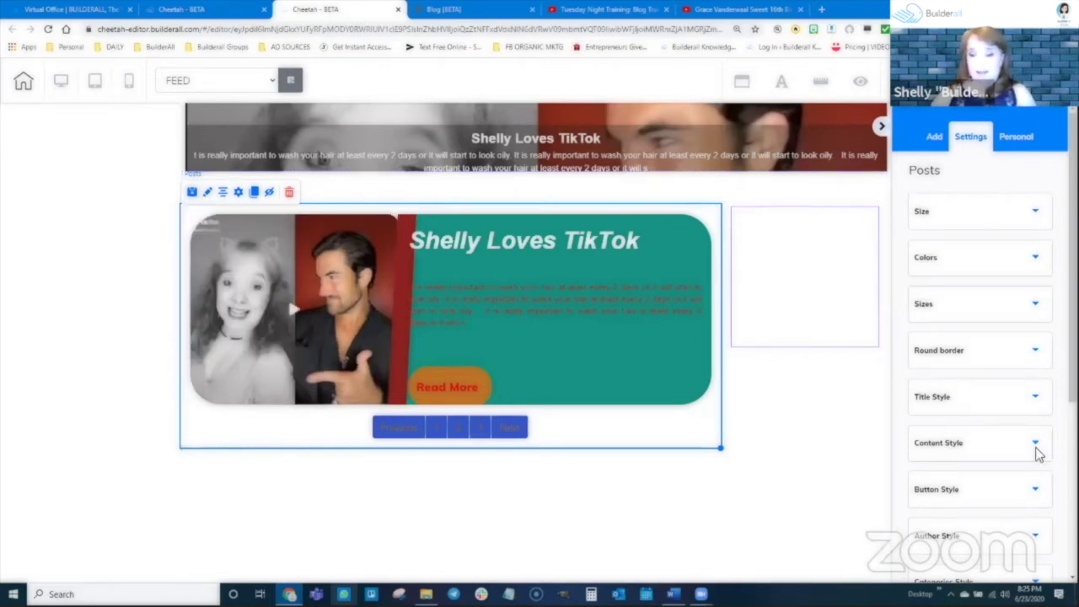
pyautogui.scroll(-4, 1036, 446)
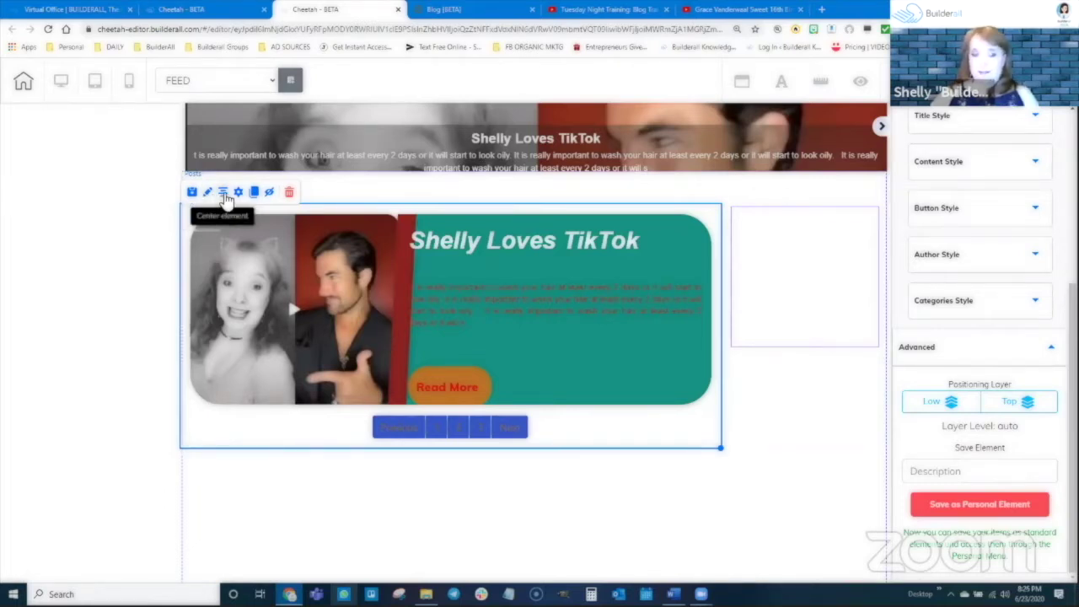
pyautogui.click(224, 194)
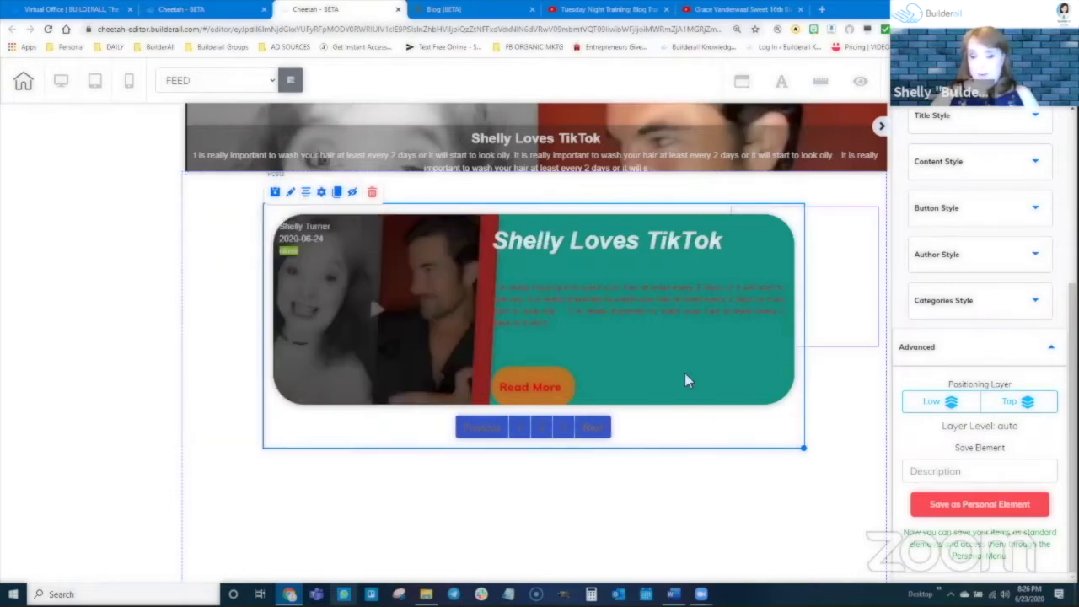
pyautogui.moveTo(766, 426); pyautogui.dragTo(692, 419)
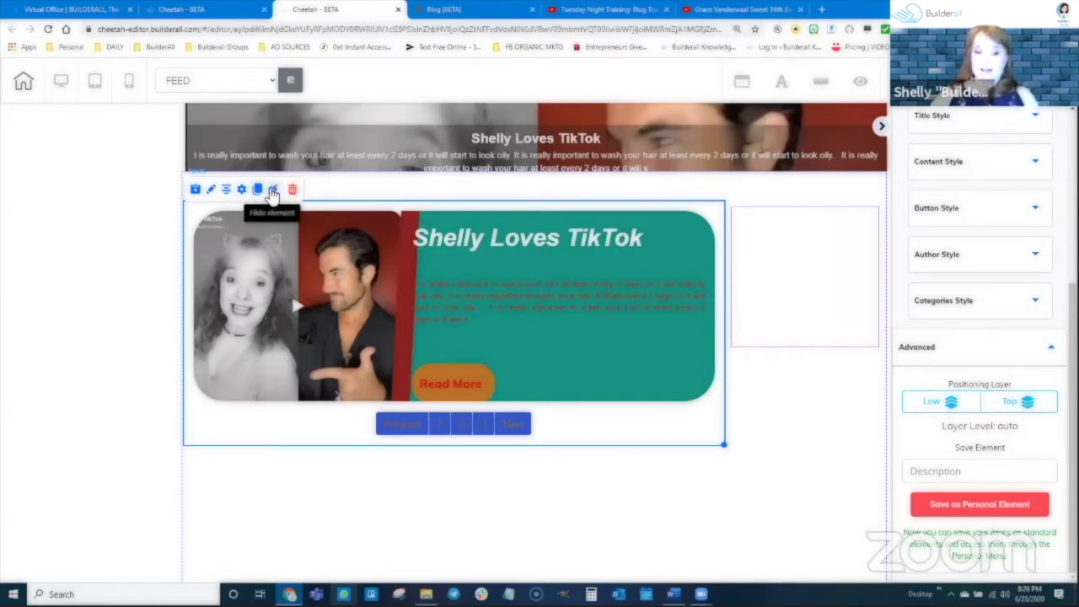
# Hide the Posts feed, unhide it from Hidden Elements, and collapse the settings panel
pyautogui.click(273, 192)
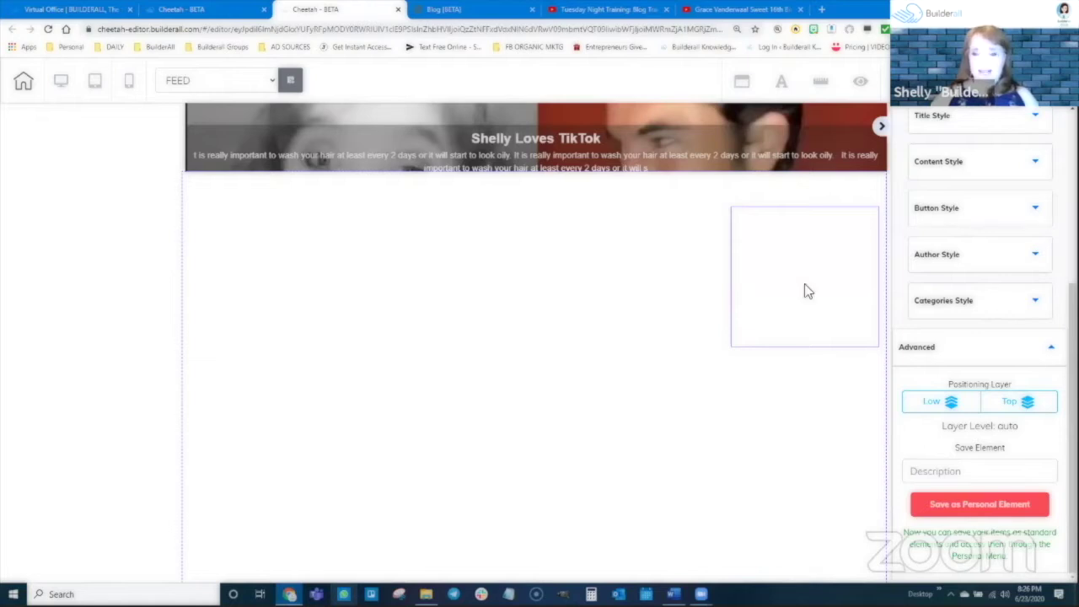
pyautogui.click(857, 86)
pyautogui.click(750, 172)
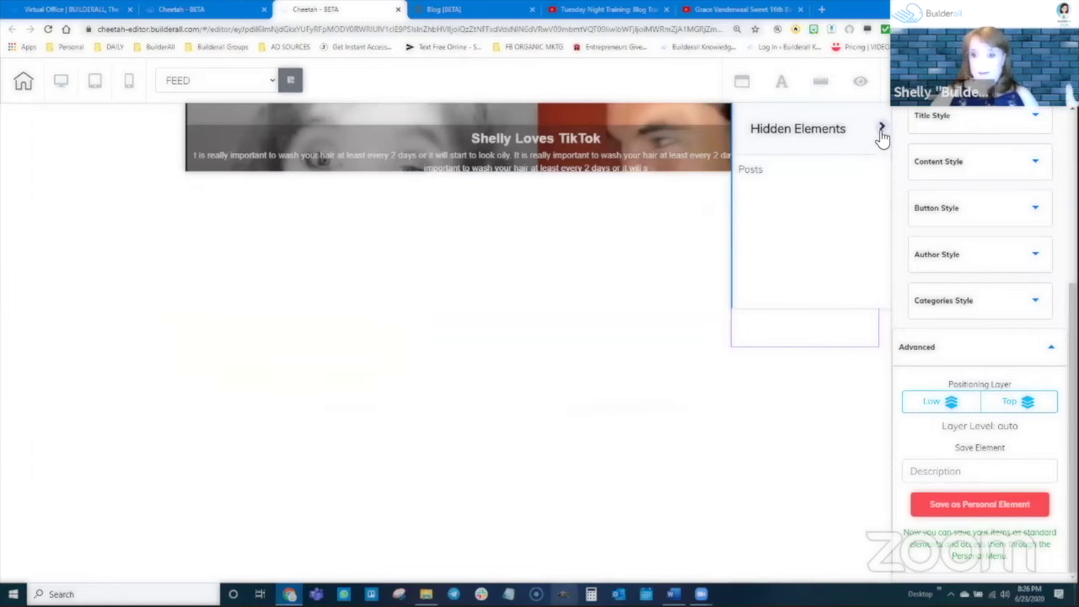
pyautogui.click(881, 128)
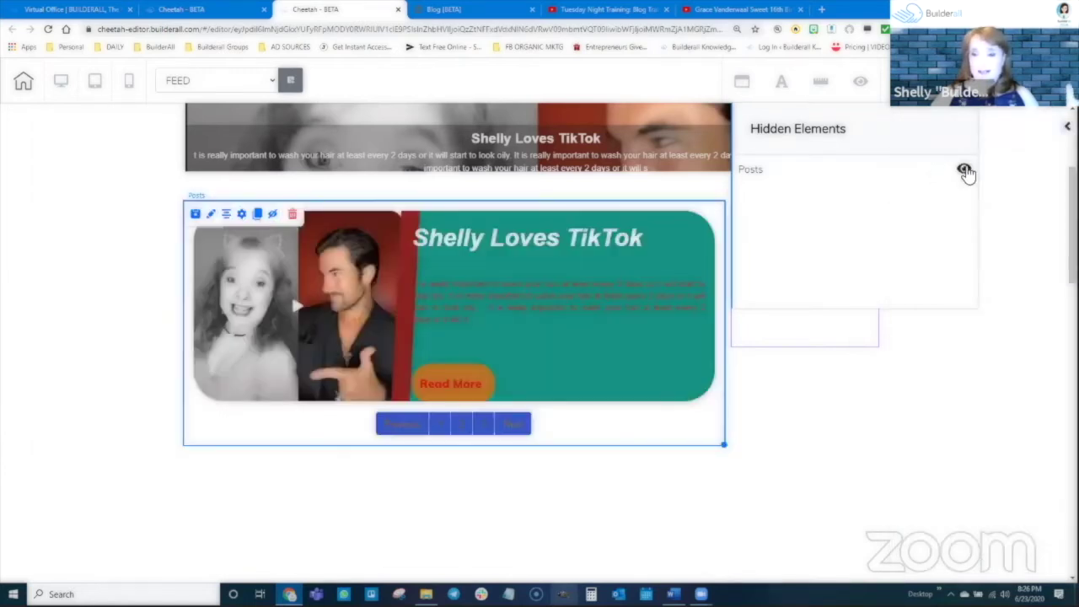
pyautogui.click(965, 170)
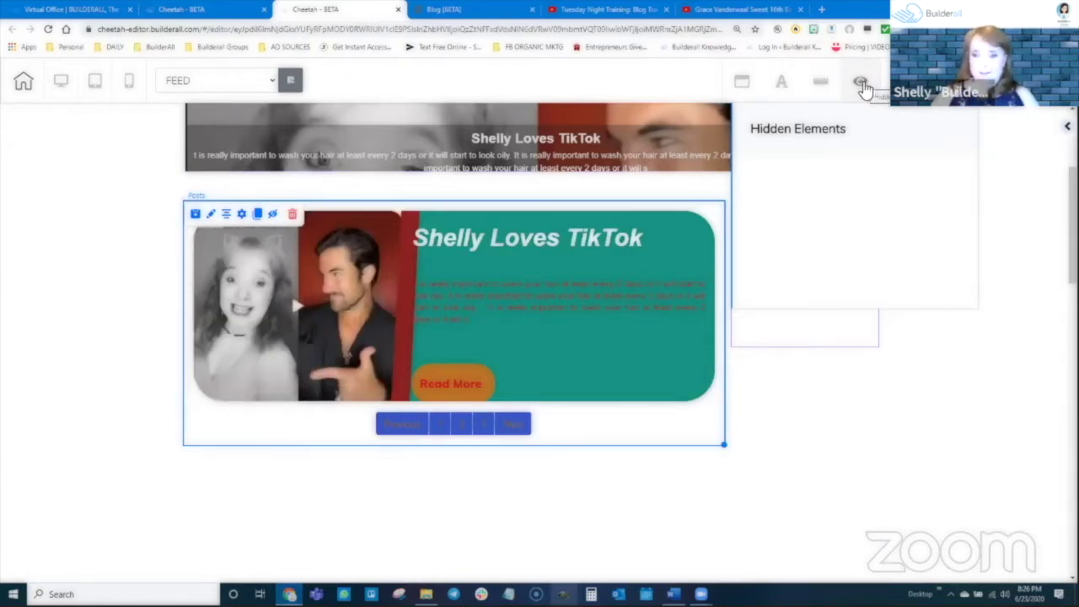
pyautogui.click(798, 369)
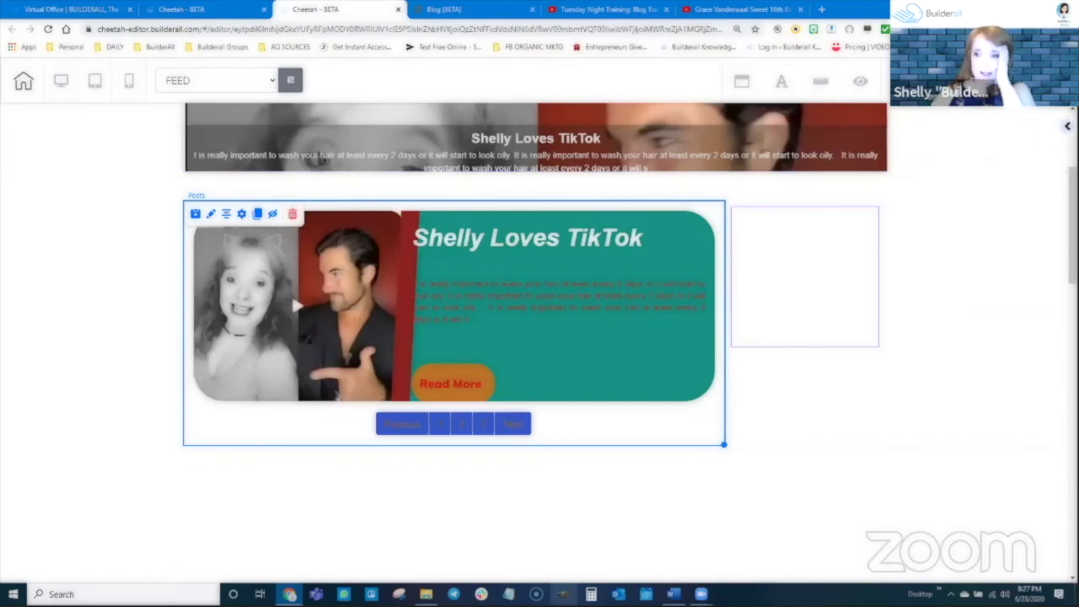
# Return to the full Add Element list and select the Blog FeedNews tile
pyautogui.click(1068, 126)
pyautogui.scroll(4, 976, 180)
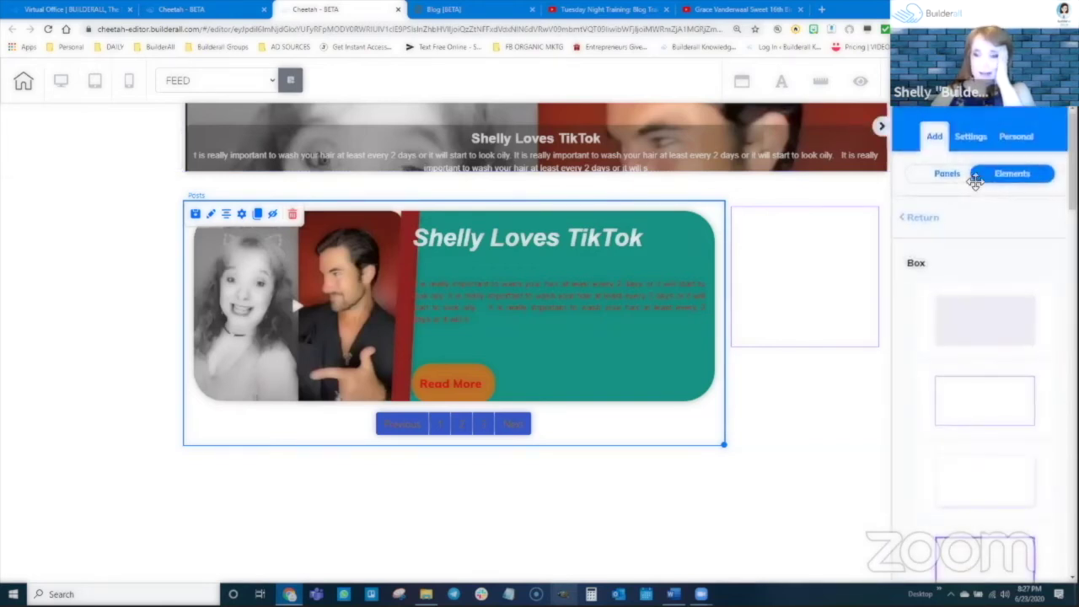
pyautogui.click(1011, 173)
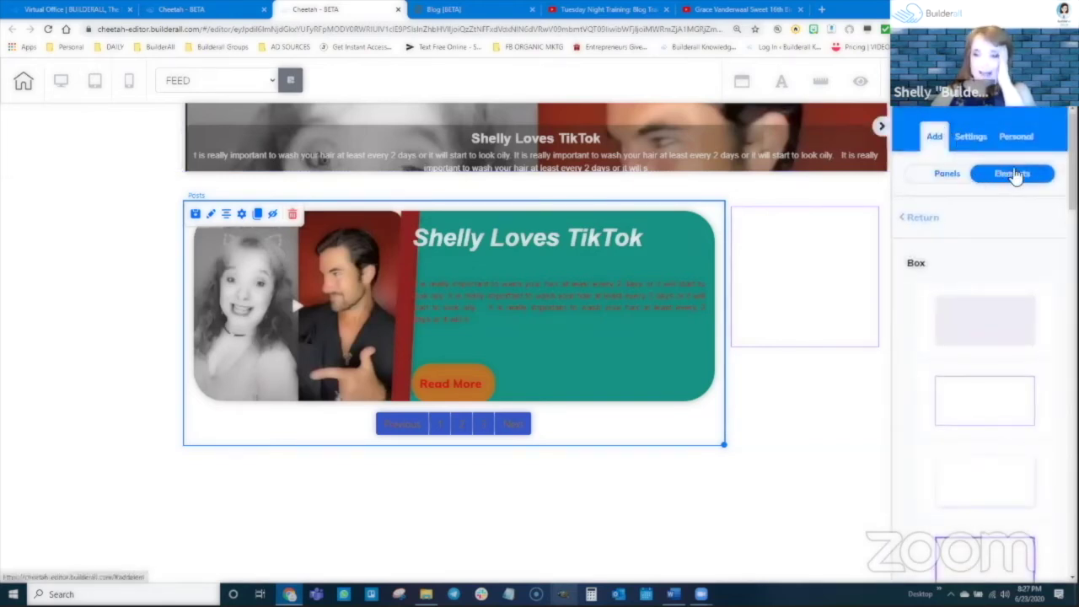
pyautogui.click(917, 224)
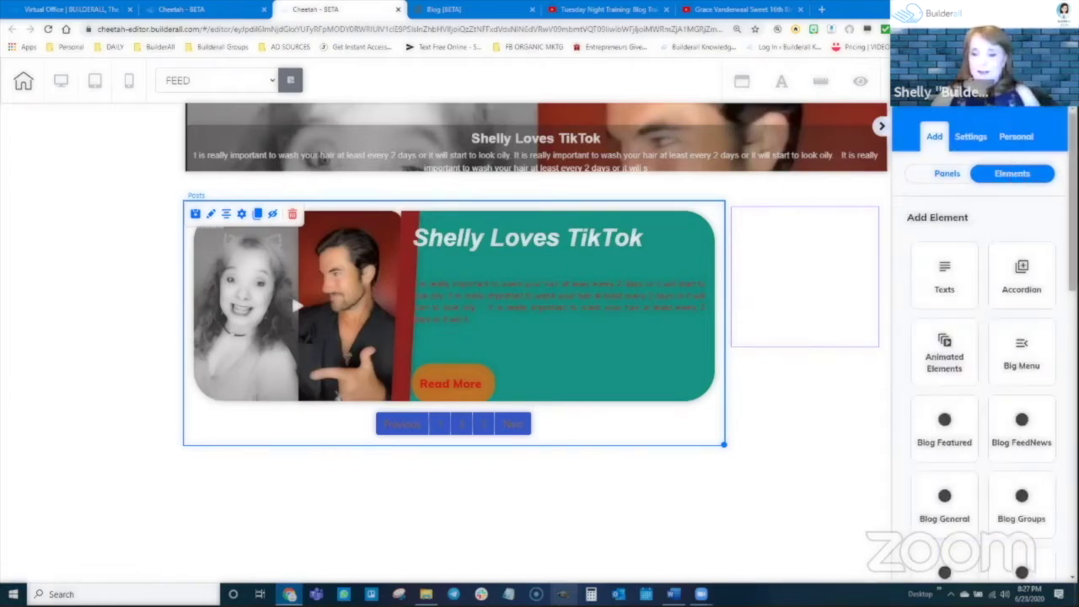
pyautogui.scroll(-5, 980, 431)
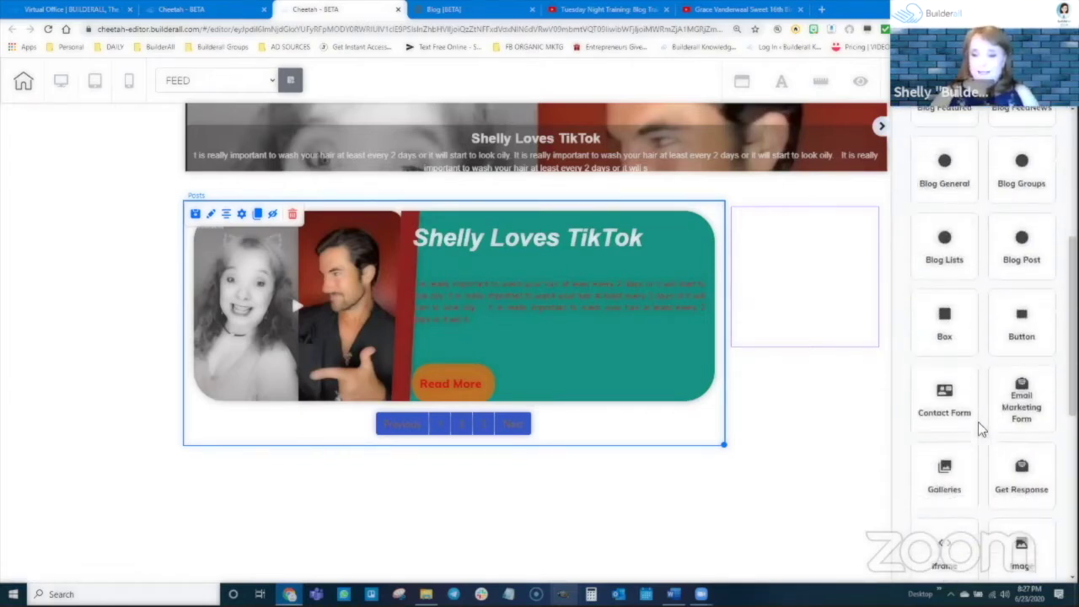
pyautogui.scroll(2, 1010, 313)
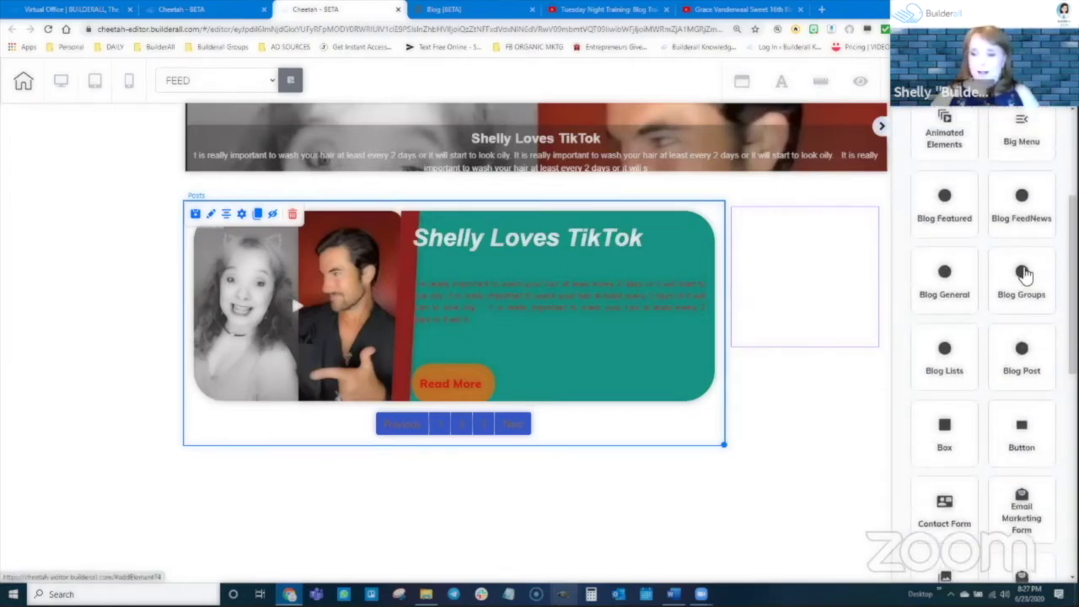
pyautogui.click(1022, 215)
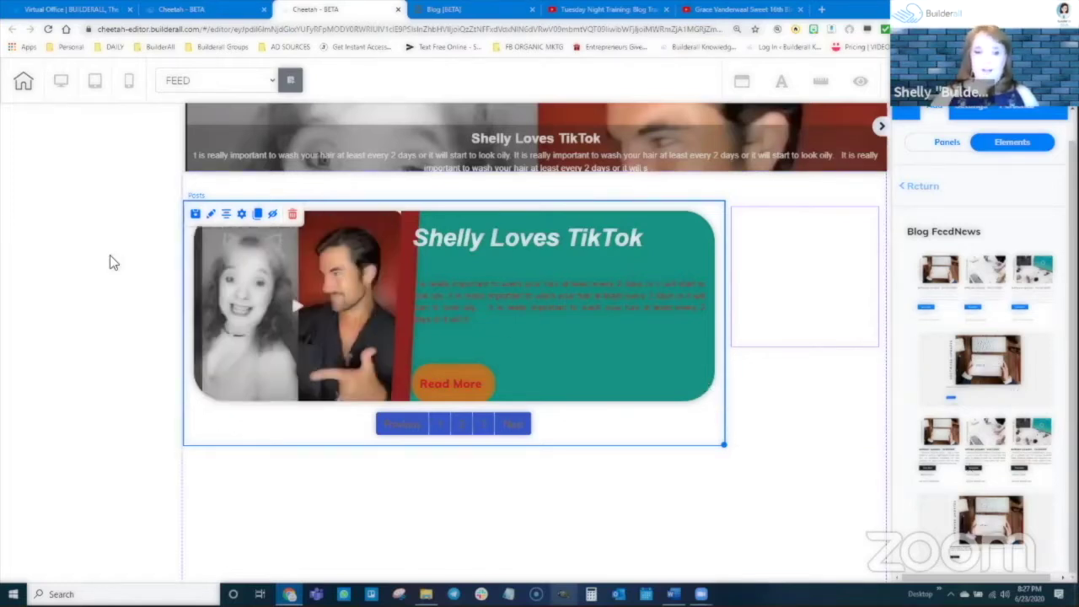
# Keep the blog feed on the 'list' theme and close its settings
pyautogui.click(242, 215)
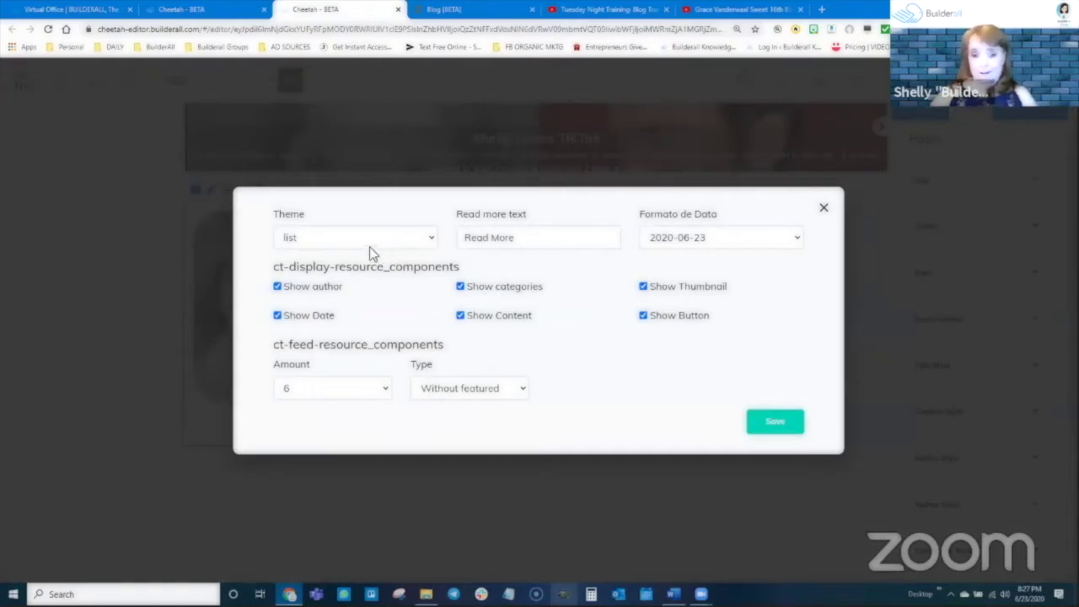
pyautogui.click(293, 234)
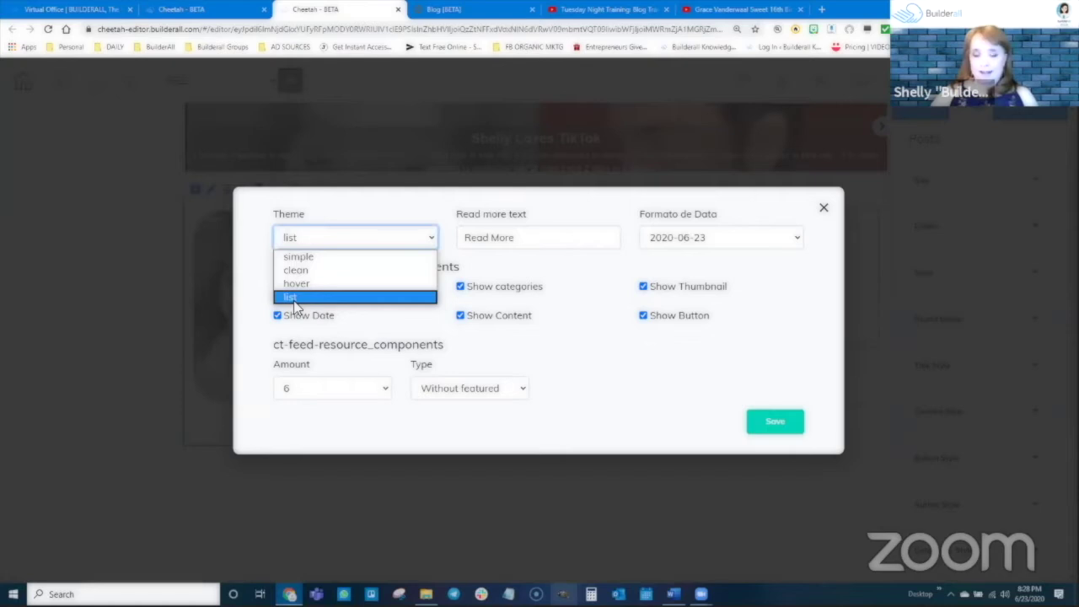
pyautogui.click(294, 300)
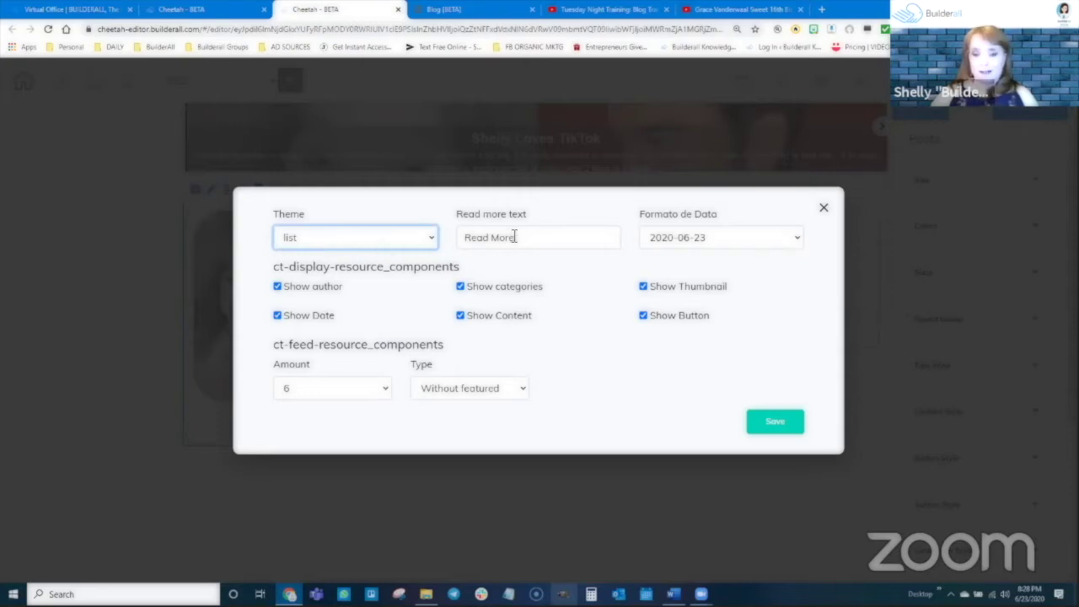
pyautogui.click(824, 209)
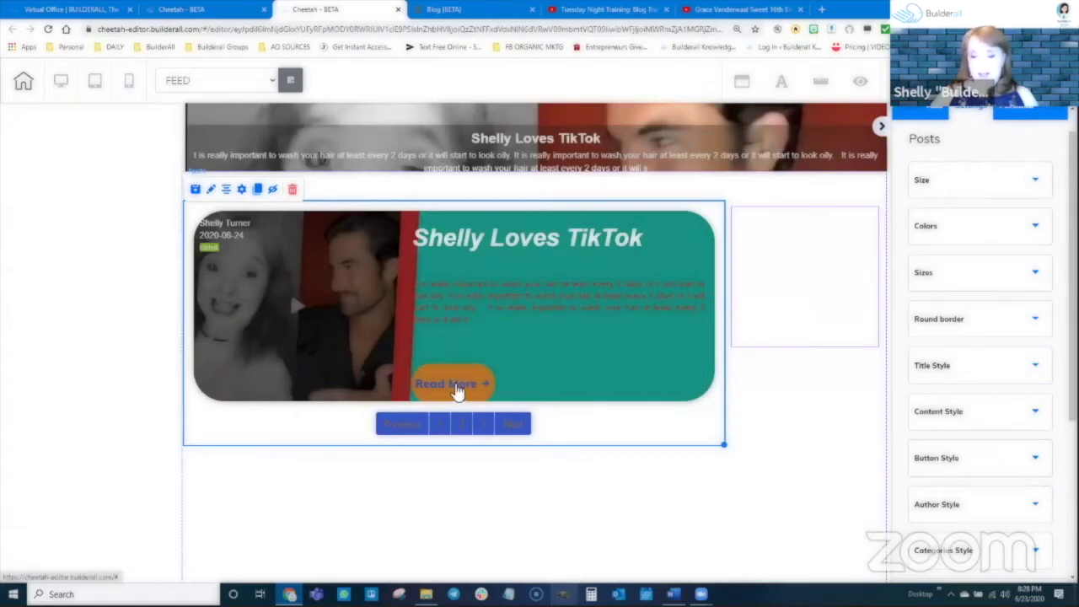
# Replace the read-more button text with 'See Entire Article' and save
pyautogui.doubleClick(573, 349)
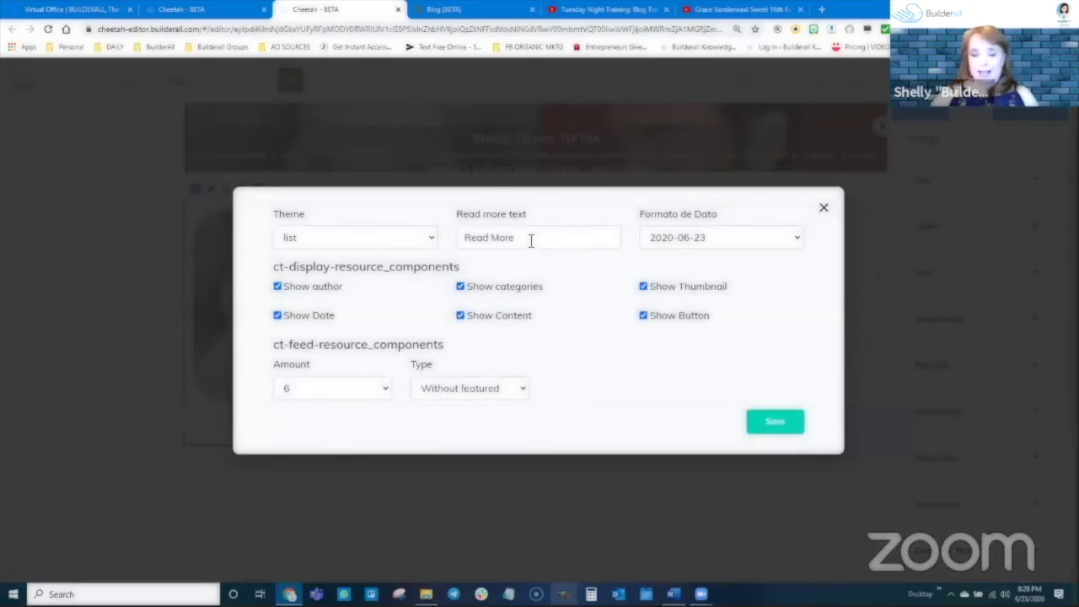
pyautogui.moveTo(530, 239); pyautogui.dragTo(455, 253)
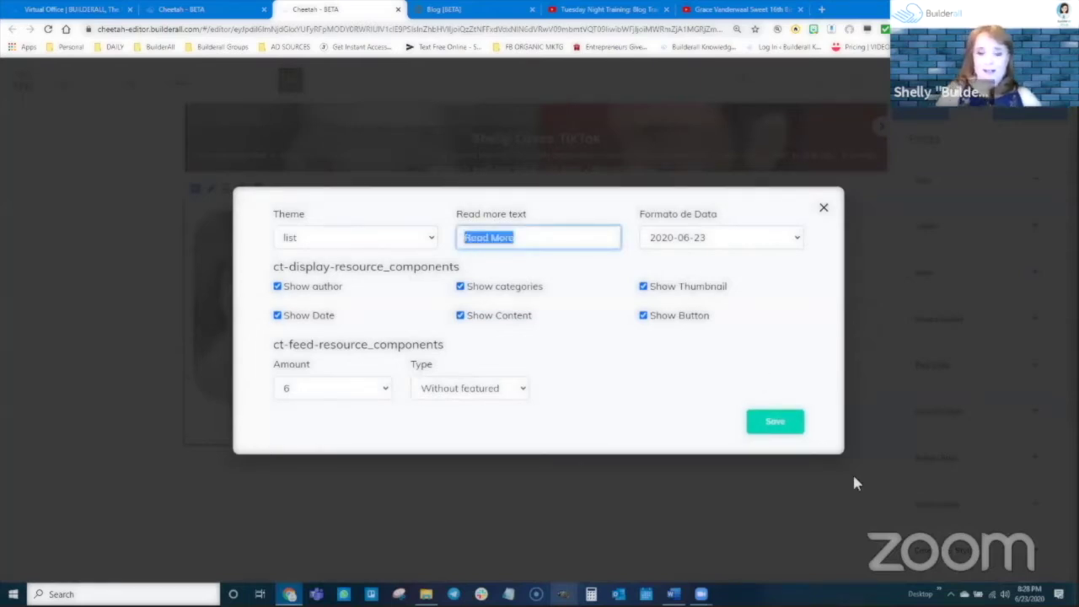
pyautogui.write('See Ent')
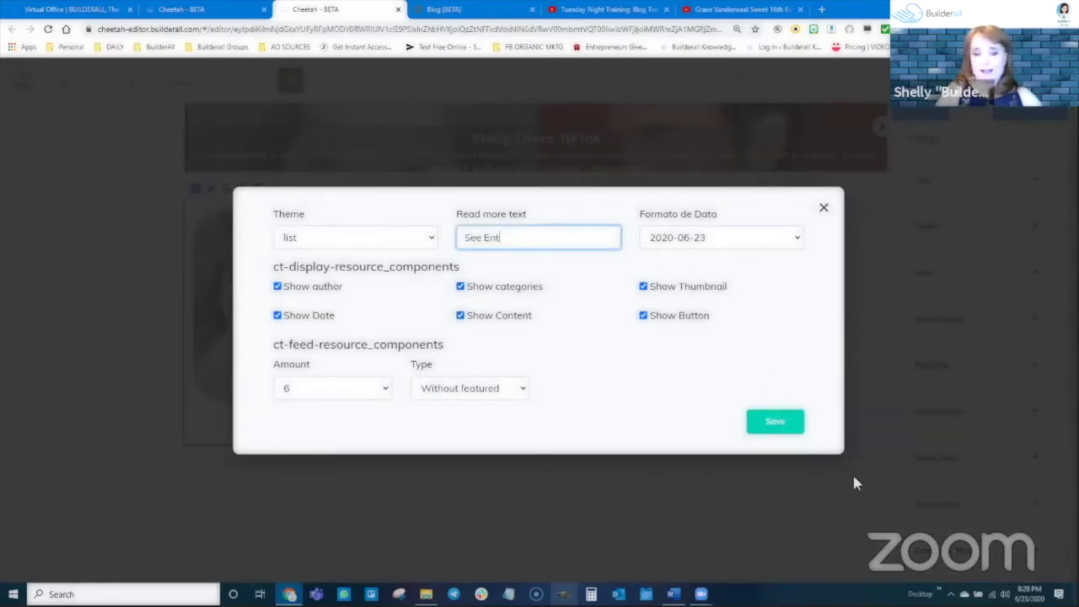
pyautogui.write('ire Blog')
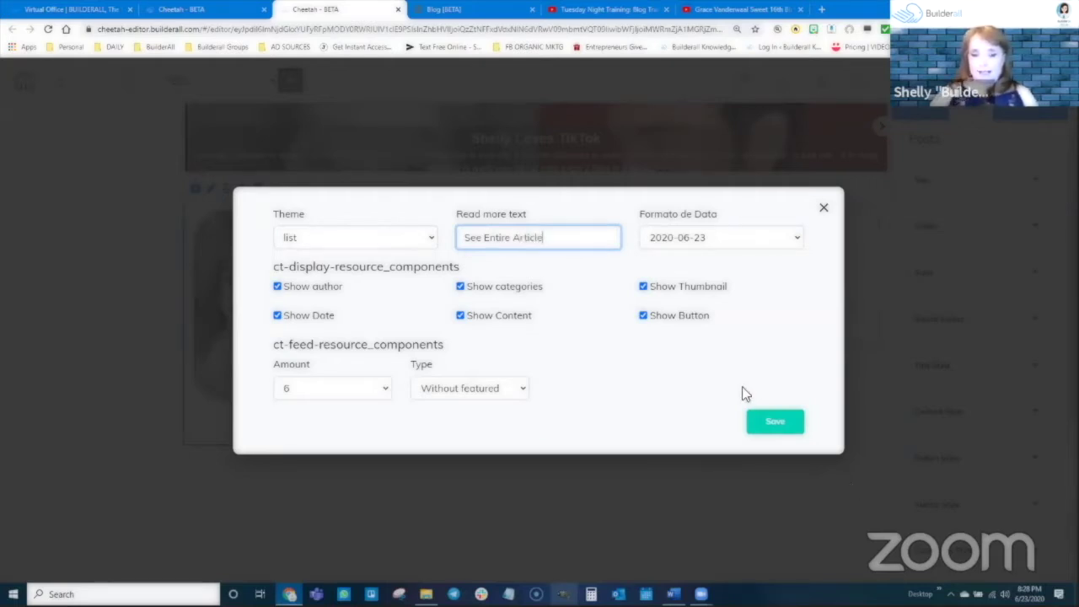
pyautogui.click(763, 420)
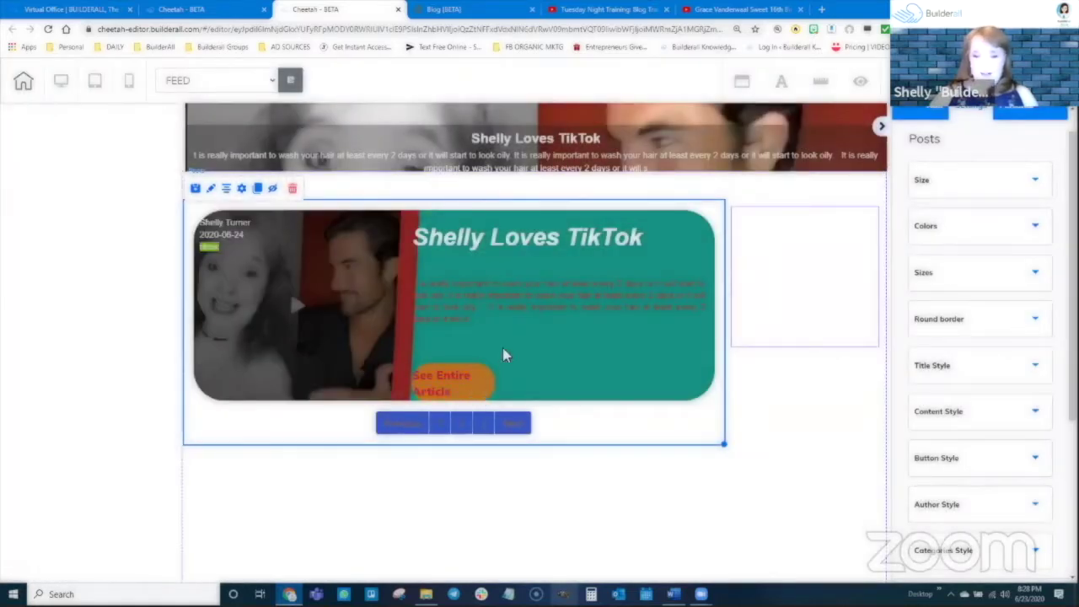
# Widen the read-more button from 134 to 229 in Sizes so its text fits one line
pyautogui.scroll(-1, 968, 353)
pyautogui.click(968, 352)
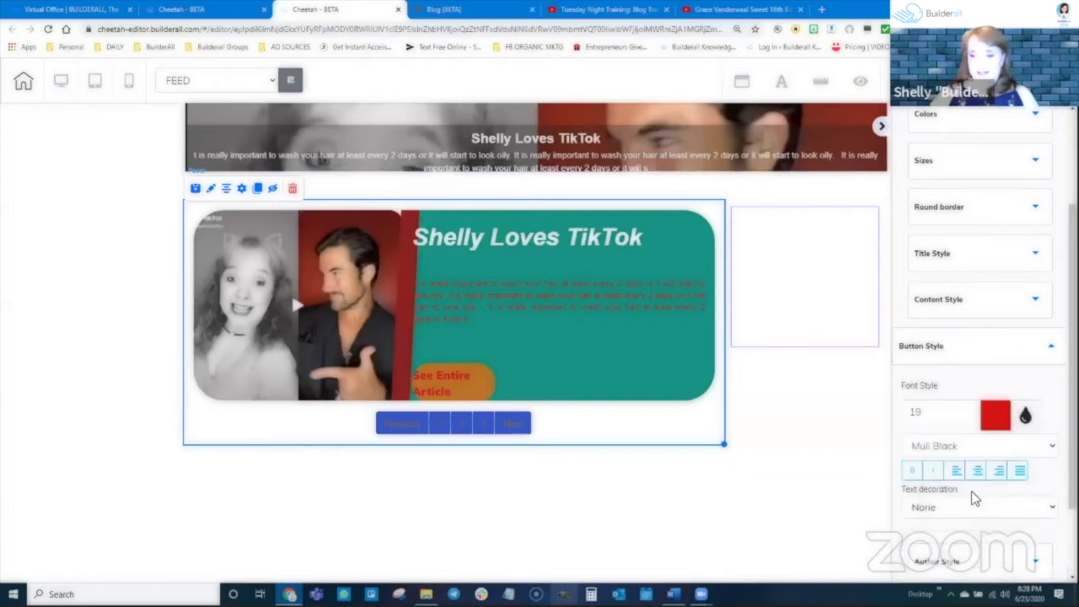
pyautogui.scroll(-1, 970, 460)
pyautogui.scroll(4, 938, 378)
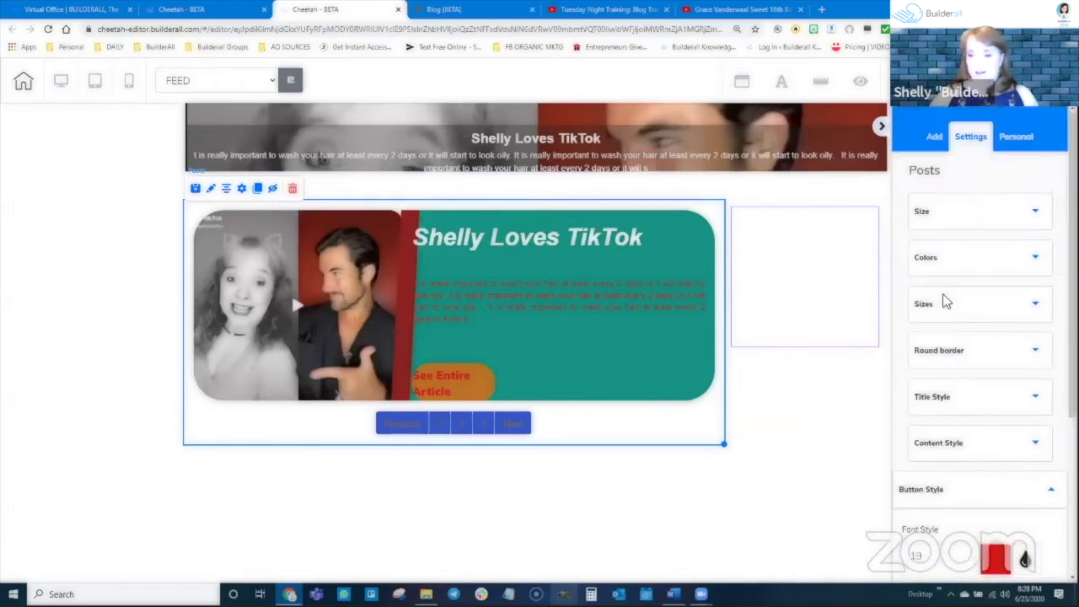
pyautogui.click(950, 306)
pyautogui.scroll(-4, 963, 440)
pyautogui.scroll(-2, 962, 427)
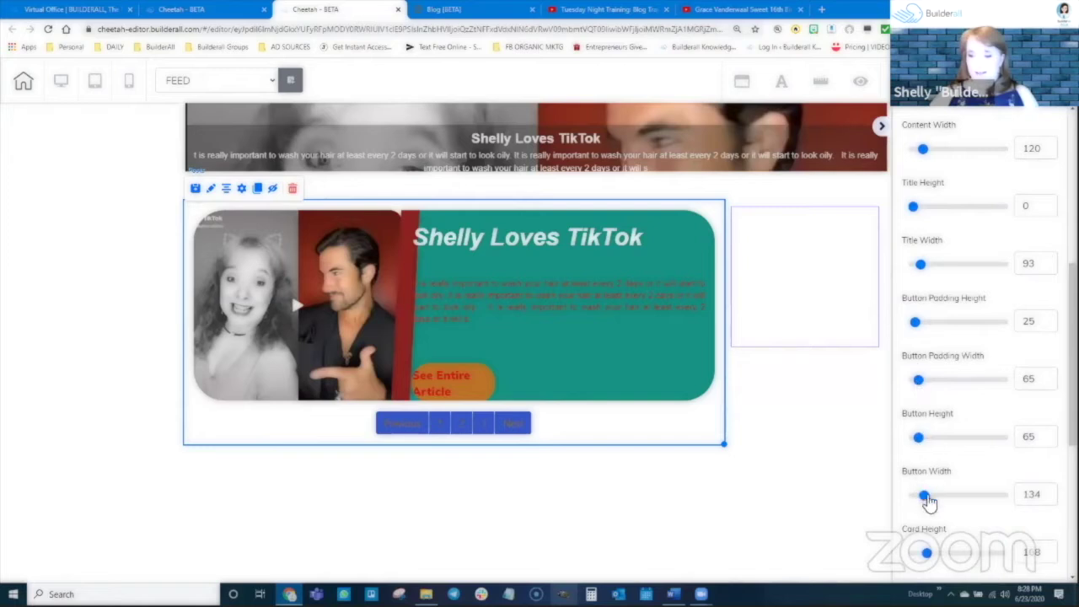
pyautogui.moveTo(924, 497)
pyautogui.mouseDown()
pyautogui.moveTo(961, 500)
pyautogui.moveTo(932, 499)
pyautogui.mouseUp()
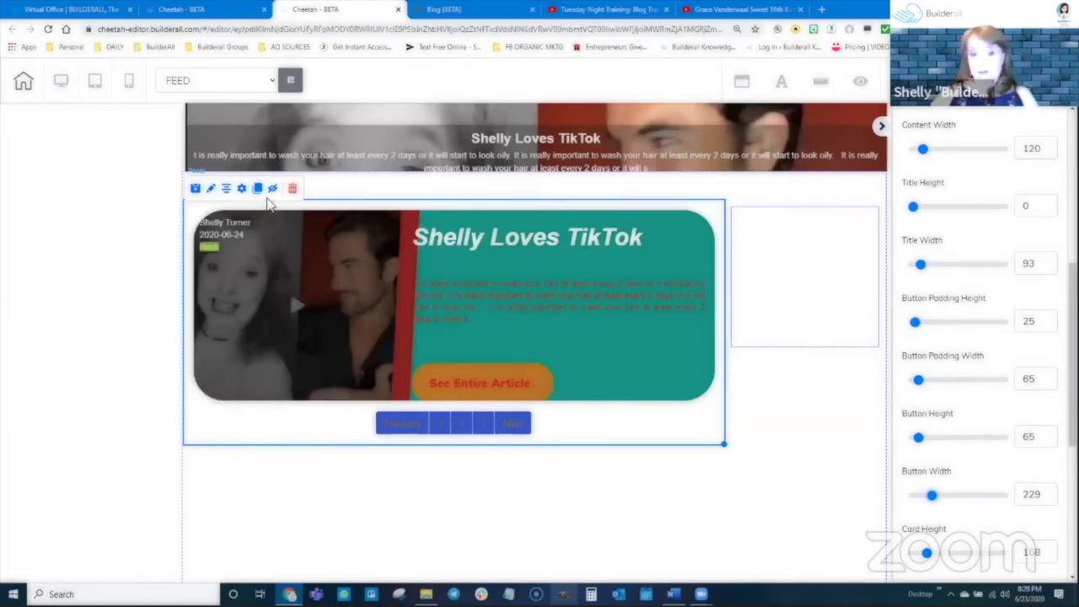
pyautogui.click(242, 189)
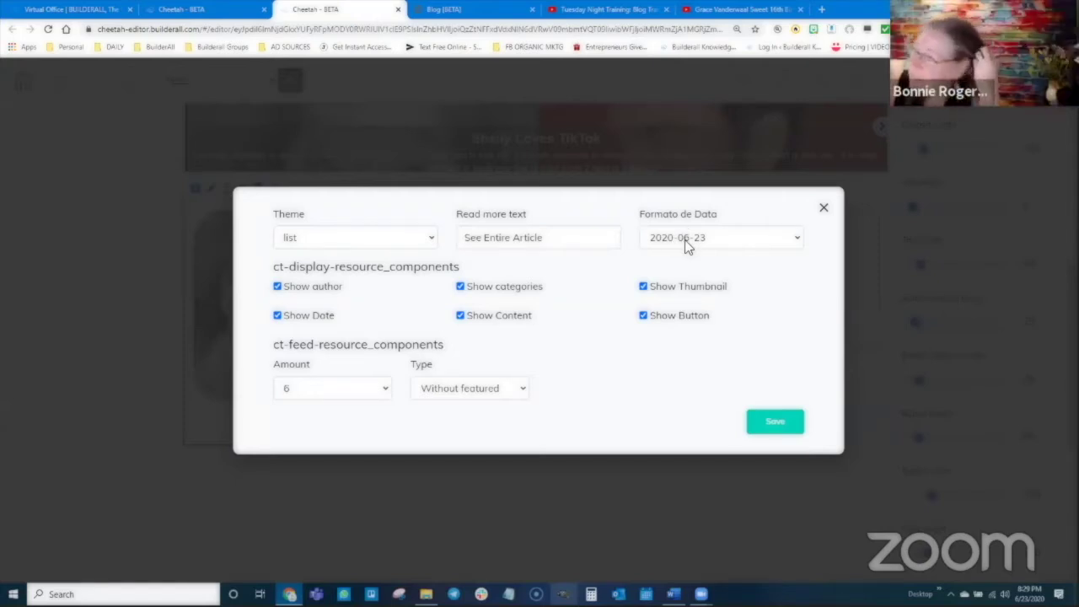
# Set the feed date format to 06/23/2020 and amount to 15, keep 'Without featured', and save
pyautogui.click(684, 244)
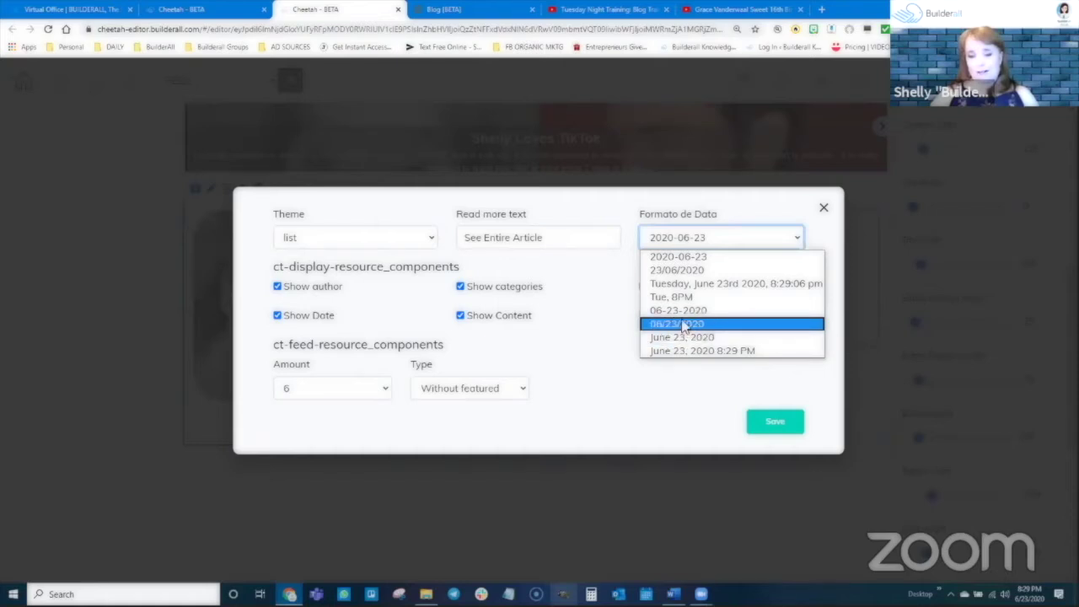
pyautogui.click(685, 323)
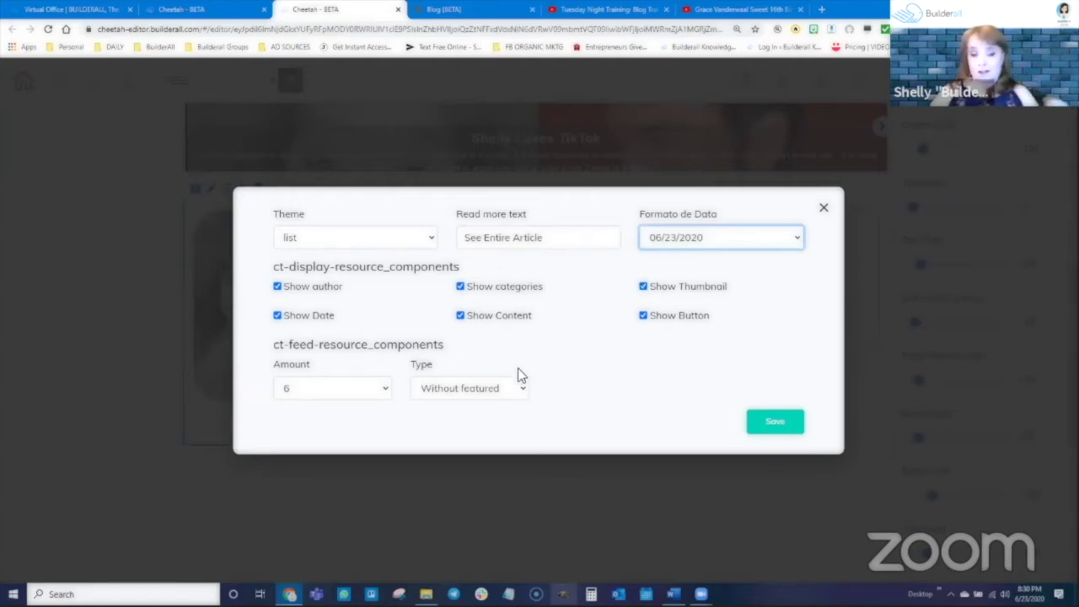
pyautogui.click(305, 389)
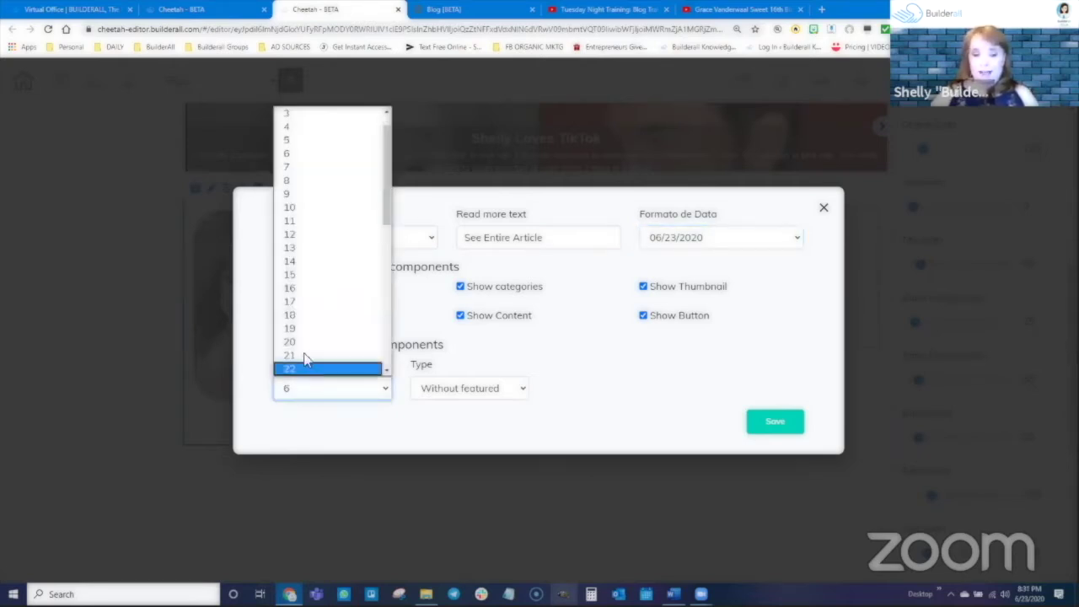
pyautogui.click(309, 290)
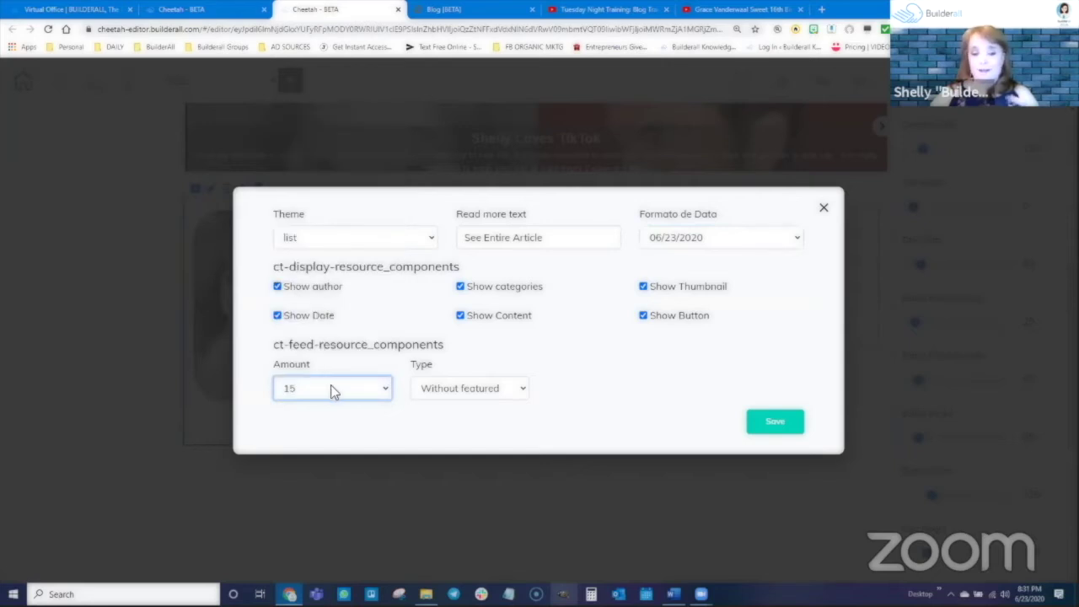
pyautogui.click(462, 390)
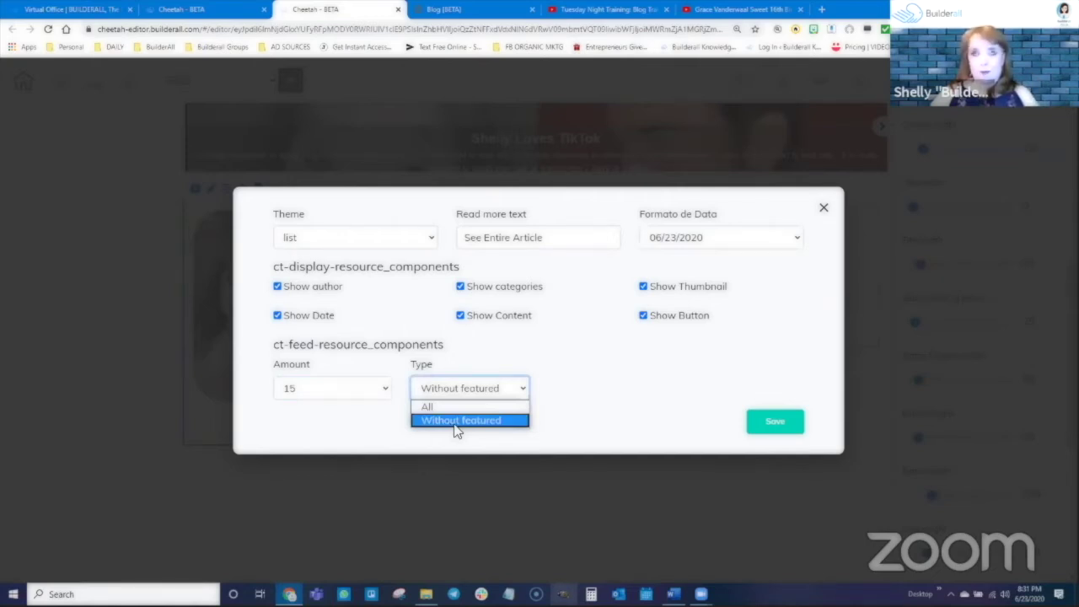
pyautogui.click(567, 397)
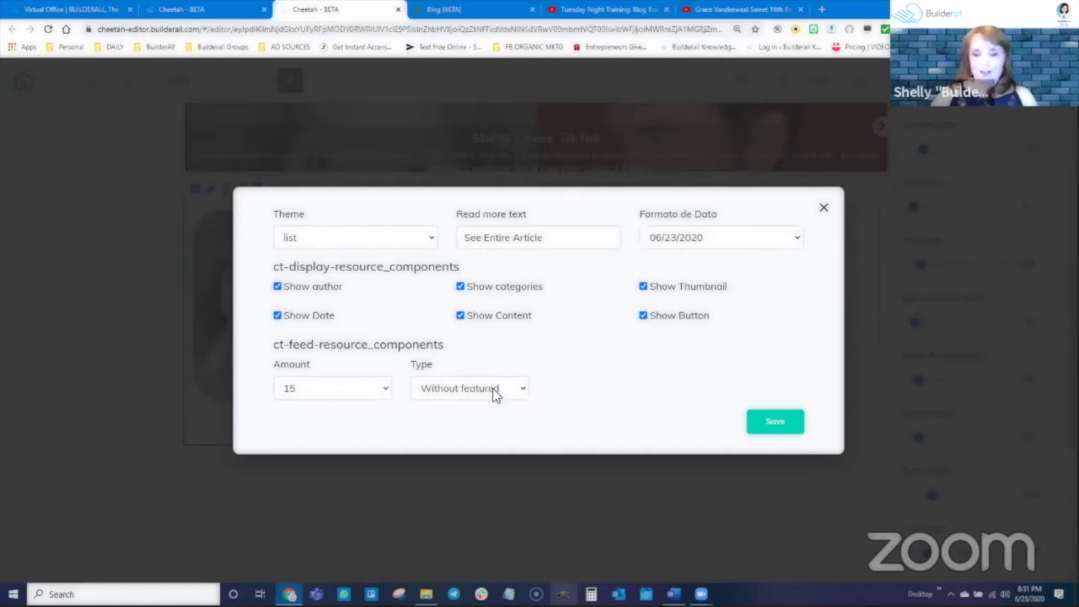
pyautogui.click(775, 421)
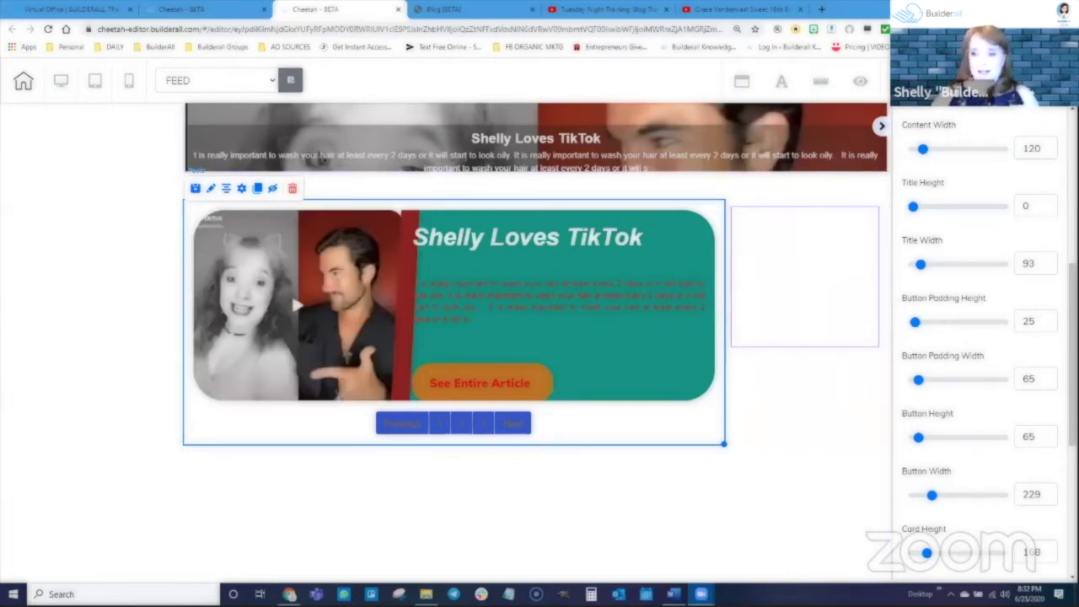
# Save the page, publish the site, and dismiss the 'It's Done!' confirmation
pyautogui.click(949, 82)
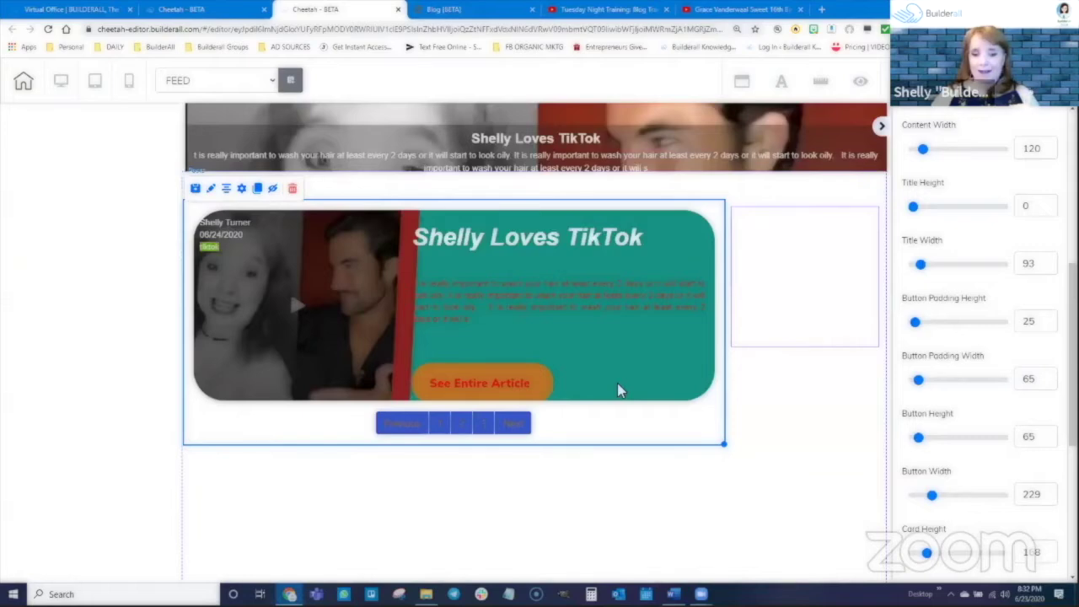
pyautogui.click(620, 365)
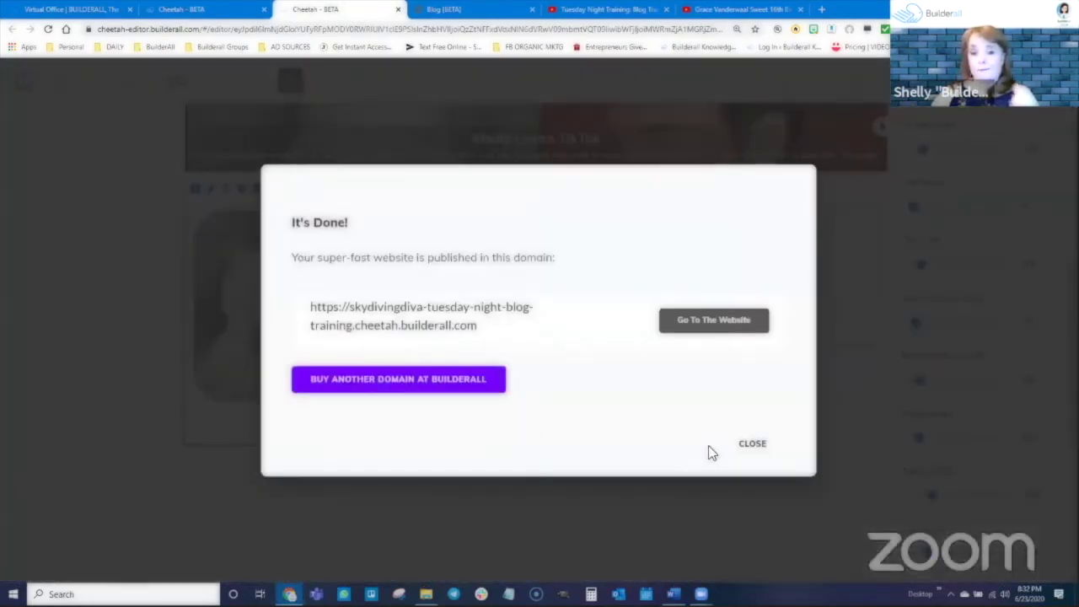
pyautogui.click(737, 472)
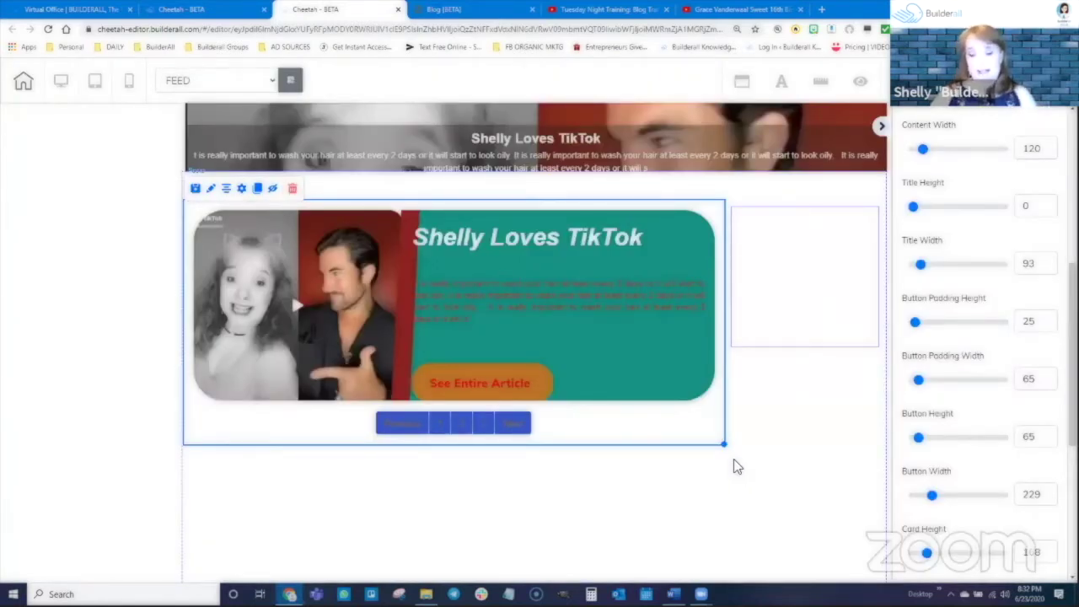
# Return to My pages and open the POST page template in the editor
pyautogui.click(221, 18)
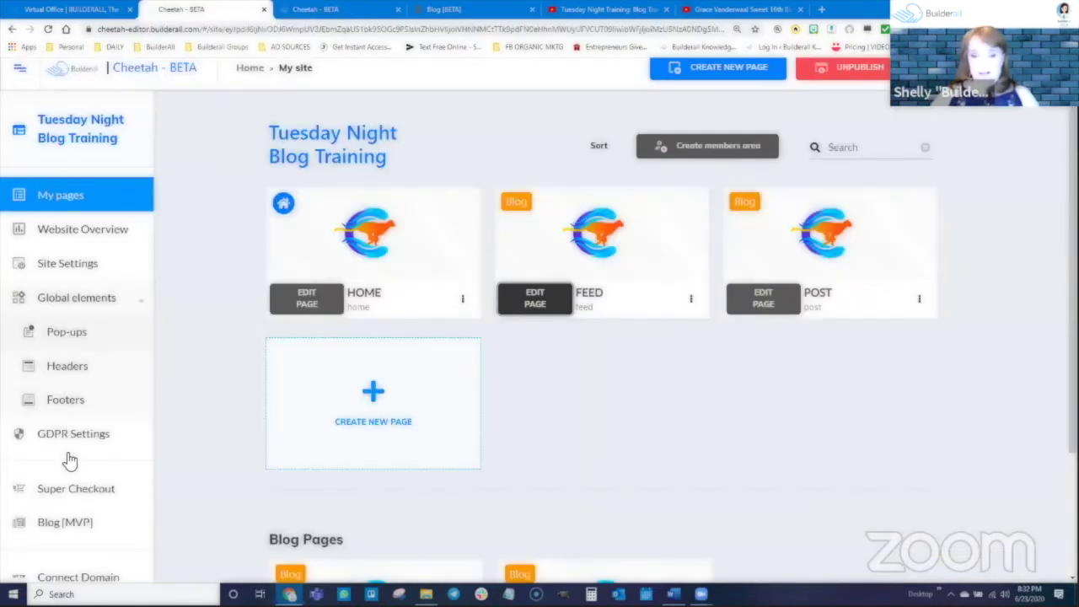
pyautogui.moveTo(843, 227)
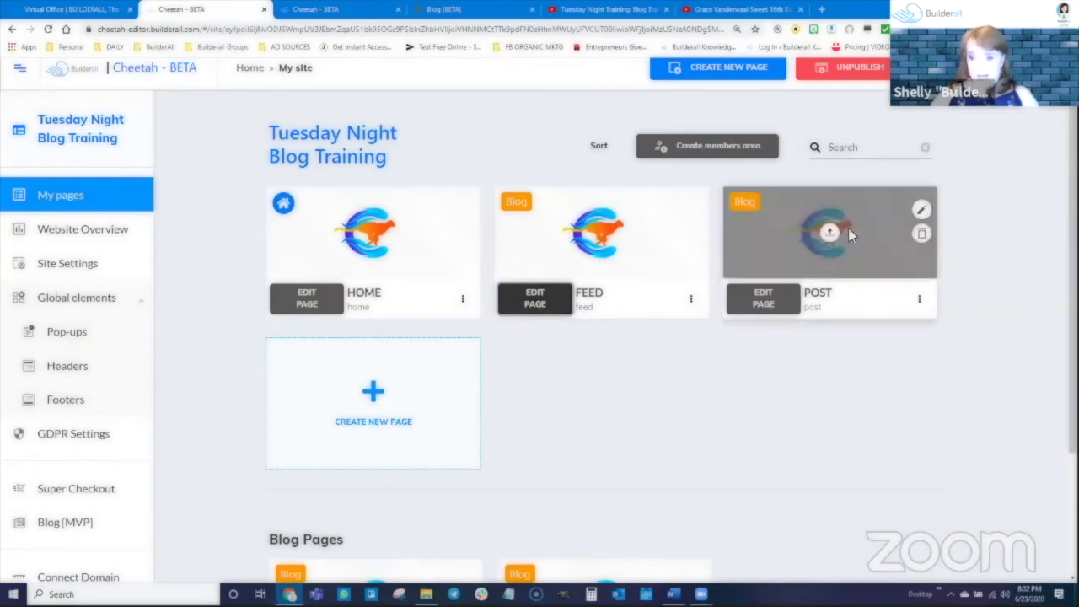
pyautogui.click(764, 306)
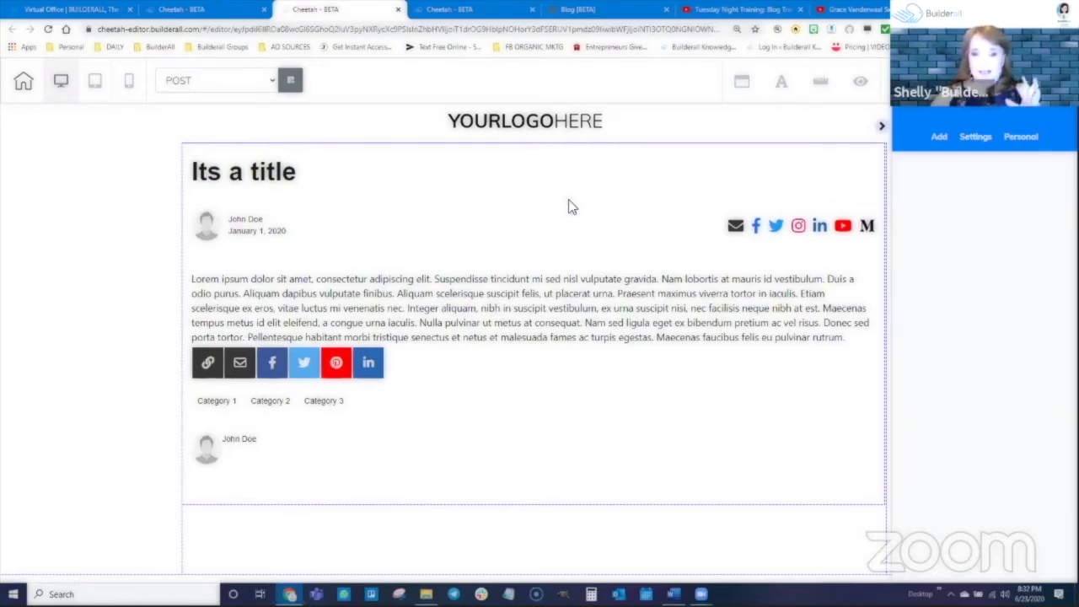
# Shift the post content block down-right and resize it narrower with its corner handle
pyautogui.moveTo(578, 255)
pyautogui.mouseDown()
pyautogui.moveTo(644, 304)
pyautogui.moveTo(530, 318)
pyautogui.moveTo(511, 296)
pyautogui.moveTo(569, 231)
pyautogui.moveTo(645, 291)
pyautogui.moveTo(570, 262)
pyautogui.mouseUp()
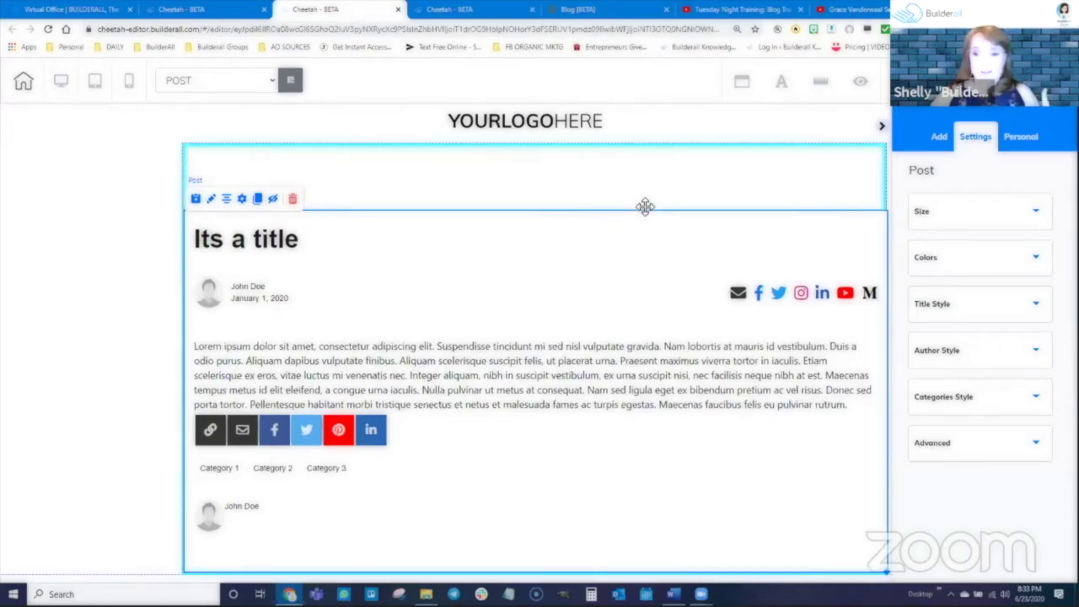
pyautogui.moveTo(831, 534); pyautogui.dragTo(624, 523)
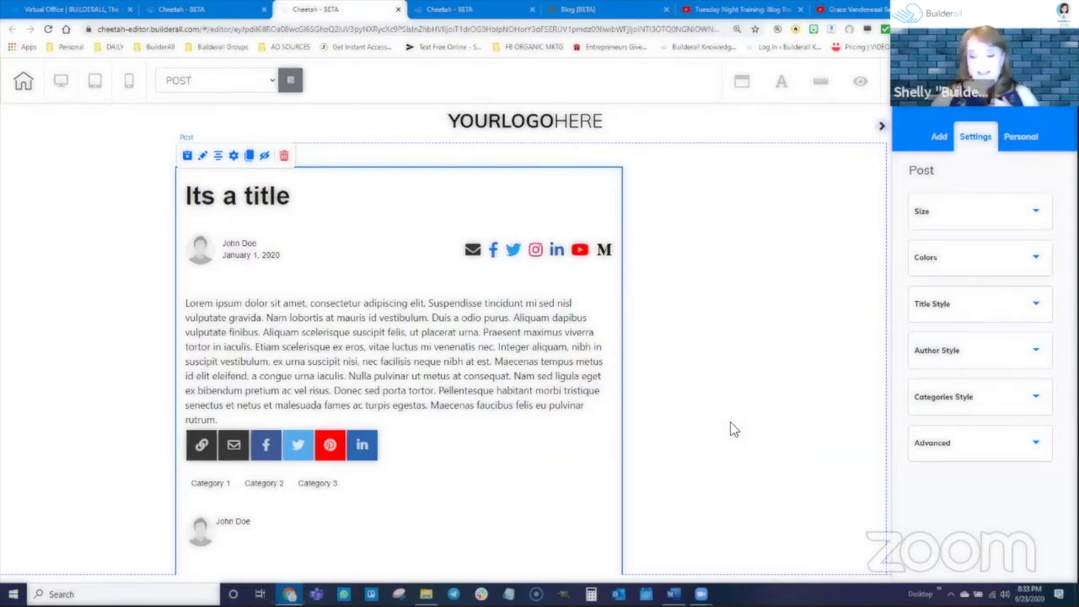
pyautogui.scroll(-2, 650, 379)
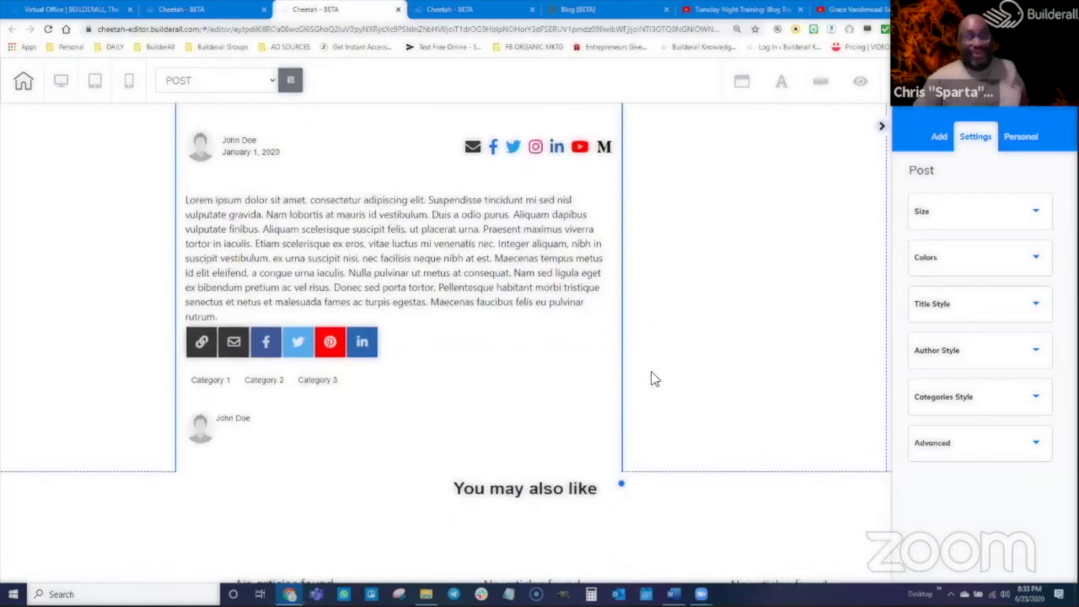
pyautogui.moveTo(625, 420); pyautogui.dragTo(673, 402)
pyautogui.click(796, 390)
pyautogui.scroll(2, 796, 390)
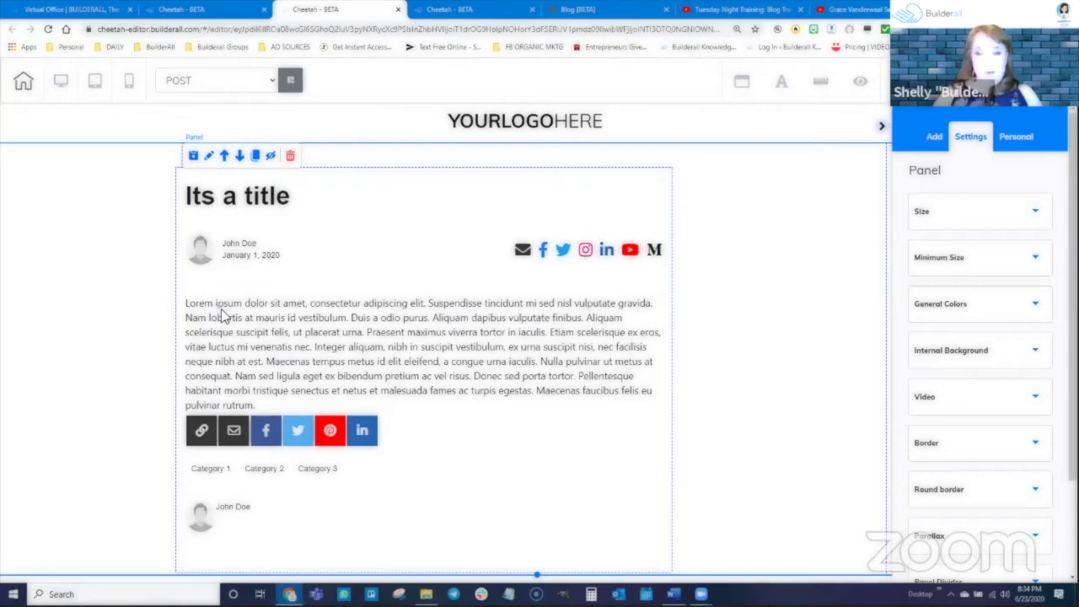
# Select its panel and drag the post block up-left into place along the alignment guides
pyautogui.click(61, 80)
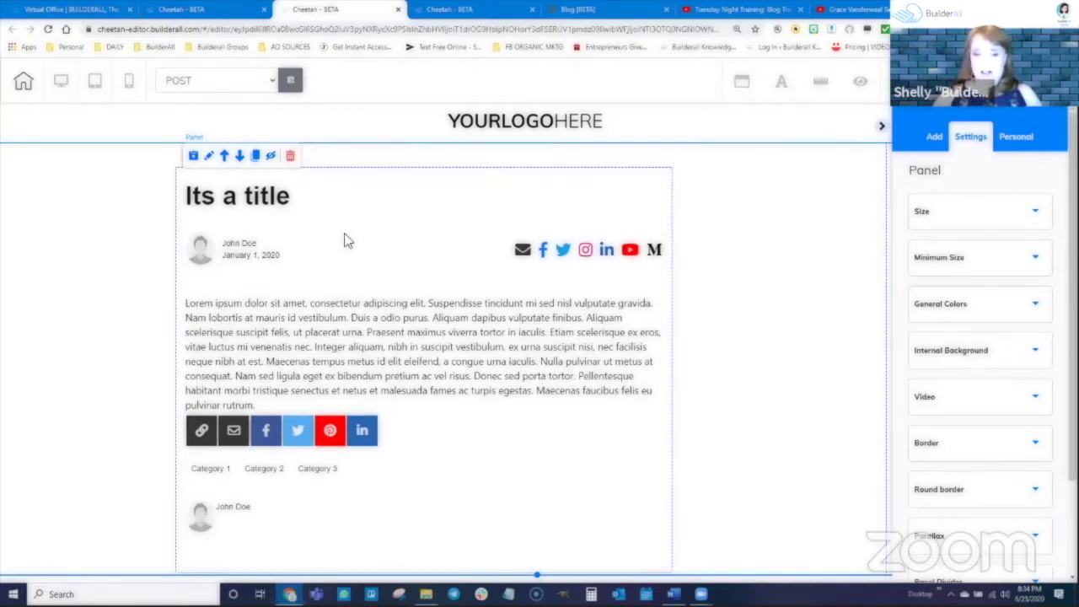
pyautogui.moveTo(393, 262); pyautogui.dragTo(381, 218)
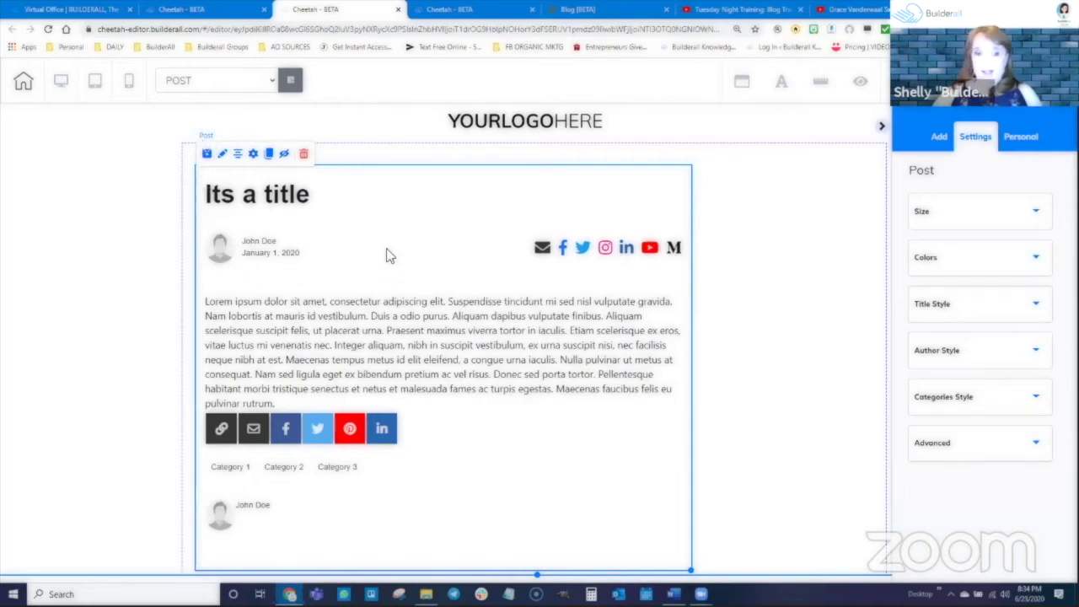
pyautogui.moveTo(404, 272); pyautogui.dragTo(405, 260)
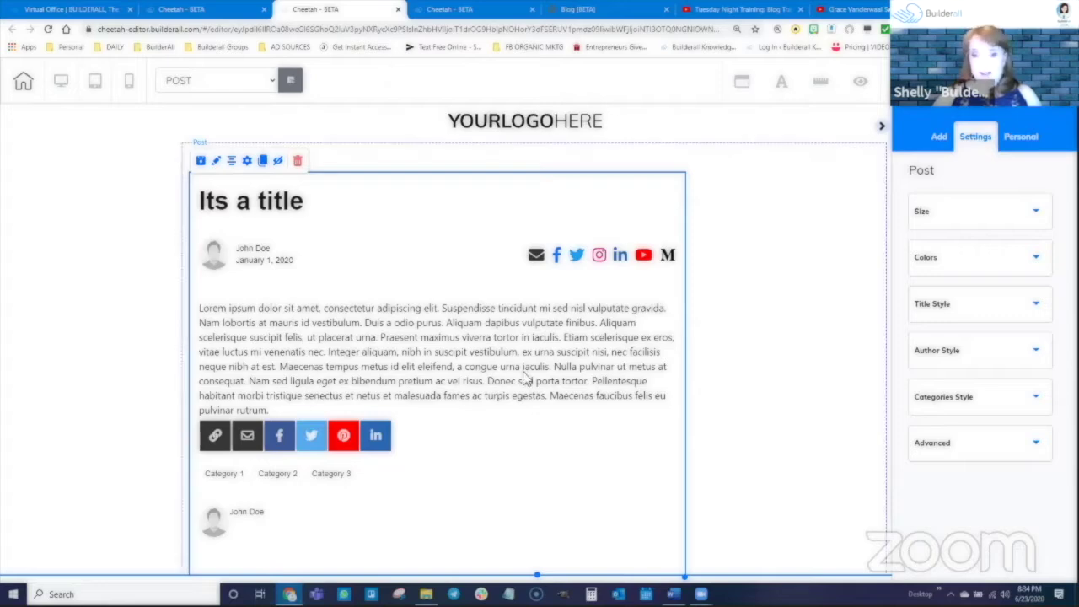
pyautogui.moveTo(525, 379); pyautogui.dragTo(507, 335)
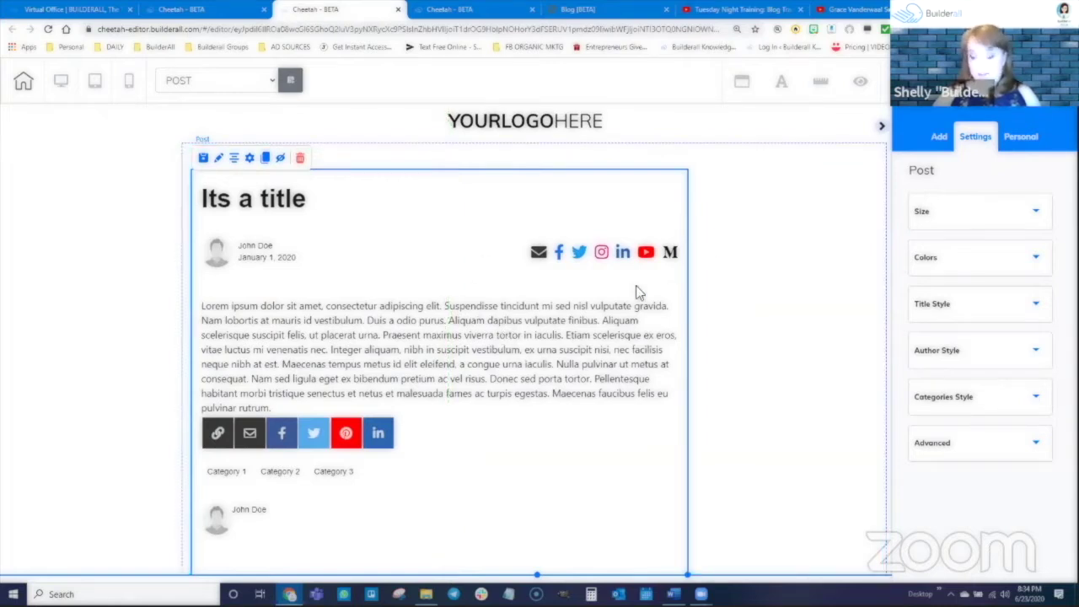
# Set the post block's Color 1 to bright red for its background
pyautogui.click(950, 217)
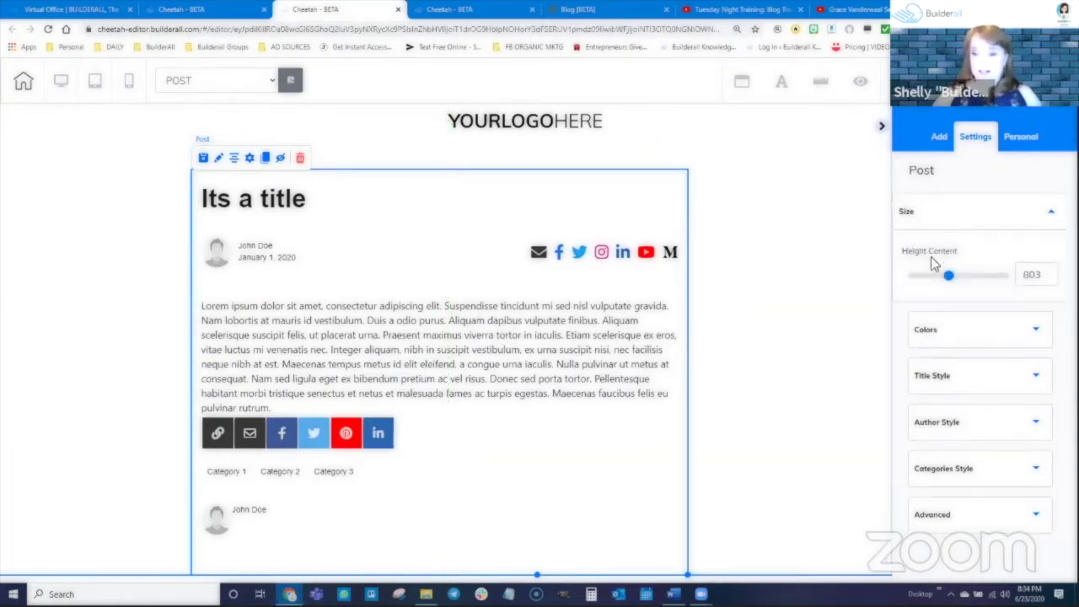
pyautogui.click(952, 324)
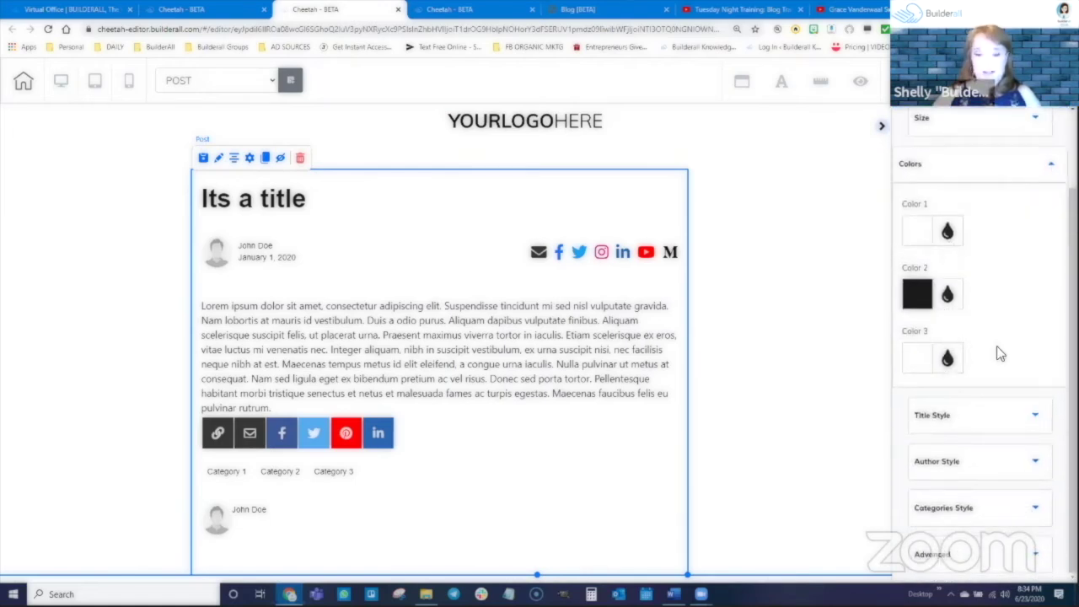
pyautogui.click(945, 231)
pyautogui.moveTo(969, 337); pyautogui.dragTo(1040, 270)
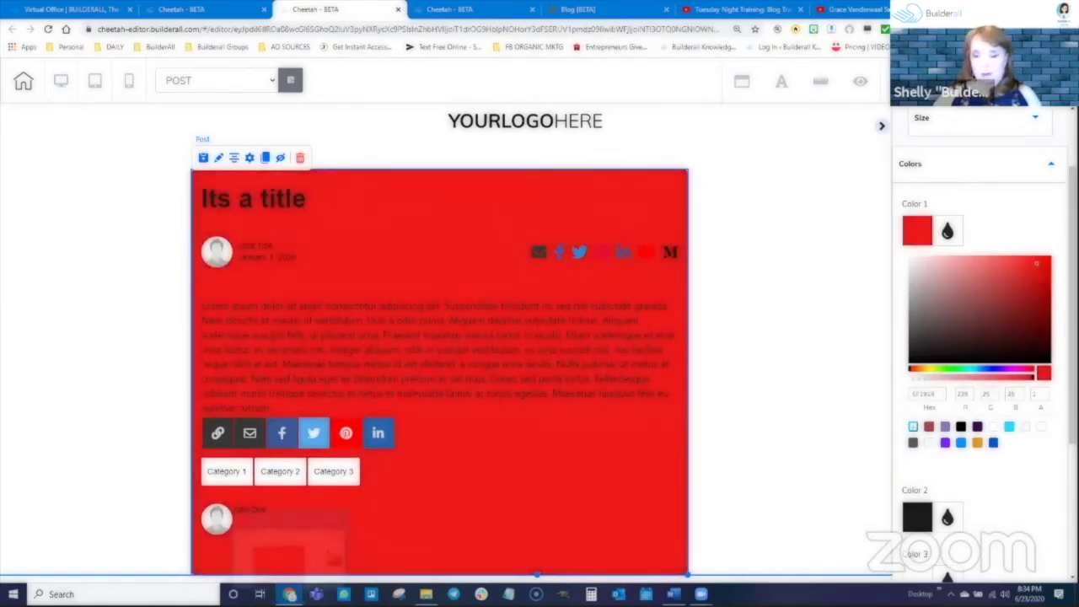
pyautogui.scroll(-2, 986, 523)
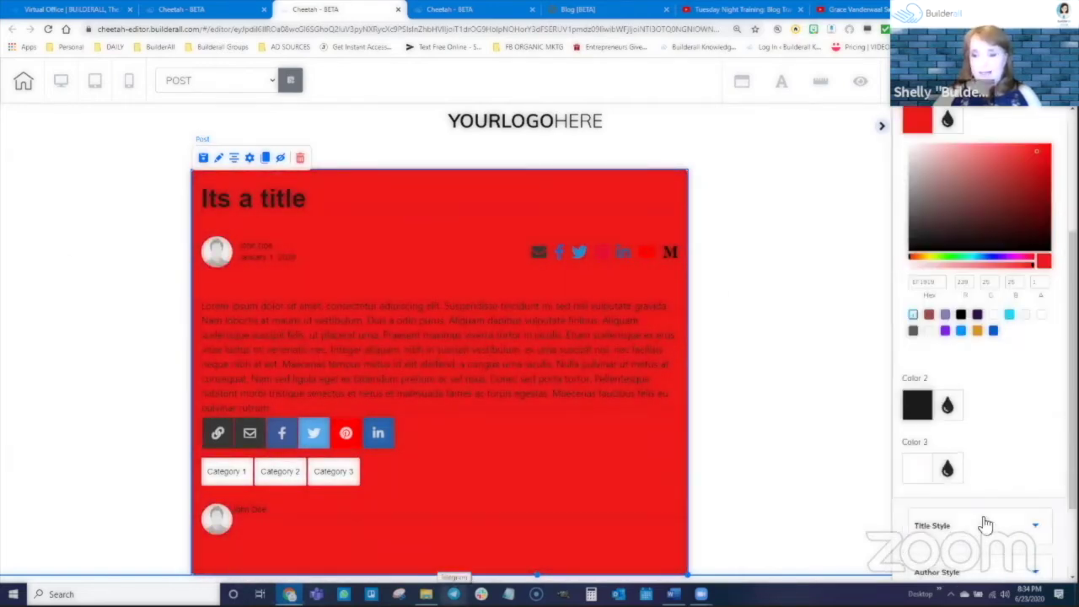
pyautogui.click(951, 119)
# Set the post block's Color 2 to a dark purple accent
pyautogui.click(952, 290)
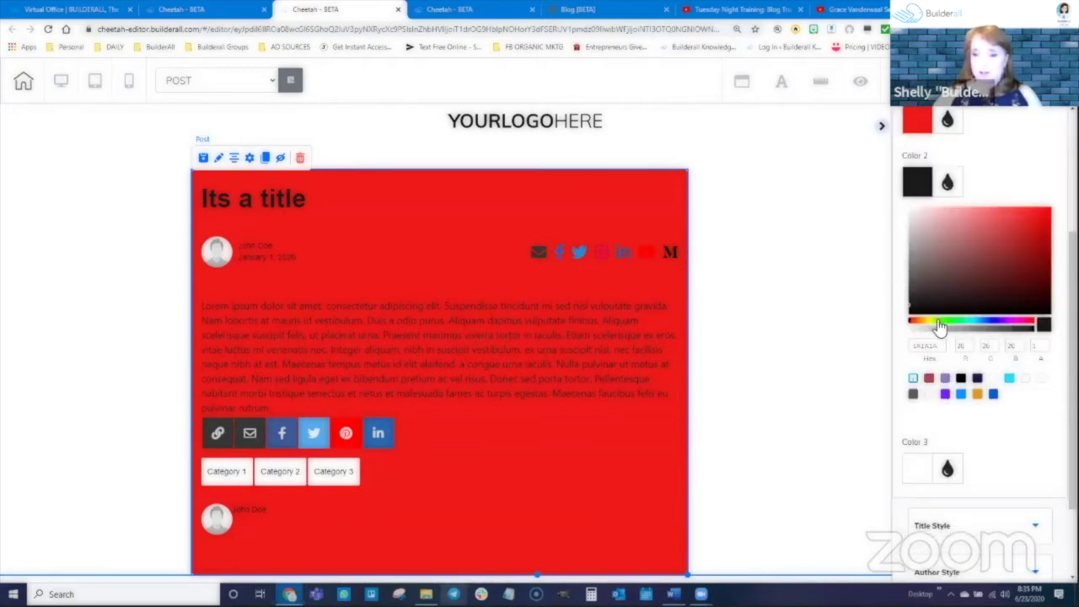
pyautogui.click(940, 326)
pyautogui.click(1019, 233)
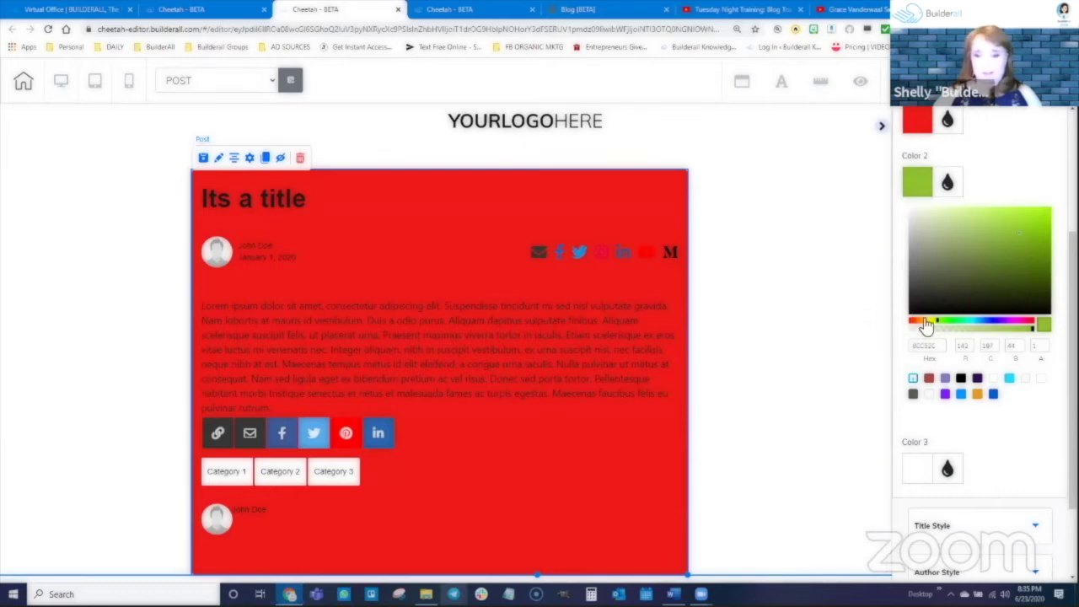
pyautogui.scroll(-2, 646, 417)
pyautogui.scroll(1, 650, 393)
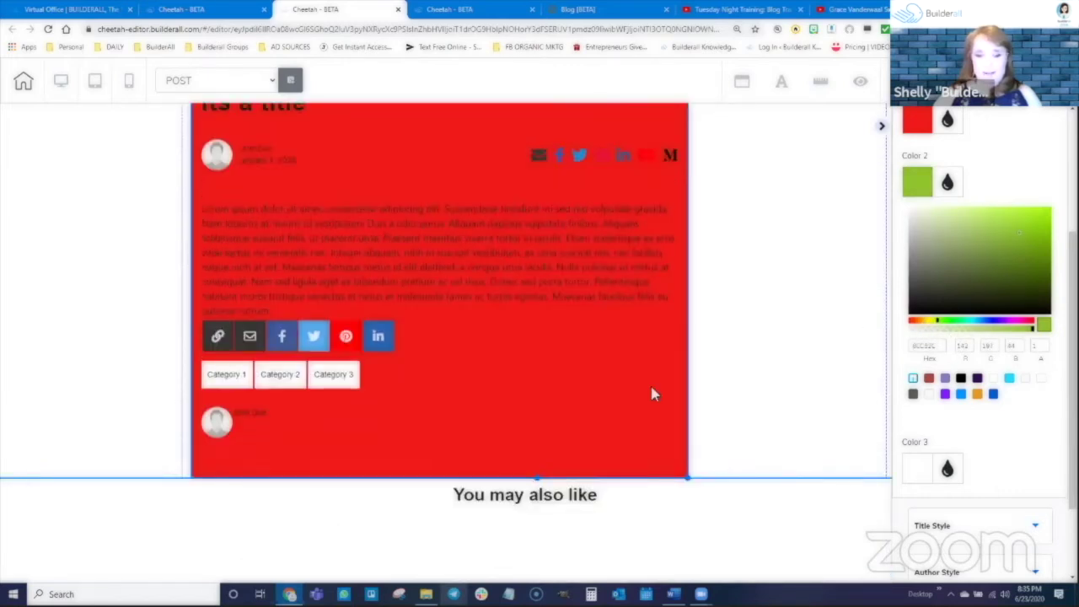
pyautogui.scroll(1, 650, 393)
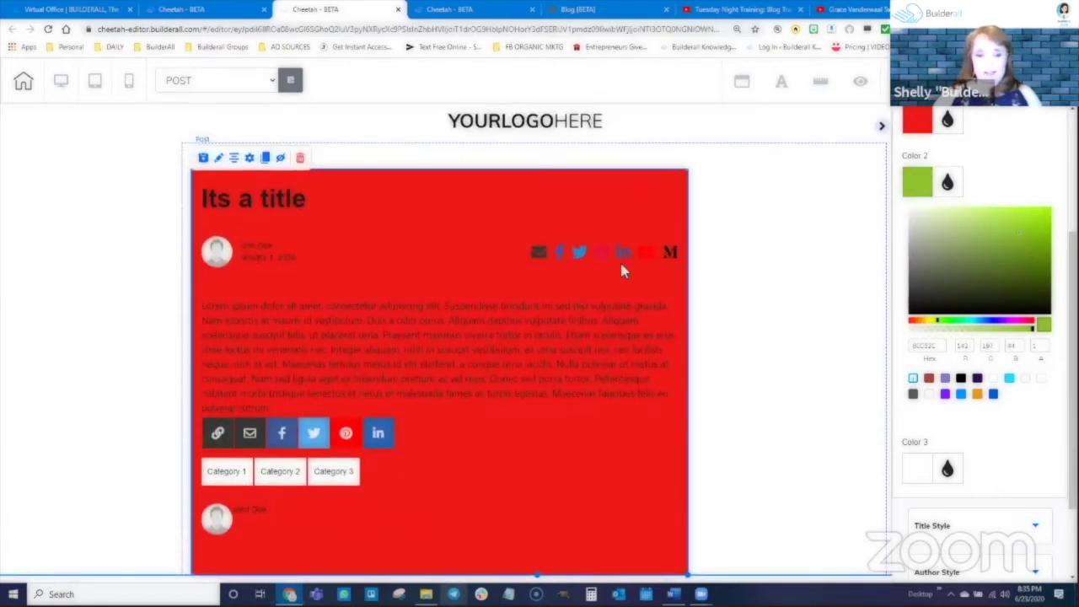
pyautogui.scroll(-1, 250, 460)
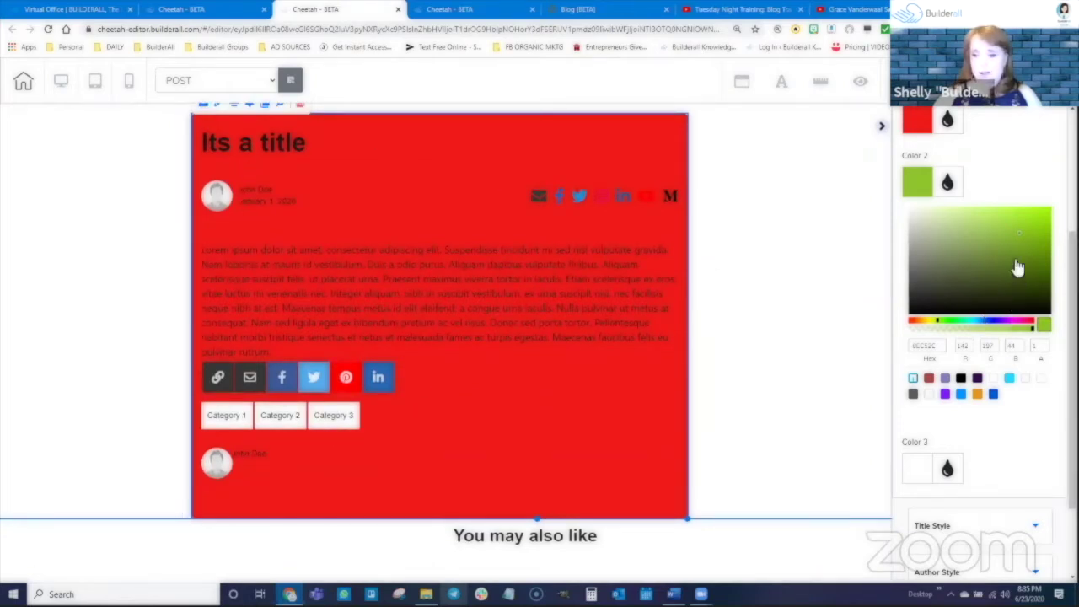
pyautogui.click(1015, 321)
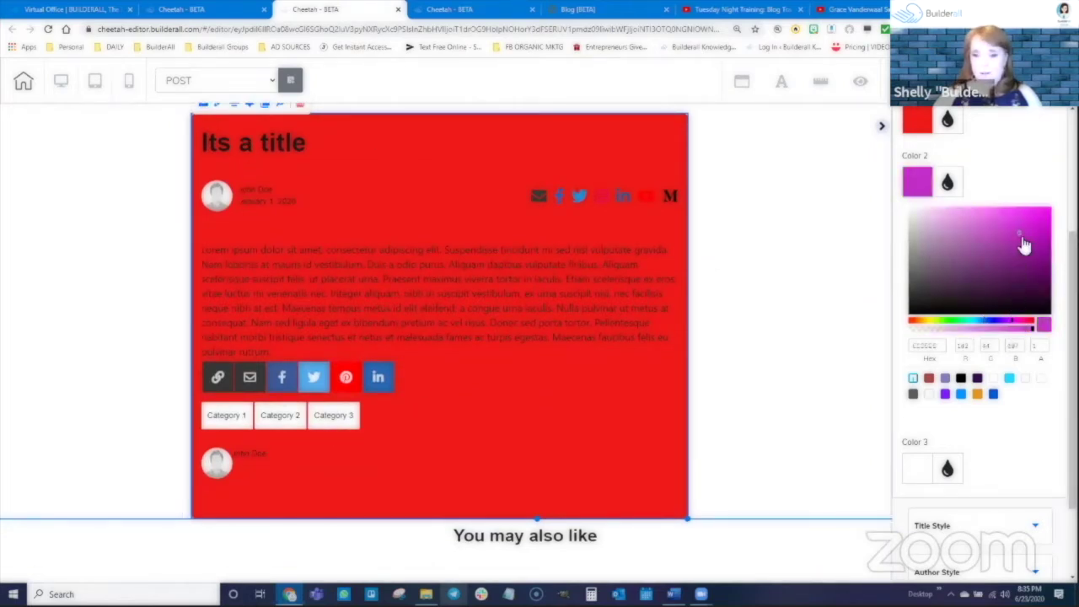
pyautogui.moveTo(1023, 244); pyautogui.dragTo(992, 282)
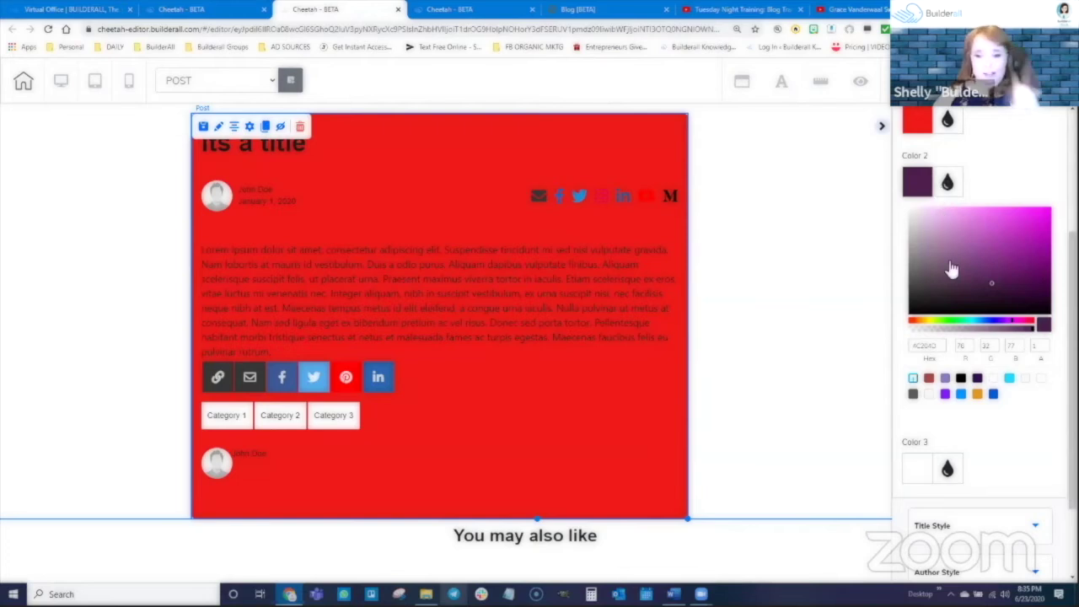
pyautogui.click(946, 182)
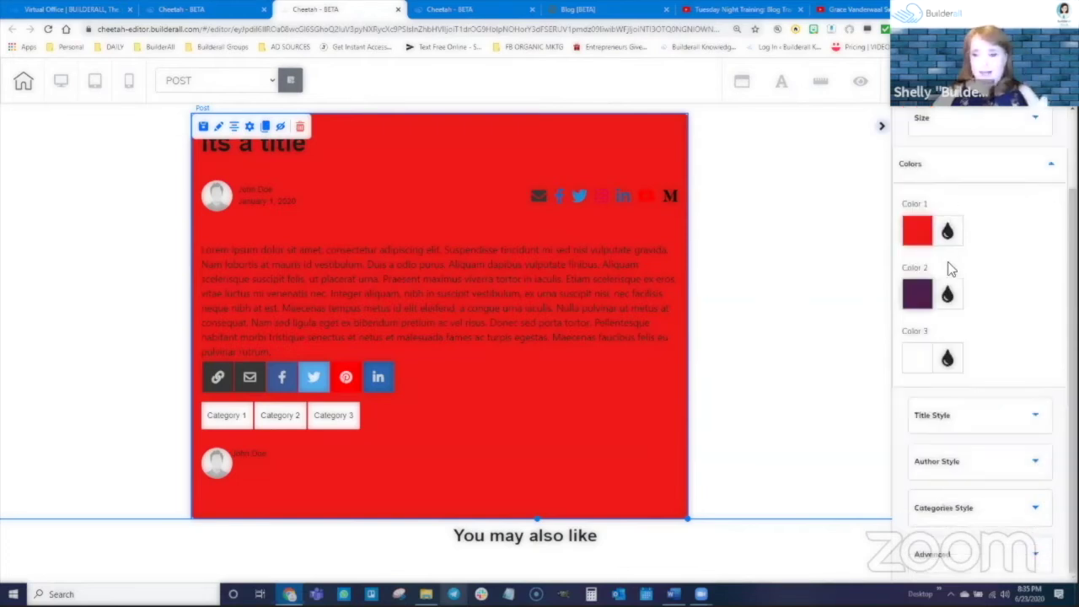
# Set Color 3 to green (#36AF7D) so the category buttons turn green
pyautogui.click(947, 358)
pyautogui.click(962, 383)
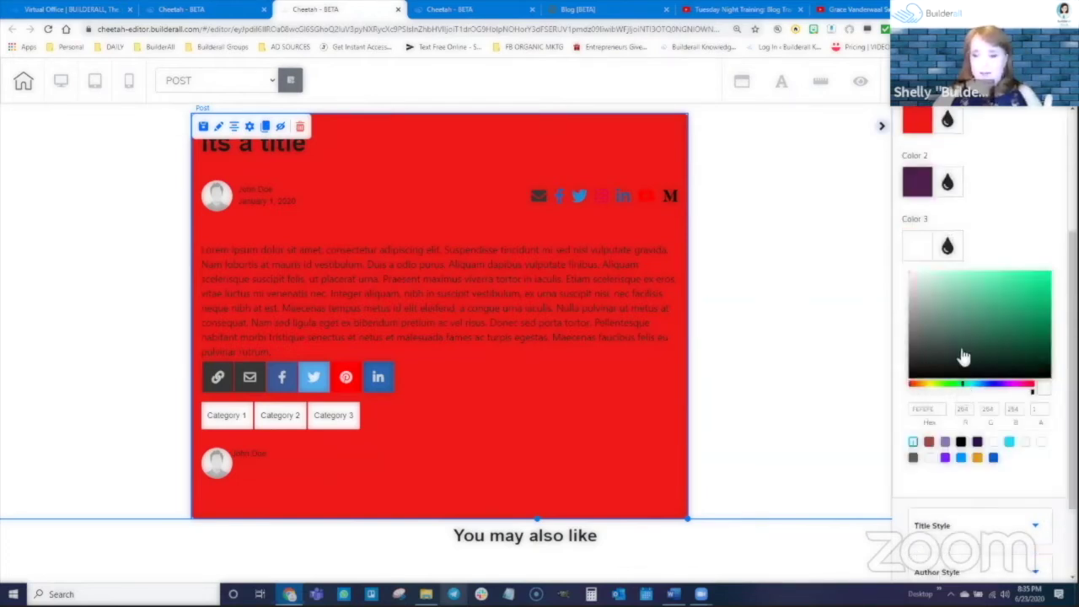
pyautogui.click(1006, 306)
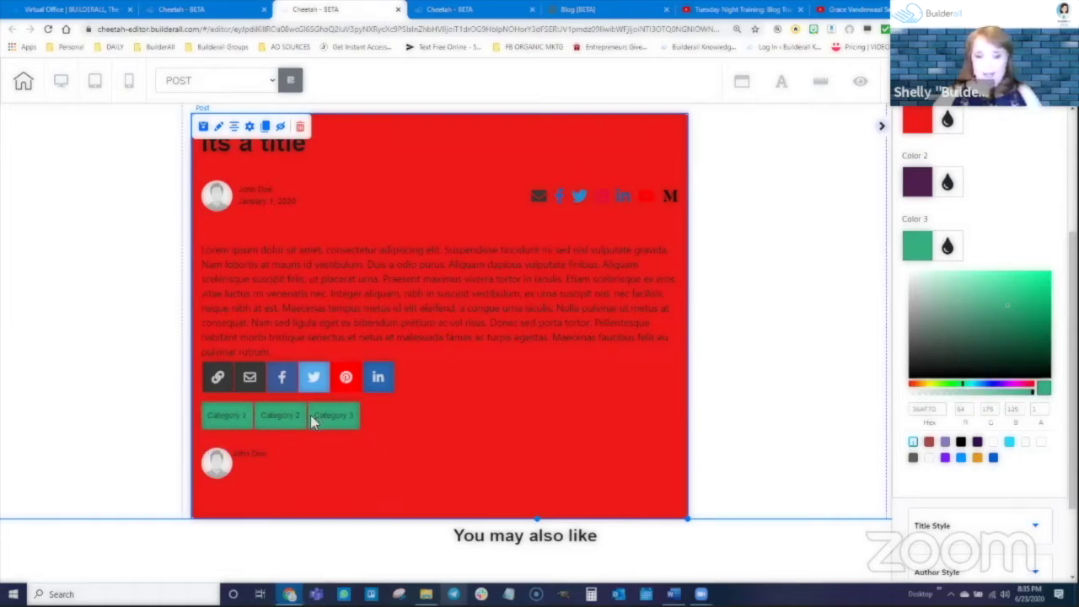
pyautogui.click(941, 253)
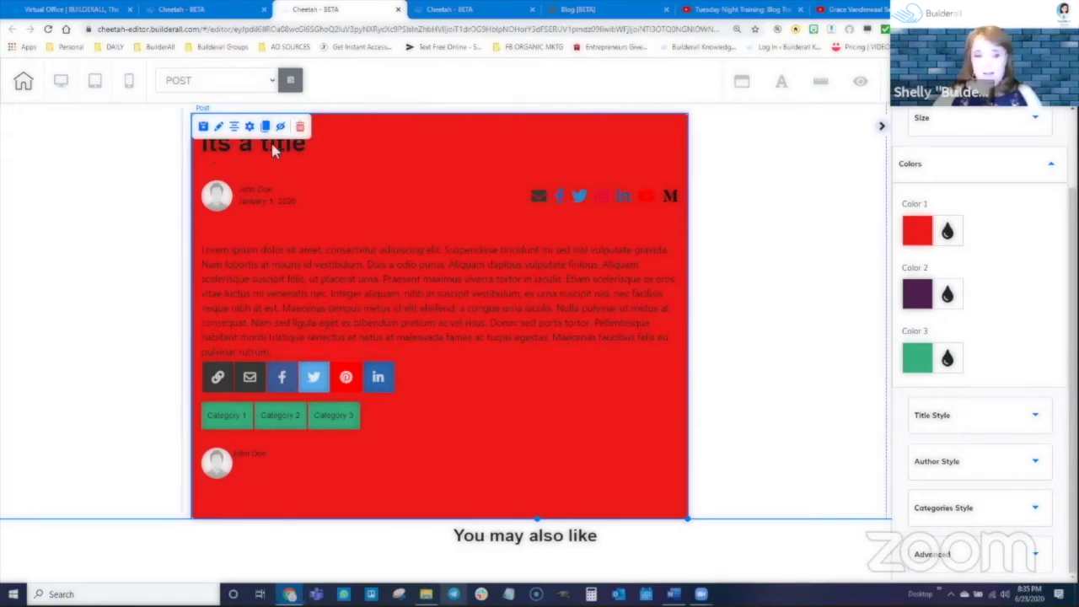
# Expand the title, author and categories style sections, then Advanced to reveal Save as Personal Element
pyautogui.click(934, 420)
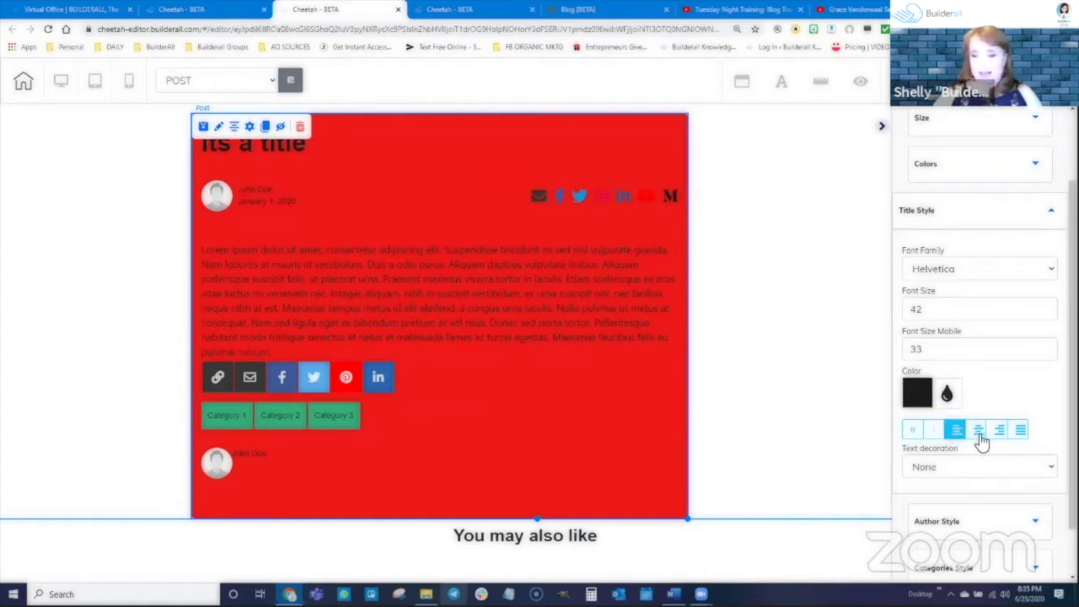
pyautogui.scroll(-1, 1003, 419)
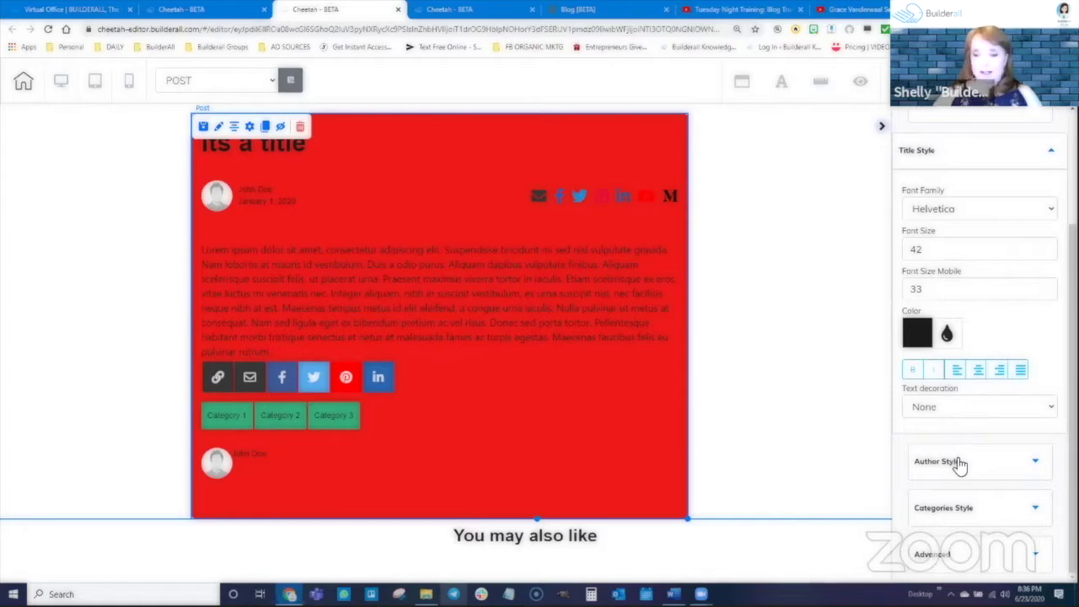
pyautogui.click(957, 463)
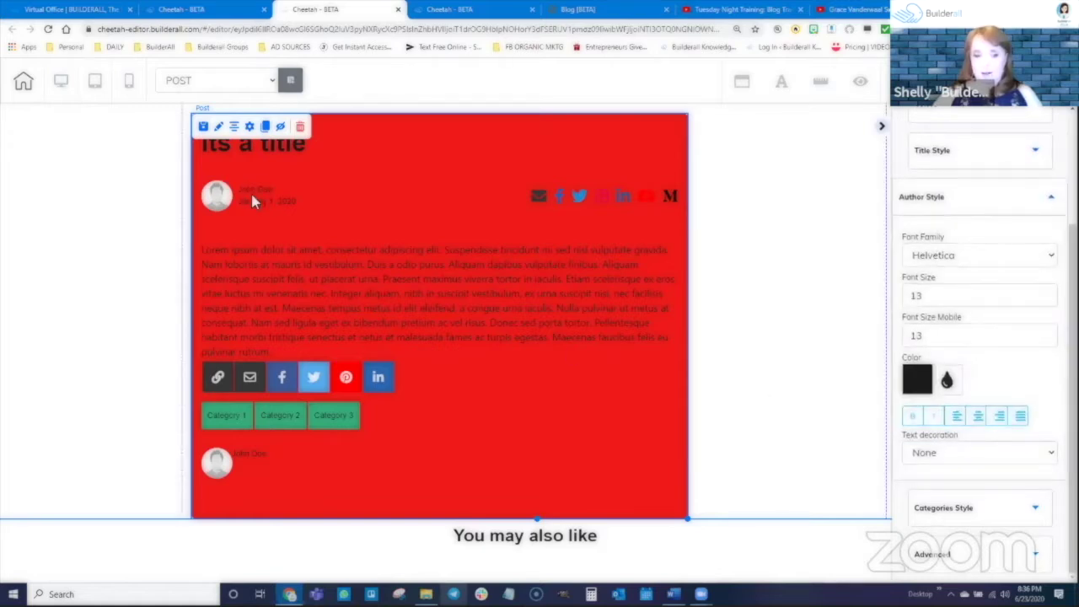
pyautogui.scroll(-1, 897, 458)
pyautogui.scroll(1, 974, 290)
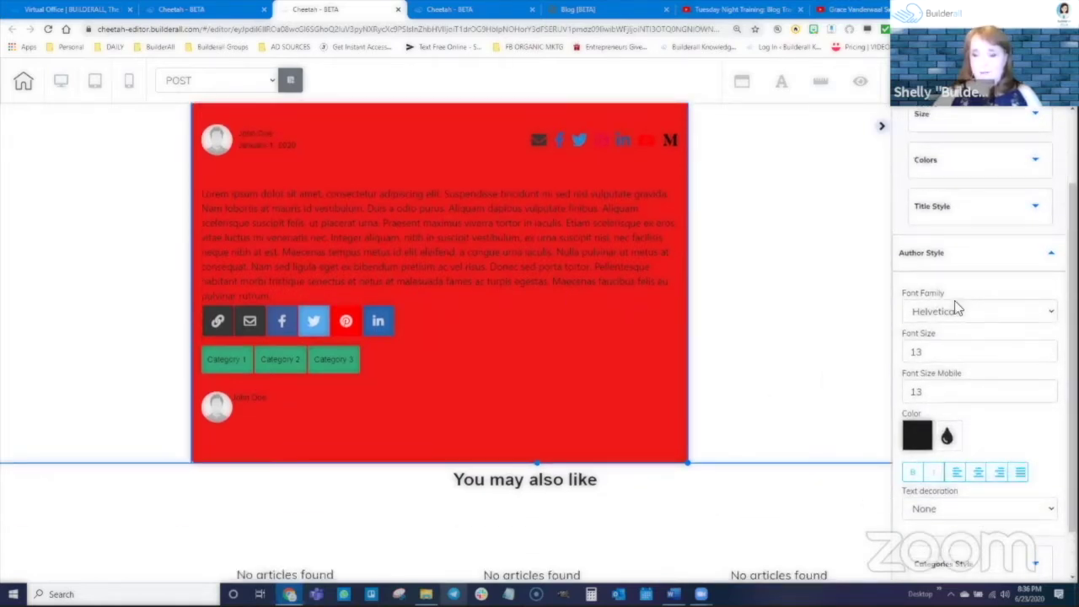
pyautogui.scroll(-2, 956, 422)
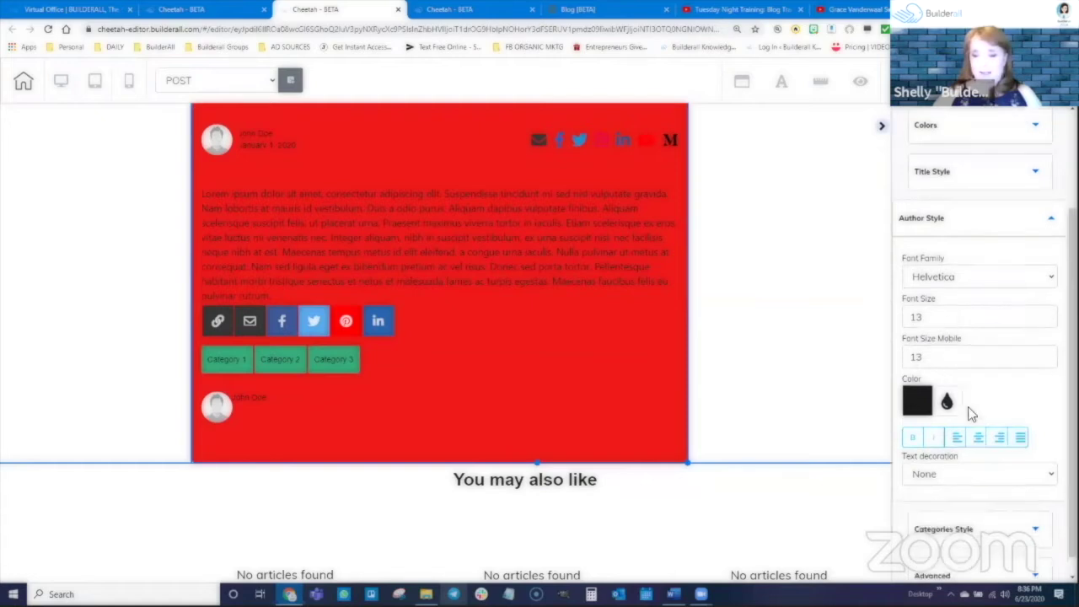
pyautogui.click(912, 513)
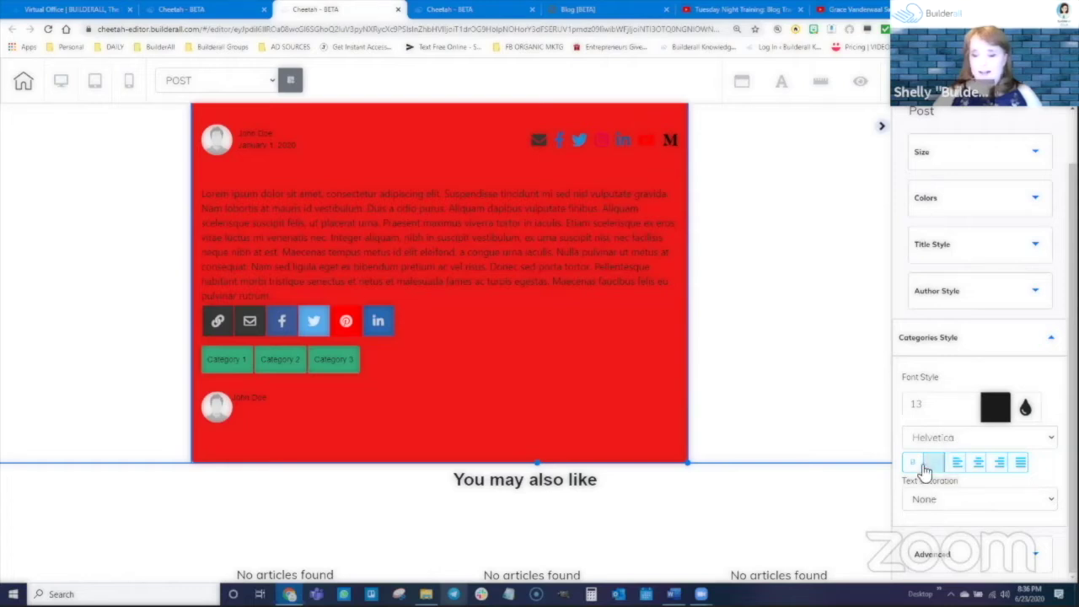
pyautogui.click(1014, 555)
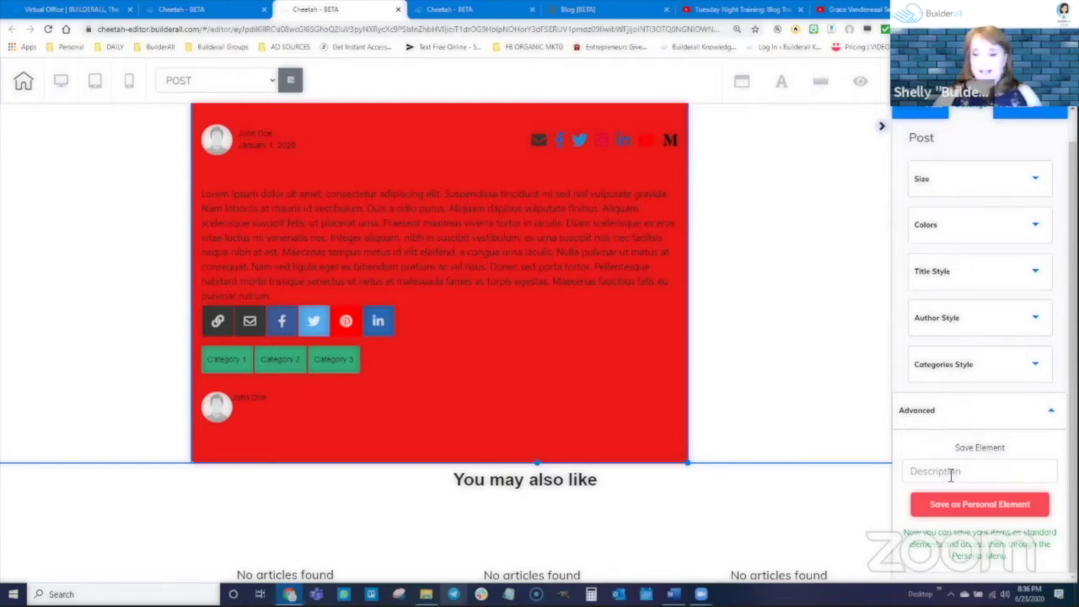
# Nudge the red post block a few pixels up and left, then scroll up to its title
pyautogui.moveTo(606, 334); pyautogui.dragTo(602, 328)
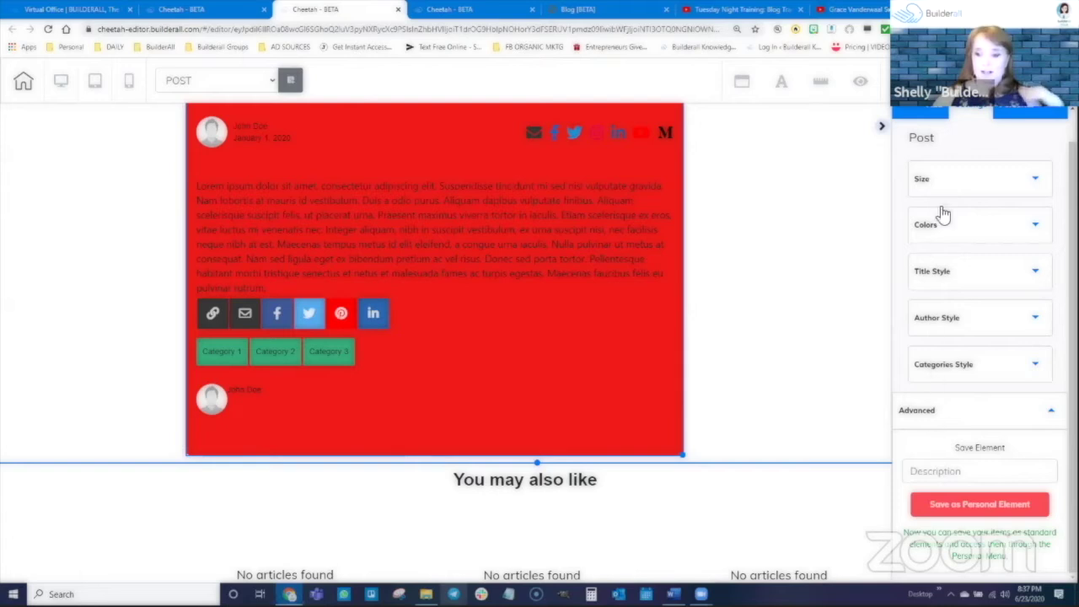
pyautogui.scroll(1, 647, 305)
pyautogui.scroll(1, 649, 314)
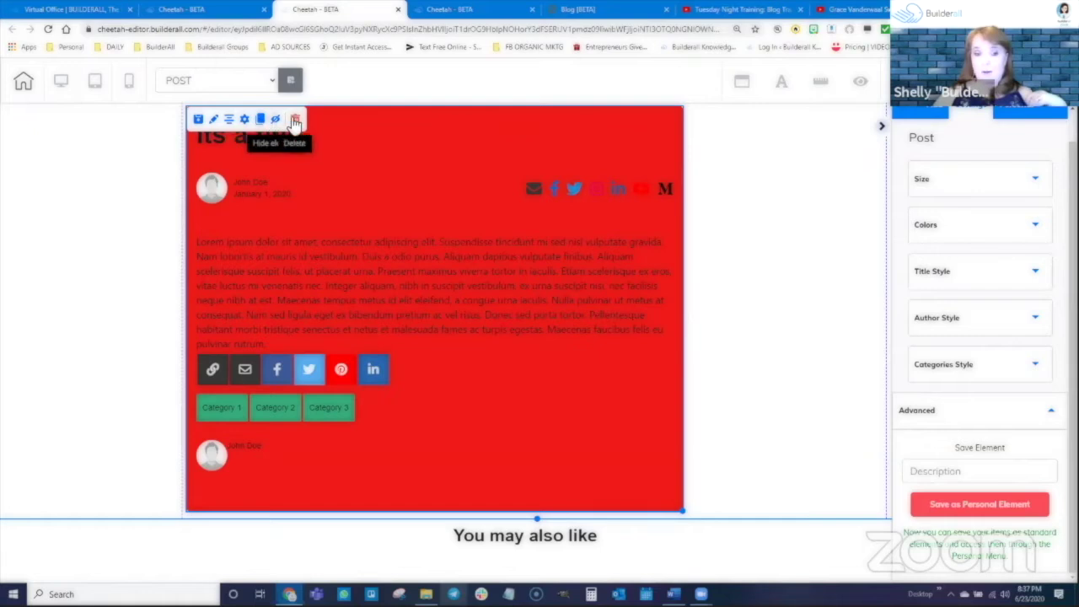
pyautogui.click(244, 121)
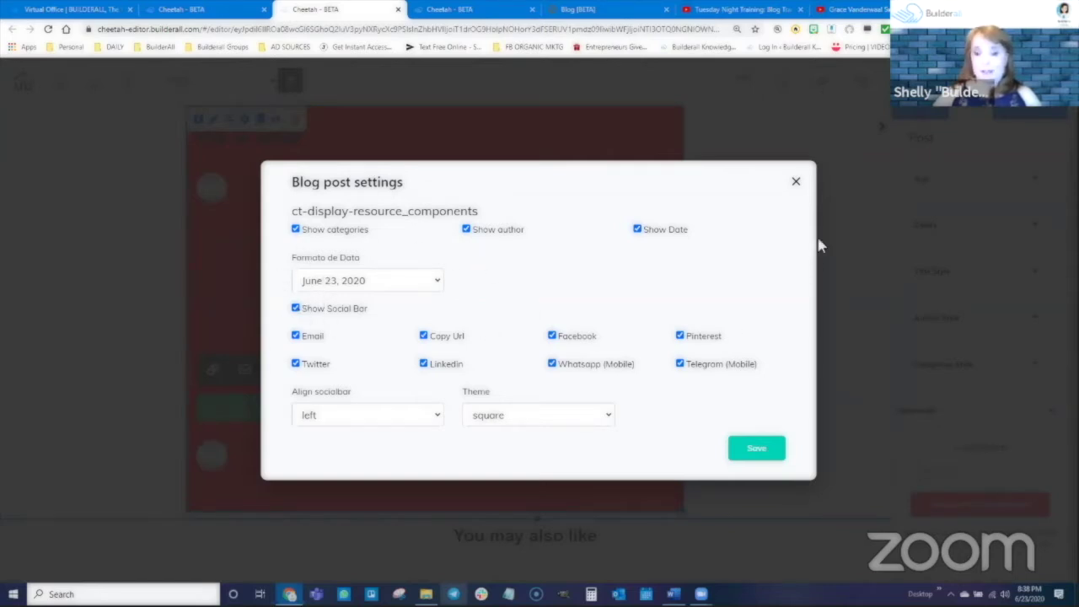
pyautogui.click(794, 185)
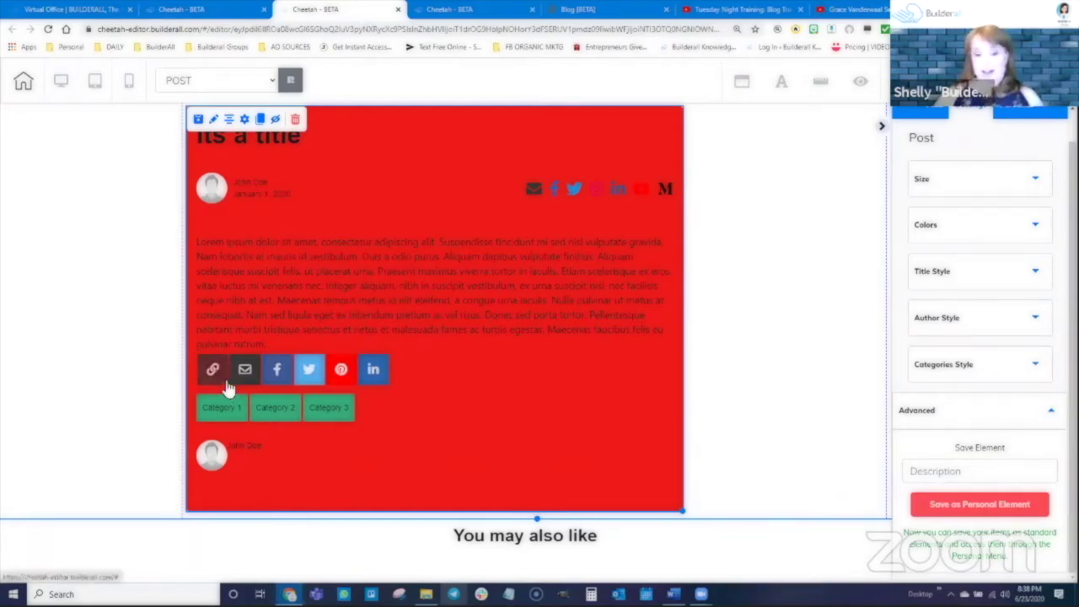
pyautogui.click(246, 120)
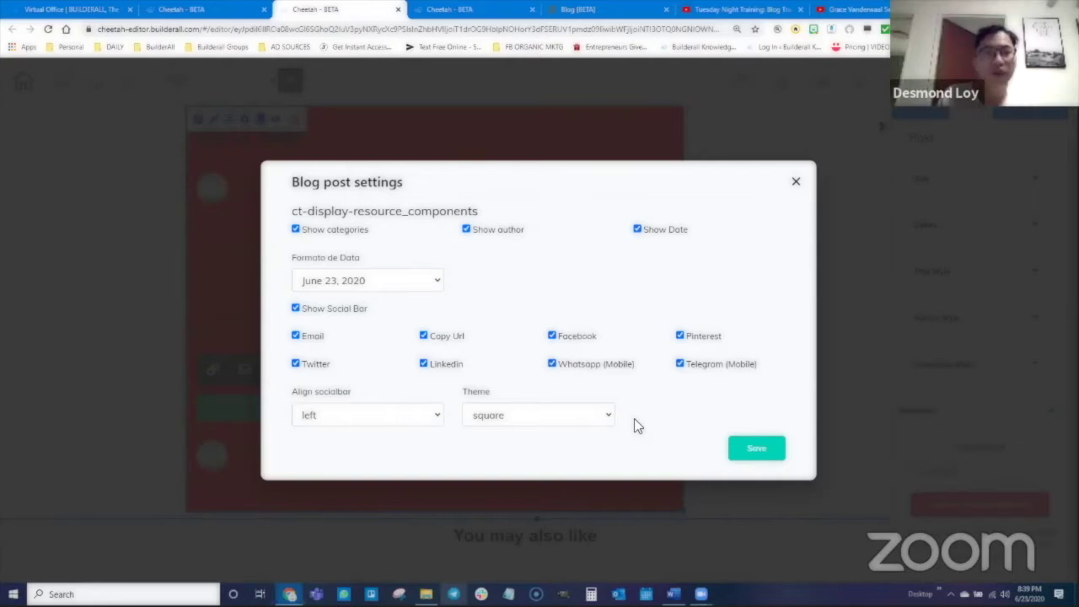
pyautogui.click(308, 415)
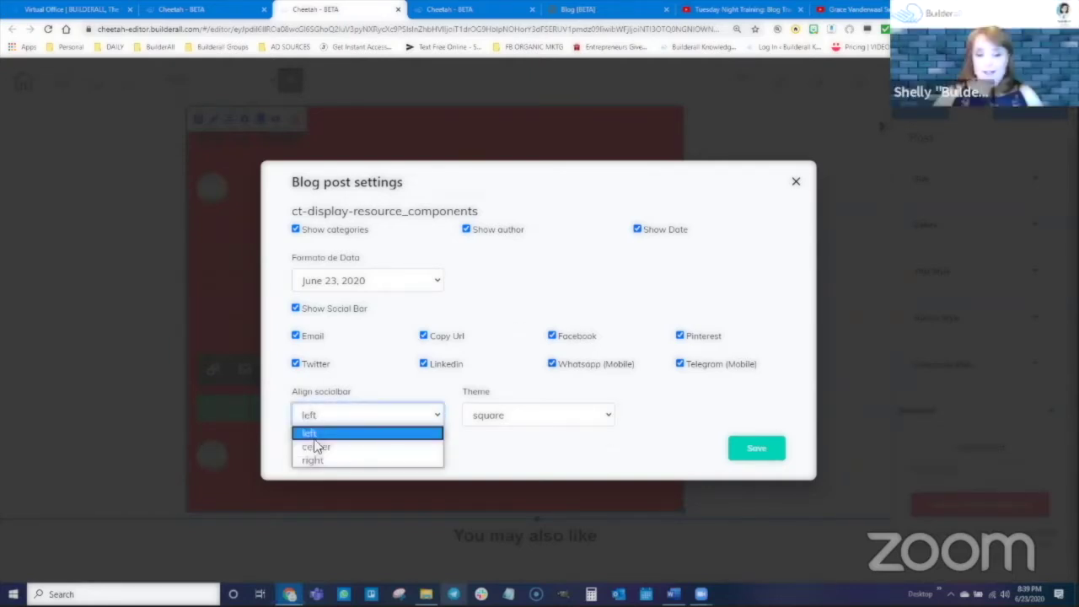
pyautogui.click(507, 417)
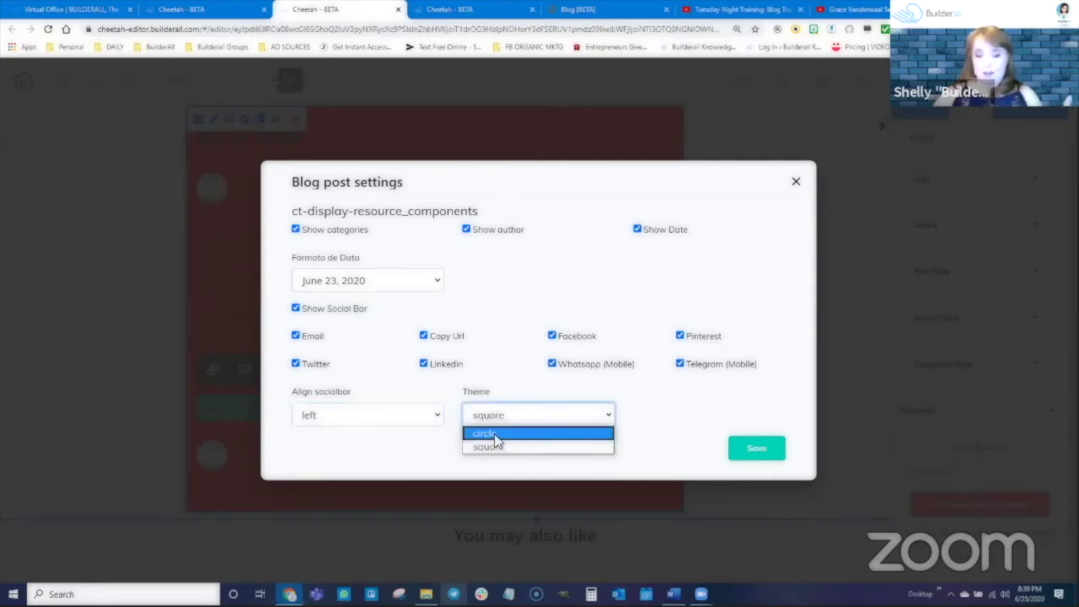
pyautogui.click(539, 434)
pyautogui.click(757, 453)
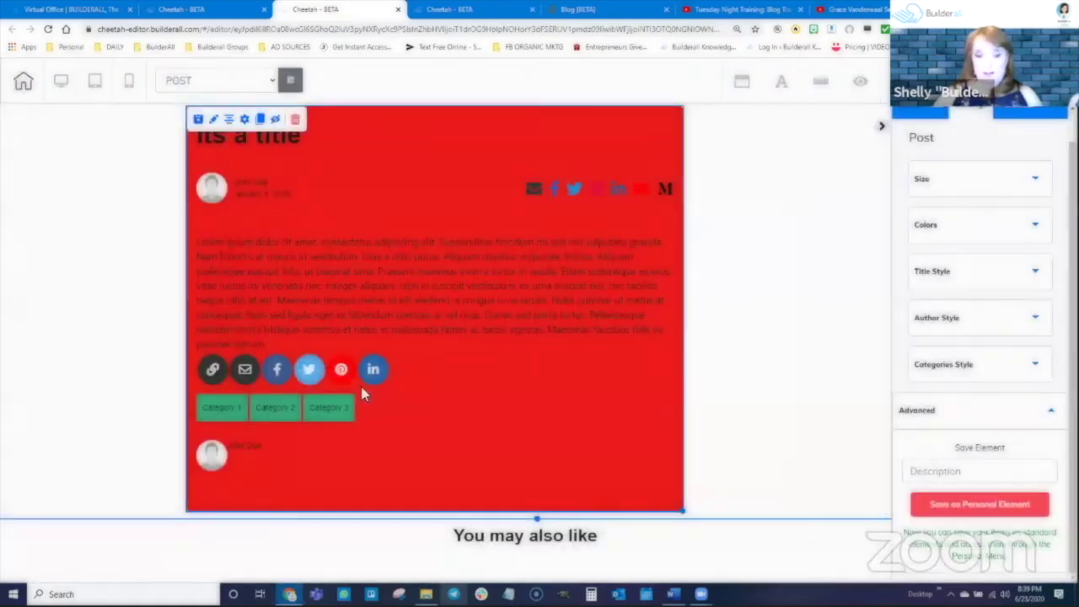
pyautogui.click(244, 121)
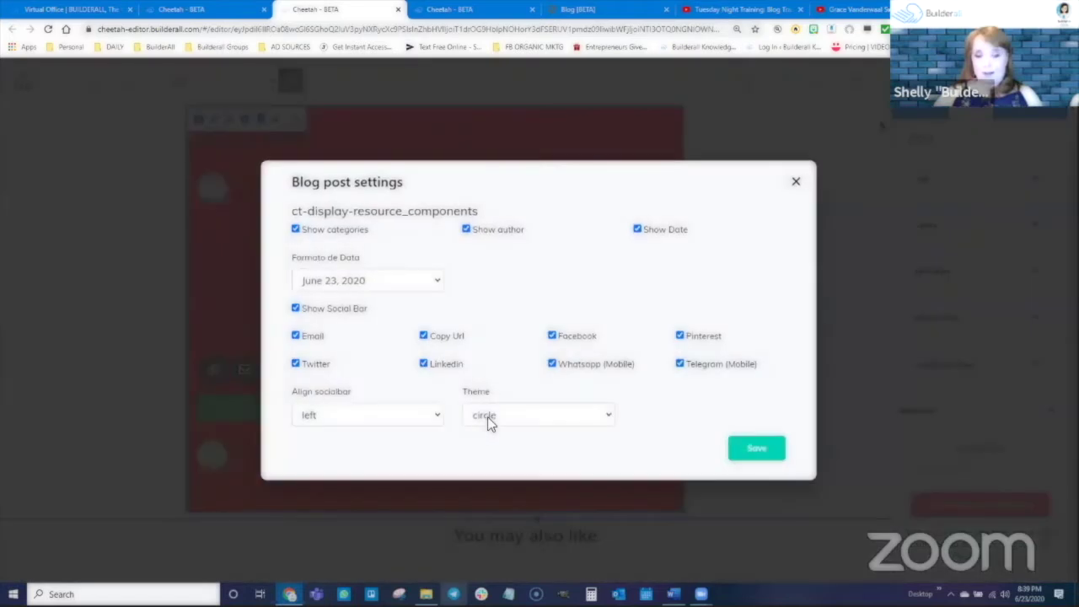
pyautogui.click(489, 415)
pyautogui.click(494, 447)
pyautogui.click(757, 451)
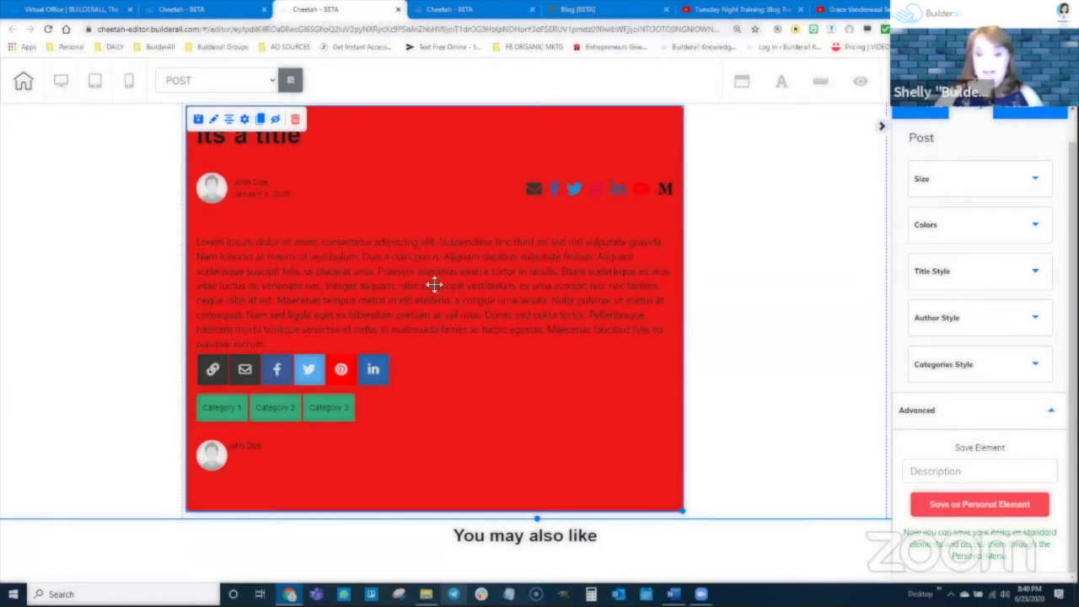
# Nudge the post block slightly right and down, then scroll the panel back to the top
pyautogui.moveTo(434, 285); pyautogui.dragTo(424, 270)
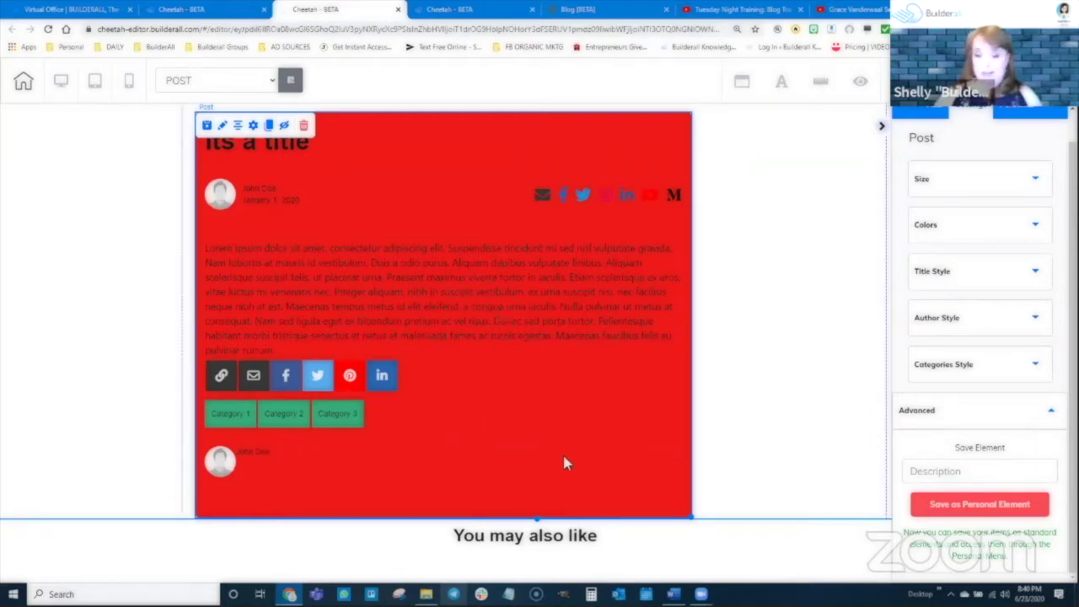
pyautogui.scroll(1, 863, 189)
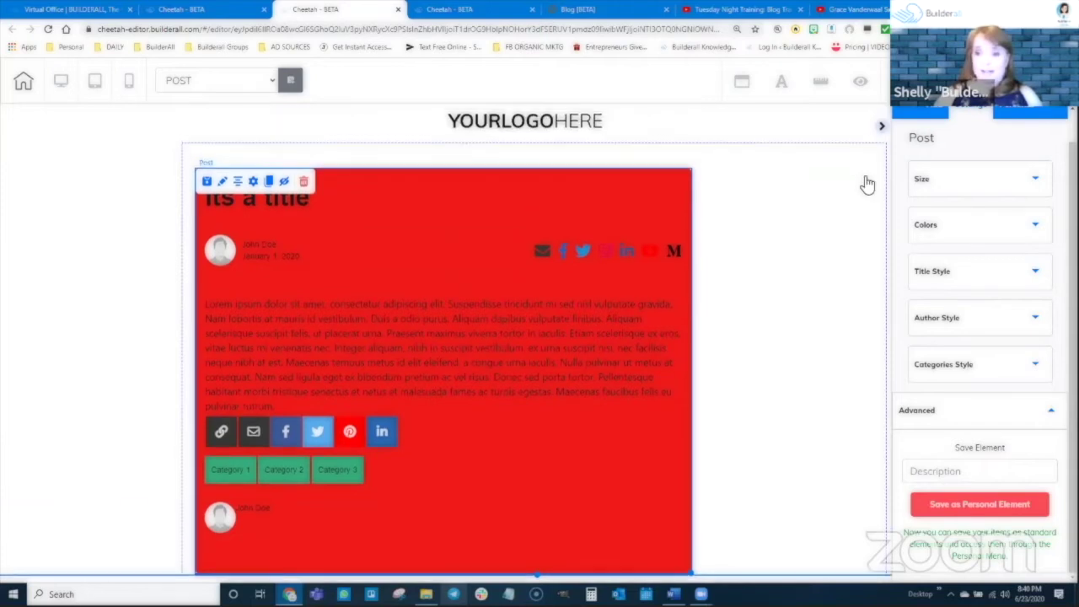
pyautogui.scroll(1, 969, 193)
# Browse the Elements list in the Add panel, then switch to the My pages browser tab
pyautogui.click(934, 137)
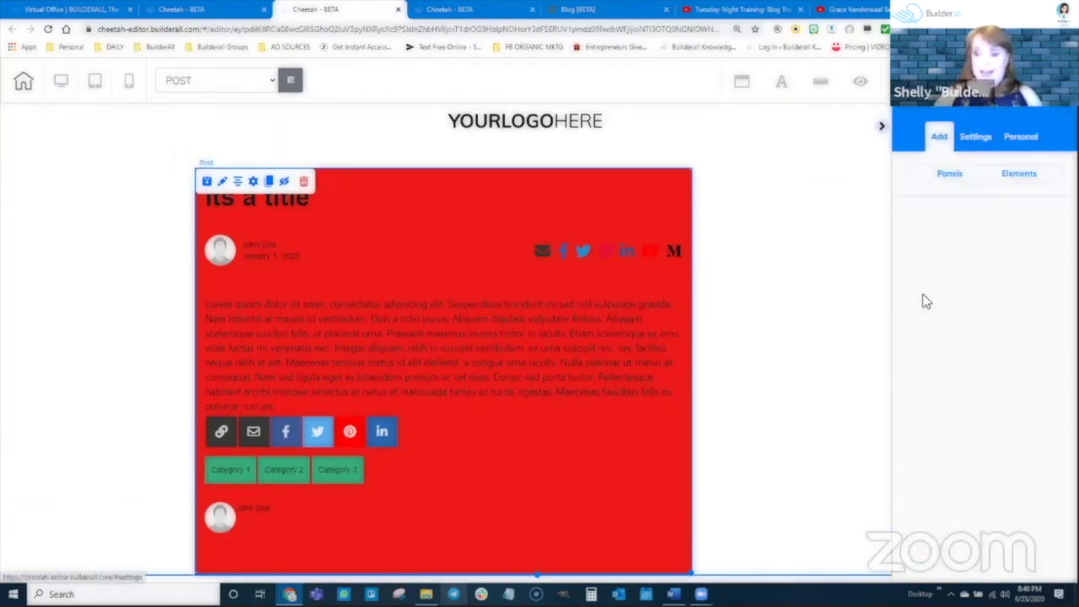
pyautogui.click(1018, 175)
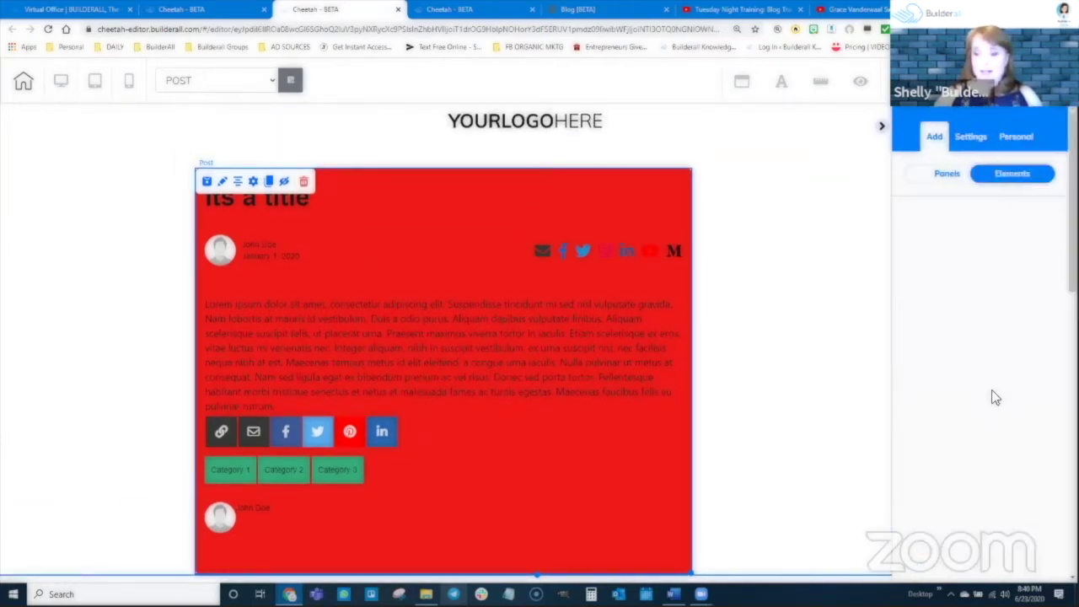
pyautogui.scroll(-3, 1004, 363)
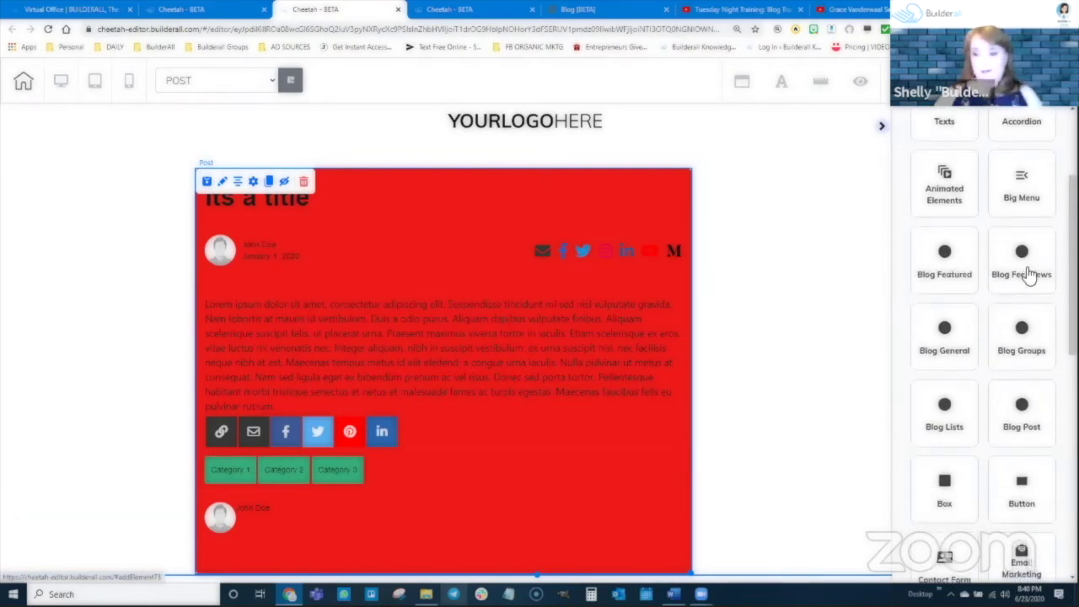
pyautogui.scroll(-1, 959, 342)
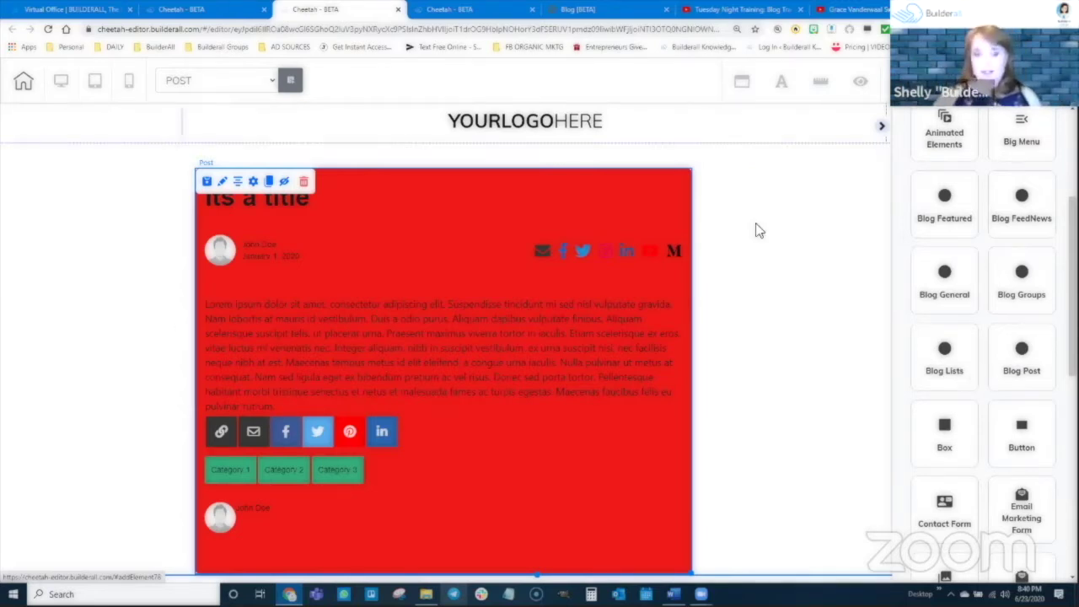
pyautogui.hotkey('ctrl', 'shift', 'Tab')
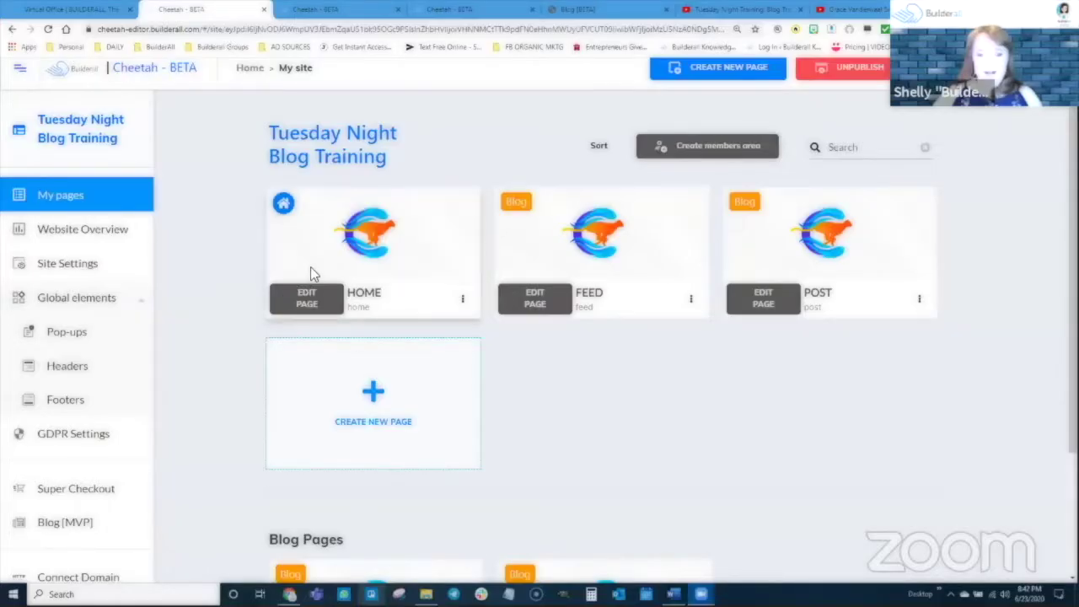
# Open the live HOME page from its card menu and select its web address
pyautogui.click(462, 301)
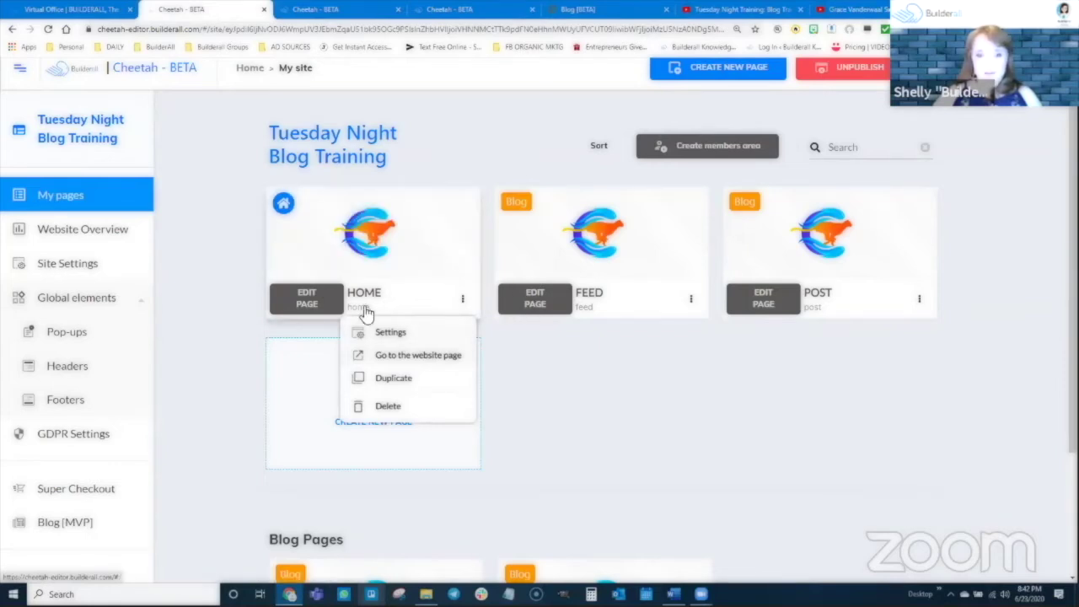
pyautogui.click(405, 355)
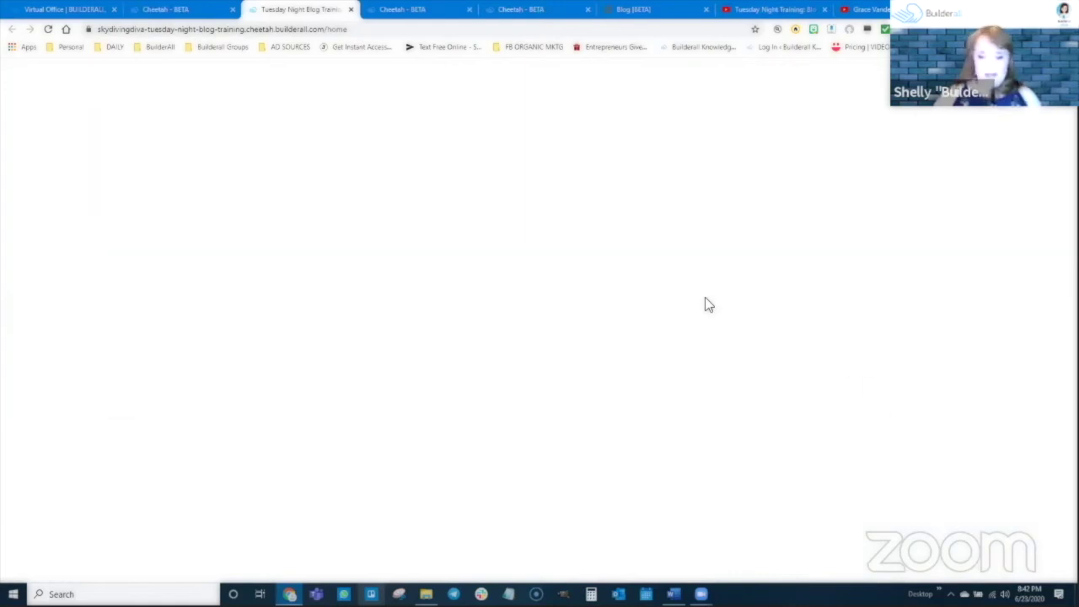
pyautogui.click(354, 31)
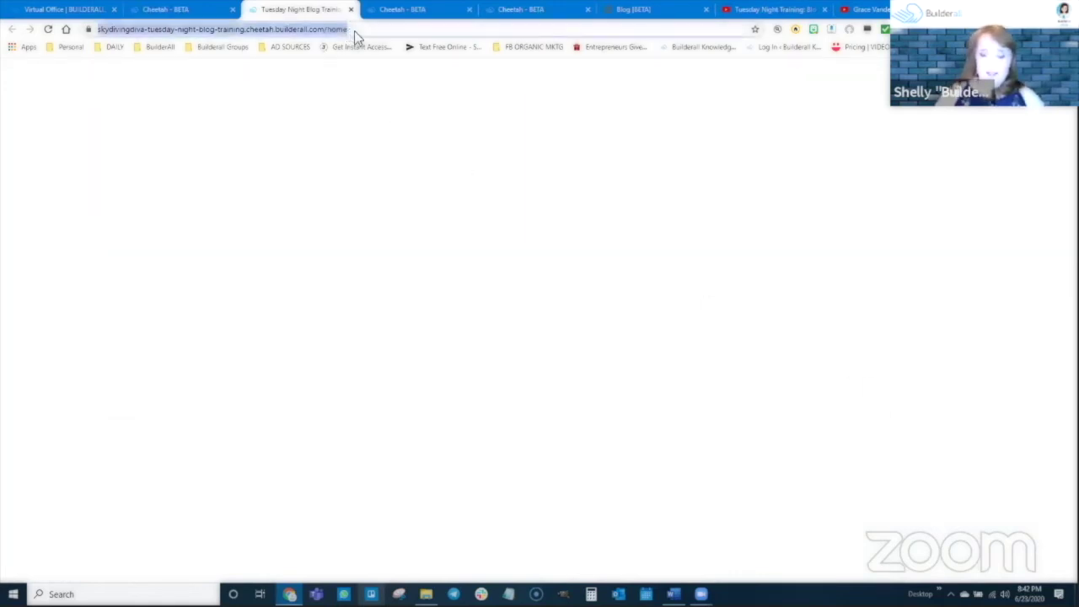
# Replace 'home' with 'rss' at the end of the URL to load the RSS feed
pyautogui.click(354, 31)
pyautogui.press('BackSpace')
pyautogui.press('BackSpace')
pyautogui.press('BackSpace')
pyautogui.press('BackSpace')
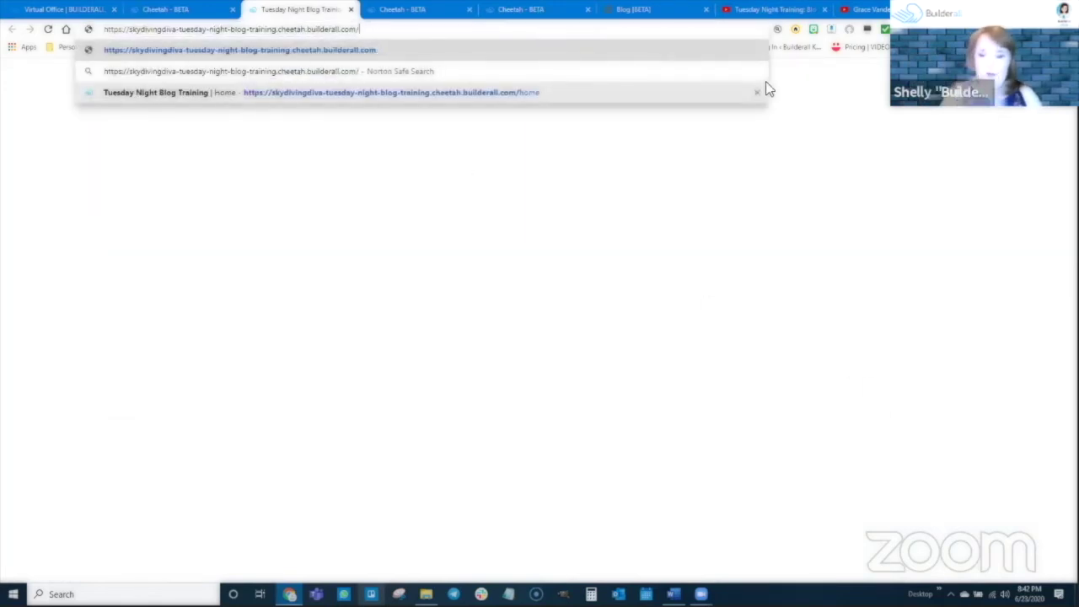
pyautogui.write('rss')
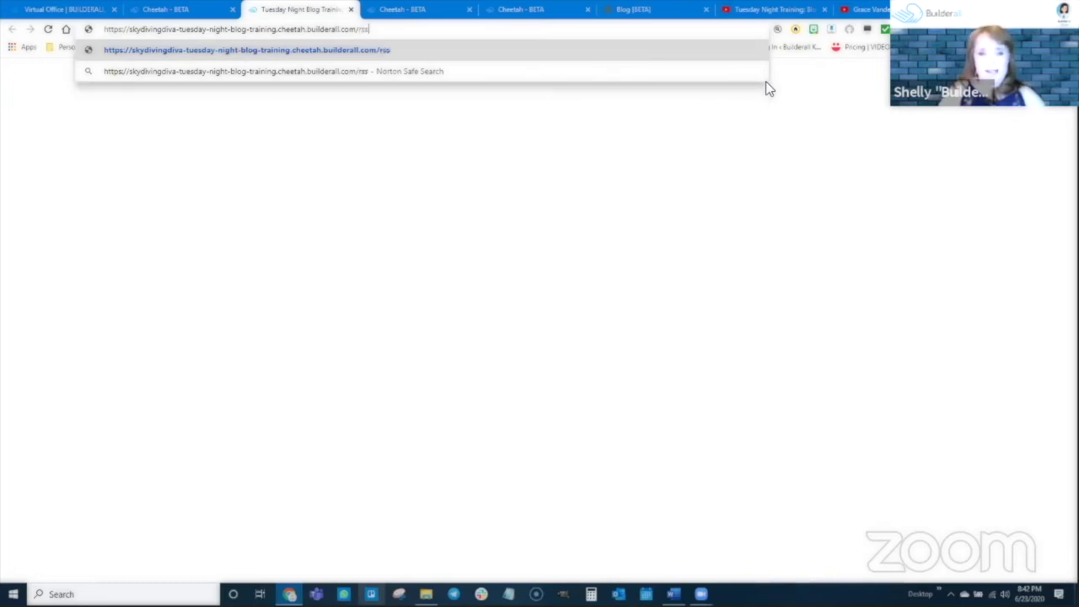
pyautogui.press('Return')
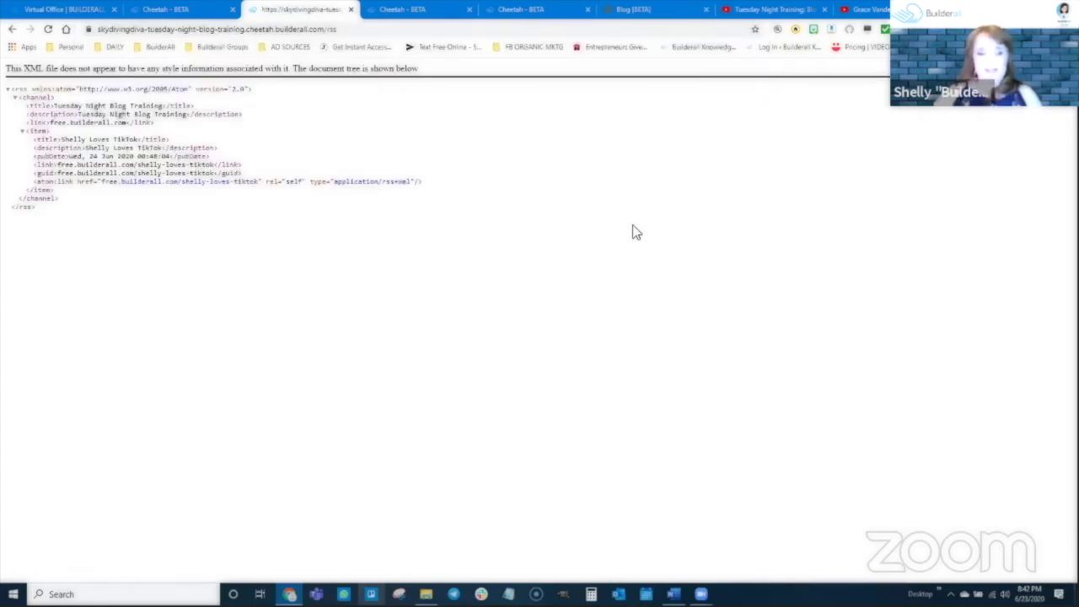
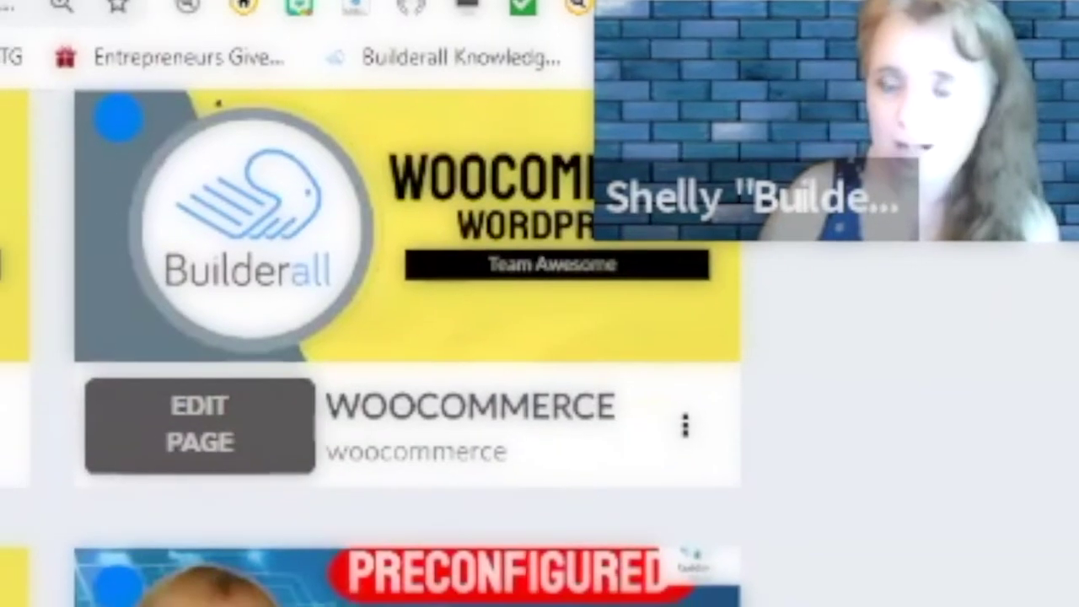
# Scroll the site dashboard down to the Blog Pages section listing FEED and POST
pyautogui.scroll(-5, 379, 337)
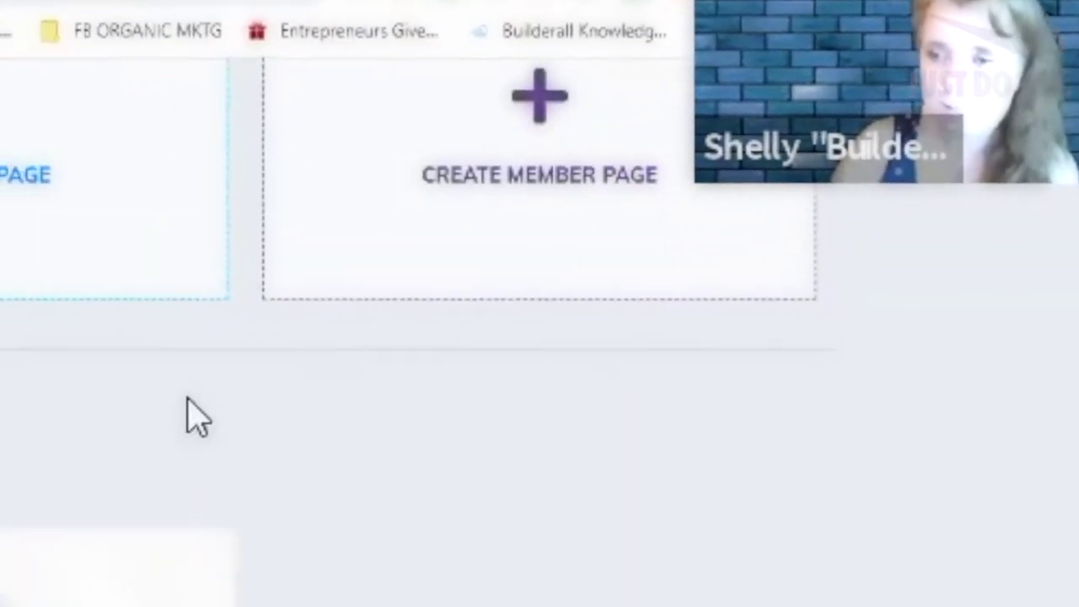
pyautogui.scroll(-3, 196, 417)
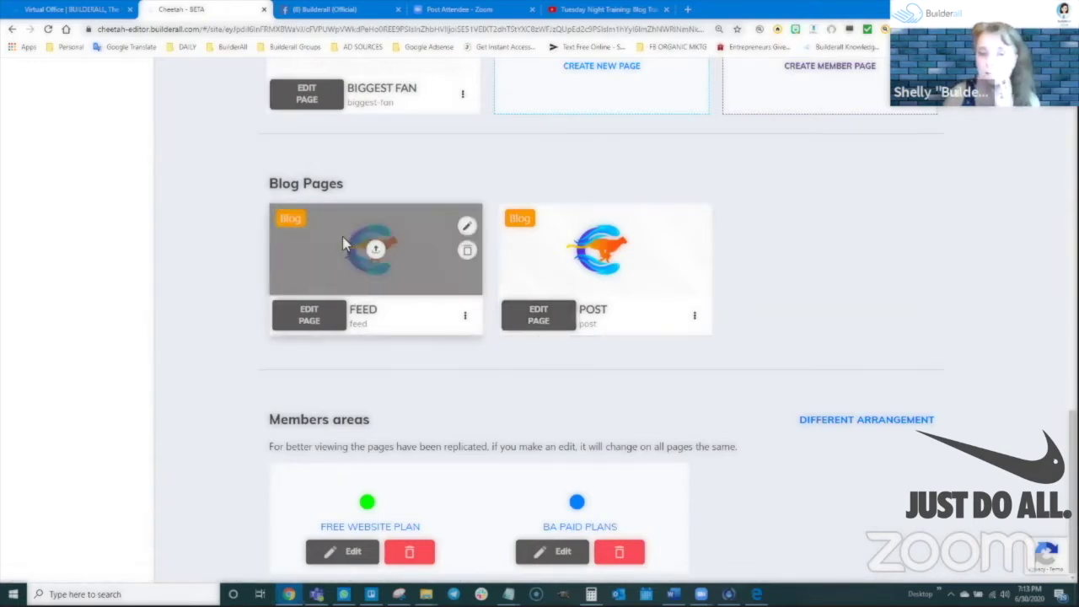
# Open the FEED template in the editor, shorten the top section and make the slider panel taller
pyautogui.click(308, 316)
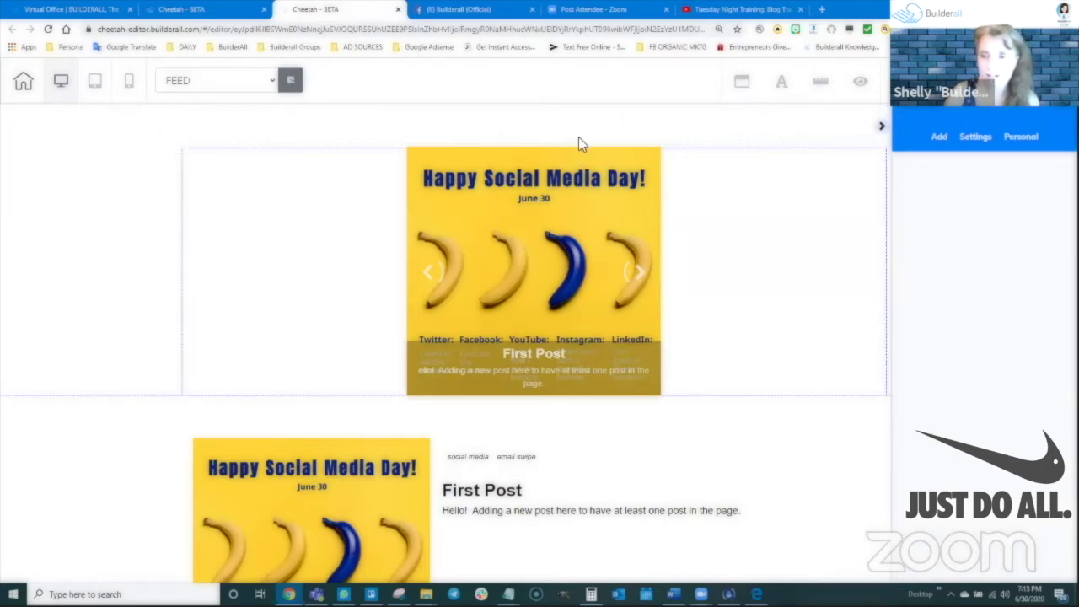
pyautogui.click(548, 135)
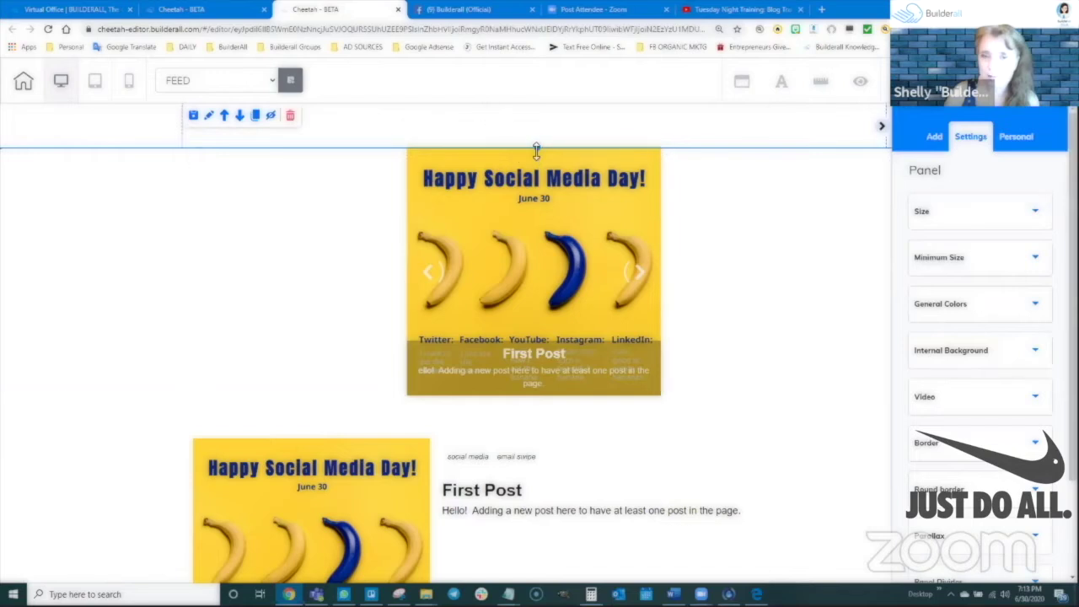
pyautogui.moveTo(536, 150); pyautogui.dragTo(537, 134)
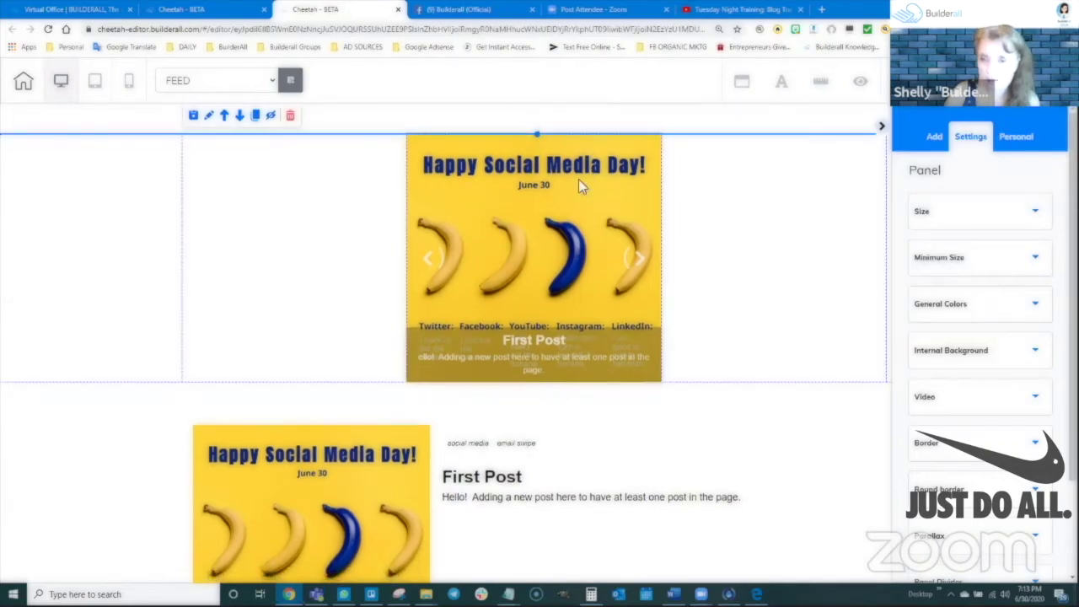
pyautogui.click(790, 184)
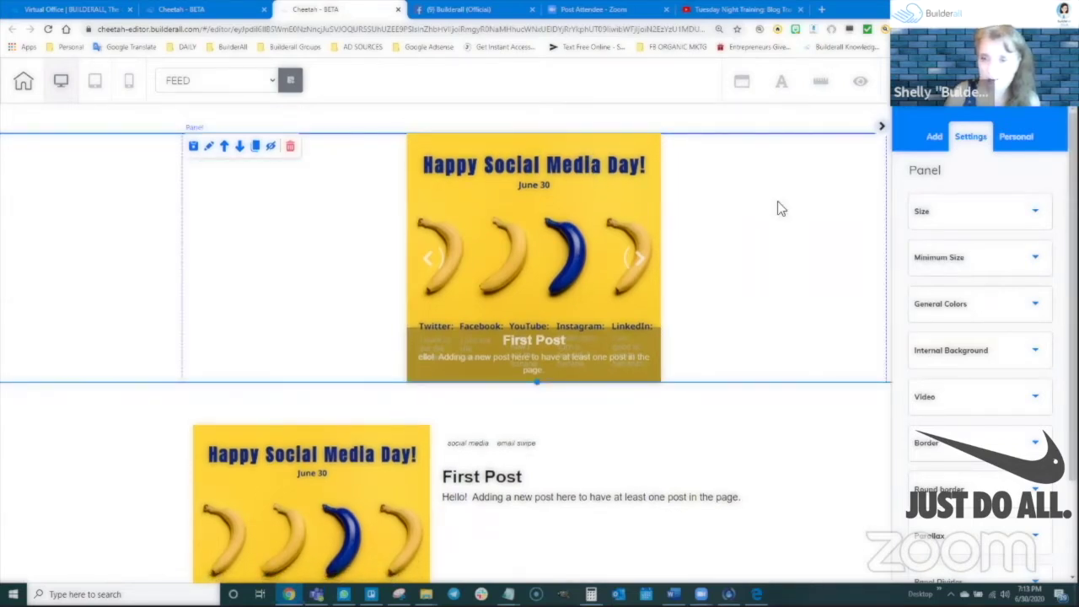
pyautogui.moveTo(612, 172); pyautogui.dragTo(590, 320)
pyautogui.click(531, 386)
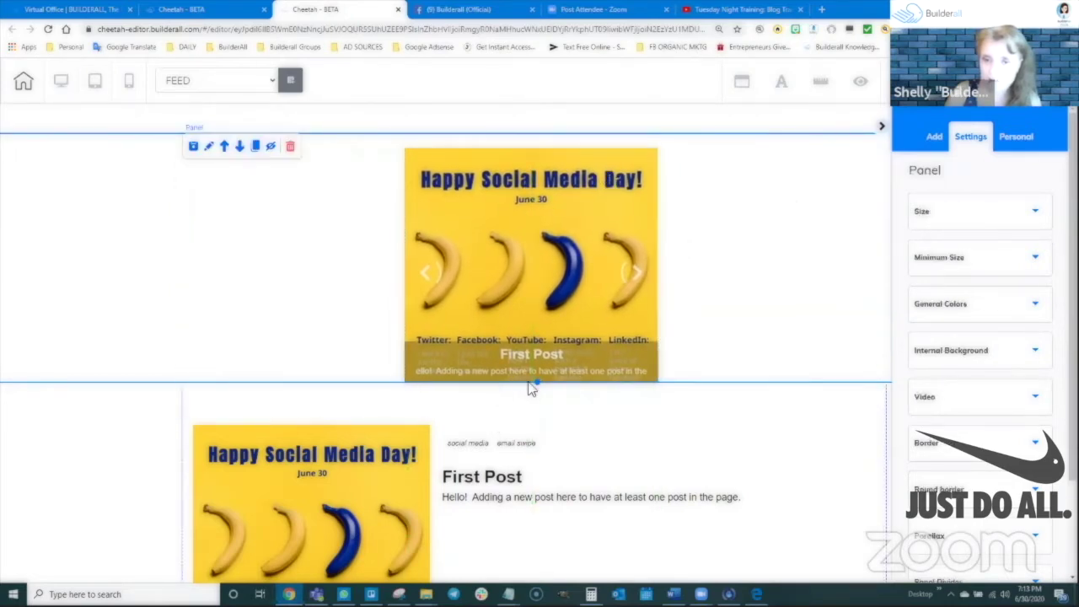
pyautogui.moveTo(533, 386); pyautogui.dragTo(536, 413)
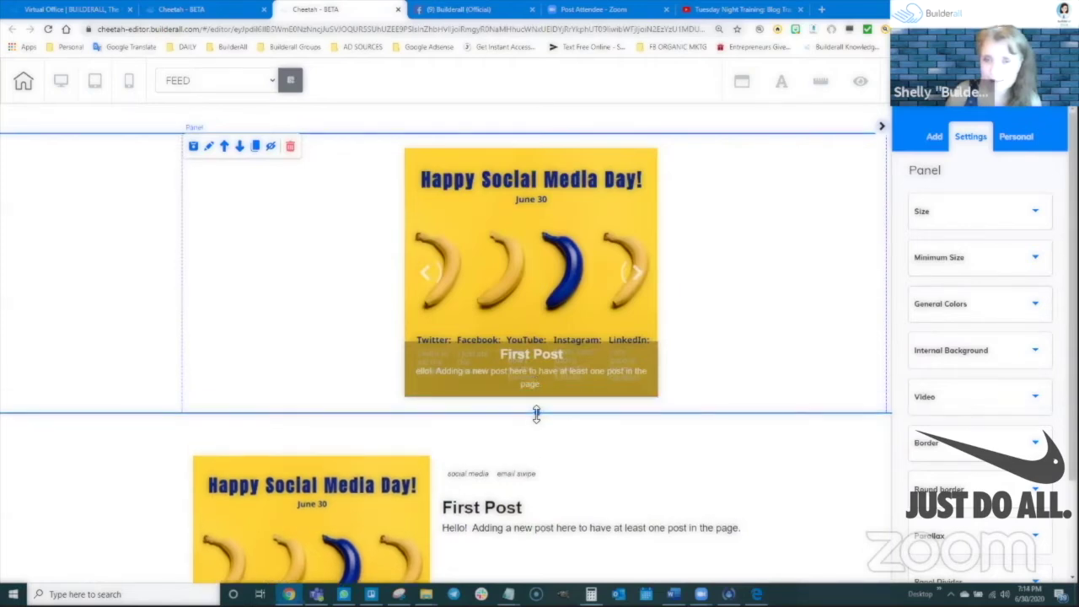
# Give the FEED top section a solid blue background colour
pyautogui.click(804, 124)
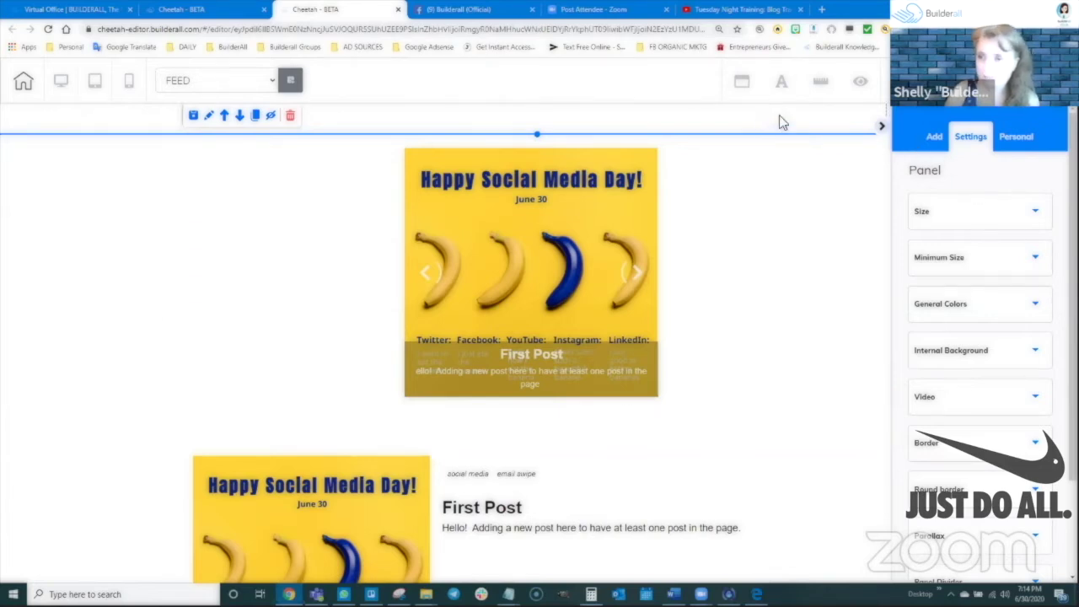
pyautogui.click(956, 313)
pyautogui.click(950, 300)
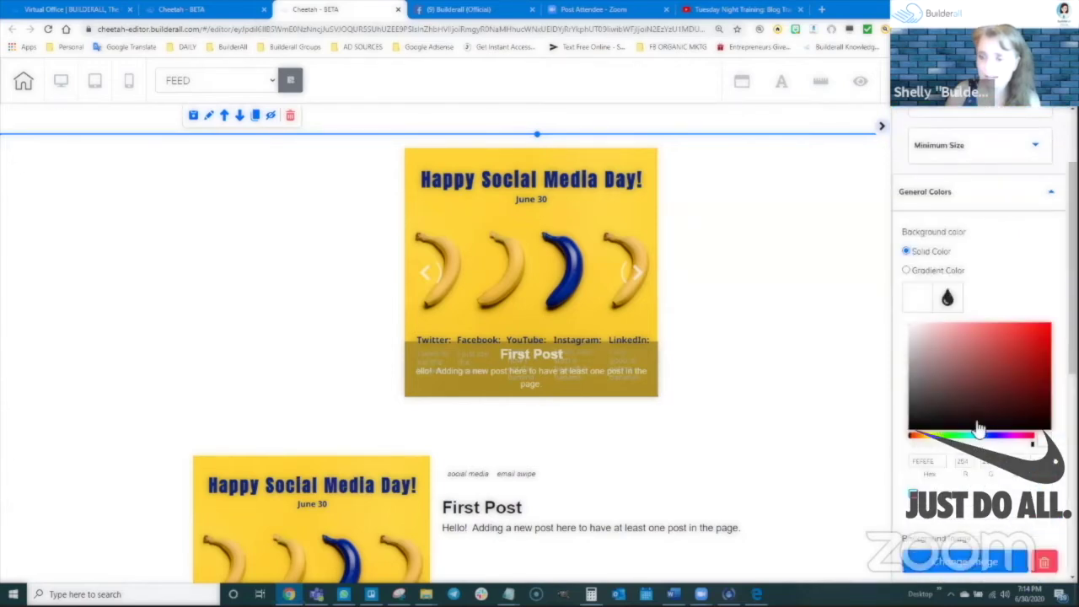
pyautogui.scroll(-2, 978, 421)
pyautogui.click(985, 323)
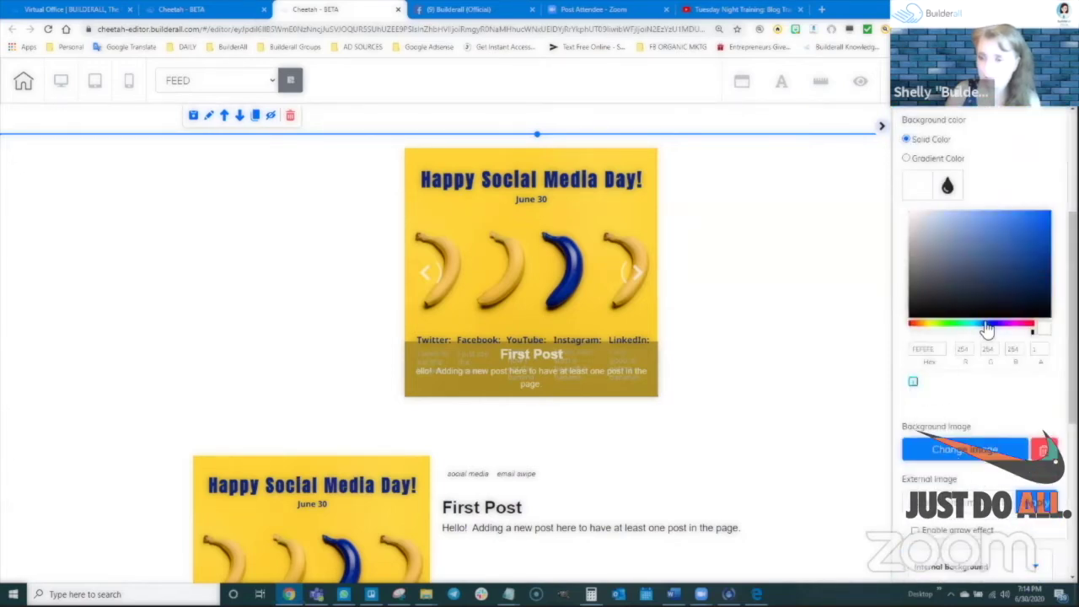
pyautogui.click(1021, 241)
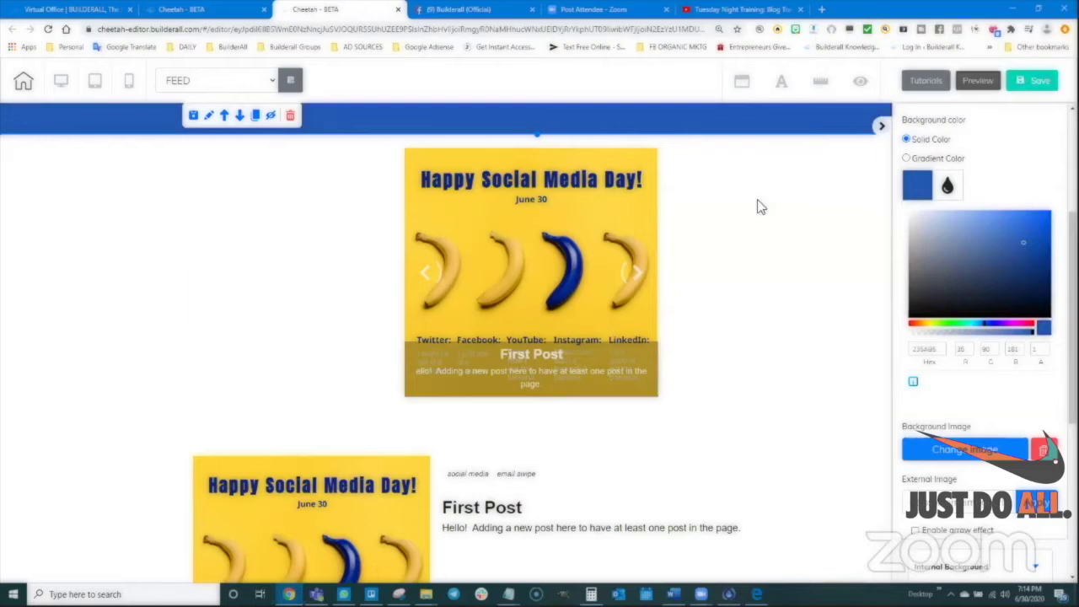
pyautogui.click(540, 137)
pyautogui.click(541, 131)
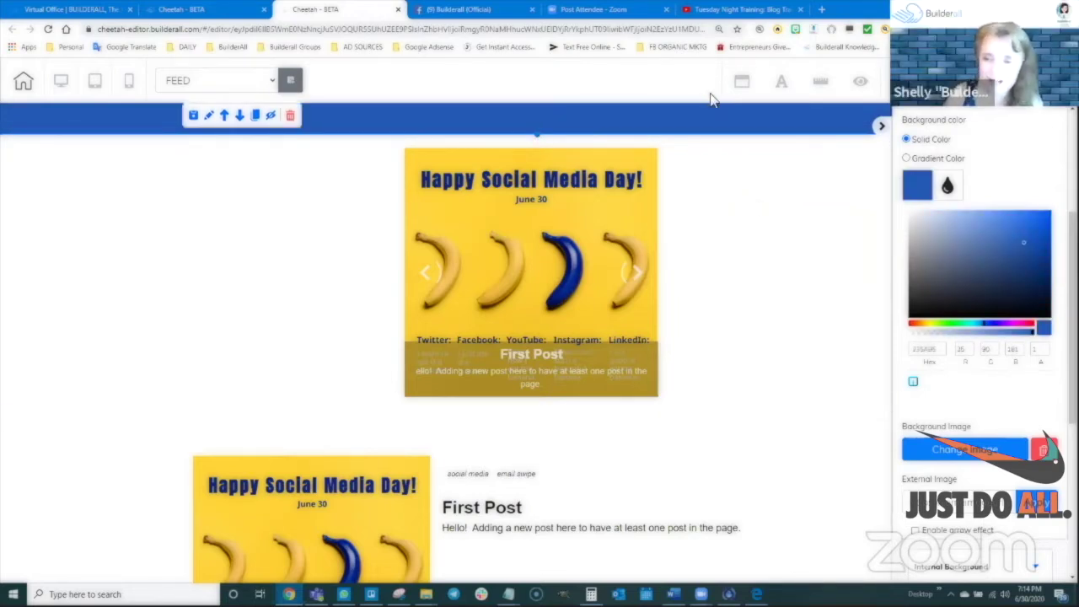
pyautogui.scroll(-1, 749, 264)
pyautogui.scroll(1, 747, 257)
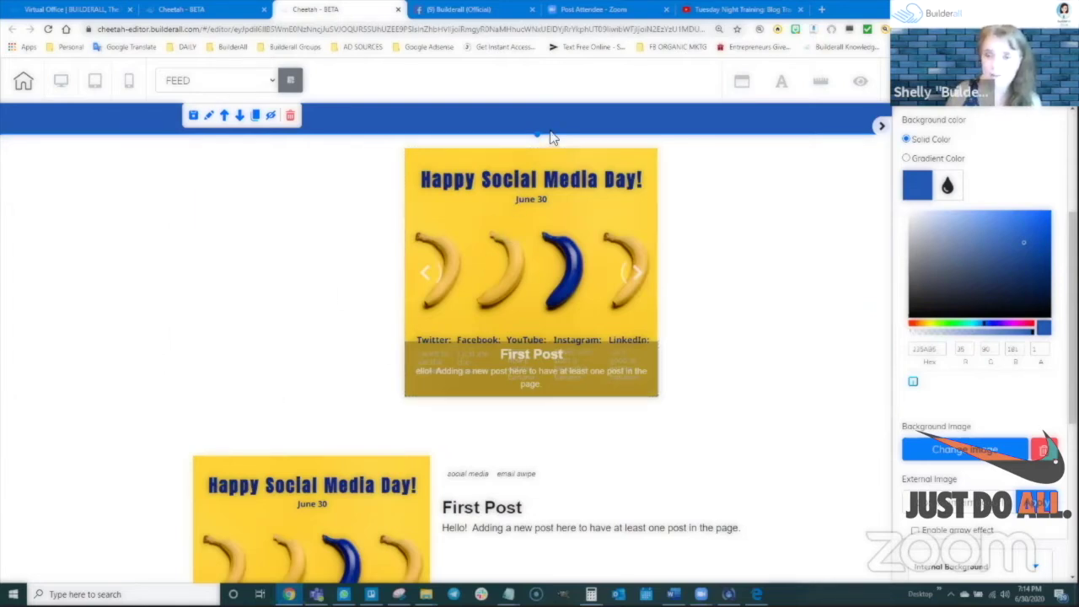
pyautogui.moveTo(571, 203); pyautogui.dragTo(541, 253)
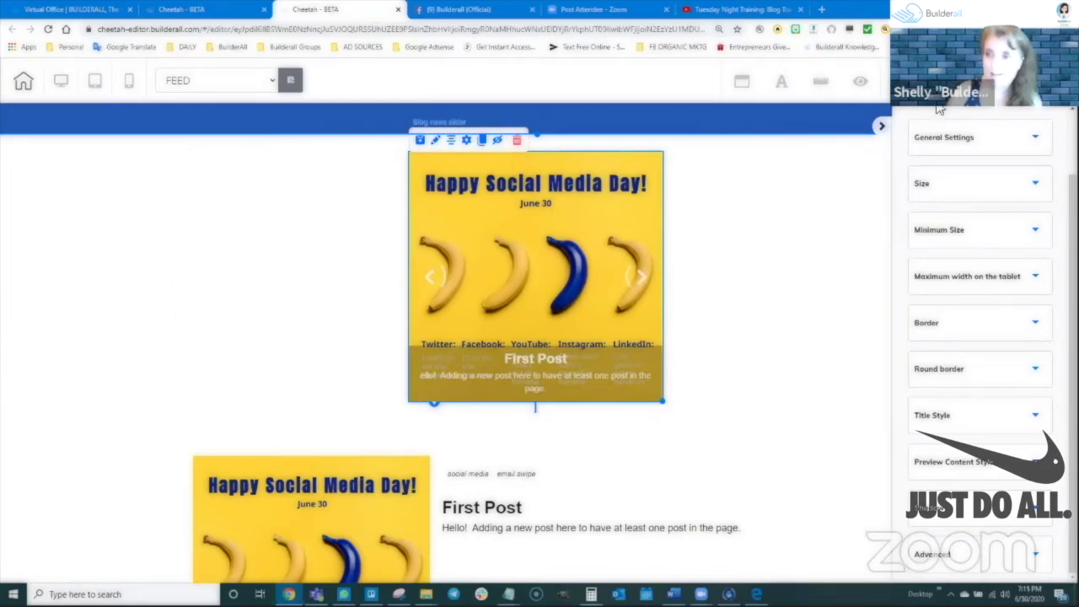
pyautogui.scroll(2, 936, 143)
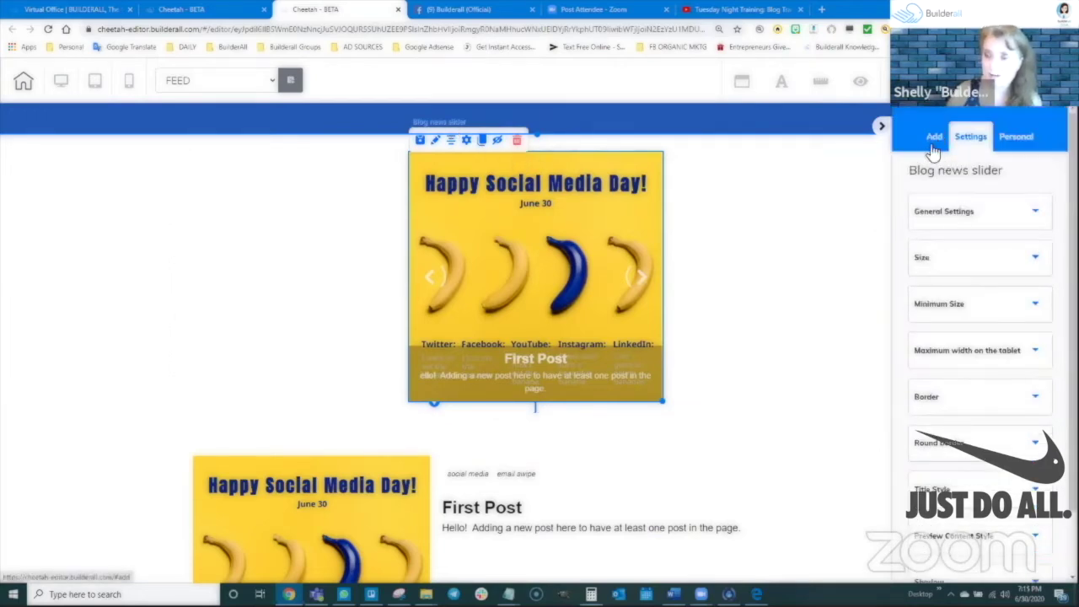
pyautogui.click(933, 137)
pyautogui.click(1017, 177)
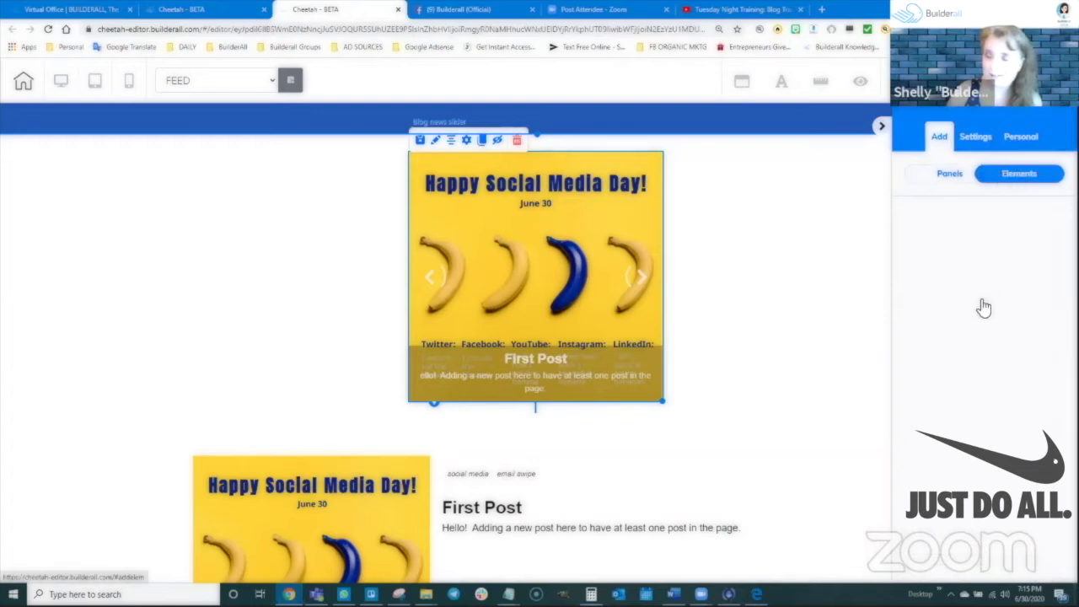
pyautogui.scroll(-3, 978, 305)
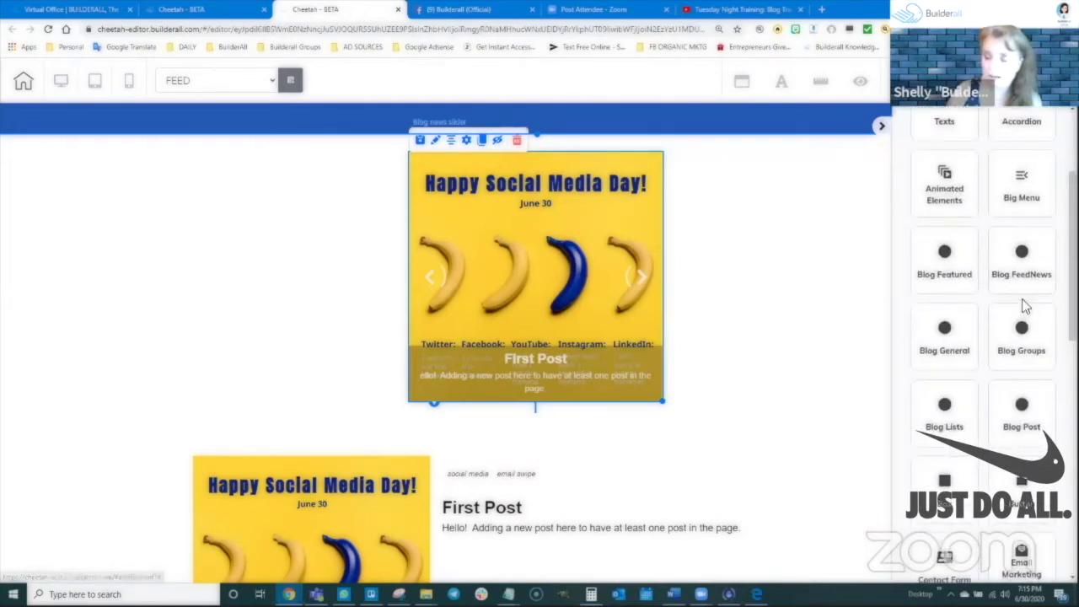
pyautogui.scroll(-1, 995, 380)
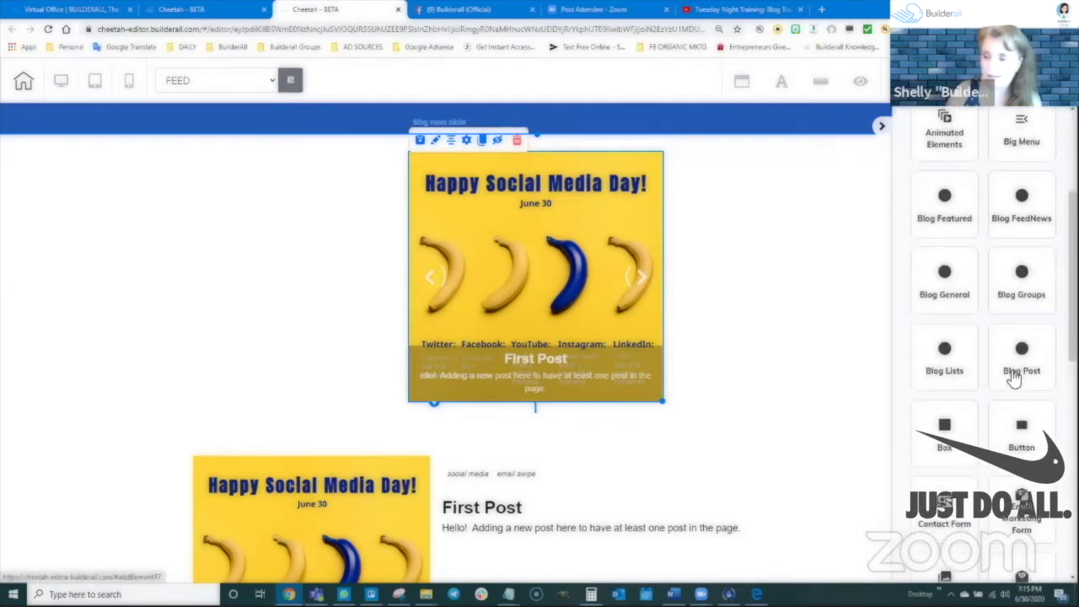
pyautogui.click(1014, 375)
pyautogui.click(928, 226)
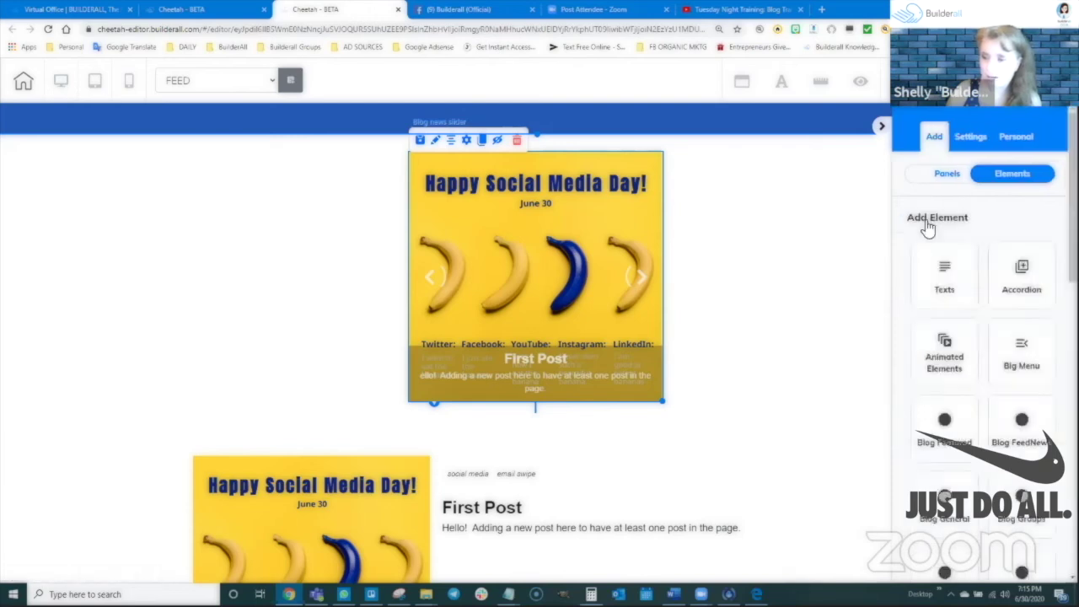
pyautogui.scroll(-1, 946, 404)
pyautogui.click(951, 369)
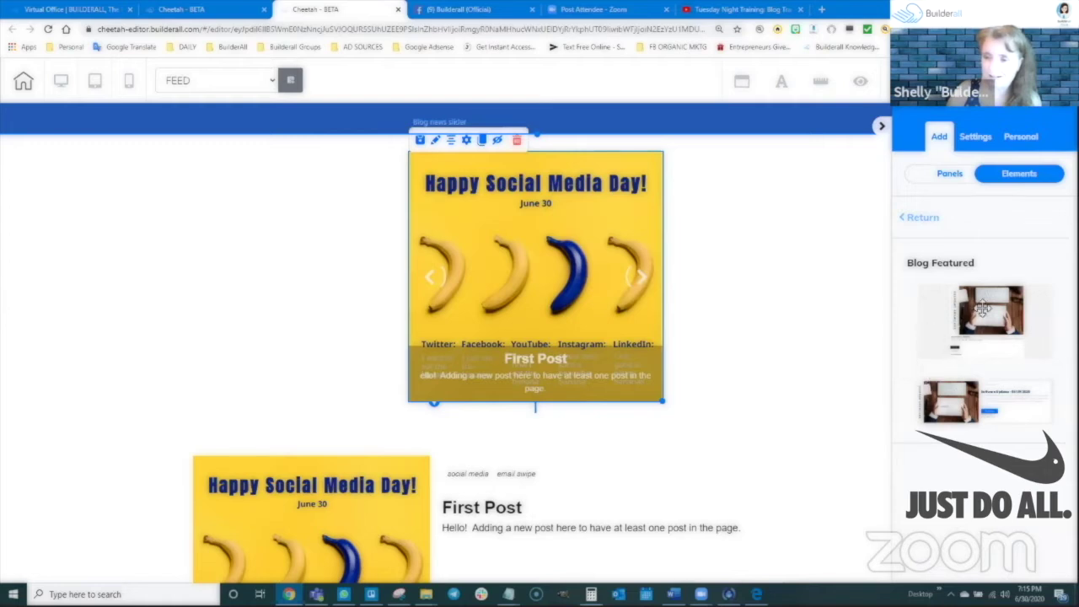
pyautogui.click(936, 221)
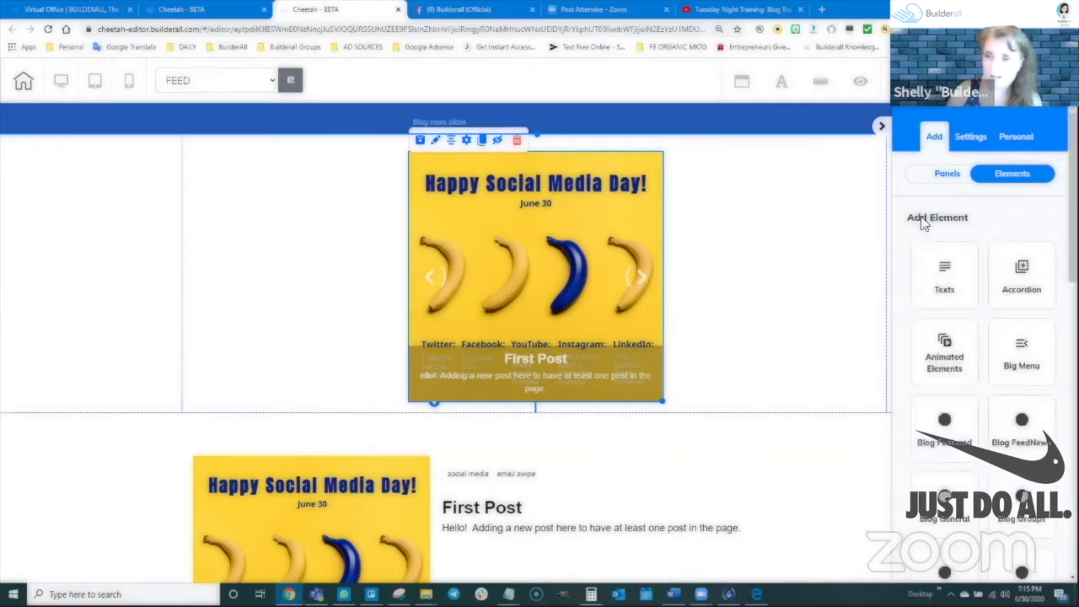
pyautogui.moveTo(526, 218)
pyautogui.mouseDown()
pyautogui.moveTo(515, 212)
pyautogui.moveTo(544, 217)
pyautogui.moveTo(528, 217)
pyautogui.mouseUp()
pyautogui.scroll(-3, 506, 422)
pyautogui.scroll(-1, 531, 395)
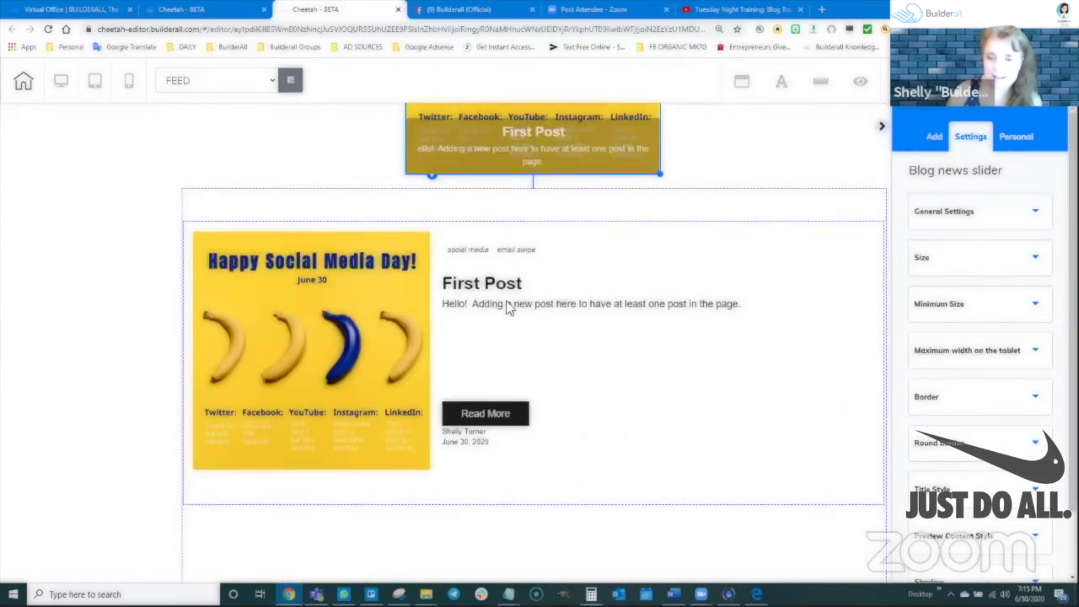
pyautogui.moveTo(509, 320); pyautogui.dragTo(505, 301)
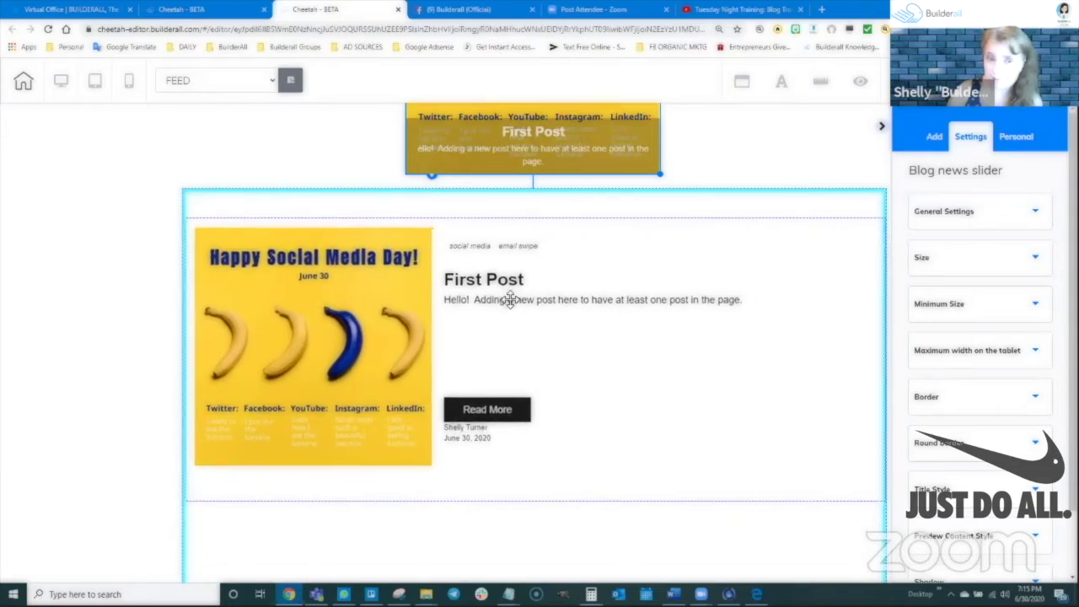
pyautogui.click(511, 320)
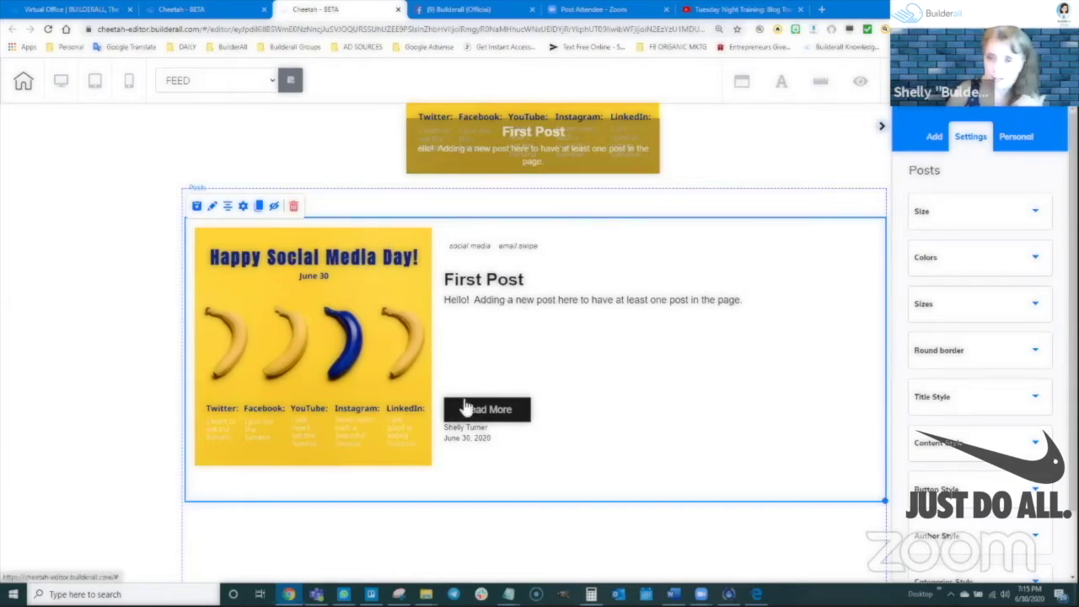
# Review the Posts settings (Theme, Read more text, Amount), save them and publish the site
pyautogui.click(244, 206)
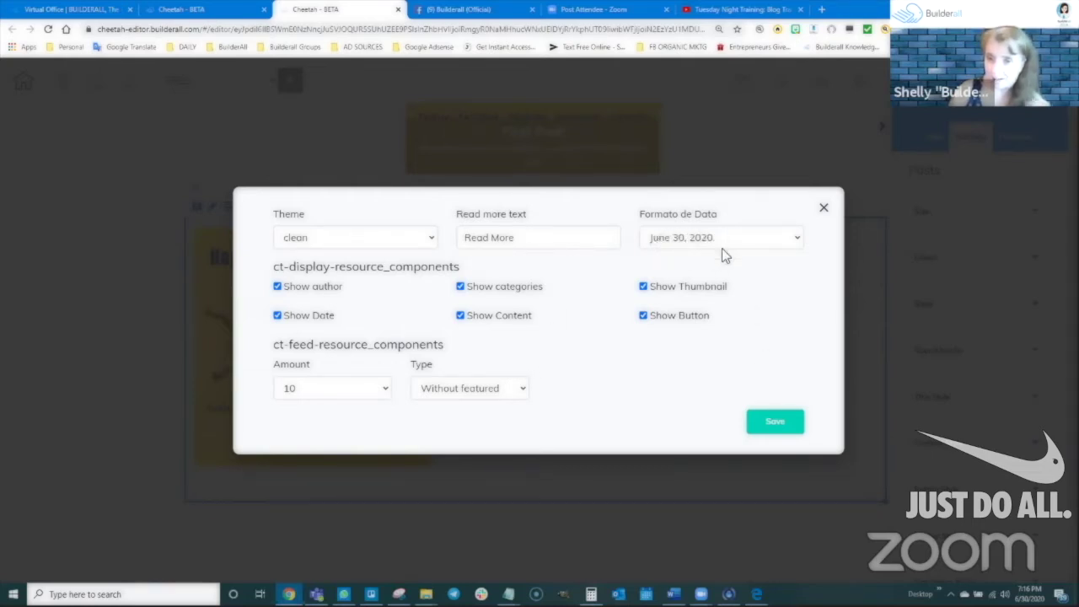
pyautogui.click(775, 426)
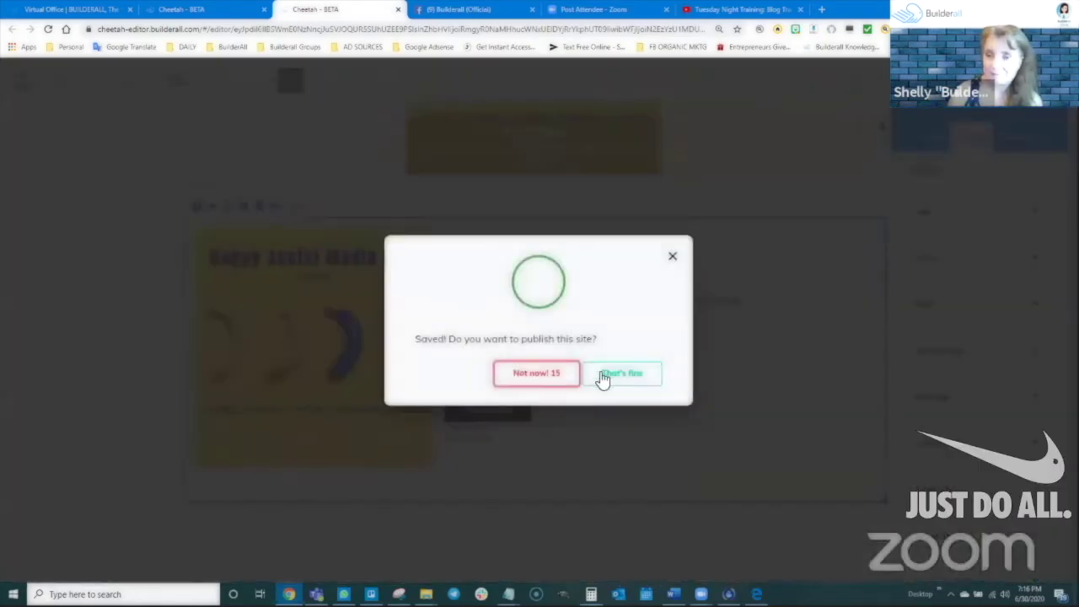
pyautogui.click(604, 378)
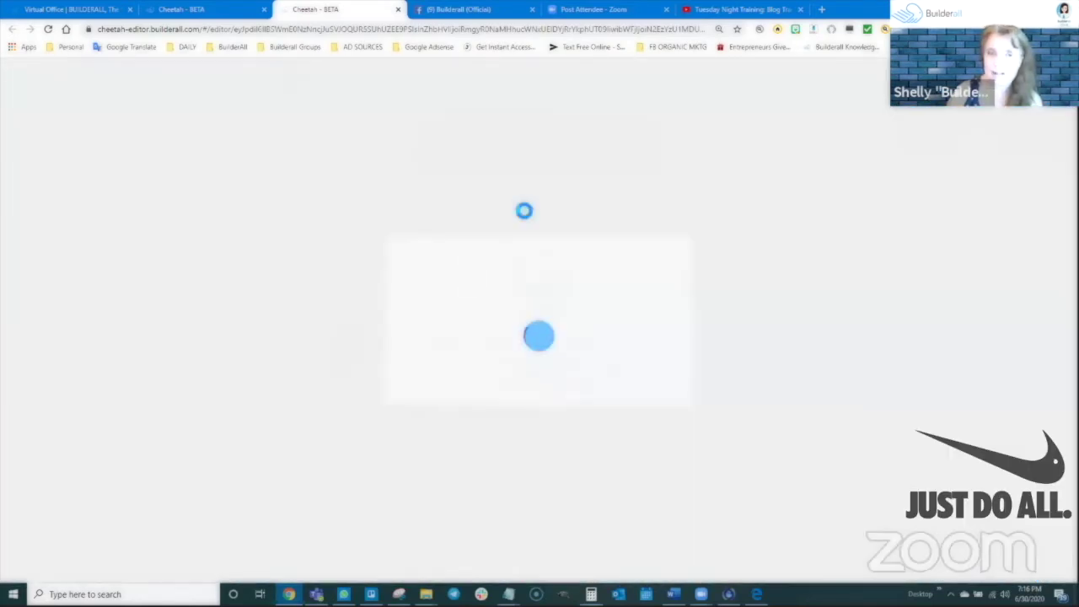
# Open the POST template and delete the YOURLOGOHERE logo image from its header
pyautogui.hotkey('ctrl', 'shift', 'Tab')
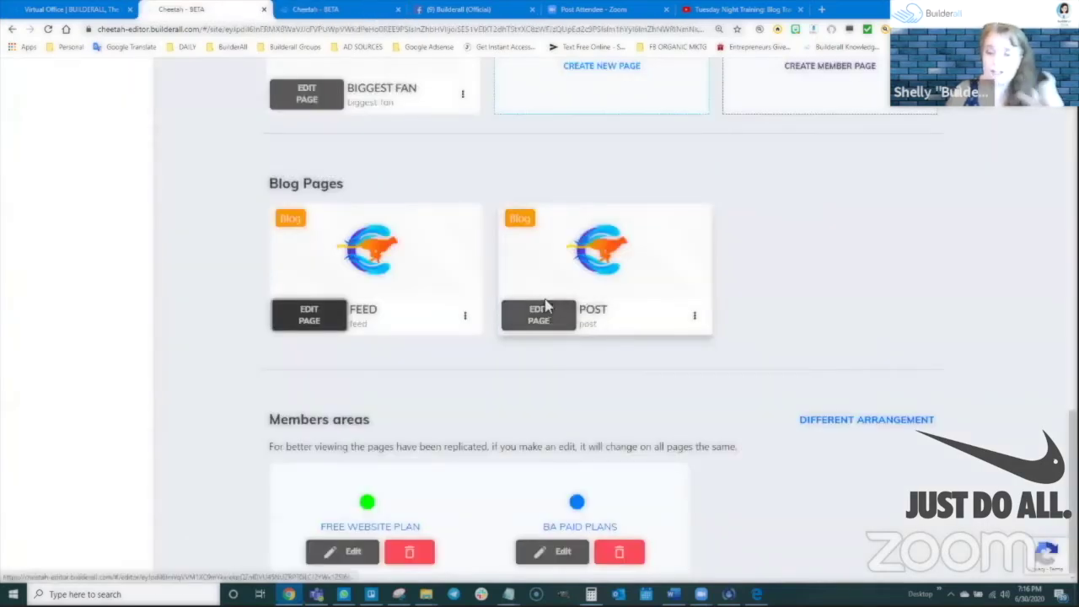
pyautogui.moveTo(552, 295)
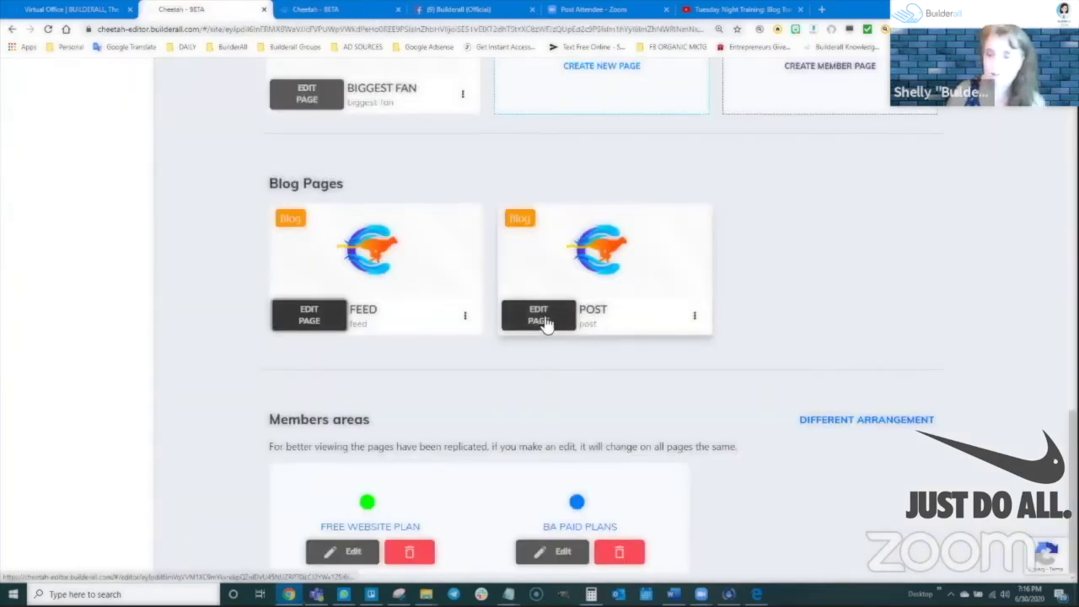
pyautogui.click(546, 324)
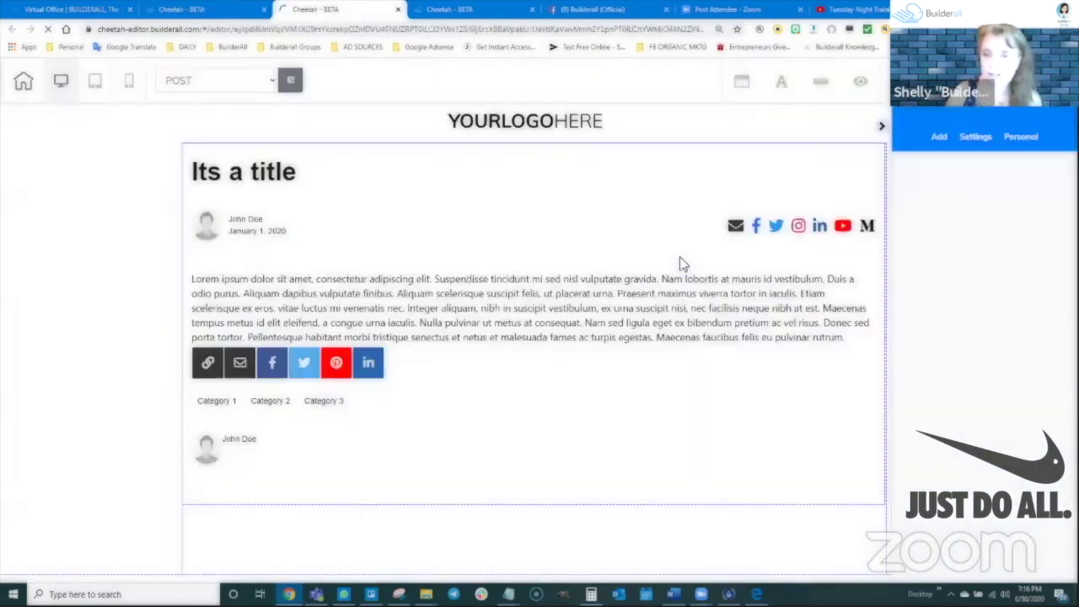
pyautogui.click(531, 125)
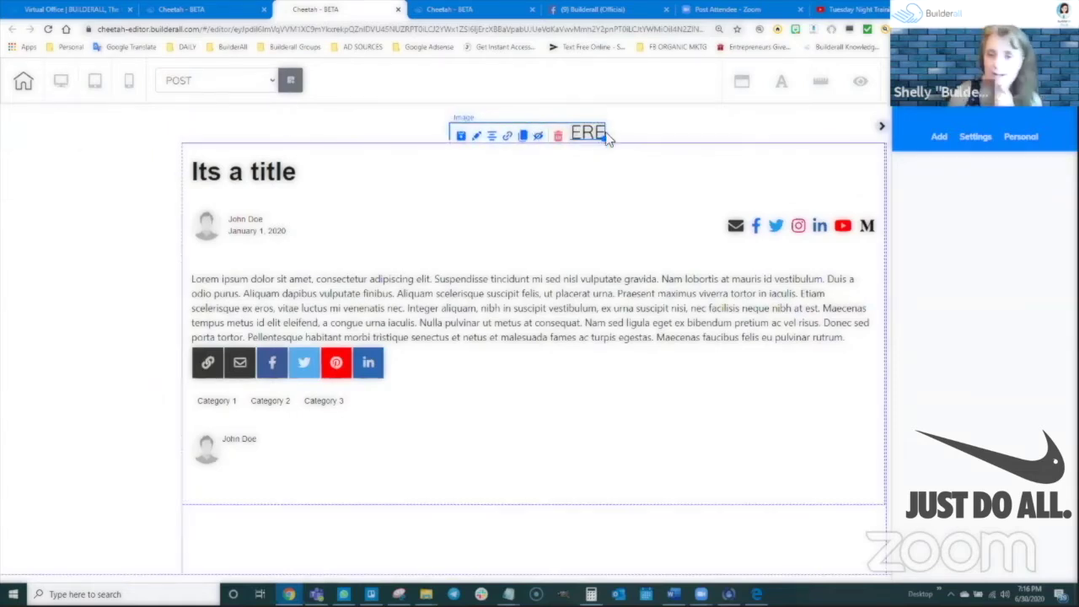
pyautogui.click(555, 135)
pyautogui.click(590, 336)
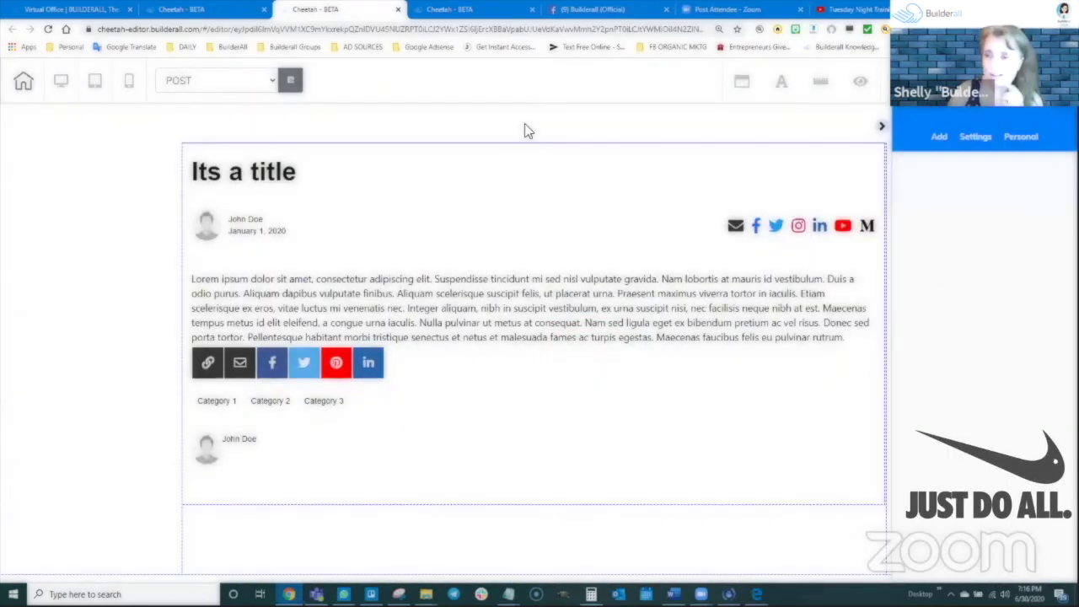
# Set the POST template's top section background to solid blue
pyautogui.click(525, 124)
pyautogui.click(966, 305)
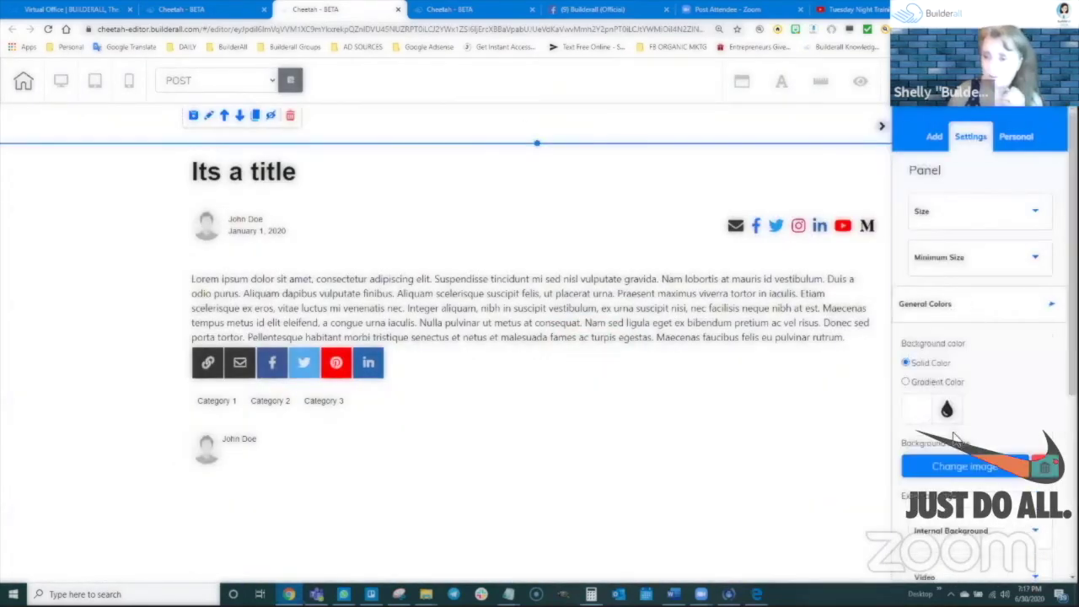
pyautogui.click(919, 410)
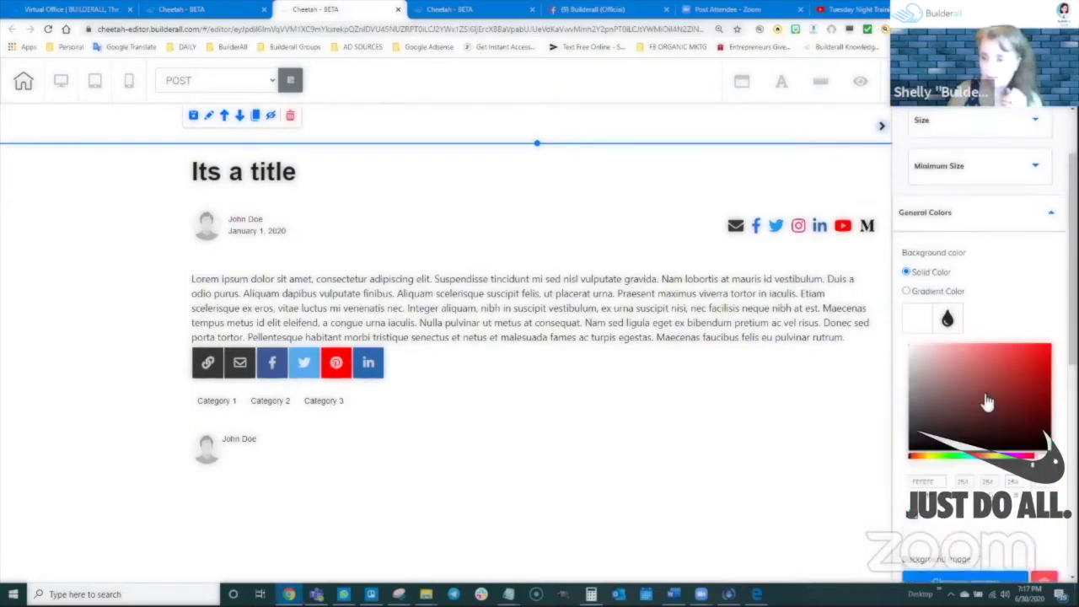
pyautogui.scroll(-1, 988, 396)
pyautogui.click(987, 379)
pyautogui.click(1009, 293)
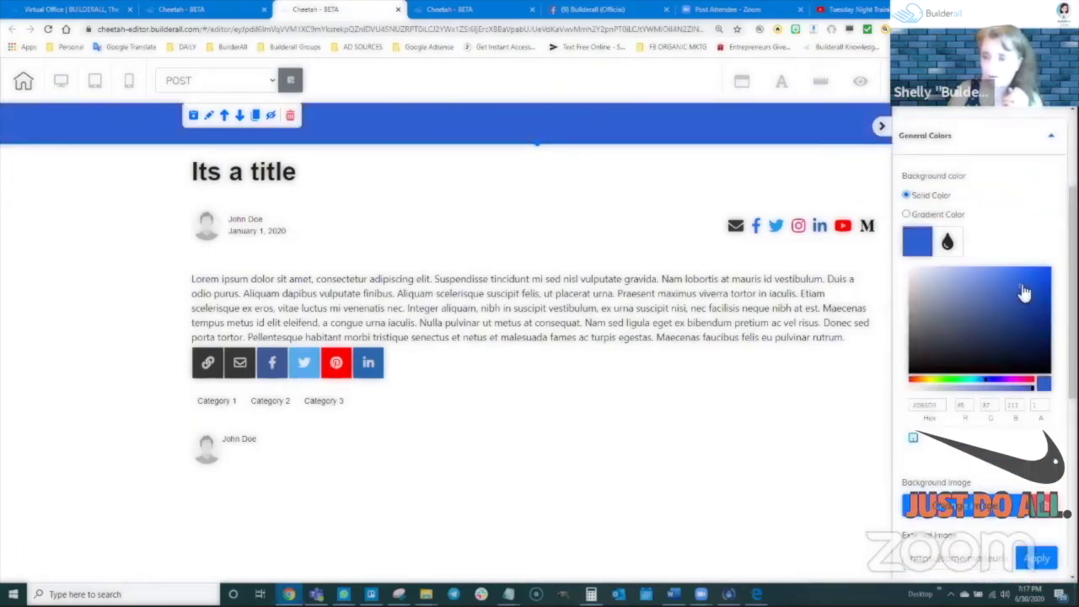
# Shorten the blue header band and move the post element directly beneath it
pyautogui.click(560, 146)
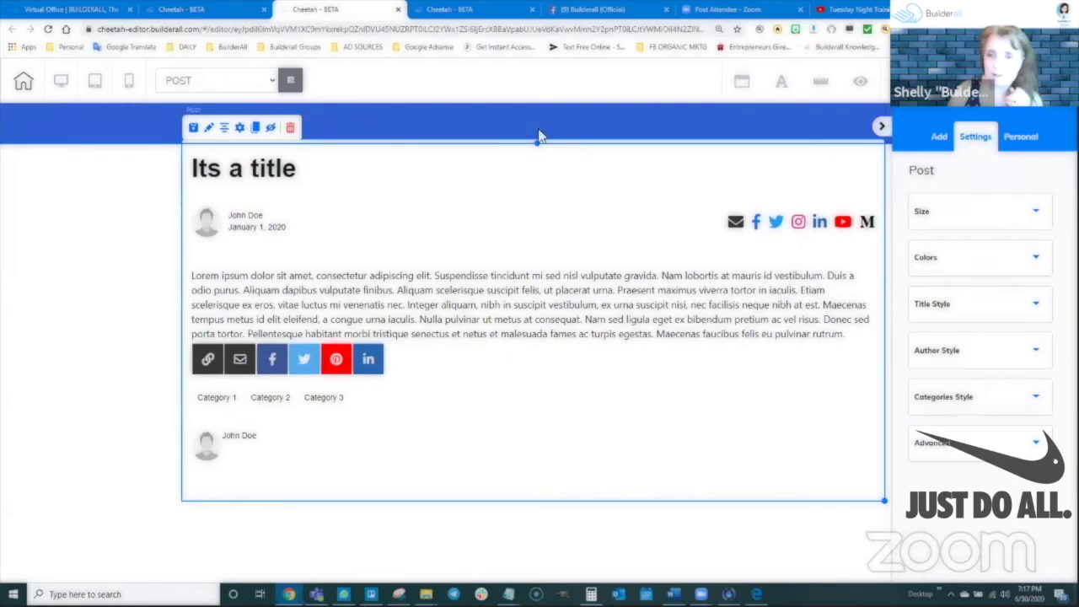
pyautogui.click(541, 120)
pyautogui.click(593, 203)
pyautogui.click(533, 144)
pyautogui.moveTo(535, 144); pyautogui.dragTo(538, 136)
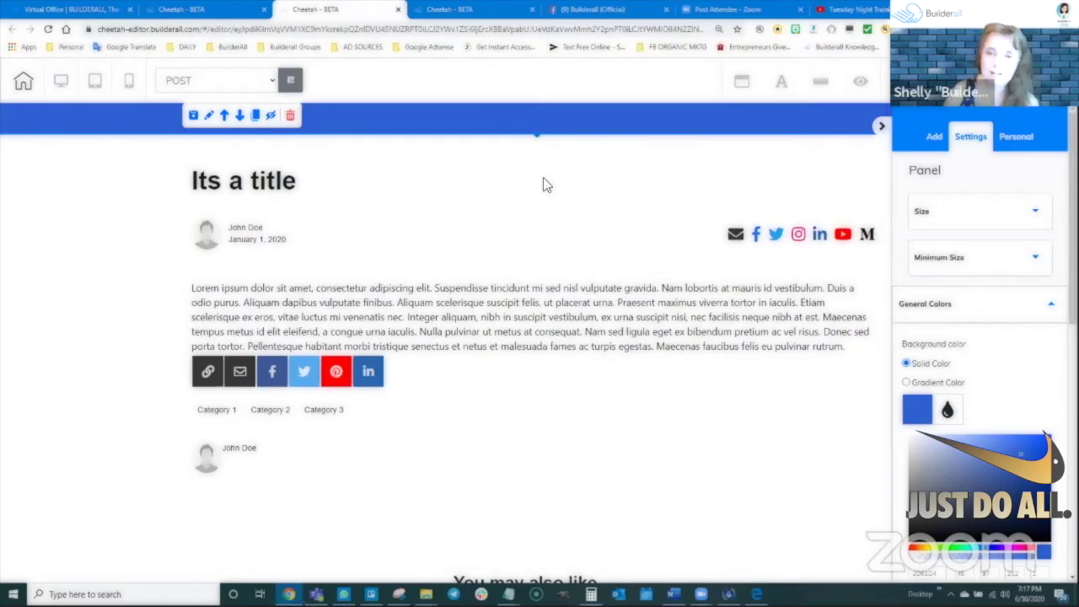
pyautogui.moveTo(551, 200)
pyautogui.mouseDown()
pyautogui.moveTo(549, 185)
pyautogui.moveTo(610, 234)
pyautogui.moveTo(527, 275)
pyautogui.moveTo(570, 208)
pyautogui.moveTo(585, 289)
pyautogui.moveTo(612, 282)
pyautogui.moveTo(574, 296)
pyautogui.moveTo(557, 200)
pyautogui.mouseUp()
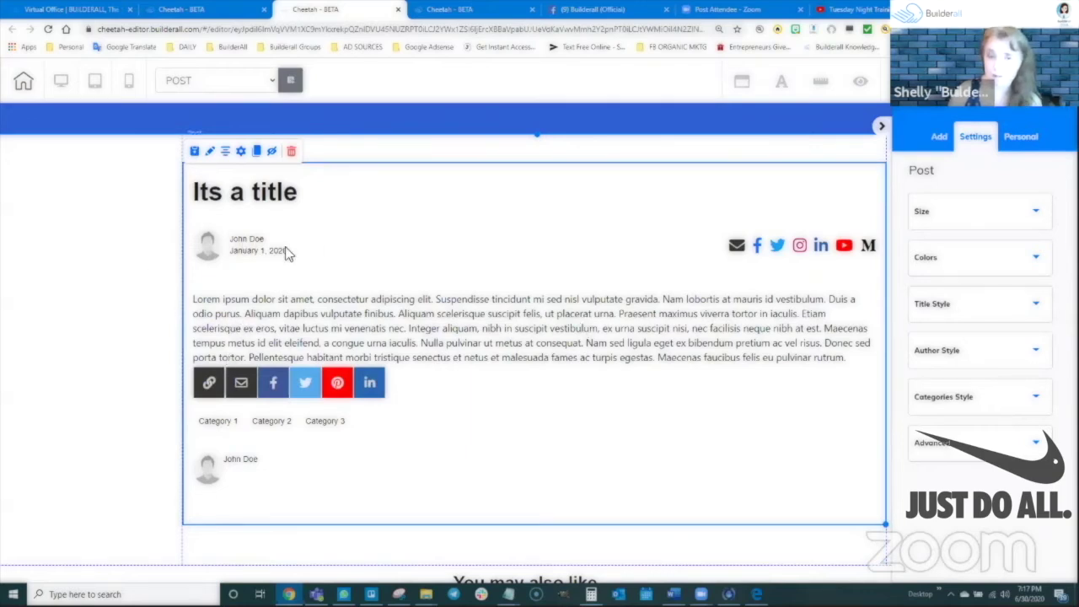
# Narrow the post element to the left and make its surrounding section taller
pyautogui.click(240, 154)
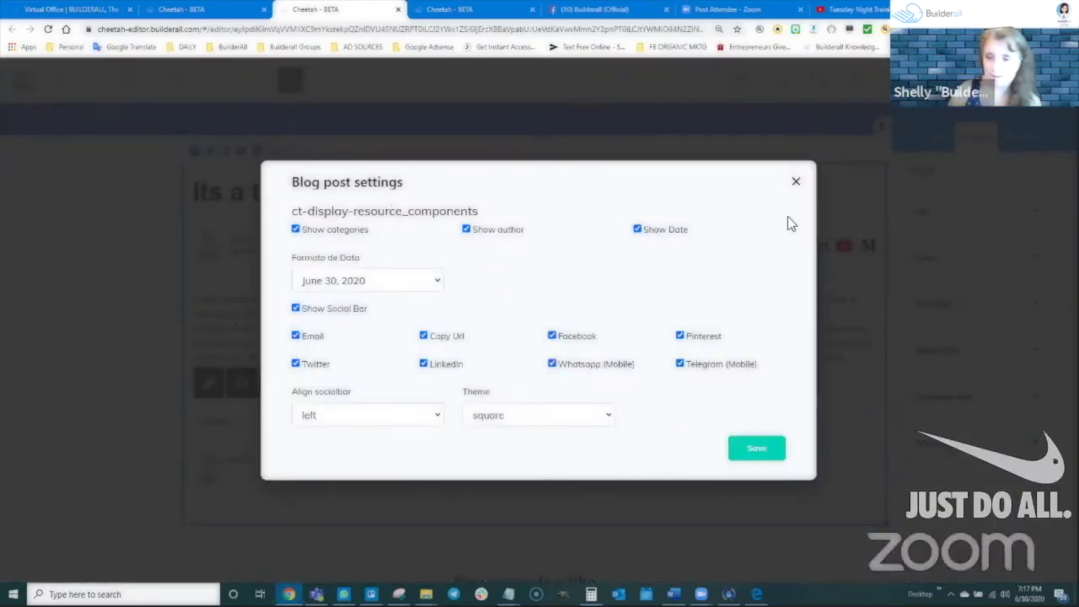
pyautogui.click(796, 181)
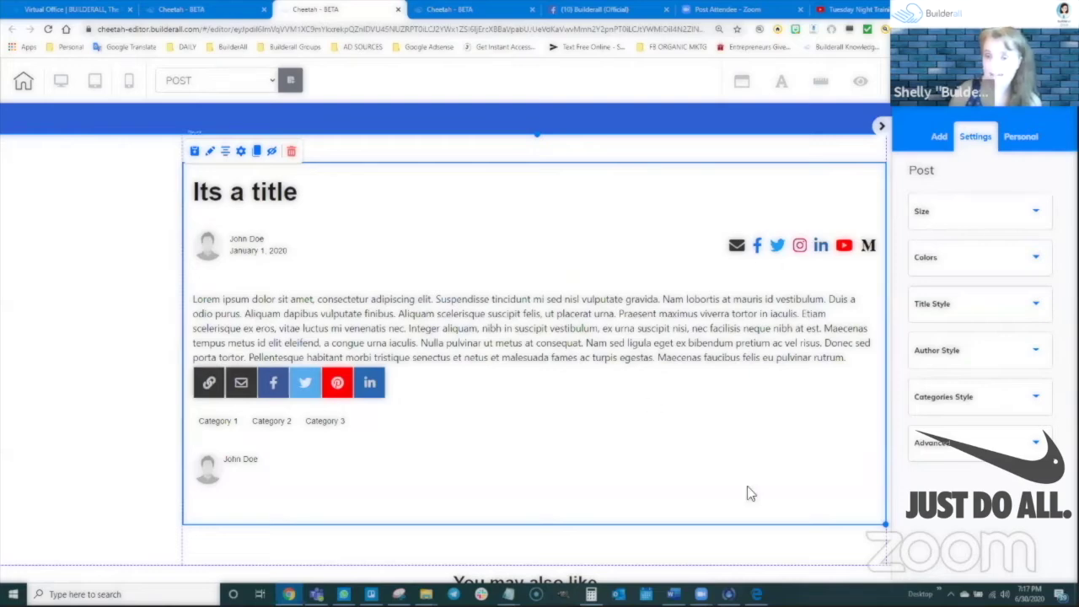
pyautogui.scroll(-2, 879, 445)
pyautogui.moveTo(885, 414); pyautogui.dragTo(690, 421)
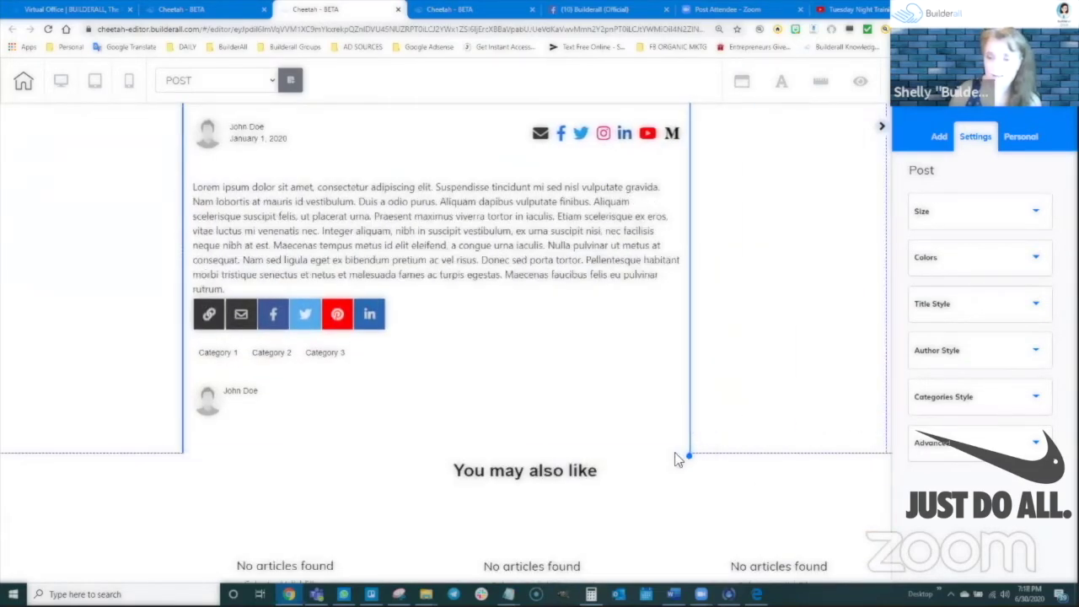
pyautogui.click(707, 449)
pyautogui.moveTo(537, 453); pyautogui.dragTo(544, 533)
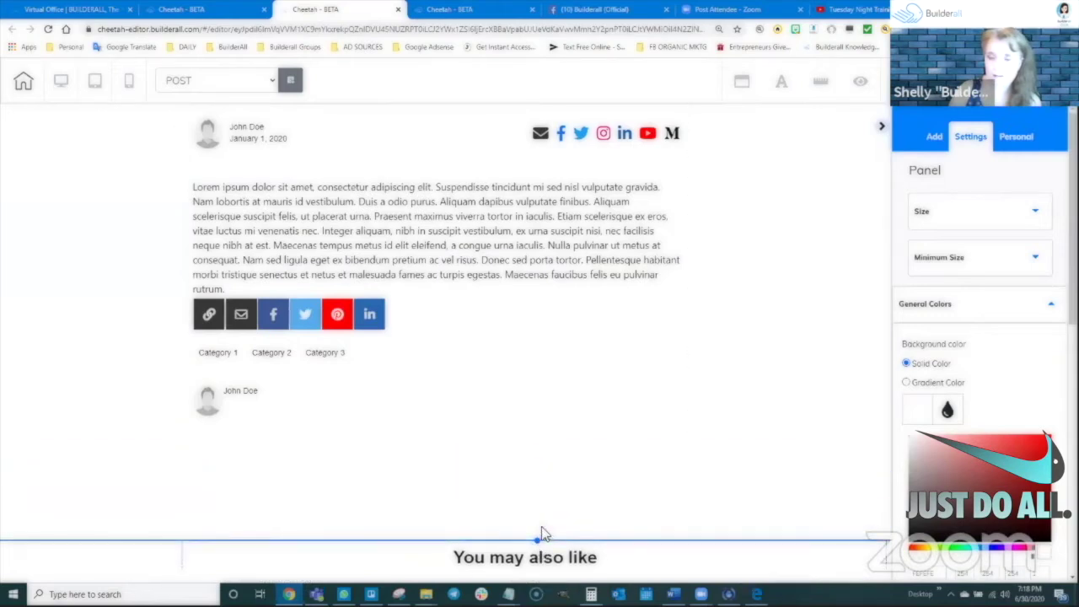
pyautogui.click(446, 427)
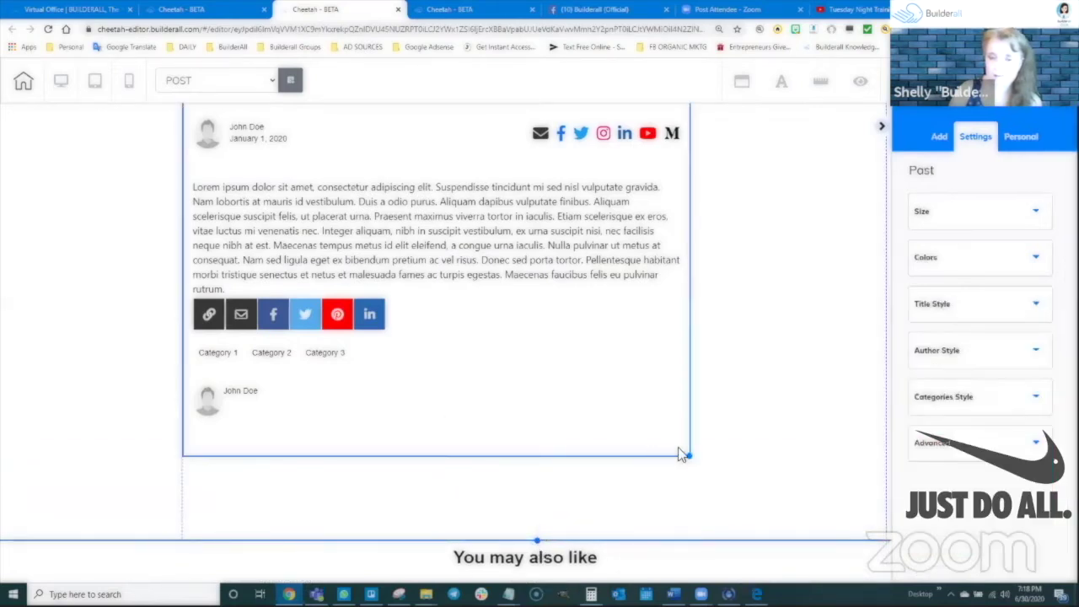
pyautogui.moveTo(688, 458); pyautogui.dragTo(653, 471)
pyautogui.click(730, 330)
pyautogui.scroll(2, 732, 292)
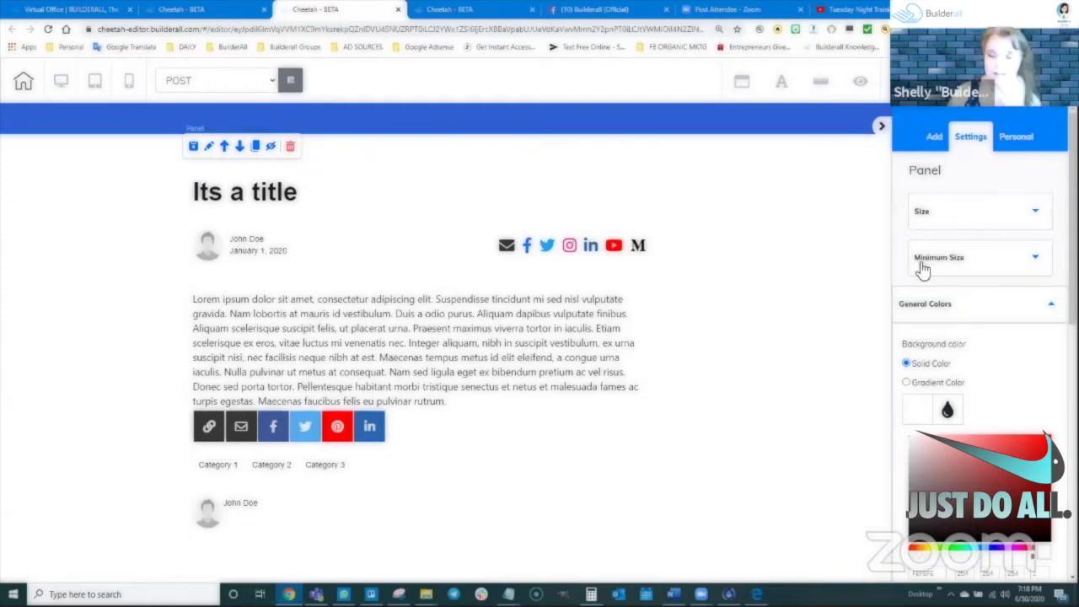
# Insert a Box element from Add > Elements into the space right of the post
pyautogui.click(935, 137)
pyautogui.click(1012, 174)
pyautogui.scroll(-2, 1008, 404)
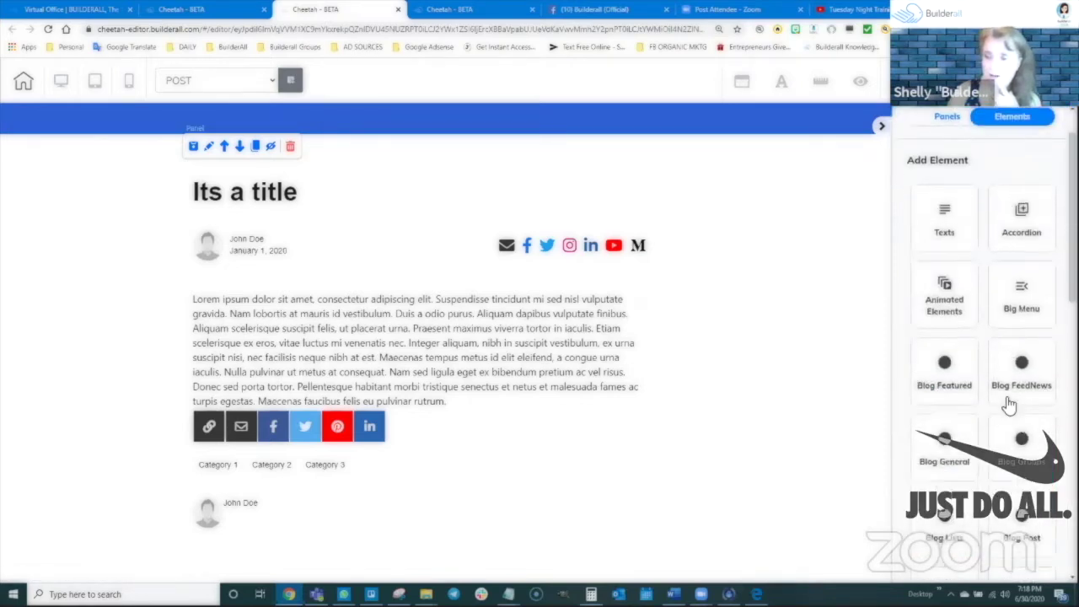
pyautogui.scroll(2, 1014, 356)
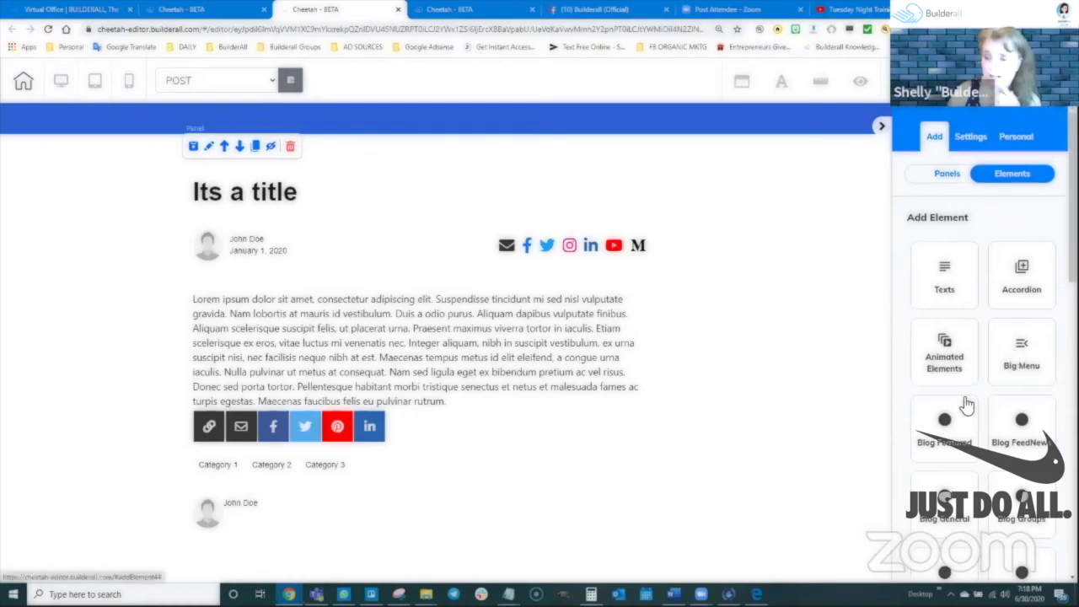
pyautogui.scroll(-4, 1008, 449)
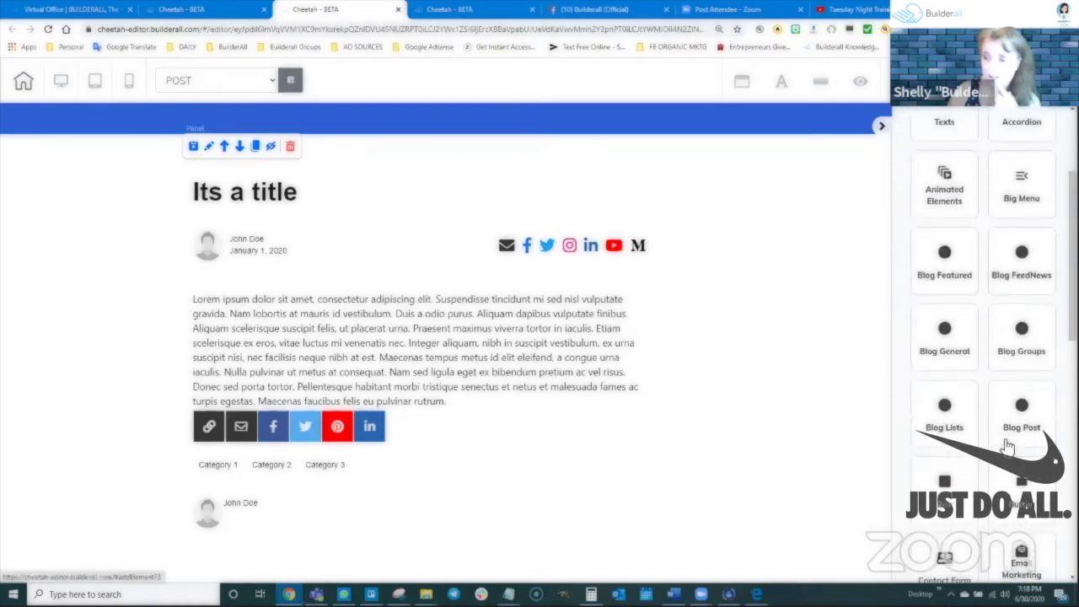
pyautogui.click(946, 379)
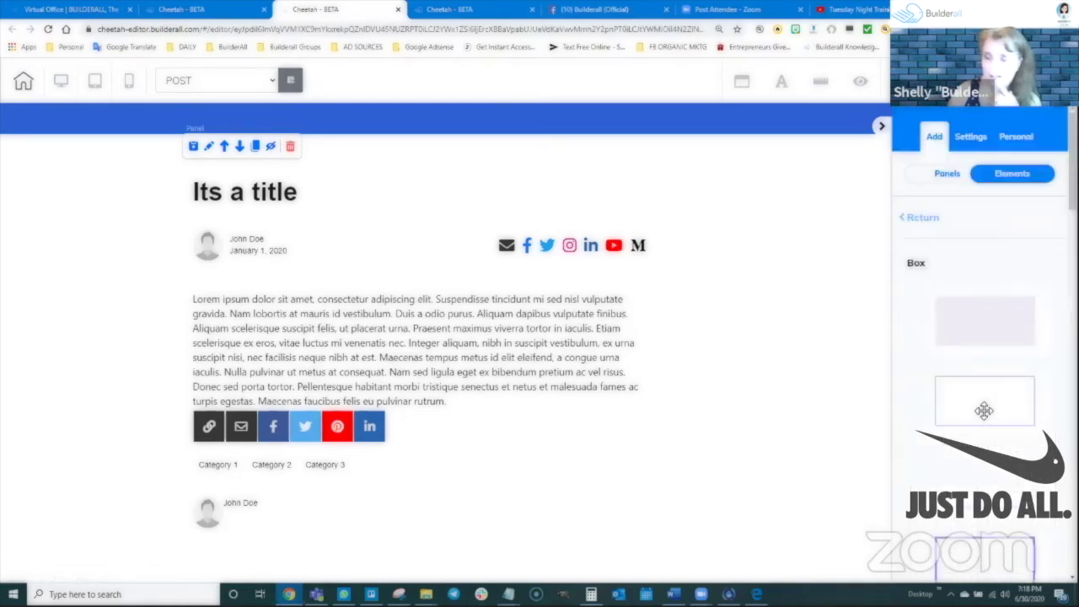
pyautogui.moveTo(991, 394); pyautogui.dragTo(717, 399)
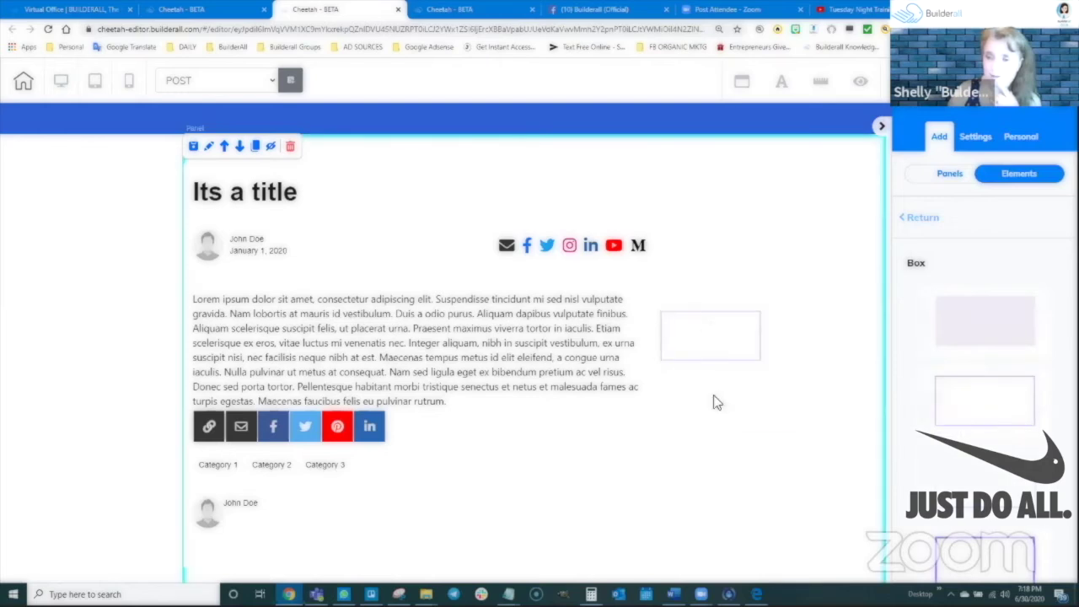
pyautogui.click(711, 315)
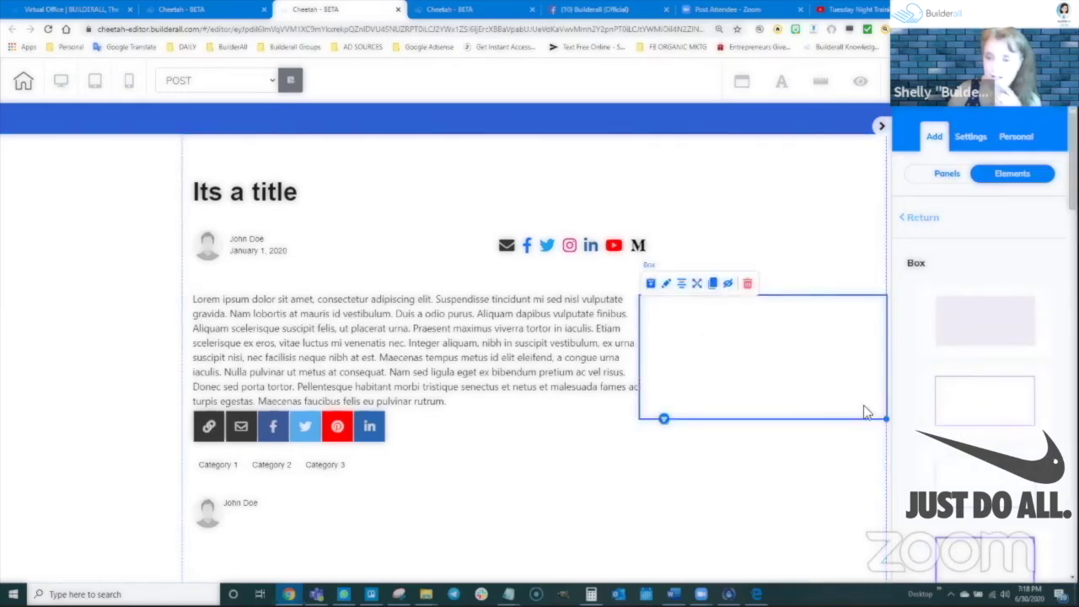
# Resize and position the box tall and narrow down the page beside the post
pyautogui.moveTo(886, 425); pyautogui.dragTo(814, 523)
pyautogui.moveTo(713, 417); pyautogui.dragTo(759, 275)
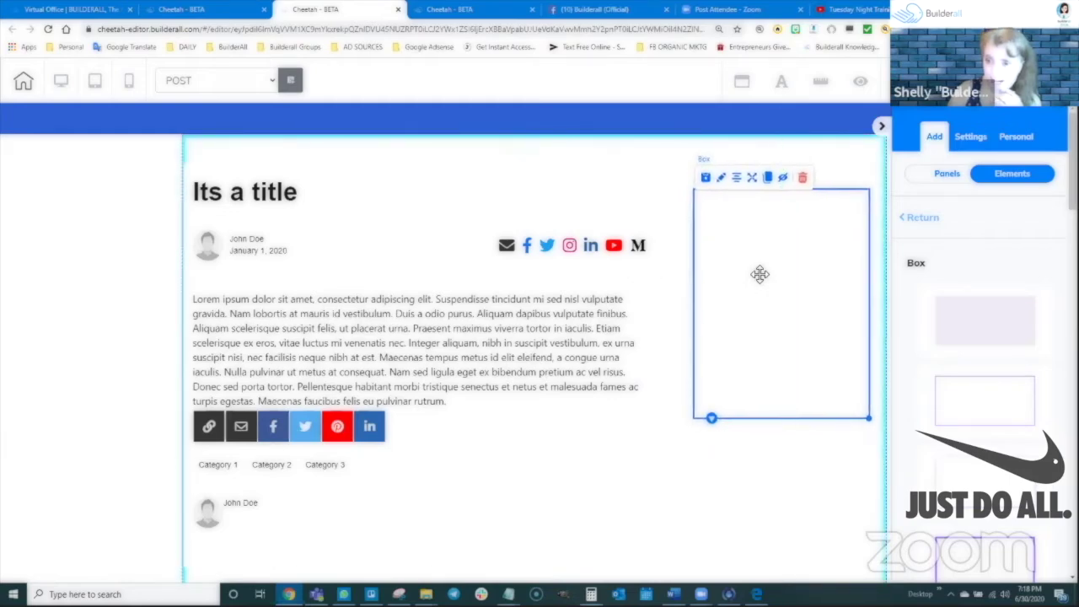
pyautogui.scroll(-3, 835, 259)
pyautogui.moveTo(867, 194); pyautogui.dragTo(864, 407)
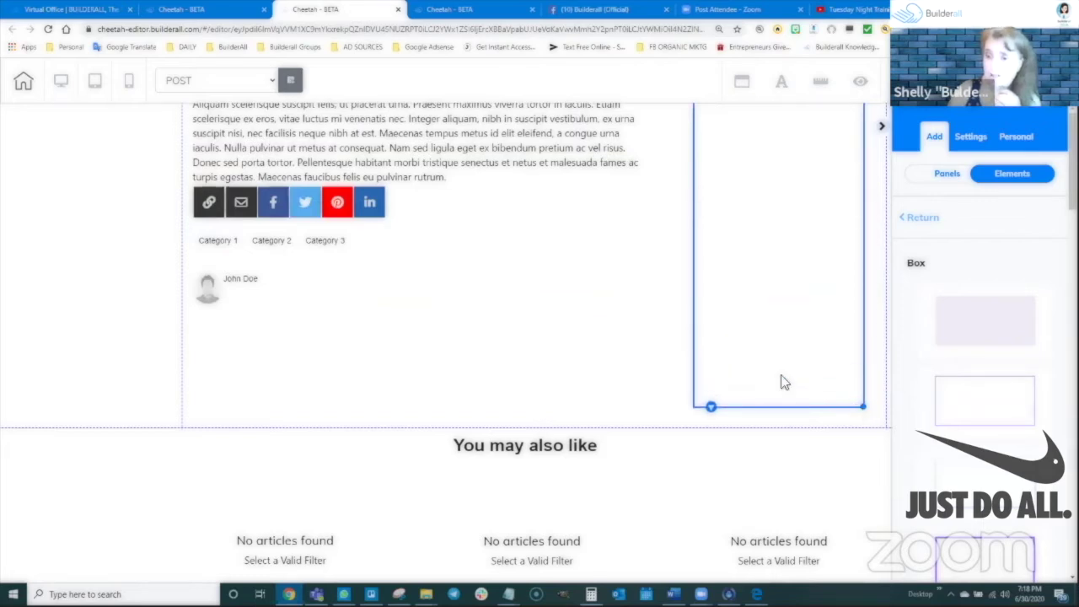
pyautogui.scroll(3, 782, 382)
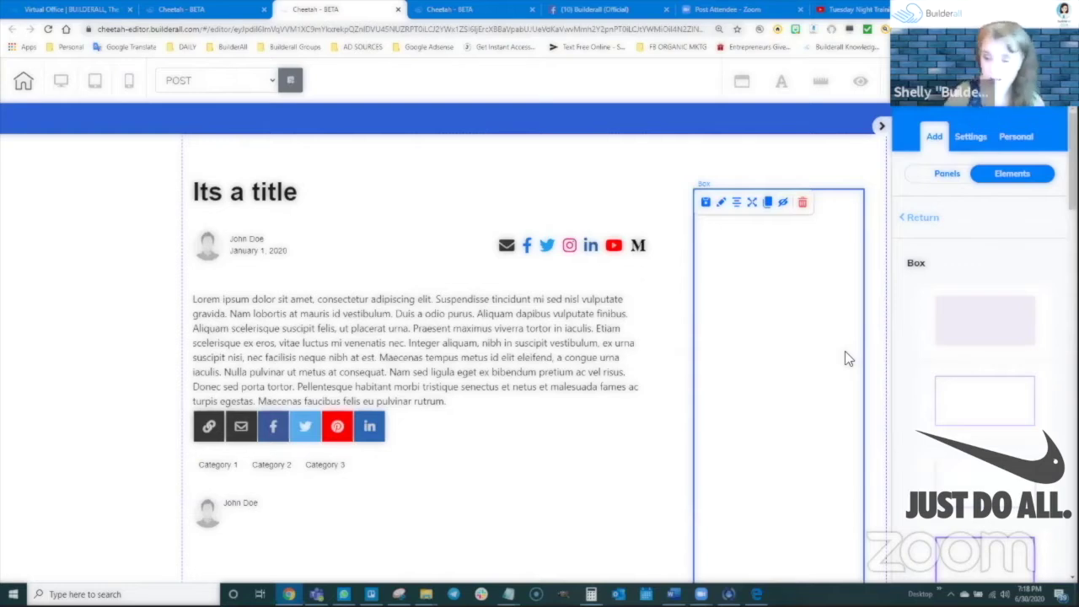
pyautogui.moveTo(783, 263); pyautogui.dragTo(775, 266)
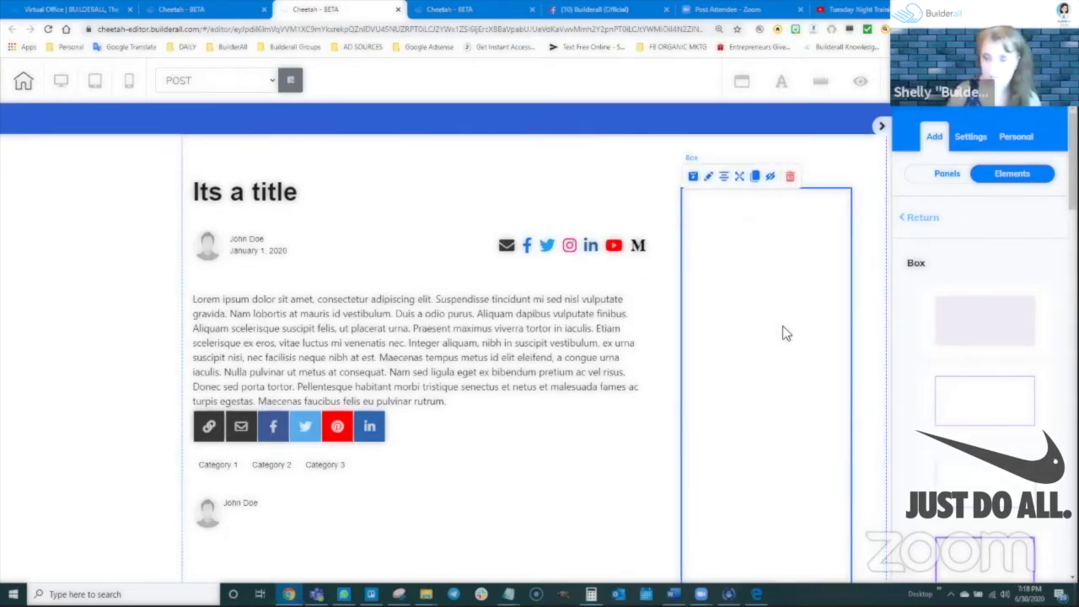
pyautogui.scroll(-3, 784, 332)
pyautogui.moveTo(851, 405); pyautogui.dragTo(872, 410)
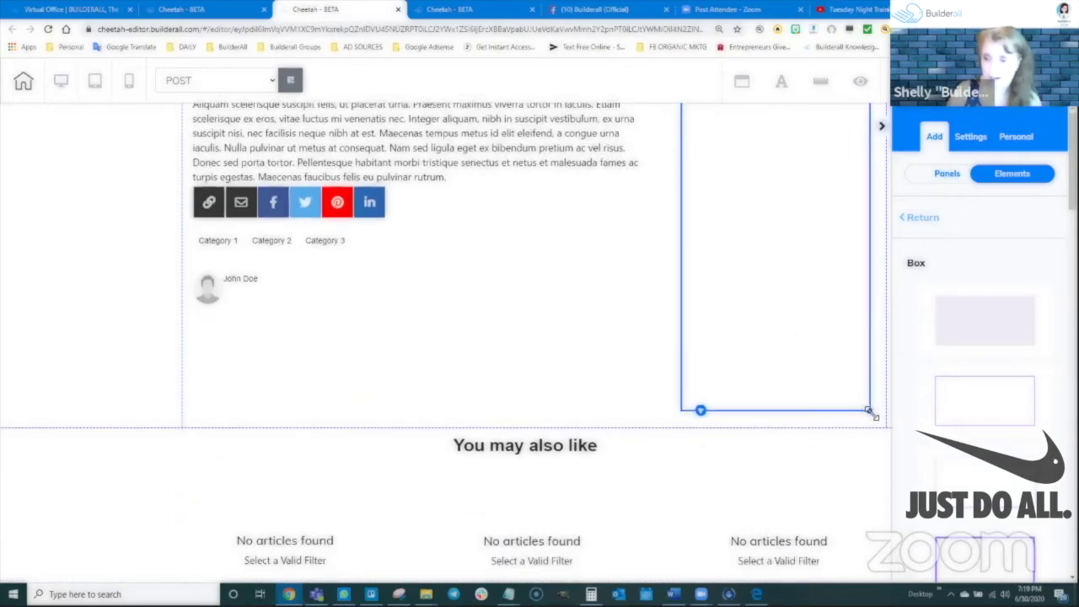
pyautogui.scroll(3, 843, 347)
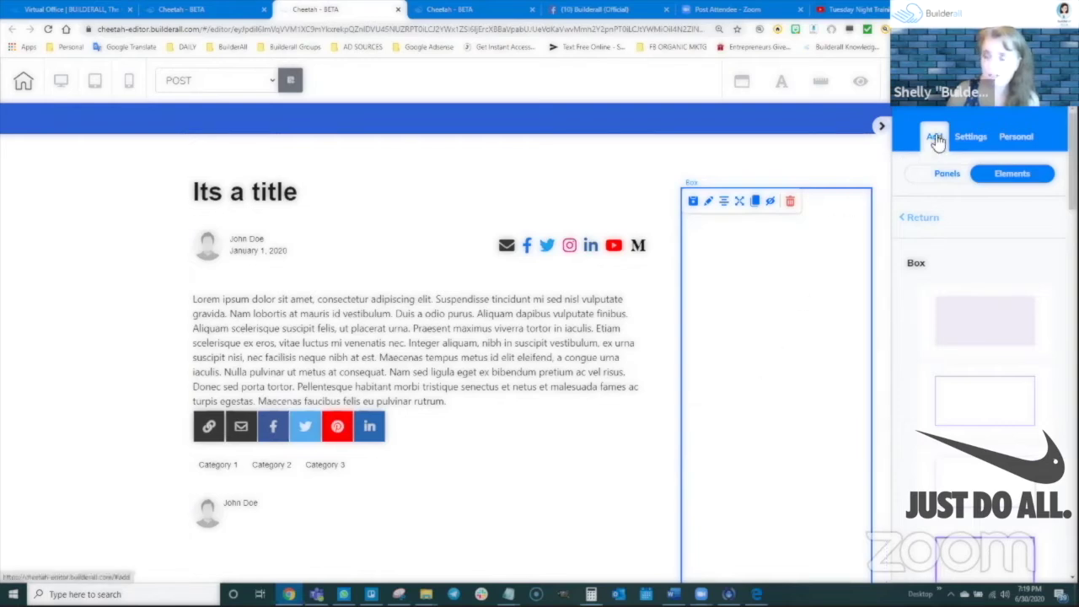
# Add a Title H3 heading and move it into the box beside the post
pyautogui.click(922, 226)
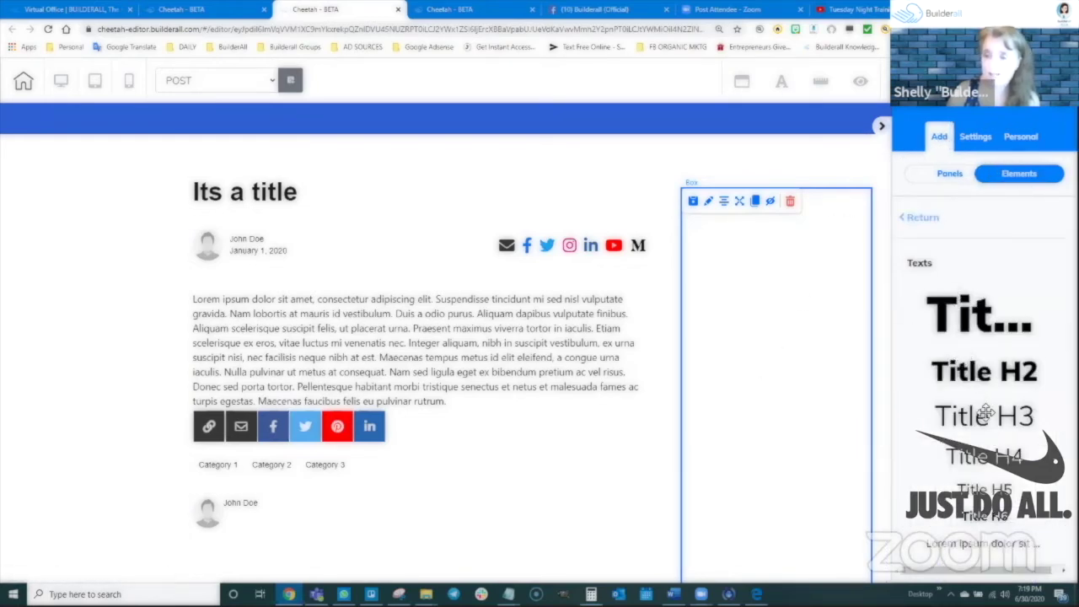
pyautogui.moveTo(958, 438); pyautogui.dragTo(885, 366)
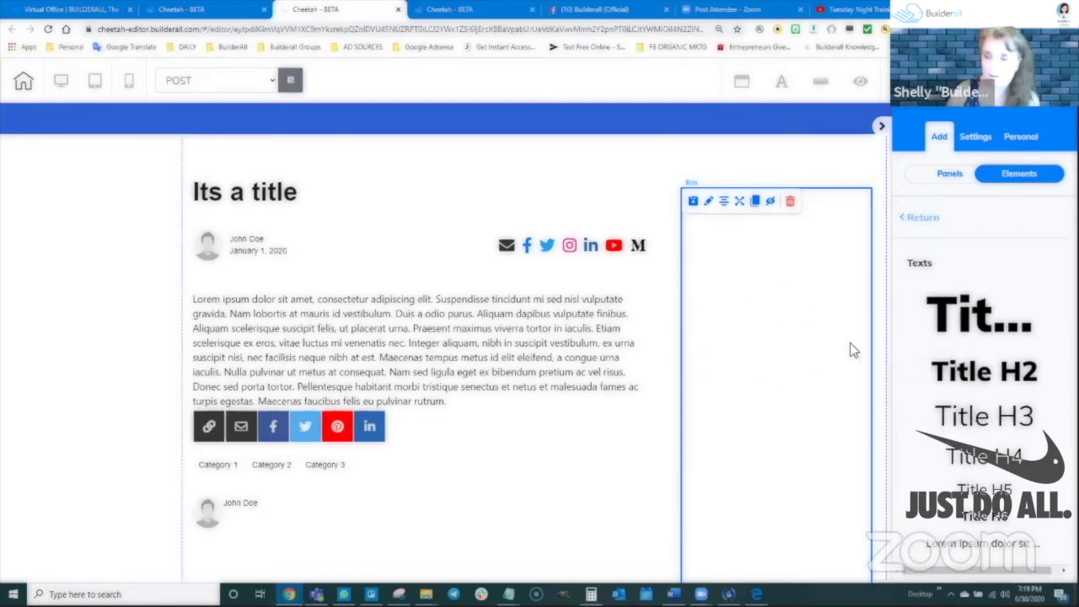
pyautogui.moveTo(961, 416); pyautogui.dragTo(928, 381)
pyautogui.moveTo(969, 416); pyautogui.dragTo(531, 241)
pyautogui.moveTo(589, 194); pyautogui.dragTo(760, 229)
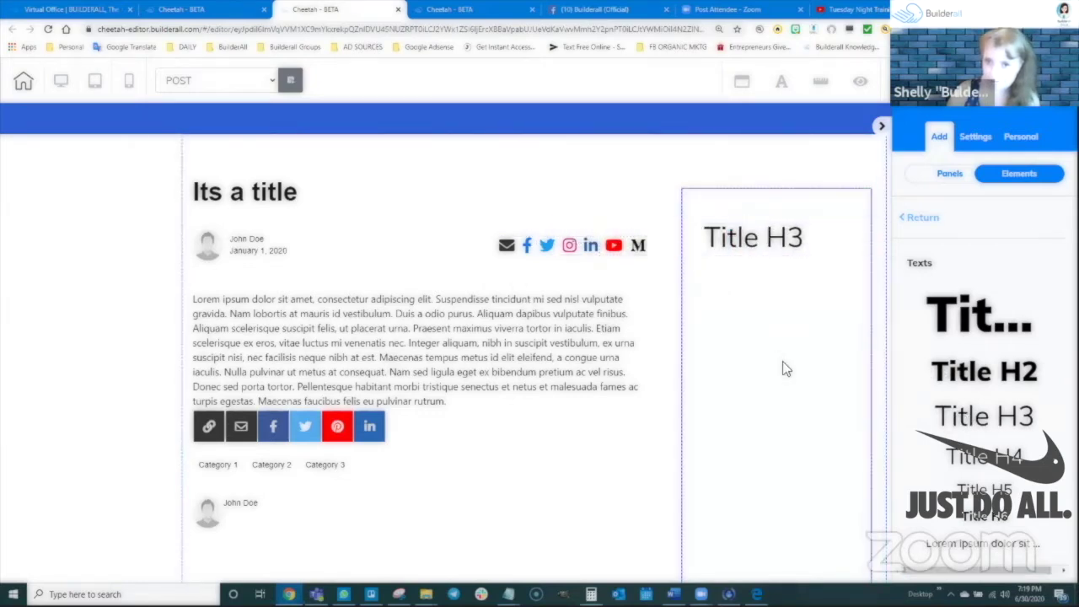
# Change the heading text to 'Sidebar', then narrow and recentre it at the column top
pyautogui.click(770, 240)
pyautogui.click(767, 239)
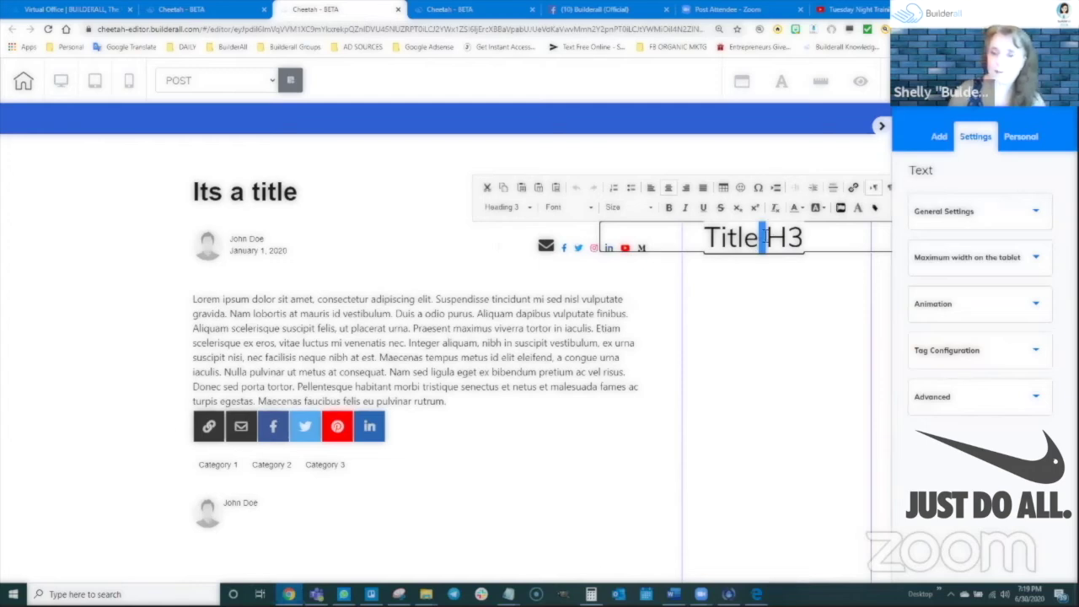
pyautogui.hotkey('ctrl', 'a')
pyautogui.write('Sidebar')
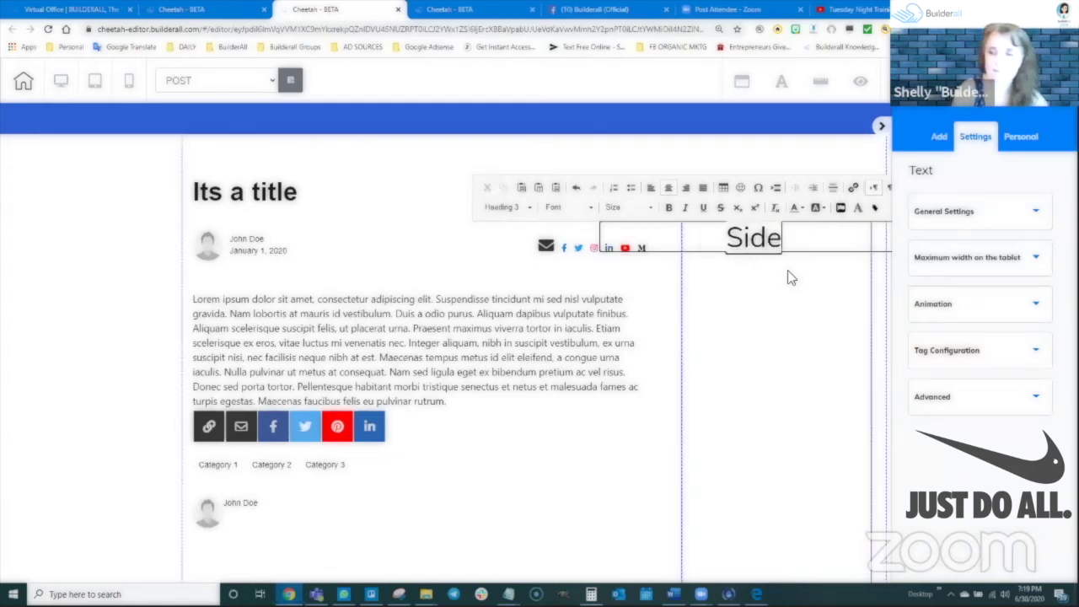
pyautogui.click(812, 307)
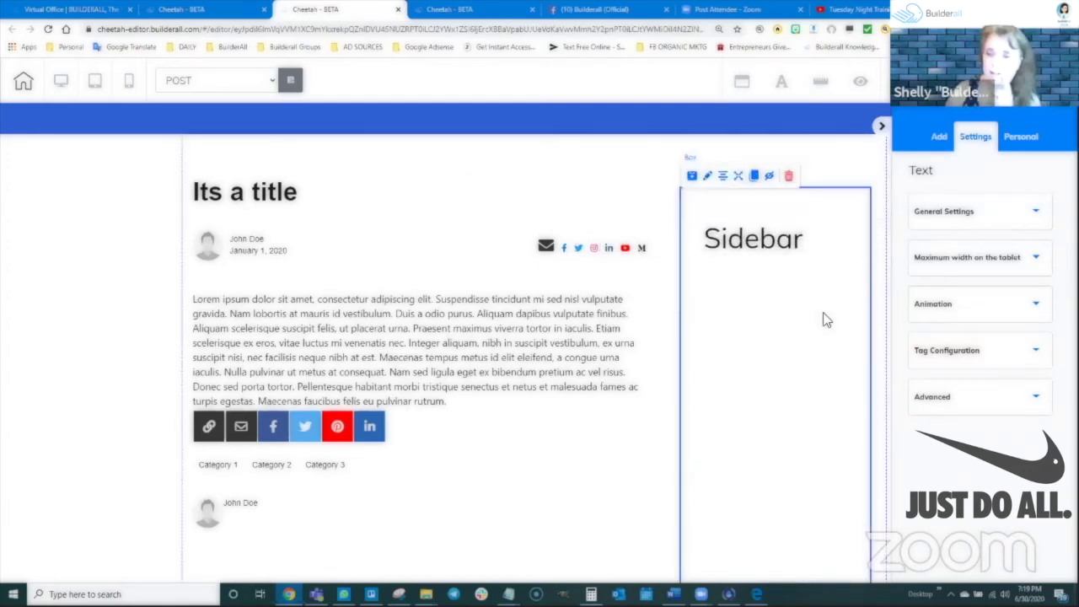
pyautogui.click(801, 253)
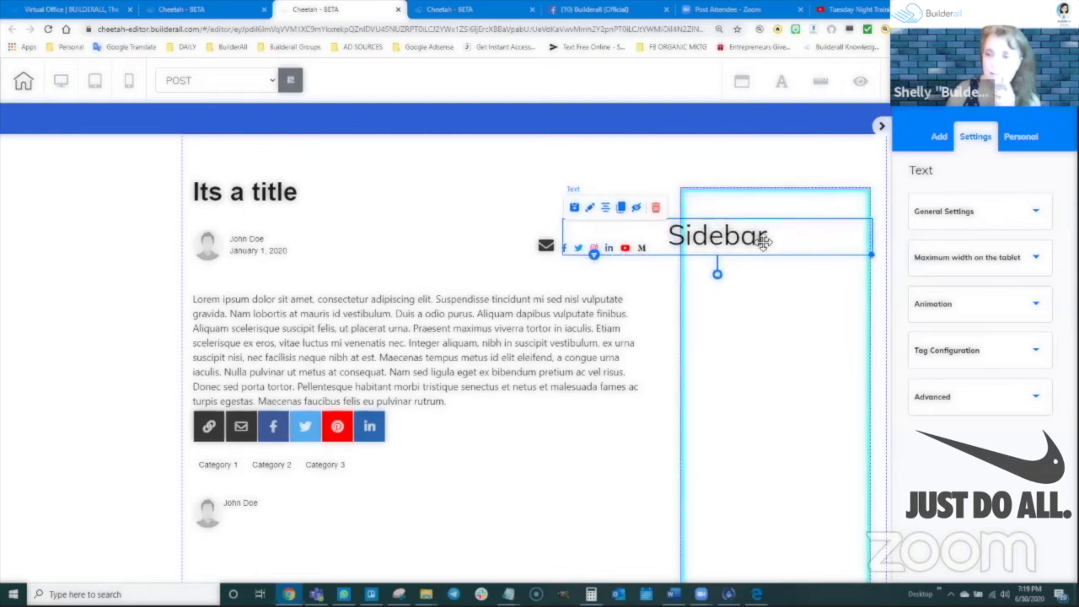
pyautogui.moveTo(870, 251); pyautogui.dragTo(846, 241)
pyautogui.moveTo(767, 222)
pyautogui.mouseDown()
pyautogui.moveTo(792, 223)
pyautogui.moveTo(781, 221)
pyautogui.mouseUp()
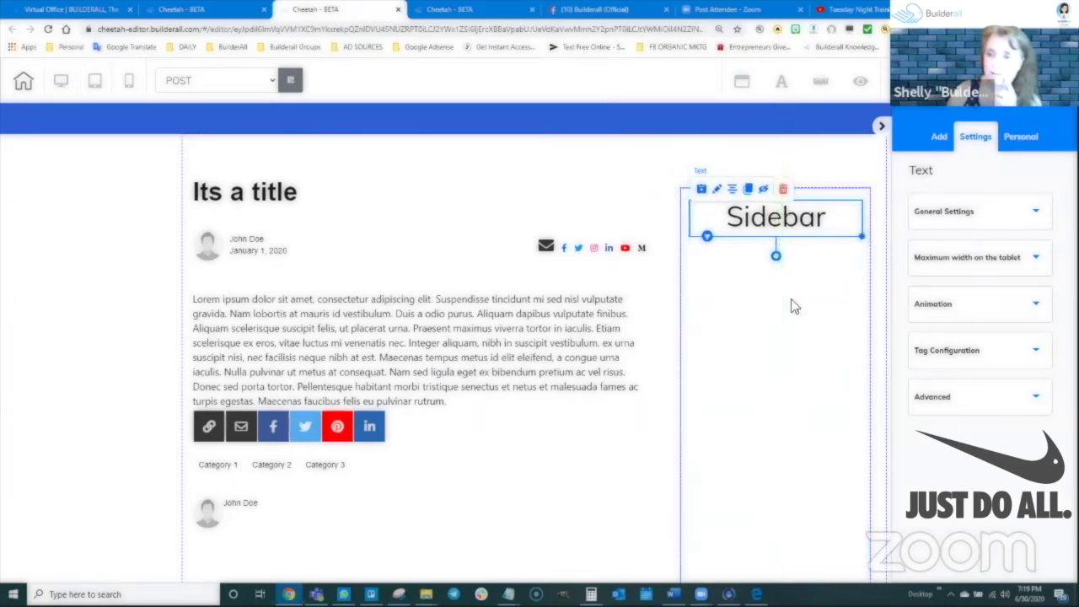
pyautogui.click(777, 382)
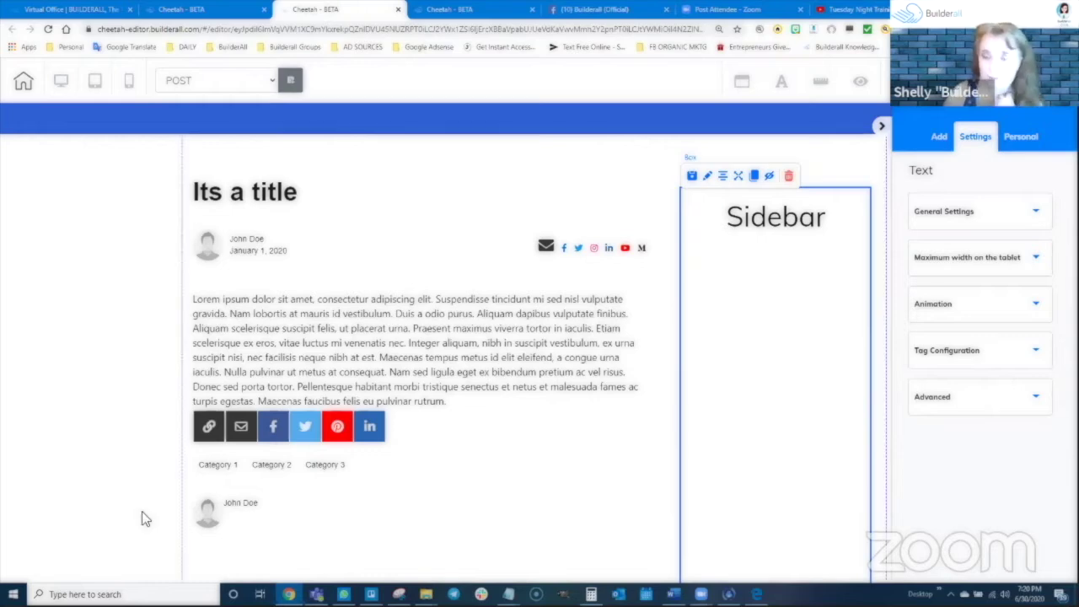
# Widen the post container slightly and align the You may also like related-post columns
pyautogui.click(619, 418)
pyautogui.scroll(-3, 634, 437)
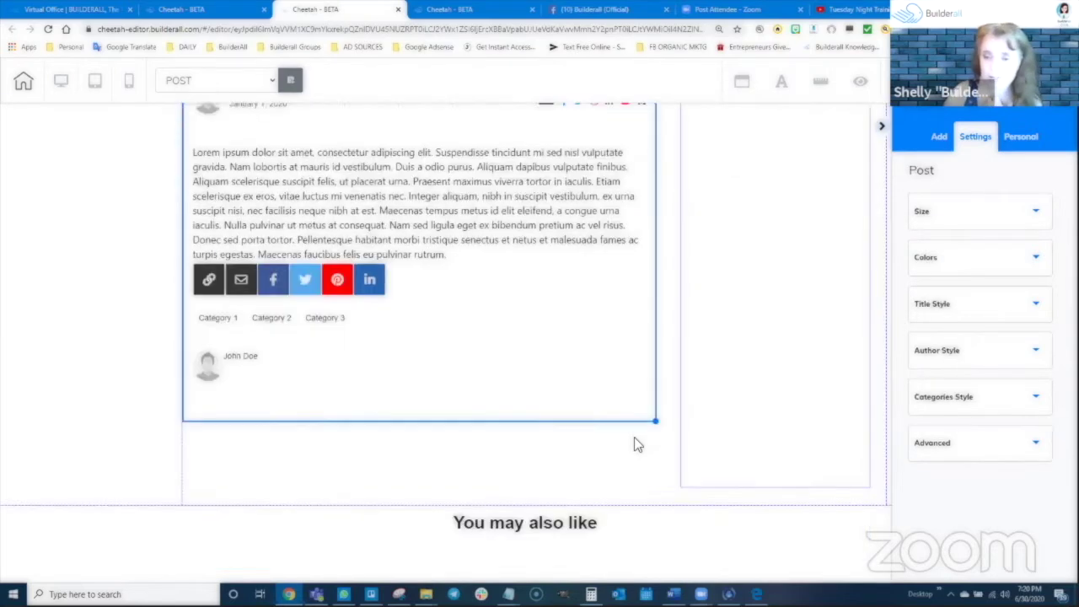
pyautogui.moveTo(655, 346); pyautogui.dragTo(670, 345)
pyautogui.scroll(3, 642, 412)
pyautogui.scroll(-4, 643, 463)
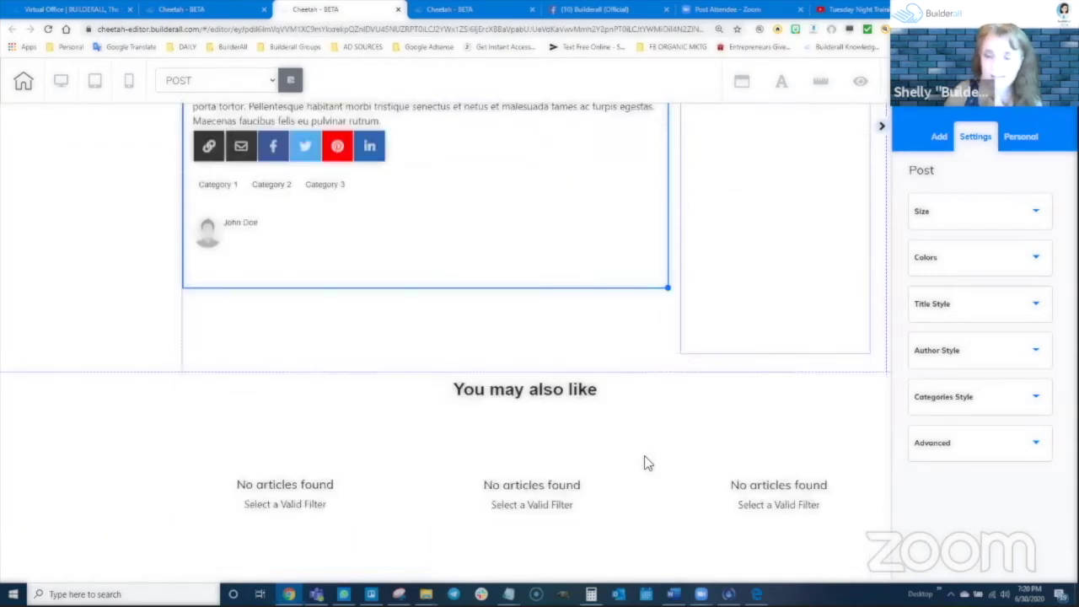
pyautogui.scroll(-3, 643, 463)
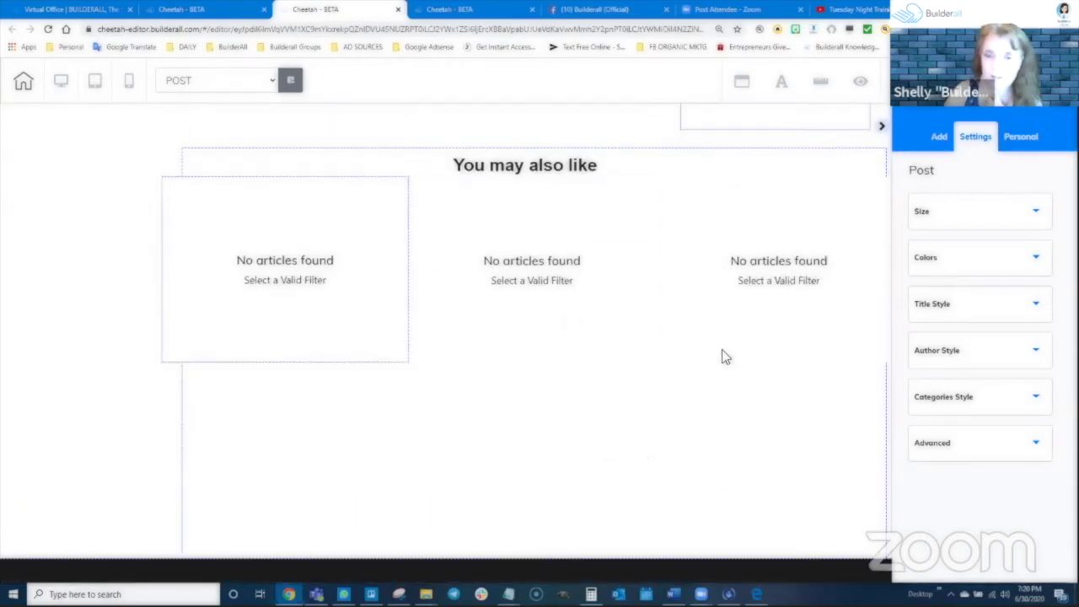
pyautogui.click(336, 245)
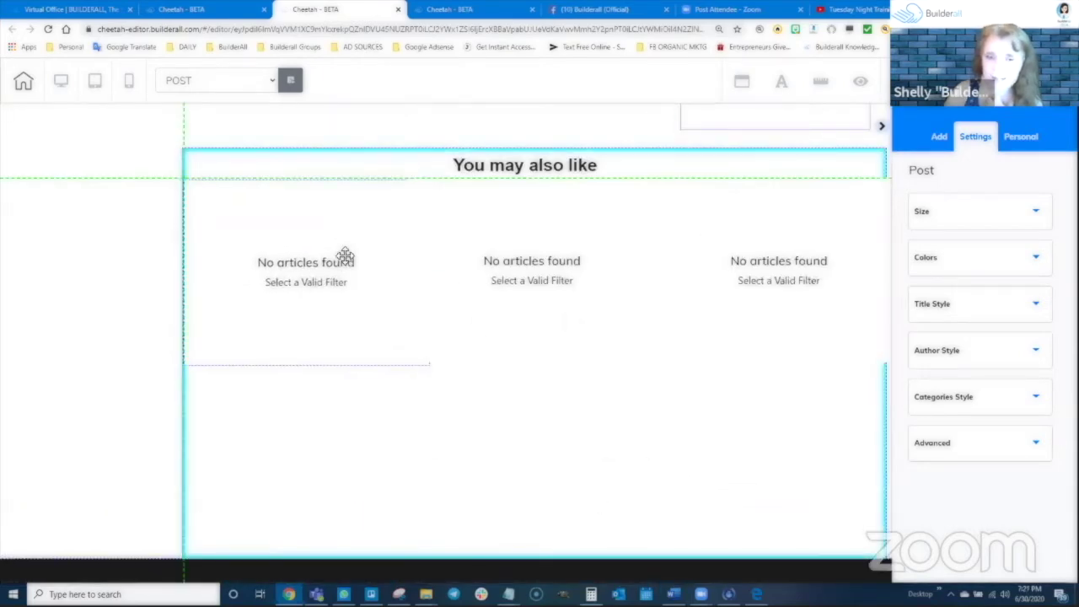
pyautogui.click(587, 282)
pyautogui.moveTo(829, 281); pyautogui.dragTo(820, 286)
pyautogui.moveTo(559, 261); pyautogui.dragTo(548, 268)
pyautogui.scroll(1, 817, 354)
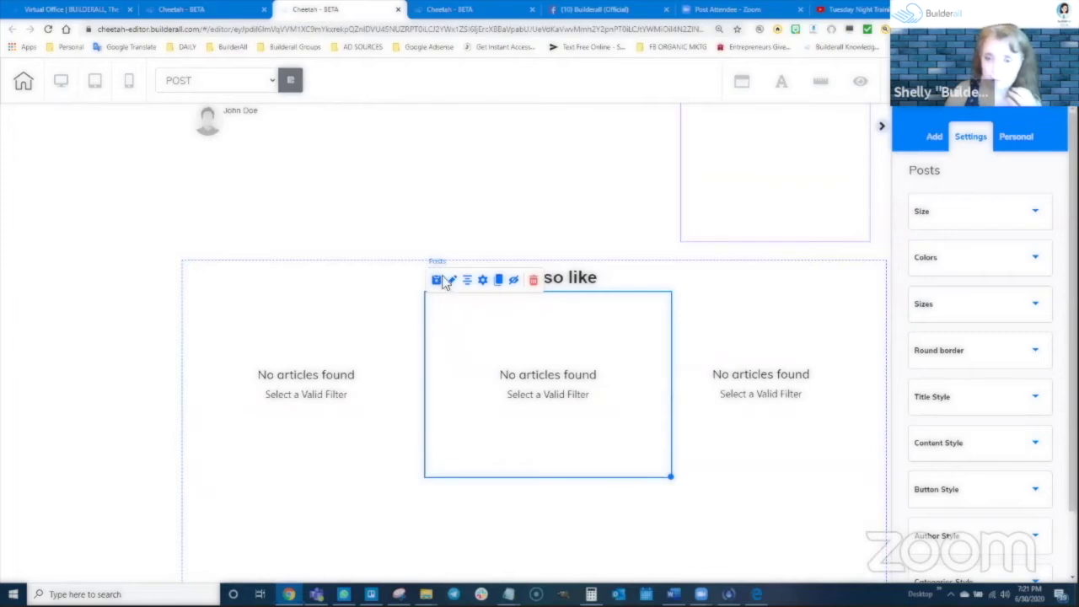
pyautogui.scroll(4, 614, 320)
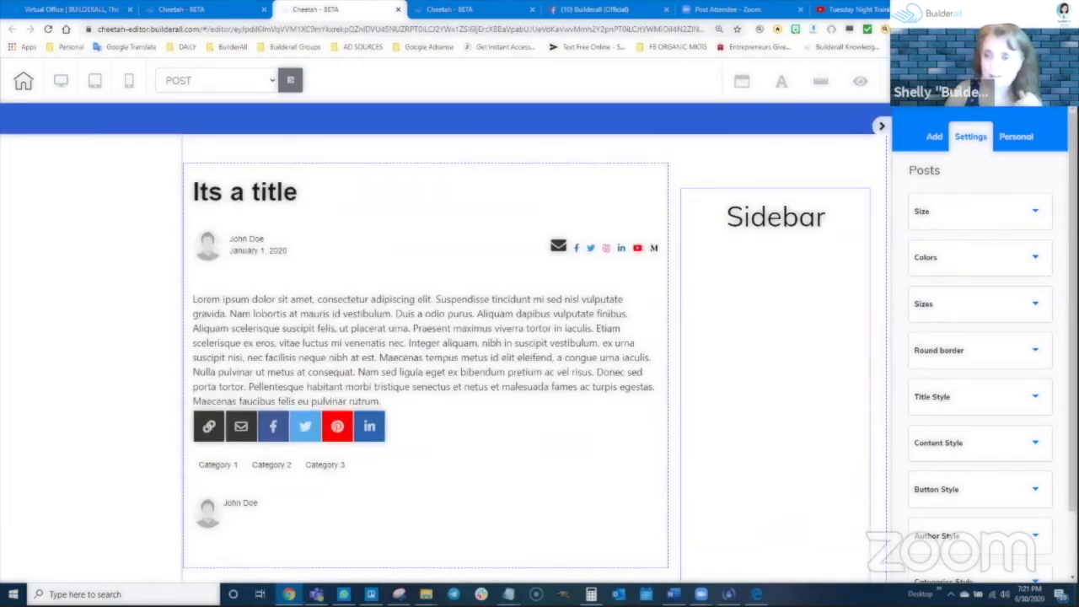
# Save the POST template with Ctrl+S and publish the site
pyautogui.hotkey('ctrl', 's')
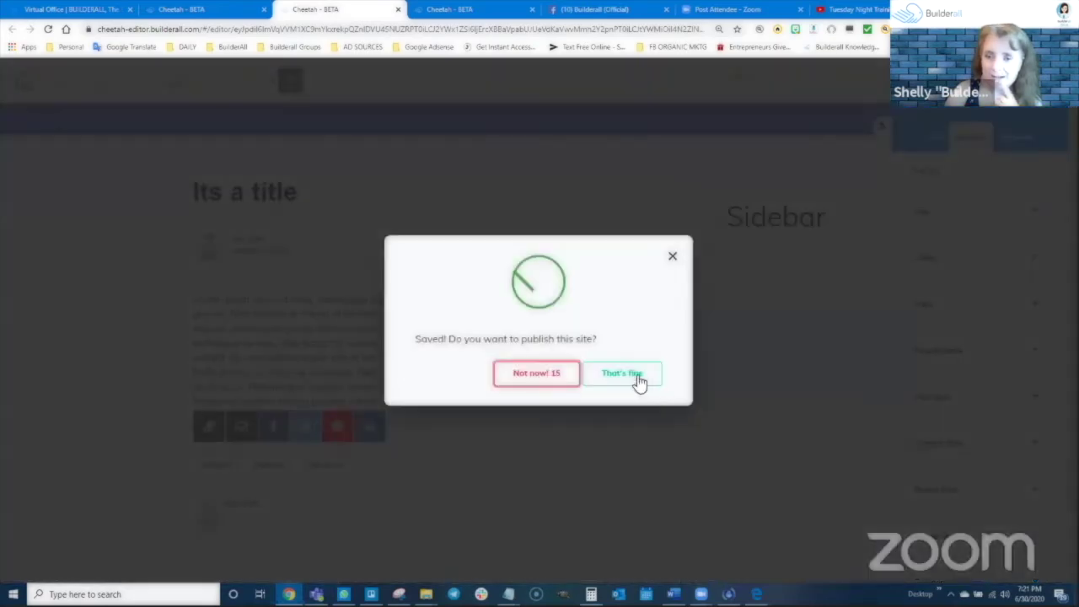
pyautogui.click(638, 379)
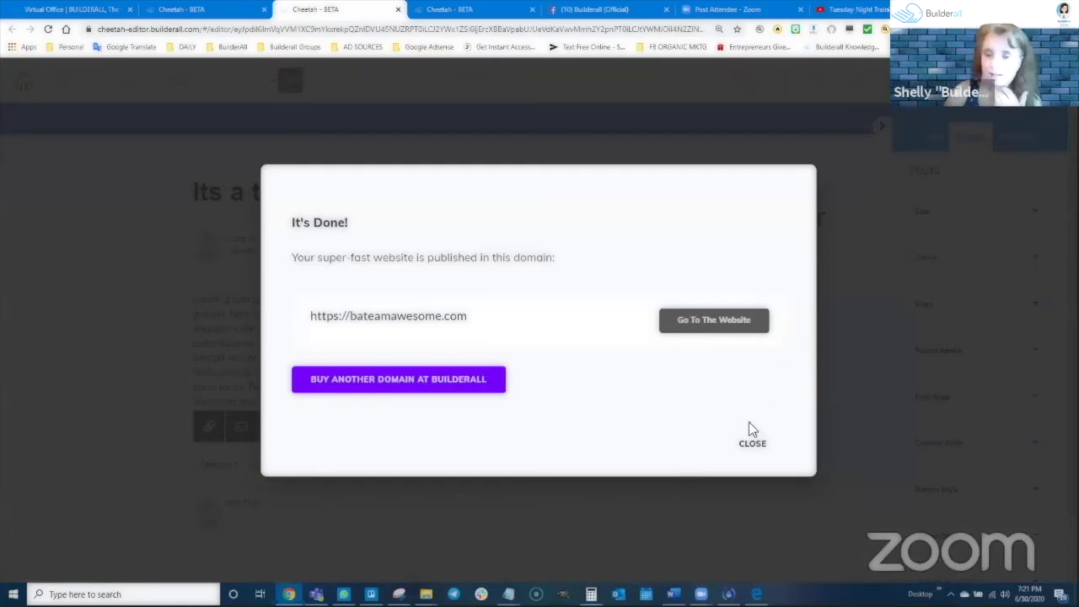
pyautogui.click(753, 443)
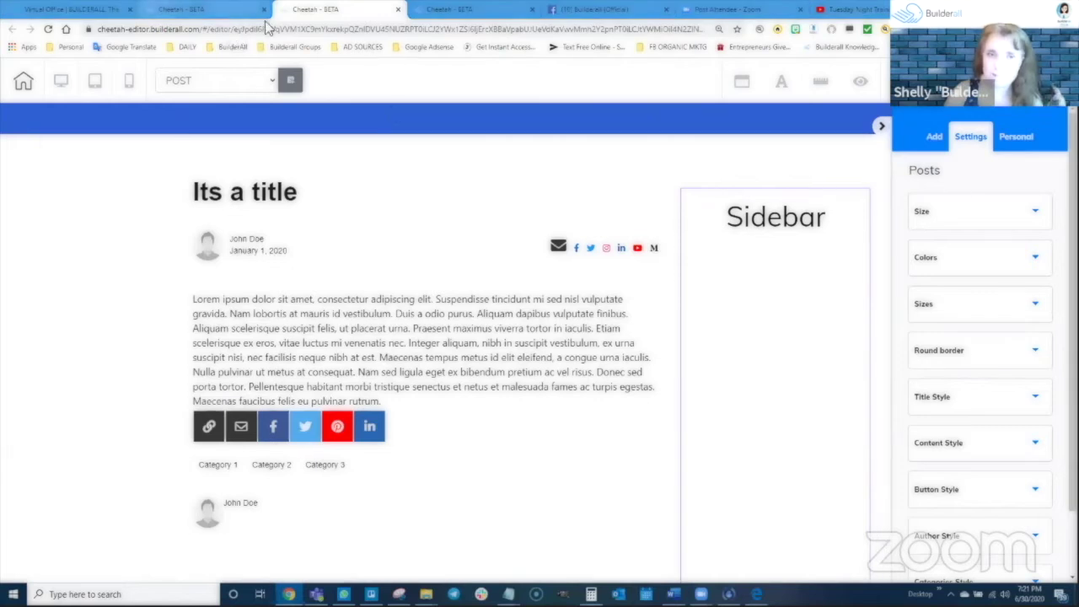
# Open the live FEED page from its card menu in the site pages list
pyautogui.click(238, 10)
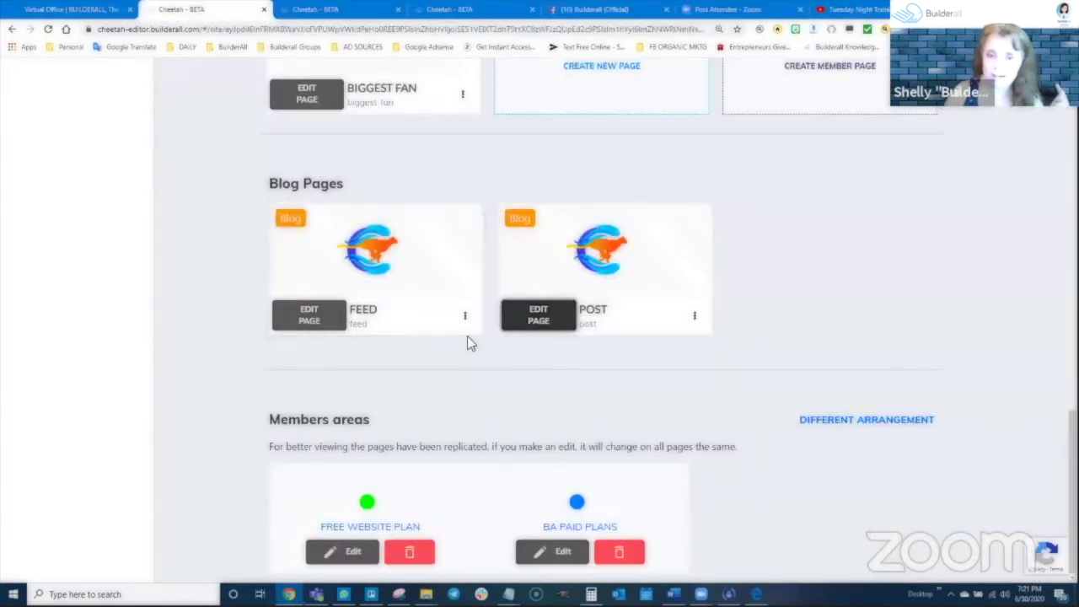
pyautogui.click(464, 316)
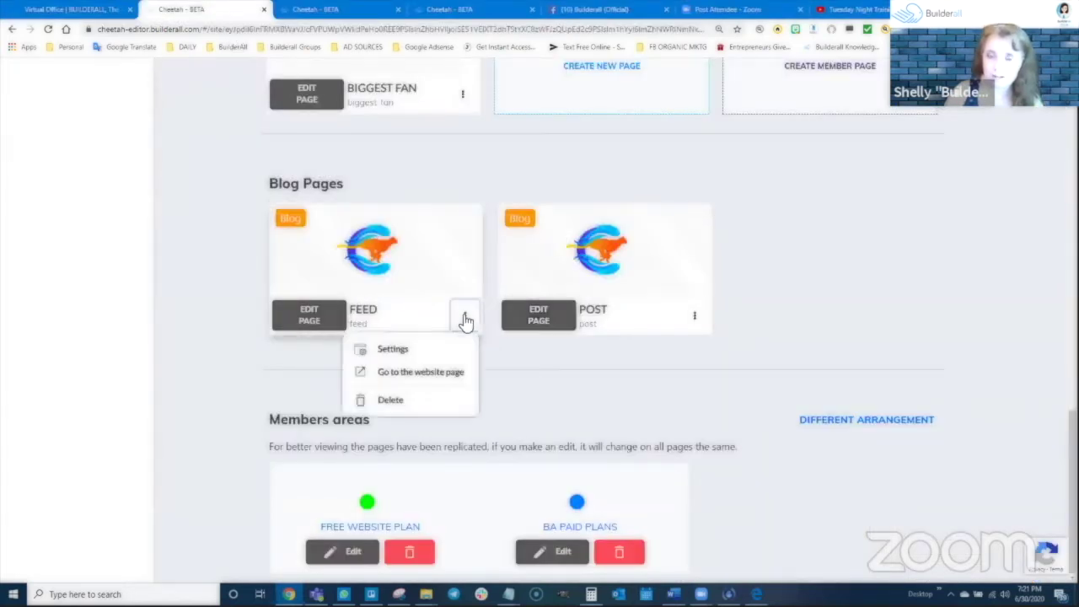
pyautogui.click(411, 373)
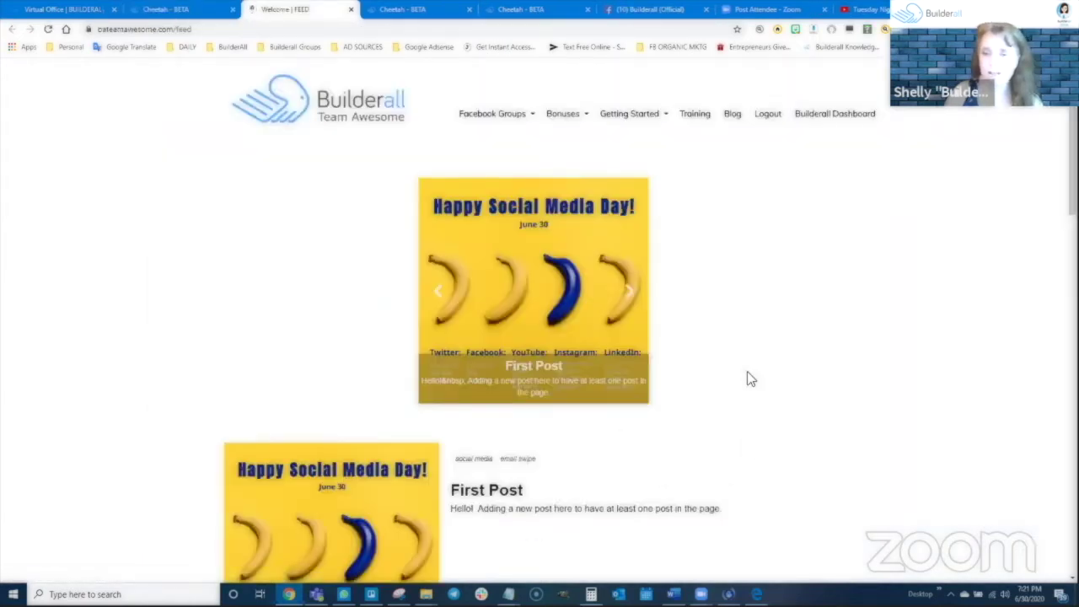
# Scroll the live FEED page and open the First Post in full via Read More
pyautogui.scroll(-2, 848, 377)
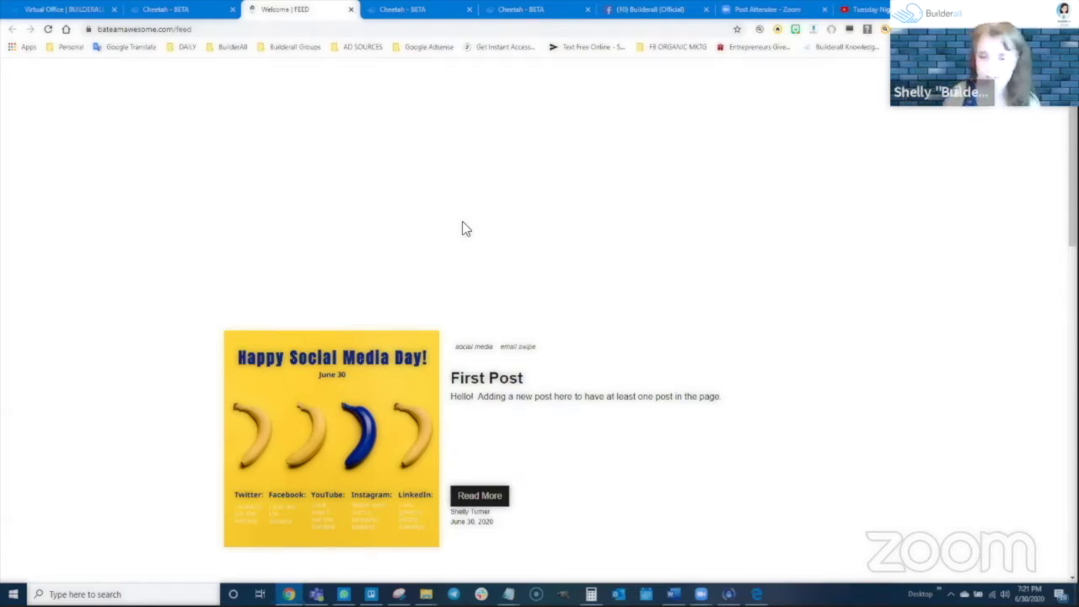
pyautogui.scroll(-2, 610, 391)
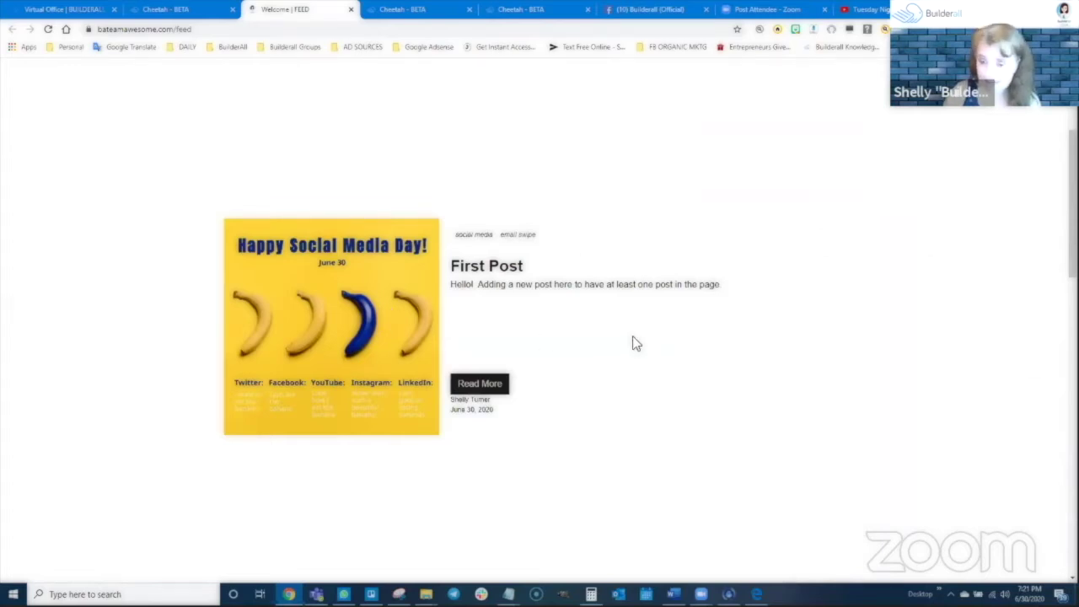
pyautogui.scroll(-2, 638, 336)
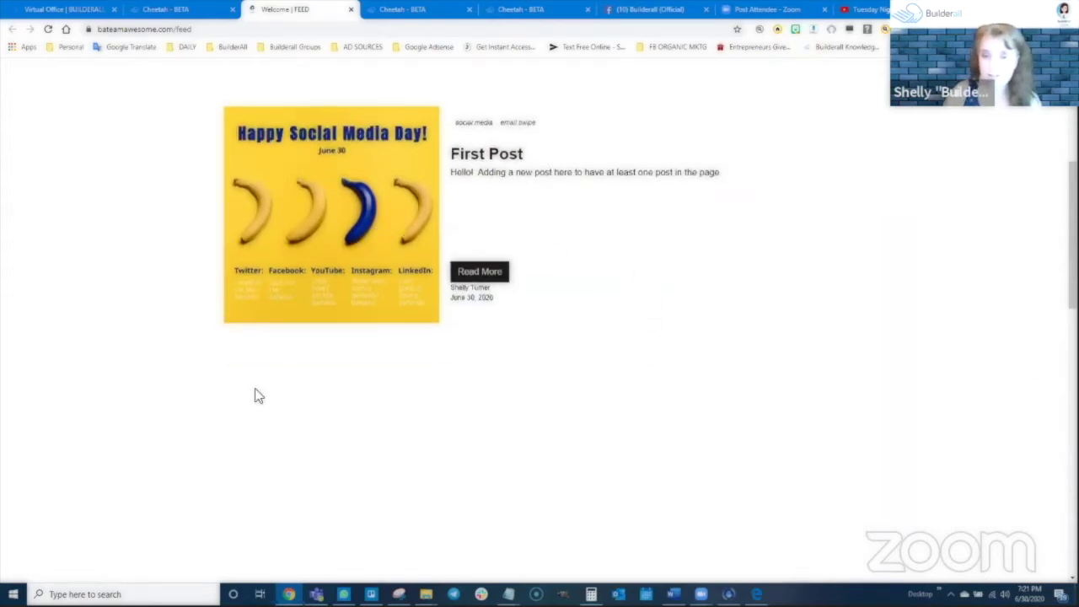
pyautogui.scroll(-2, 688, 395)
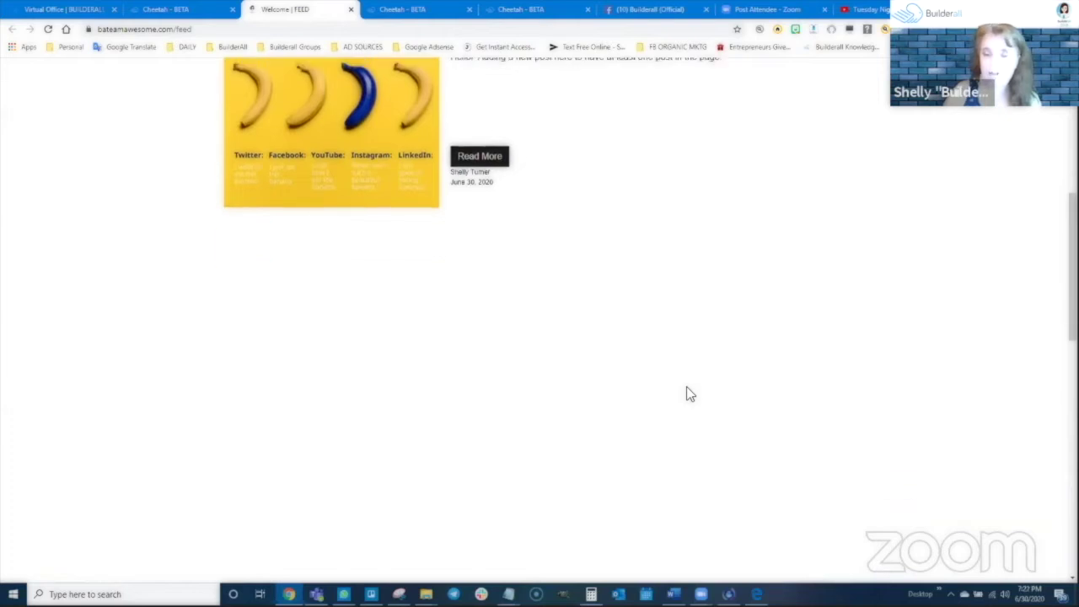
pyautogui.scroll(-2, 869, 407)
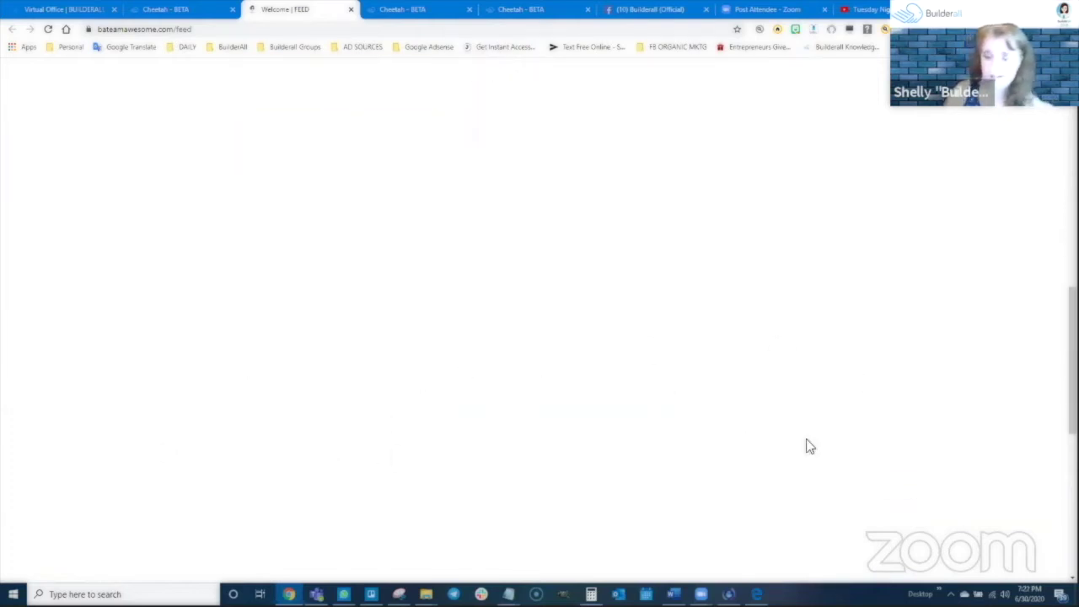
pyautogui.scroll(8, 640, 417)
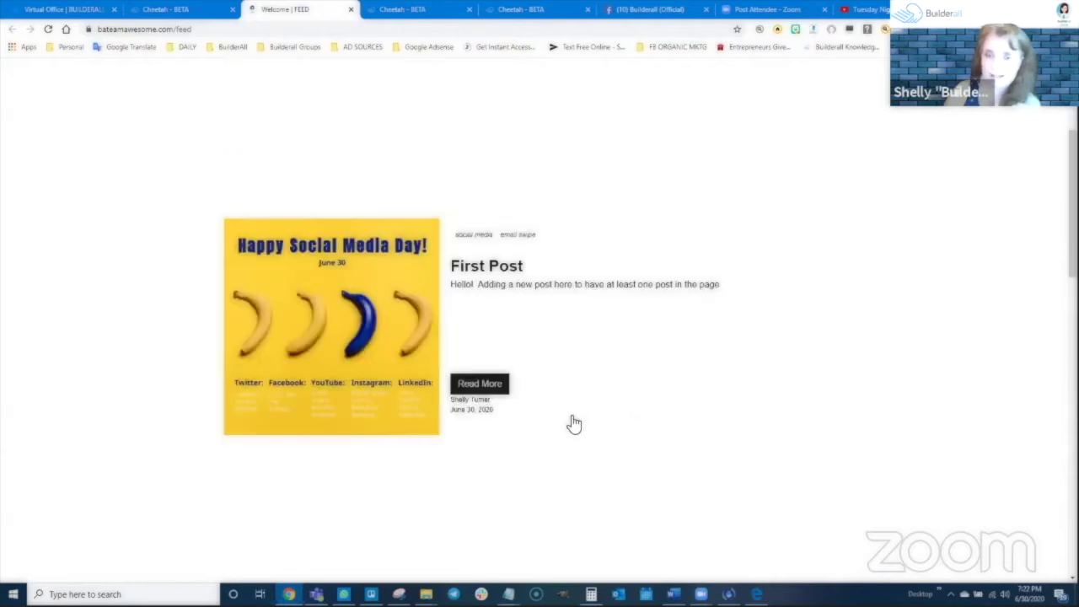
pyautogui.scroll(2, 580, 412)
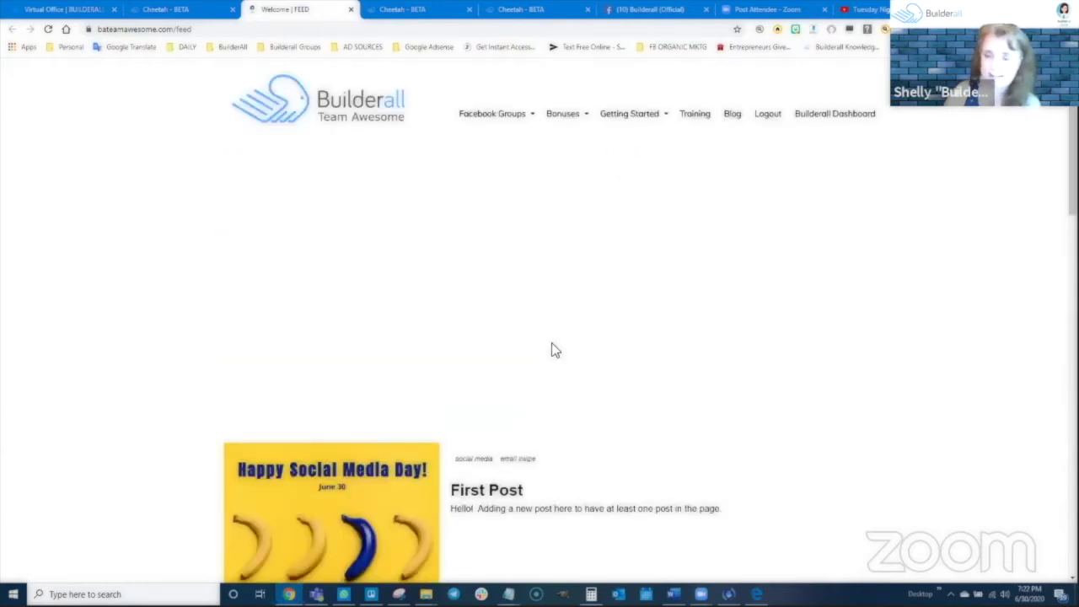
pyautogui.scroll(-4, 556, 399)
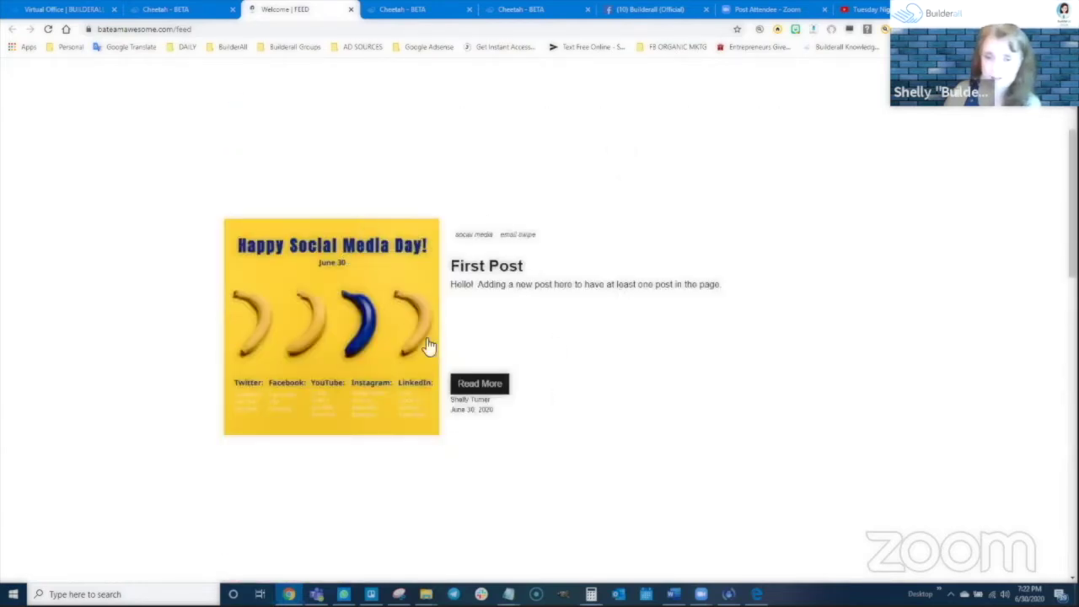
pyautogui.click(490, 385)
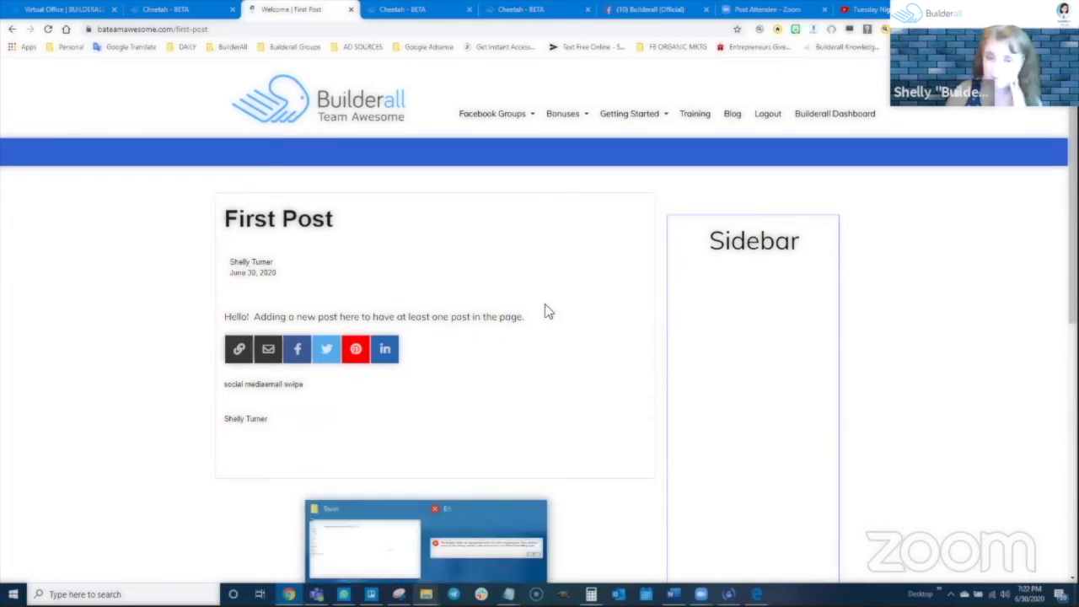
pyautogui.scroll(-1, 484, 393)
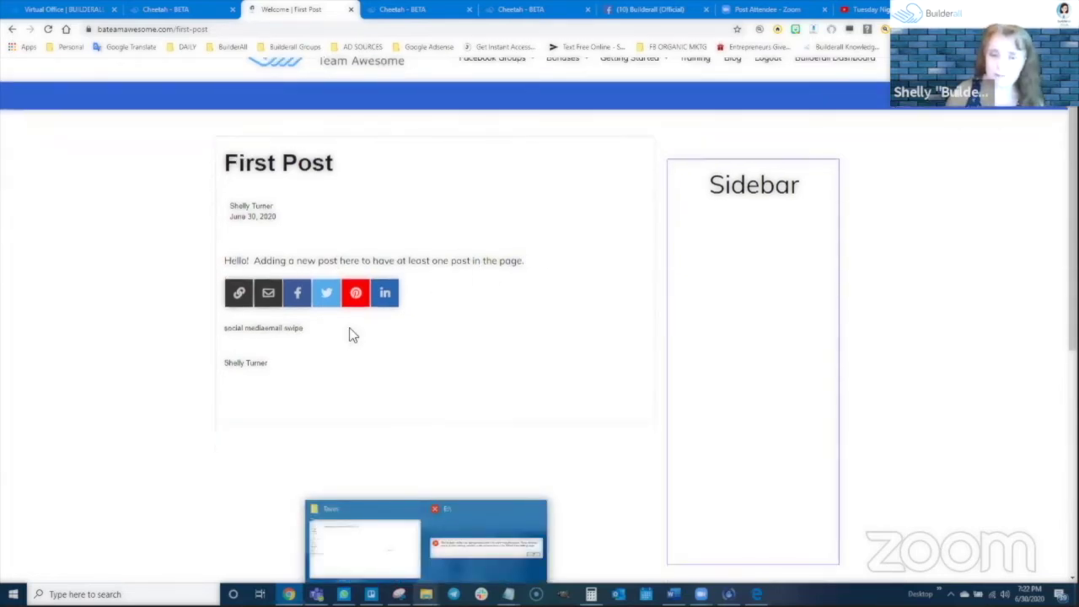
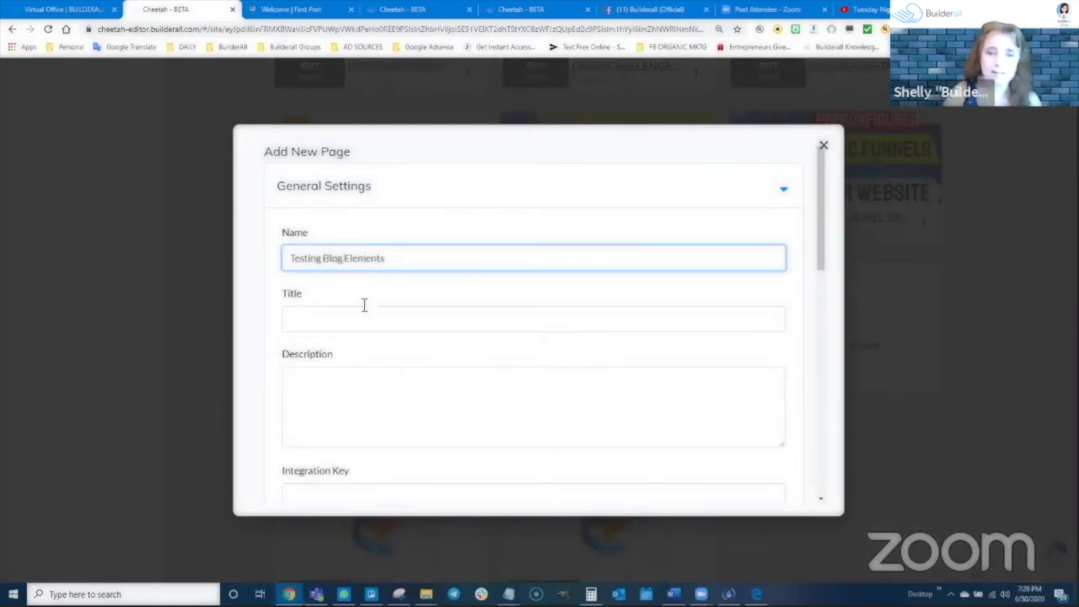
# Create a blank page named 'Testing Blog Elements', pasting the name as its title and description
pyautogui.moveTo(396, 258); pyautogui.dragTo(303, 277)
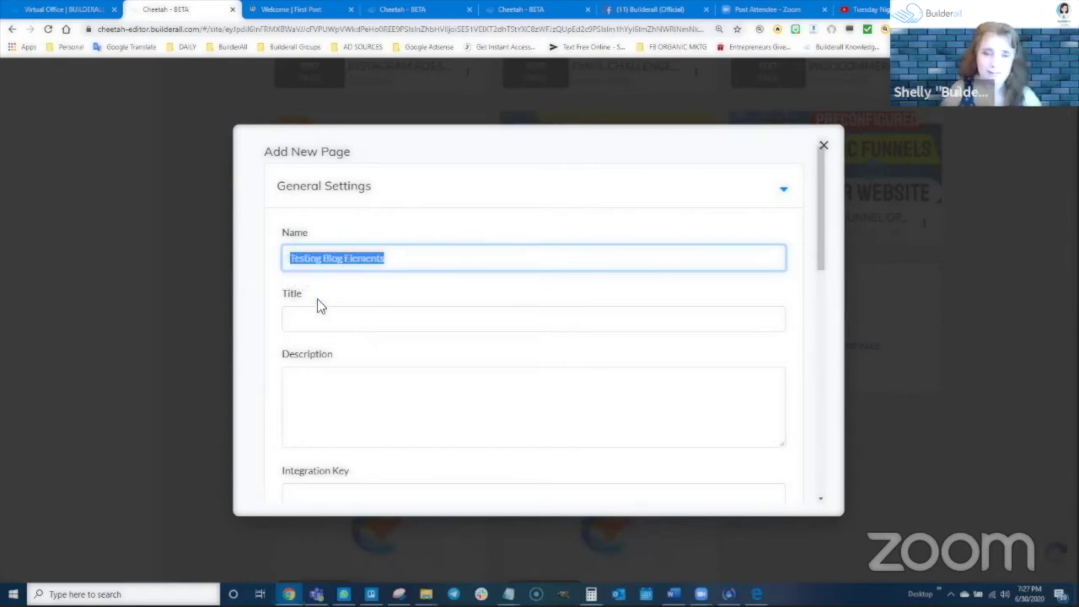
pyautogui.hotkey('ctrl', 'c')
pyautogui.click(332, 318)
pyautogui.hotkey('ctrl', 'v')
pyautogui.click(332, 379)
pyautogui.hotkey('ctrl', 'v')
pyautogui.scroll(-5, 455, 326)
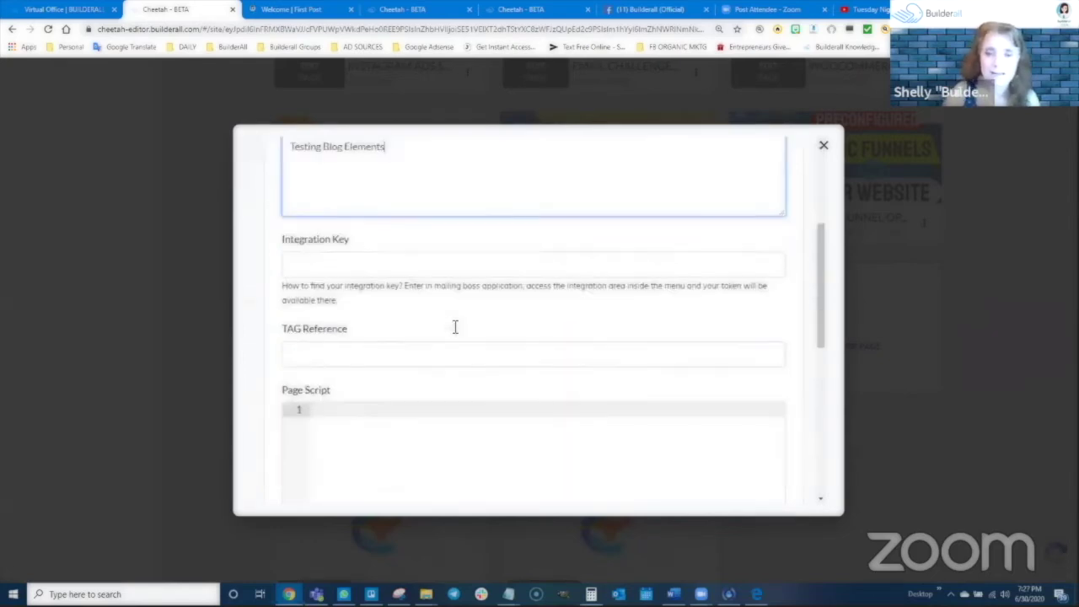
pyautogui.scroll(-5, 536, 426)
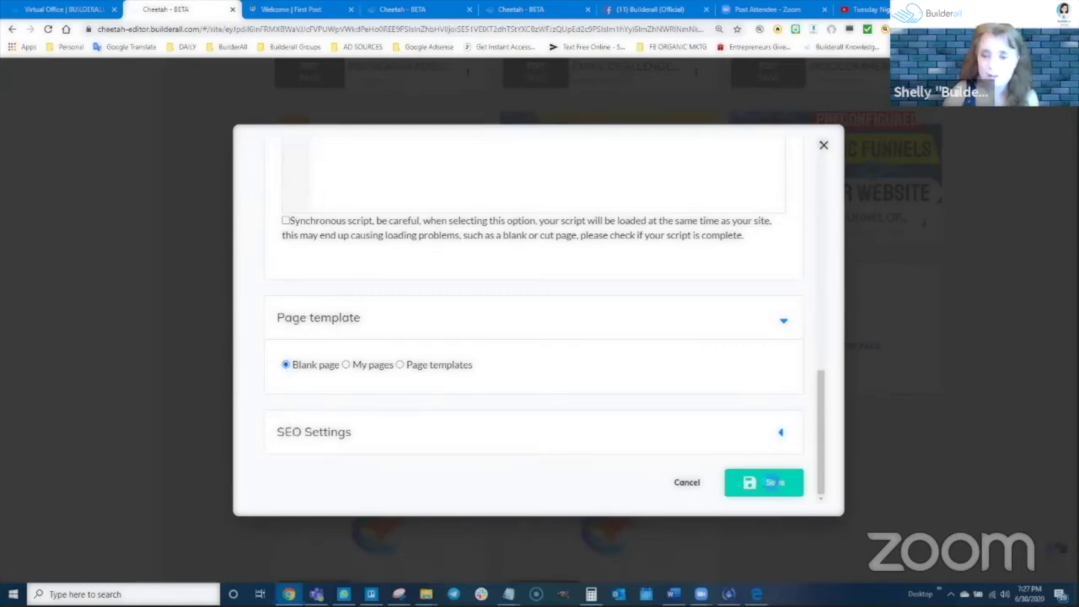
pyautogui.click(764, 482)
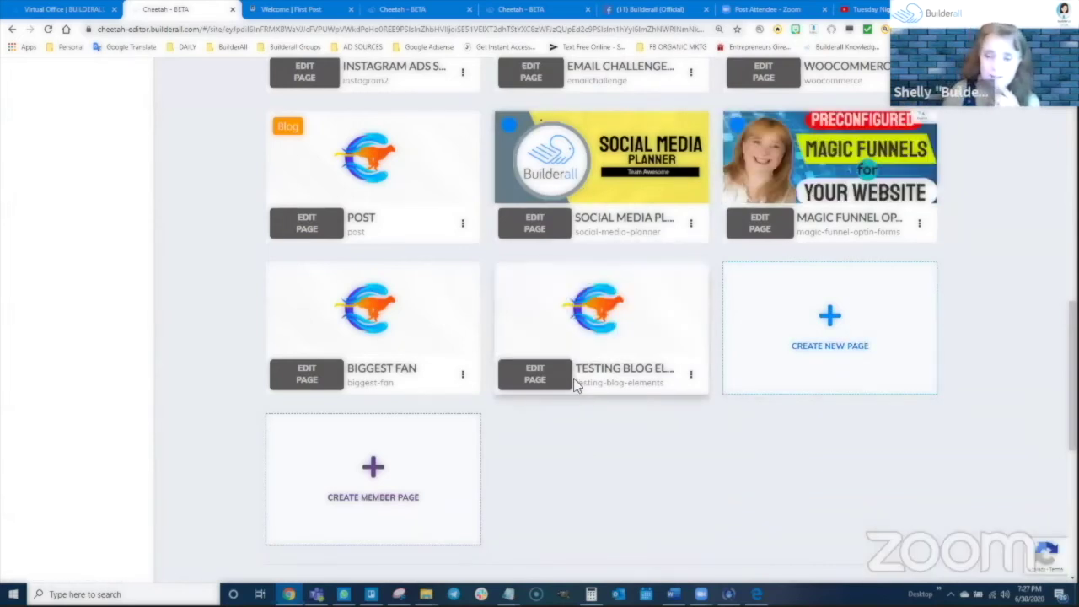
# Open the page in the editor, add a Blank Panel and drag it taller
pyautogui.click(537, 374)
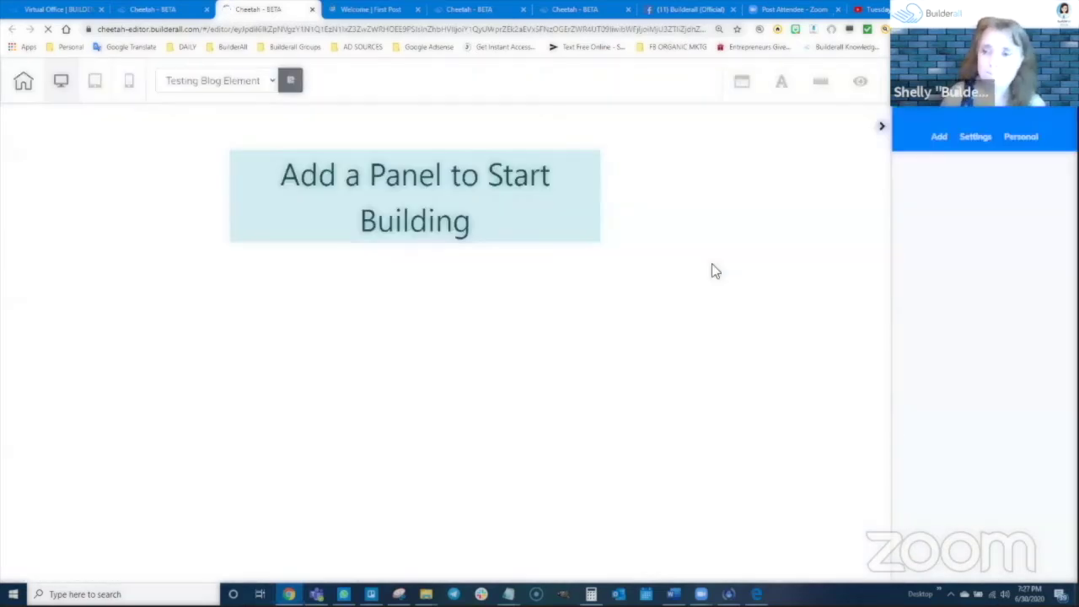
pyautogui.click(941, 142)
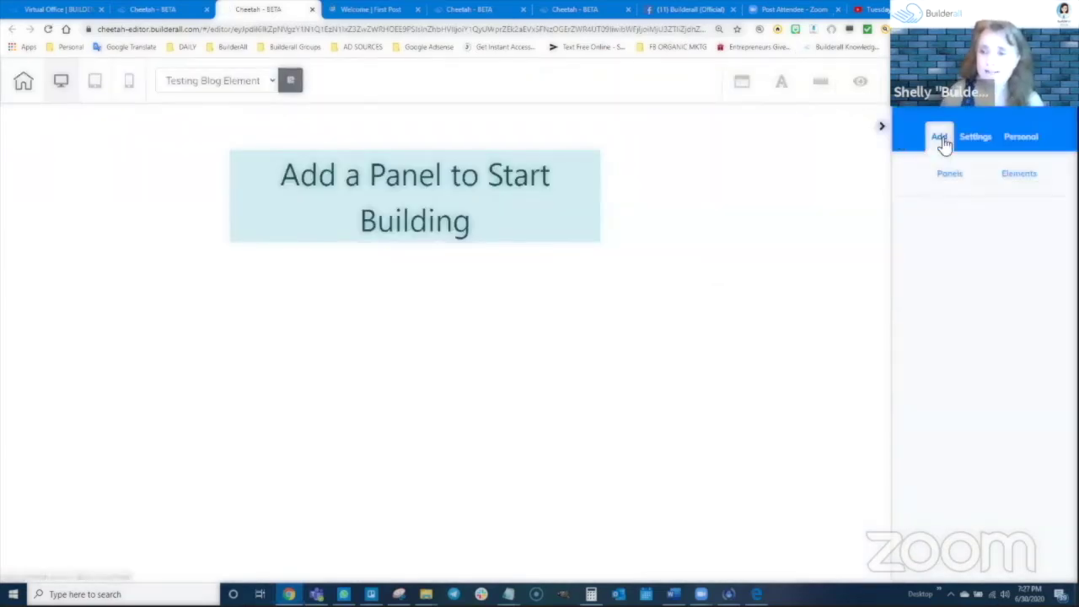
pyautogui.click(946, 175)
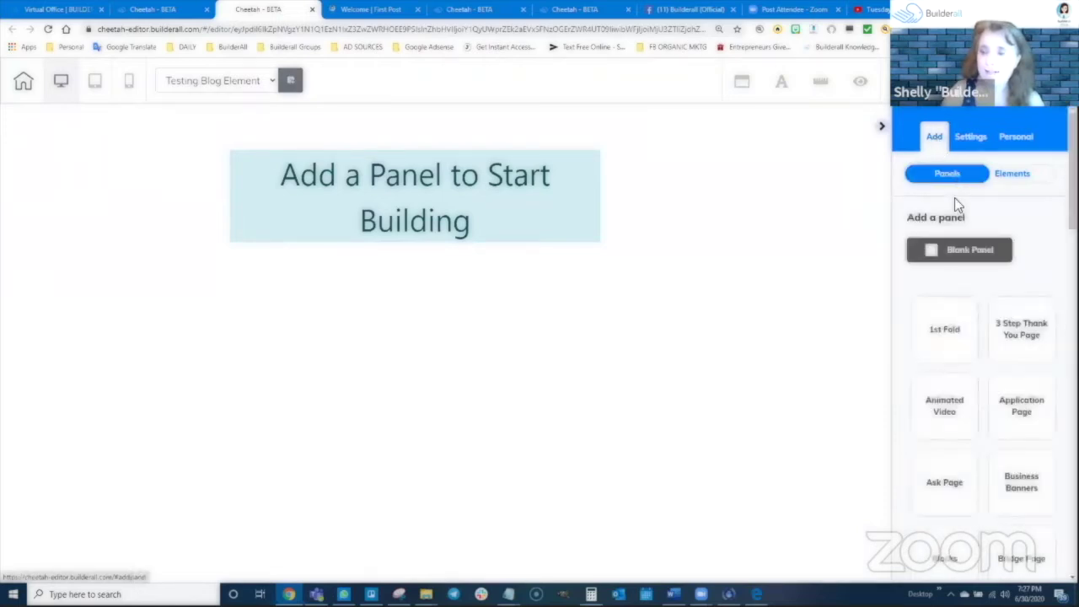
pyautogui.click(958, 250)
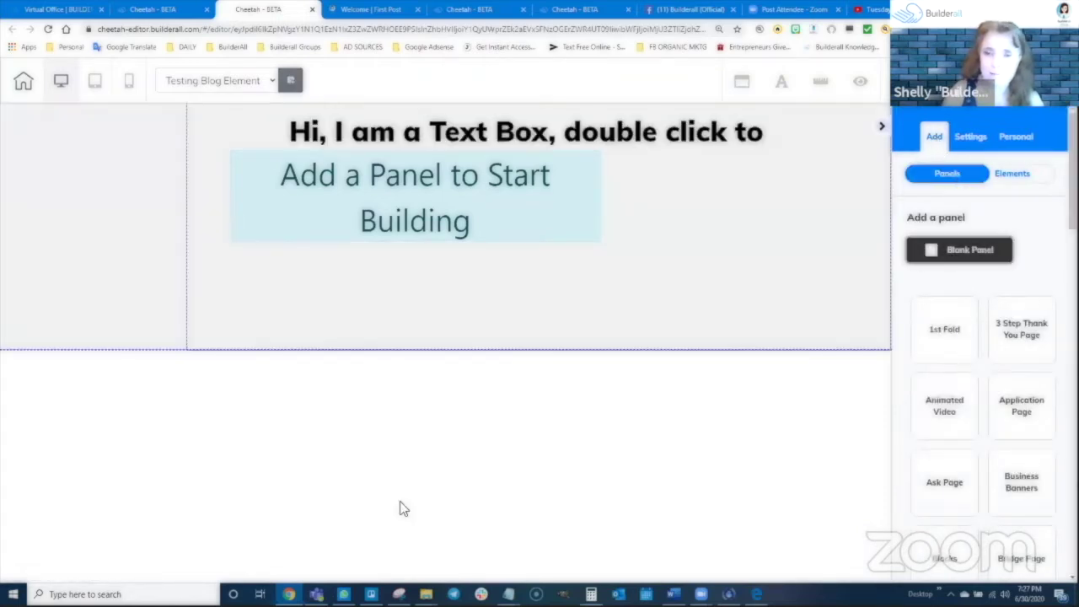
pyautogui.click(548, 133)
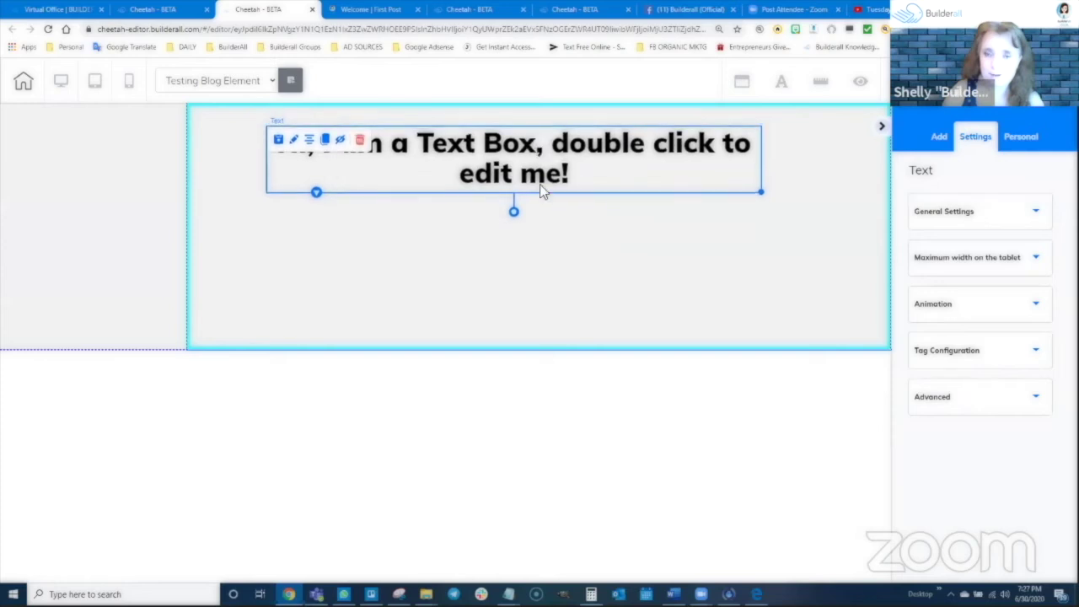
pyautogui.click(544, 335)
pyautogui.moveTo(540, 351); pyautogui.dragTo(531, 529)
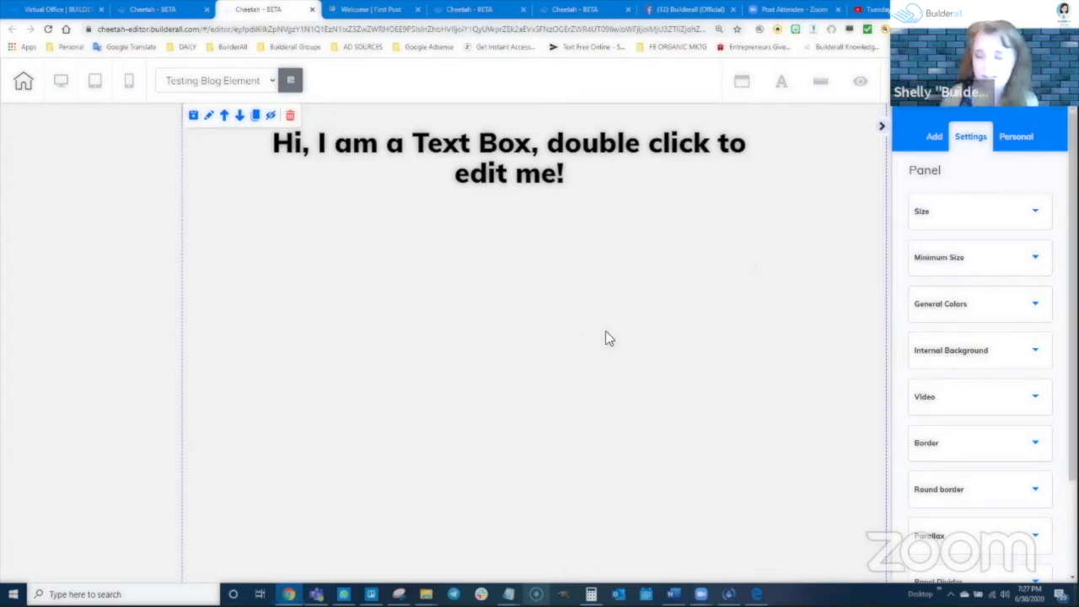
pyautogui.click(934, 136)
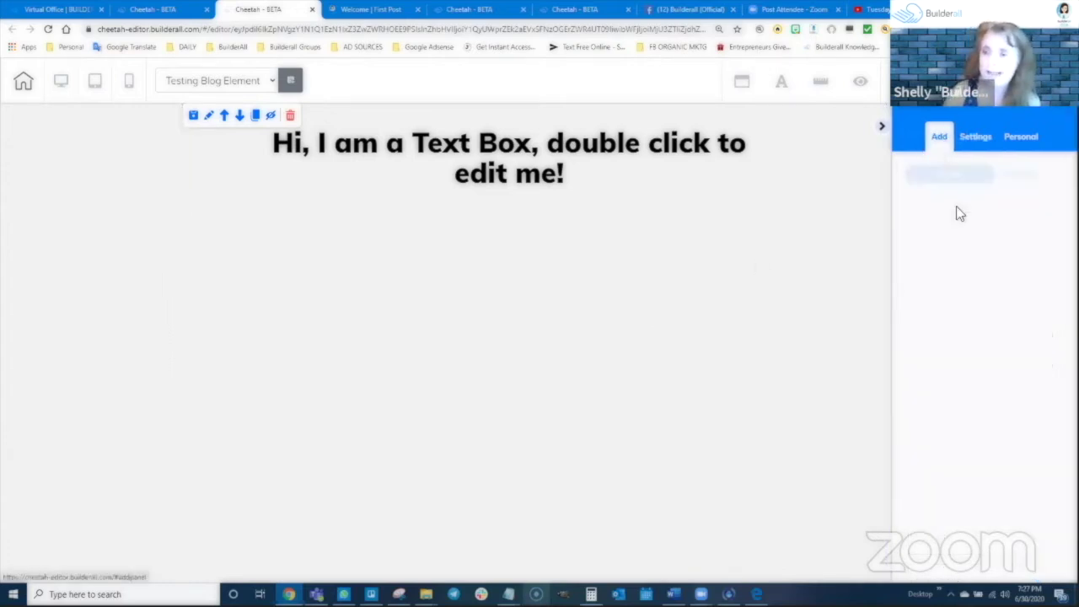
pyautogui.click(1014, 178)
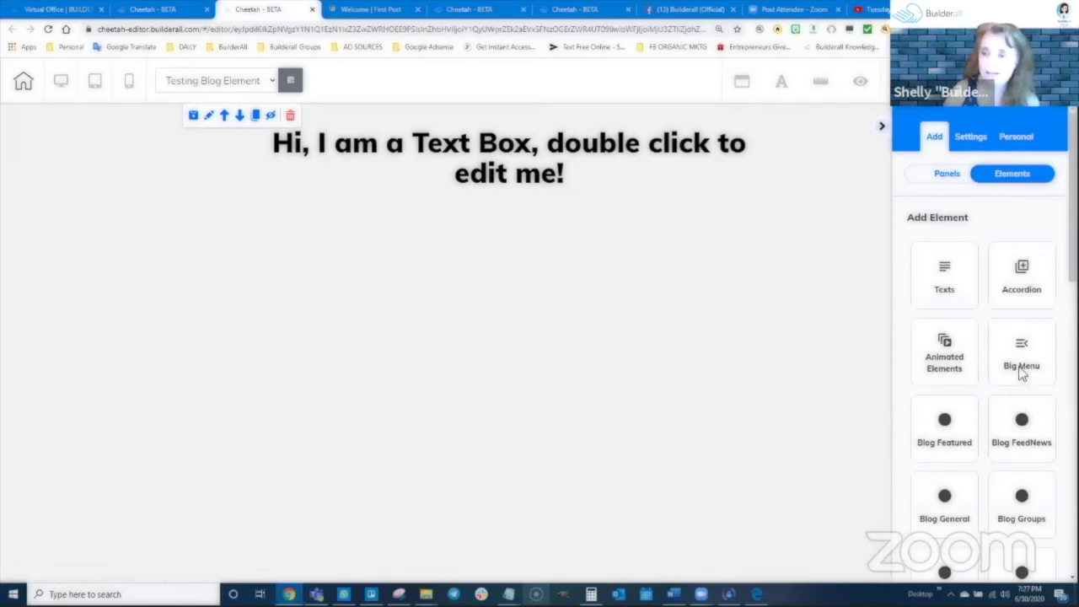
pyautogui.scroll(-1, 1022, 375)
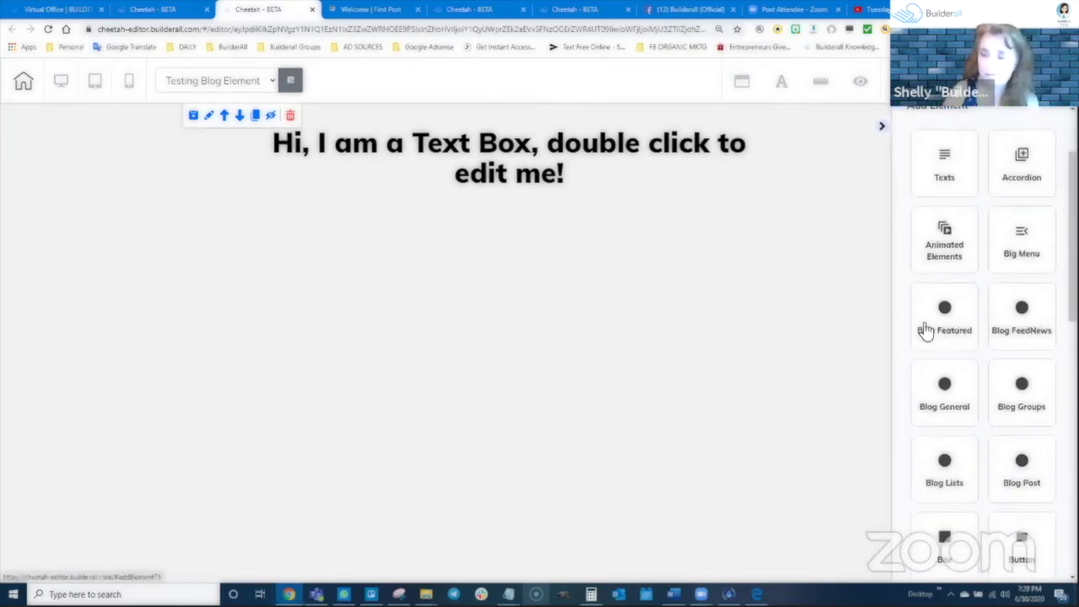
# Place a Blog Featured posts element below the text box
pyautogui.click(945, 314)
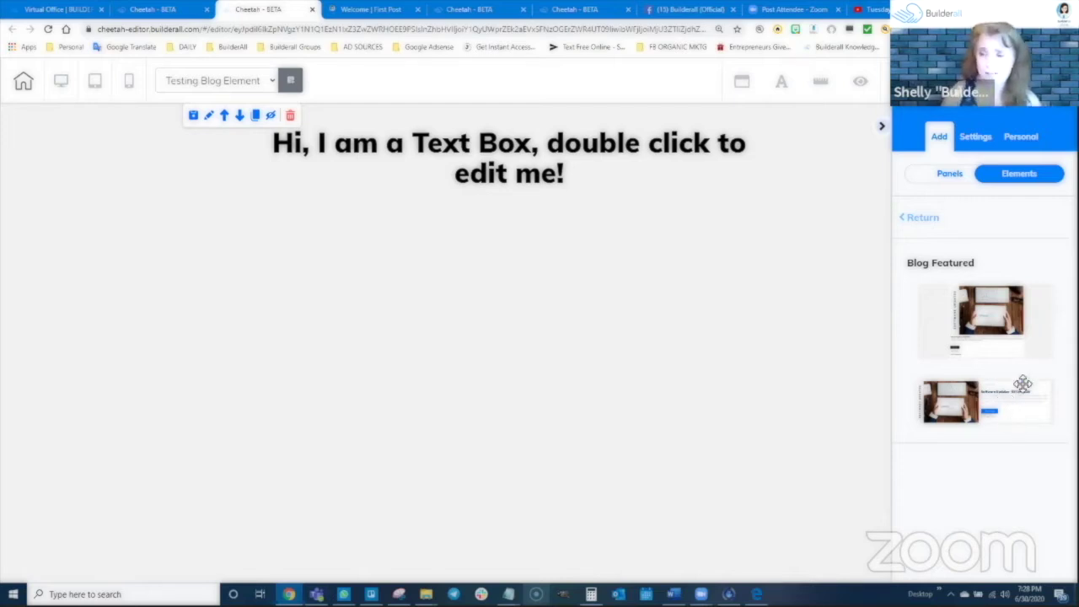
pyautogui.moveTo(1009, 324); pyautogui.dragTo(571, 176)
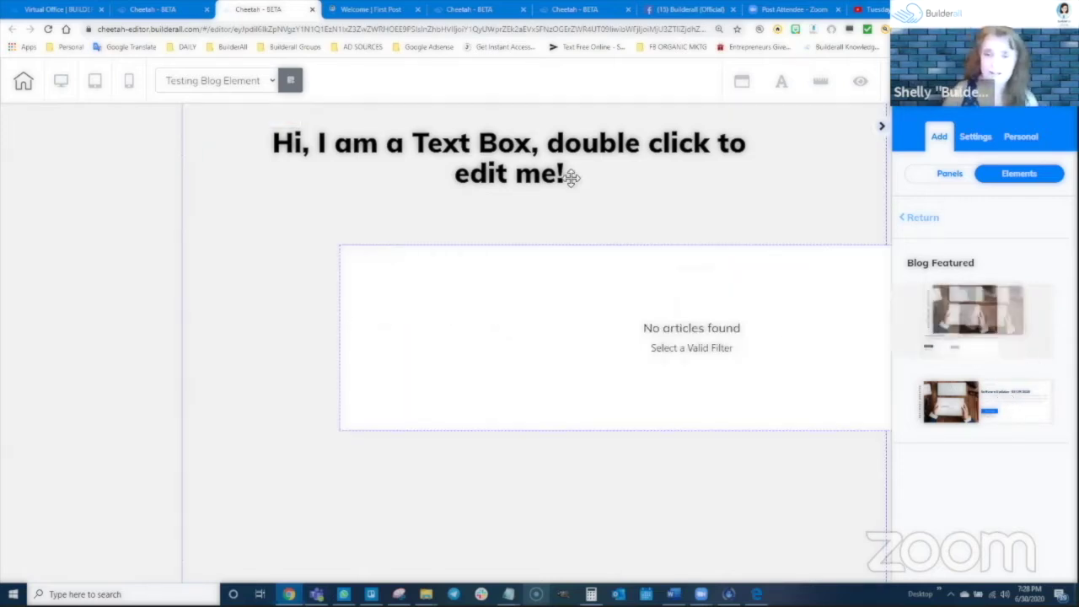
pyautogui.moveTo(534, 271); pyautogui.dragTo(571, 277)
pyautogui.click(744, 315)
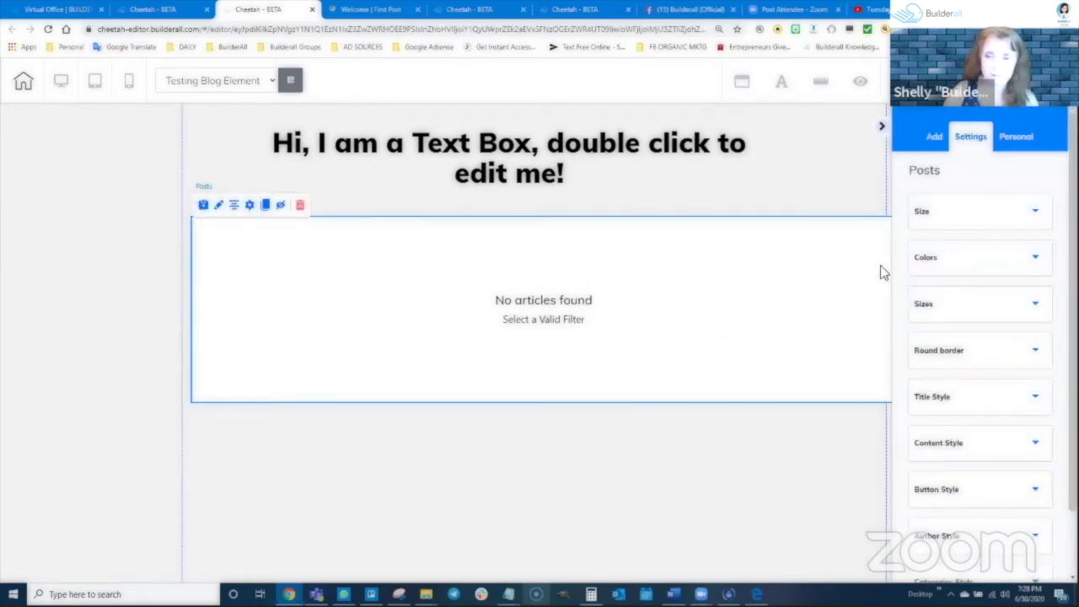
# Add a second Blog Featured element beneath the first and nudge it into place
pyautogui.click(932, 137)
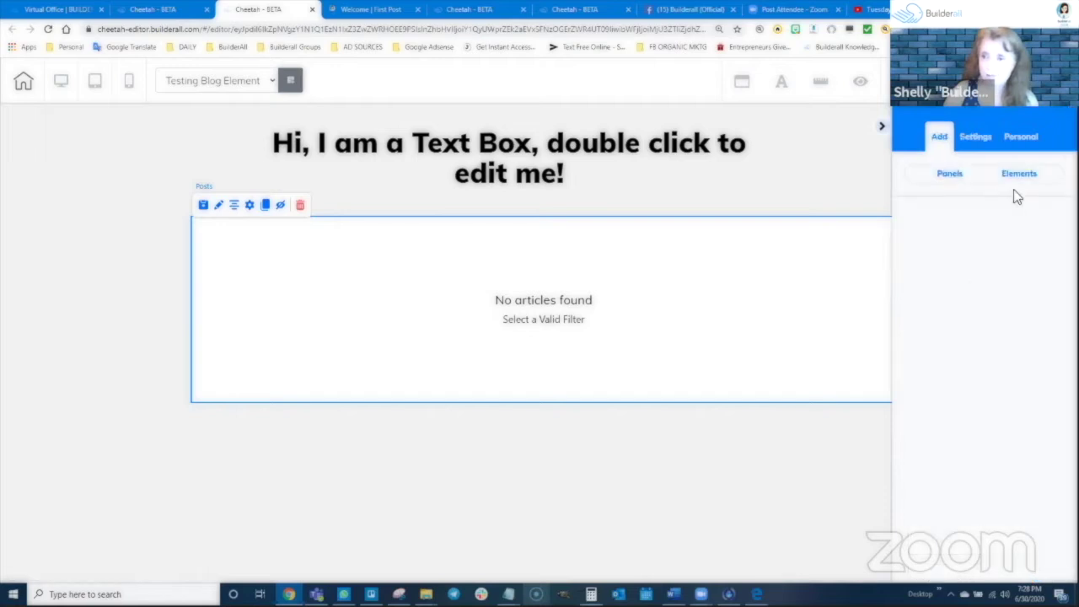
pyautogui.click(1014, 177)
pyautogui.moveTo(997, 396); pyautogui.dragTo(483, 419)
pyautogui.scroll(-1, 677, 345)
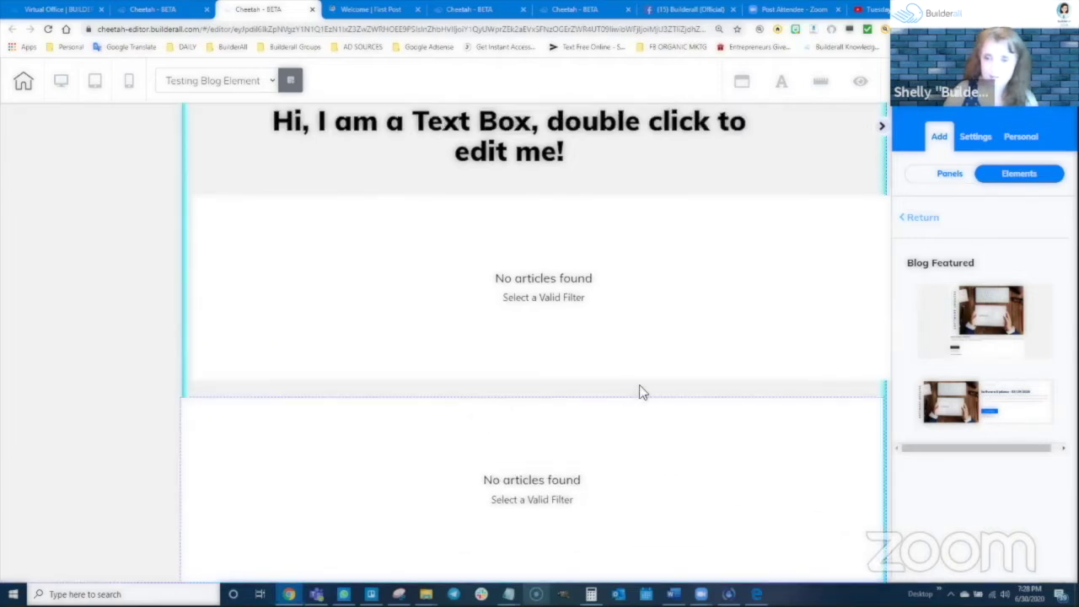
pyautogui.click(645, 441)
pyautogui.moveTo(645, 448); pyautogui.dragTo(652, 448)
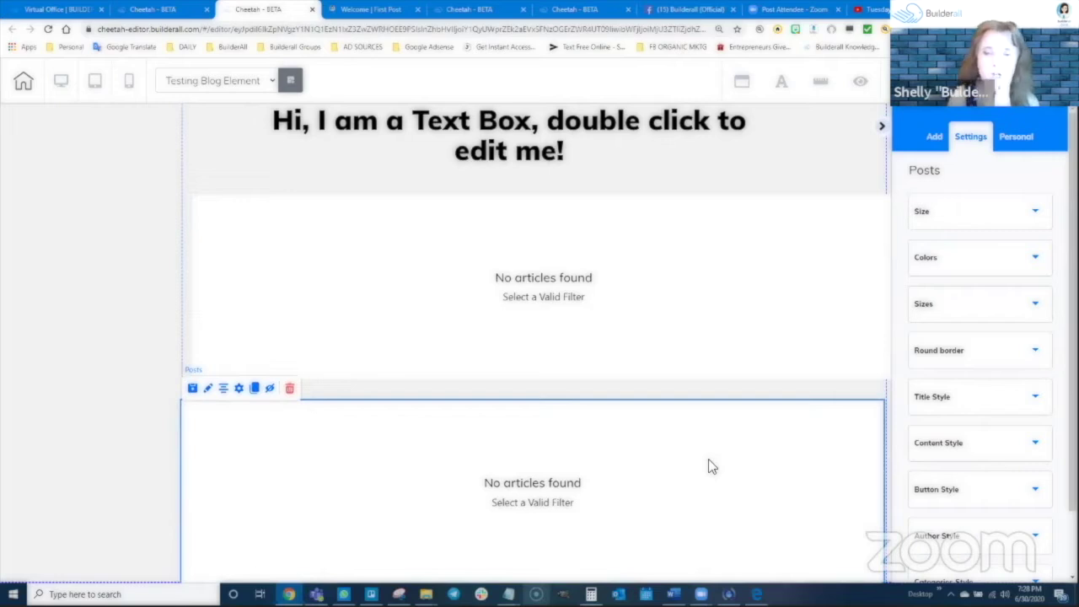
pyautogui.click(935, 138)
pyautogui.click(1001, 184)
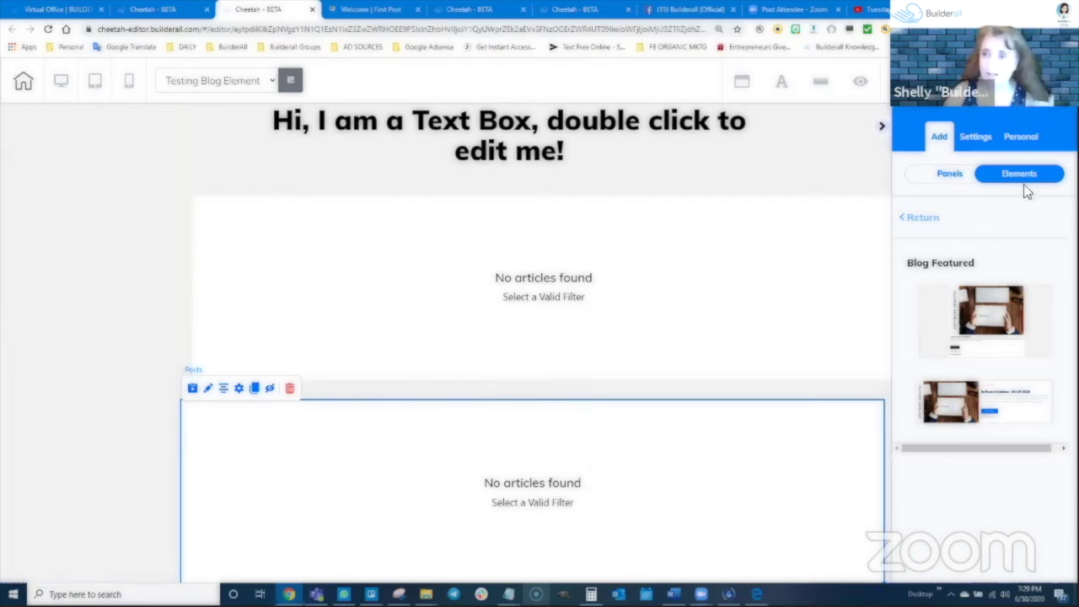
# Save the page with Ctrl+S and publish the site
pyautogui.hotkey('ctrl', 's')
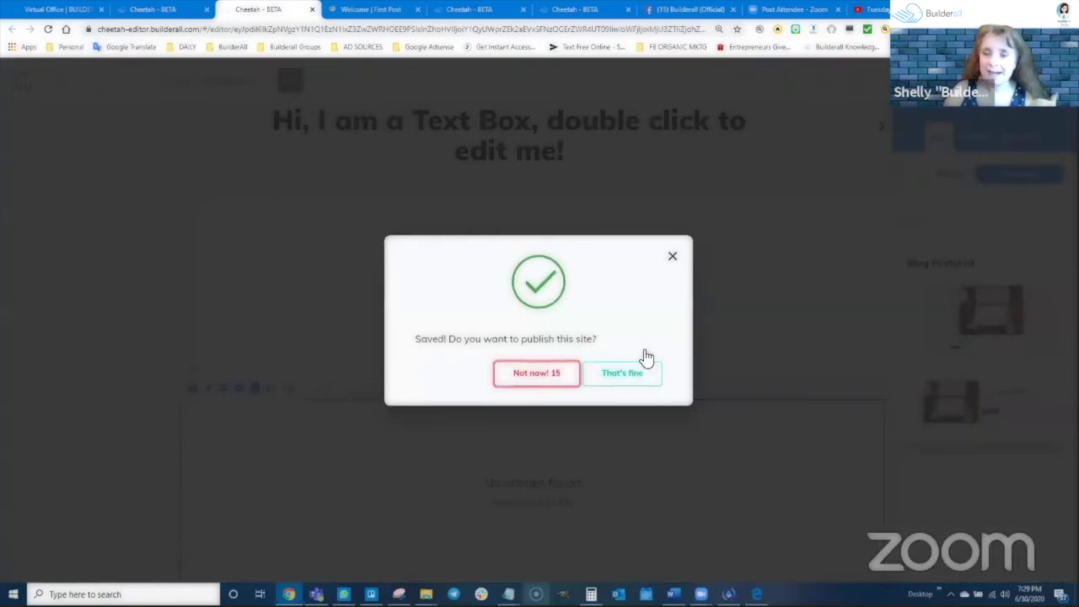
pyautogui.click(643, 373)
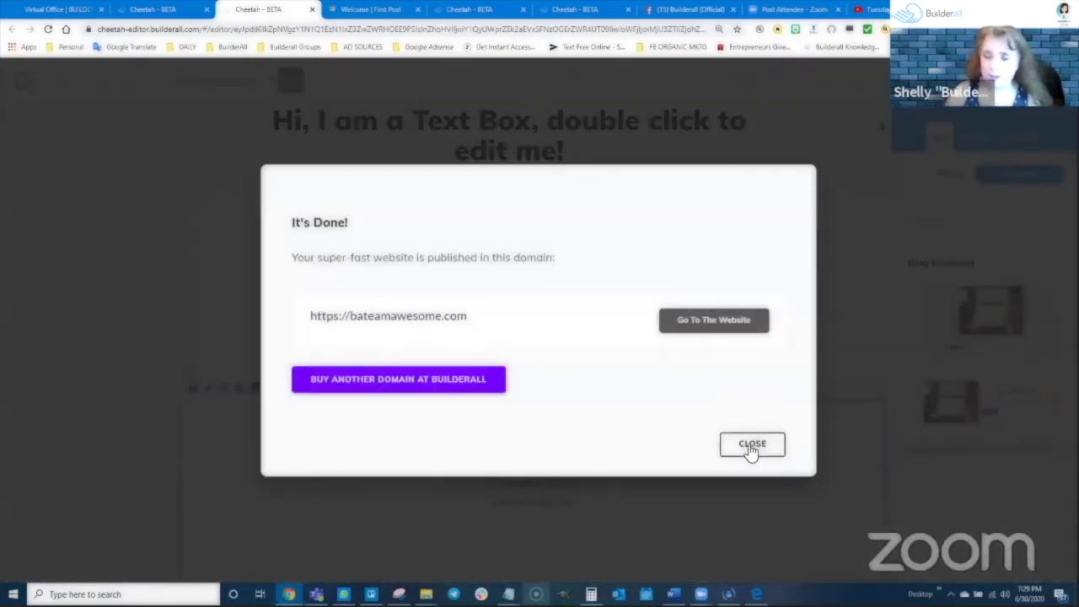
pyautogui.click(752, 445)
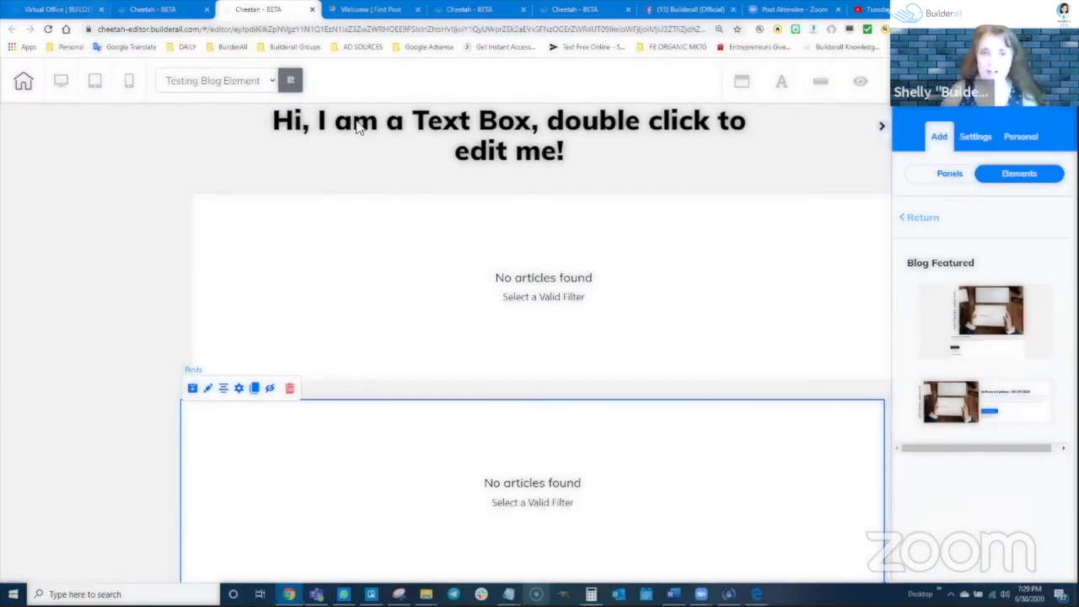
# Change the page heading text to 'Blog Featured'
pyautogui.doubleClick(501, 135)
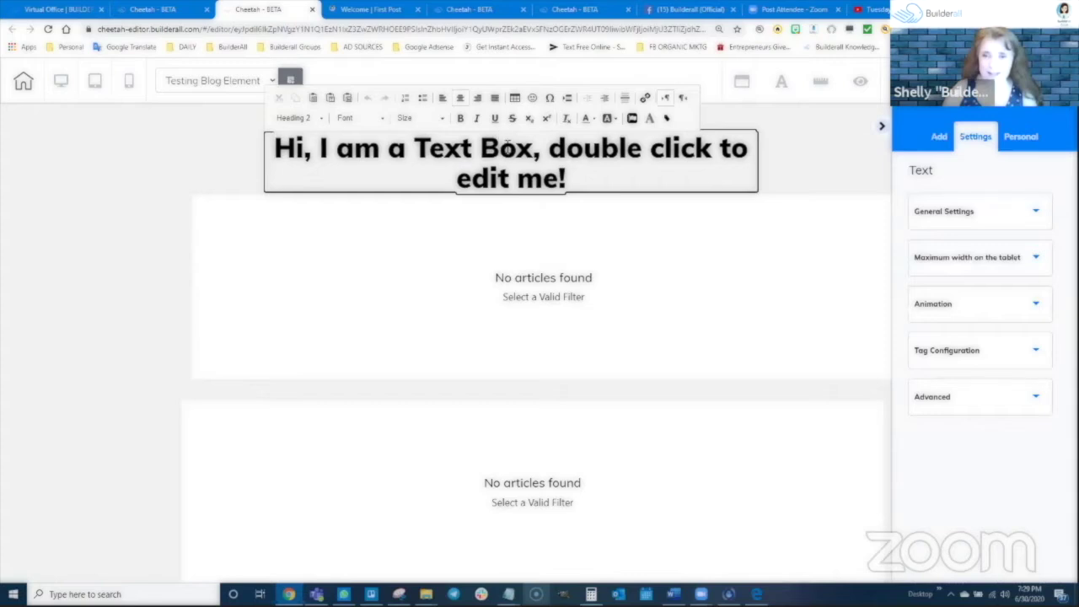
pyautogui.tripleClick(509, 148)
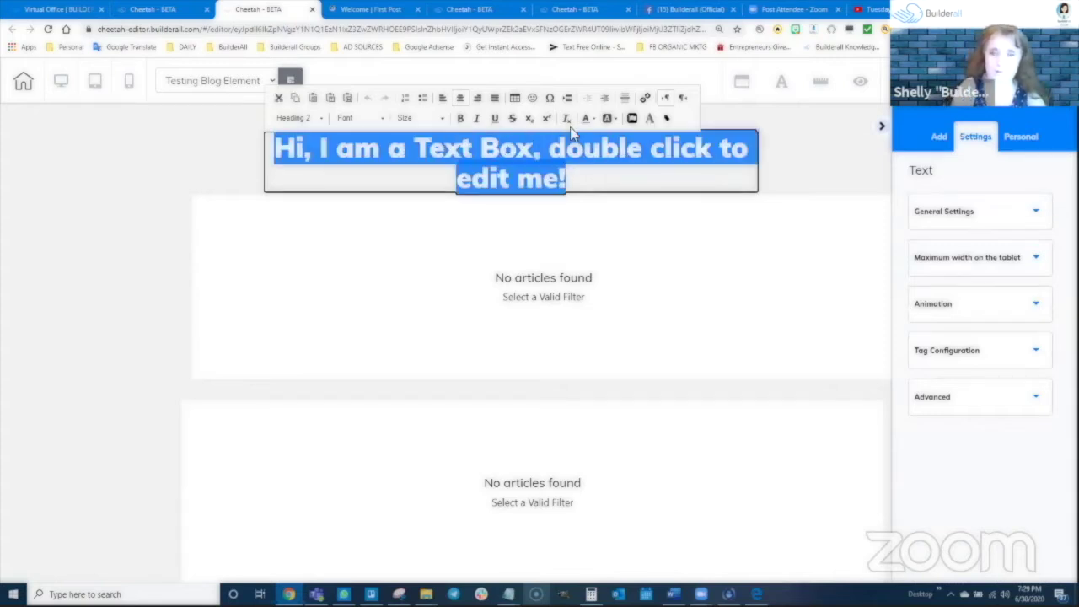
pyautogui.write('Blog Featured')
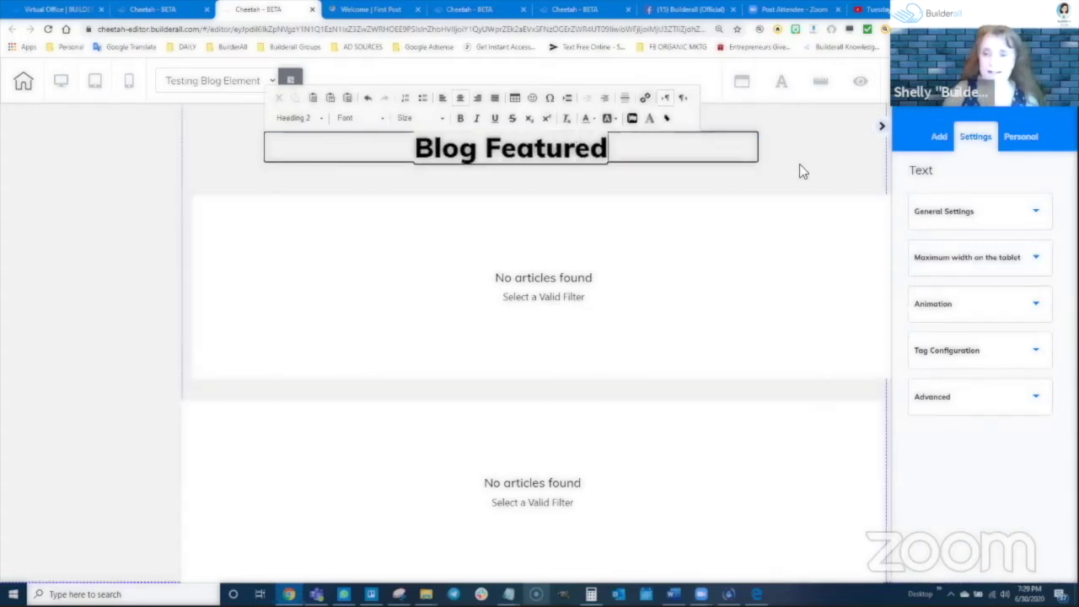
pyautogui.click(682, 352)
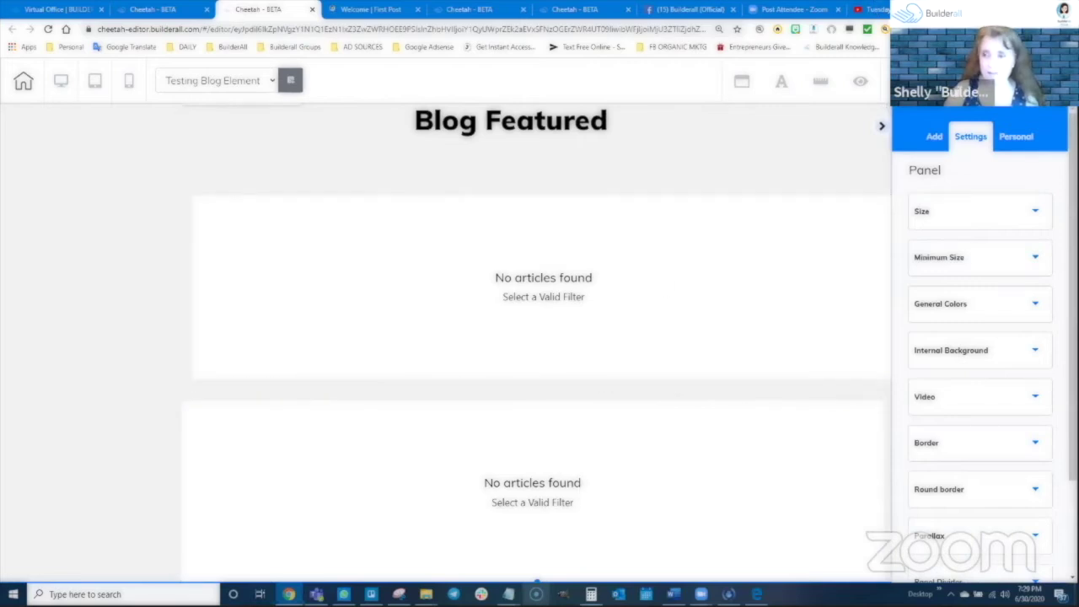
# Save and publish again, then switch to the site's pages list
pyautogui.hotkey('ctrl', 's')
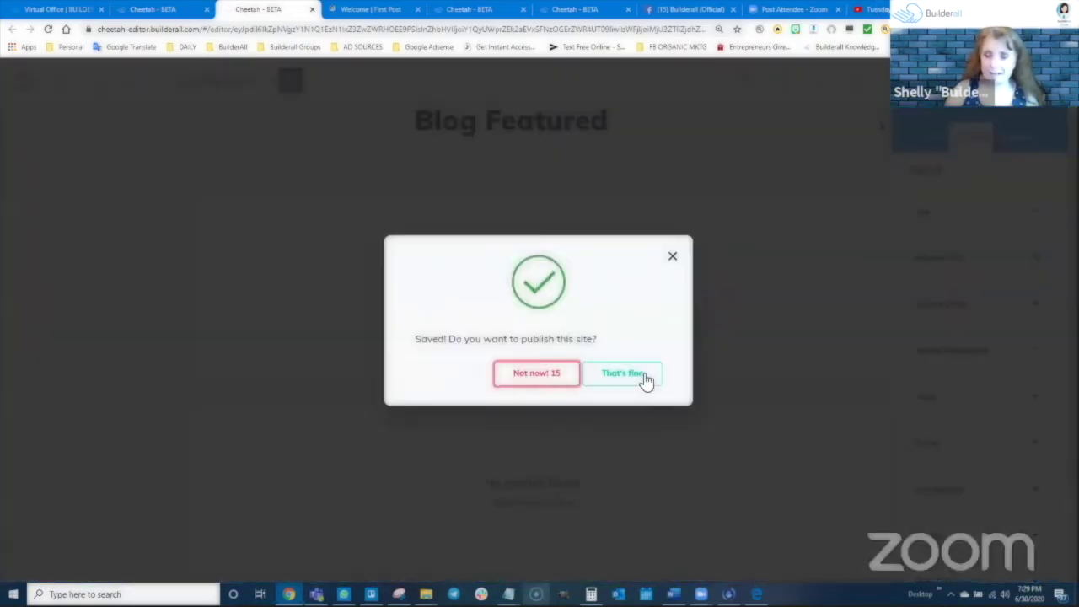
pyautogui.click(644, 378)
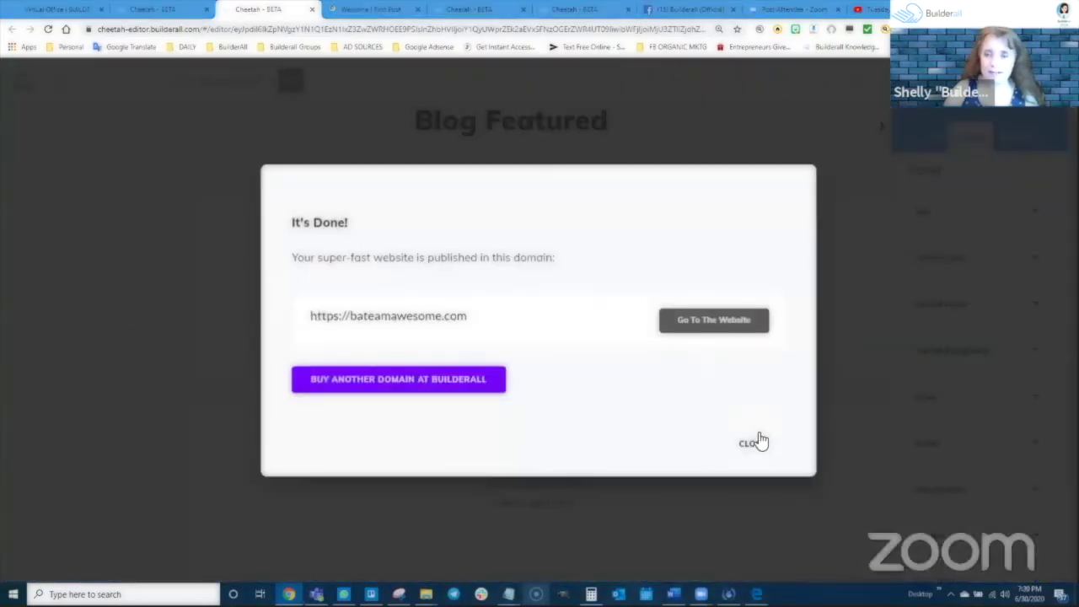
pyautogui.click(758, 443)
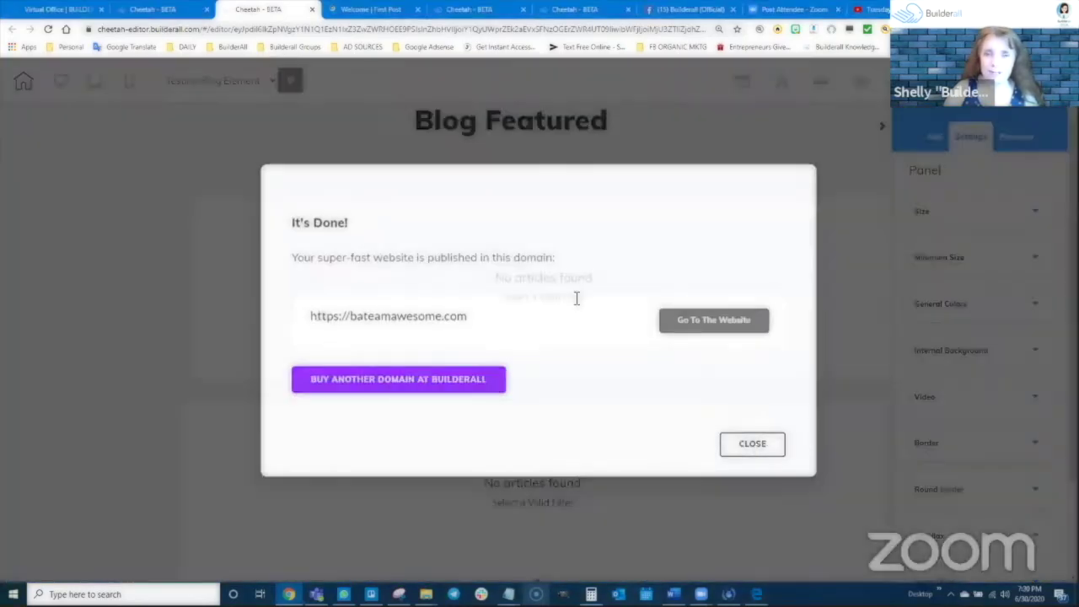
pyautogui.click(147, 10)
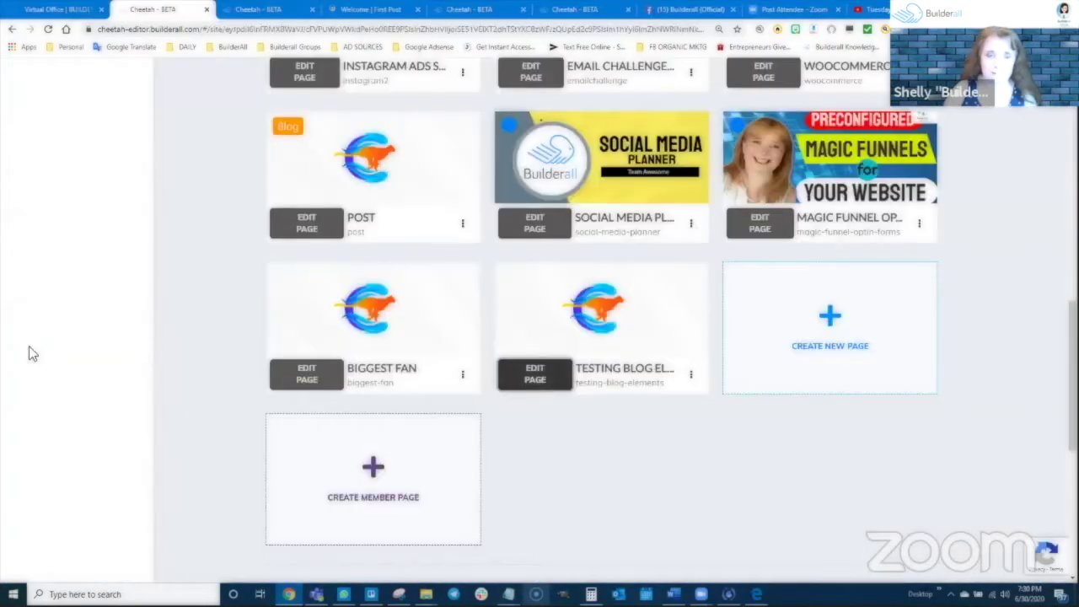
# Open First Post of the Team Awesome blog in the Blog manager and show its thumbnail
pyautogui.scroll(5, 96, 217)
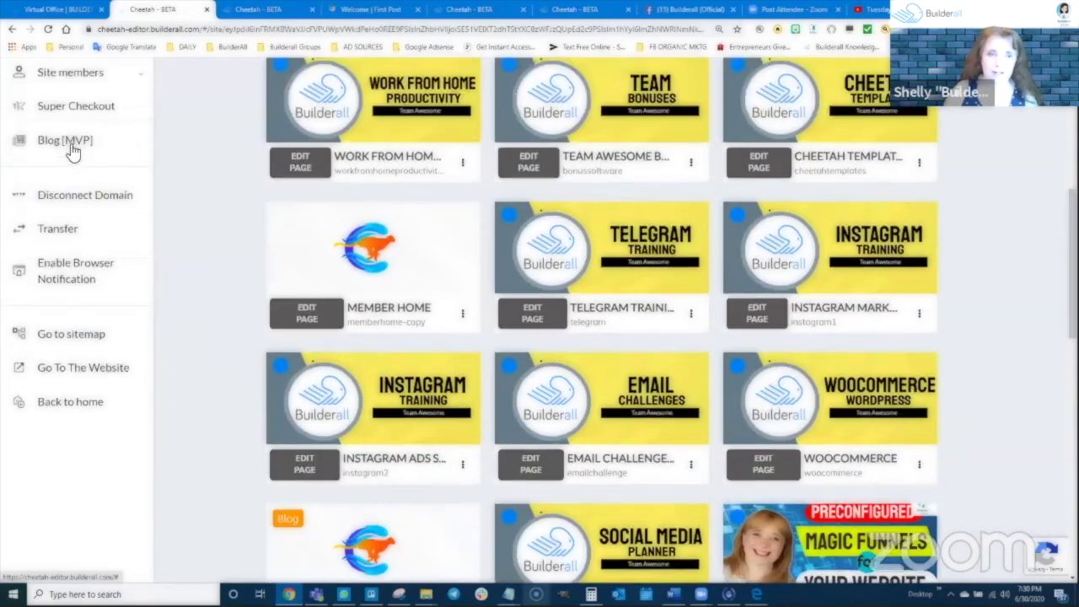
pyautogui.click(626, 191)
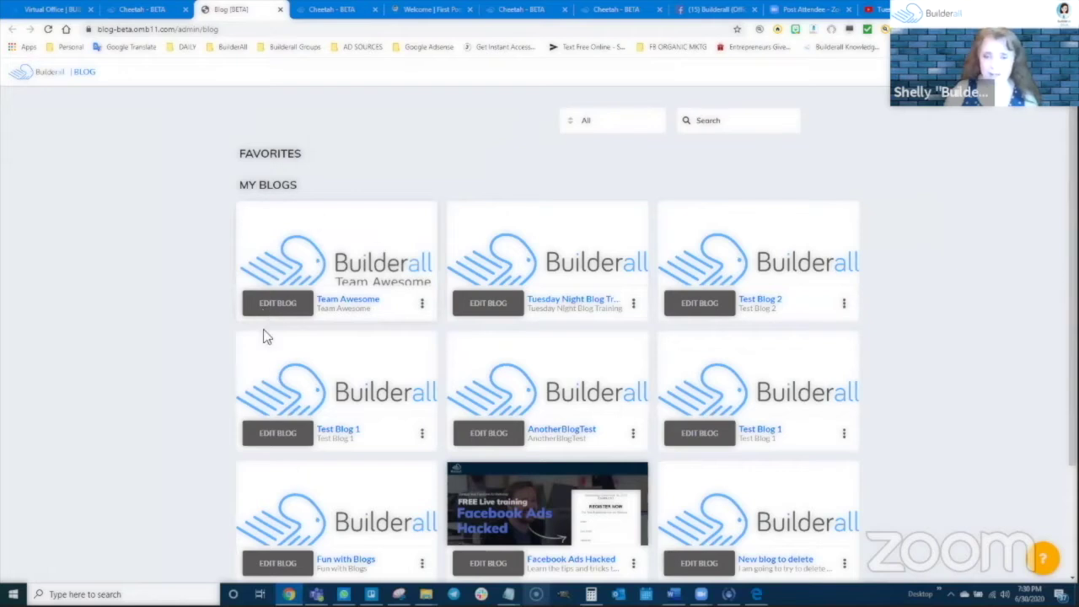
pyautogui.click(276, 306)
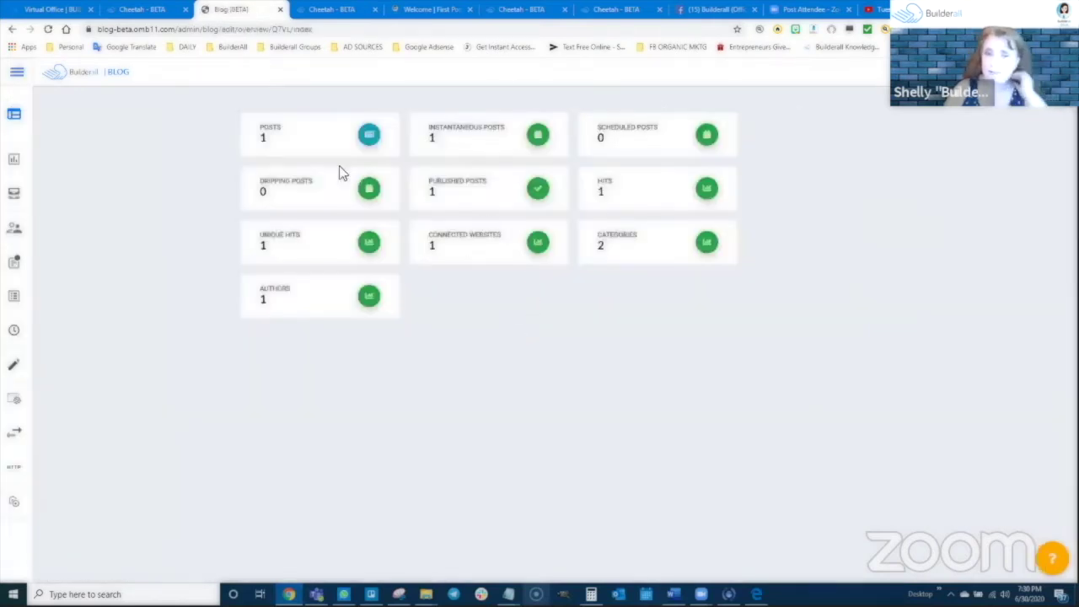
pyautogui.moveTo(12, 291)
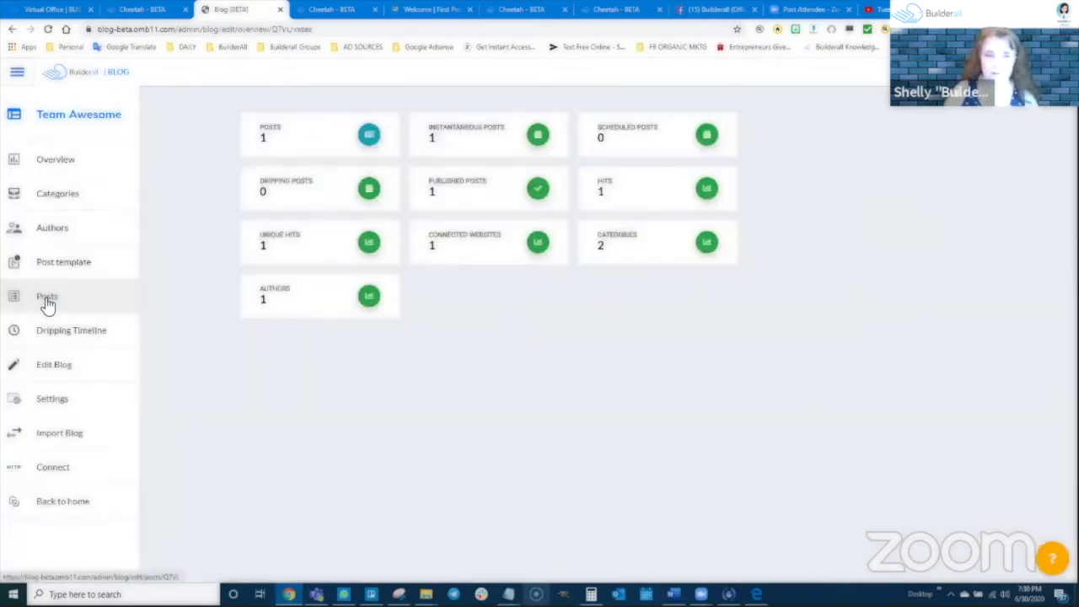
pyautogui.click(44, 298)
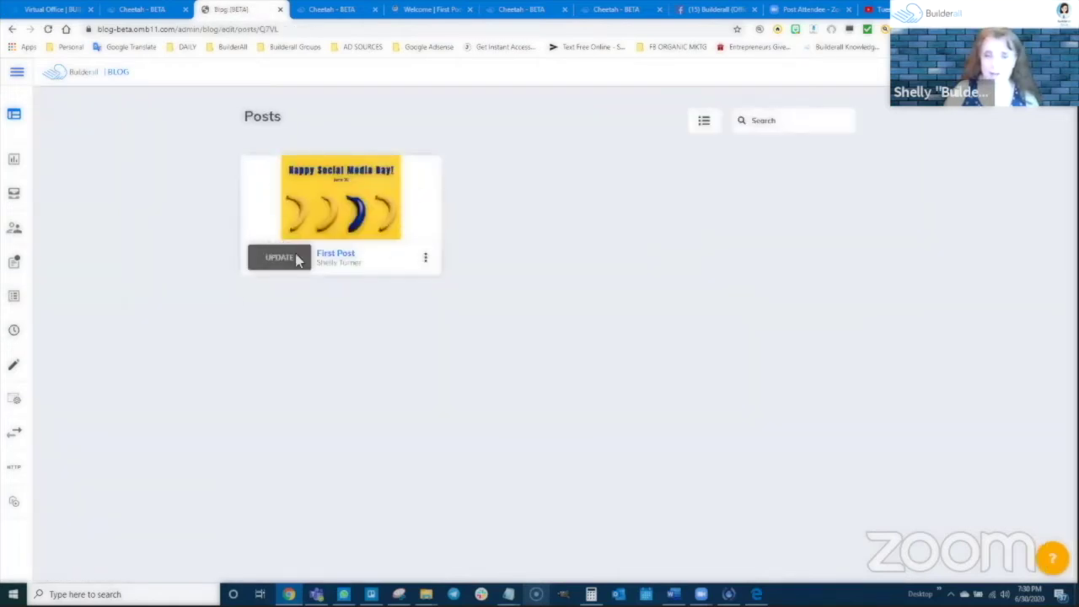
pyautogui.click(281, 263)
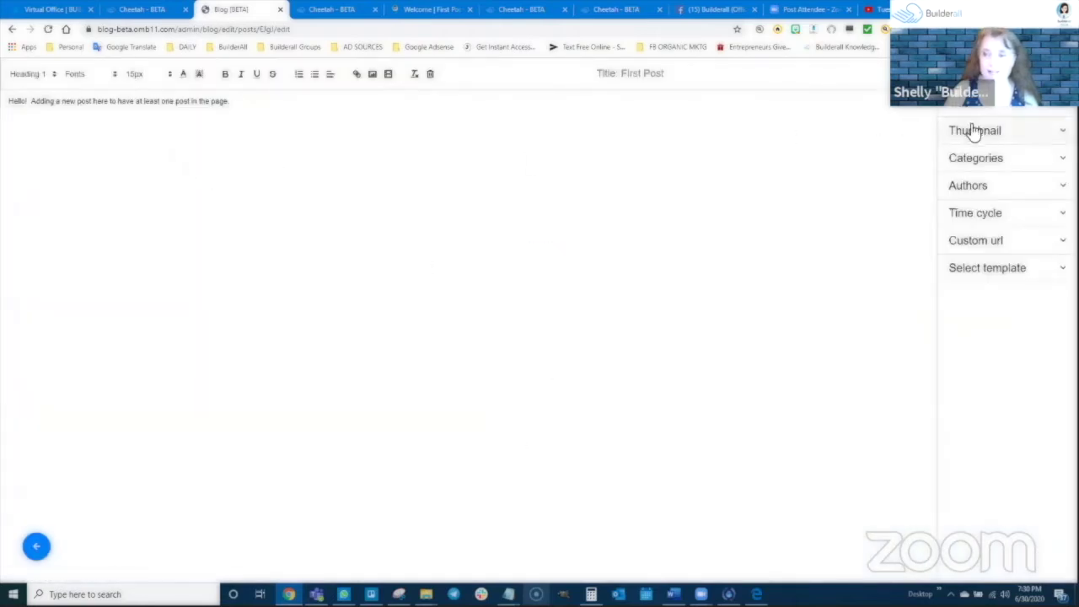
pyautogui.click(972, 132)
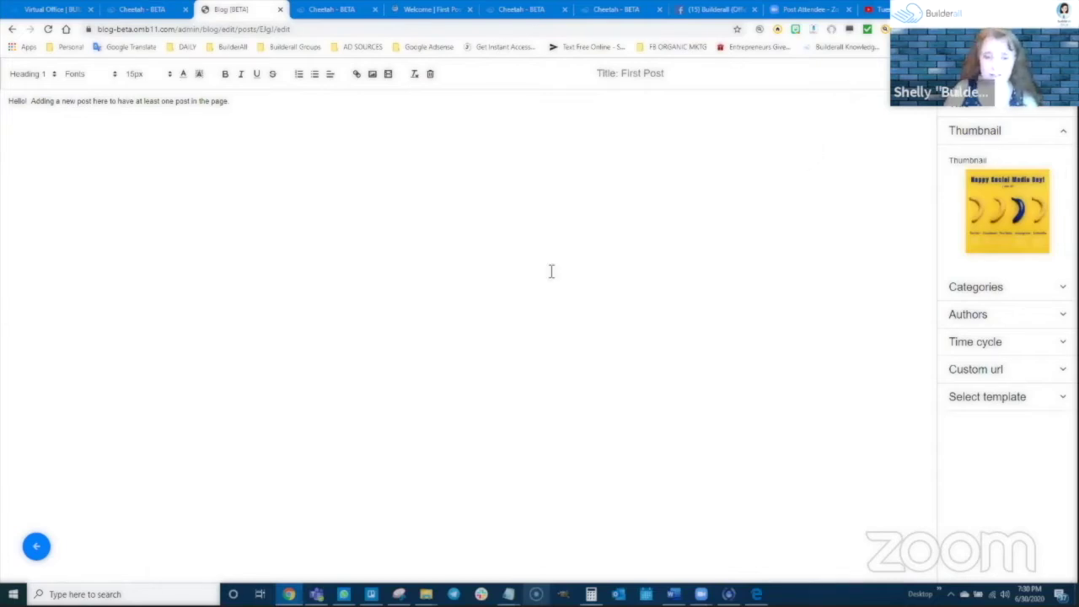
# Switch to the Trello 2020 Social Media Post Planner board with no card open
pyautogui.moveTo(371, 594)
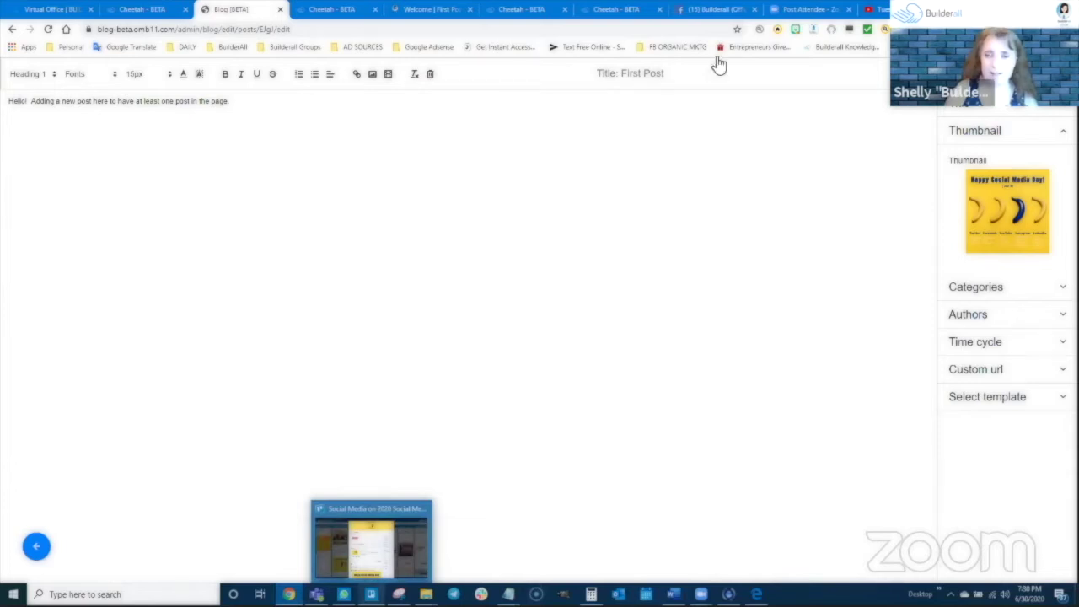
pyautogui.click(371, 539)
pyautogui.click(730, 43)
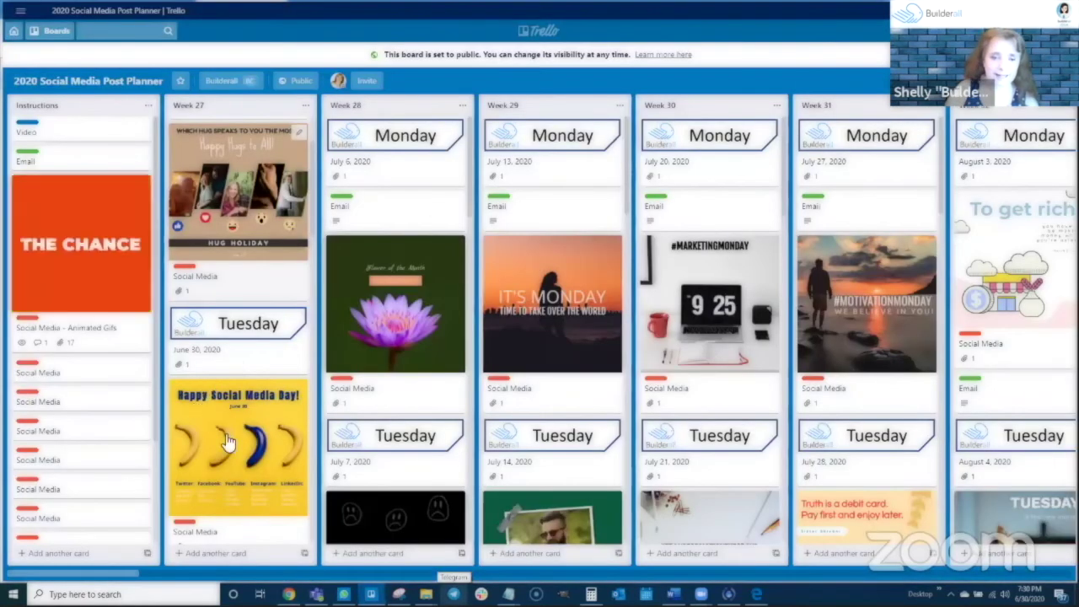
pyautogui.scroll(-3, 228, 421)
# Copy the Week 27 Email card's full description, then return to the First Post editor
pyautogui.scroll(2, 234, 371)
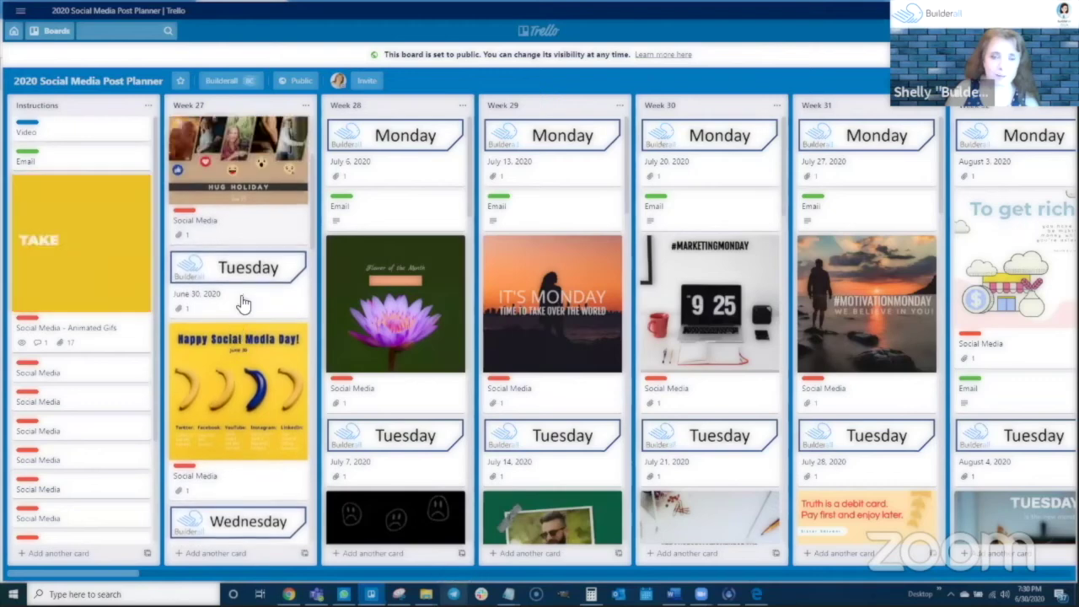
pyautogui.scroll(3, 243, 303)
pyautogui.click(234, 207)
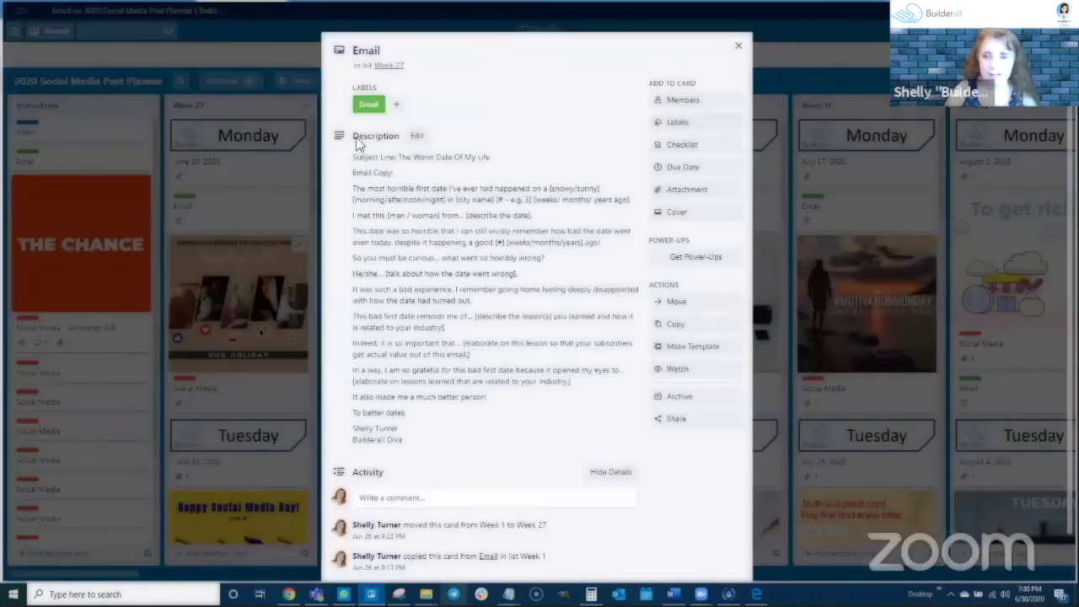
pyautogui.click(355, 152)
pyautogui.hotkey('ctrl', 'a')
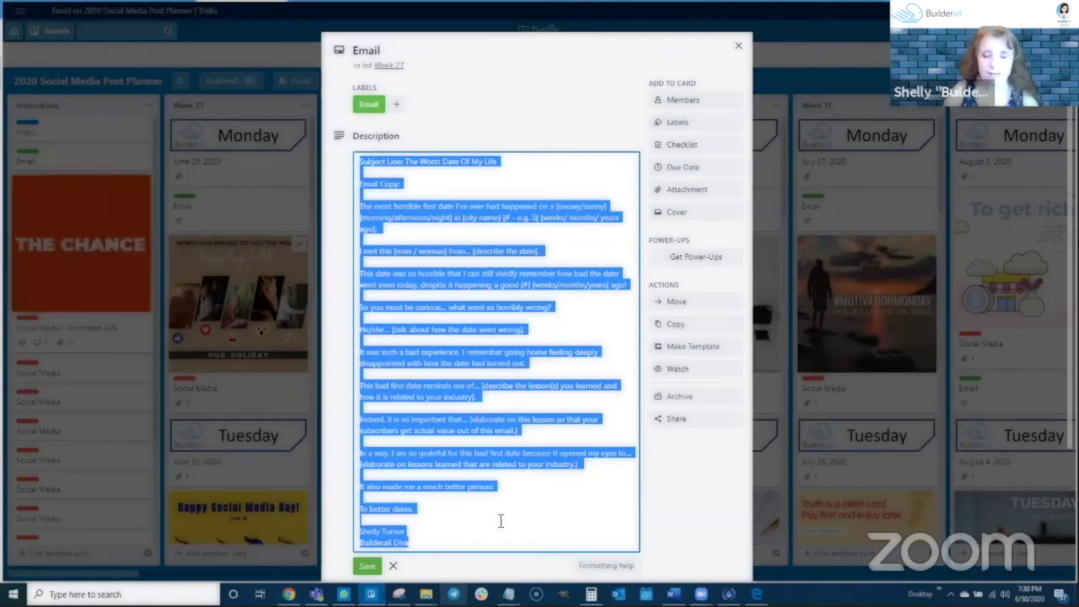
pyautogui.click(289, 595)
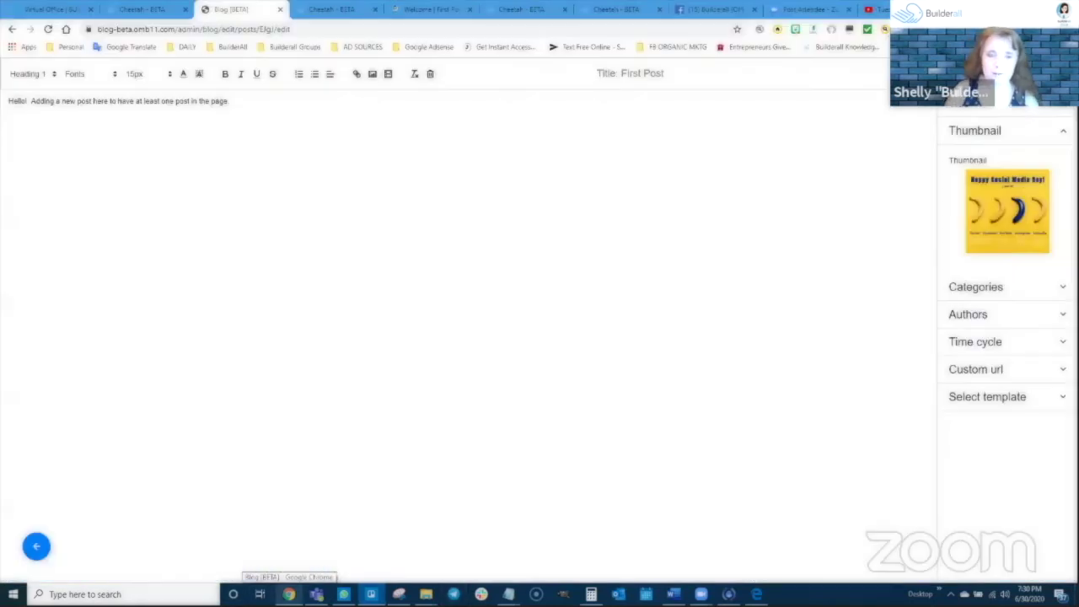
# Replace First Post's placeholder line with the pasted email template and save
pyautogui.moveTo(230, 101); pyautogui.dragTo(9, 101)
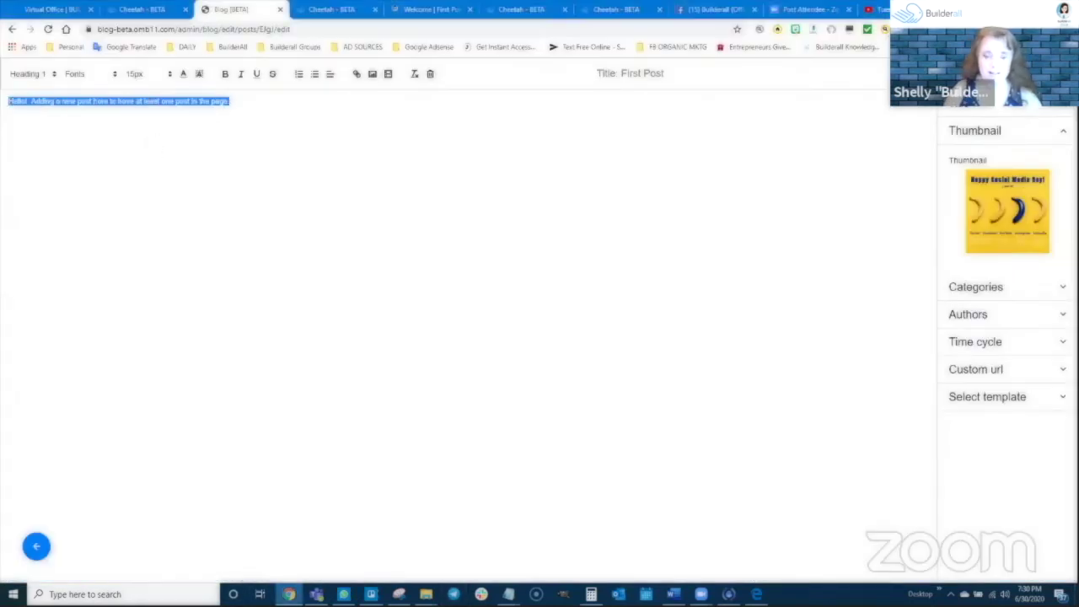
pyautogui.write("Subject Line: The Worst Date Of My Life Email Copy: The most horrible first date I've ever had happened on a [snowy/sunny] [morning/afternoon/night] in [city name] [# - e.g. 3] [weeks/ months/ years ago] I met this [man / woman] from... [describe the date] This date was so horrible that I can still vividly remember how bad the date went even today, despite it happening a good [#] [weeks/months/years] ago! So you must be curious... what went so horribly wrong? He/she... [talk about how the date went wrong] It was such a bad experience, I remember going home feeling deeply disappointed with how the date had turned out. This bad first date reminds me of... [describe the lesson(s) you learned and how it is related to your industry] Indeed, it is so important that... [elaborate on this lesson so that your subscribers get actual value out of this email.] In a way, I am so grateful for this bad first date because it opened my eyes to... [elaborate on lessons learned that are related to your industry.] It also made me a much better person! To better dates, Shelly Turner Builderall Diva")
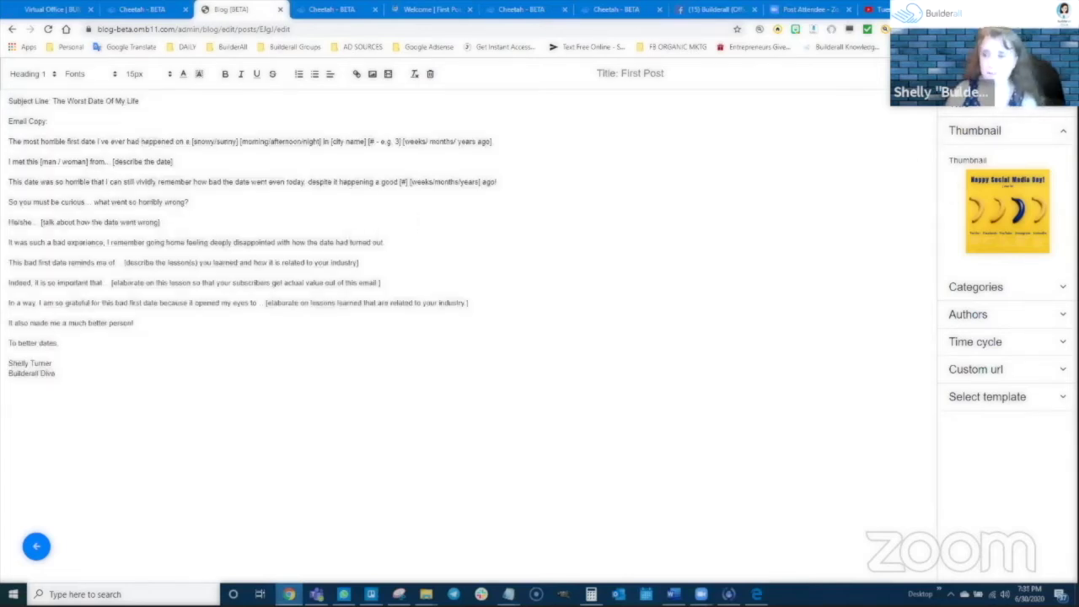
pyautogui.click(36, 547)
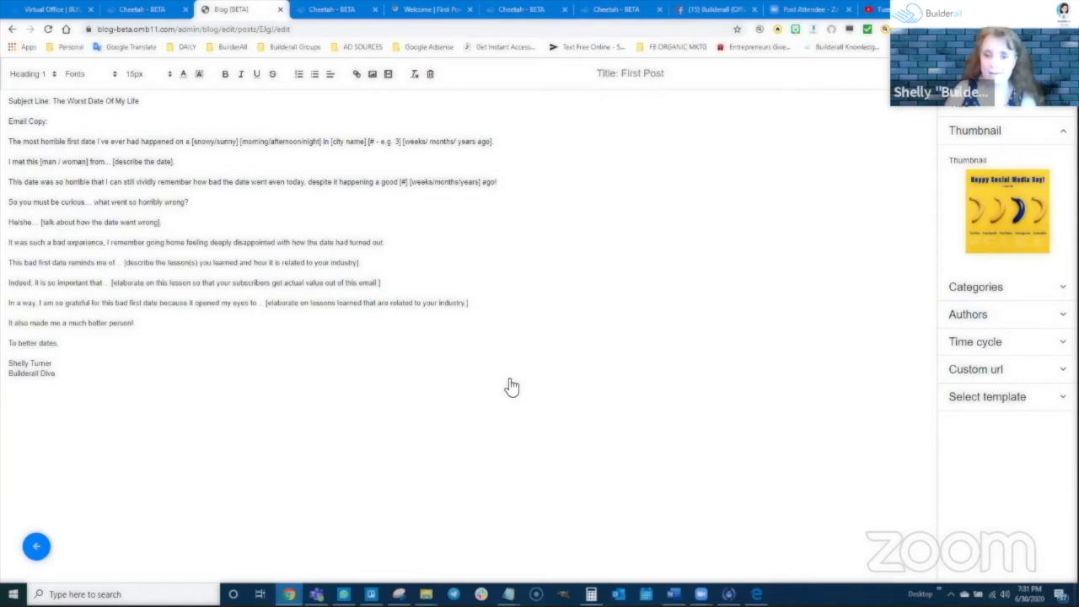
pyautogui.click(550, 344)
# Mark First Post as Featured from its options menu
pyautogui.click(426, 258)
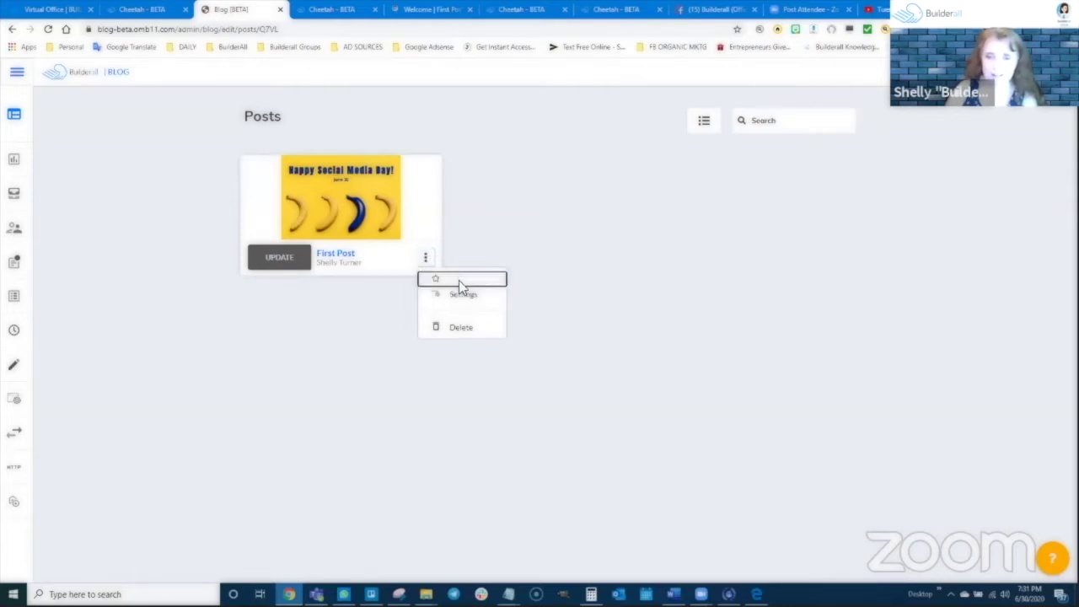
pyautogui.click(458, 282)
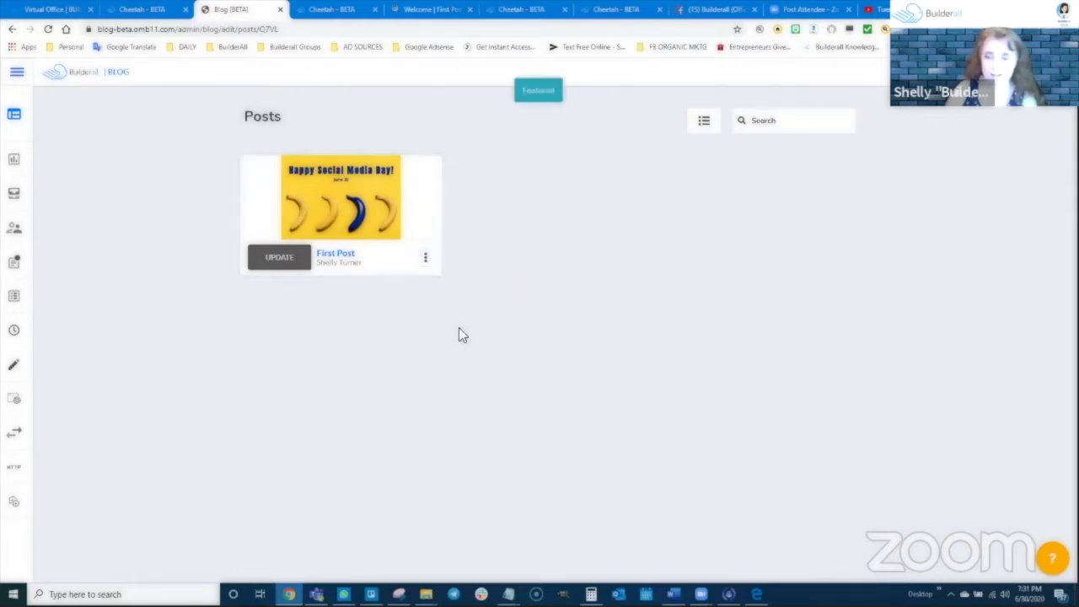
pyautogui.click(425, 258)
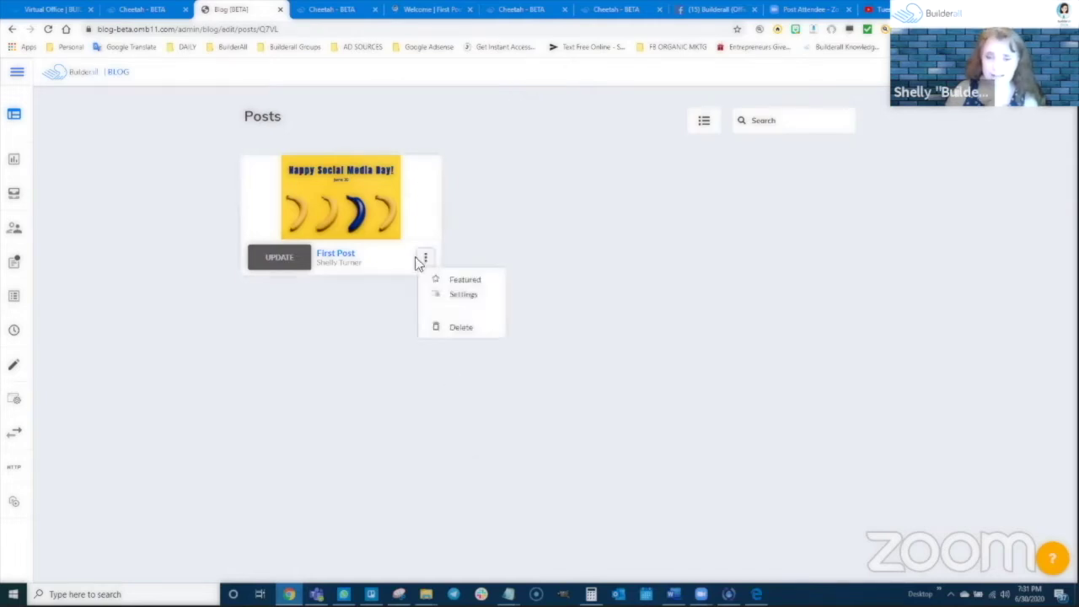
pyautogui.click(305, 389)
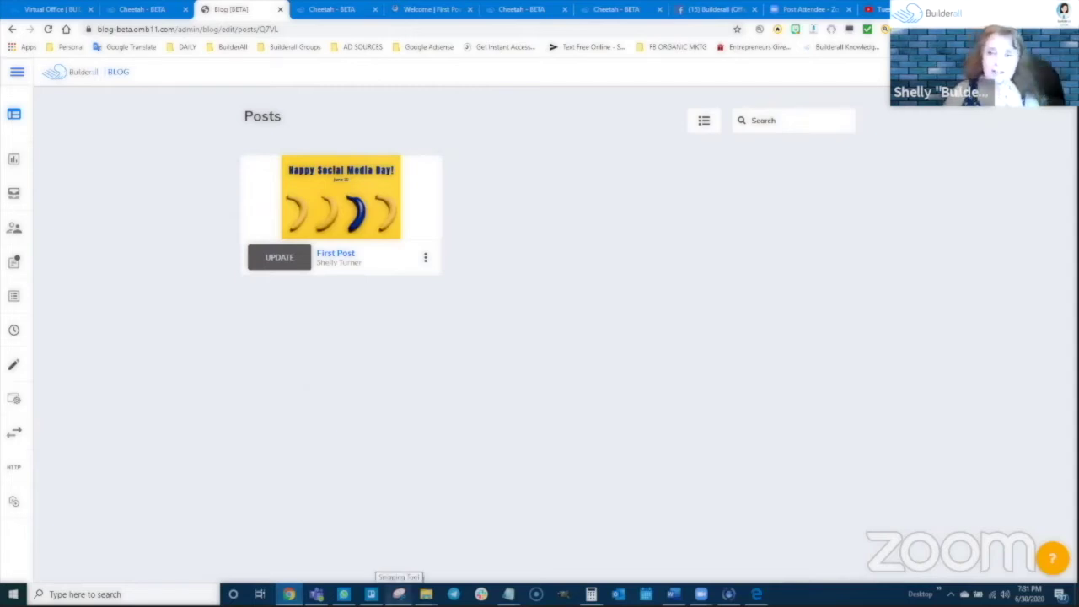
# Start a new blog post and go back to the Trello board
pyautogui.click(15, 262)
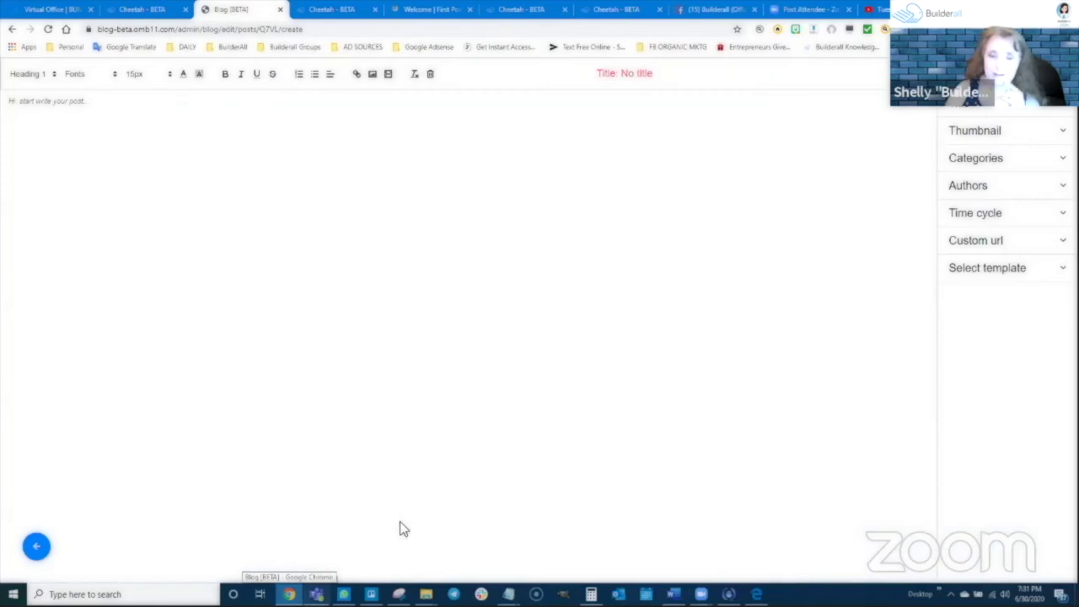
pyautogui.click(371, 595)
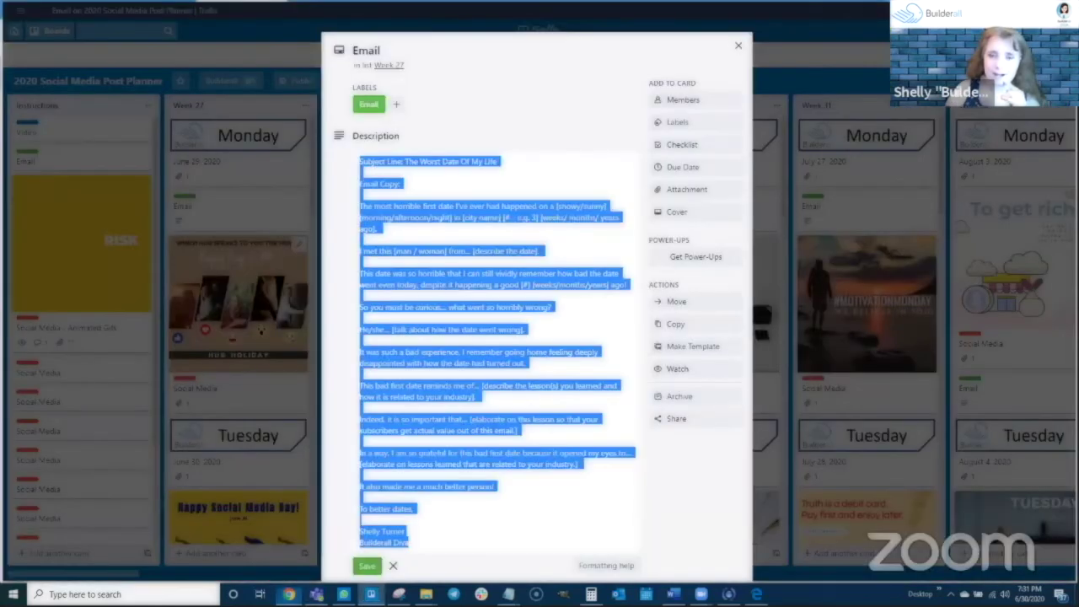
pyautogui.click(739, 45)
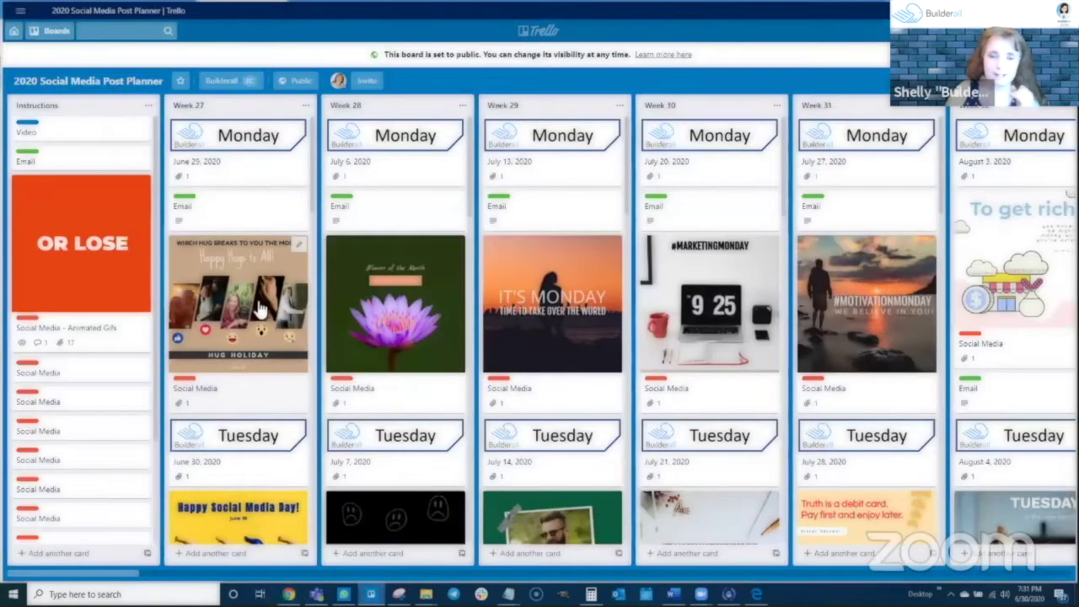
pyautogui.scroll(-5, 247, 424)
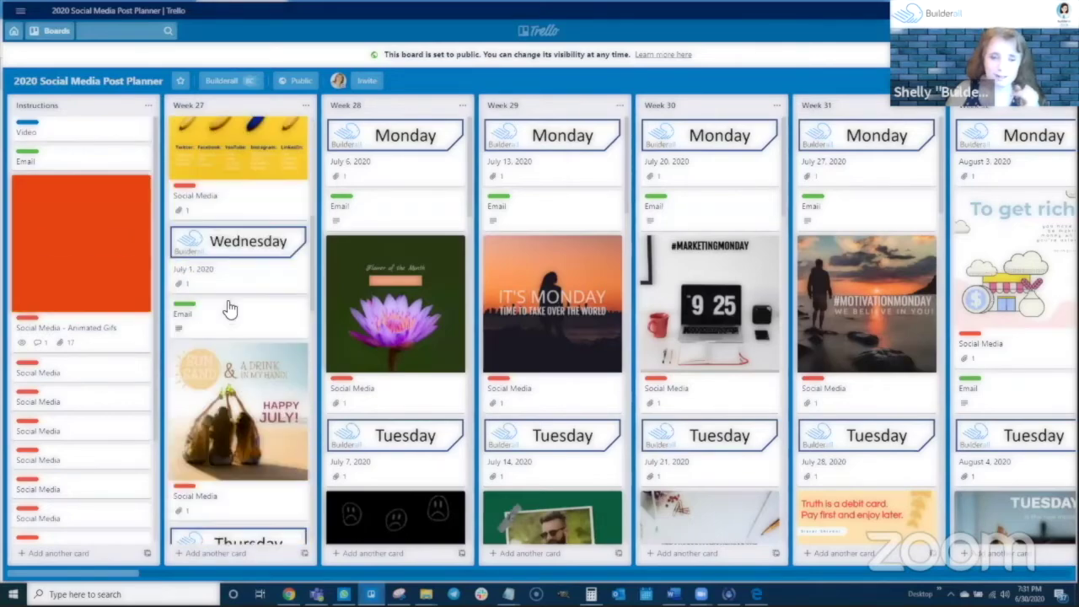
# Copy the Week 27 Wednesday Email card's description and paste it into the new post body
pyautogui.click(230, 311)
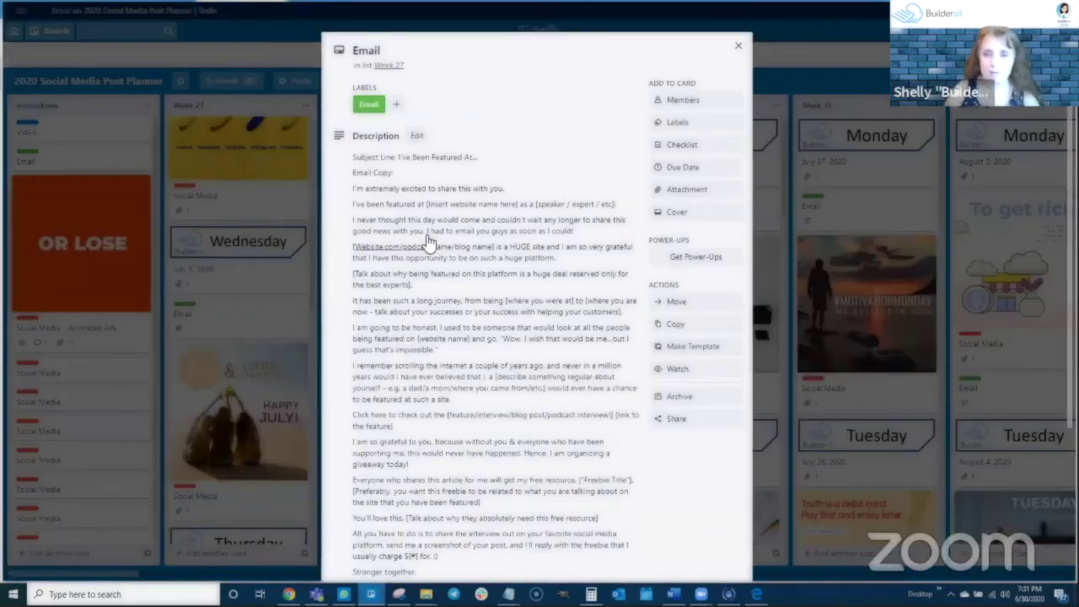
pyautogui.click(440, 227)
pyautogui.hotkey('ctrl', 'c')
pyautogui.tripleClick(440, 227)
pyautogui.click(440, 226)
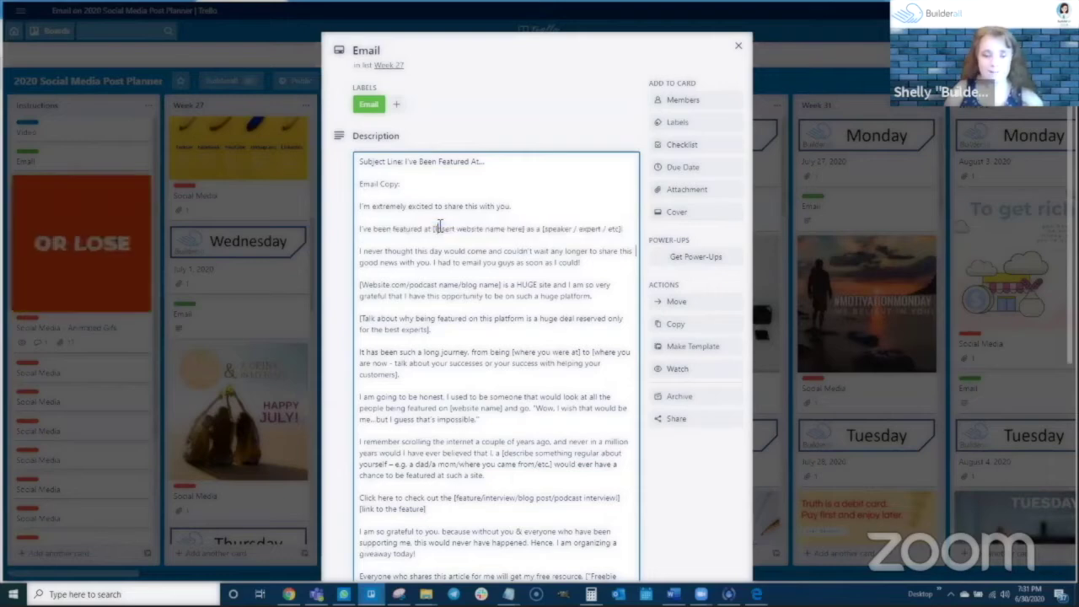
pyautogui.hotkey('ctrl', 'a')
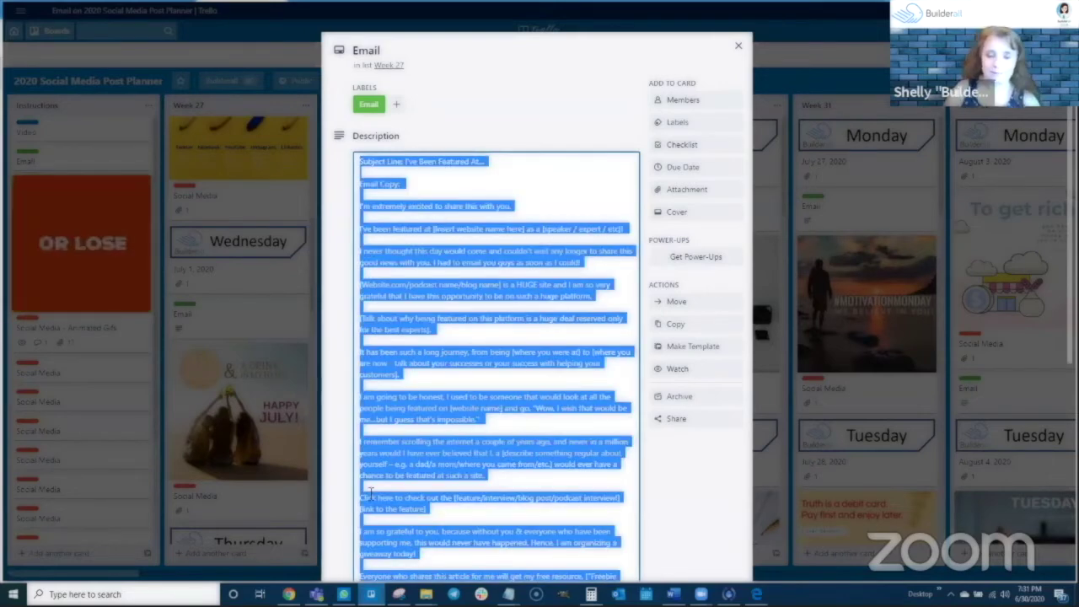
pyautogui.click(290, 595)
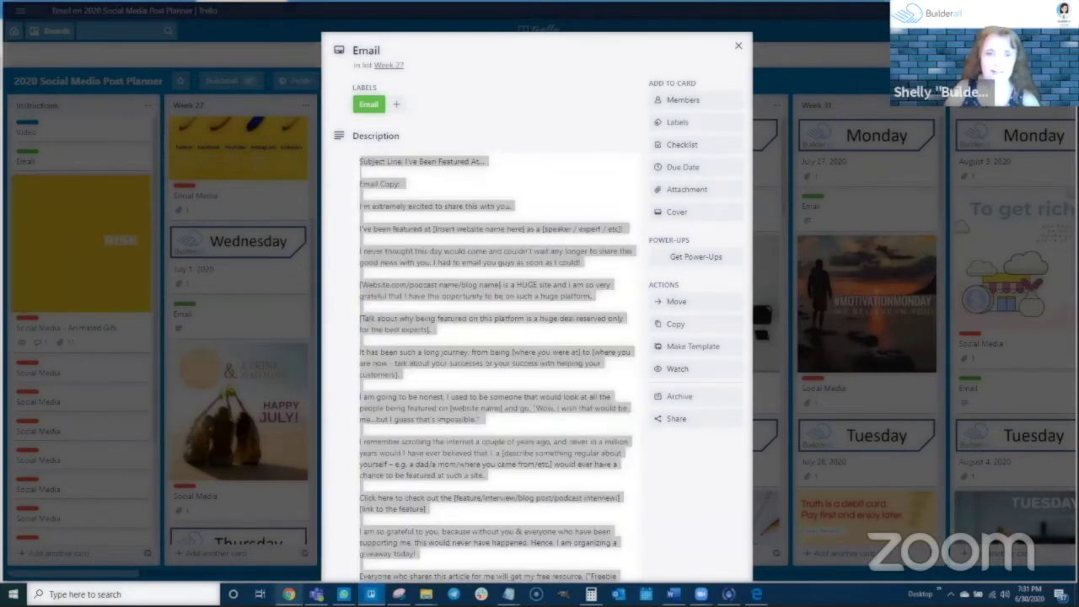
pyautogui.hotkey('ctrl', 'v')
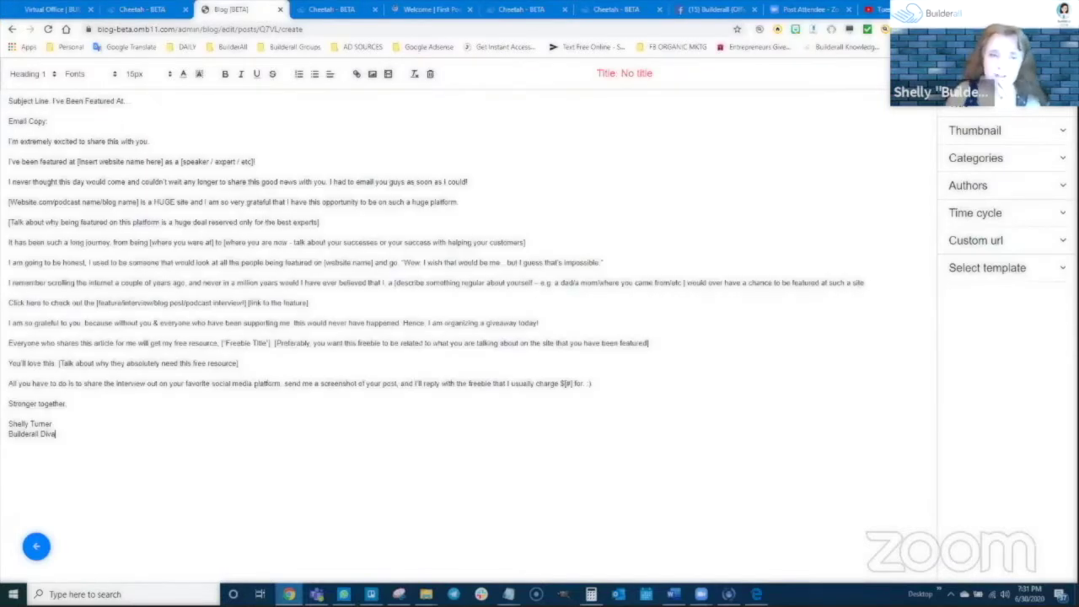
# Title the new post 'Post 2'
pyautogui.click(978, 114)
pyautogui.click(975, 152)
pyautogui.write('P')
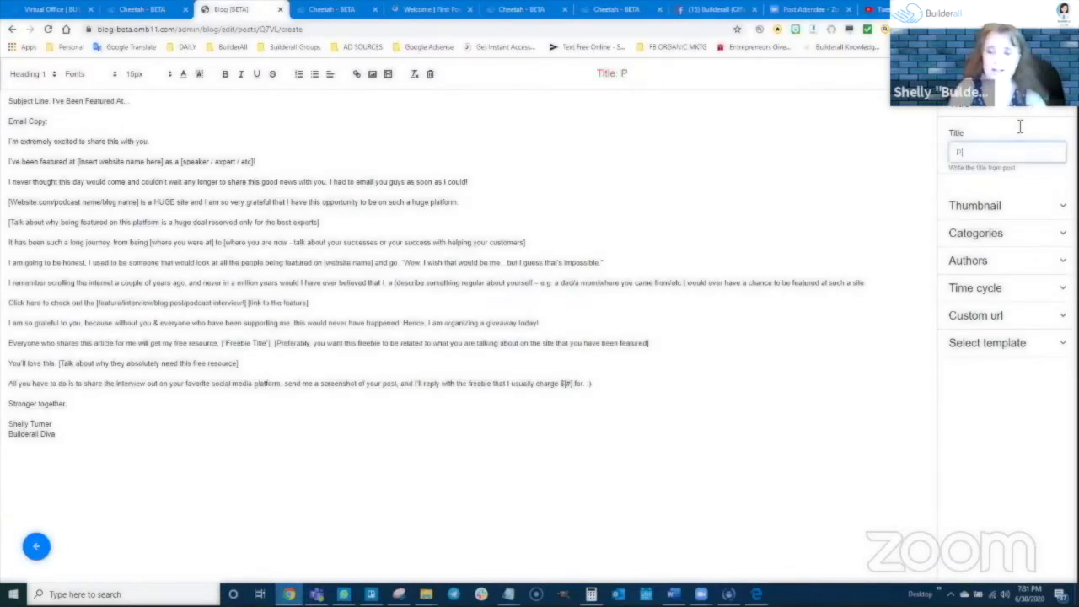
pyautogui.write('ost 2')
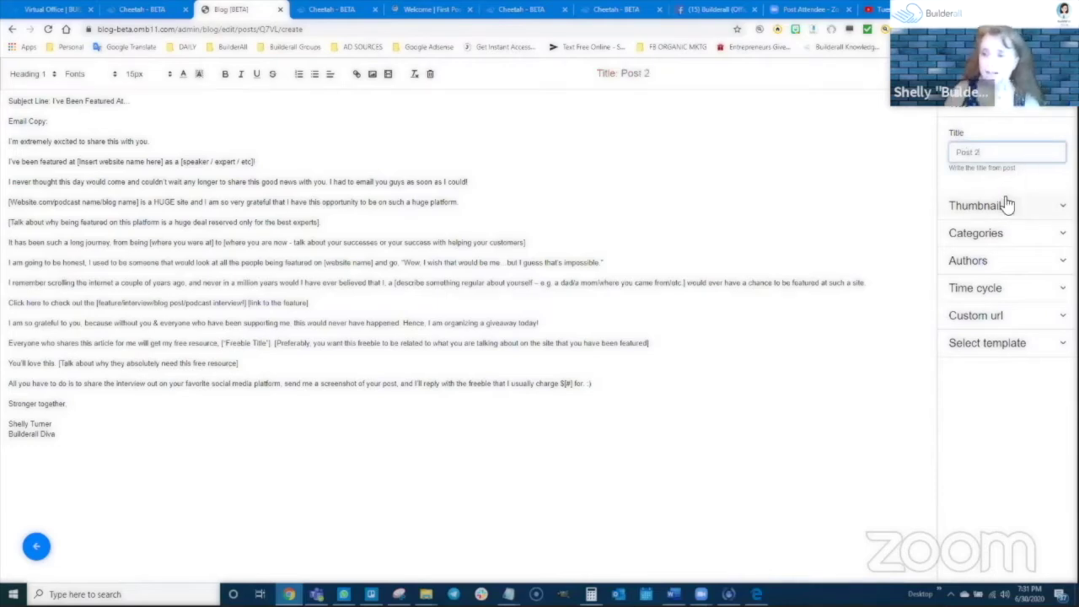
# Upload the LEADER quote image and set it as the post thumbnail
pyautogui.click(1003, 205)
pyautogui.click(1008, 287)
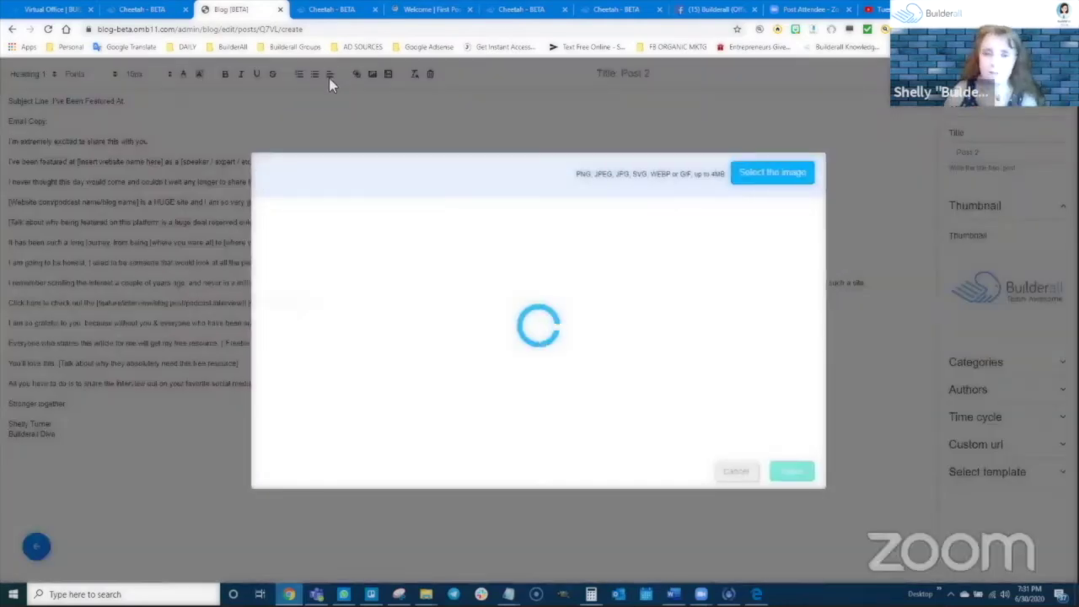
pyautogui.click(766, 176)
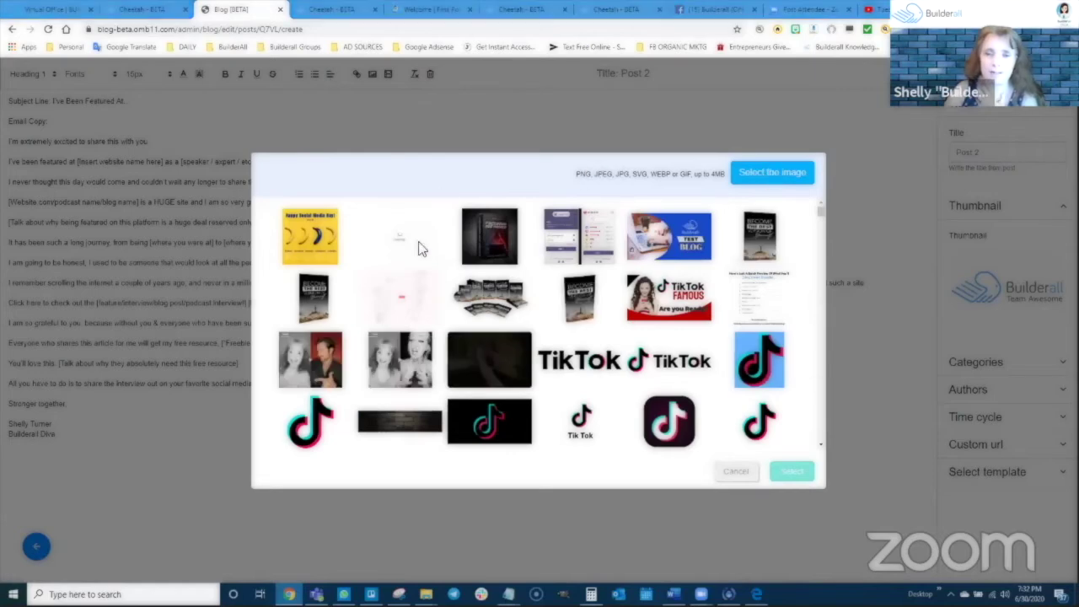
pyautogui.scroll(-10, 302, 201)
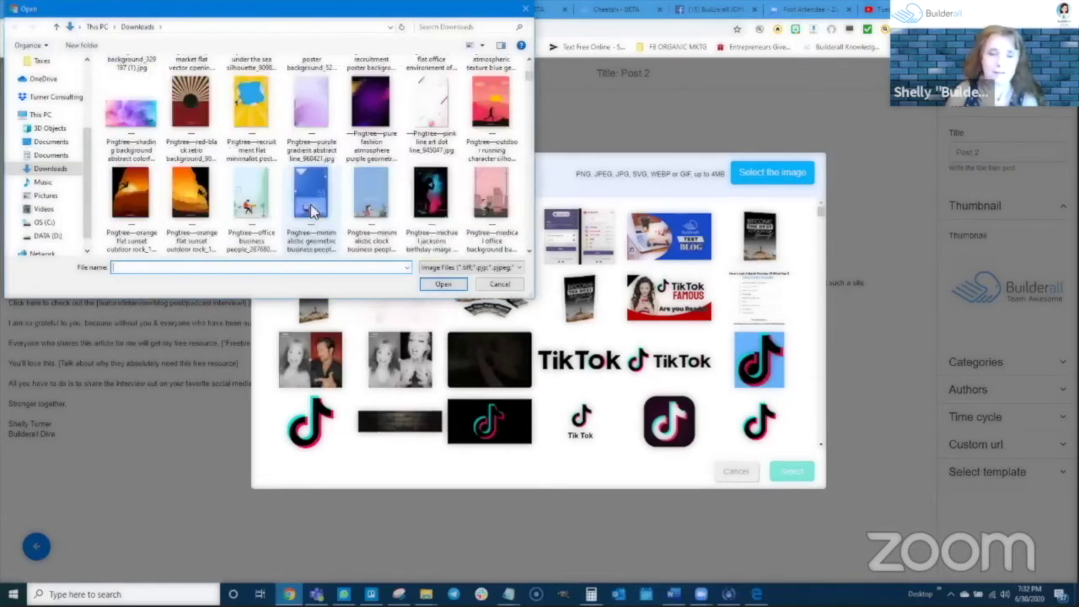
pyautogui.scroll(-3, 312, 211)
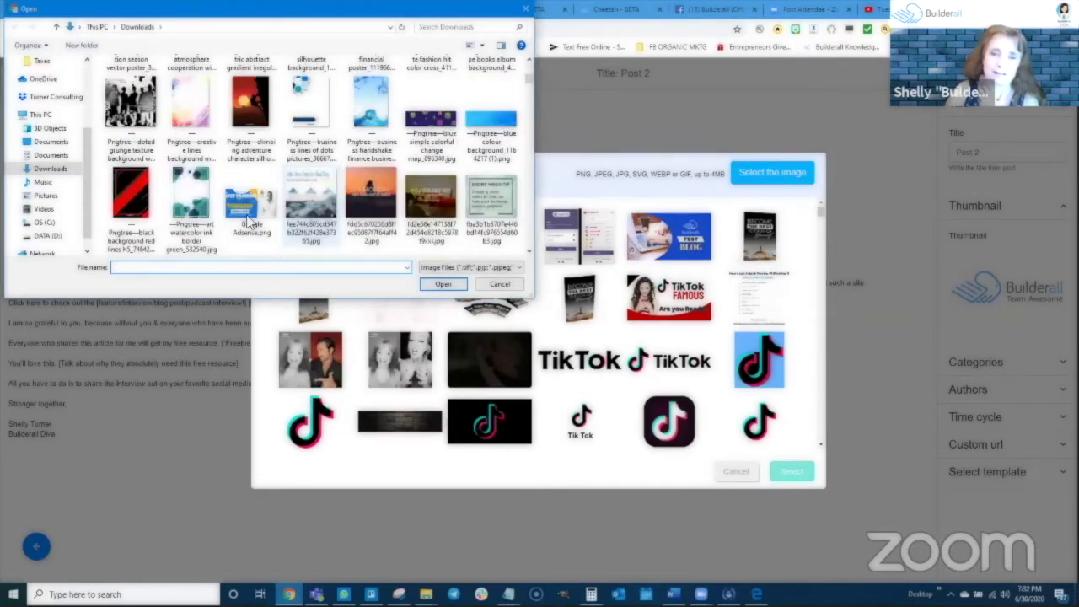
pyautogui.scroll(-3, 321, 201)
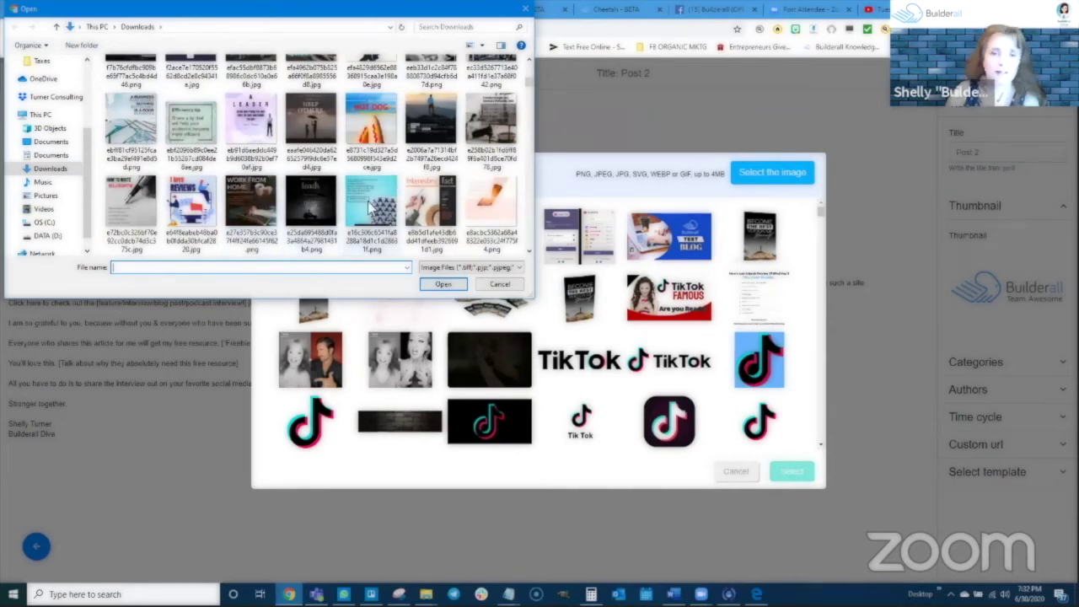
pyautogui.click(250, 125)
pyautogui.click(462, 289)
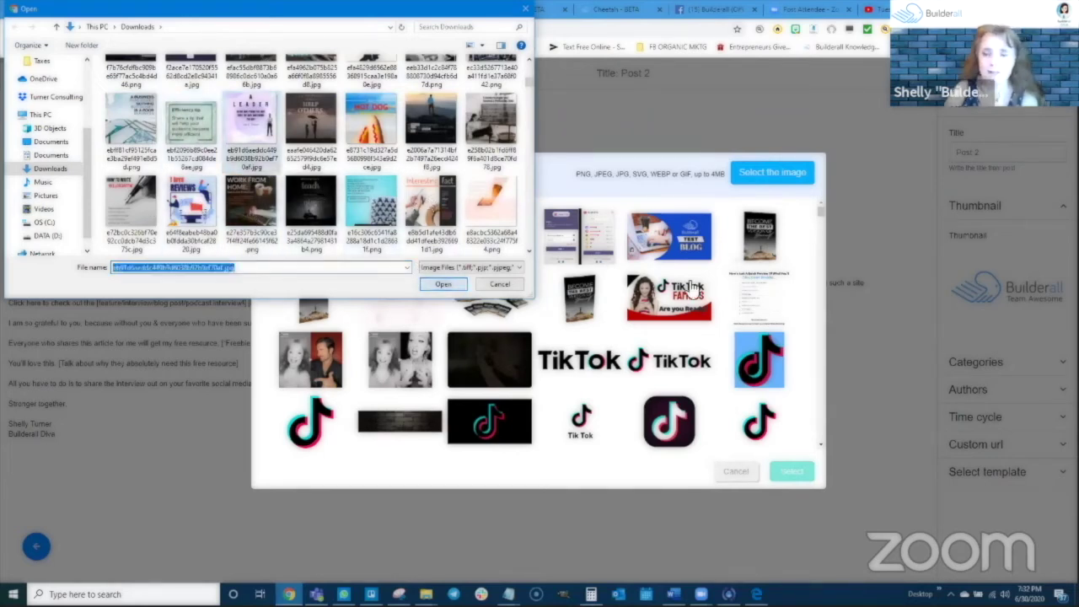
pyautogui.click(329, 245)
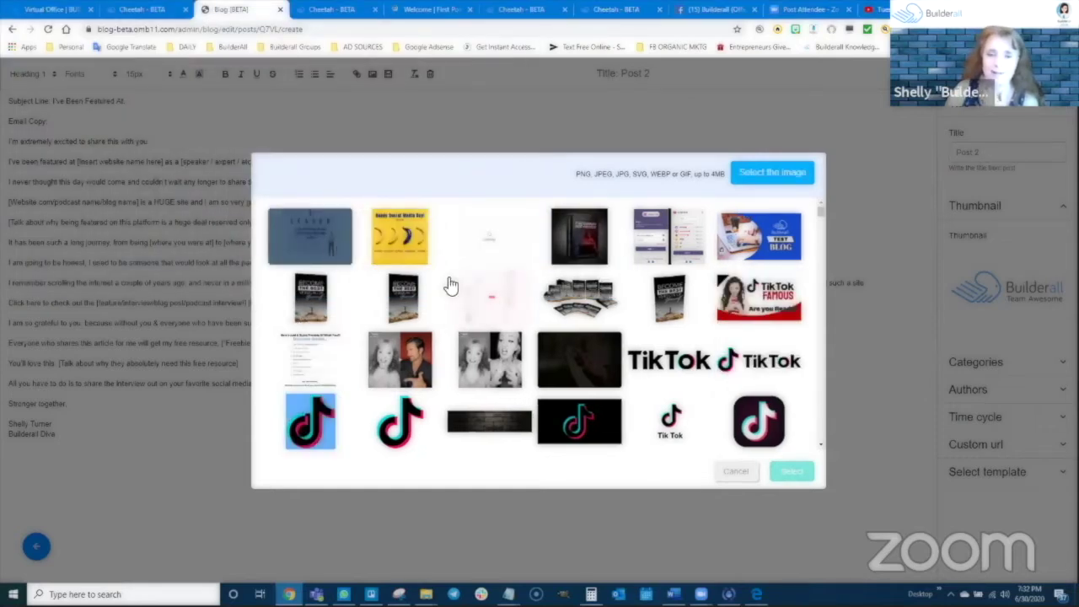
pyautogui.click(793, 471)
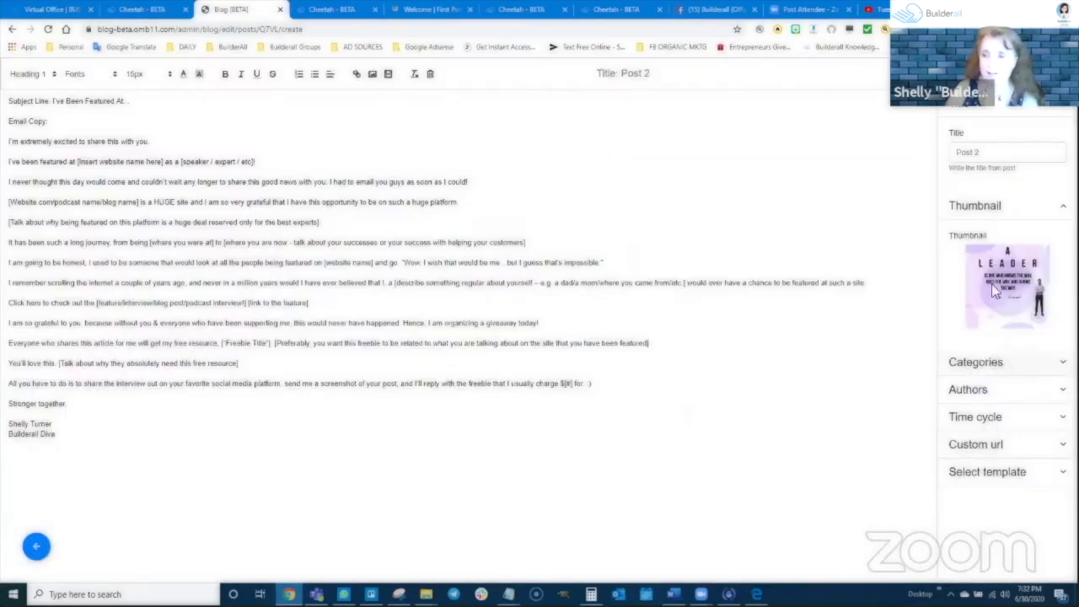
# Assign the social media and email swipe categories to Post 2
pyautogui.click(987, 365)
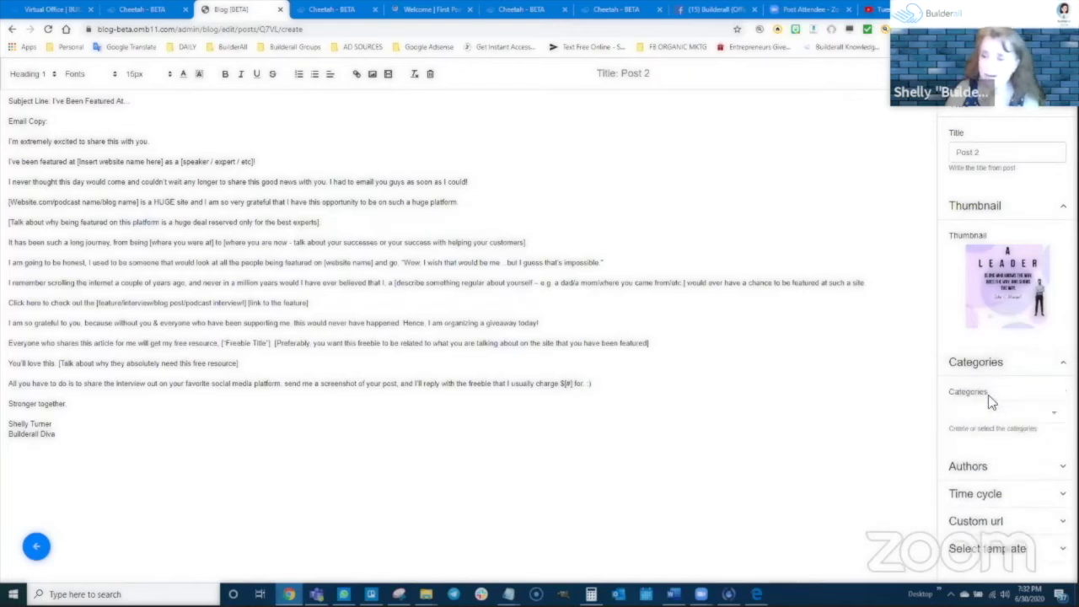
pyautogui.click(992, 411)
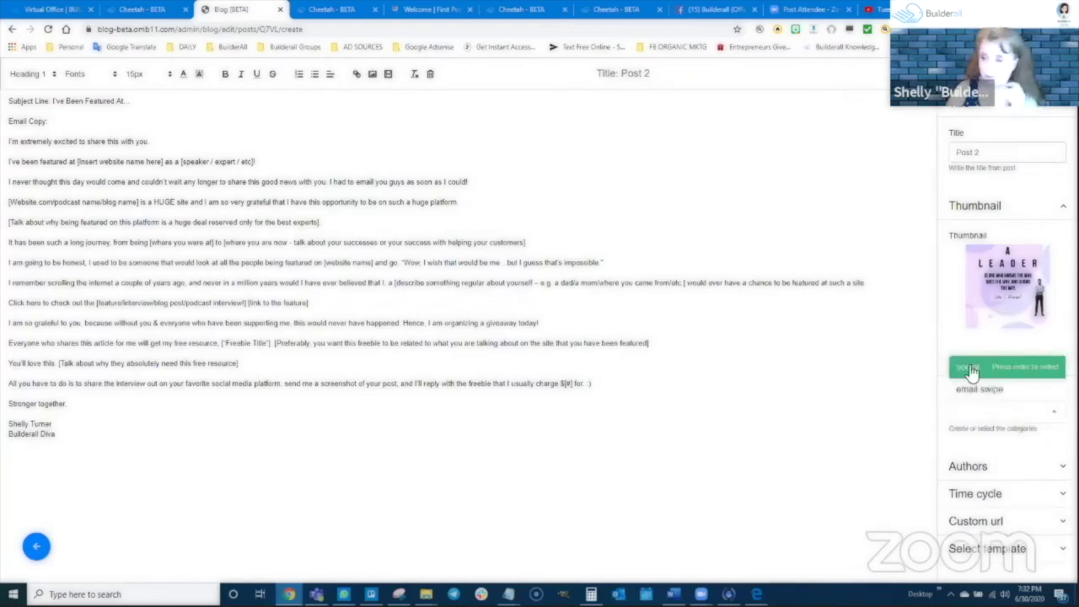
pyautogui.click(971, 368)
pyautogui.click(960, 392)
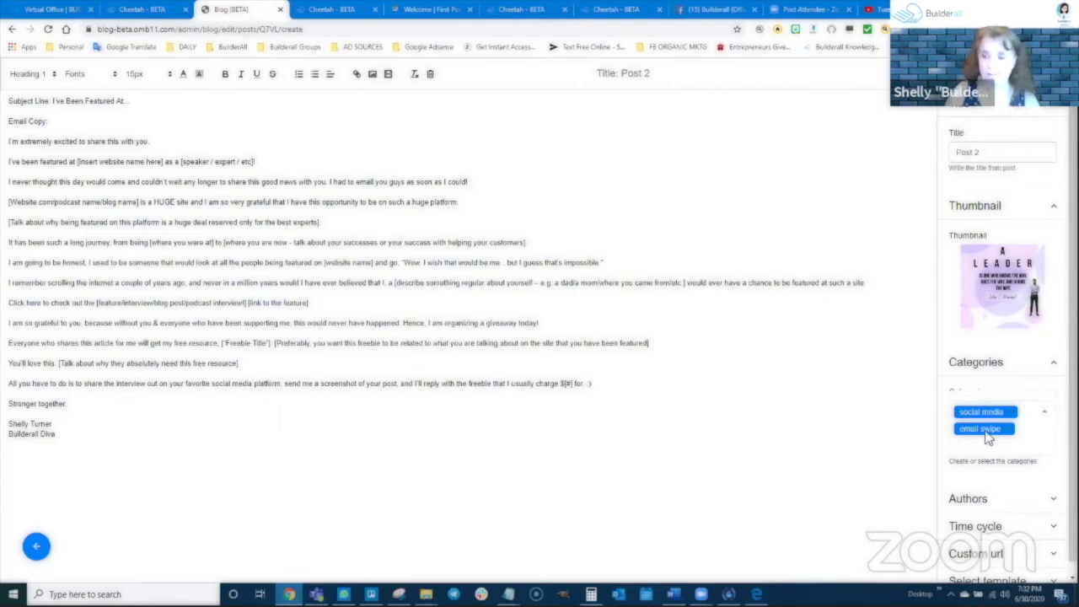
# Choose the author, expand Time cycle and Custom url, then save Post 2
pyautogui.scroll(-1, 989, 456)
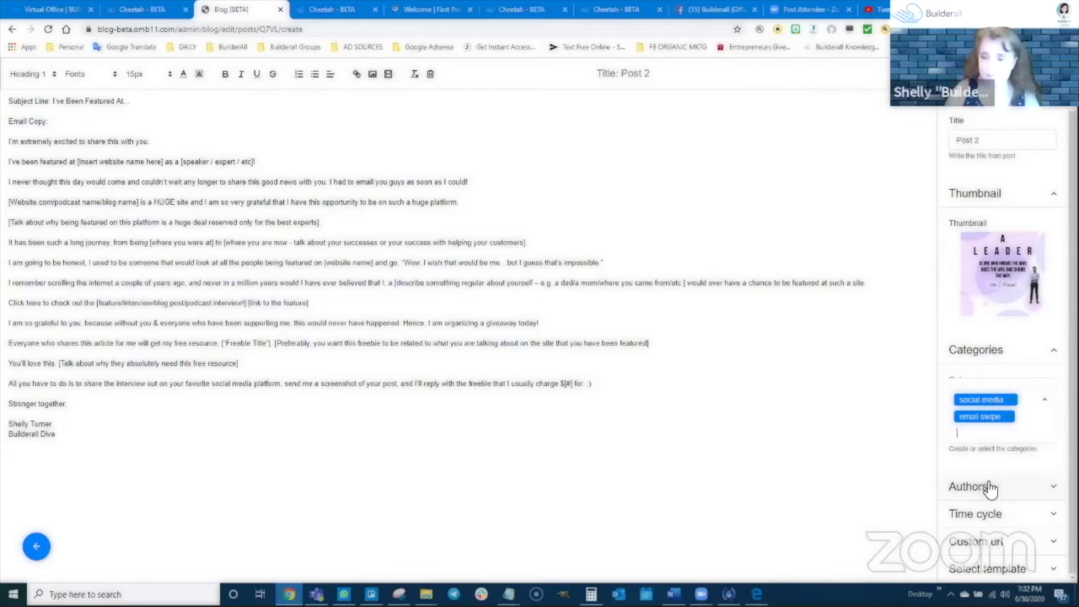
pyautogui.click(992, 487)
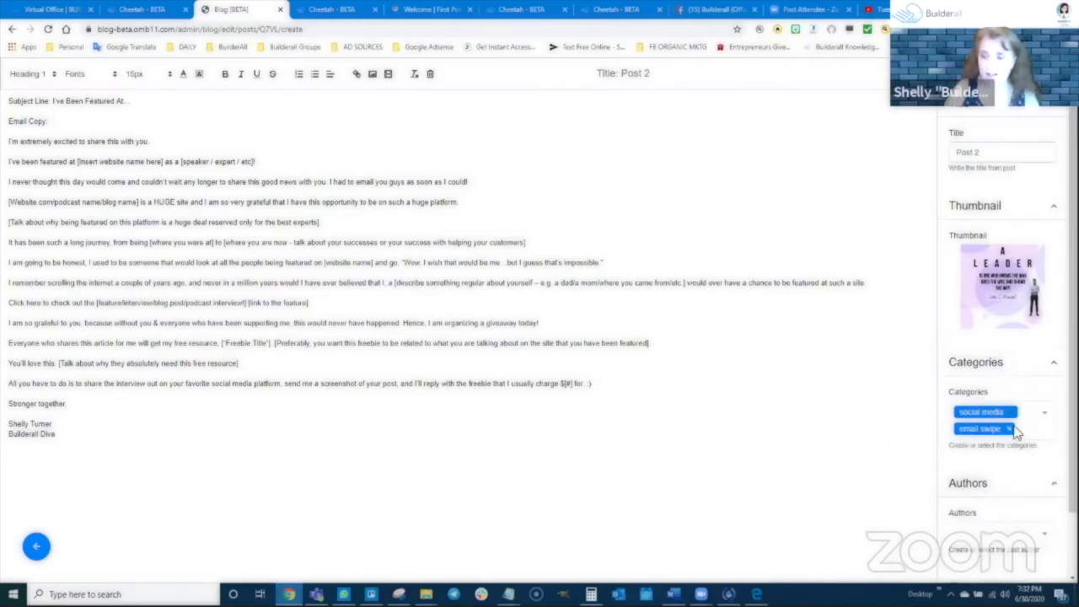
pyautogui.scroll(-1, 1003, 443)
pyautogui.click(981, 455)
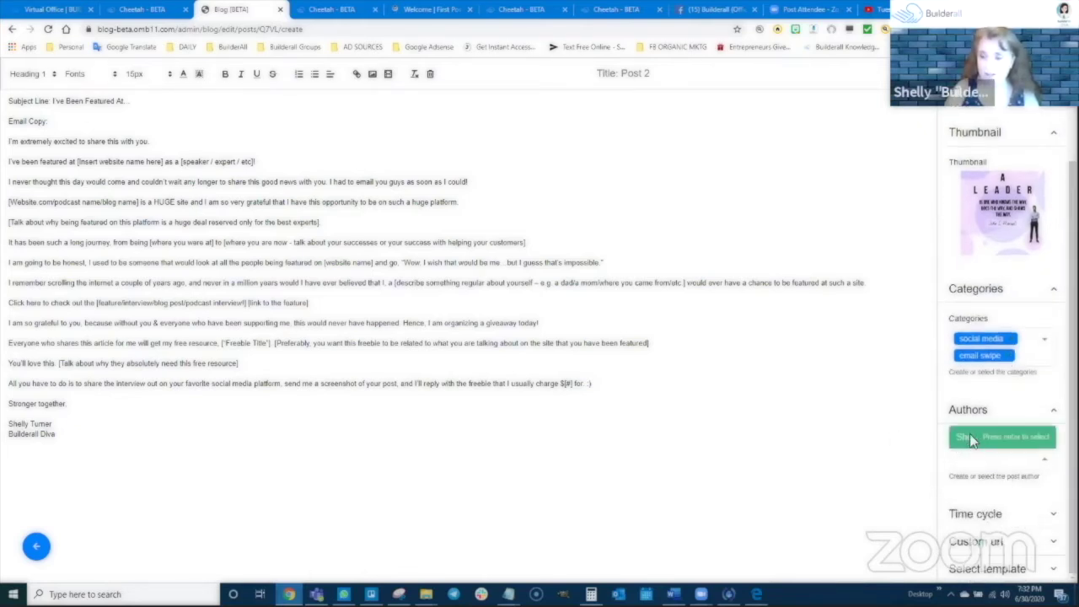
pyautogui.click(970, 433)
pyautogui.click(1027, 514)
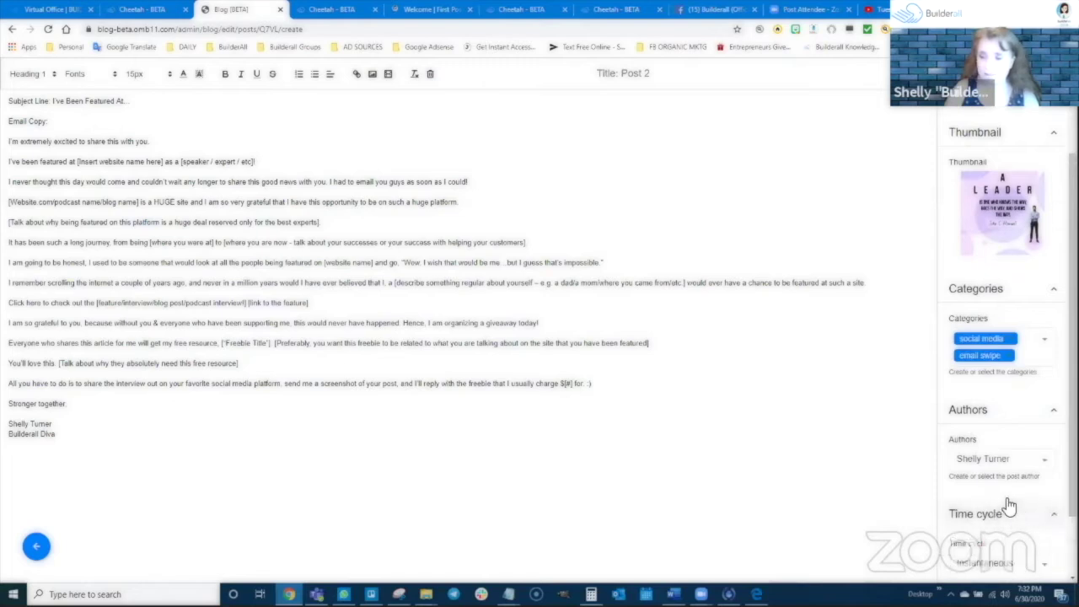
pyautogui.scroll(-1, 1012, 498)
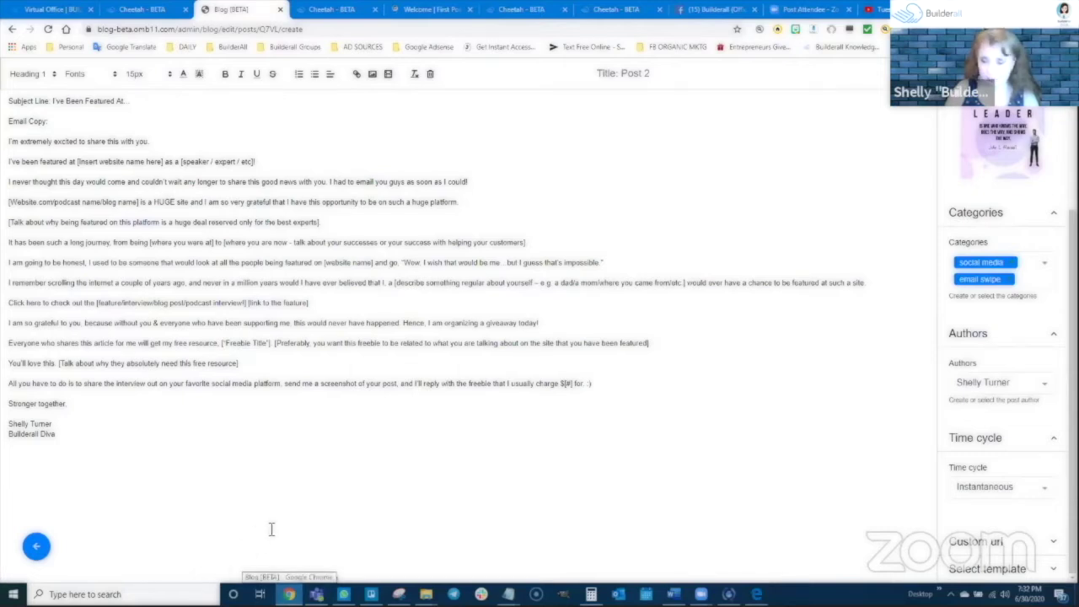
pyautogui.click(1005, 539)
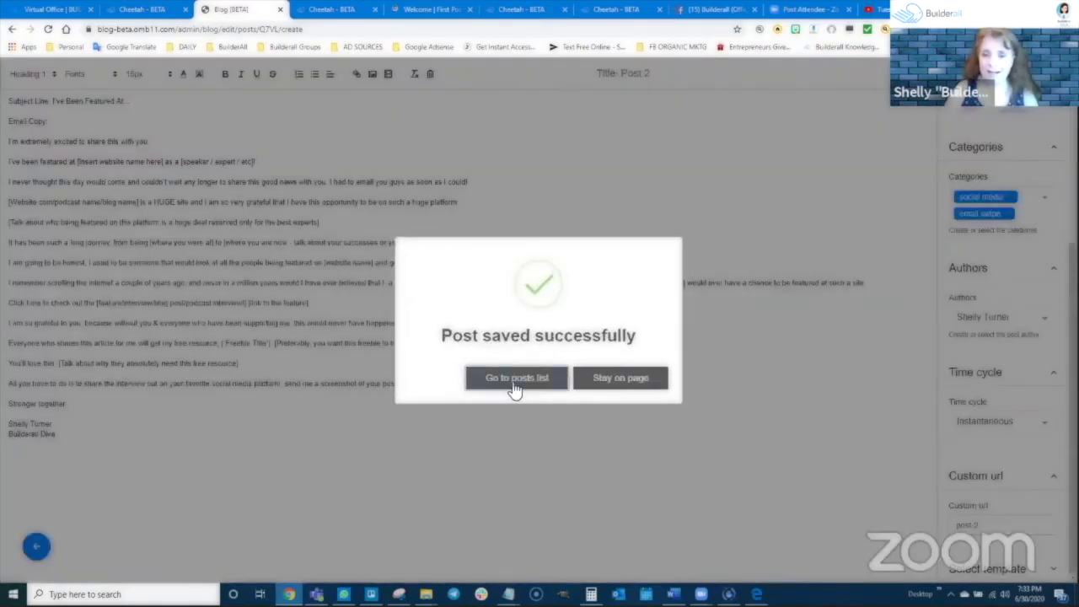
pyautogui.click(511, 387)
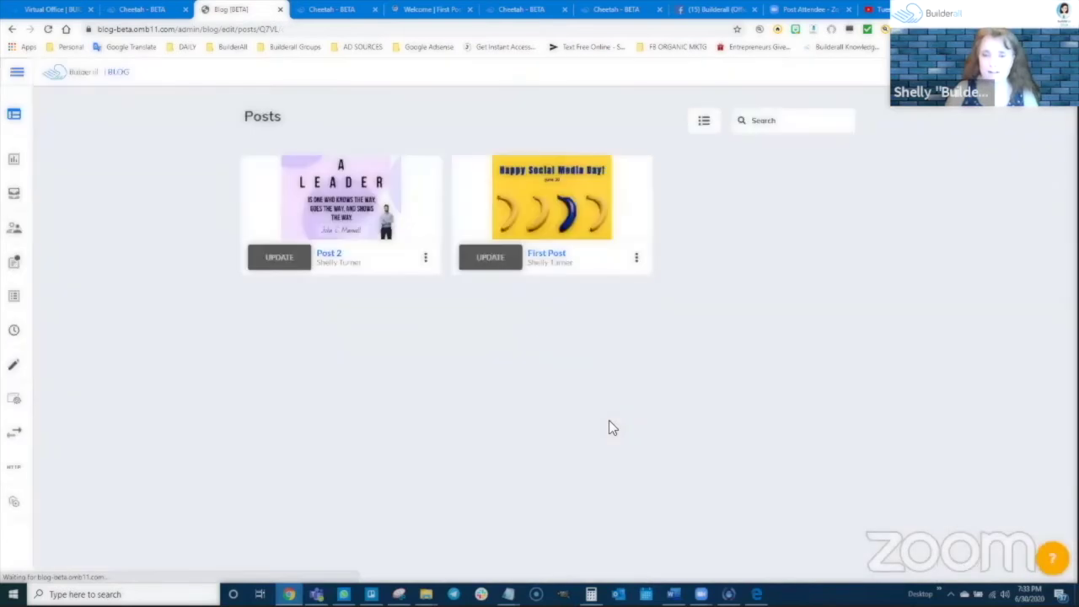
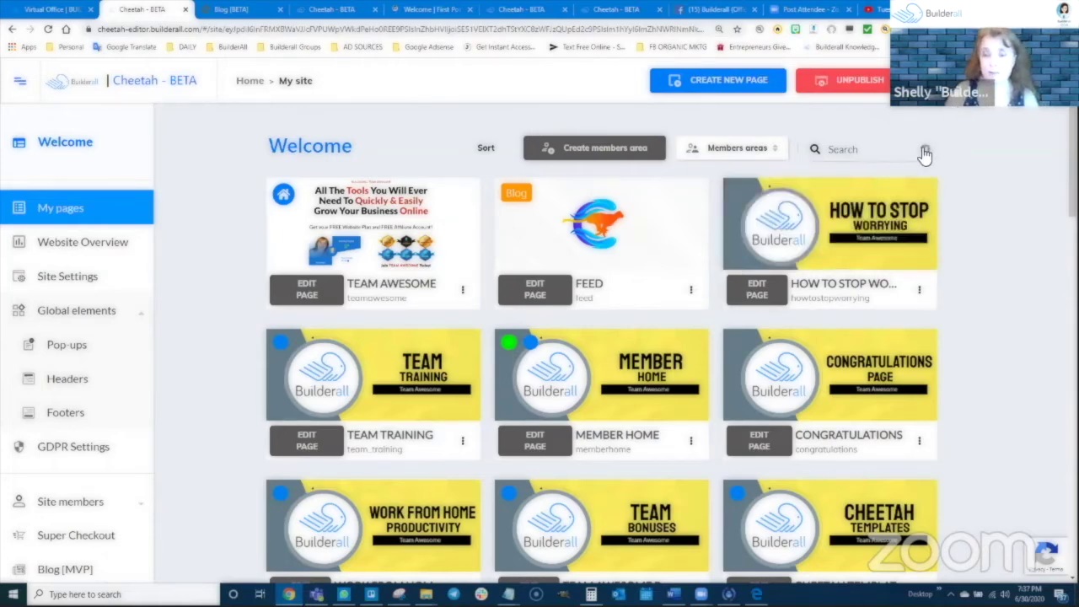
# Scroll down the My pages grid until the Testing Blog Elements card is visible
pyautogui.scroll(-8, 706, 285)
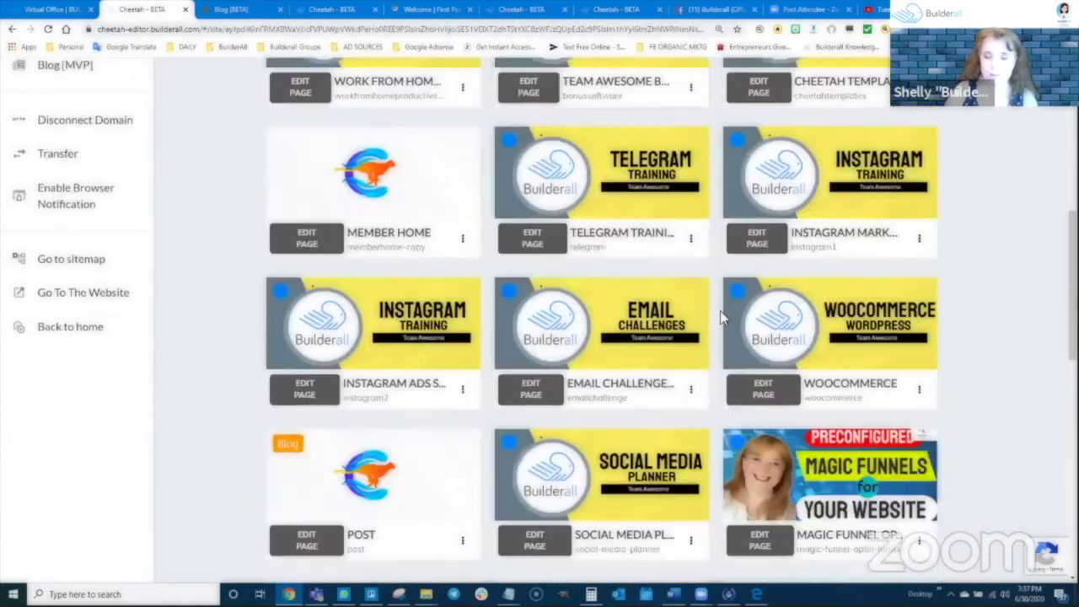
pyautogui.scroll(-2, 723, 318)
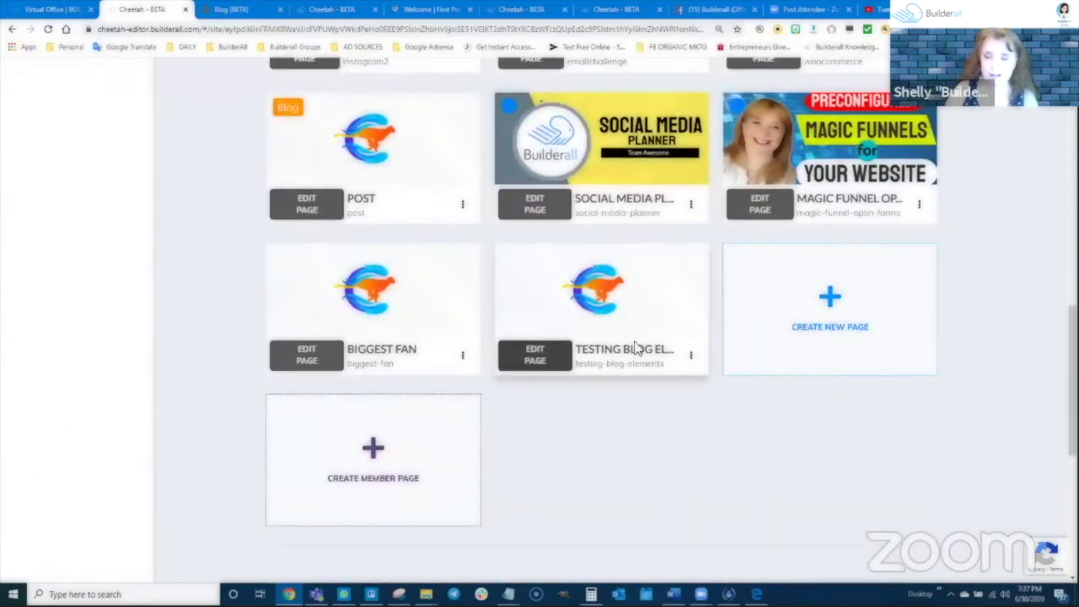
# View the live Testing Blog Elements page via its card menu, then return to the editor tab
pyautogui.click(692, 356)
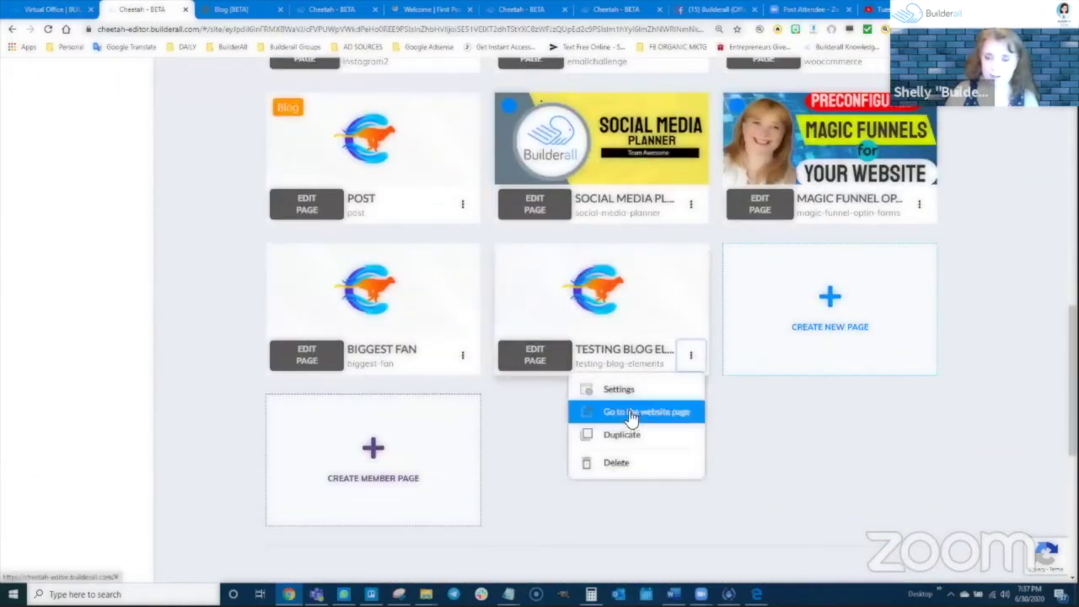
pyautogui.click(630, 412)
pyautogui.scroll(-3, 547, 234)
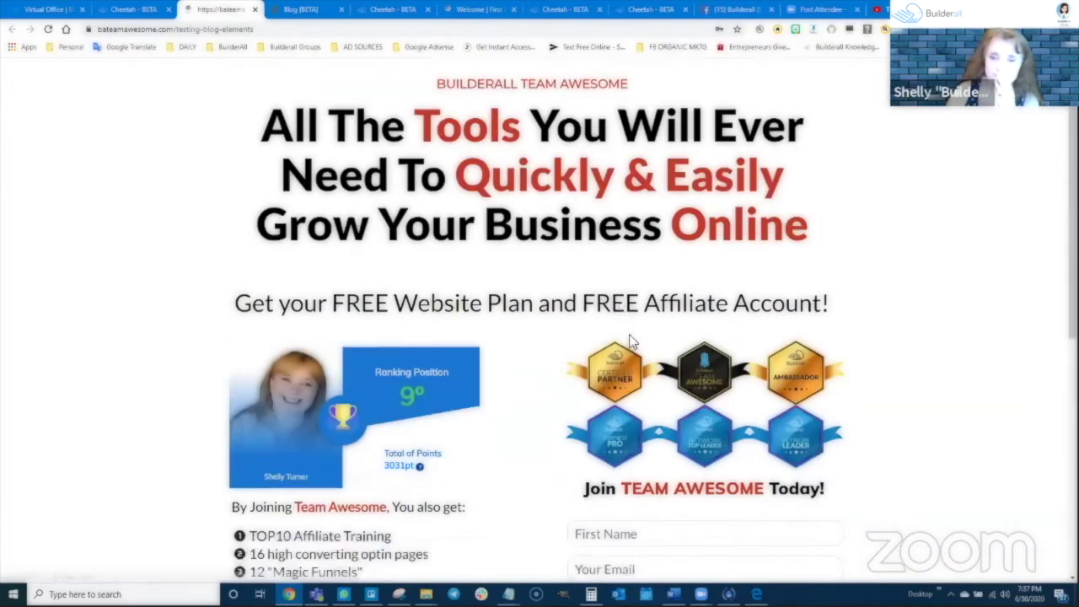
pyautogui.scroll(3, 547, 235)
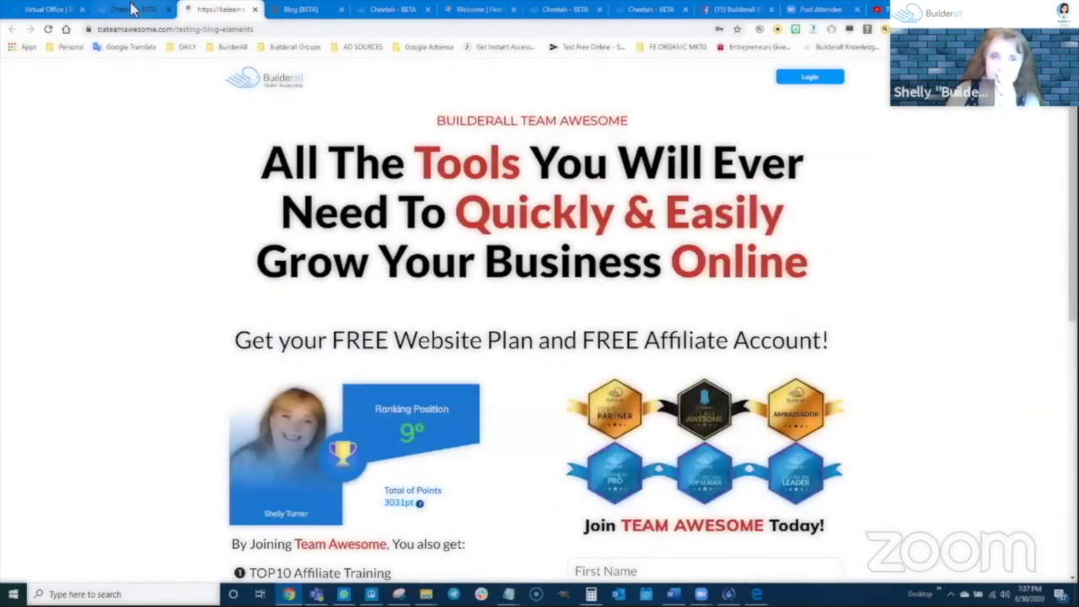
pyautogui.click(131, 9)
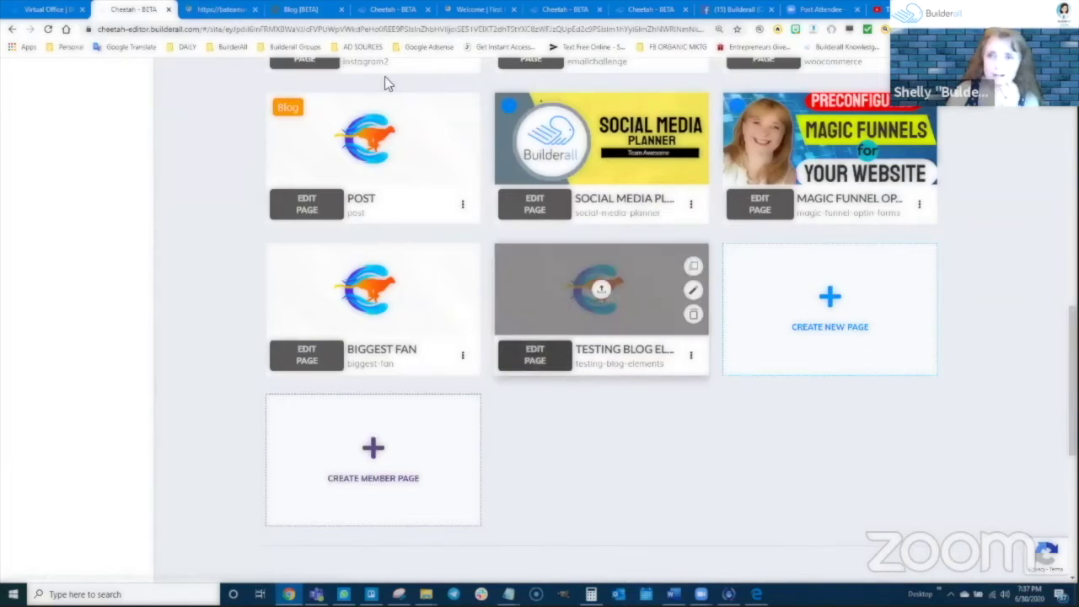
pyautogui.click(394, 8)
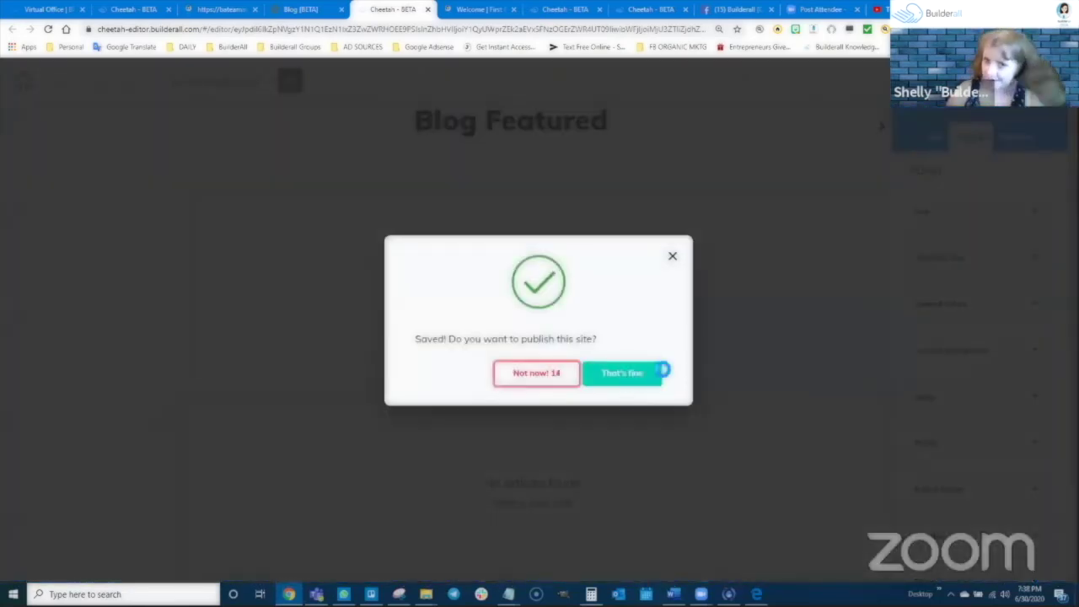
# Publish the site, replace the outdated live tab with the freshly published page, and dismiss It's Done
pyautogui.click(660, 369)
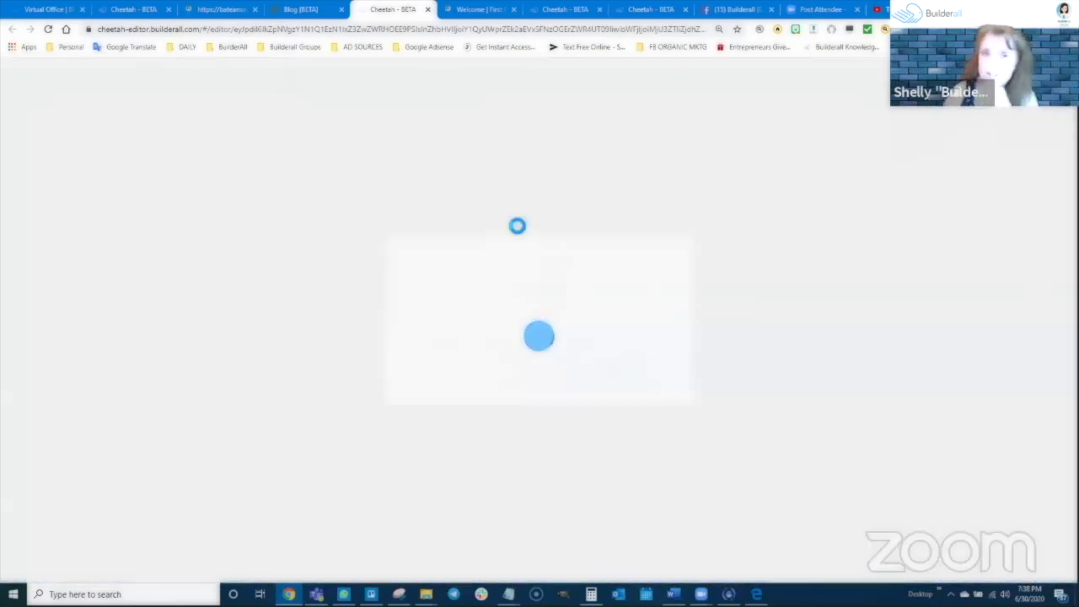
pyautogui.click(243, 12)
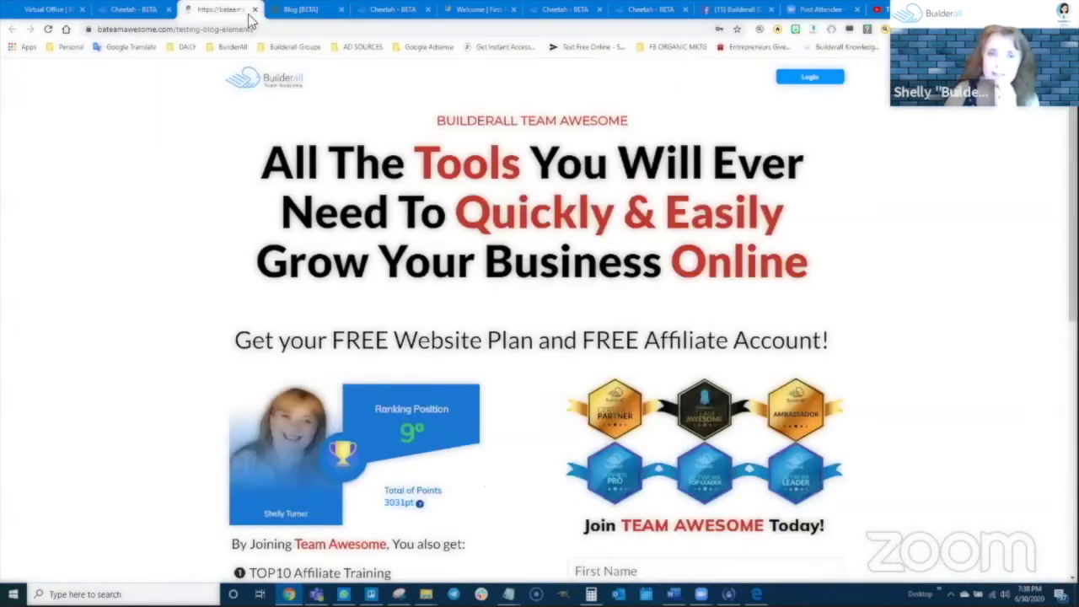
pyautogui.click(254, 11)
pyautogui.click(139, 10)
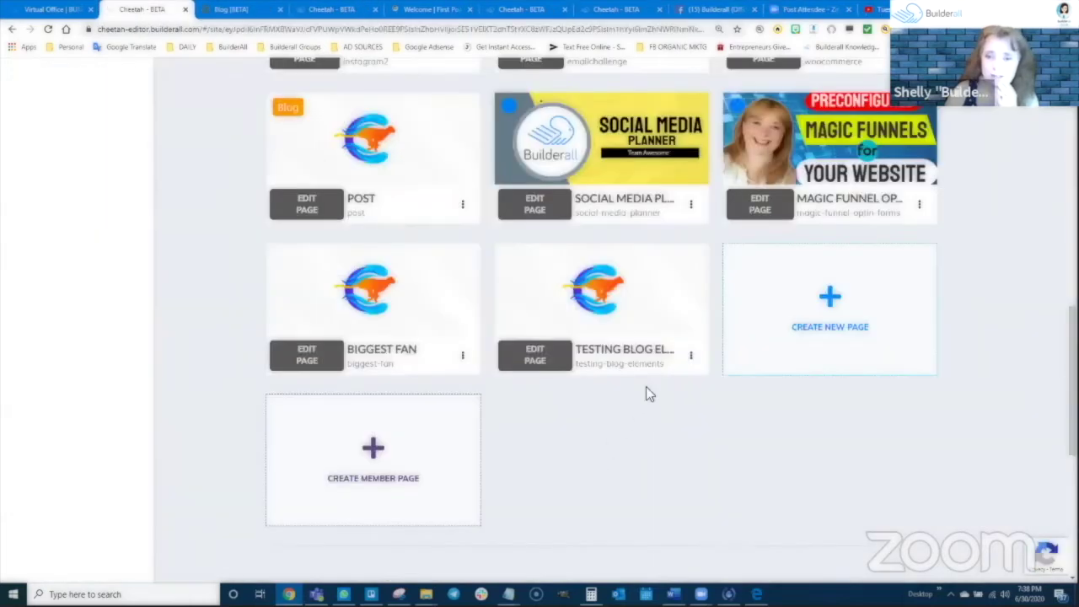
pyautogui.click(690, 354)
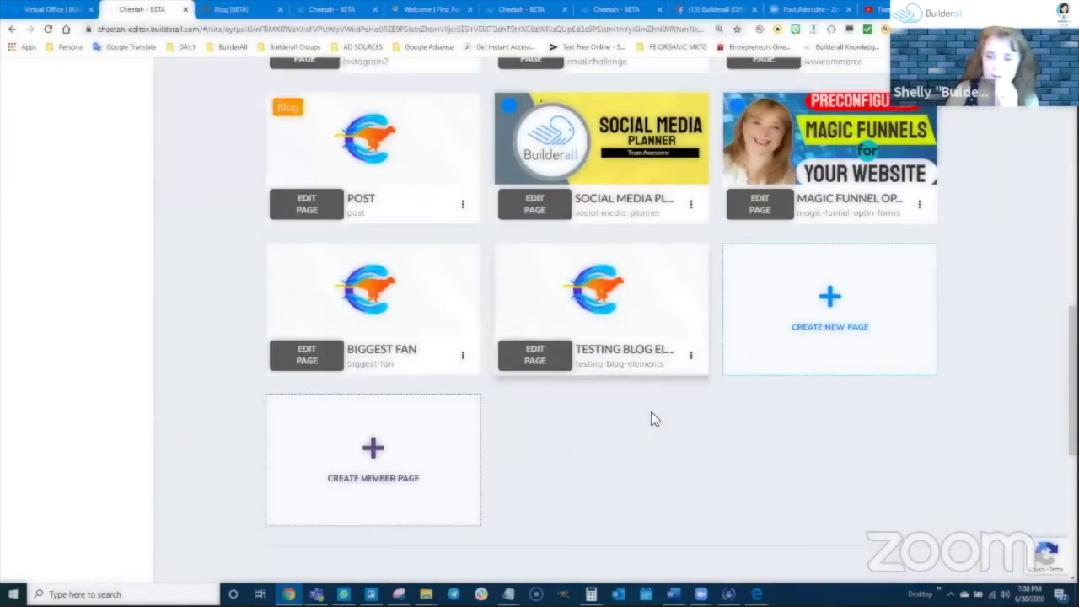
pyautogui.click(654, 417)
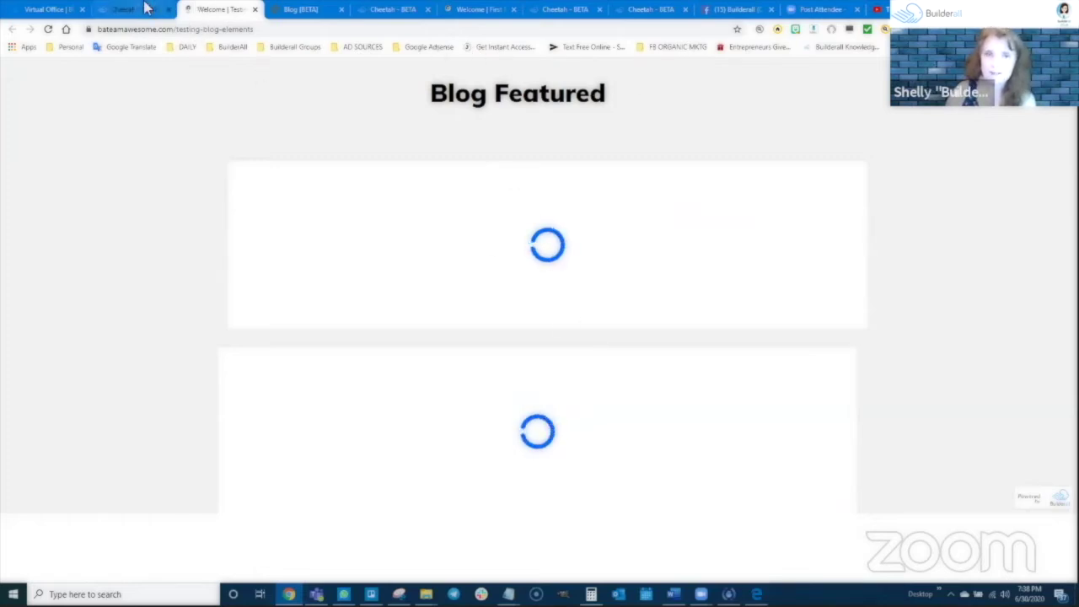
pyautogui.click(380, 12)
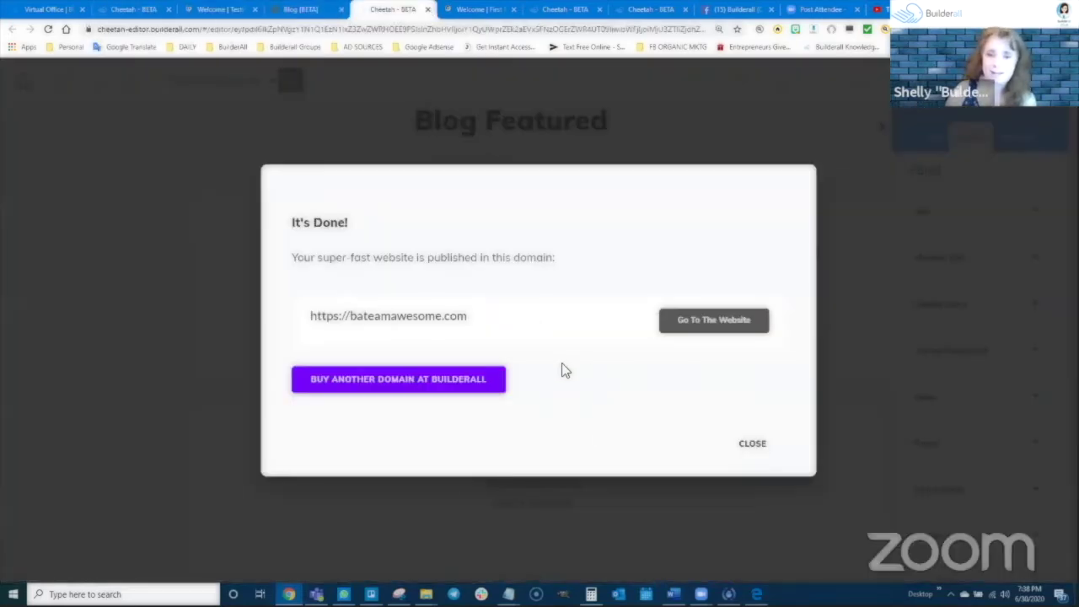
pyautogui.click(748, 441)
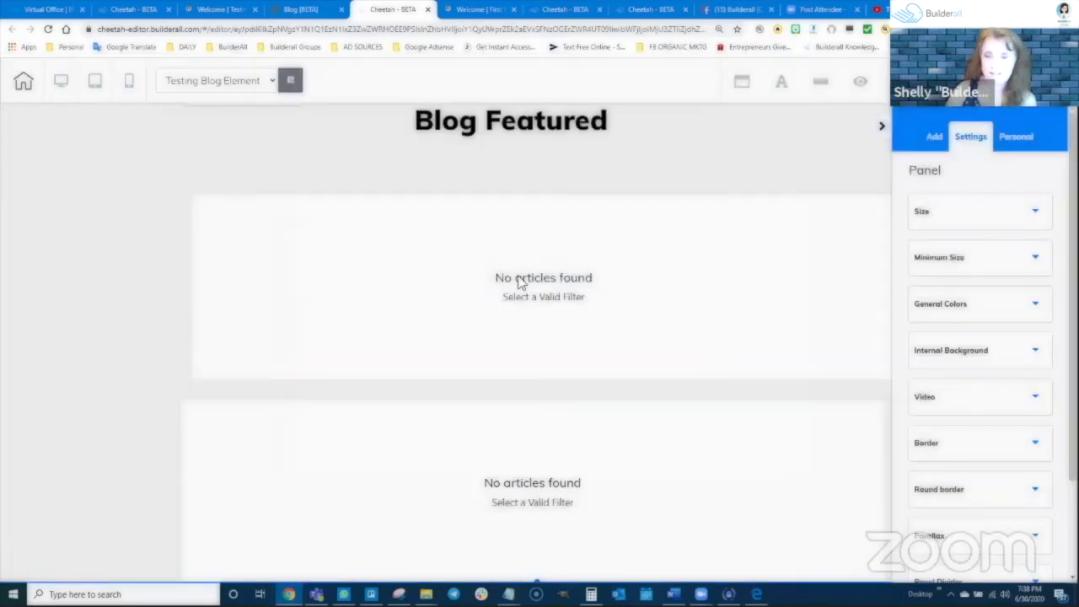
# Set the upper Blog Featured element to feature First Post and save the setting
pyautogui.click(510, 286)
pyautogui.click(249, 183)
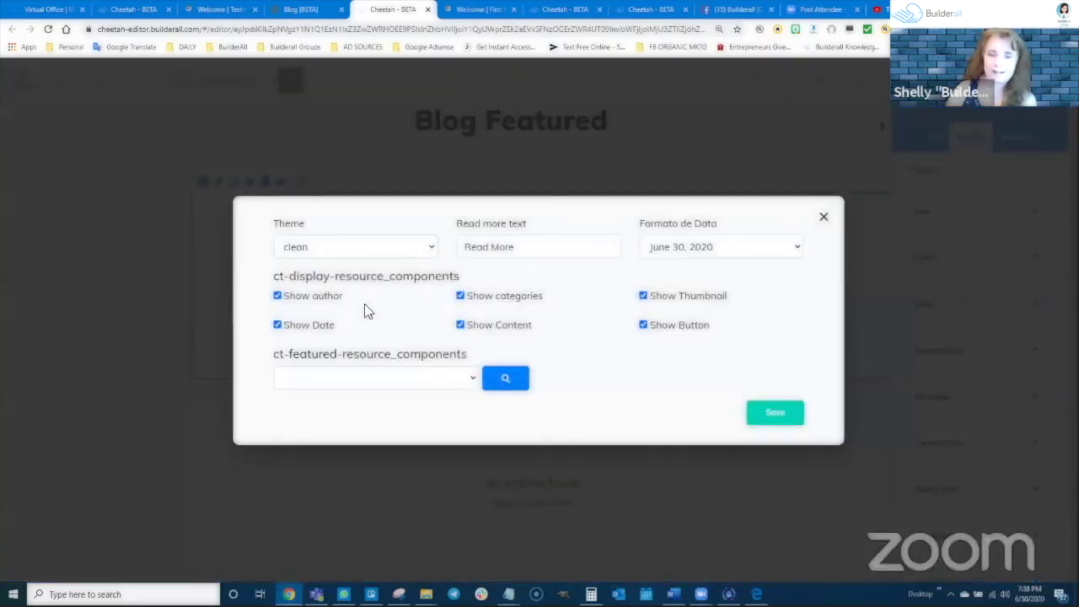
pyautogui.click(393, 376)
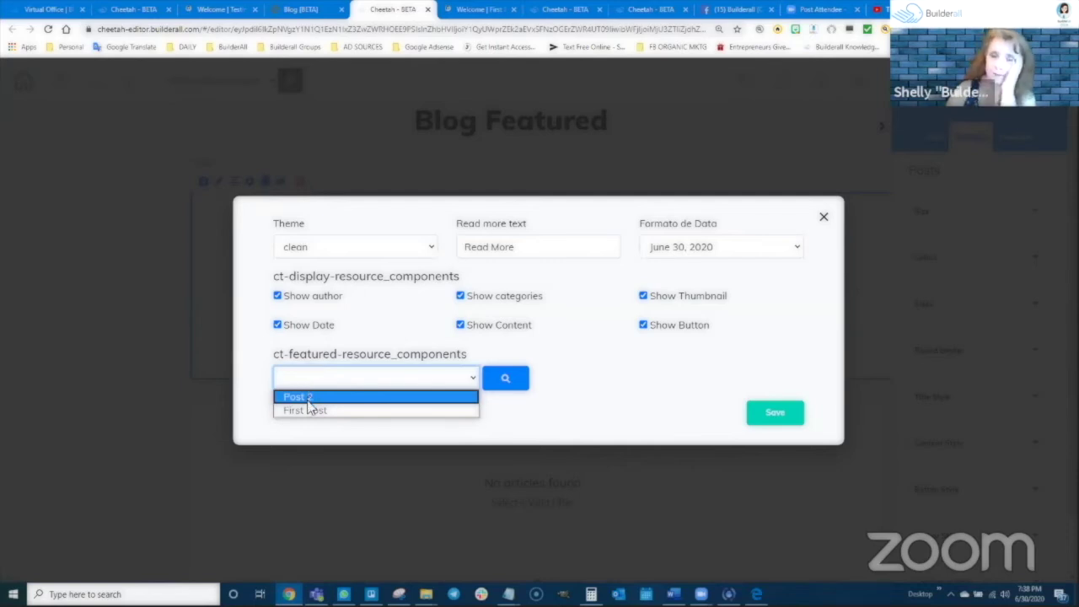
pyautogui.click(340, 410)
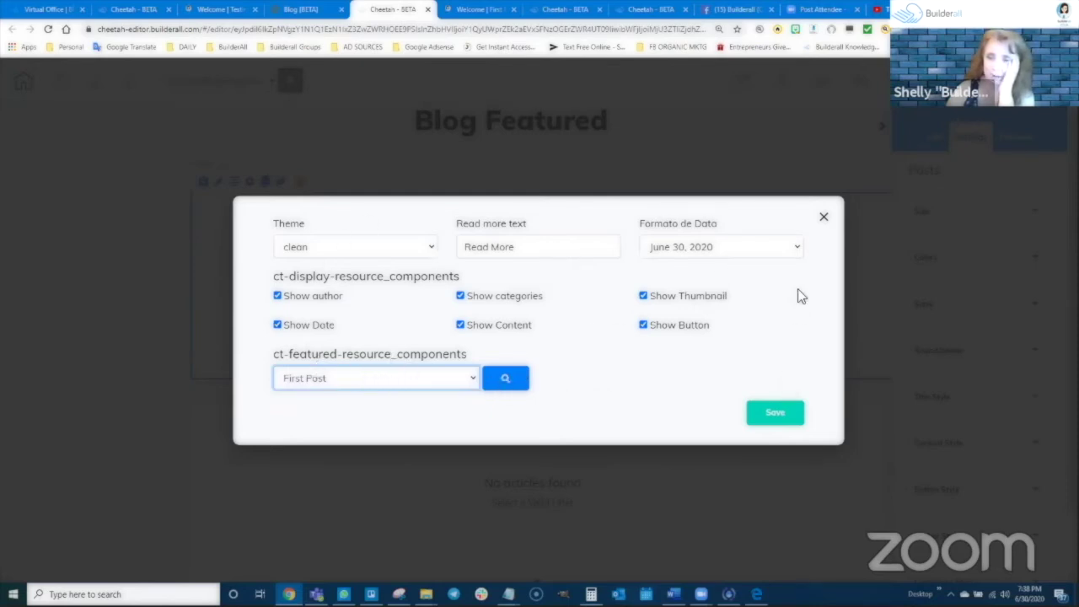
pyautogui.click(775, 410)
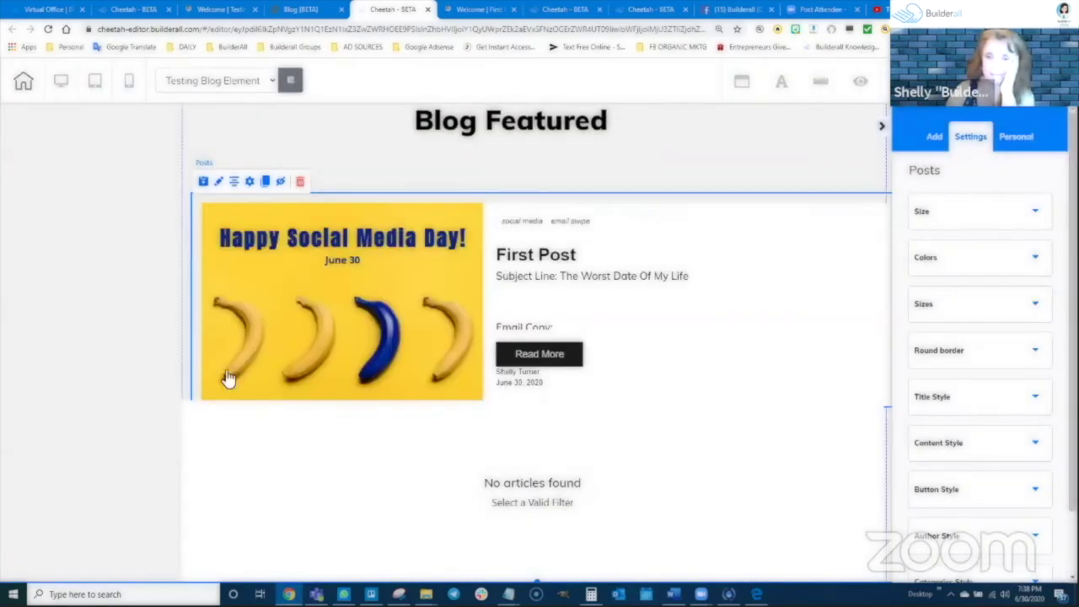
# Set the lower Blog Featured element to First Post as well, then save the page with Ctrl+S
pyautogui.click(553, 523)
pyautogui.doubleClick(424, 422)
pyautogui.click(390, 381)
pyautogui.click(360, 411)
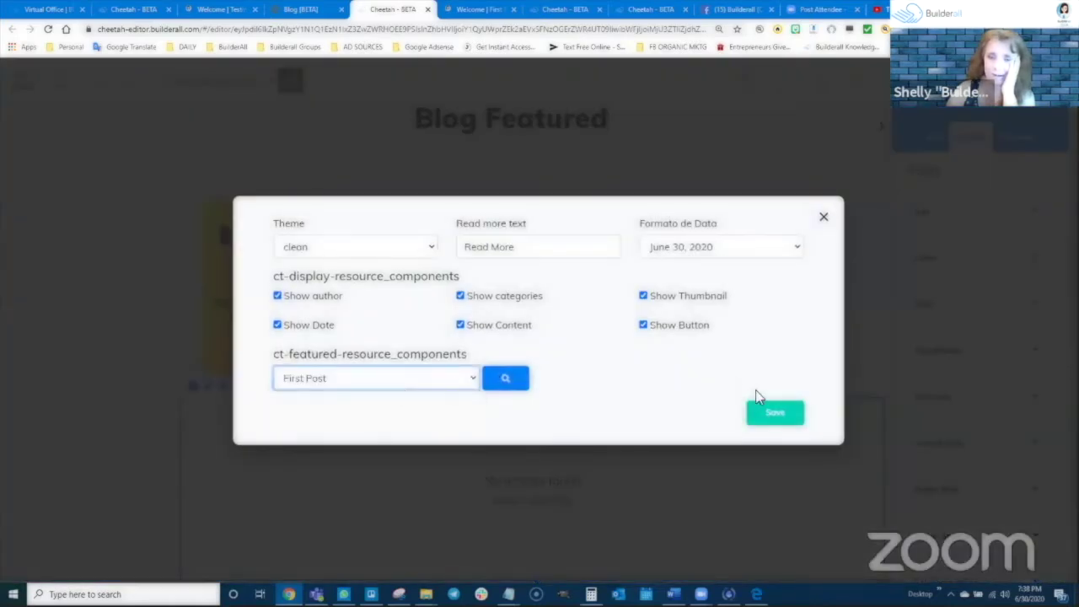
pyautogui.click(772, 415)
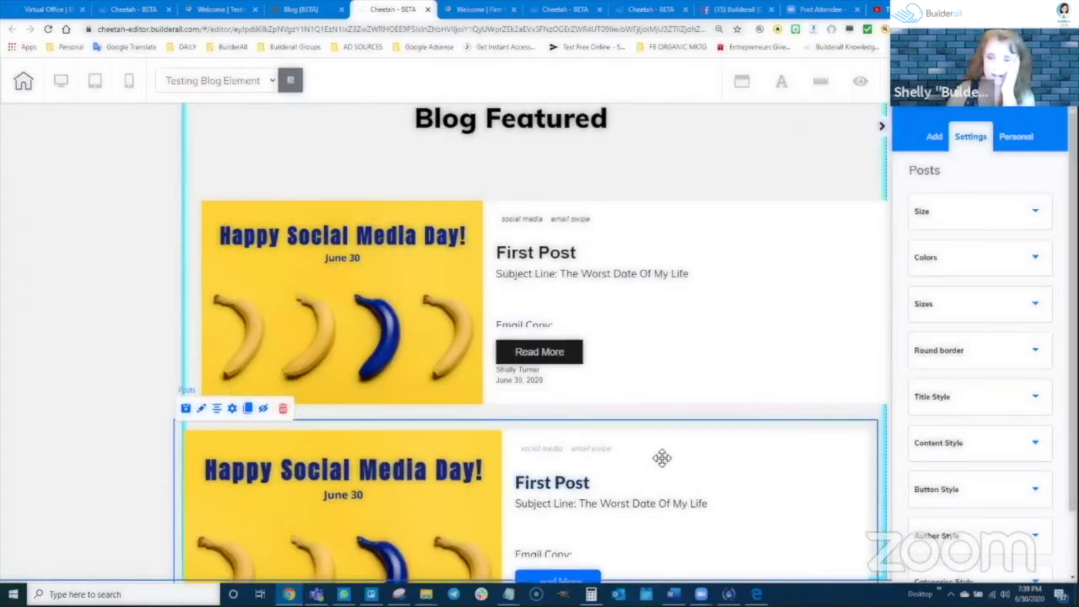
pyautogui.scroll(-1, 667, 445)
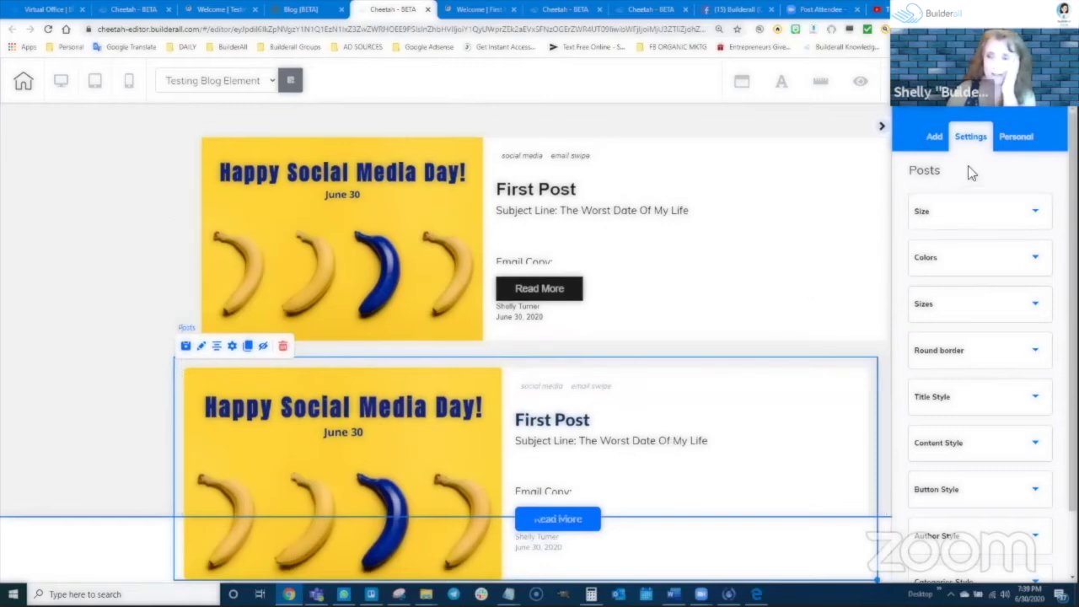
pyautogui.hotkey('ctrl', 's')
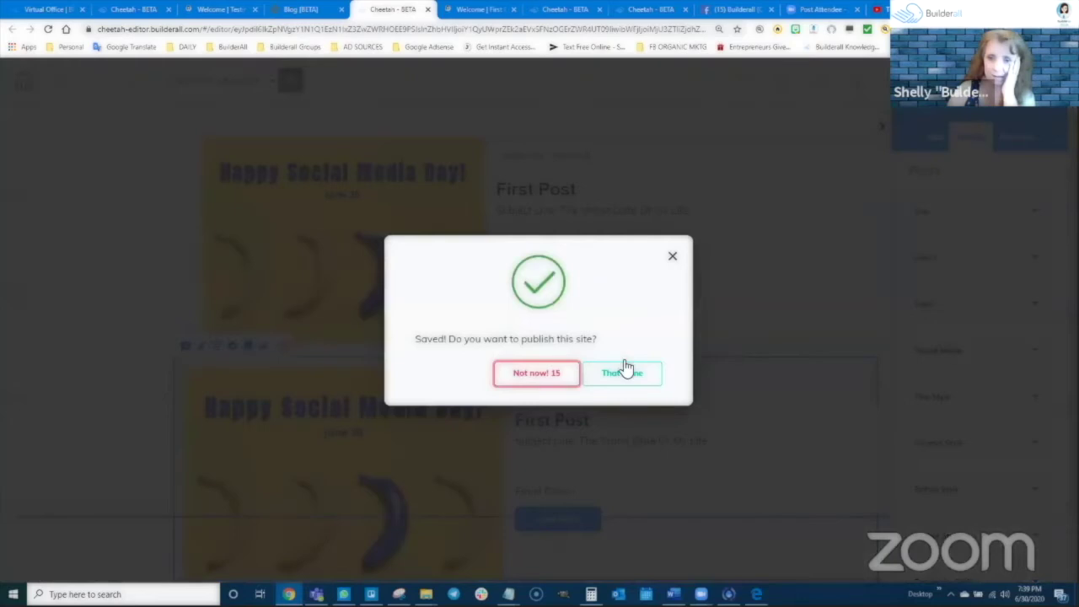
# Publish the site, reload the live page to check both First Post sections, and close It's Done
pyautogui.click(621, 370)
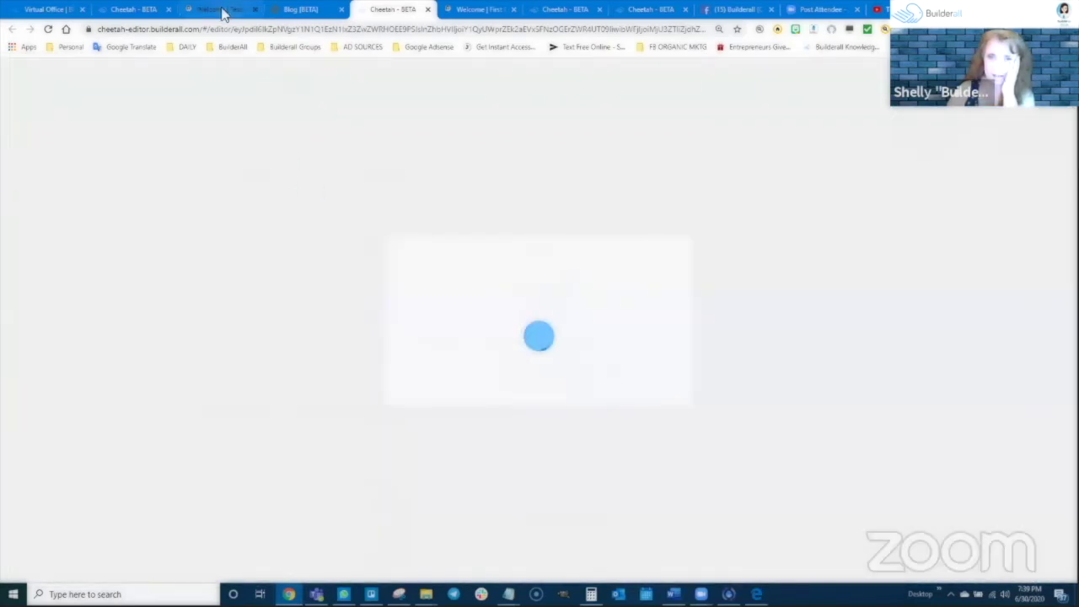
pyautogui.click(222, 10)
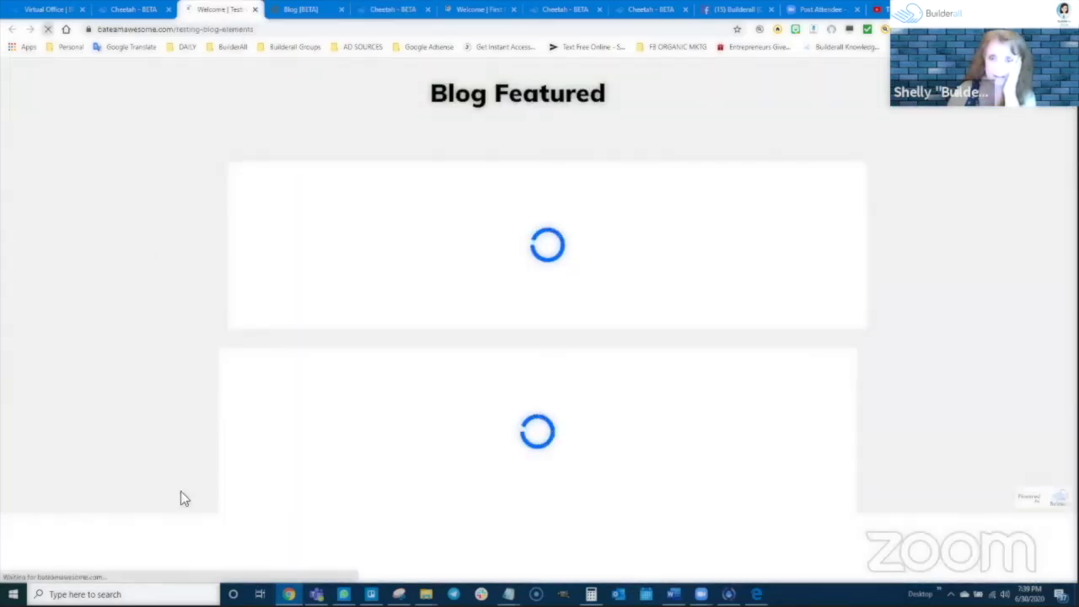
pyautogui.click(48, 29)
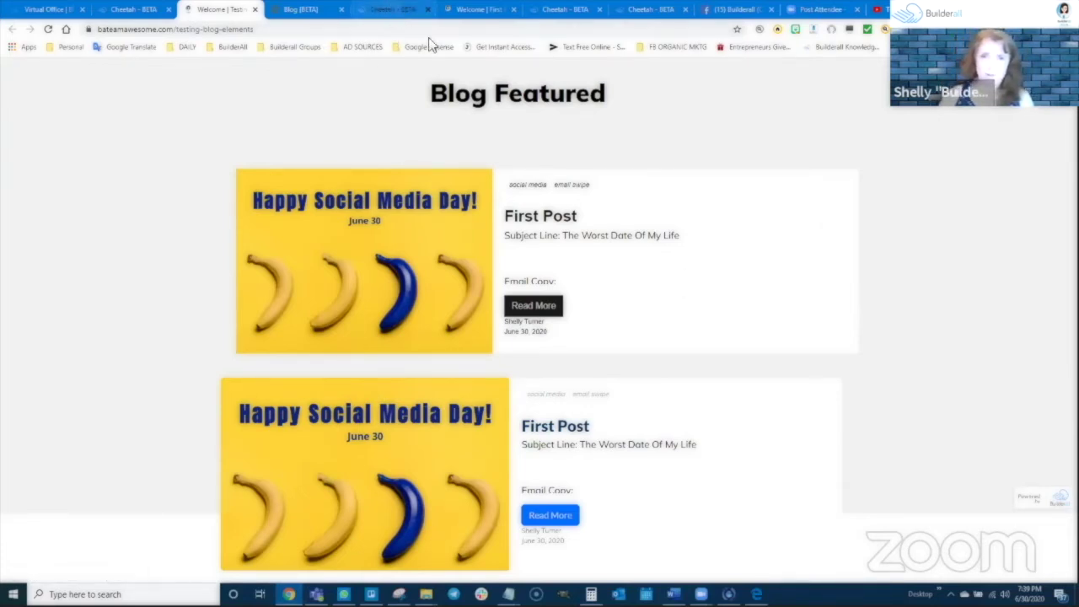
pyautogui.click(391, 10)
pyautogui.click(751, 445)
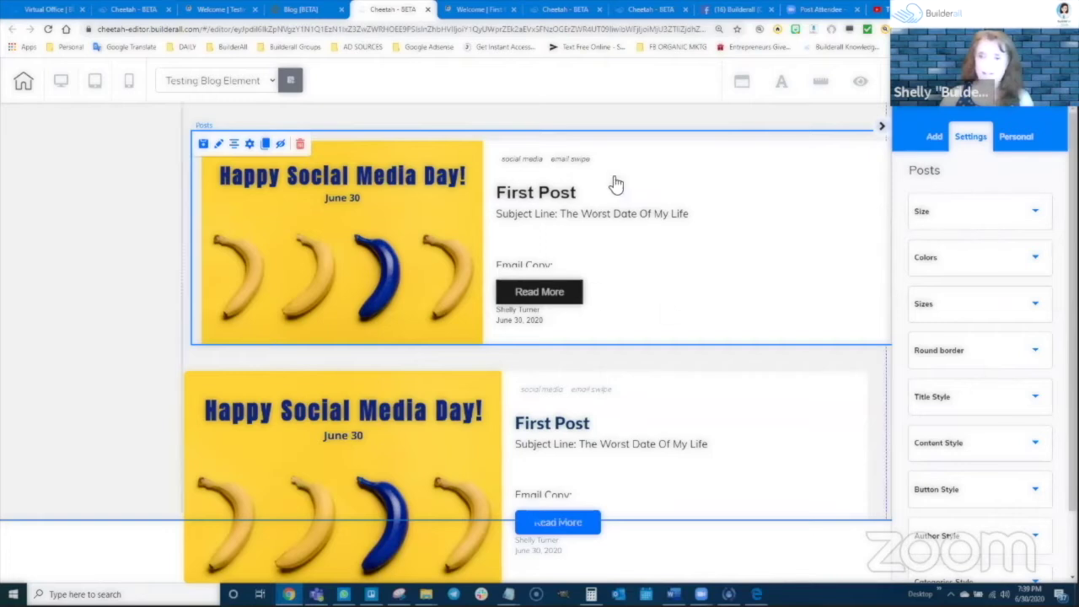
# Inspect the Size and Colors sections of the Posts settings panel, then collapse them
pyautogui.click(977, 213)
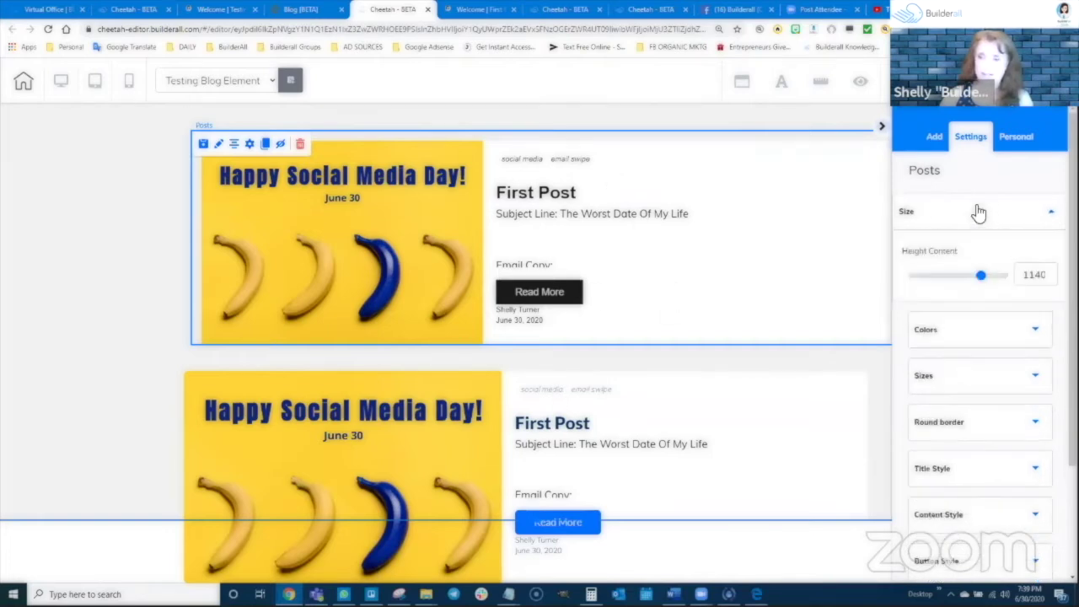
pyautogui.click(974, 214)
pyautogui.click(965, 261)
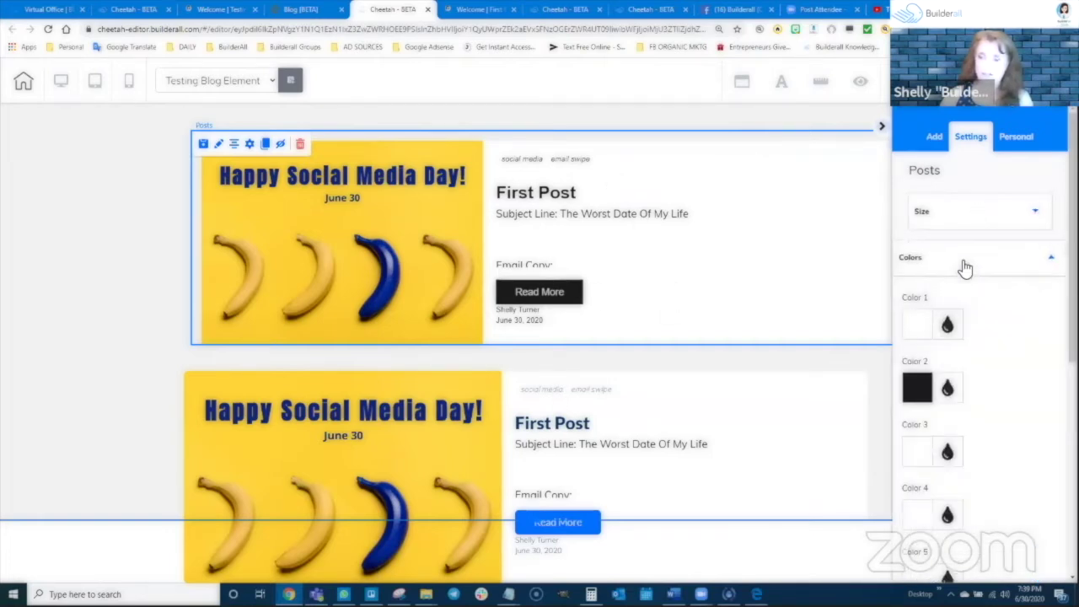
pyautogui.scroll(-2, 973, 383)
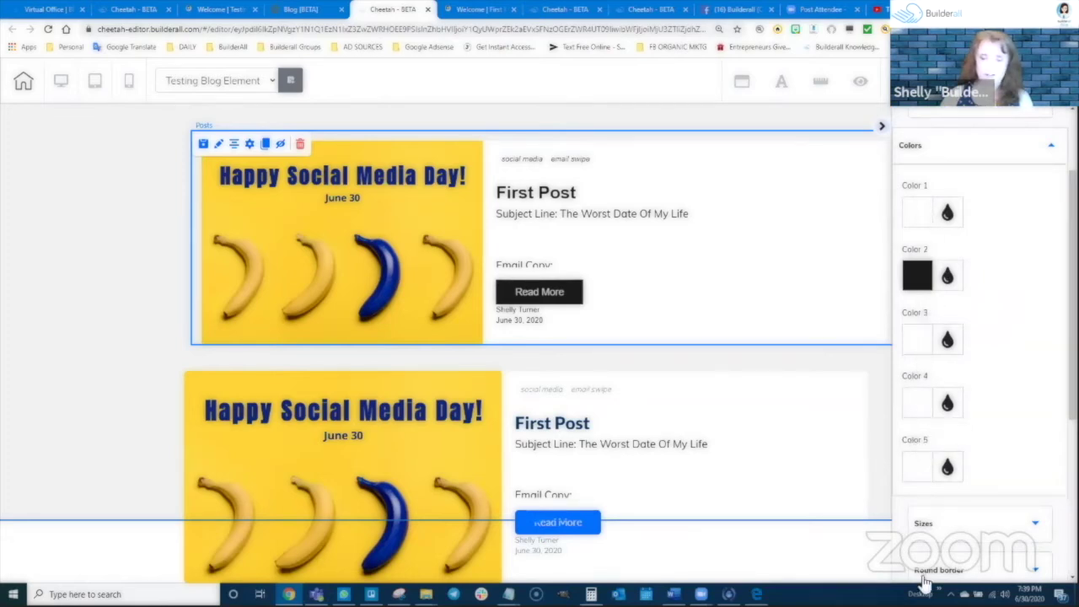
pyautogui.scroll(2, 959, 250)
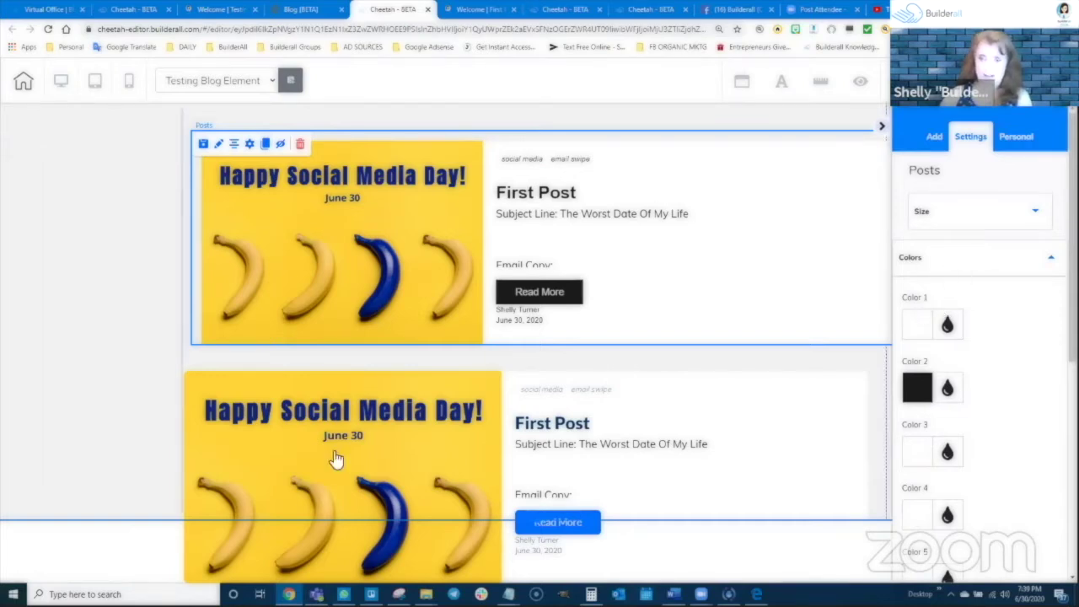
pyautogui.click(985, 268)
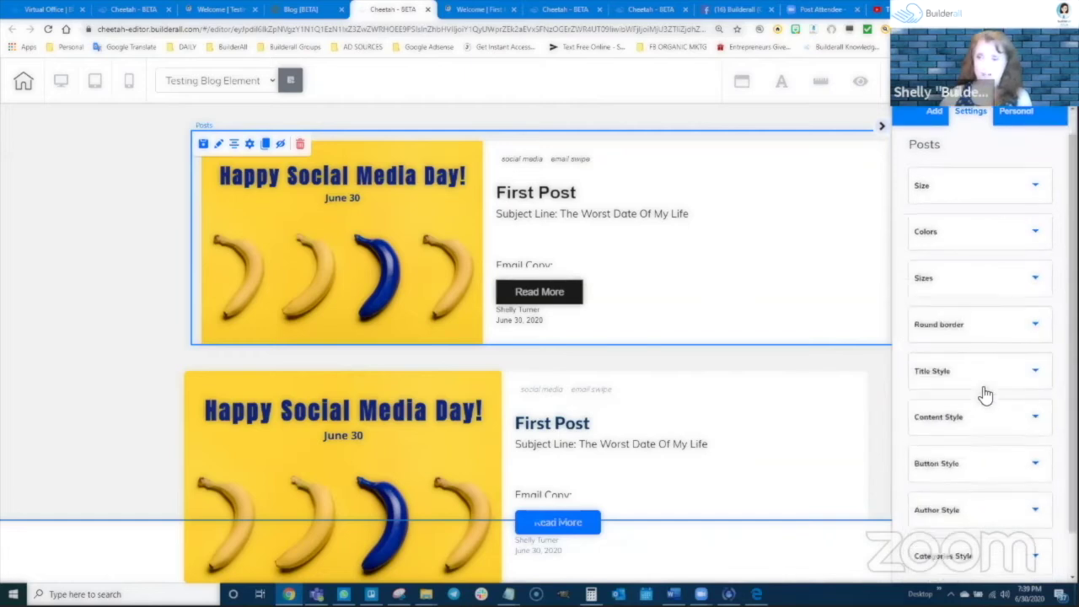
# Check Round border, then expand Title Style showing Helvetica at size 28
pyautogui.scroll(-1, 959, 281)
pyautogui.click(959, 280)
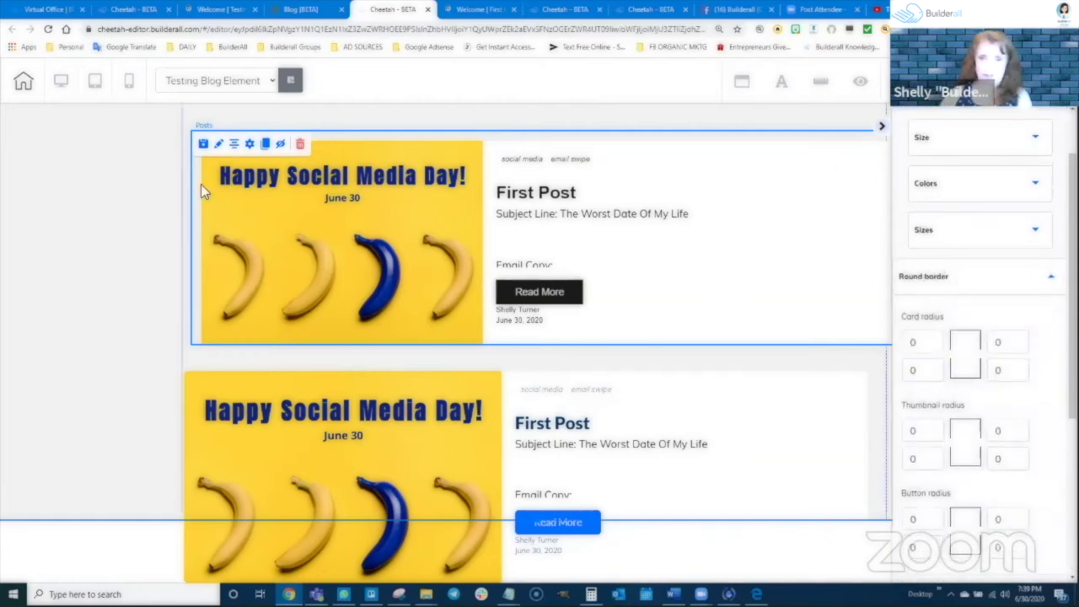
pyautogui.click(959, 282)
pyautogui.click(951, 323)
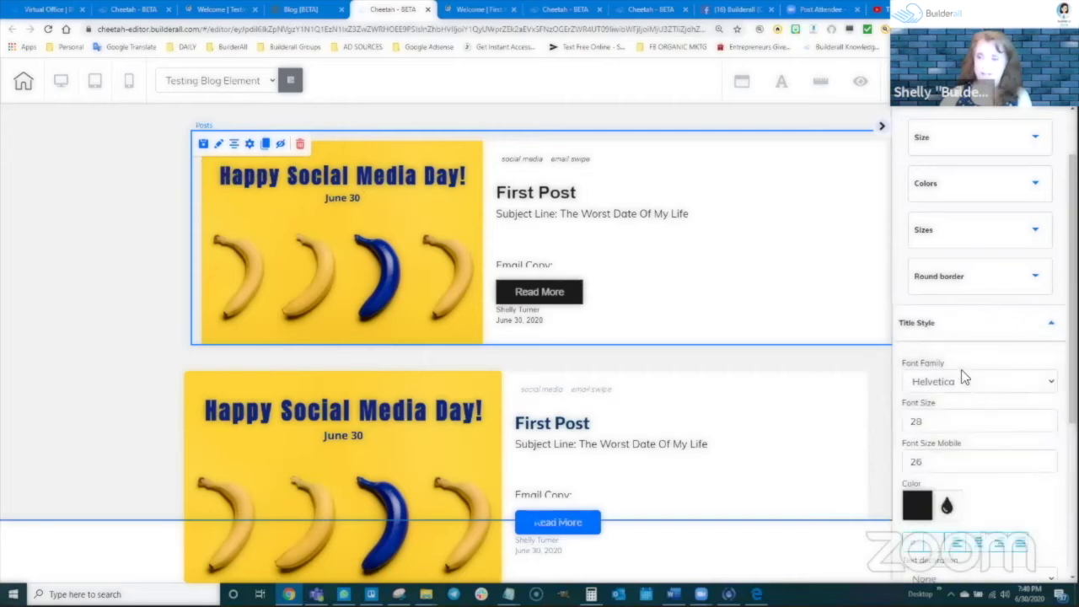
pyautogui.scroll(-2, 965, 408)
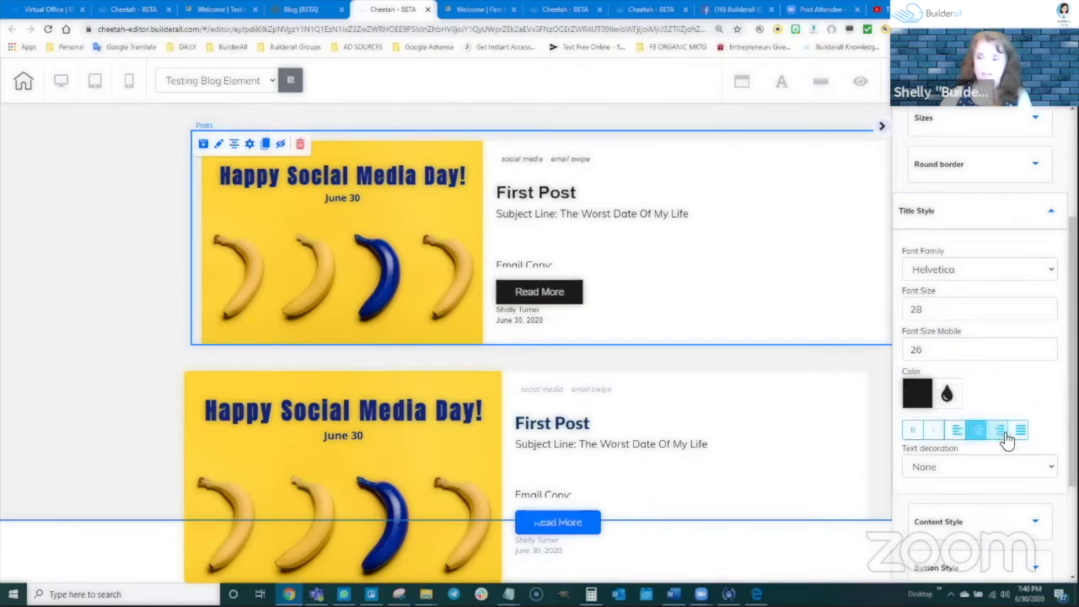
# Review the title's Text decoration options, then expand Content Style and Button Style
pyautogui.click(955, 470)
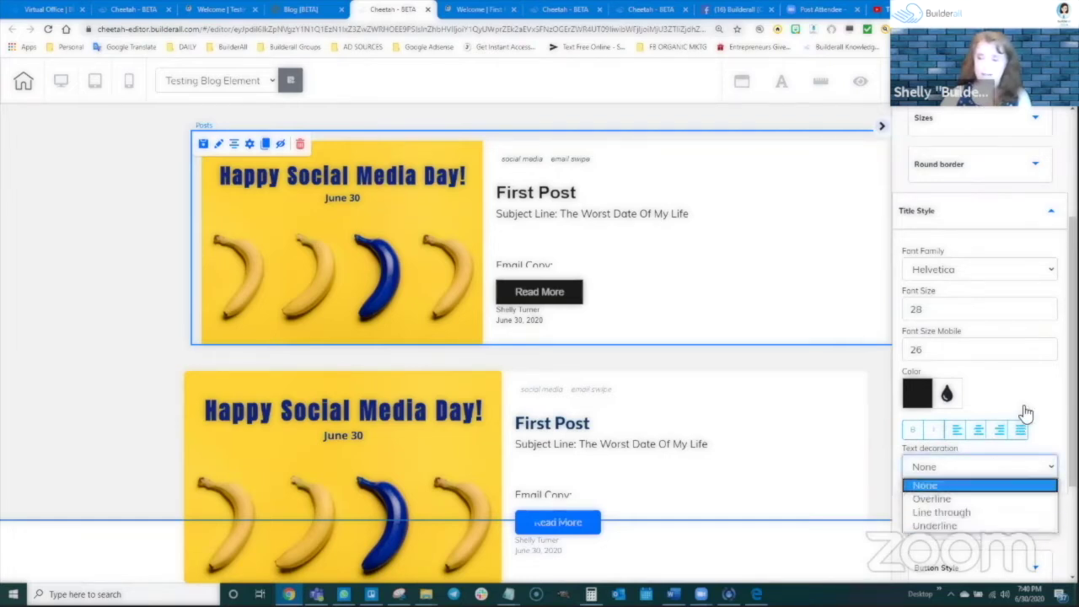
pyautogui.scroll(-3, 970, 480)
pyautogui.click(970, 378)
pyautogui.scroll(1, 957, 343)
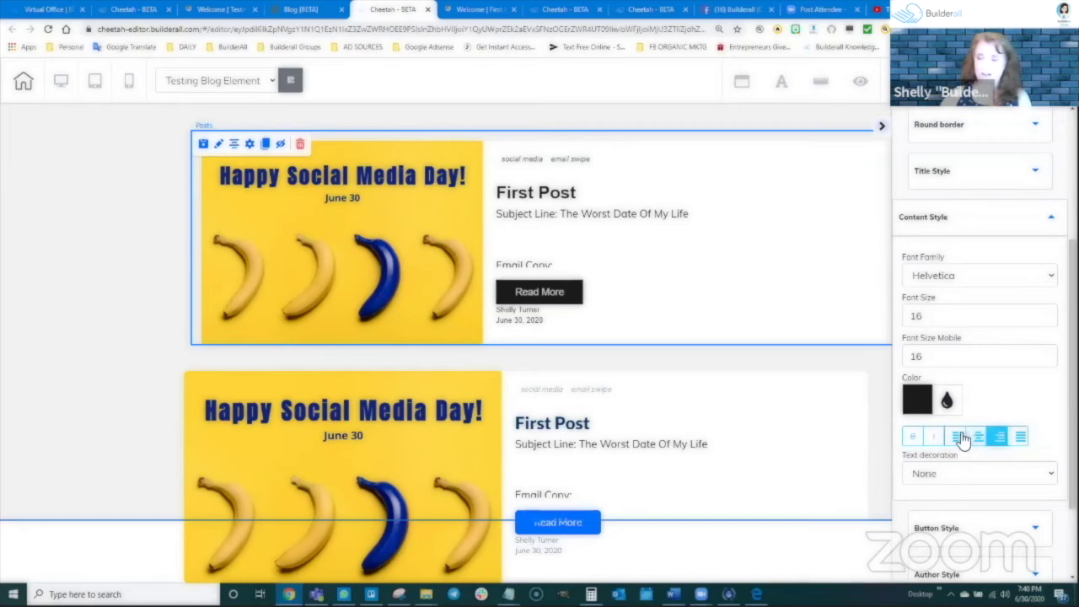
pyautogui.scroll(-2, 949, 443)
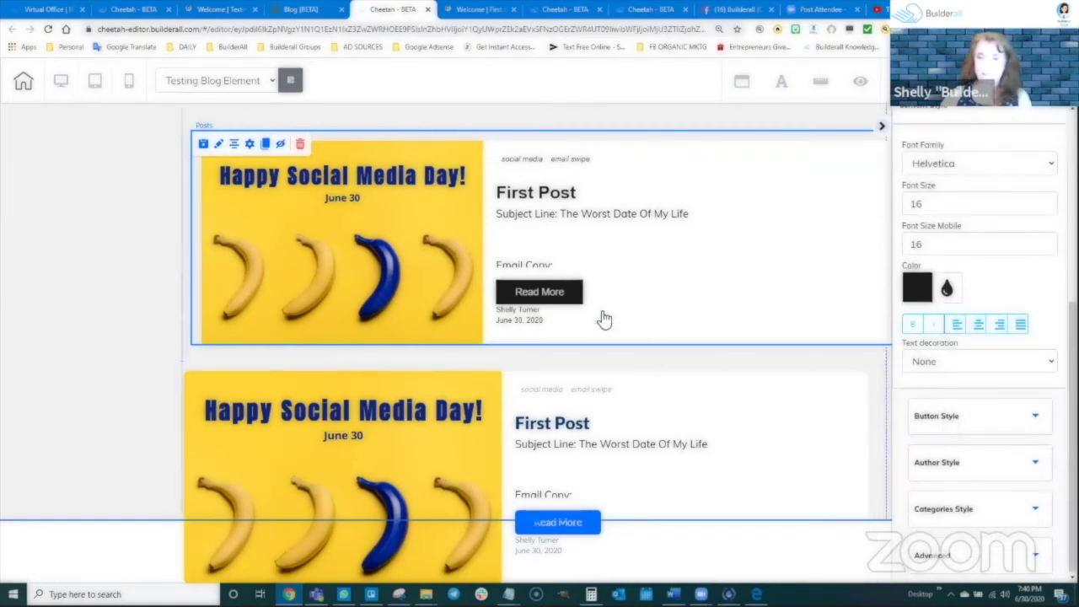
pyautogui.click(979, 416)
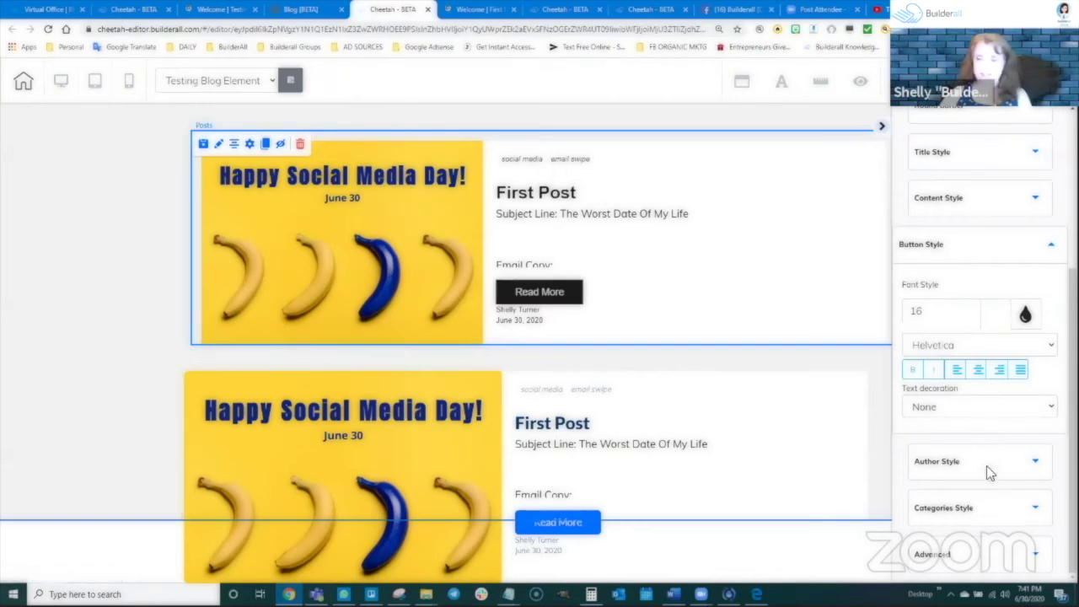
# Expand Advanced settings, then drag the lower First Post block up and back to its original place
pyautogui.click(988, 559)
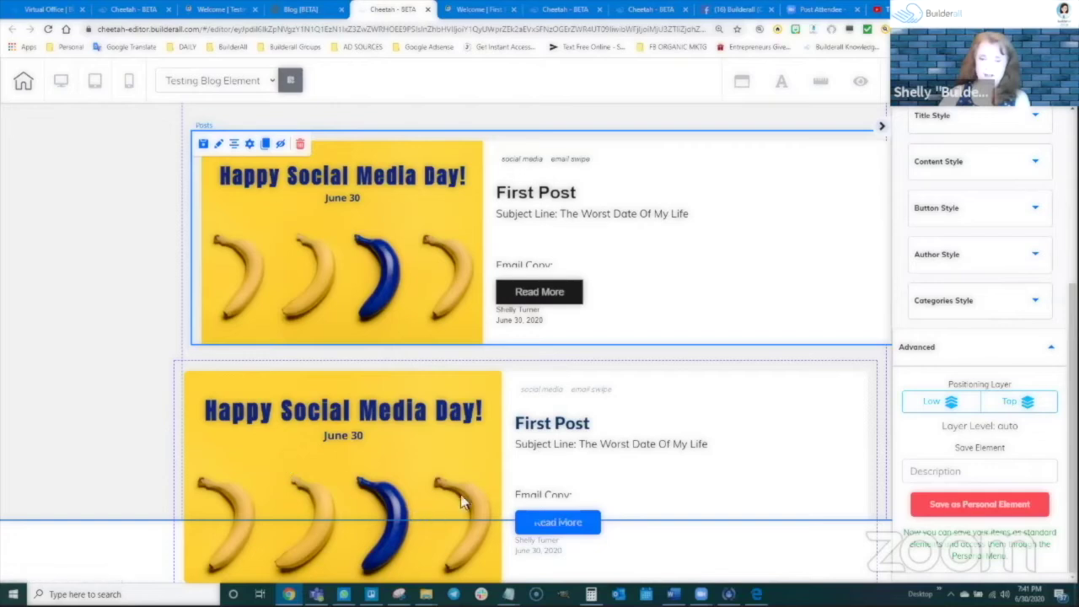
pyautogui.click(169, 455)
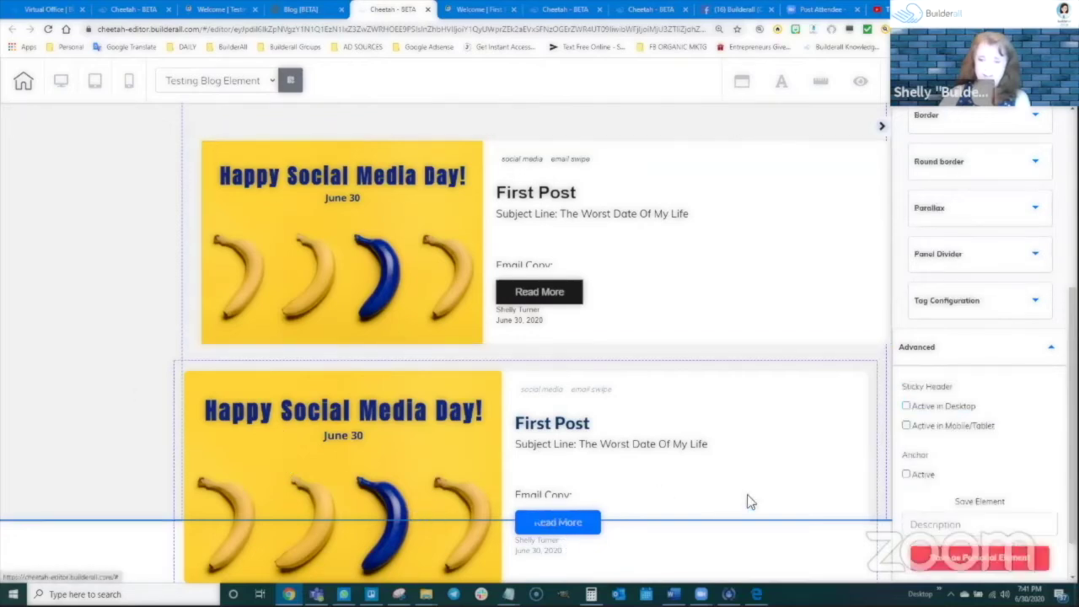
pyautogui.moveTo(642, 425); pyautogui.dragTo(647, 267)
pyautogui.click(630, 497)
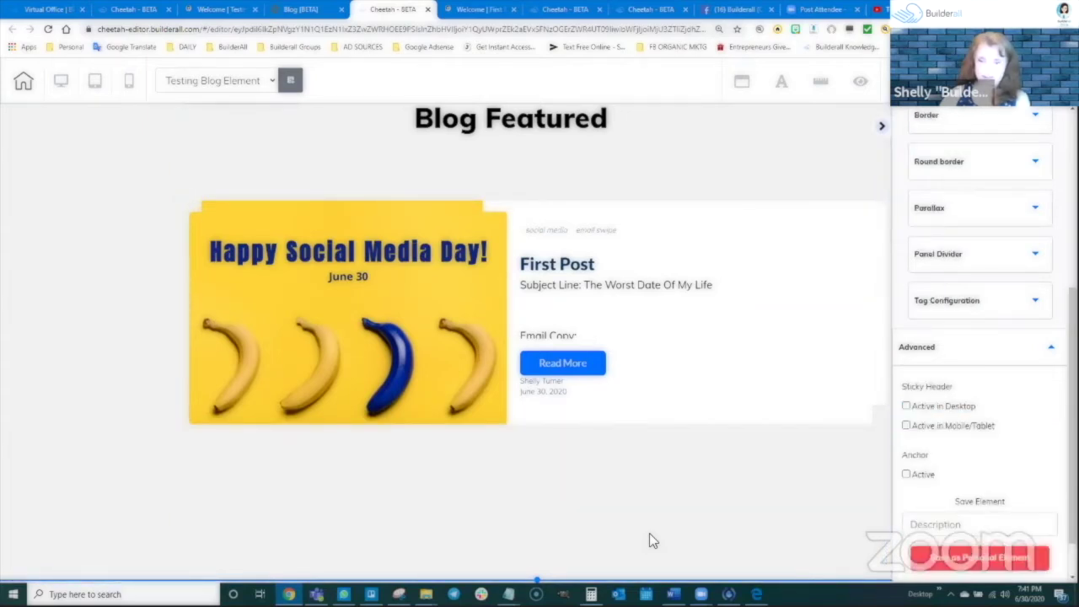
pyautogui.moveTo(610, 236); pyautogui.dragTo(632, 396)
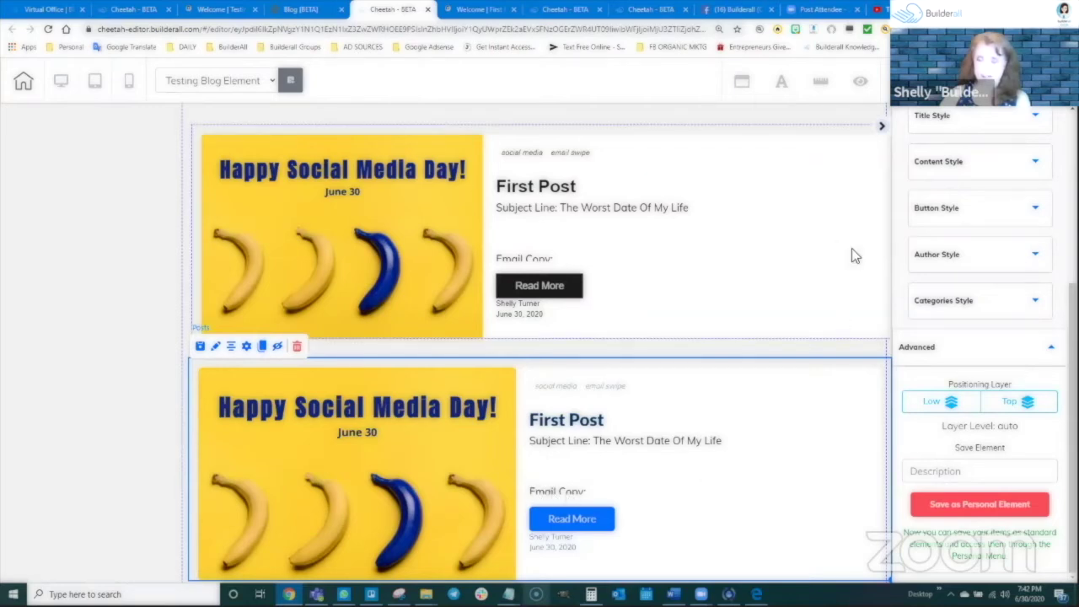
# Expand Sizes and set the lower block's Content Height slider to 149
pyautogui.scroll(4, 952, 204)
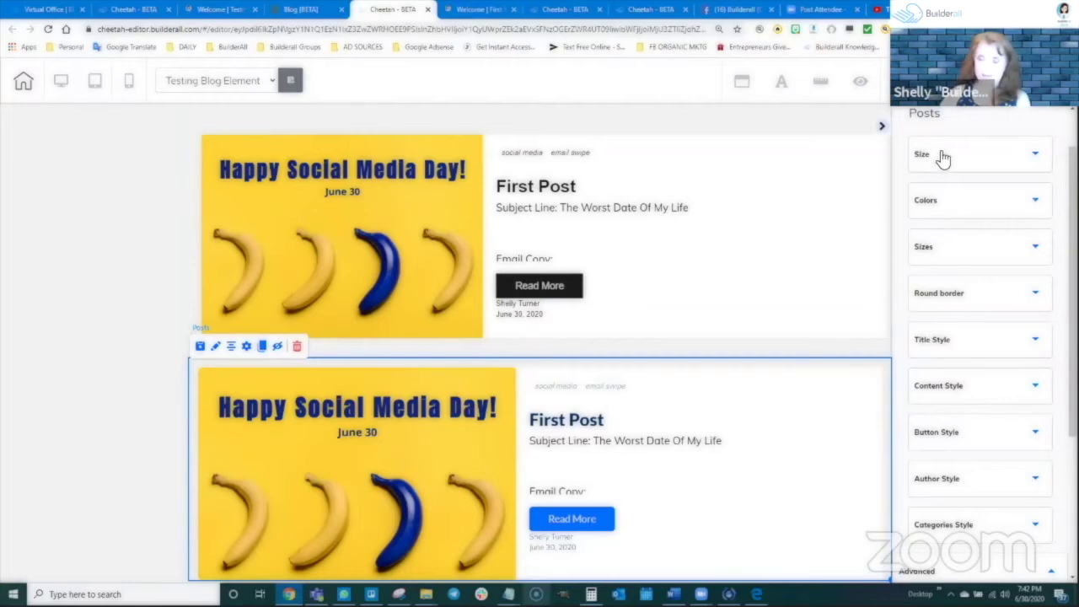
pyautogui.click(932, 248)
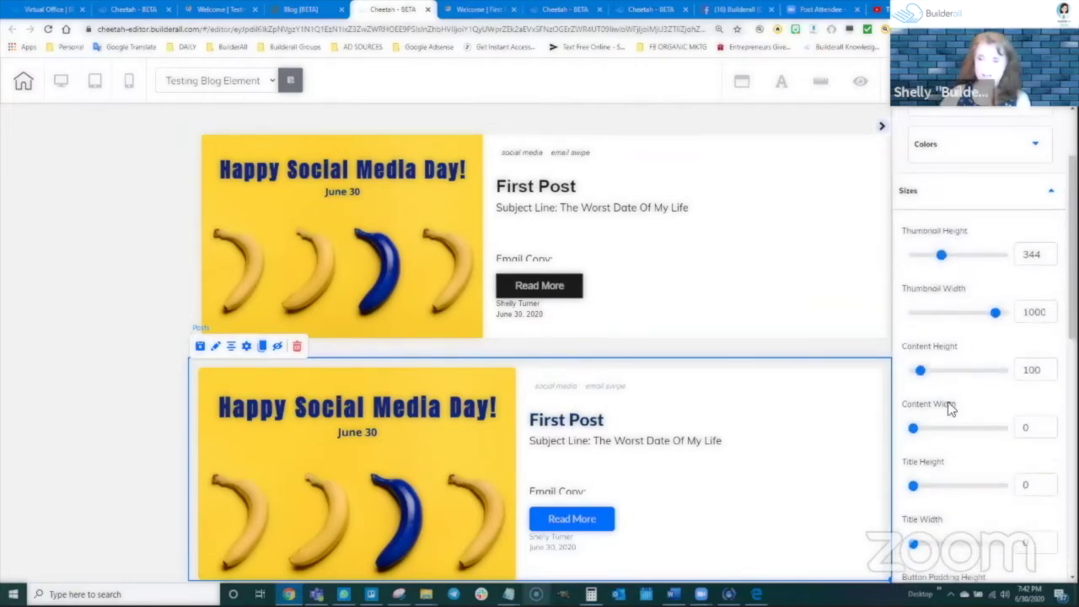
pyautogui.moveTo(927, 374); pyautogui.dragTo(934, 371)
pyautogui.scroll(-1, 681, 410)
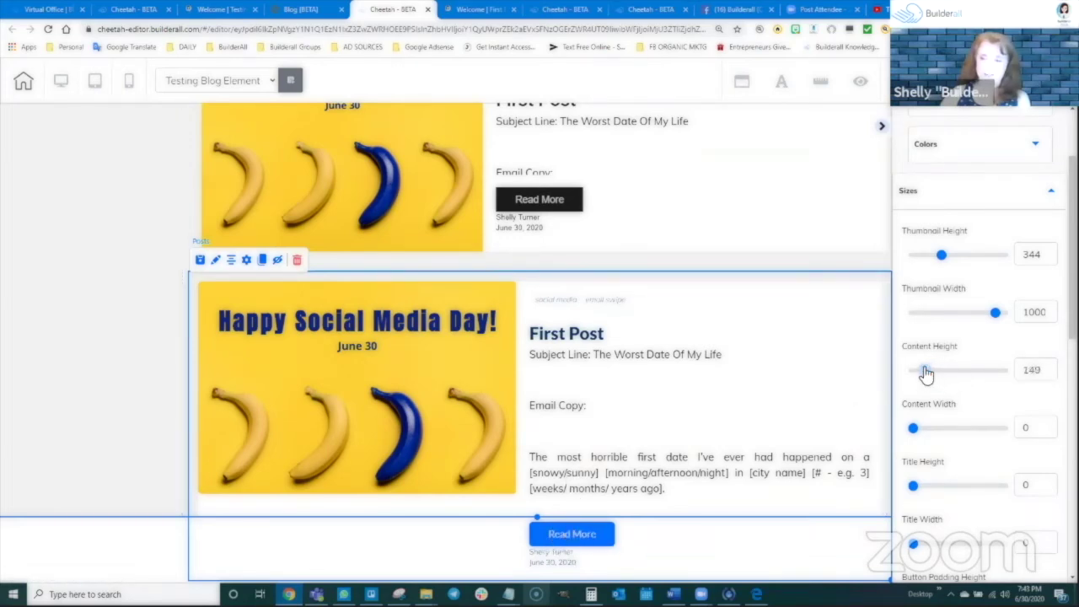
pyautogui.moveTo(926, 374); pyautogui.dragTo(924, 373)
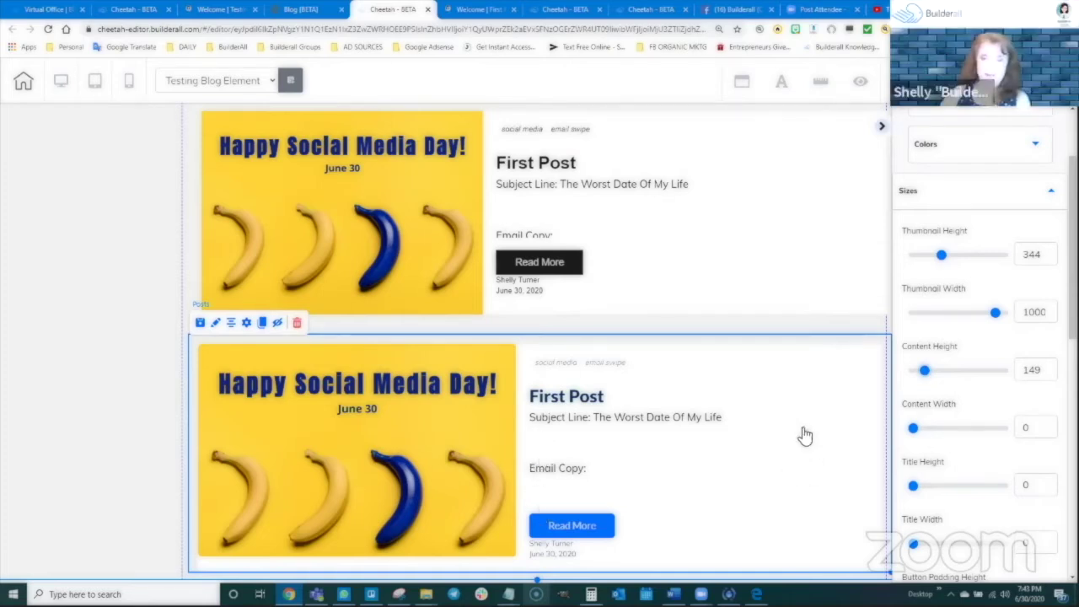
pyautogui.scroll(2, 688, 462)
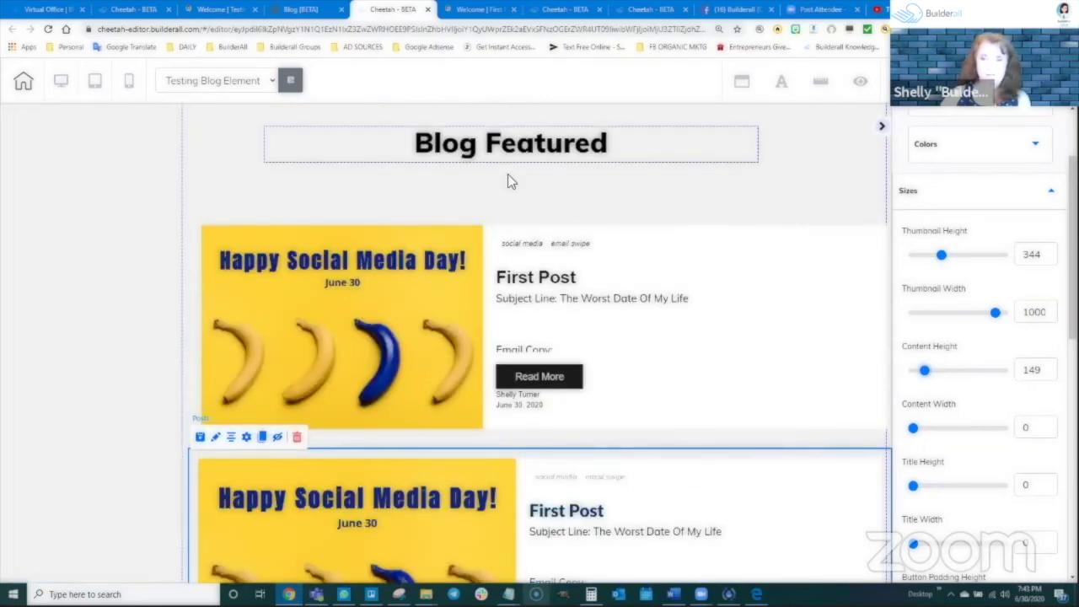
pyautogui.scroll(-2, 850, 530)
pyautogui.scroll(2, 923, 204)
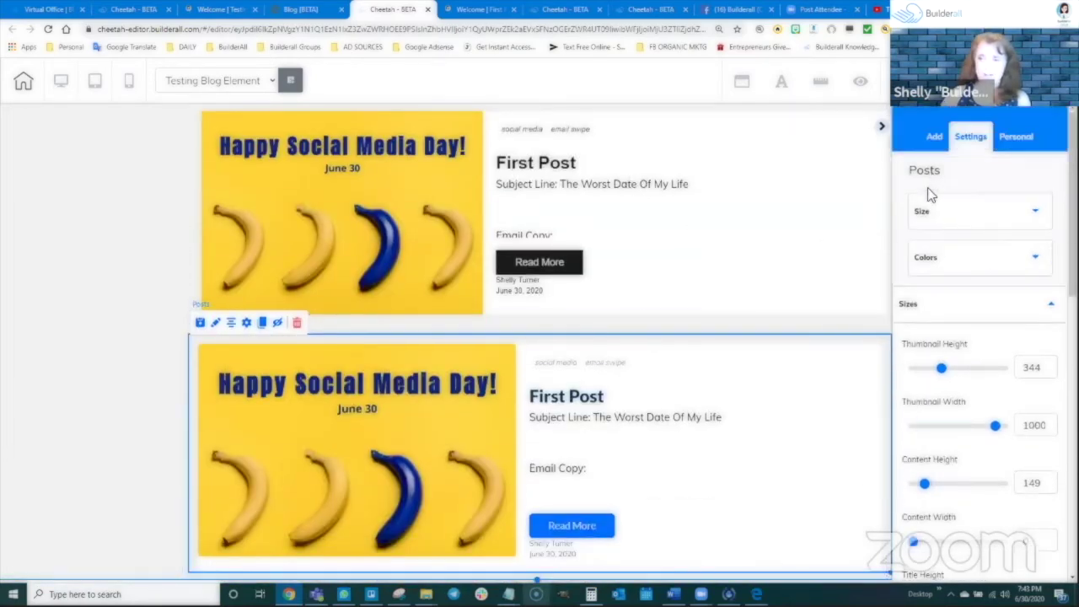
# Add a Blank Panel from the Panels list, then select the upper First Post block
pyautogui.click(934, 136)
pyautogui.click(944, 173)
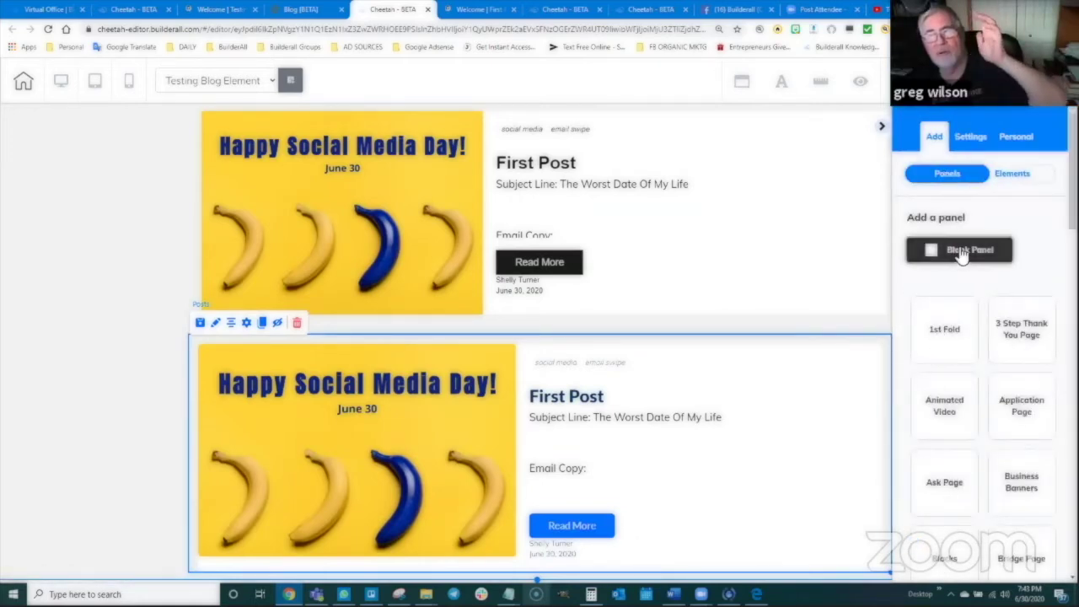
pyautogui.click(961, 251)
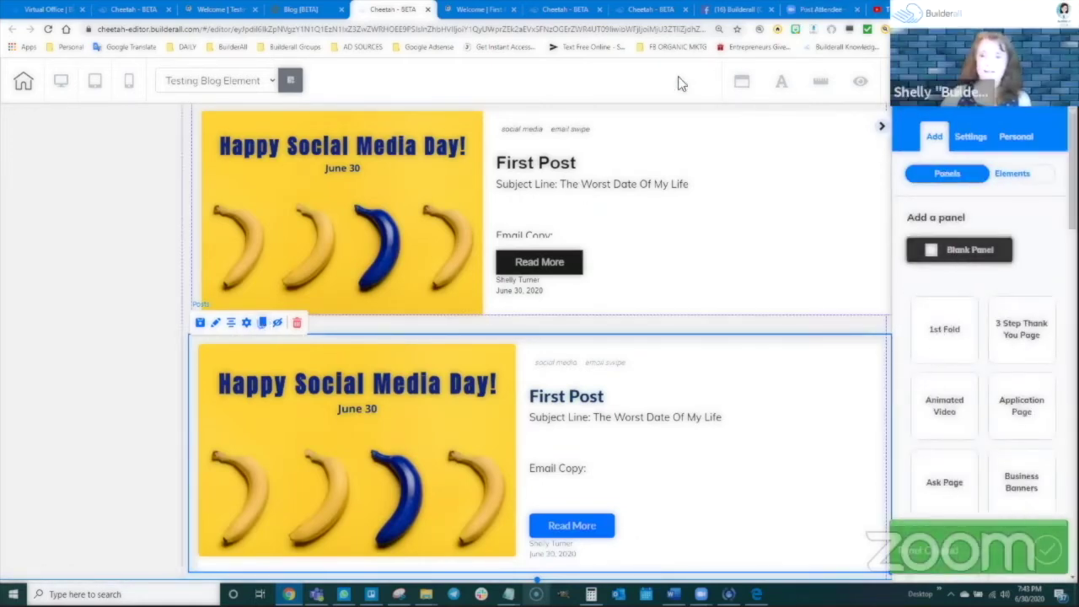
pyautogui.click(673, 183)
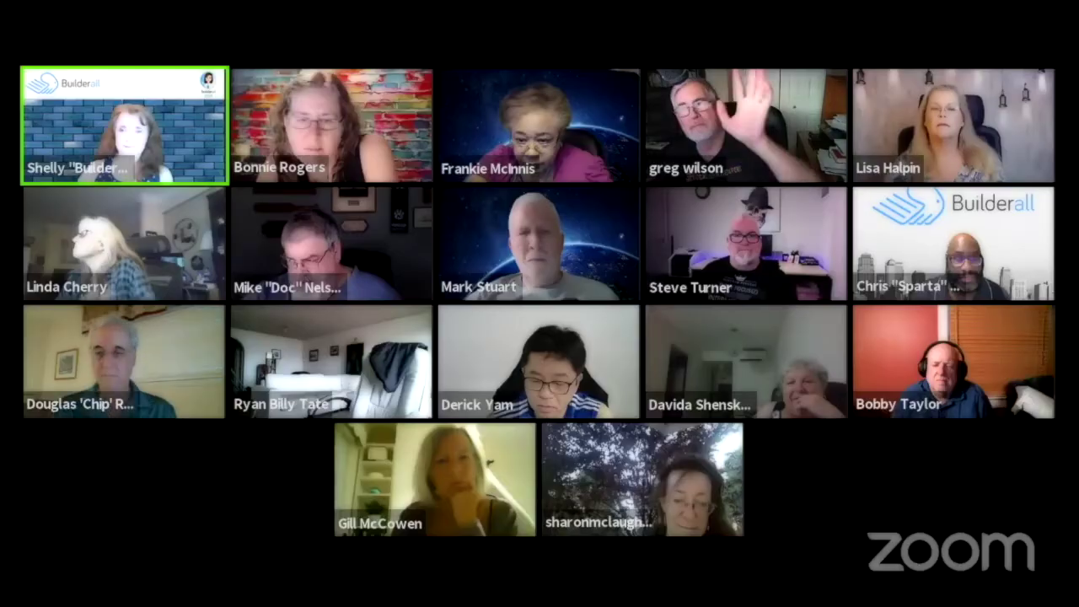
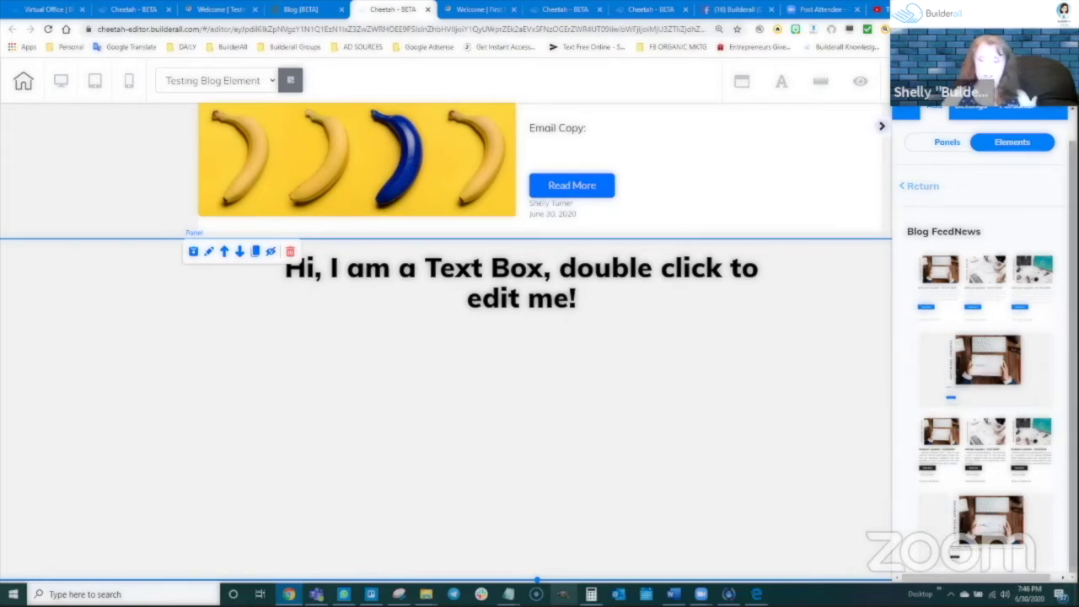
# Drop a Blog FeedNews posts feed below the text box and position it within its section
pyautogui.moveTo(985, 287); pyautogui.dragTo(506, 371)
pyautogui.moveTo(595, 386); pyautogui.dragTo(506, 380)
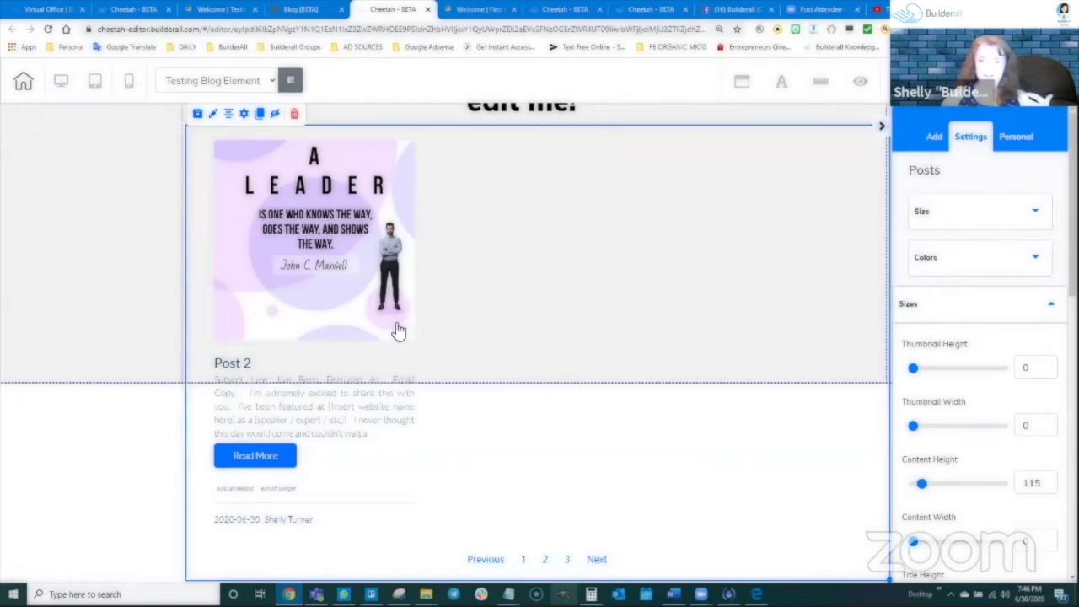
pyautogui.click(177, 321)
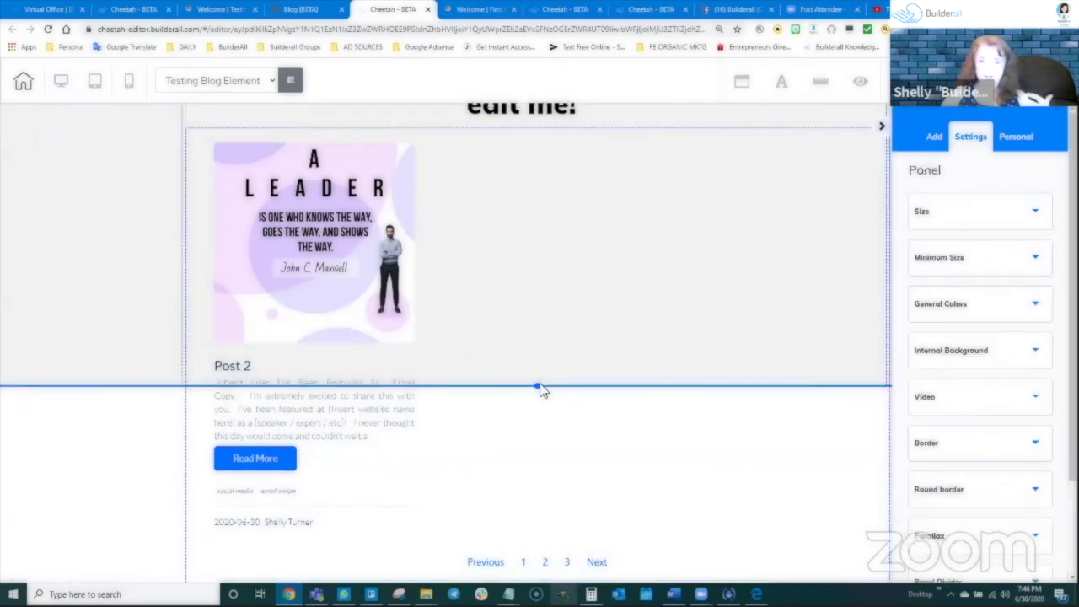
pyautogui.scroll(-1, 560, 561)
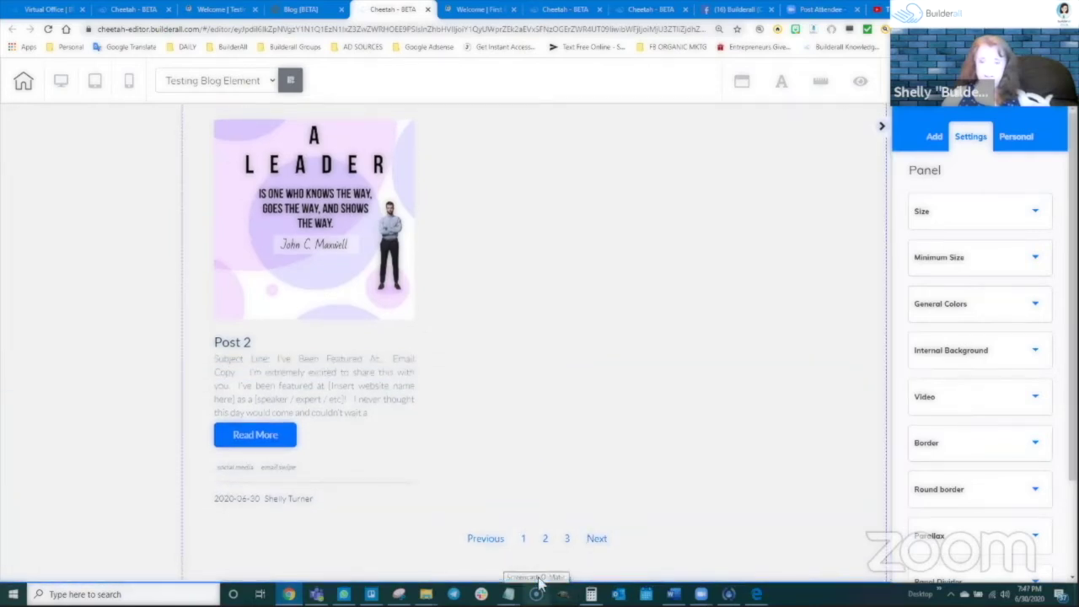
pyautogui.scroll(3, 590, 430)
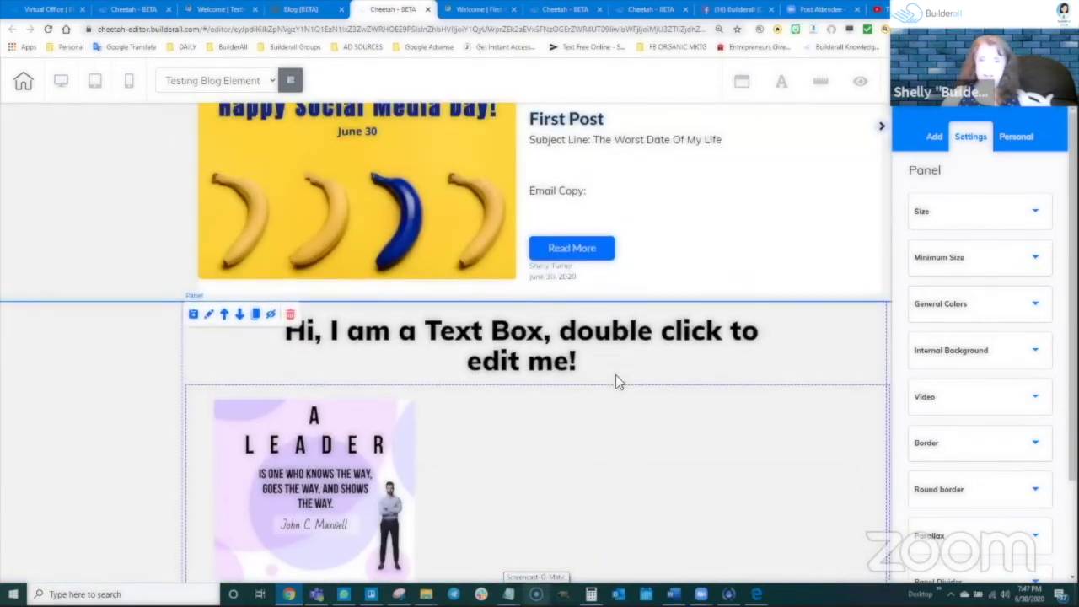
pyautogui.click(523, 412)
pyautogui.click(931, 138)
pyautogui.click(1016, 174)
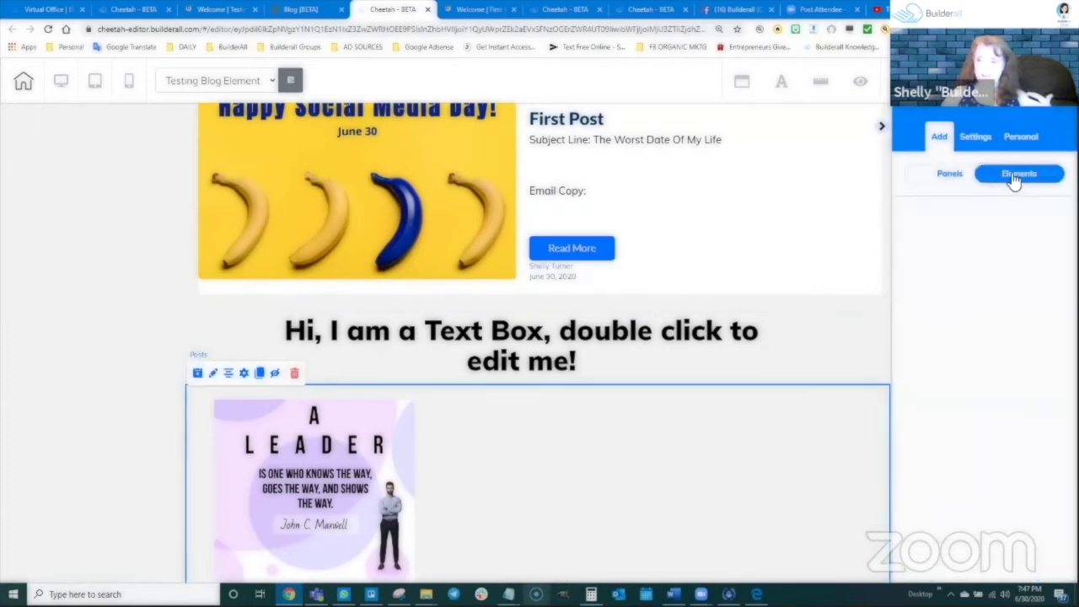
# Replace the placeholder text above the feed with the heading 'Blog FeedNews'
pyautogui.click(552, 364)
pyautogui.doubleClick(547, 343)
pyautogui.hotkey('ctrl', 'a')
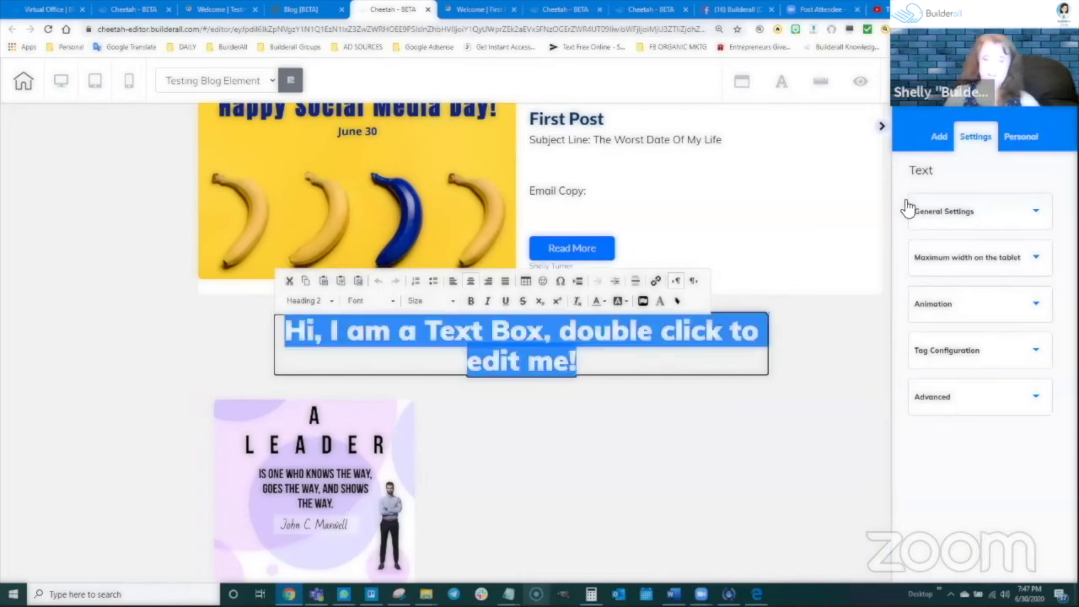
pyautogui.write('Blog FeedNews')
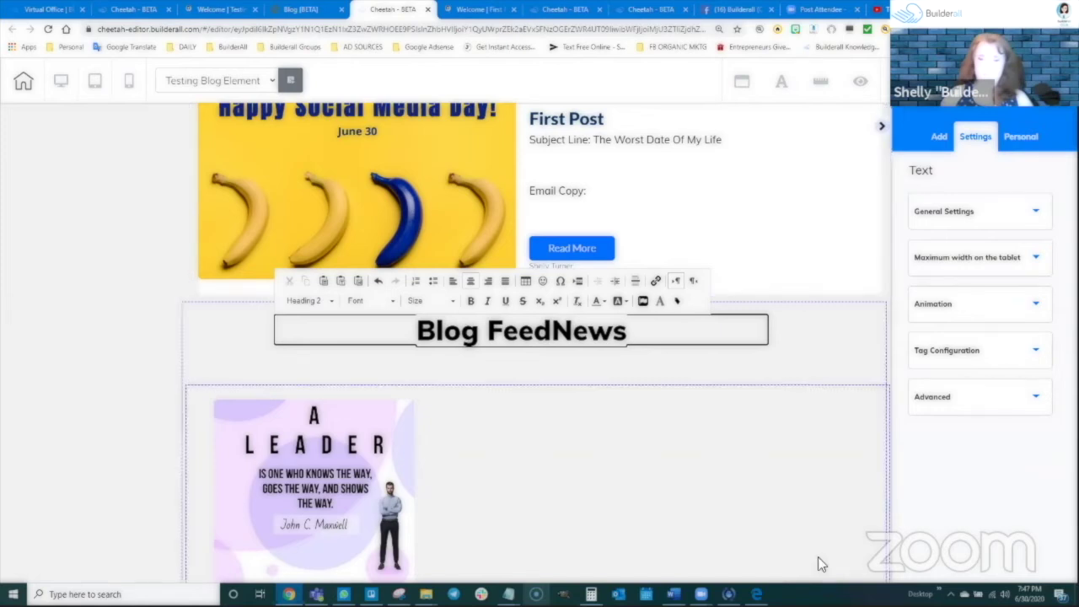
pyautogui.click(814, 306)
pyautogui.scroll(-1, 301, 425)
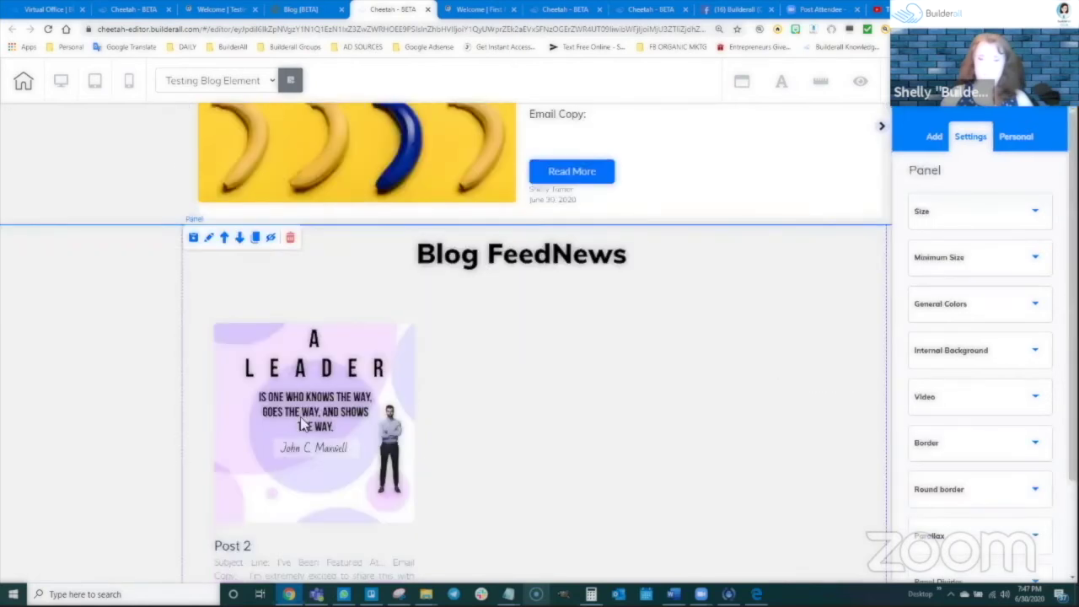
pyautogui.scroll(-1, 302, 424)
pyautogui.click(316, 371)
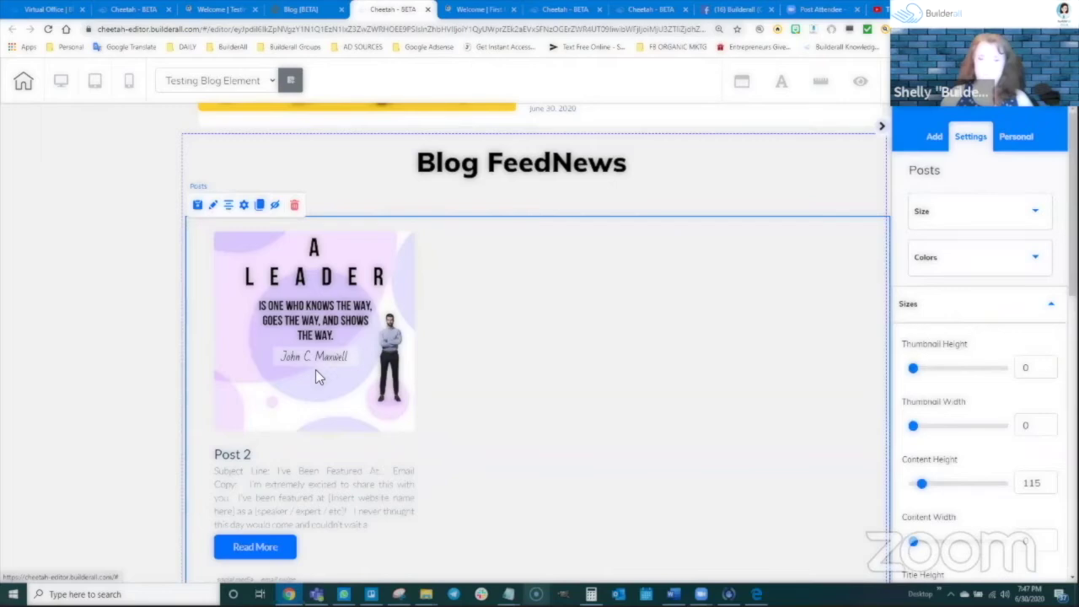
# Set the posts feed's Type to All and save its settings
pyautogui.click(214, 205)
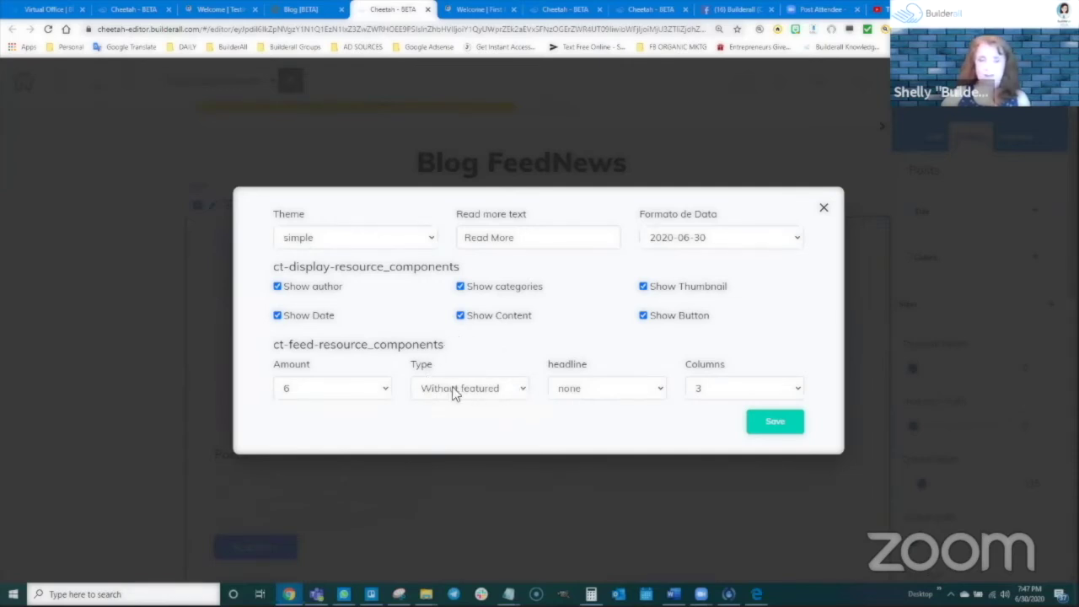
pyautogui.click(477, 389)
pyautogui.click(445, 408)
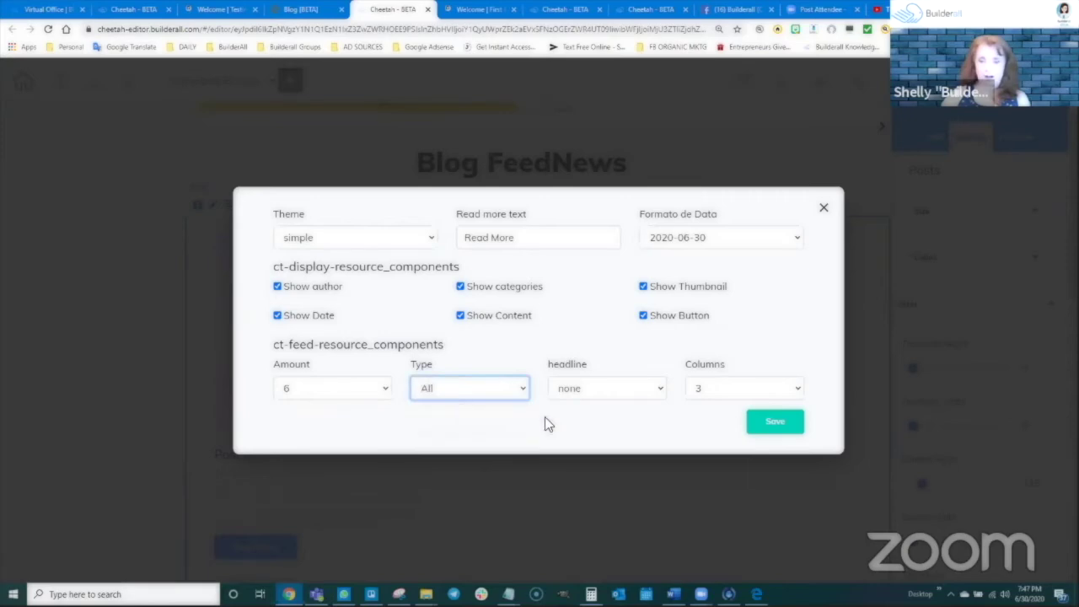
pyautogui.click(772, 422)
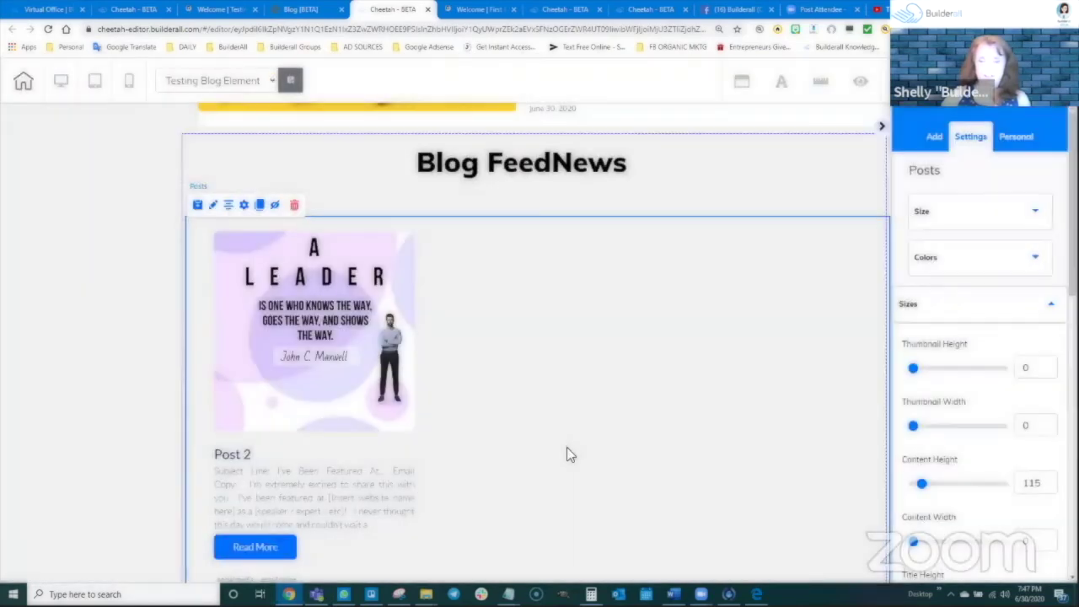
pyautogui.scroll(-2, 569, 447)
pyautogui.scroll(2, 407, 383)
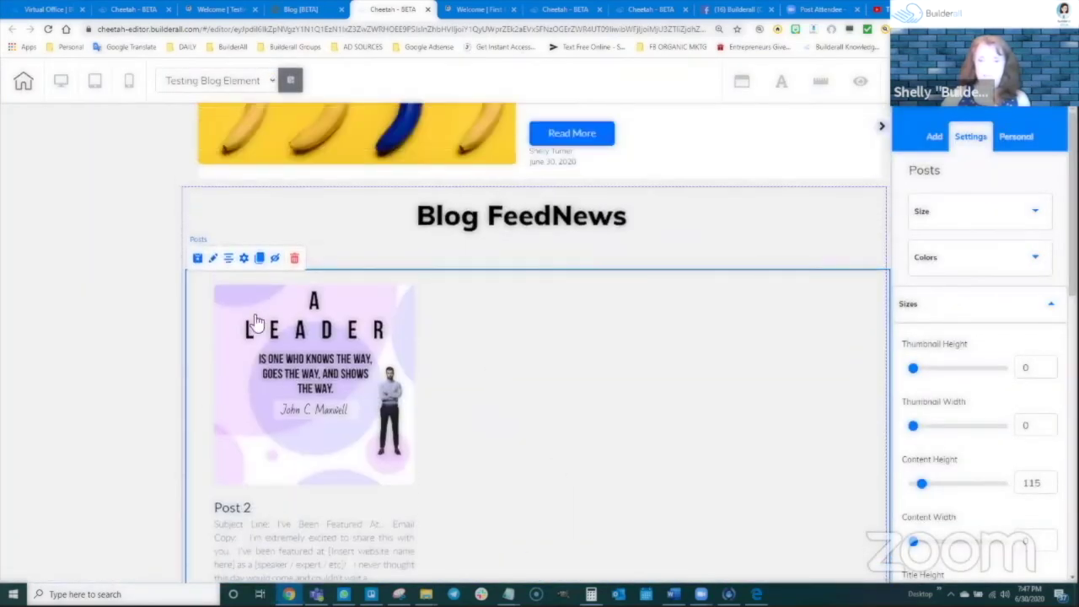
# Reopen the feed settings, keep the headline as none, and save again
pyautogui.click(245, 259)
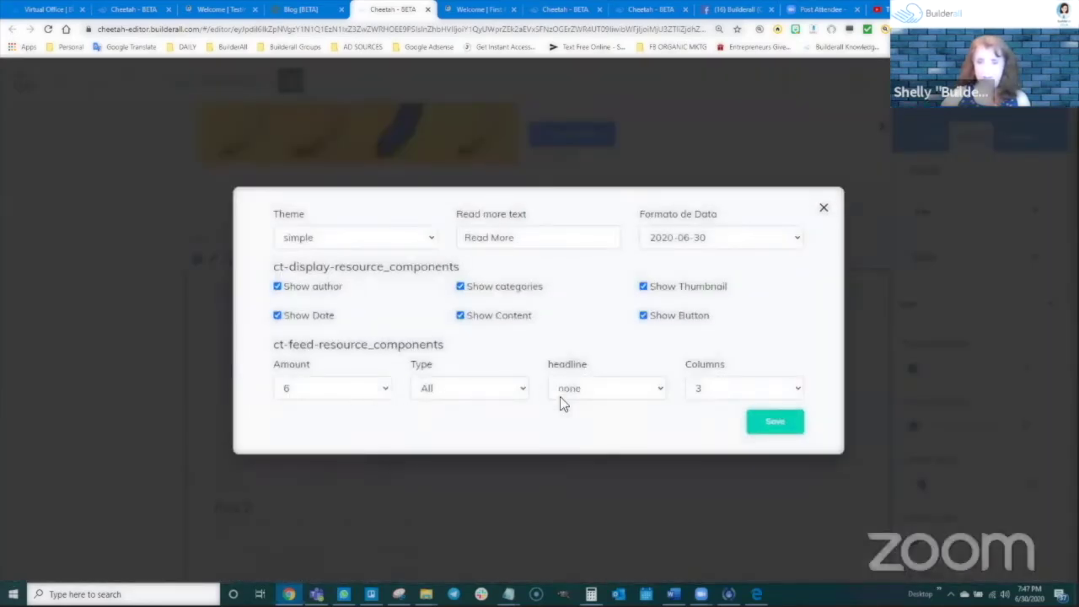
pyautogui.click(586, 393)
pyautogui.click(652, 387)
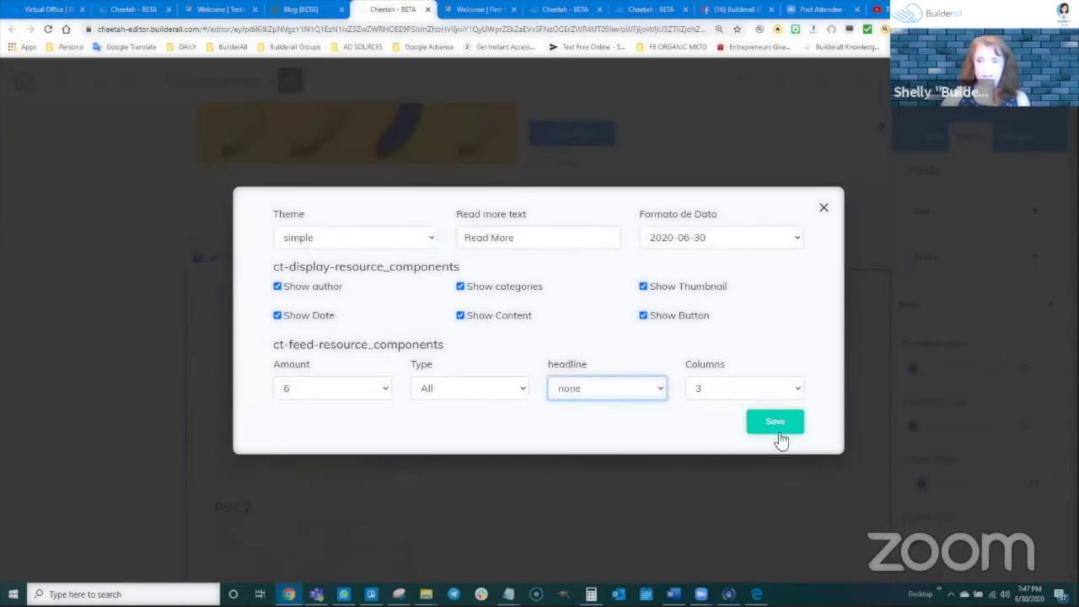
pyautogui.click(780, 553)
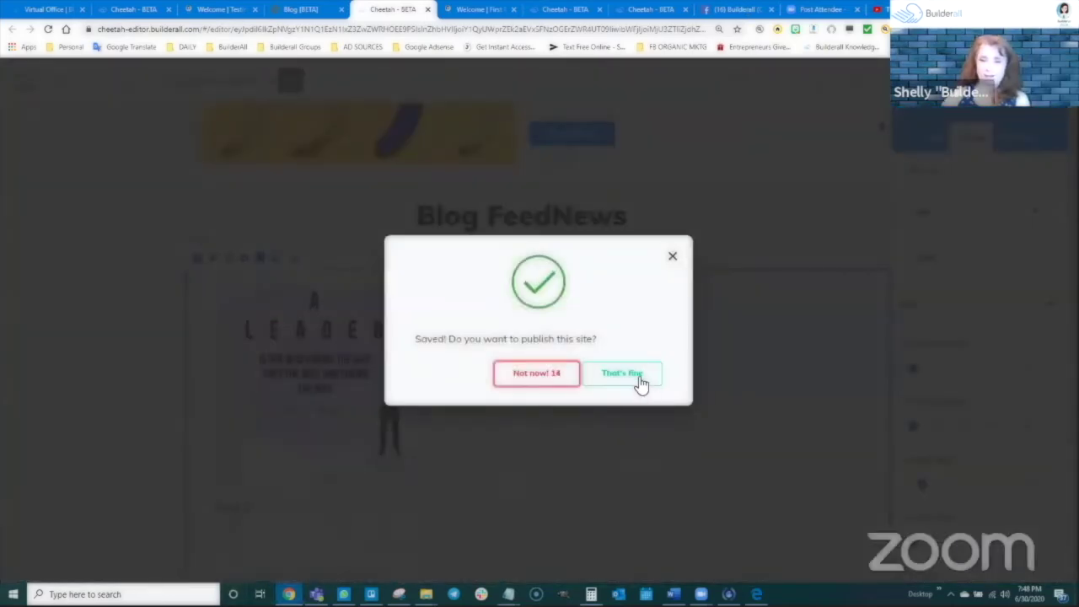
# Publish the page and reload the live site to view the Blog FeedNews section
pyautogui.click(639, 376)
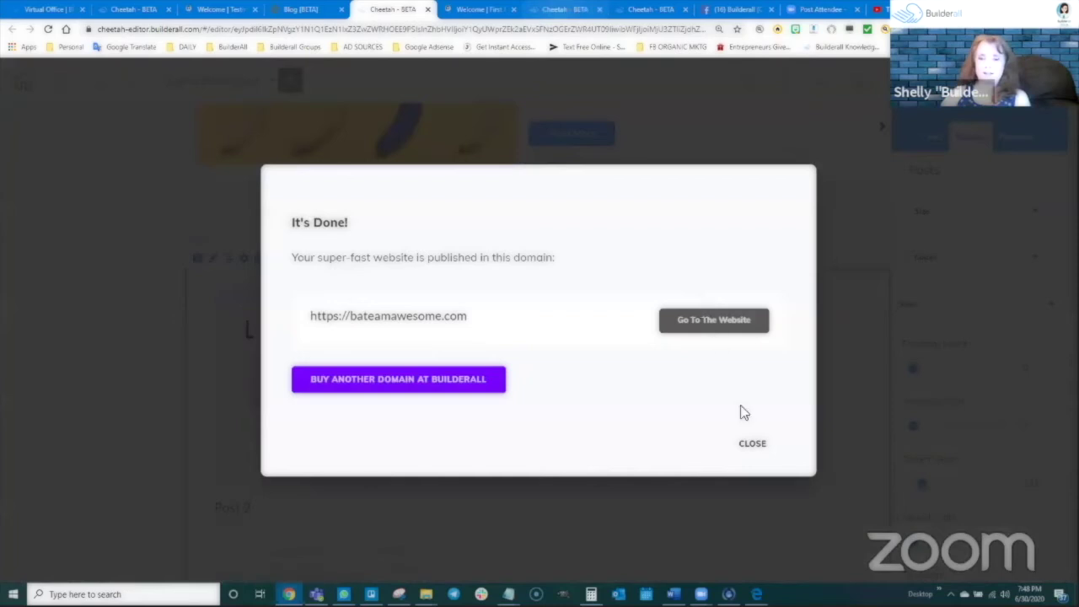
pyautogui.click(752, 445)
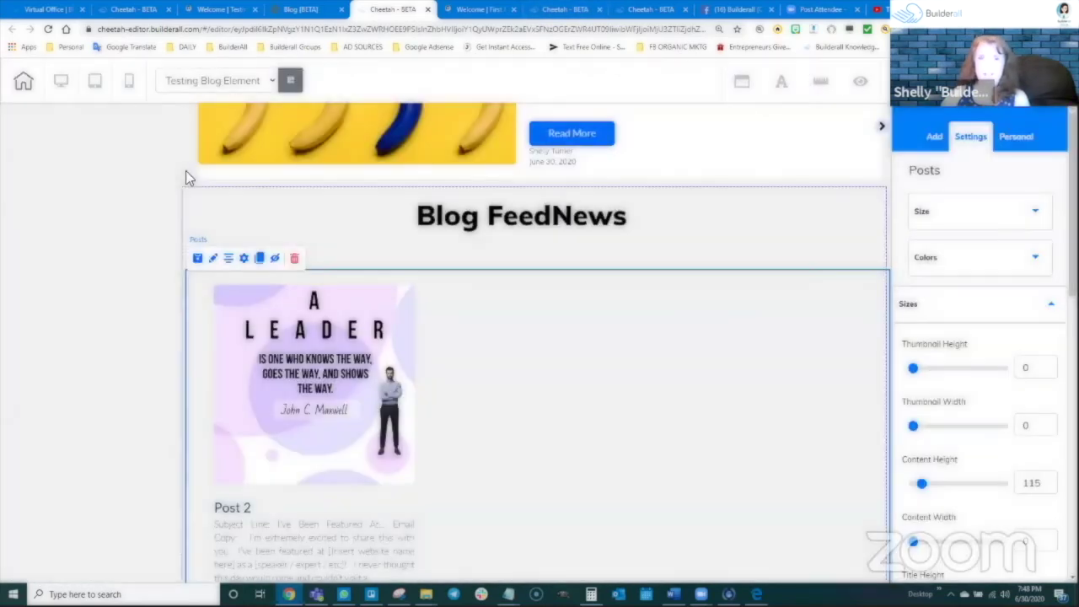
pyautogui.click(214, 10)
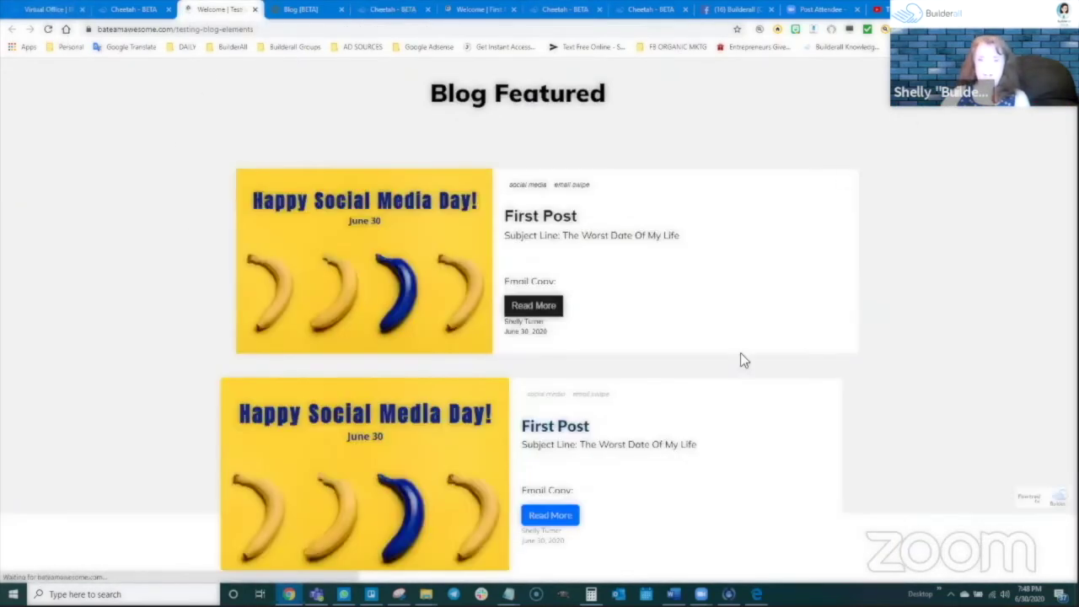
pyautogui.click(48, 30)
pyautogui.scroll(-4, 481, 280)
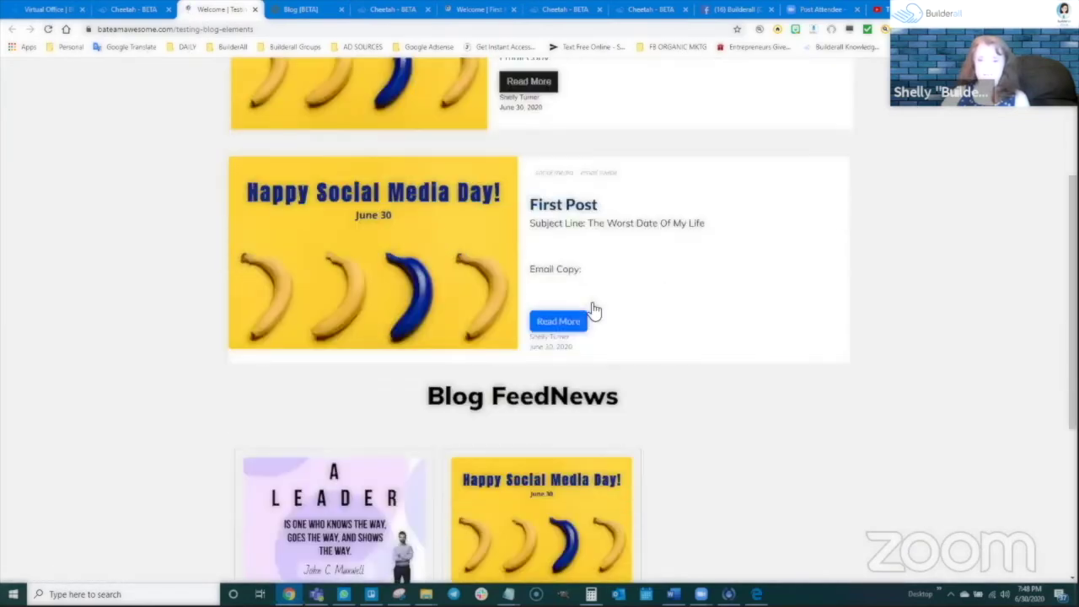
pyautogui.scroll(-2, 472, 243)
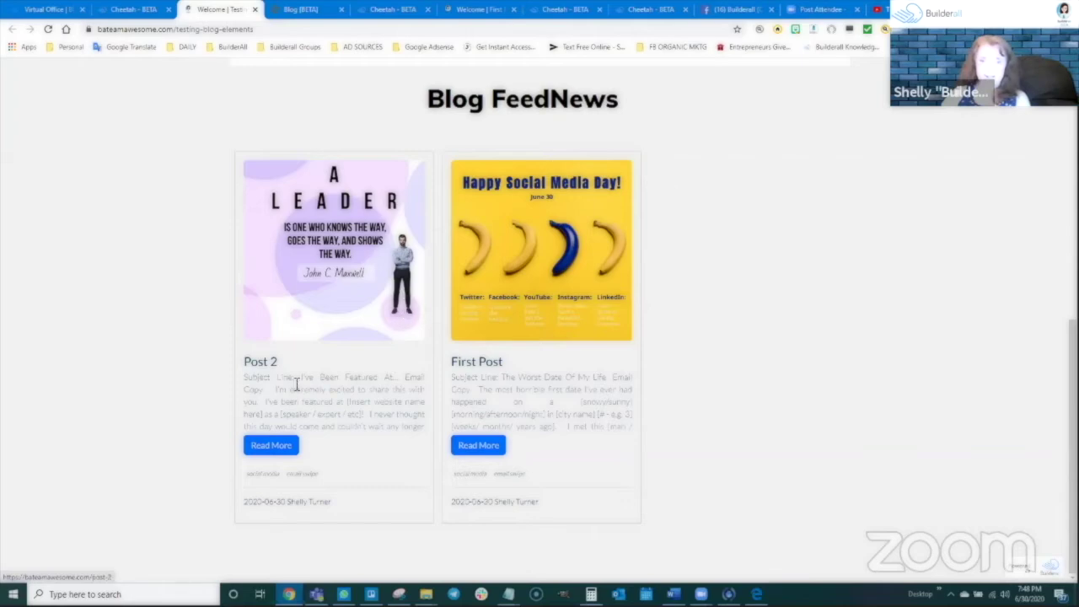
# Read the Post 2 article on the live site, go back, and return to the editor
pyautogui.click(280, 445)
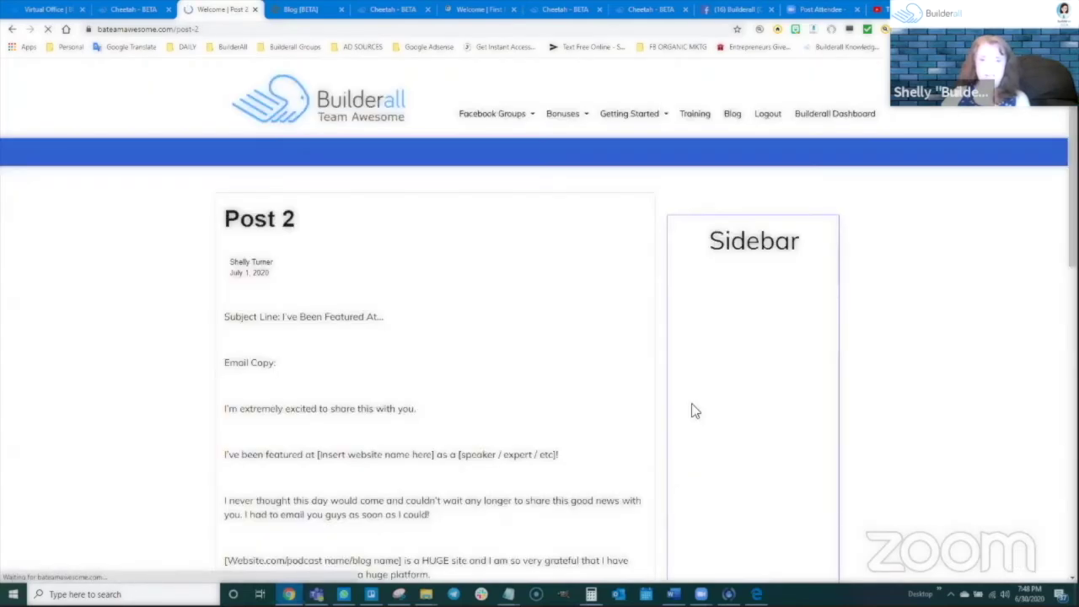
pyautogui.scroll(-5, 409, 484)
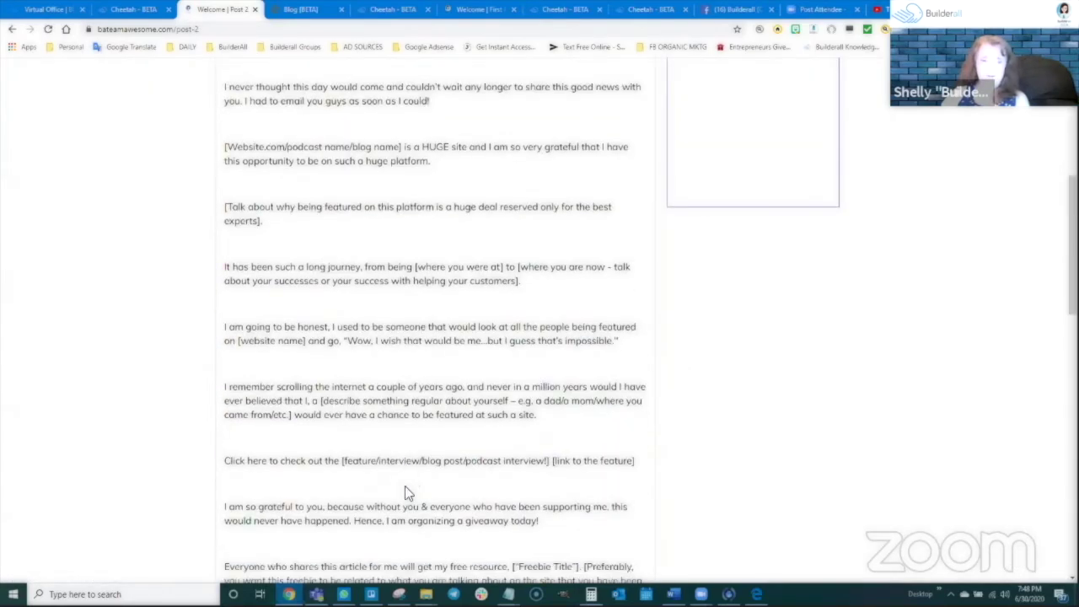
pyautogui.scroll(-2, 406, 493)
pyautogui.scroll(7, 416, 474)
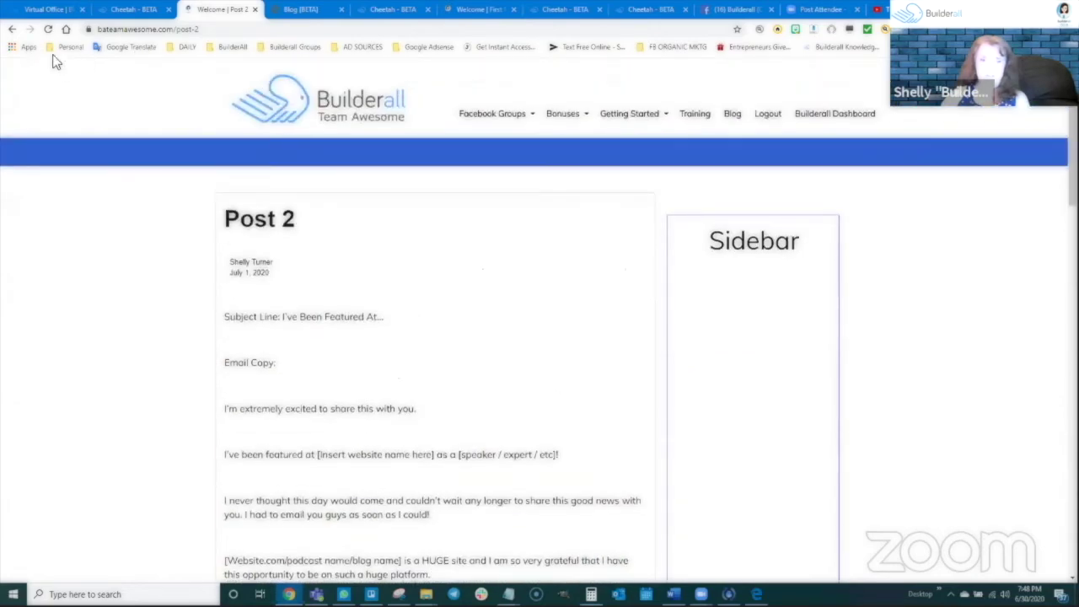
pyautogui.click(12, 29)
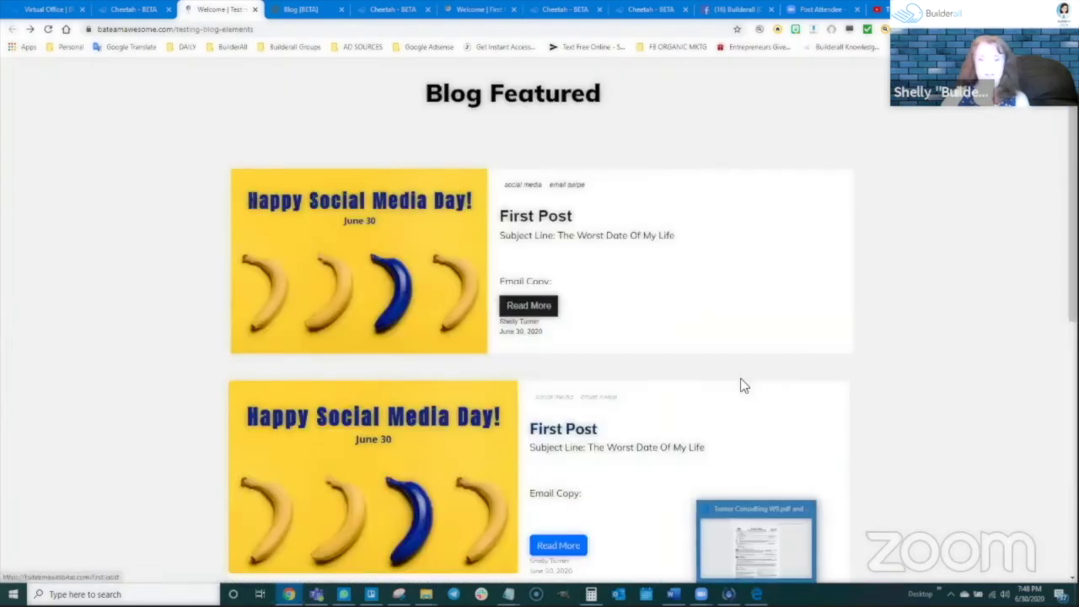
pyautogui.scroll(-6, 635, 529)
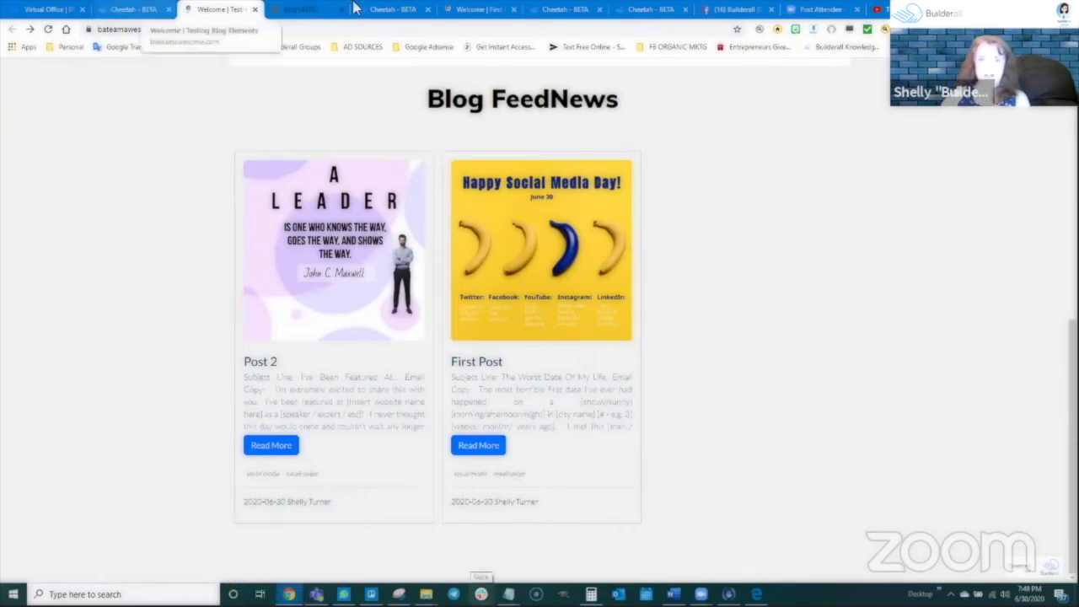
pyautogui.click(393, 9)
pyautogui.scroll(-2, 654, 371)
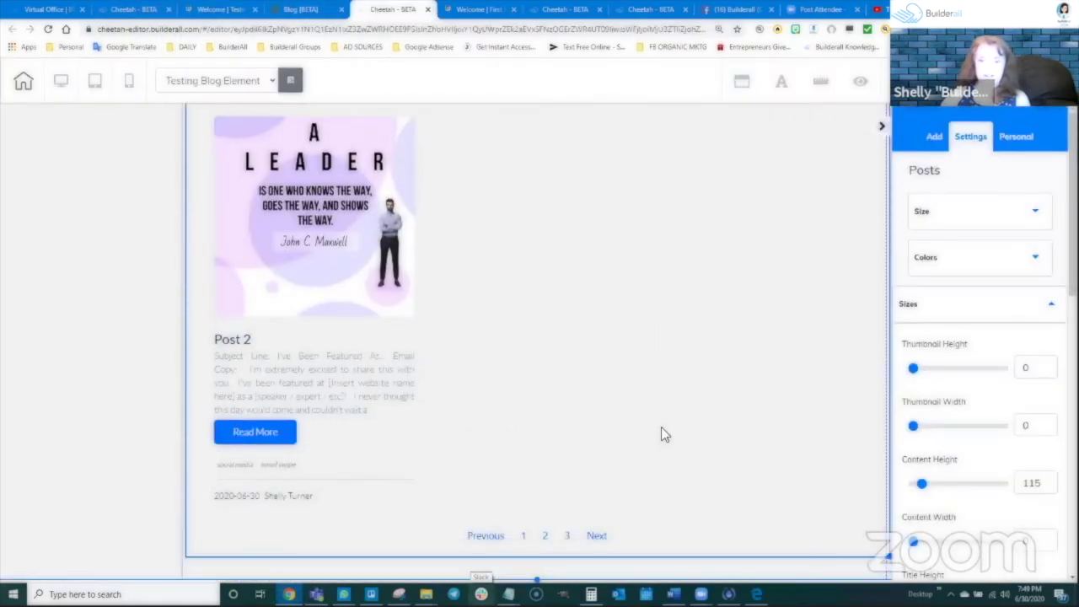
# Add a blank panel below the blog feed and delete its default text box
pyautogui.click(934, 136)
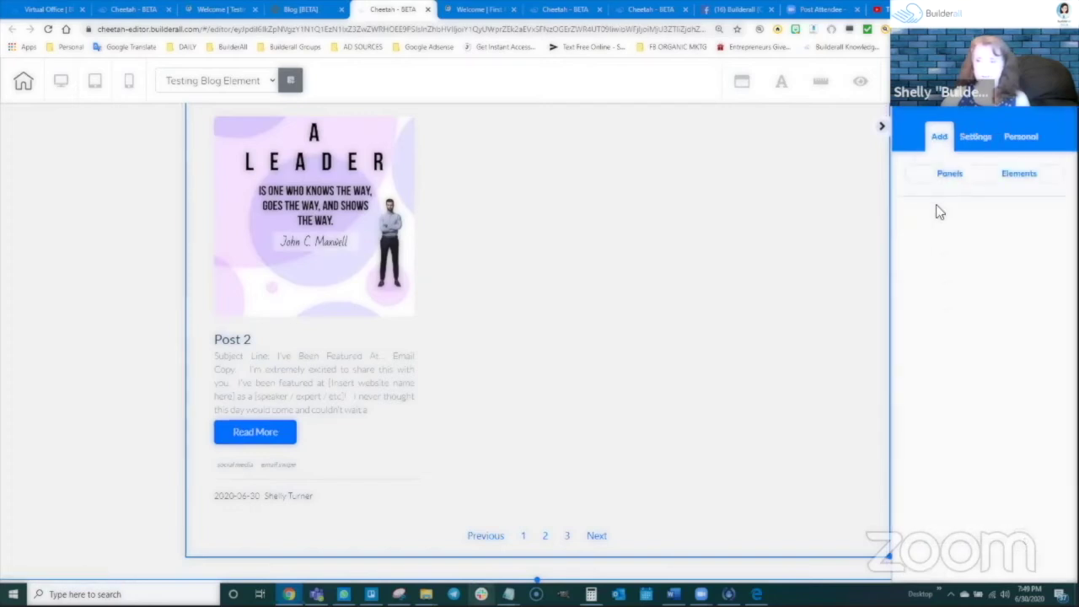
pyautogui.click(946, 174)
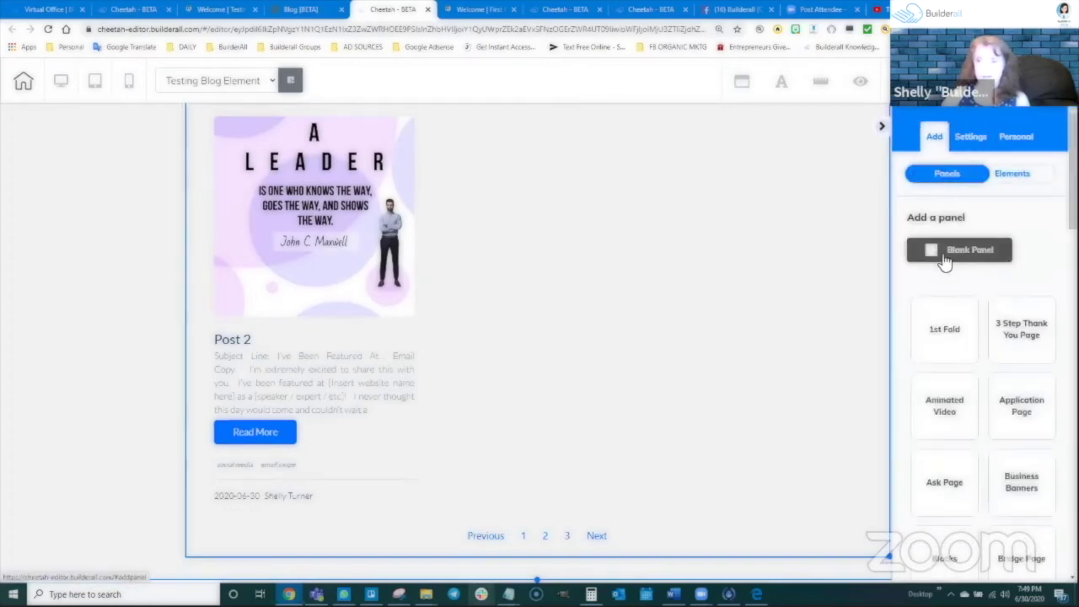
pyautogui.click(959, 249)
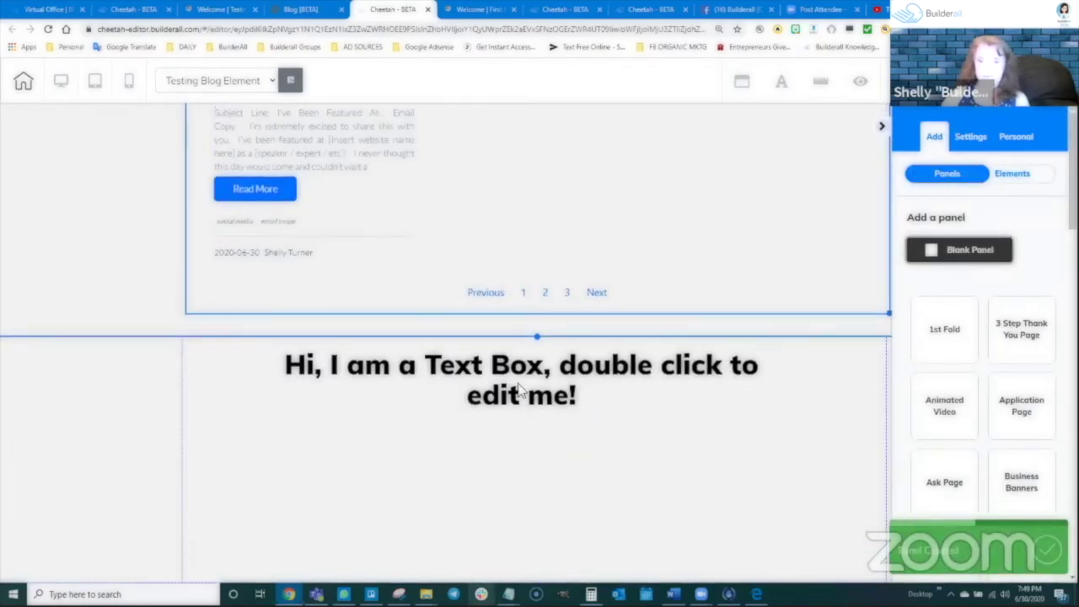
pyautogui.click(521, 388)
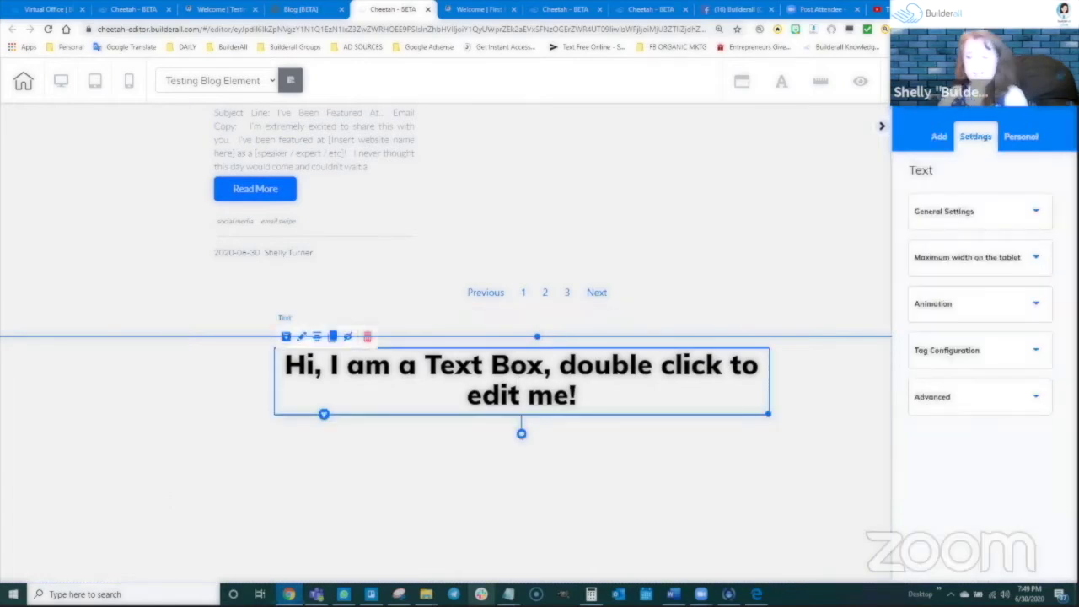
pyautogui.press('Delete')
# Delete the unwanted panel and drag a Blog FeedNews element below the posts
pyautogui.click(599, 339)
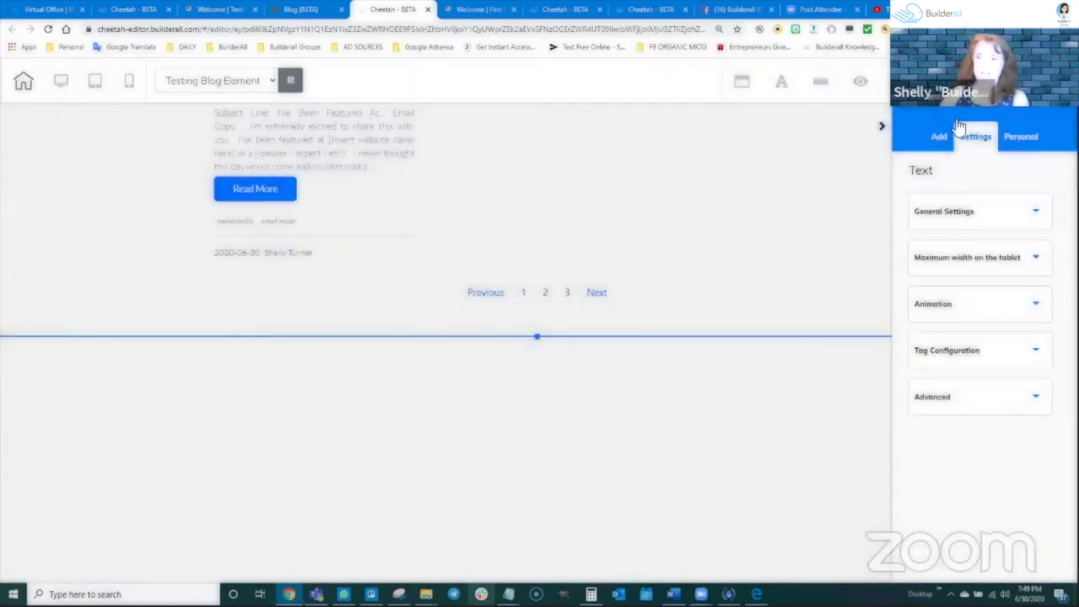
pyautogui.click(938, 138)
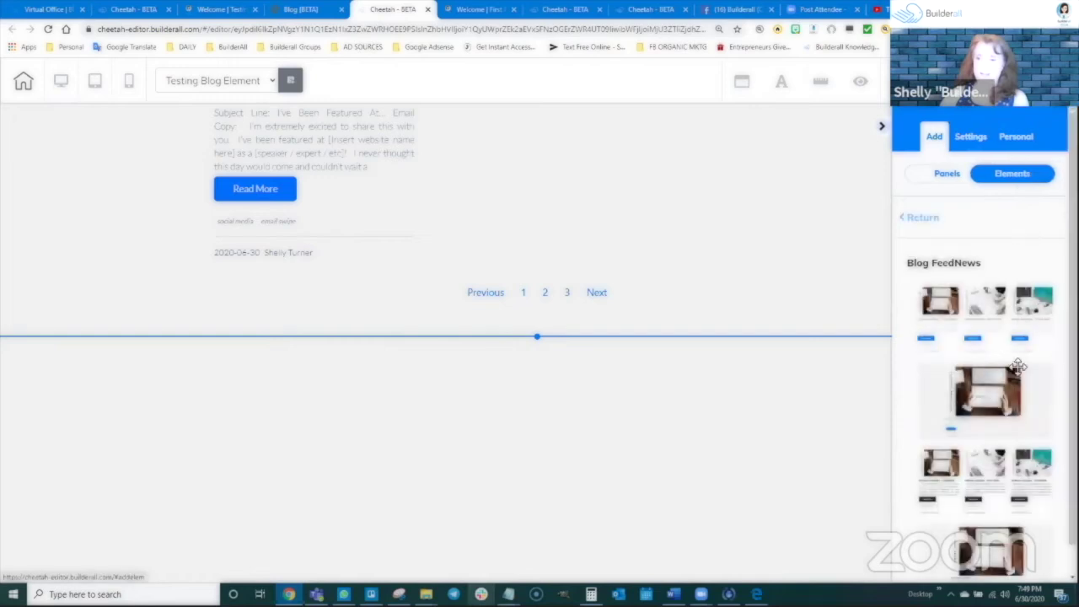
pyautogui.scroll(-1, 996, 364)
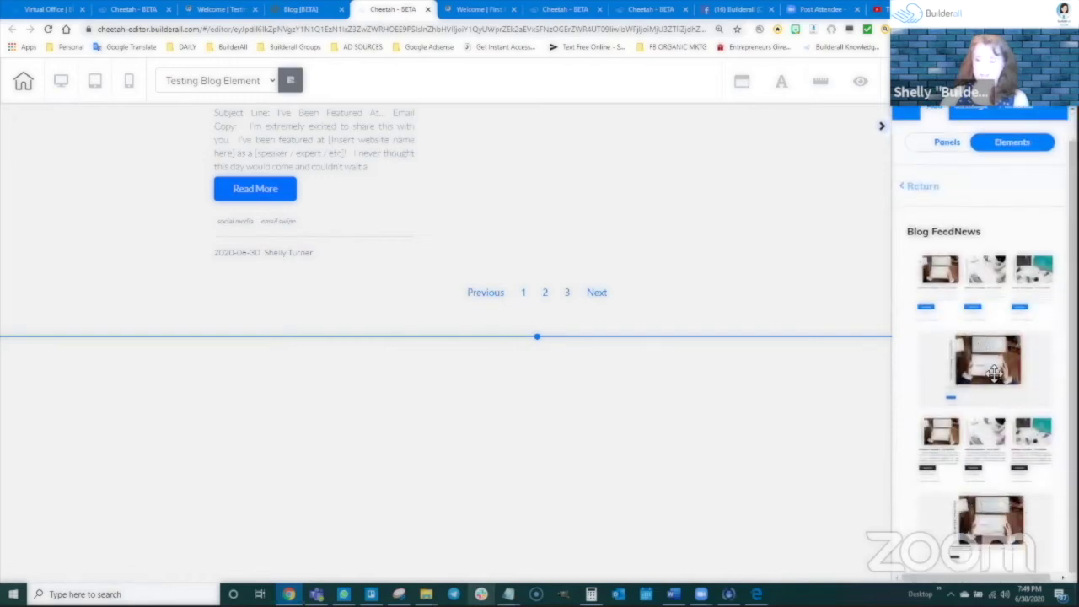
pyautogui.moveTo(994, 371); pyautogui.dragTo(478, 397)
# Drop the Blog FeedNews posts element onto the page below the existing posts
pyautogui.click(548, 414)
pyautogui.scroll(-5, 582, 419)
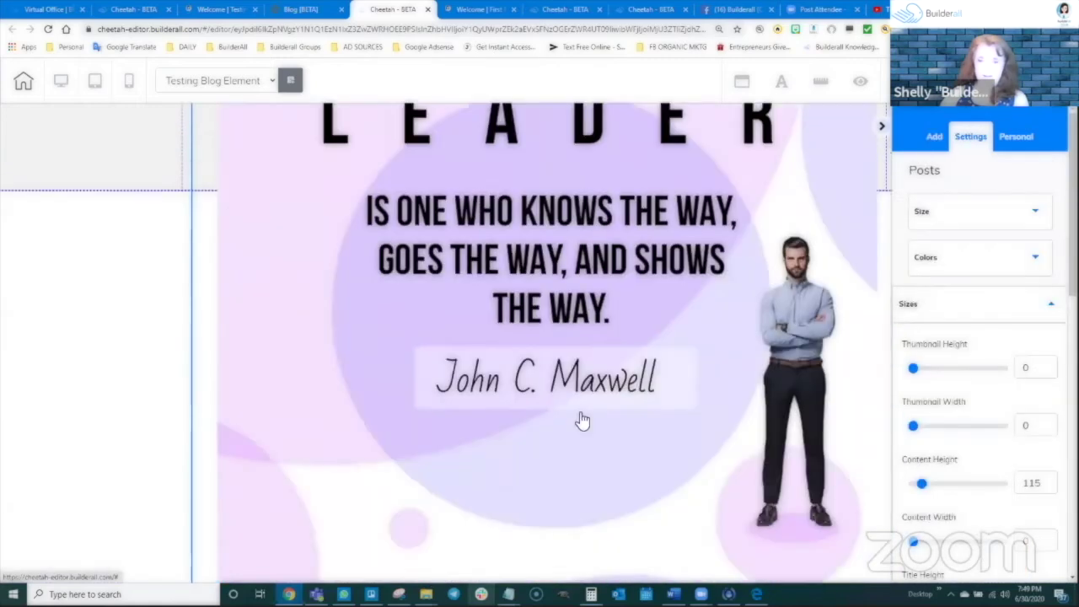
pyautogui.scroll(-3, 582, 420)
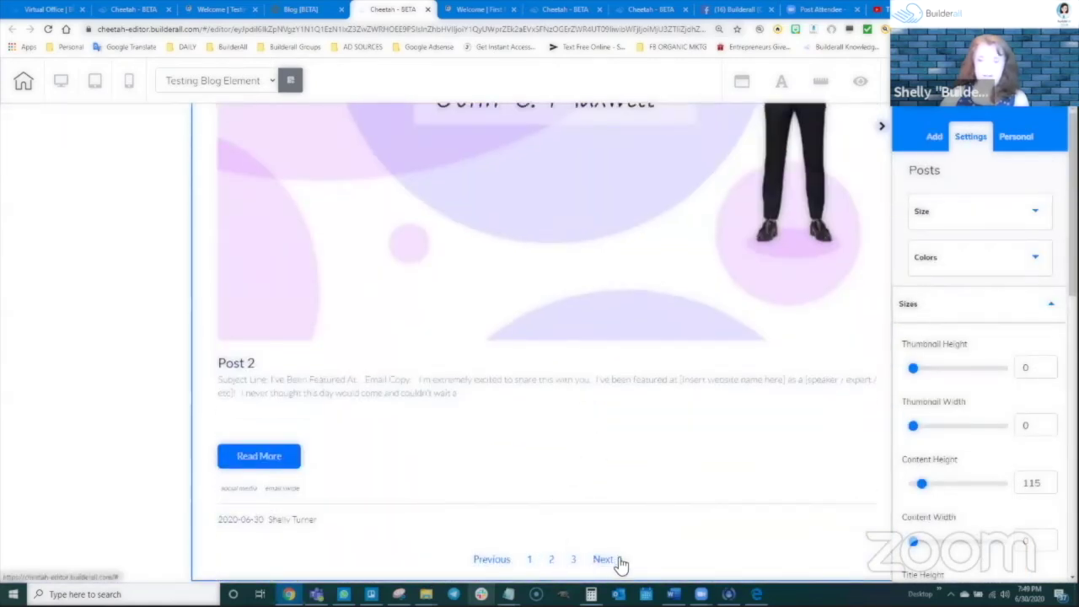
pyautogui.scroll(2, 585, 501)
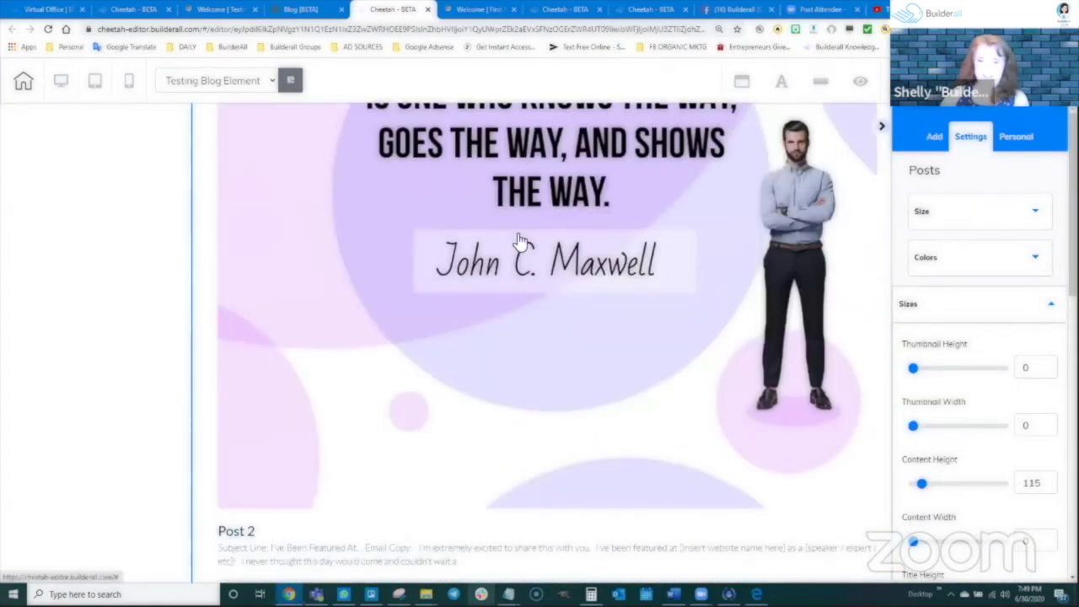
pyautogui.scroll(2, 209, 274)
pyautogui.scroll(3, 212, 258)
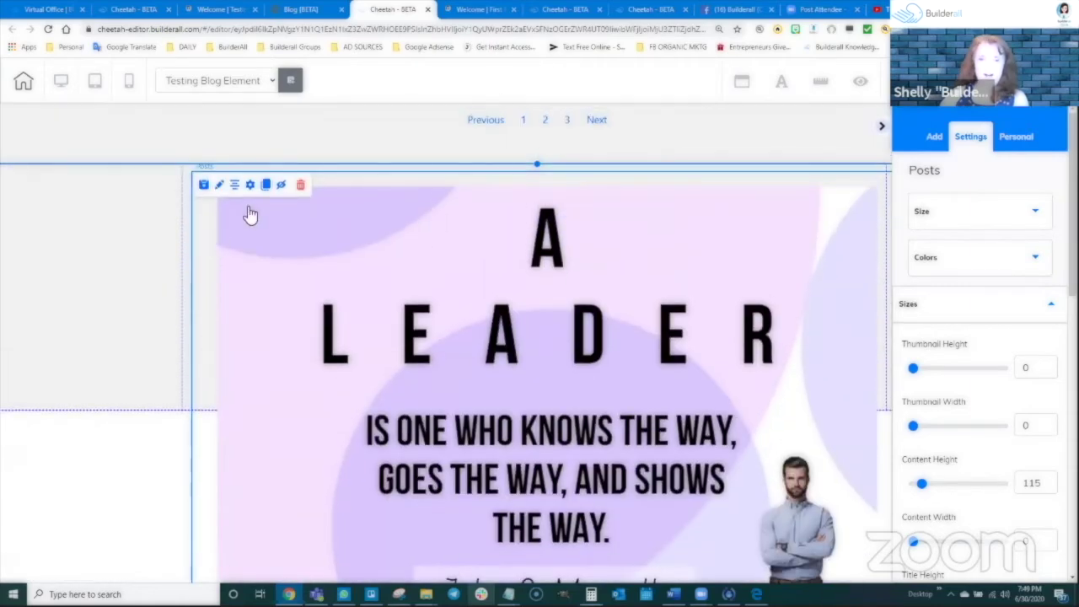
# Set the new posts element's Type to All and save its settings
pyautogui.doubleClick(444, 368)
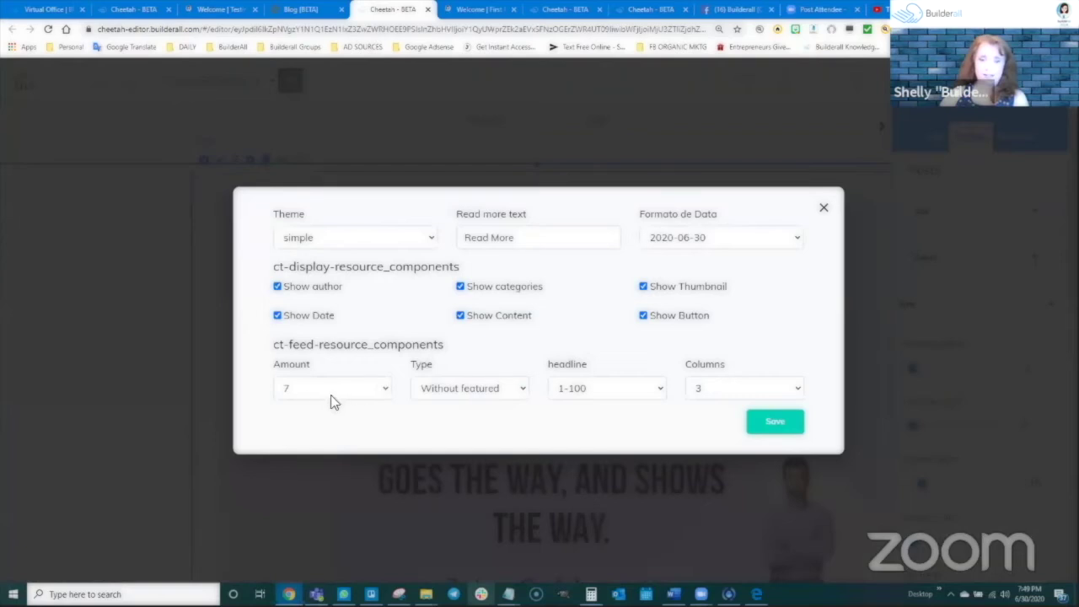
pyautogui.click(493, 386)
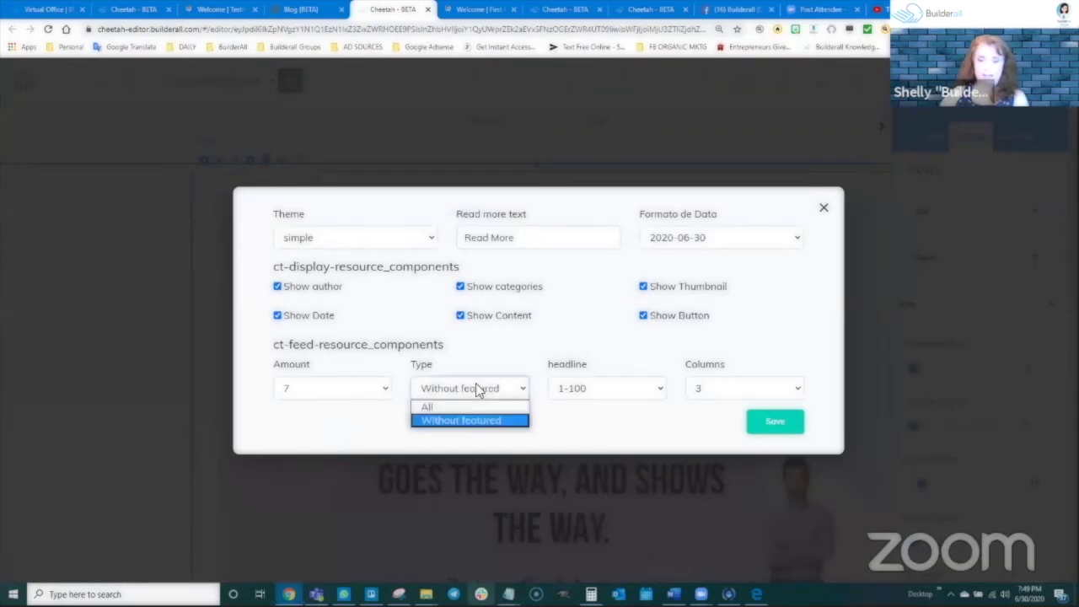
pyautogui.click(434, 405)
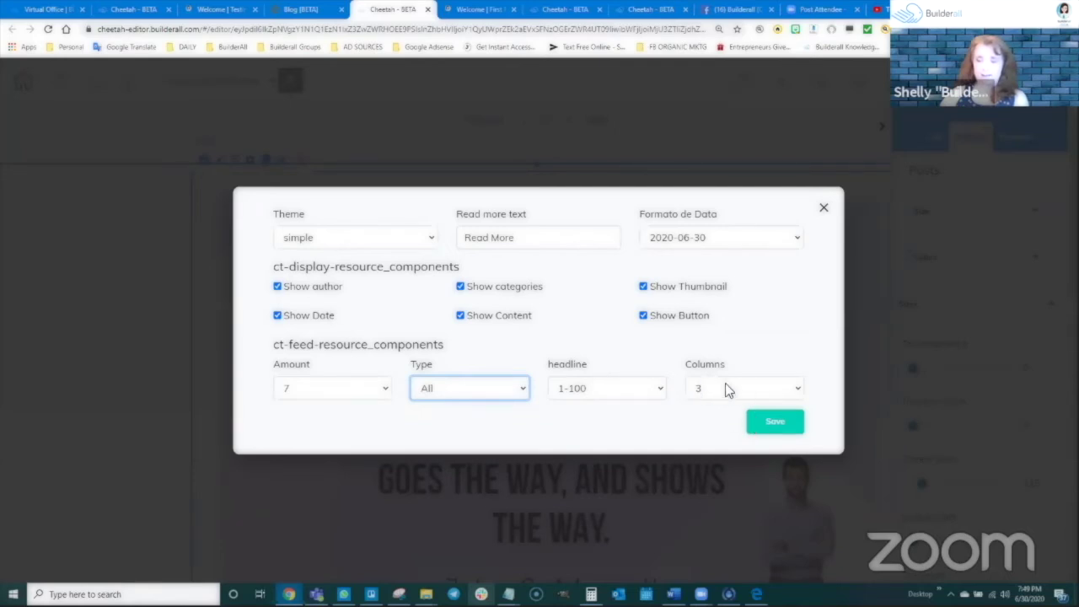
pyautogui.click(783, 424)
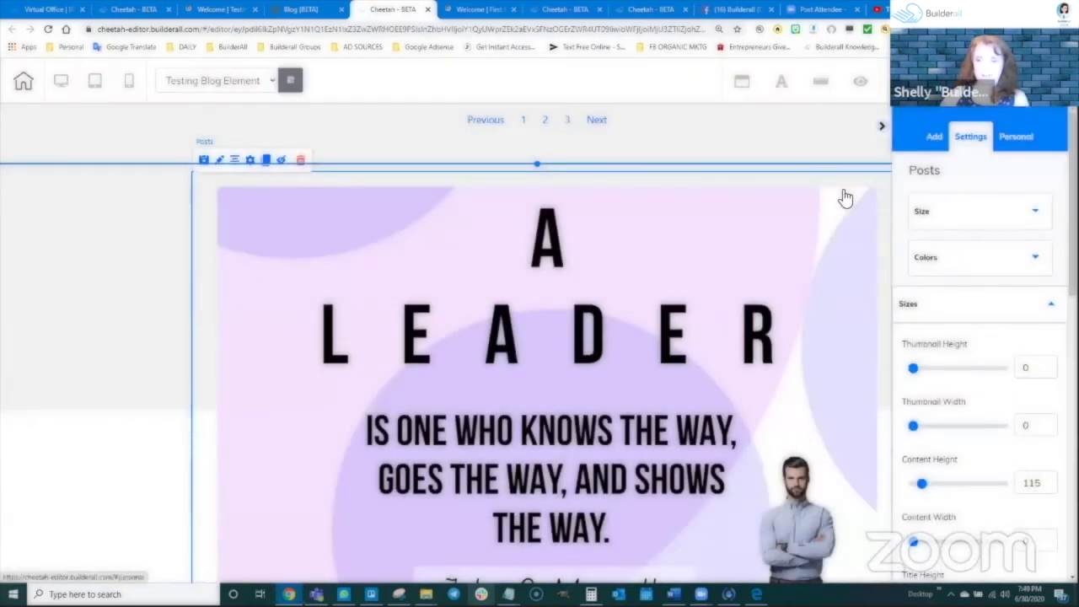
pyautogui.click(167, 349)
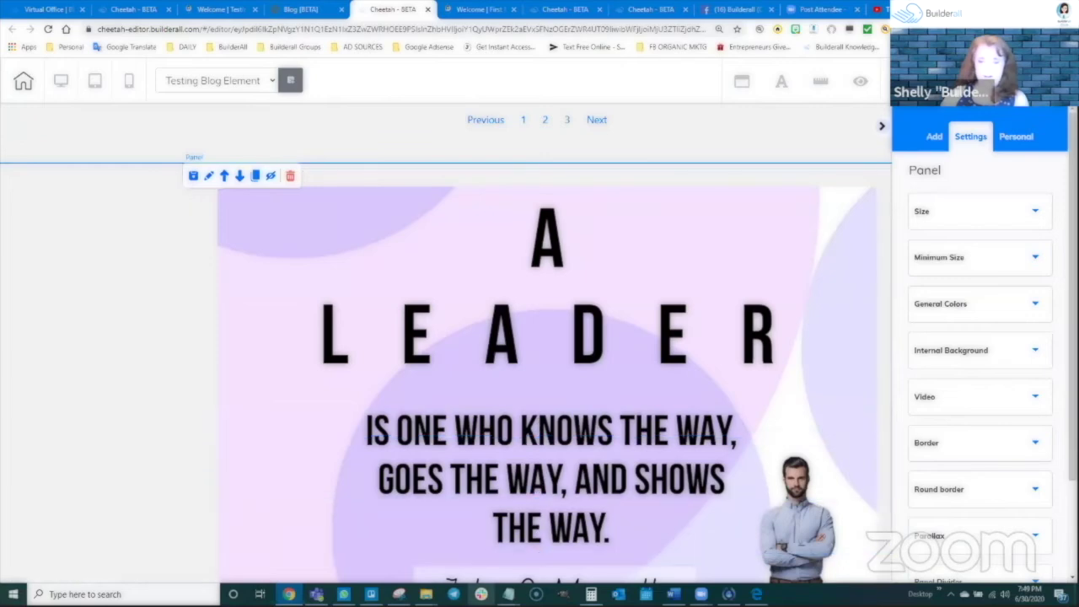
pyautogui.scroll(-5, 548, 508)
pyautogui.scroll(2, 559, 203)
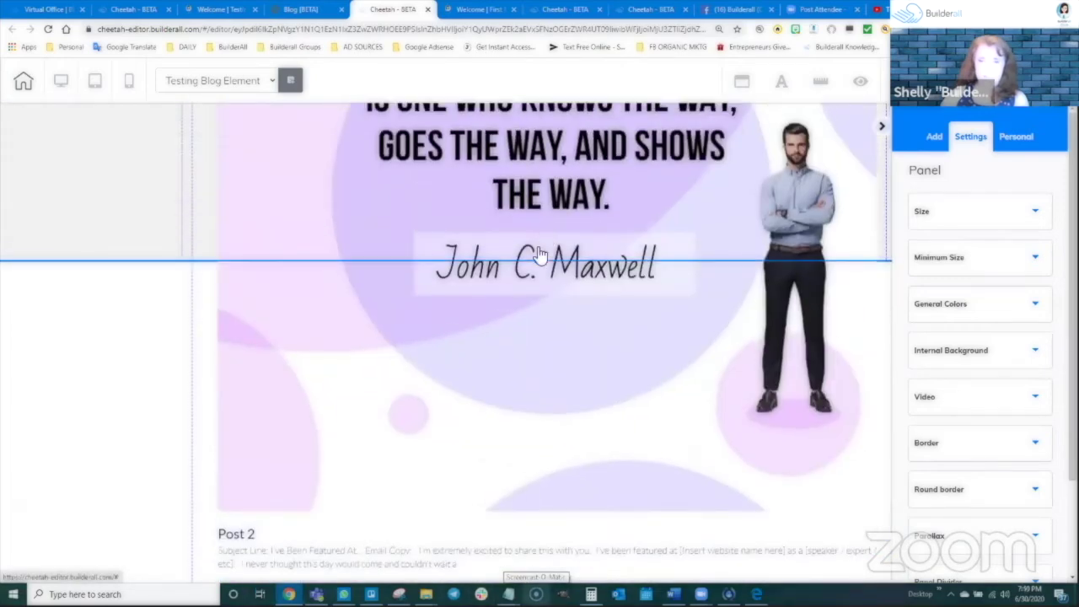
pyautogui.scroll(-2, 526, 412)
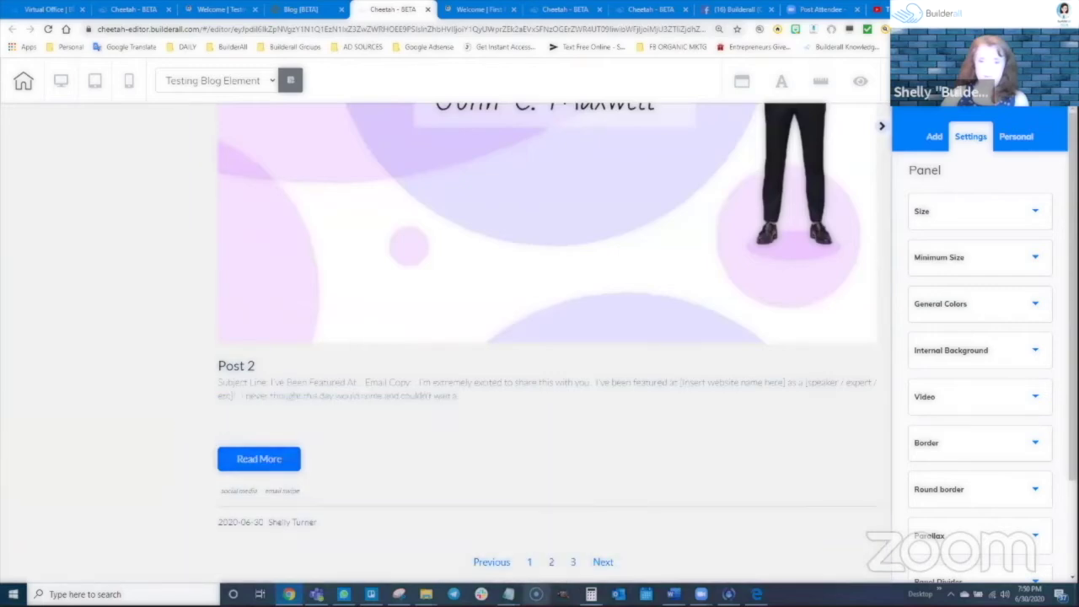
pyautogui.scroll(8, 846, 296)
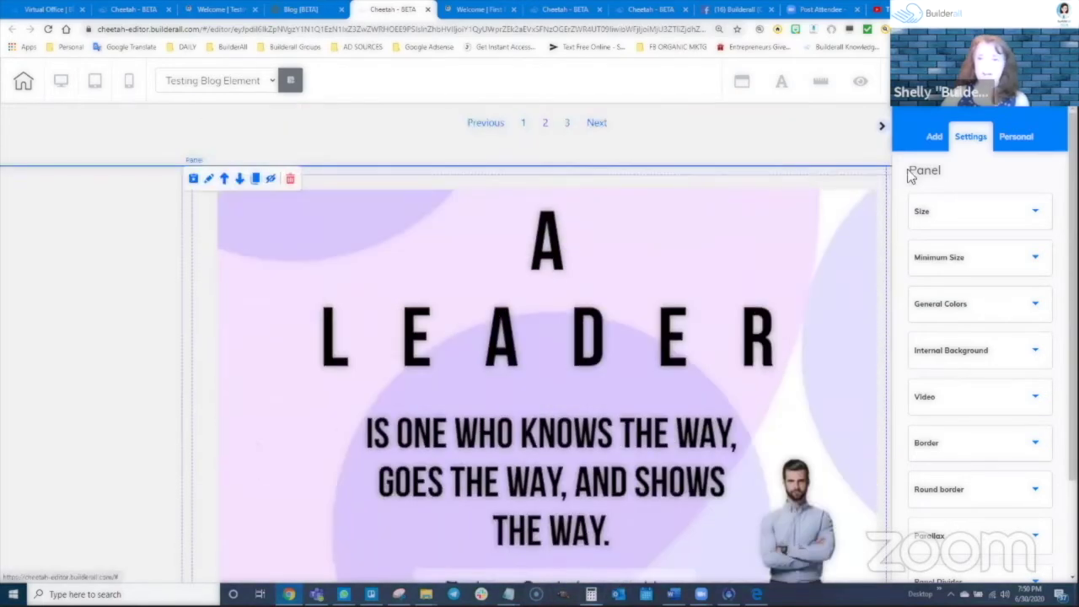
# Save and publish the site, then reload the live testing-blog-elements page
pyautogui.click(901, 81)
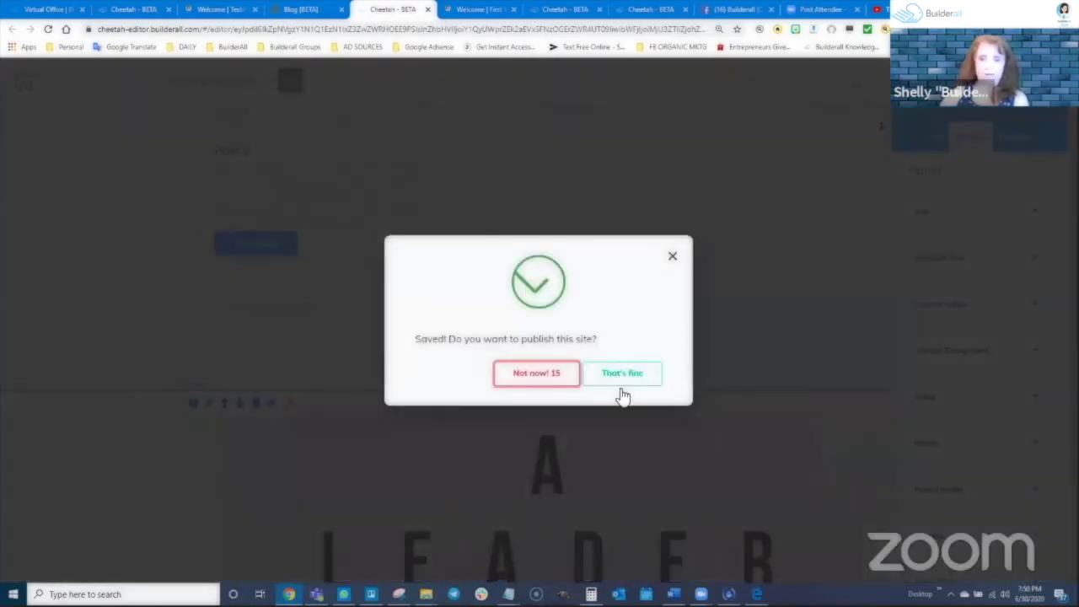
pyautogui.click(622, 377)
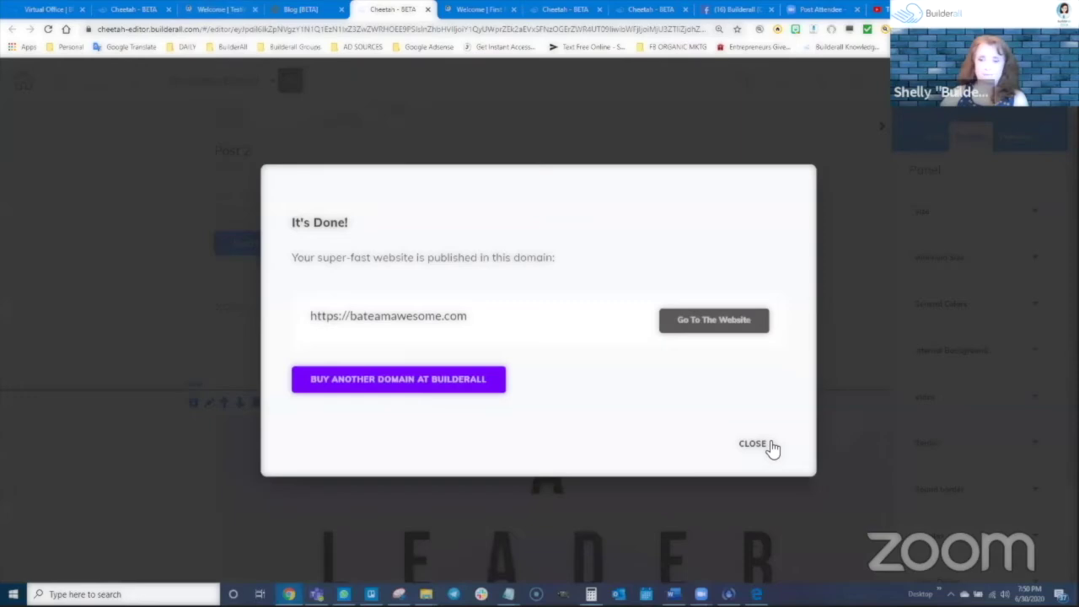
pyautogui.click(753, 444)
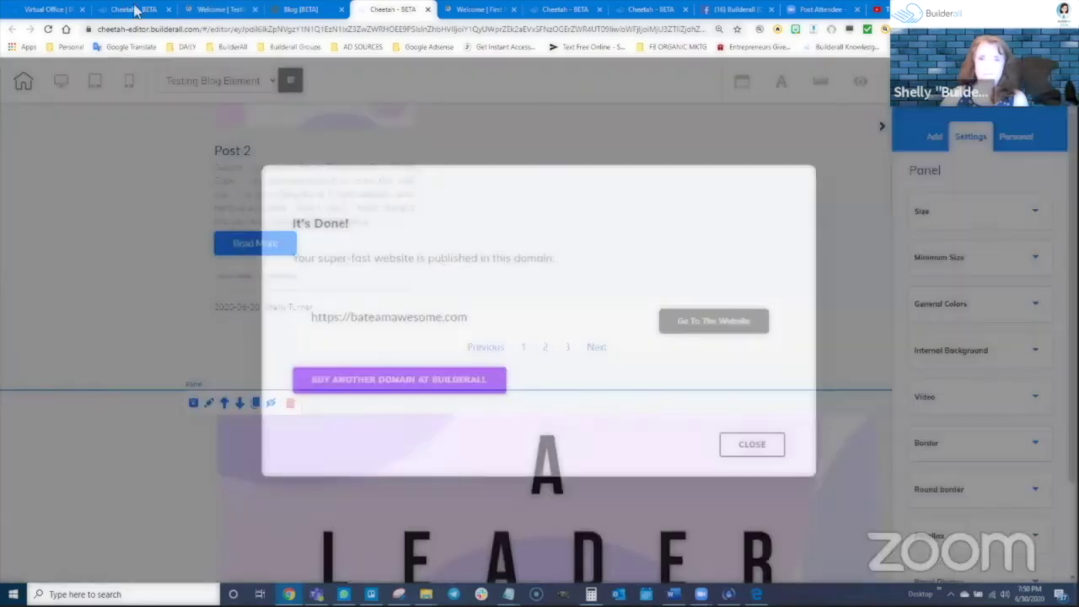
pyautogui.click(218, 10)
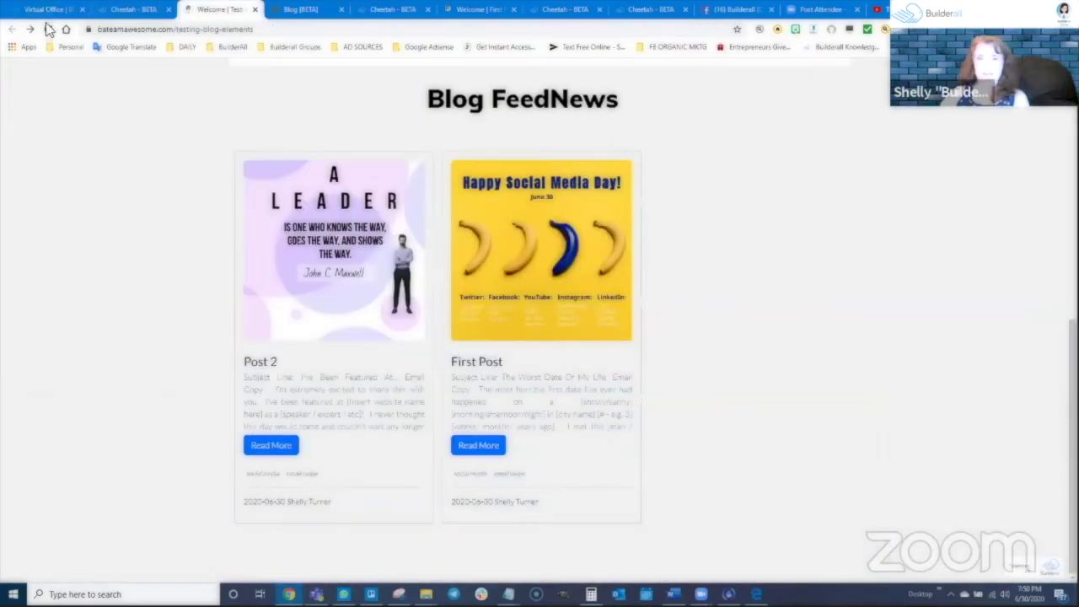
pyautogui.click(48, 28)
# Reload the live page repeatedly until the feed shows Post 2 followed by First Post
pyautogui.scroll(-3, 533, 393)
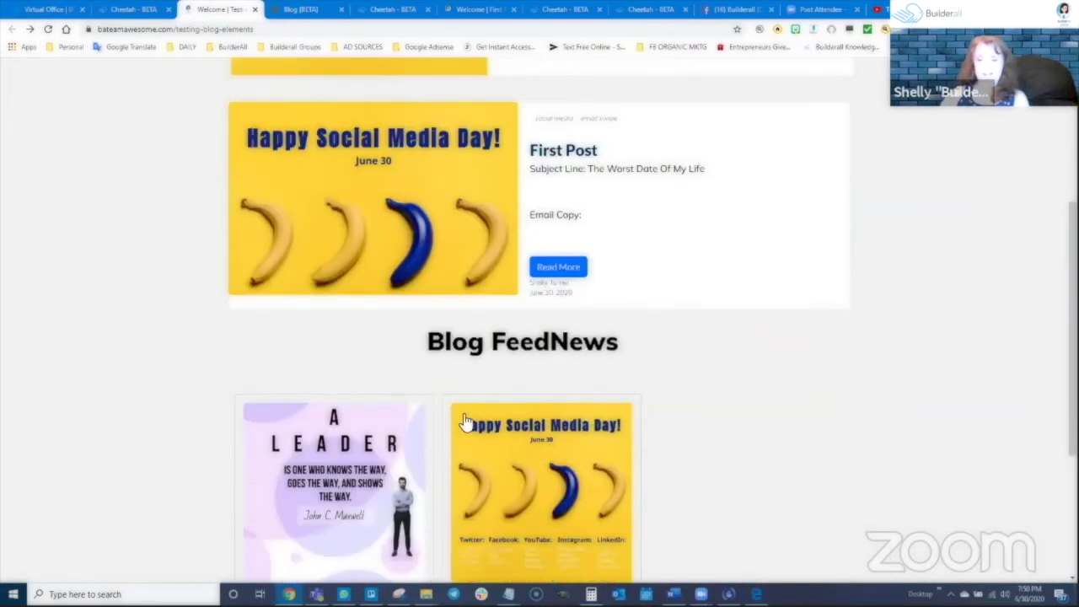
pyautogui.scroll(-1, 465, 422)
pyautogui.scroll(-1, 495, 366)
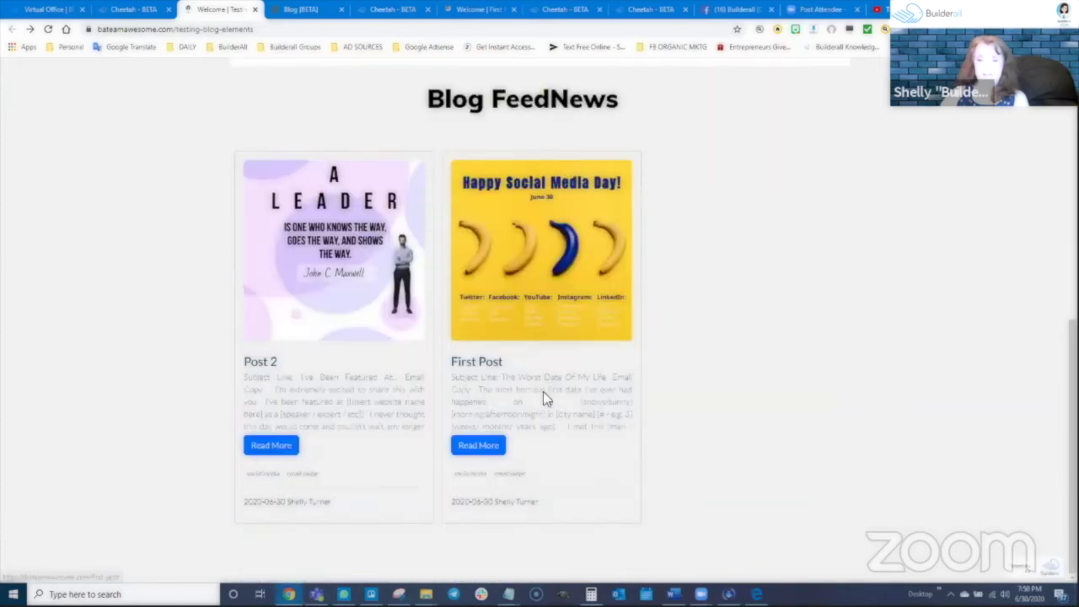
pyautogui.click(48, 29)
pyautogui.scroll(-8, 602, 391)
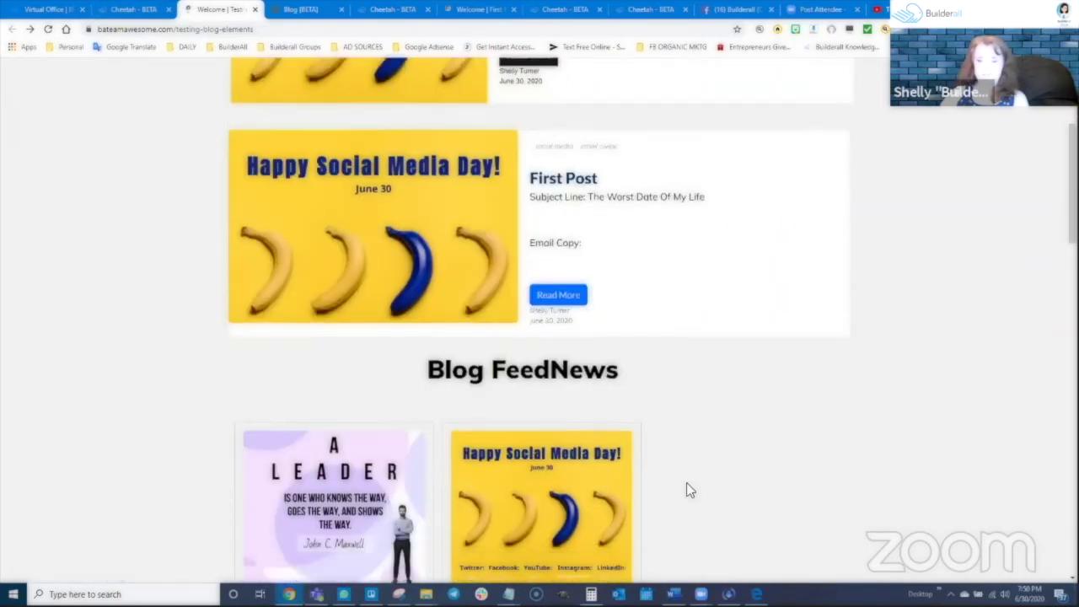
pyautogui.scroll(-9, 690, 486)
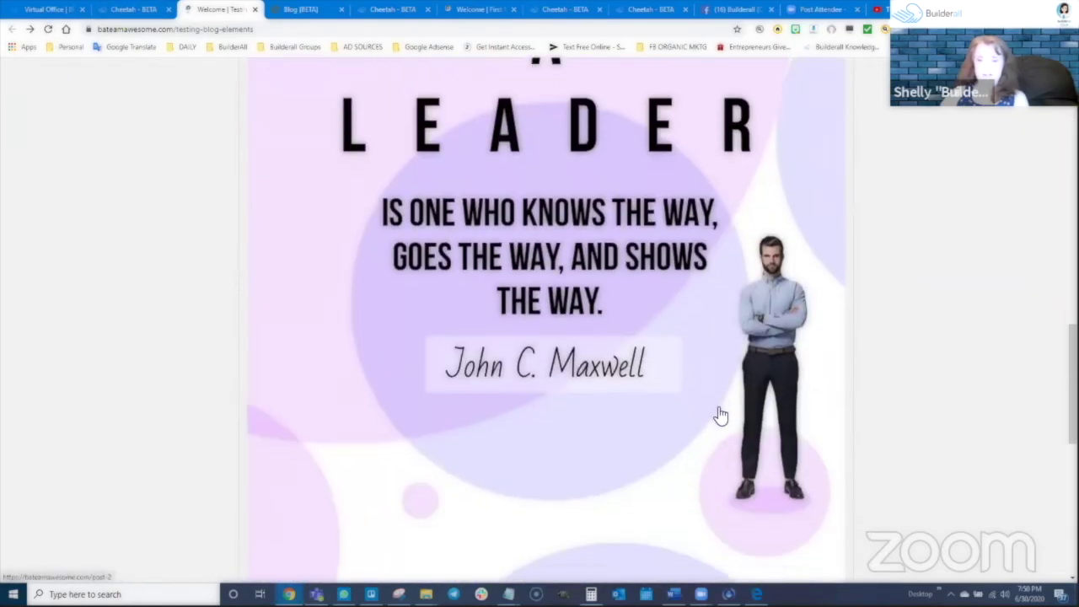
pyautogui.scroll(-4, 717, 416)
pyautogui.scroll(5, 666, 413)
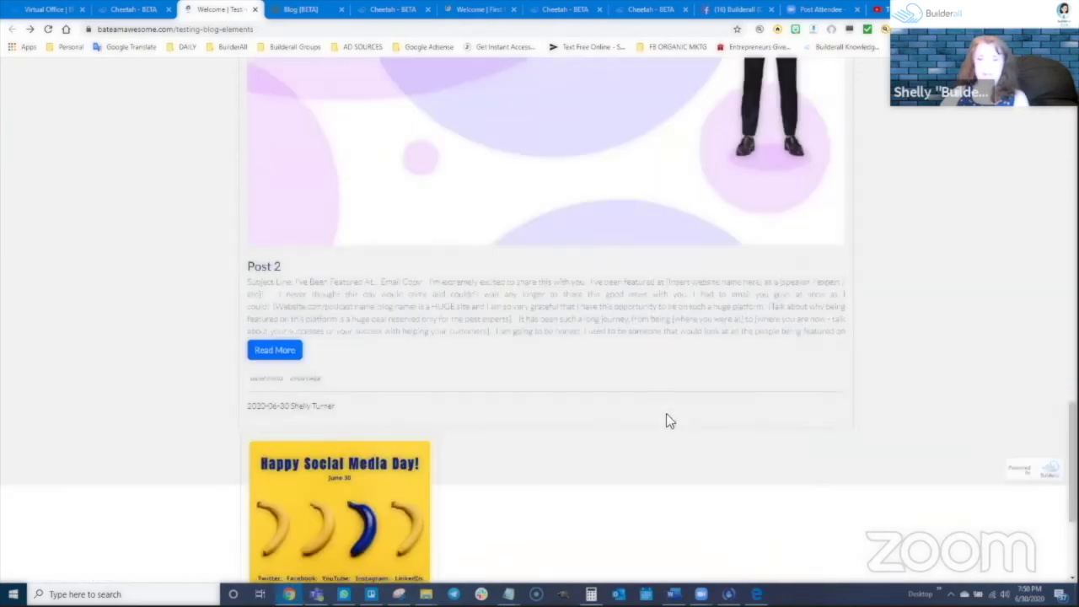
pyautogui.scroll(-4, 454, 329)
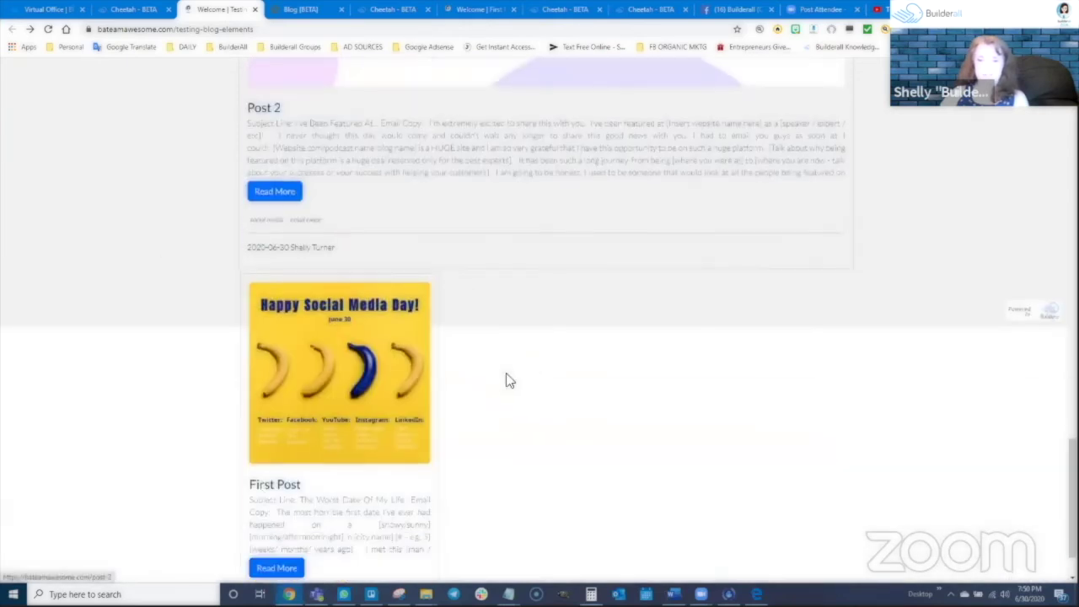
pyautogui.scroll(5, 541, 275)
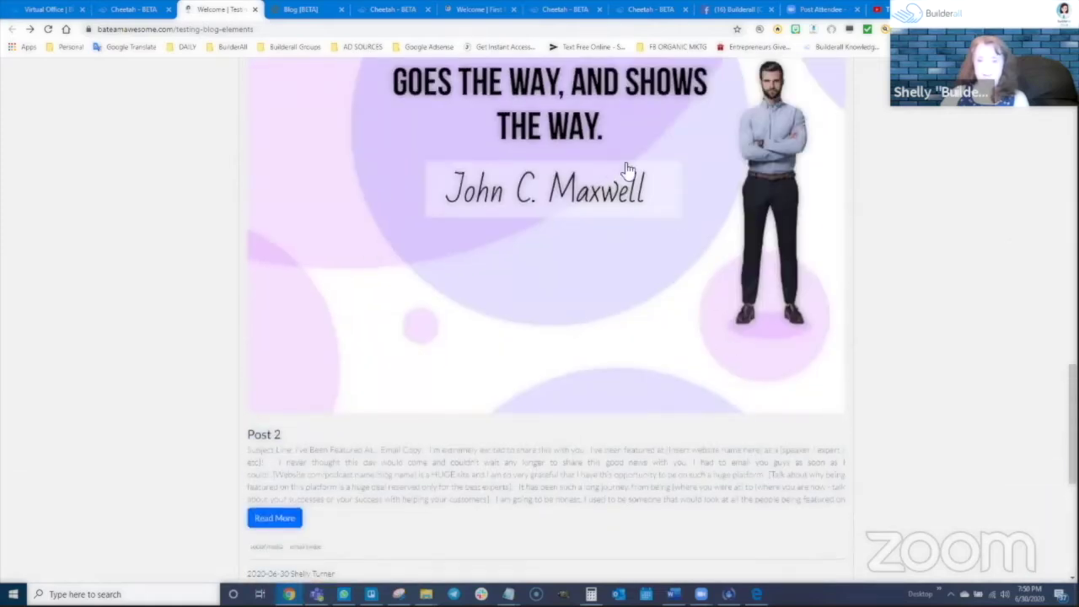
pyautogui.scroll(-5, 459, 270)
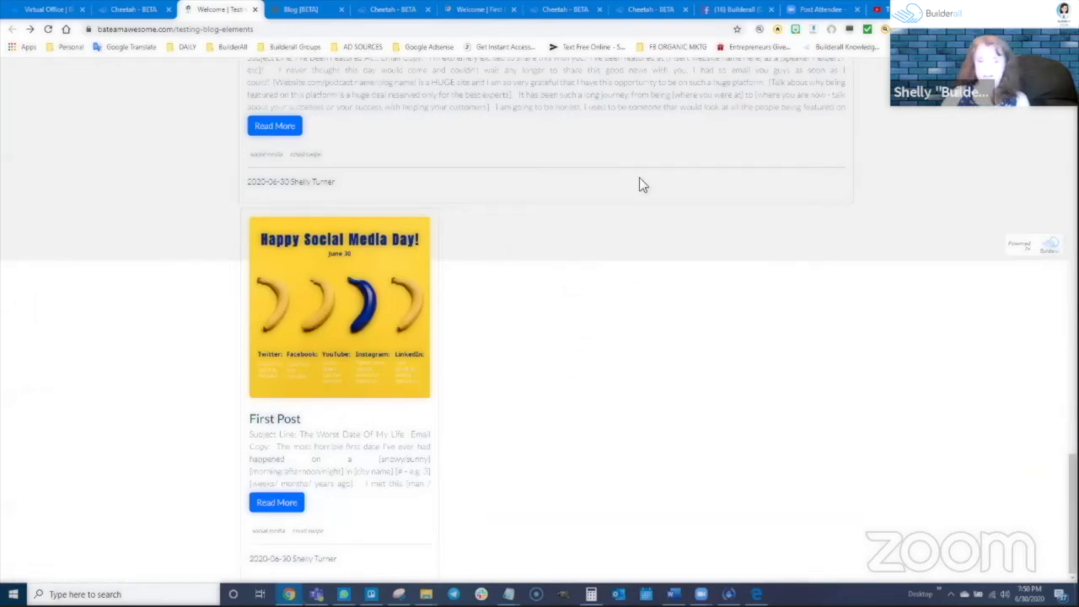
pyautogui.scroll(2, 582, 363)
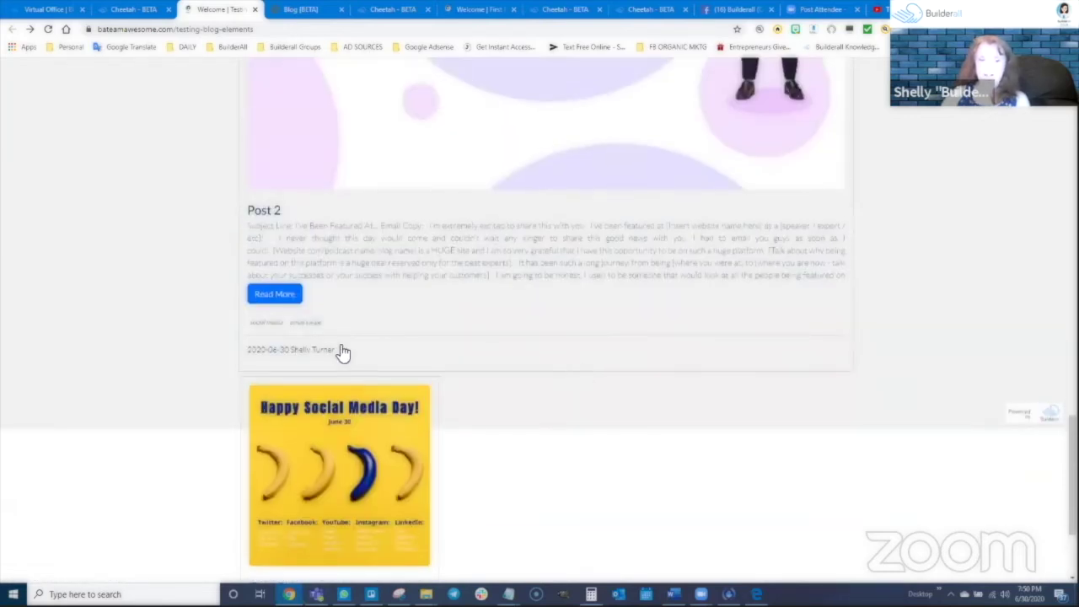
pyautogui.scroll(7, 472, 459)
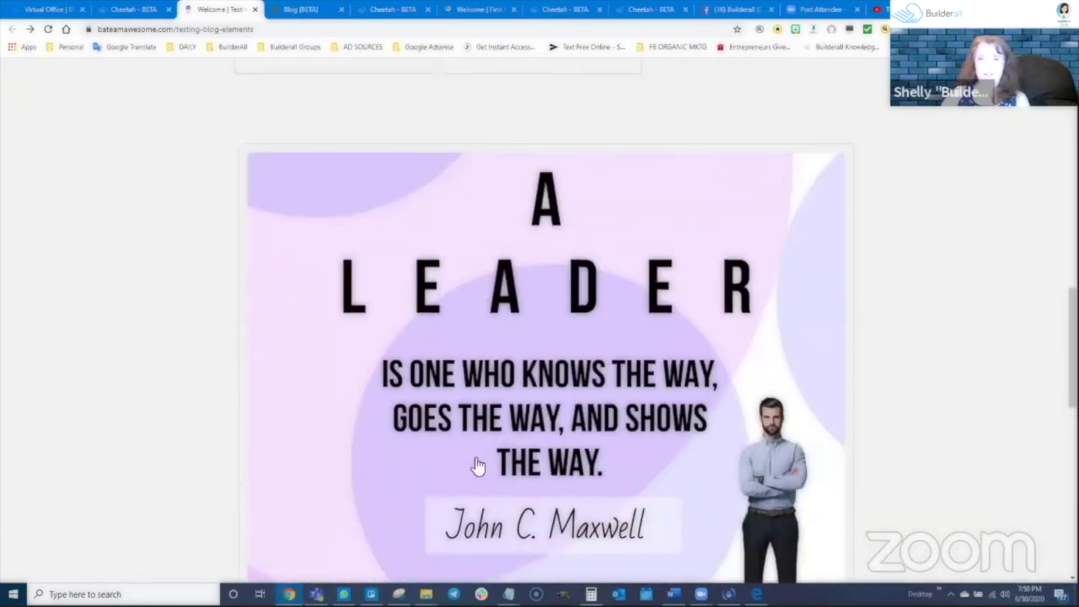
pyautogui.scroll(-10, 517, 475)
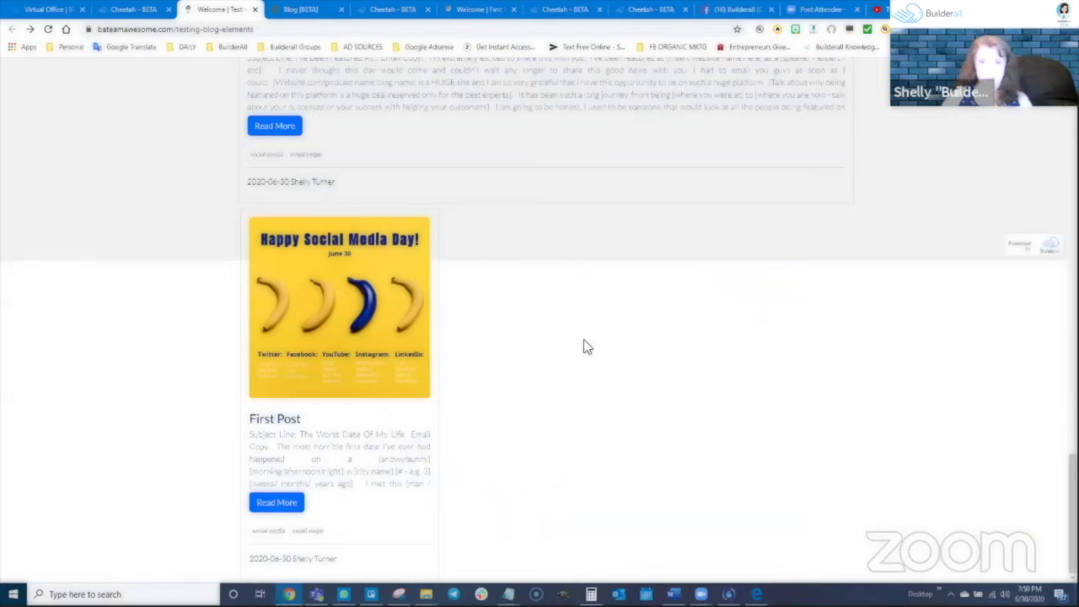
pyautogui.click(48, 30)
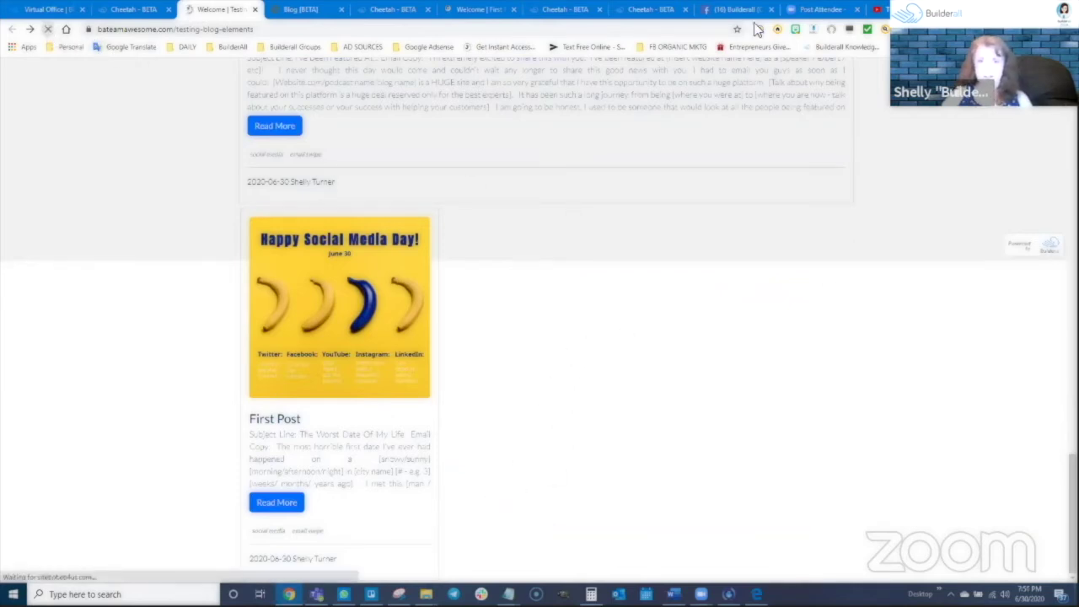
pyautogui.scroll(-10, 693, 479)
pyautogui.scroll(-5, 708, 474)
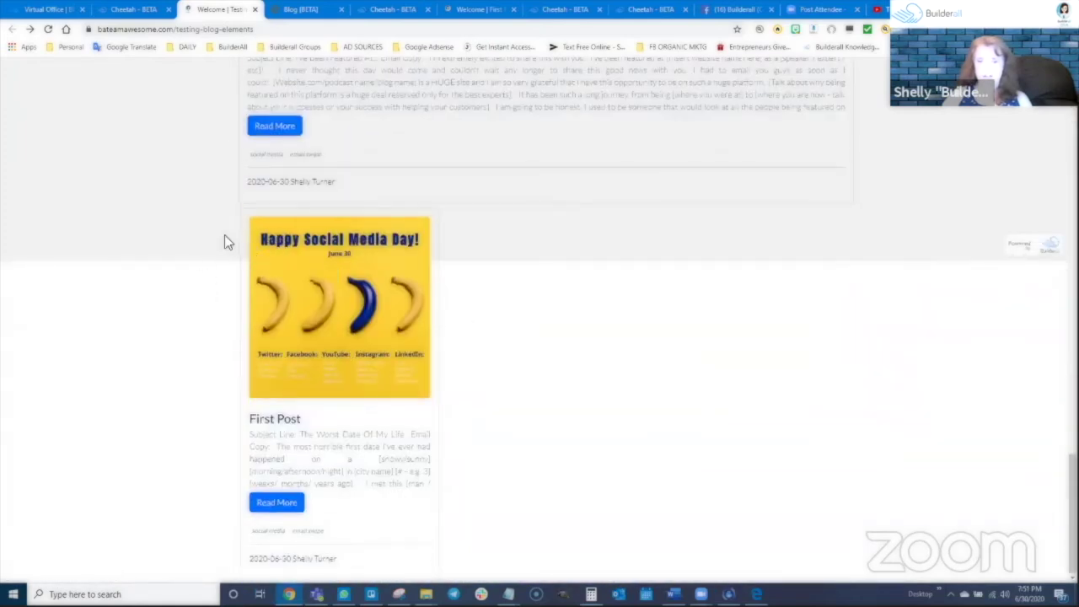
# Back in the editor, select the new posts element and open its detailed Sizes settings
pyautogui.click(392, 9)
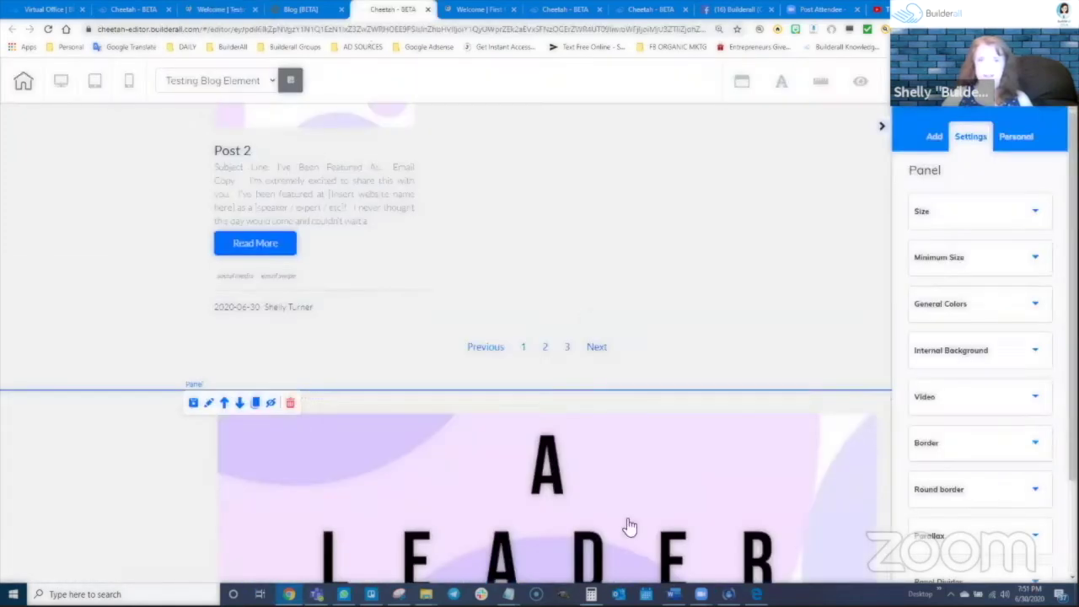
pyautogui.scroll(3, 668, 464)
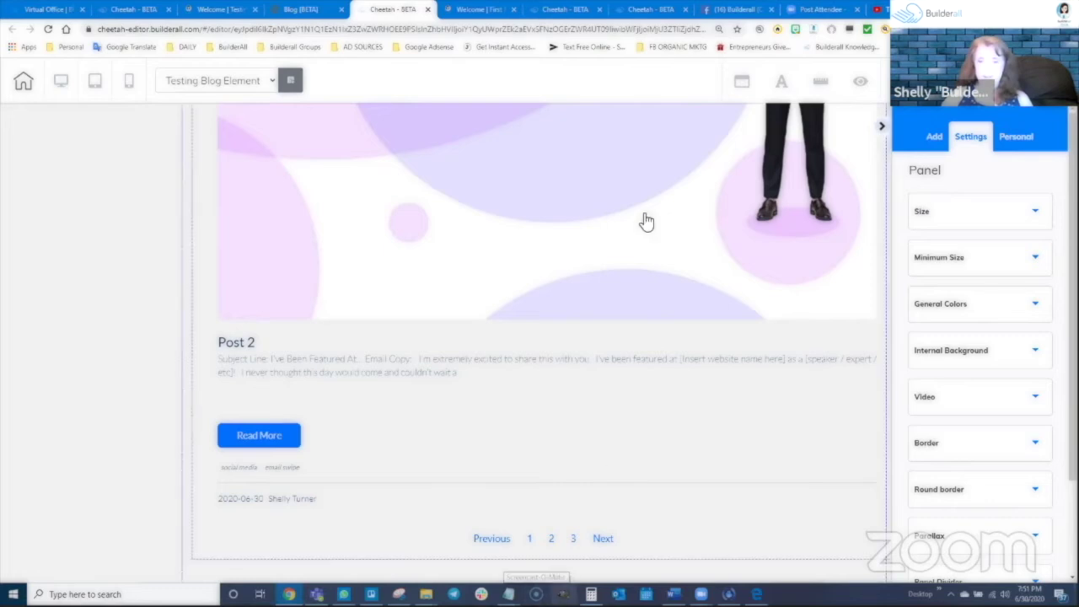
pyautogui.scroll(5, 643, 222)
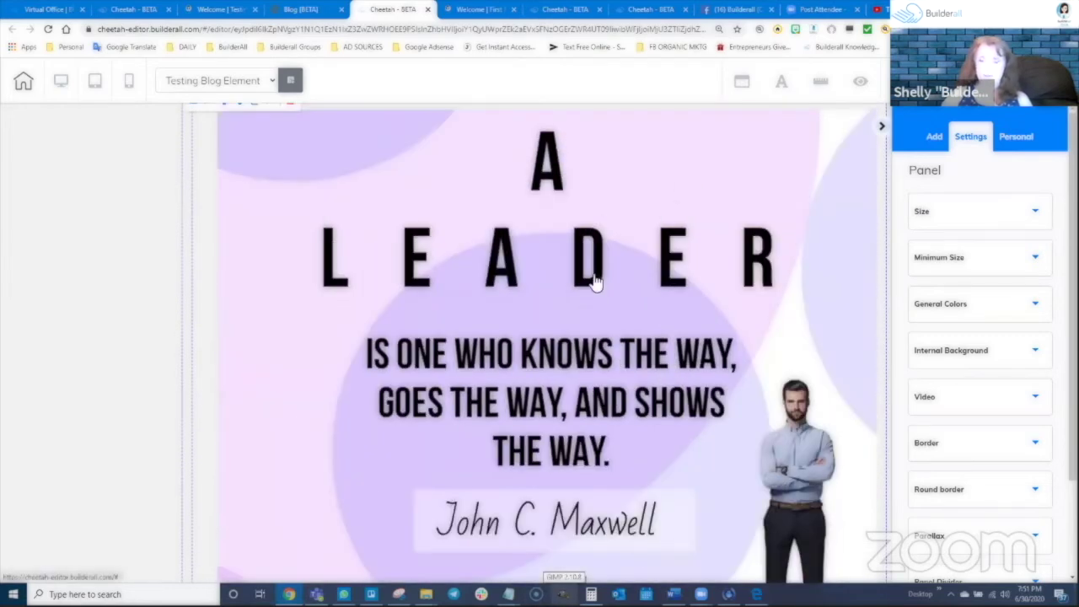
pyautogui.click(664, 396)
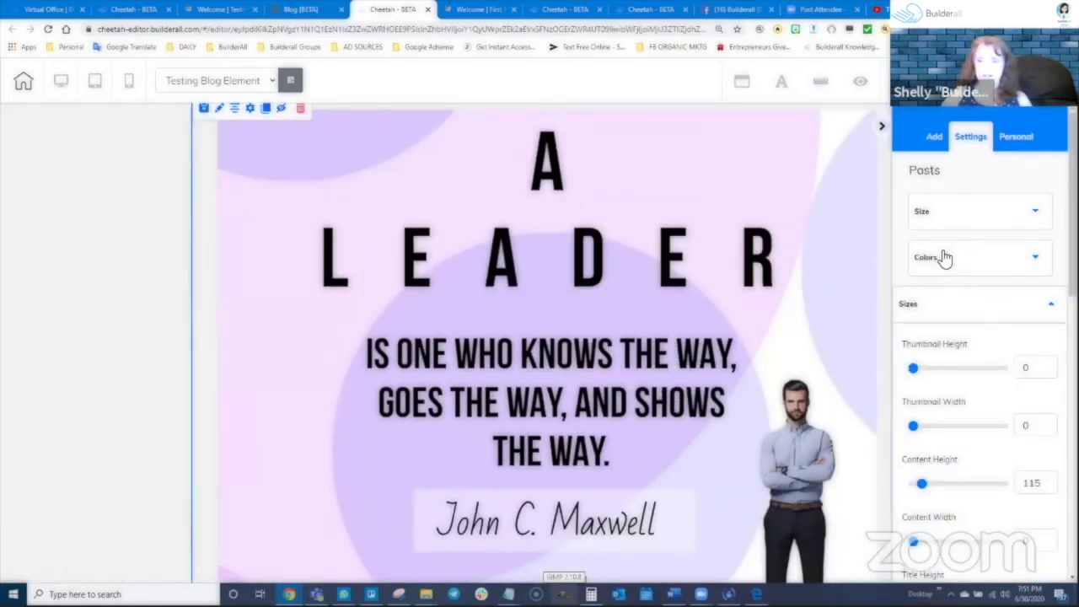
pyautogui.scroll(3, 497, 342)
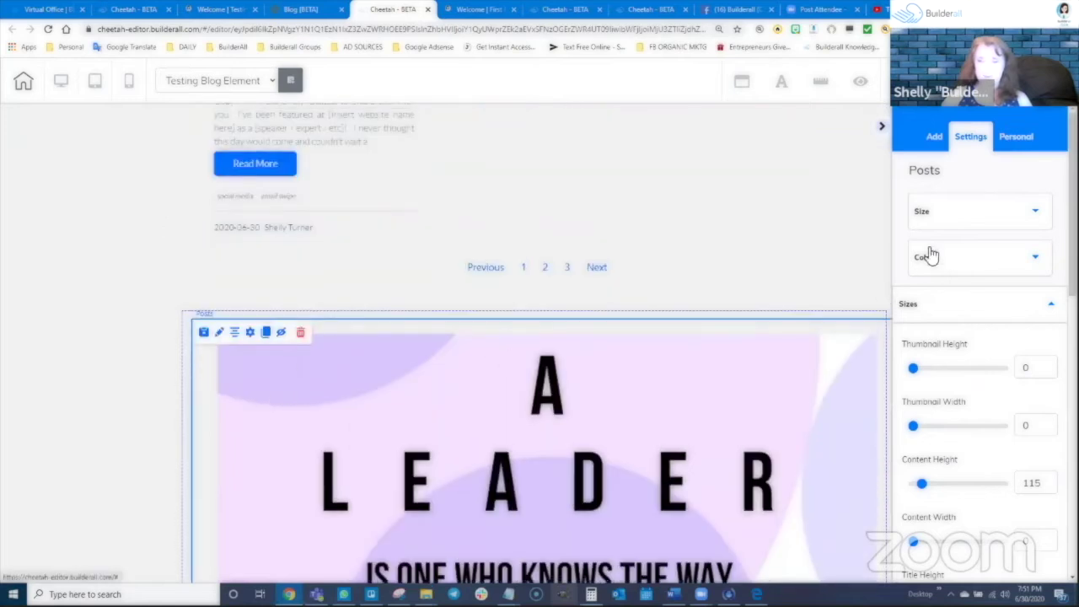
pyautogui.click(967, 217)
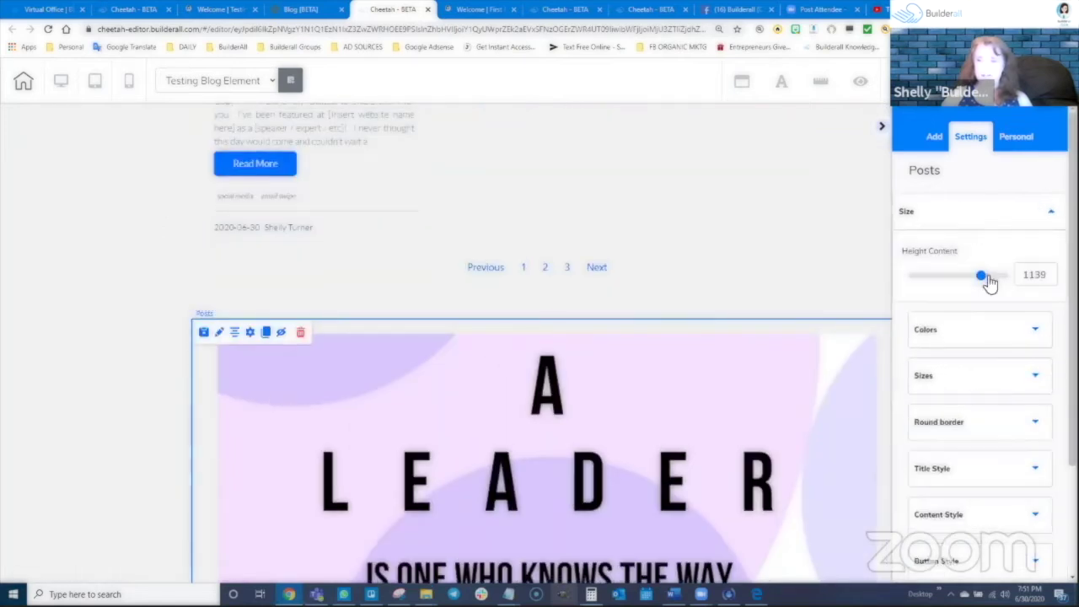
pyautogui.click(959, 378)
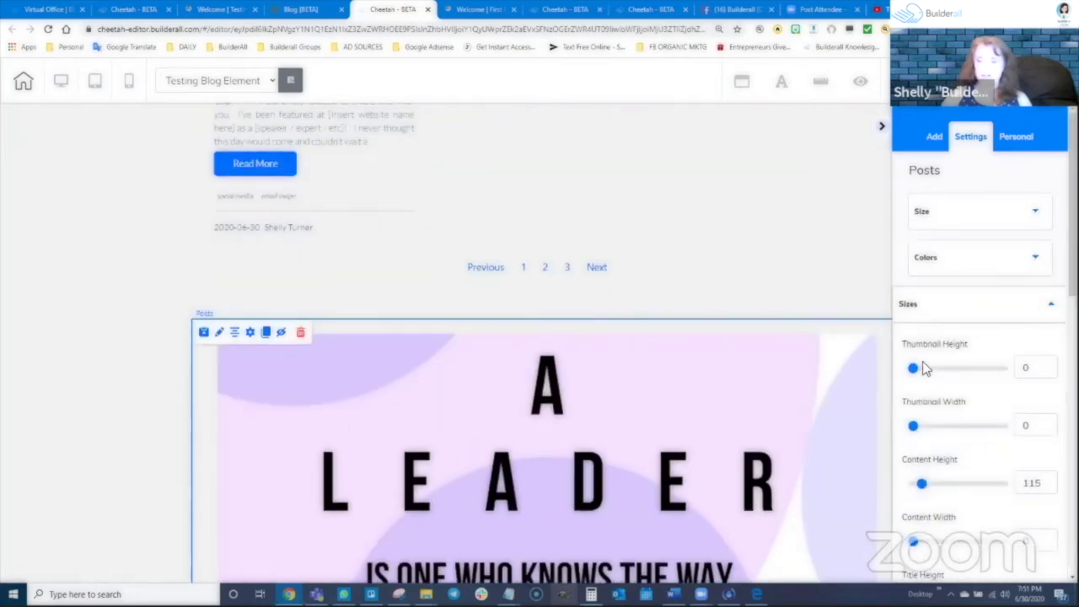
pyautogui.scroll(-3, 924, 376)
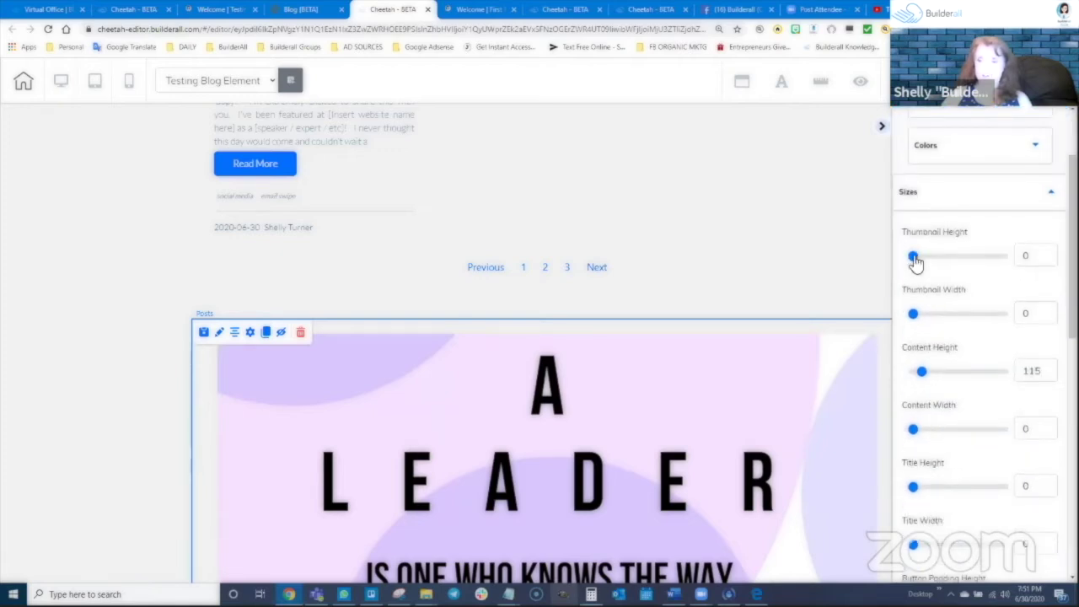
pyautogui.scroll(-3, 918, 318)
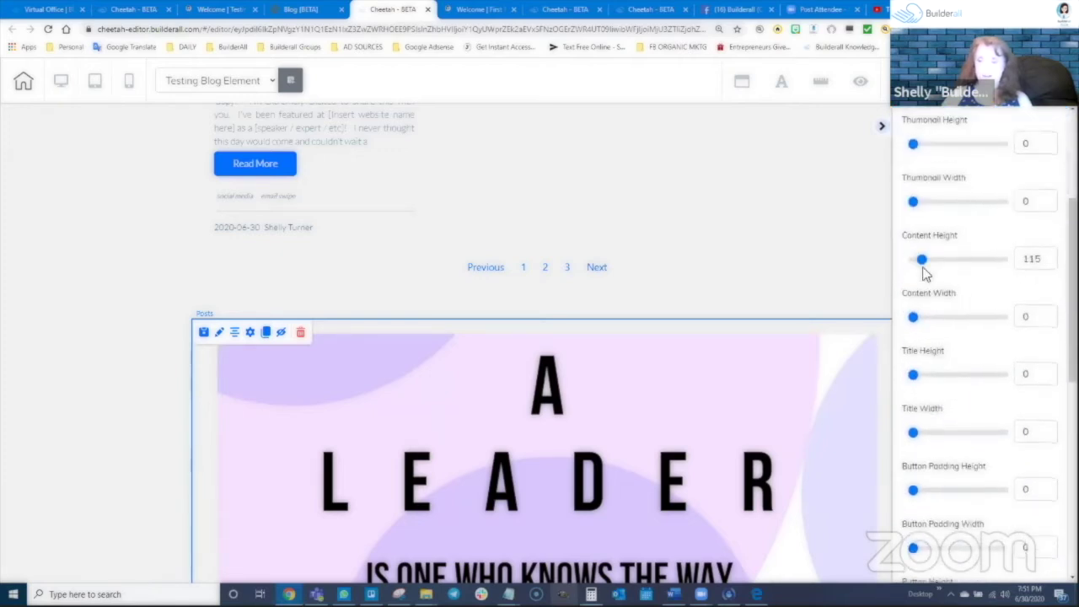
pyautogui.scroll(-3, 920, 331)
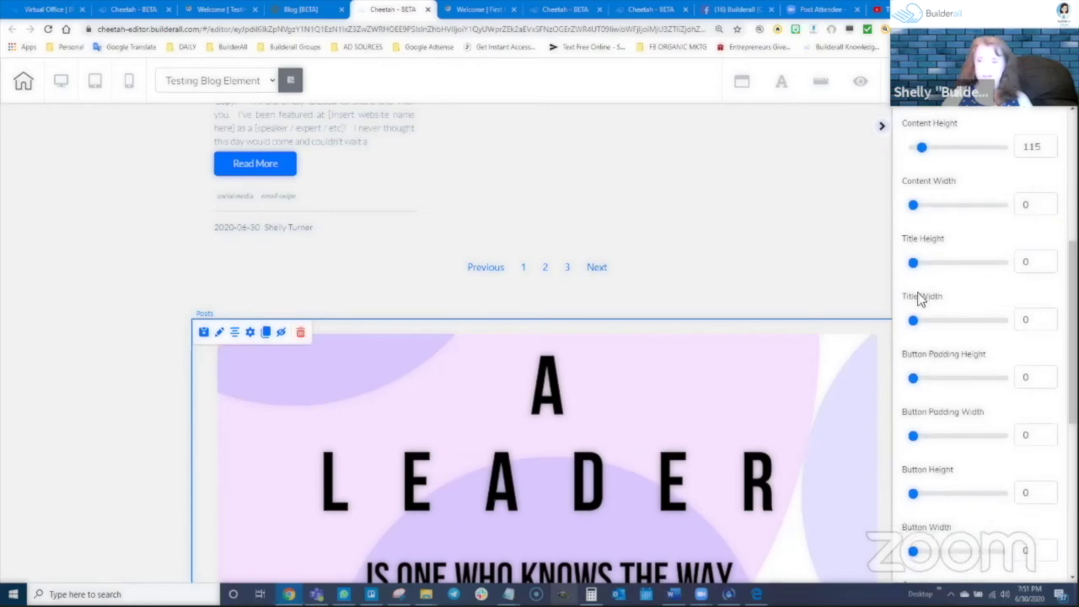
pyautogui.scroll(-8, 566, 526)
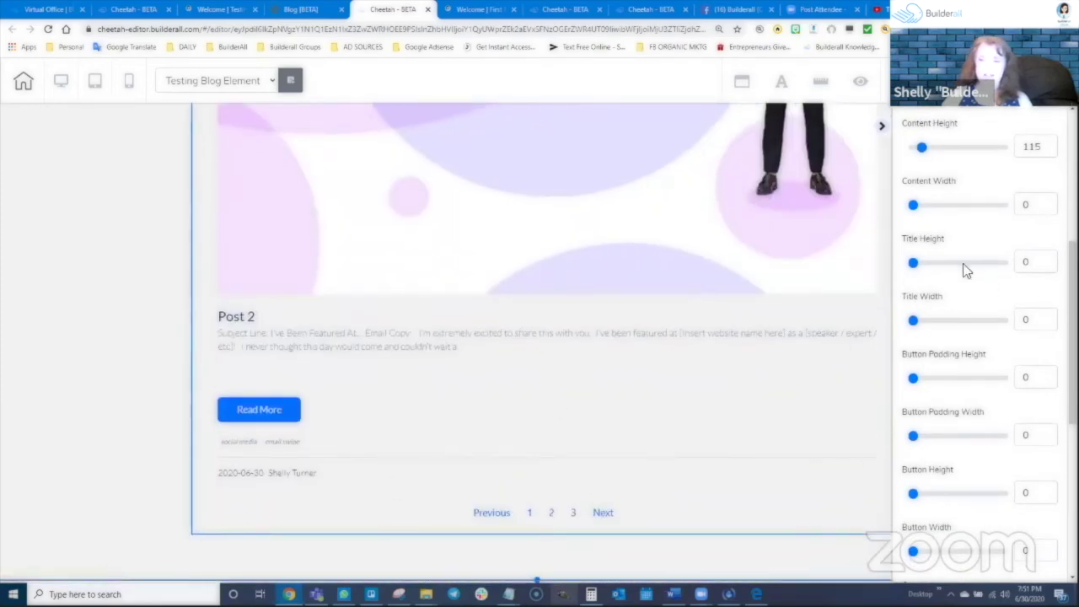
pyautogui.scroll(3, 963, 263)
pyautogui.scroll(2, 413, 352)
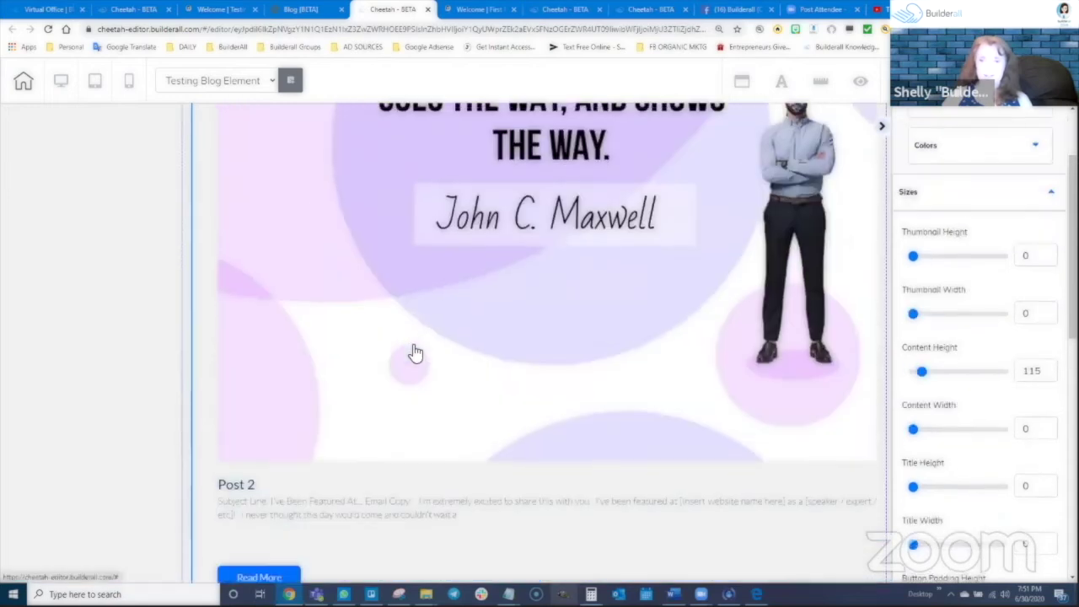
pyautogui.scroll(-2, 705, 394)
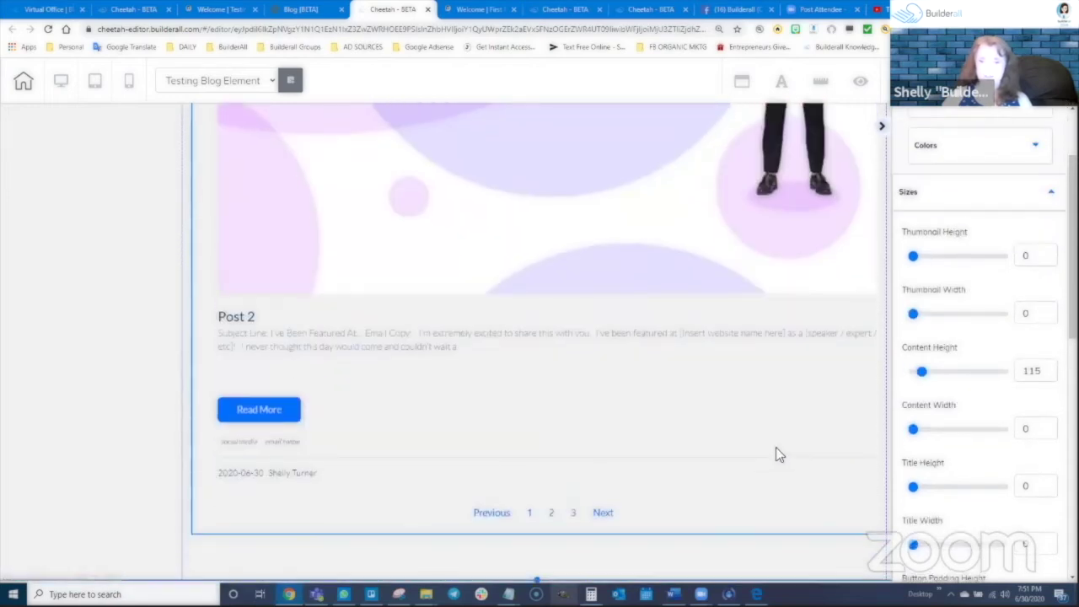
# Shrink the posts element from its corner and move it to its section's right side
pyautogui.click(761, 487)
pyautogui.moveTo(859, 530); pyautogui.dragTo(487, 175)
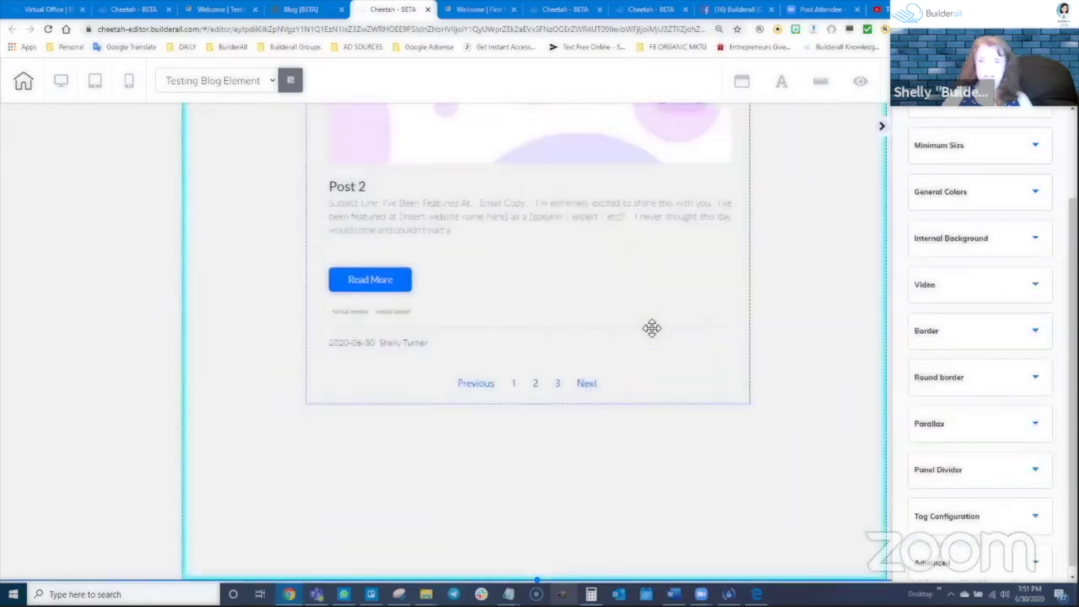
pyautogui.scroll(4, 646, 325)
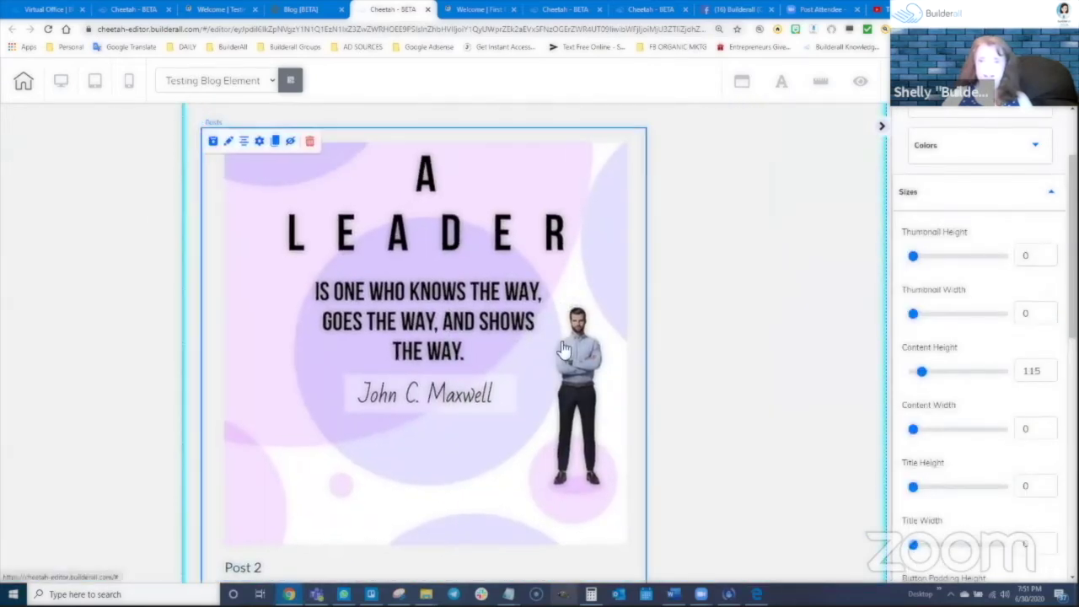
pyautogui.scroll(-3, 633, 544)
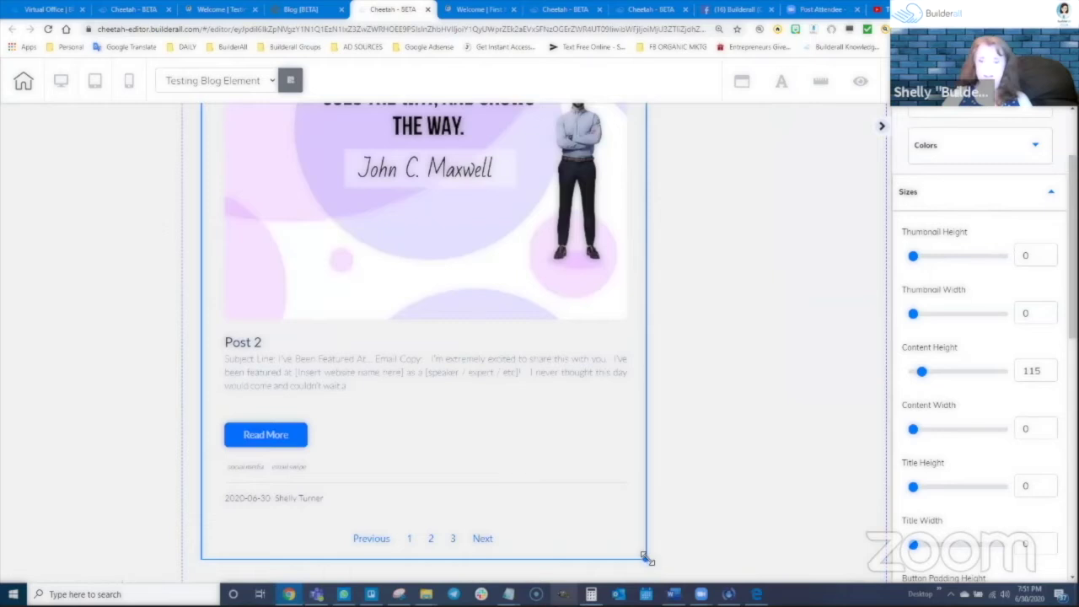
pyautogui.moveTo(646, 558); pyautogui.dragTo(495, 218)
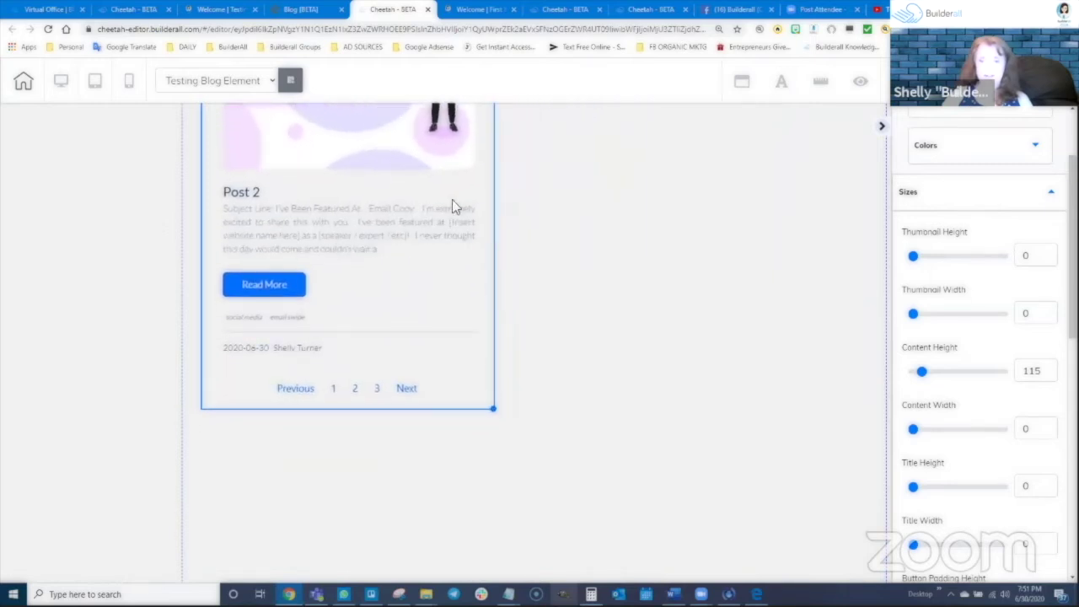
pyautogui.moveTo(393, 150); pyautogui.dragTo(716, 516)
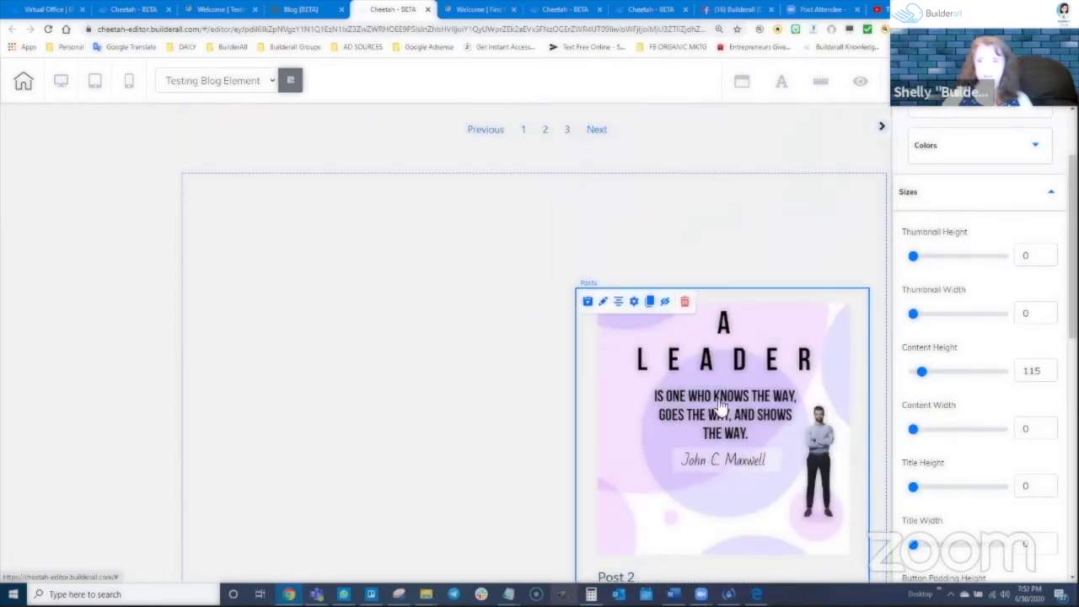
pyautogui.moveTo(721, 408); pyautogui.dragTo(734, 396)
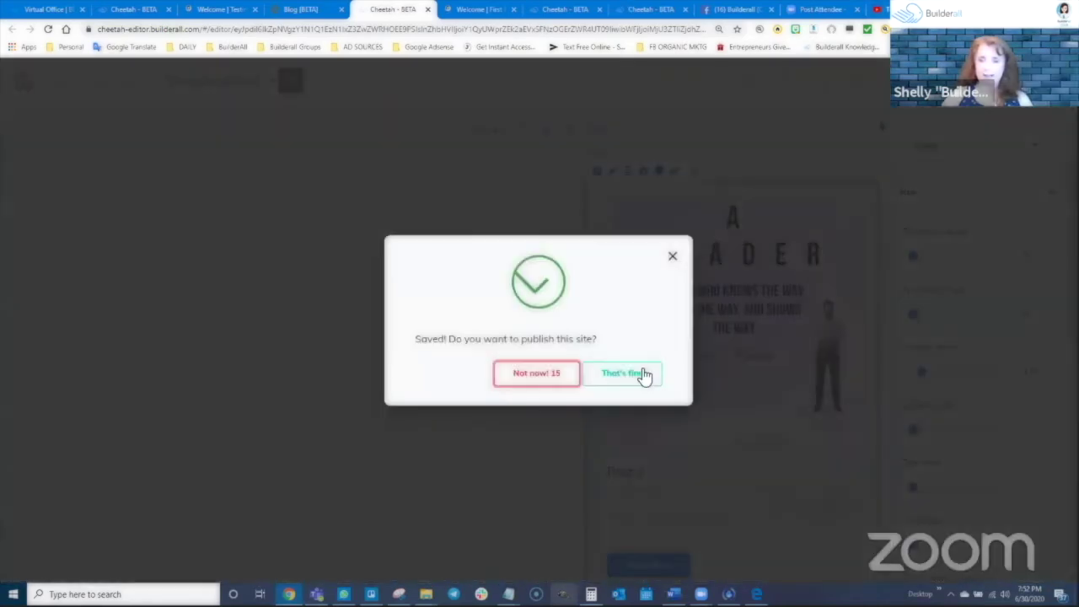
# Publish the page and reload the live blog page
pyautogui.click(643, 375)
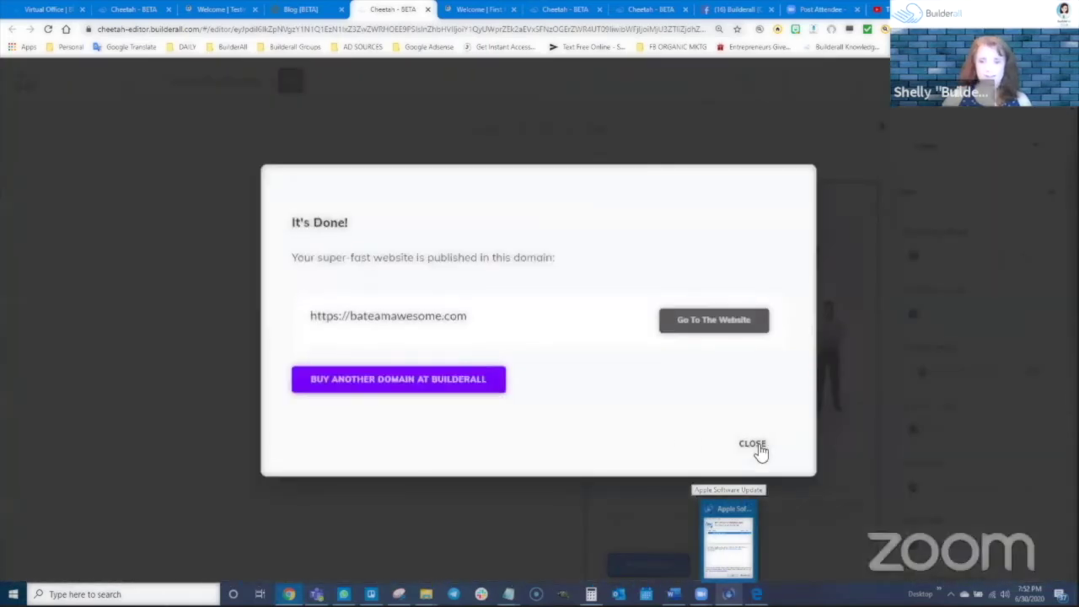
pyautogui.click(755, 446)
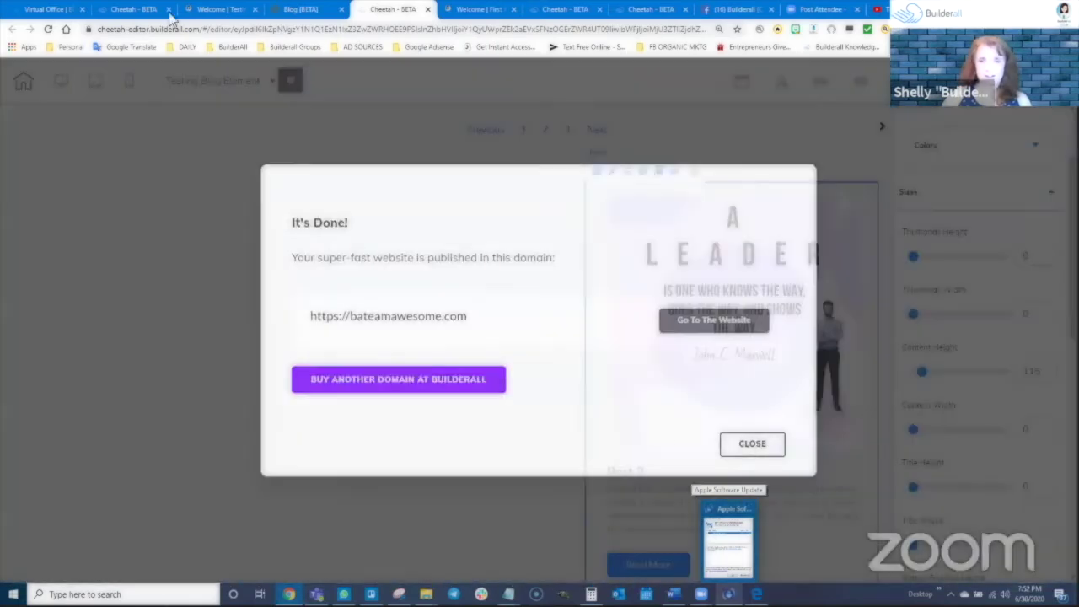
pyautogui.click(221, 10)
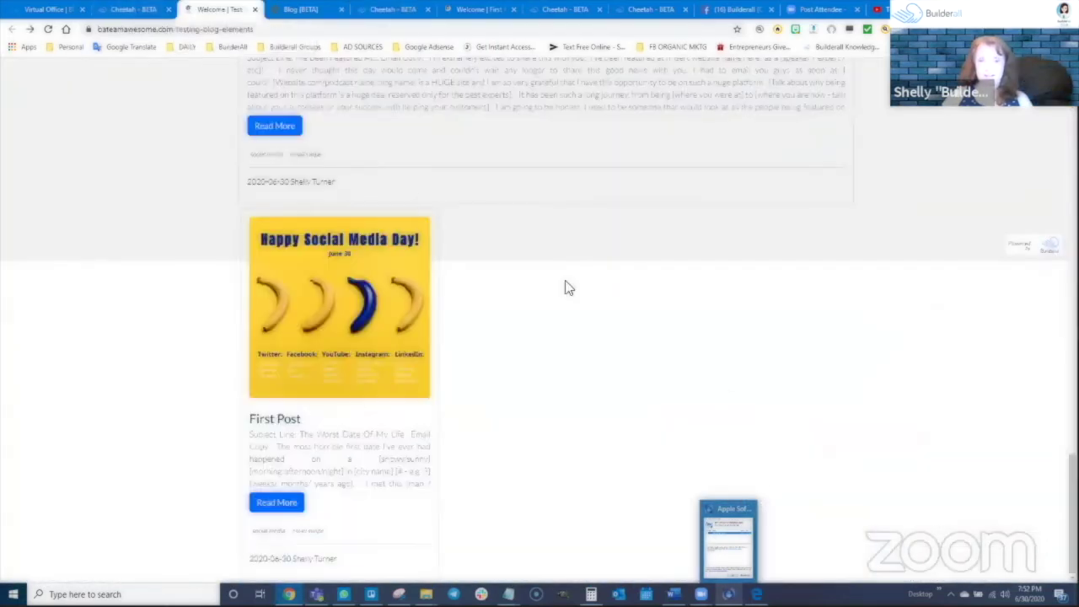
pyautogui.click(47, 31)
pyautogui.scroll(-5, 963, 349)
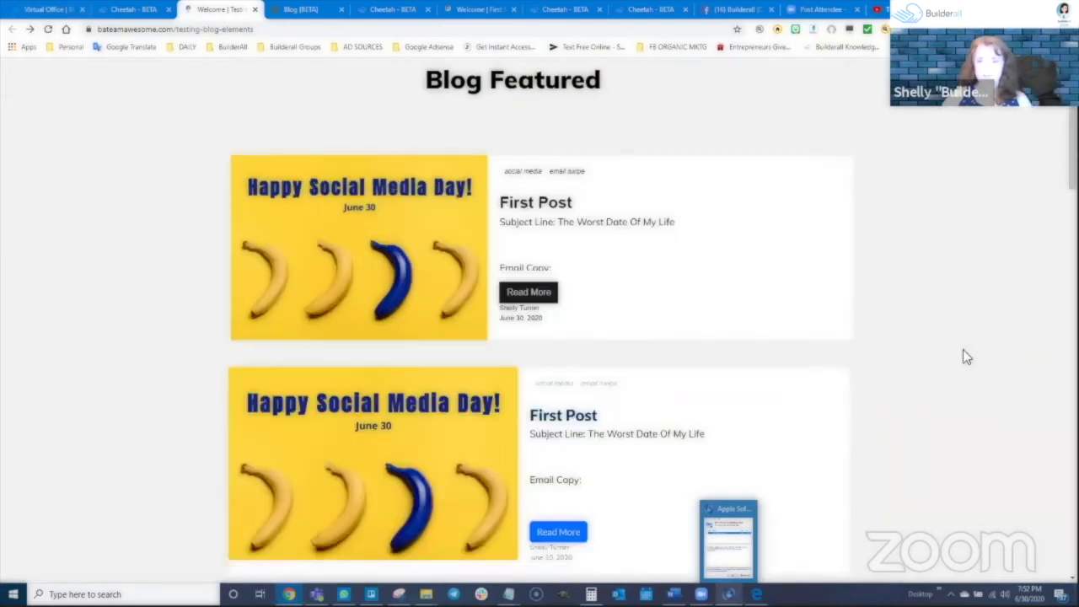
pyautogui.scroll(-6, 865, 384)
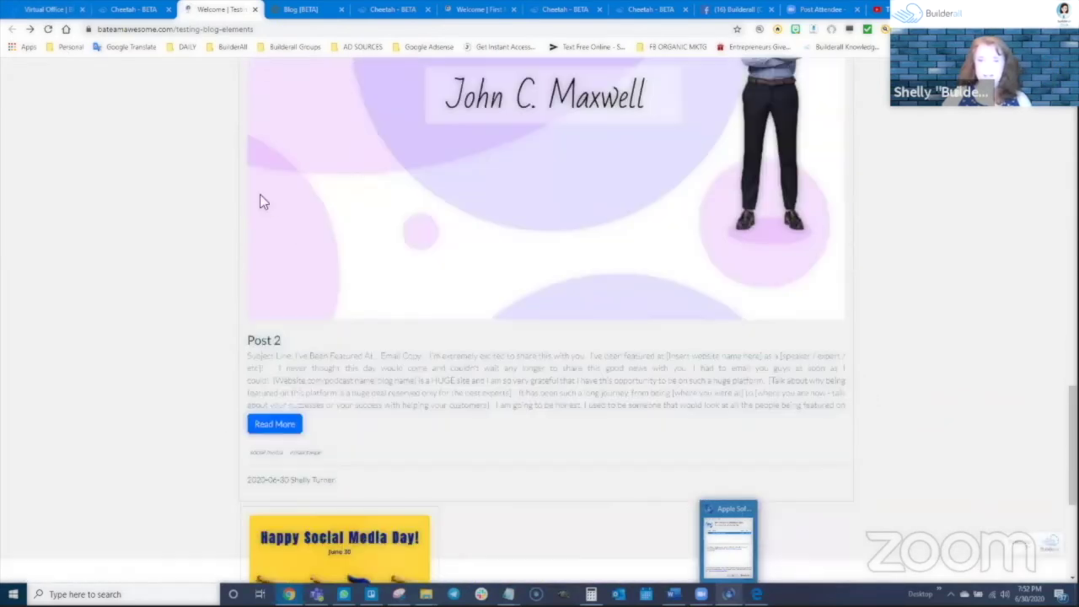
# Check the narrow Post 2 card on the live page, then select the Blog FeedNews section in the editor
pyautogui.click(46, 30)
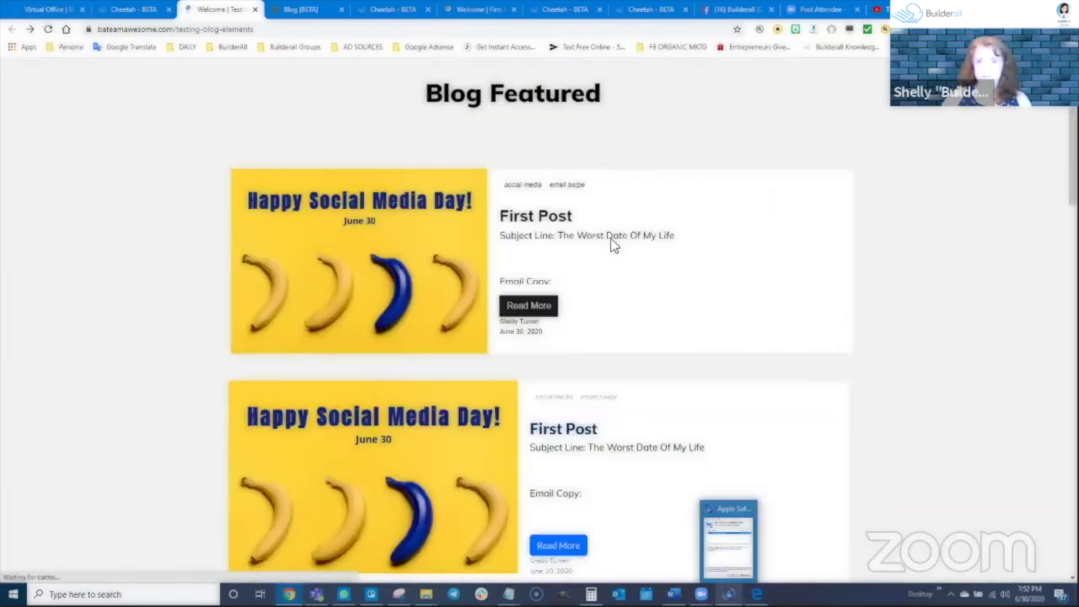
pyautogui.scroll(-5, 709, 501)
pyautogui.scroll(-8, 855, 409)
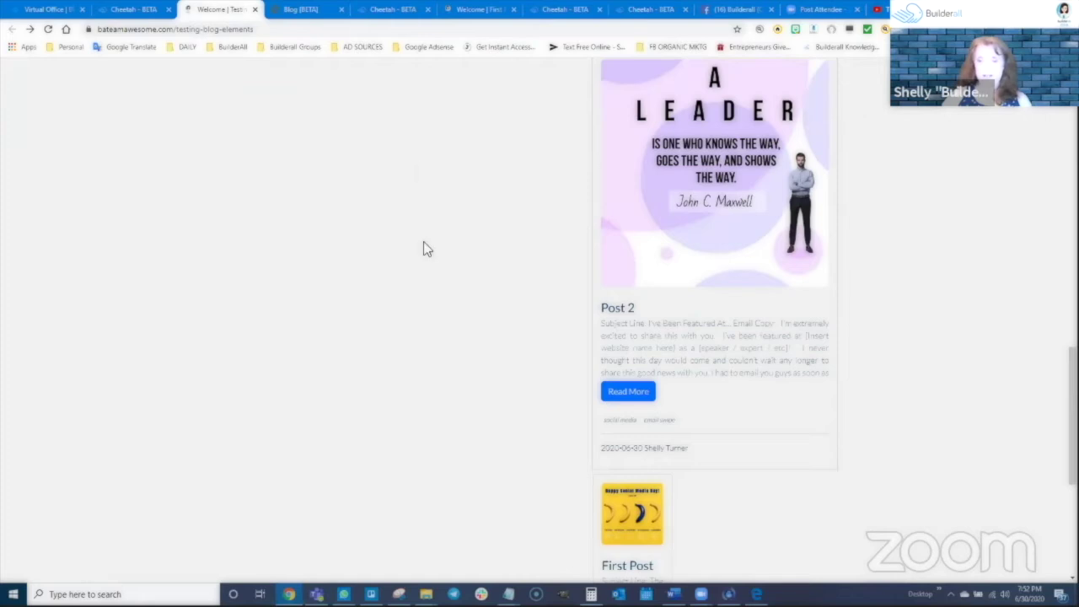
pyautogui.scroll(-2, 708, 430)
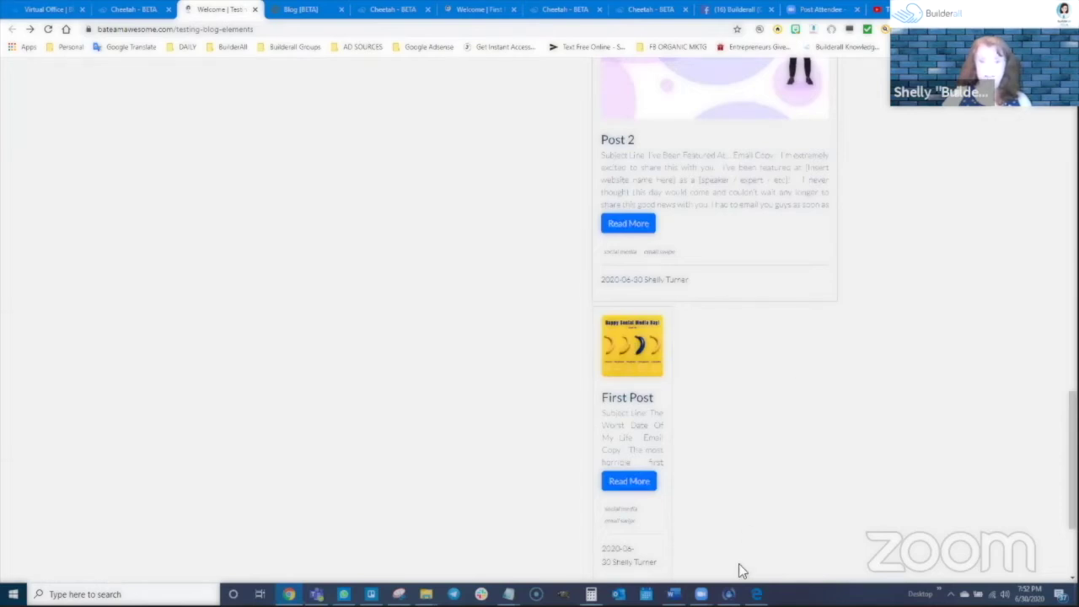
pyautogui.scroll(3, 719, 435)
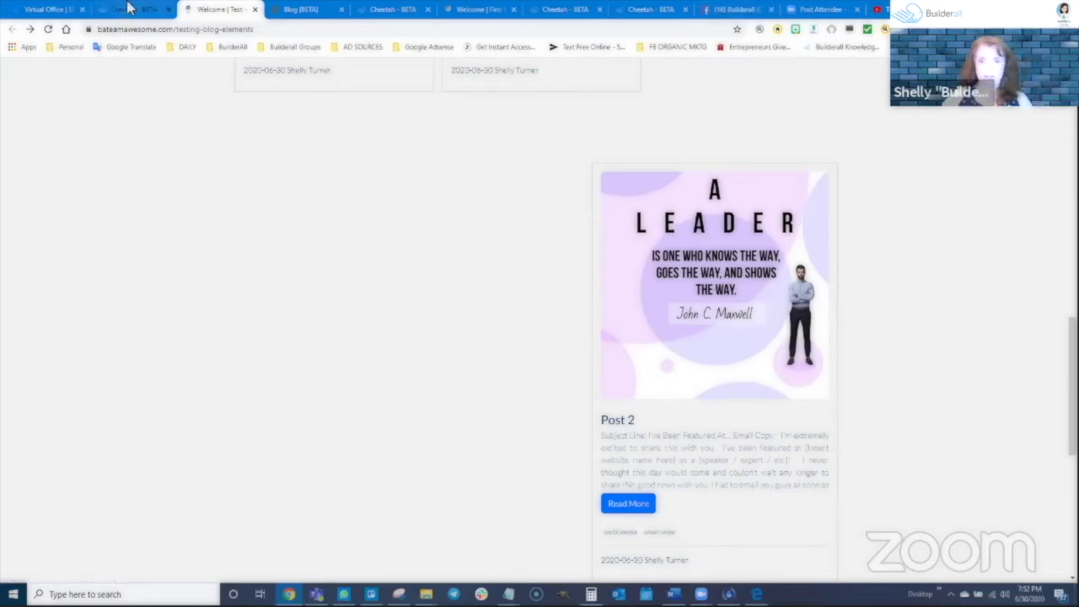
pyautogui.click(407, 9)
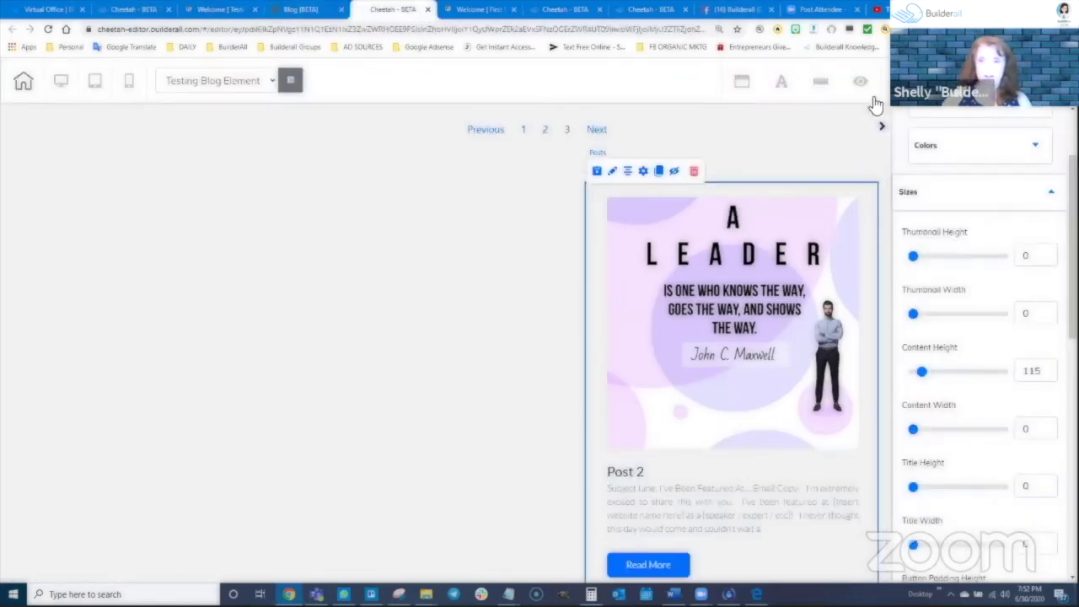
pyautogui.scroll(10, 763, 333)
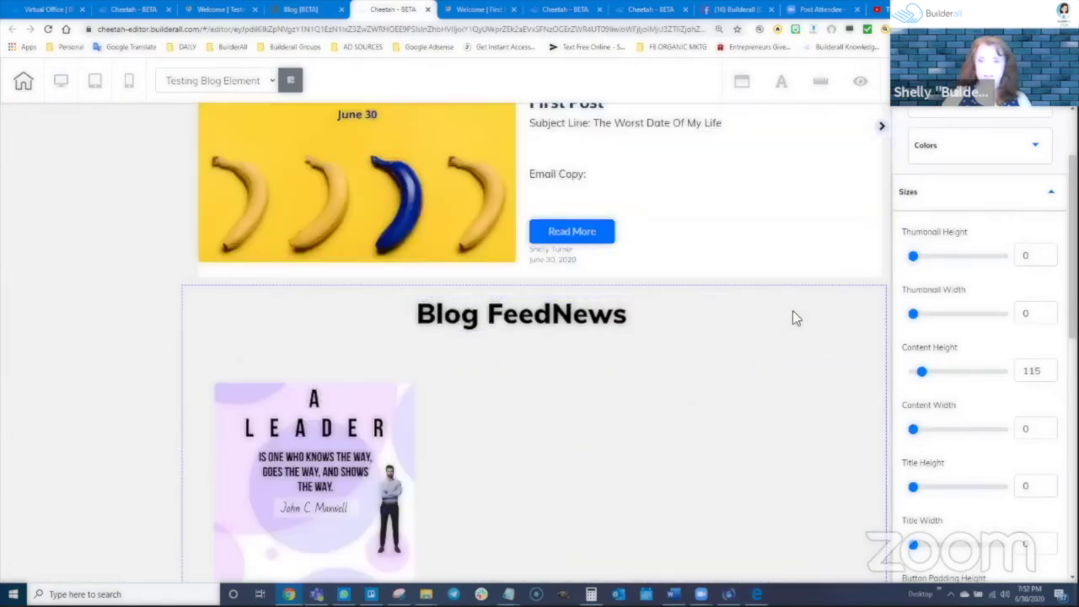
pyautogui.click(388, 411)
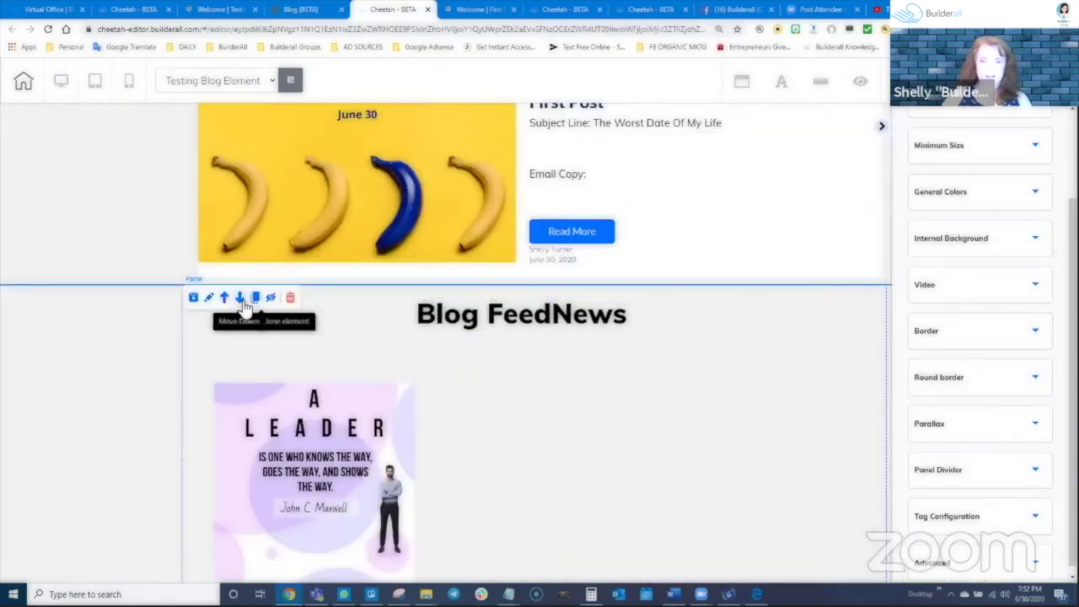
# Delete the small Post 2 card panel and the upper posts feed beneath Blog Featured
pyautogui.click(290, 296)
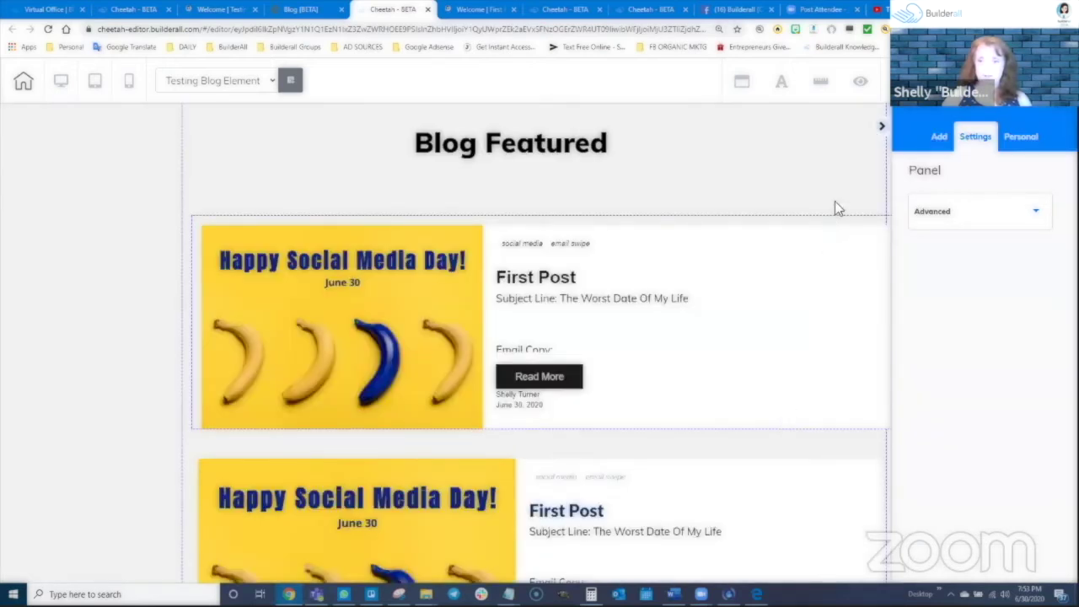
pyautogui.click(654, 228)
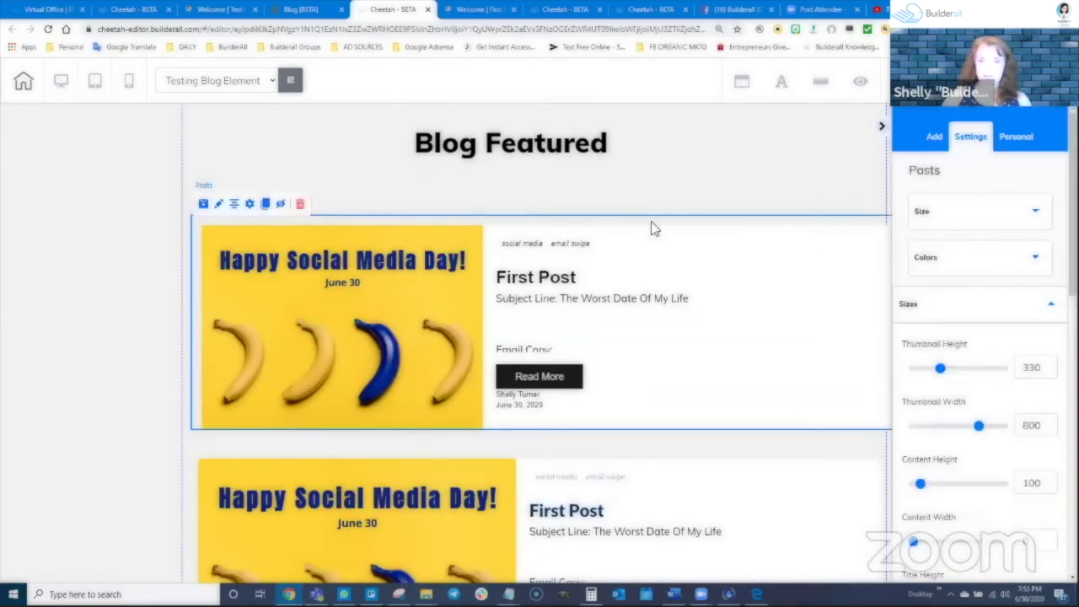
pyautogui.click(934, 137)
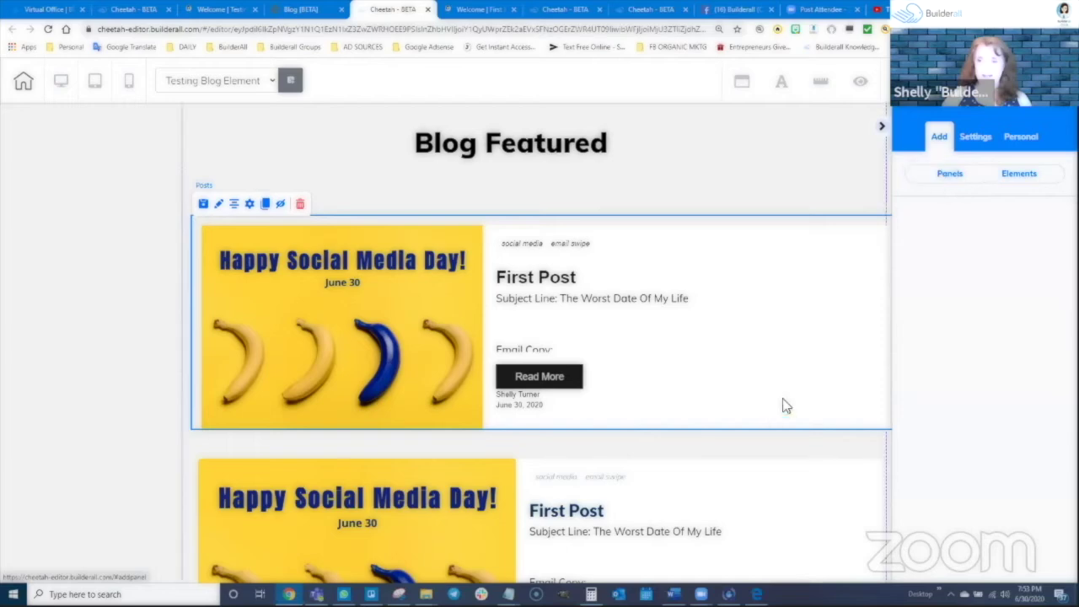
pyautogui.click(429, 481)
pyautogui.press('Delete')
pyautogui.click(642, 295)
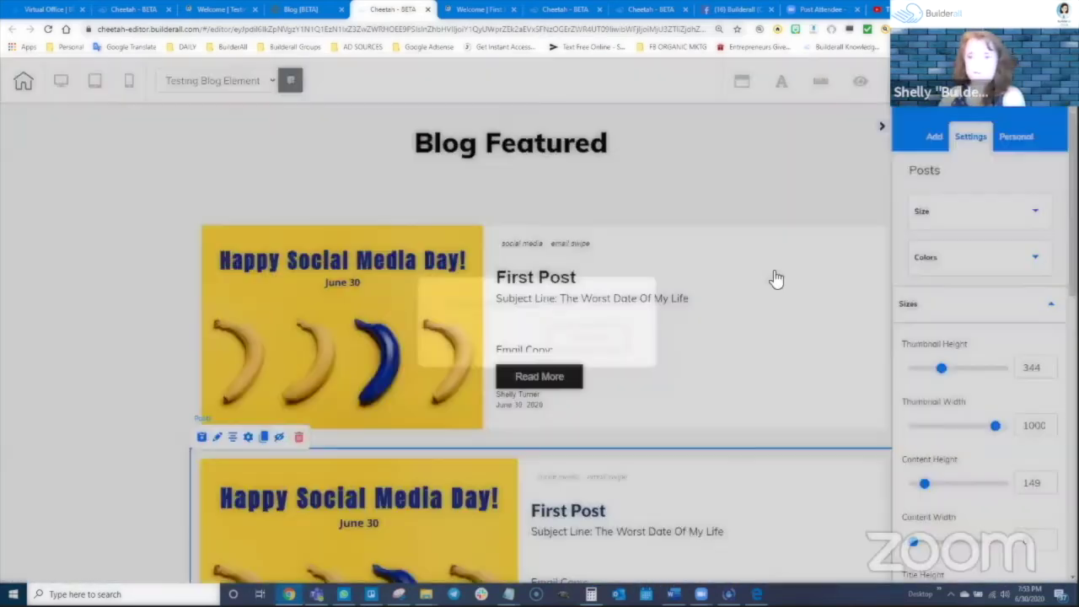
pyautogui.click(718, 321)
pyautogui.press('Delete')
pyautogui.click(586, 341)
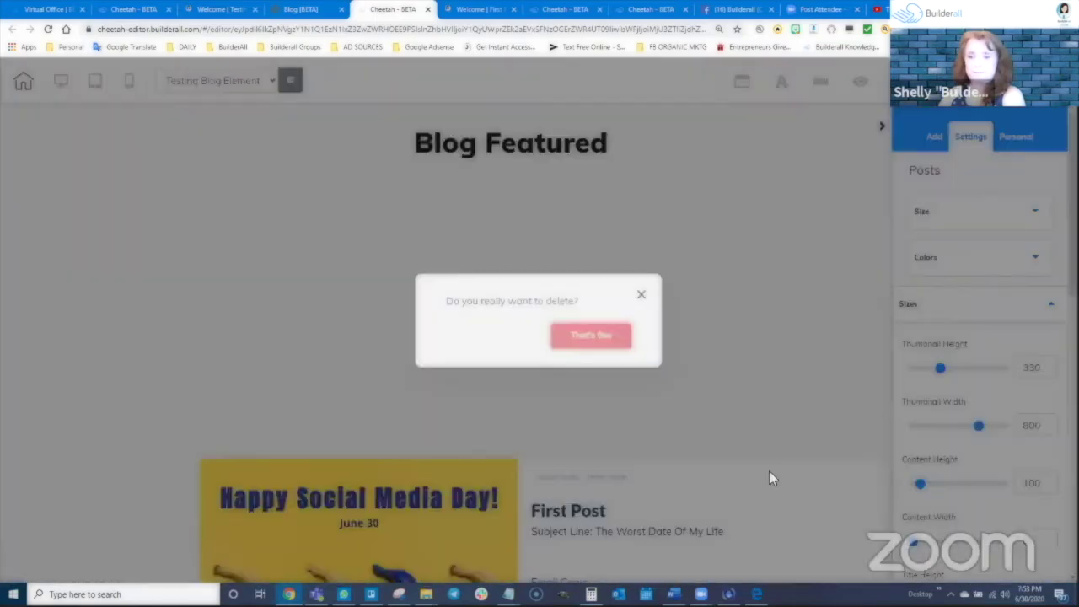
pyautogui.press('Delete')
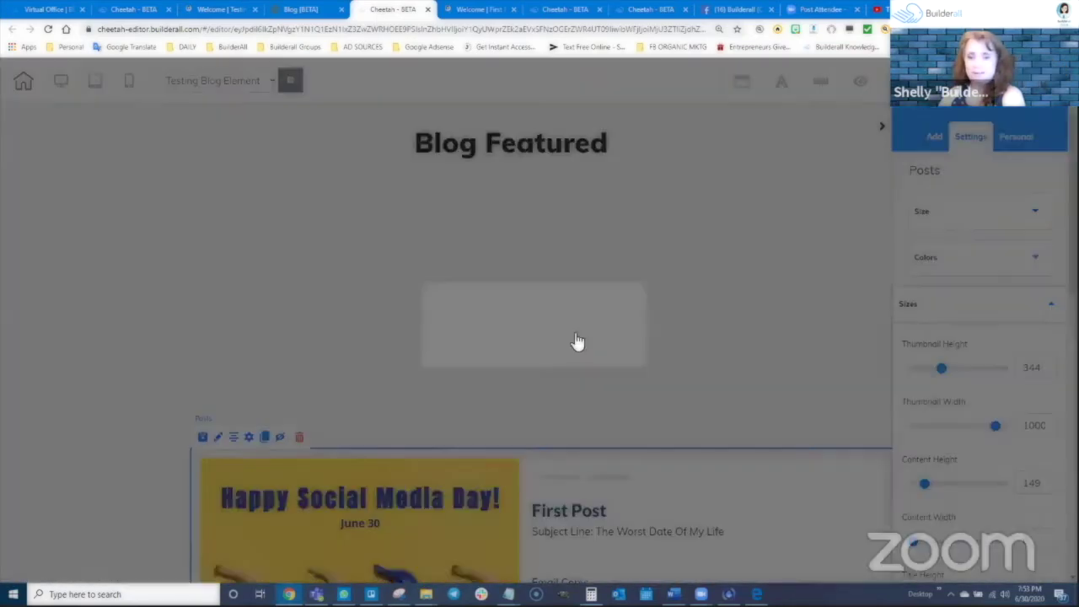
pyautogui.click(579, 339)
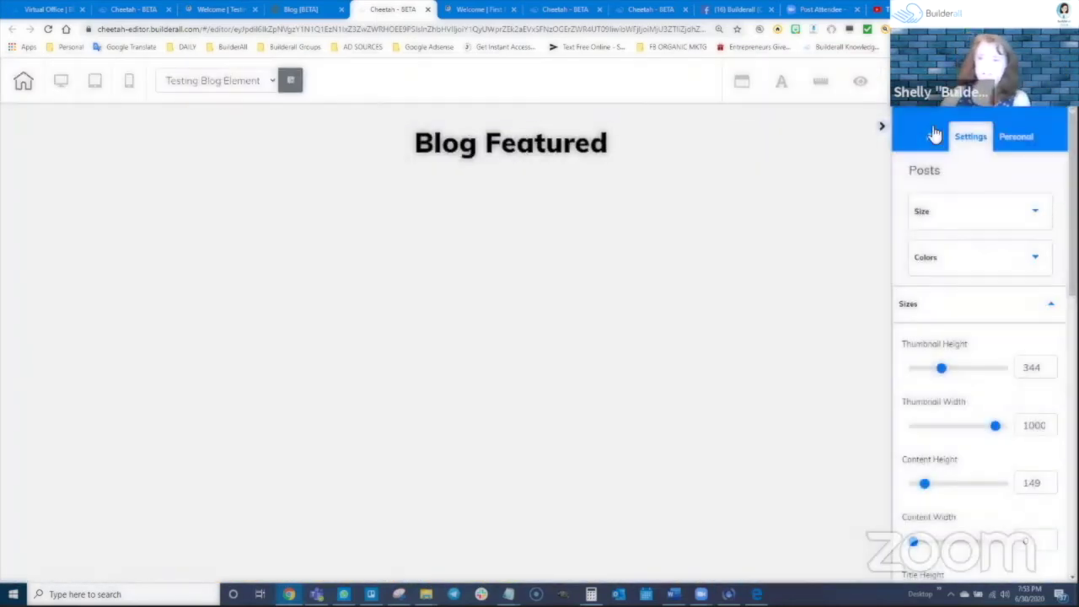
# From Add > Elements, drag the first Blog General template, showing Post 2, under the Blog Featured heading
pyautogui.click(934, 135)
pyautogui.click(1012, 179)
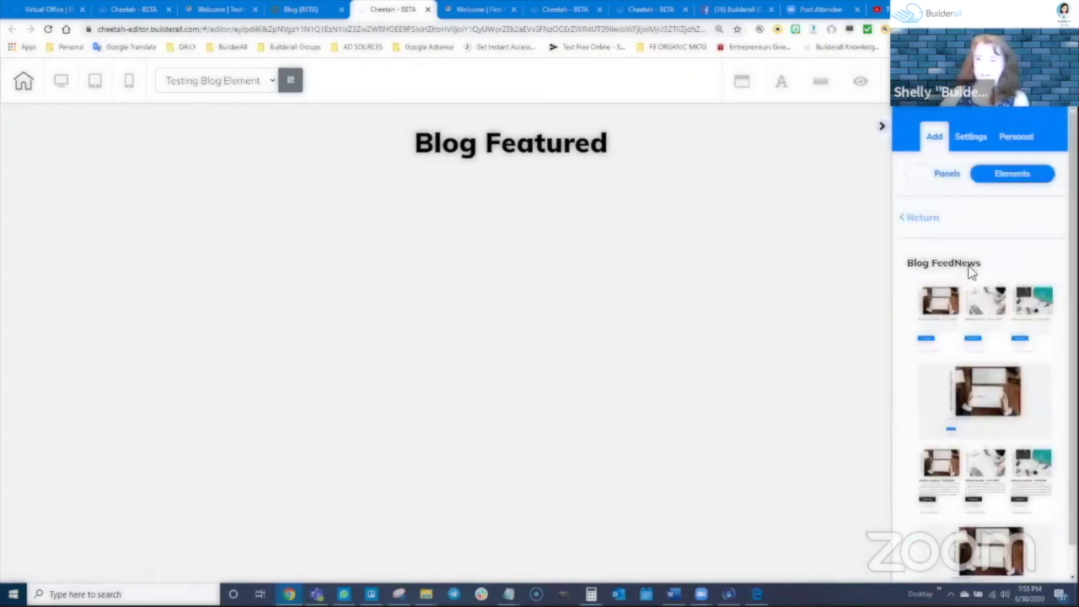
pyautogui.scroll(-1, 985, 334)
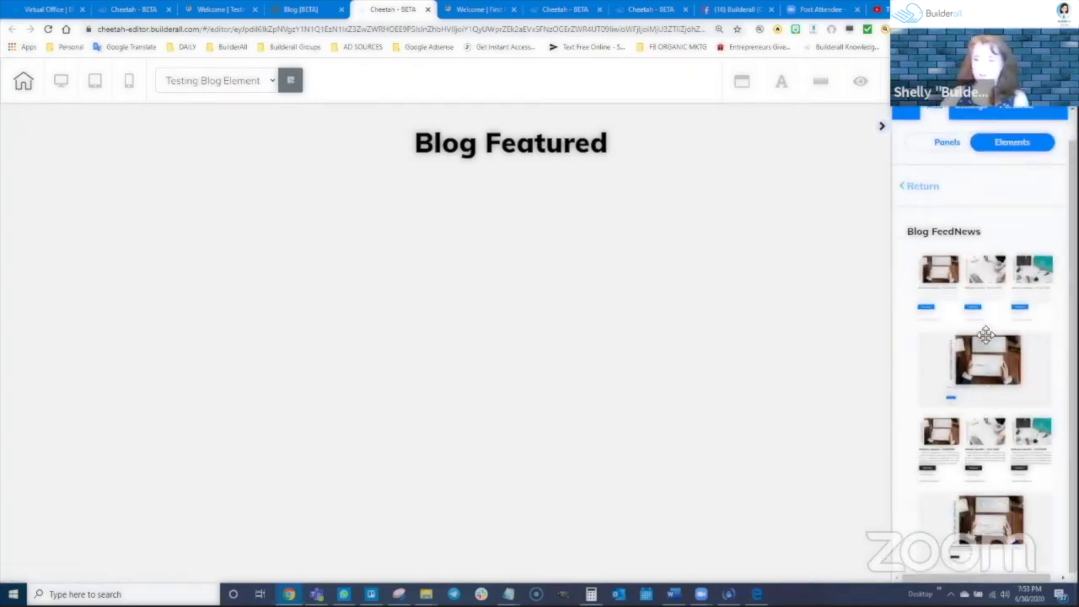
pyautogui.scroll(1, 987, 284)
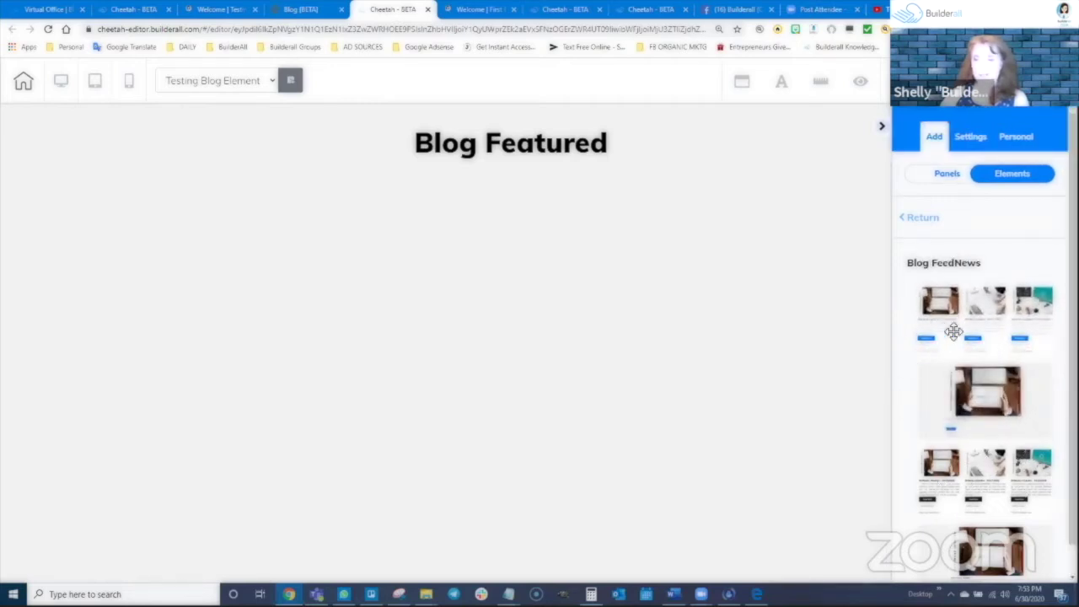
pyautogui.scroll(-1, 979, 362)
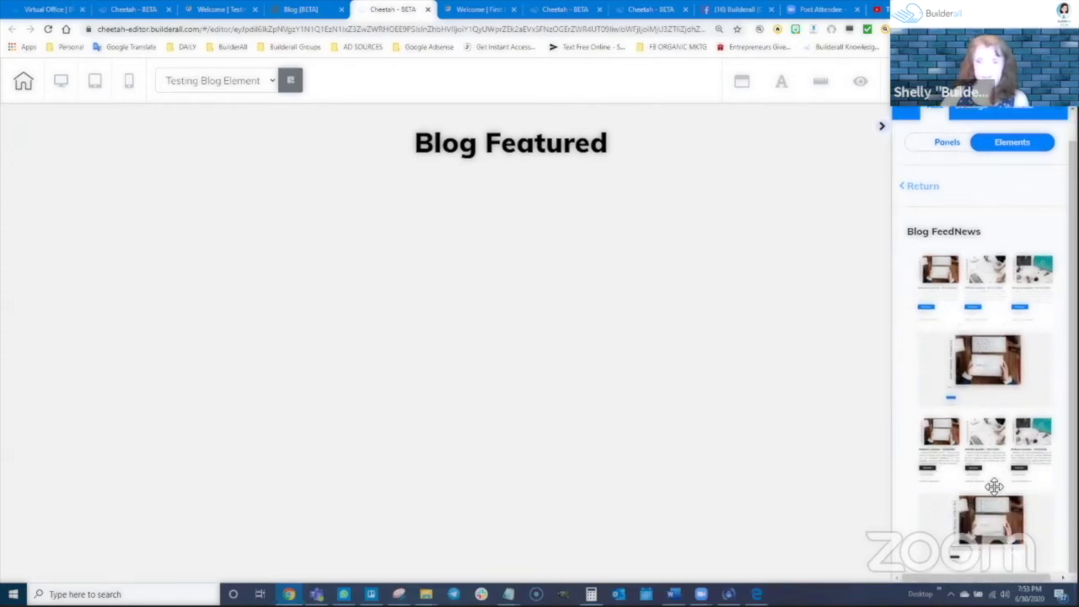
pyautogui.scroll(1, 949, 247)
pyautogui.click(1012, 182)
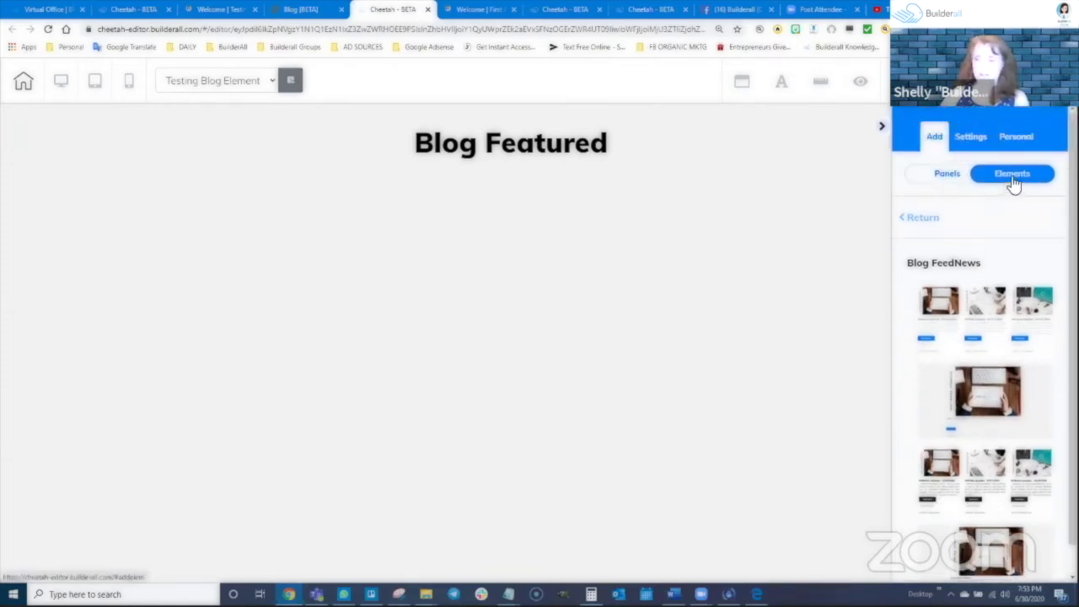
pyautogui.click(918, 219)
pyautogui.scroll(-3, 1010, 430)
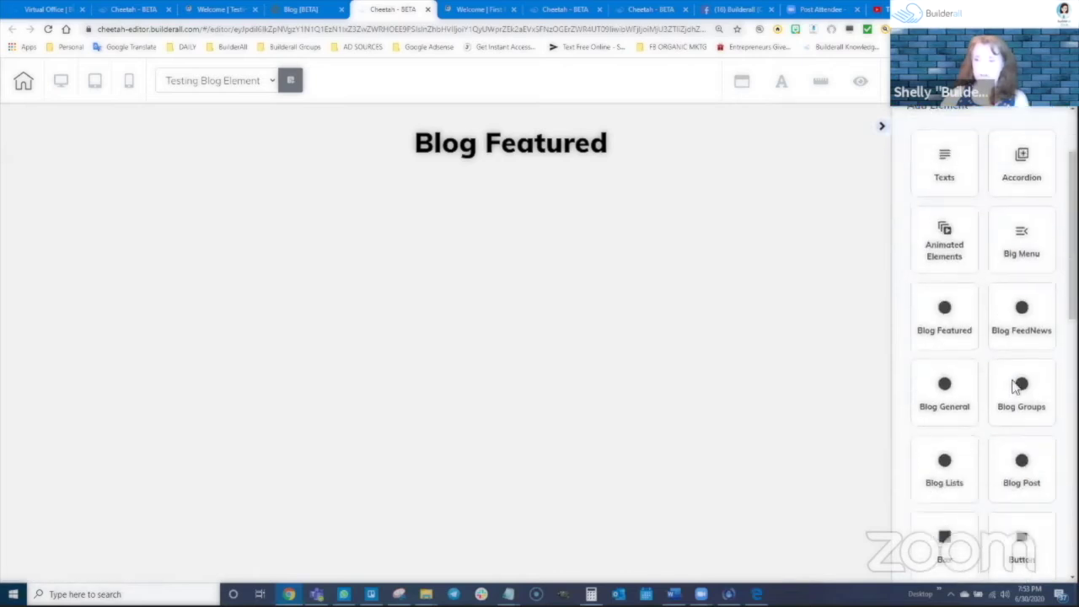
pyautogui.click(946, 396)
pyautogui.moveTo(1004, 305); pyautogui.dragTo(800, 257)
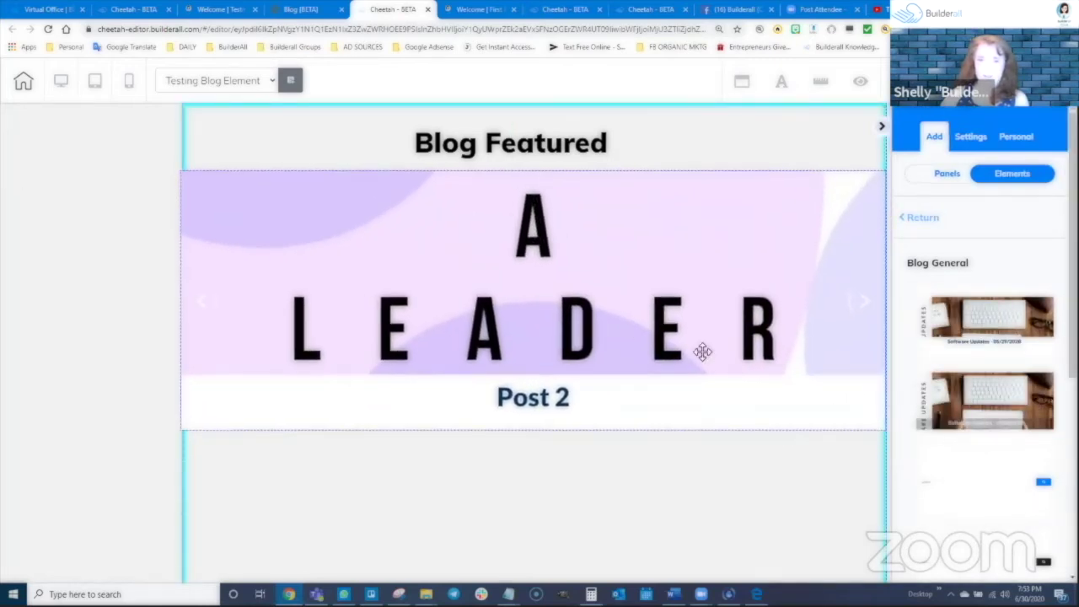
# Make the blog news slider taller so the whole A LEADER quote shows, and start removing the posts element below
pyautogui.click(644, 305)
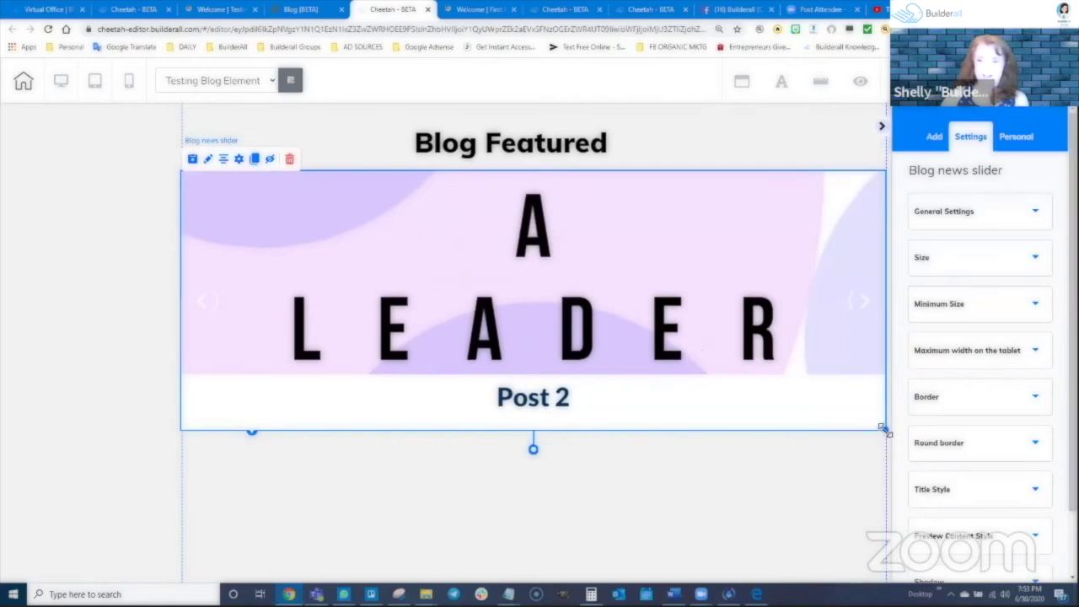
pyautogui.moveTo(883, 430); pyautogui.dragTo(882, 582)
pyautogui.scroll(-3, 856, 438)
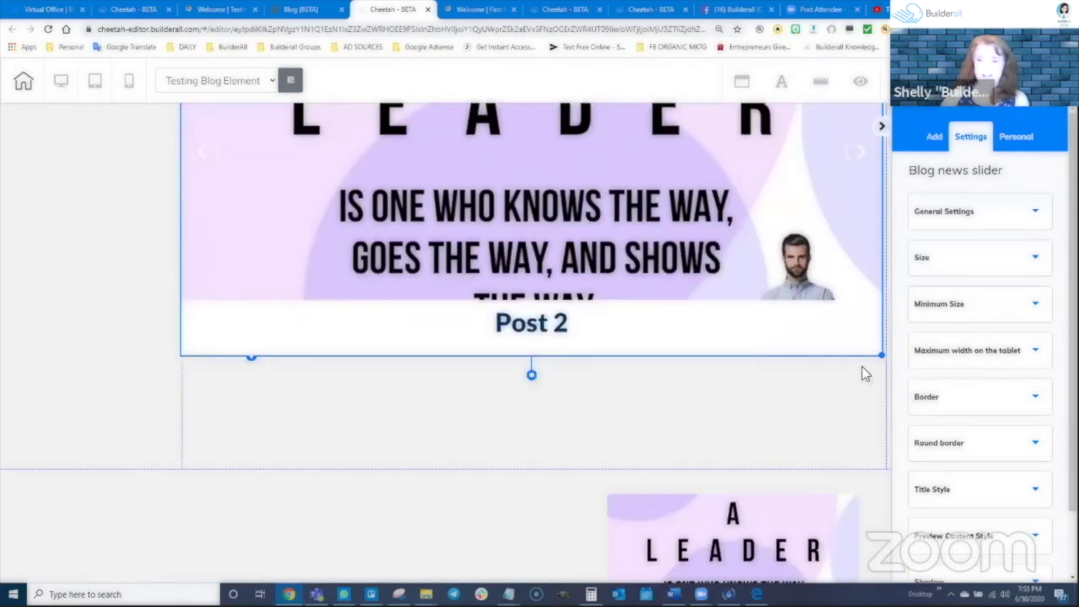
pyautogui.moveTo(882, 358); pyautogui.dragTo(877, 436)
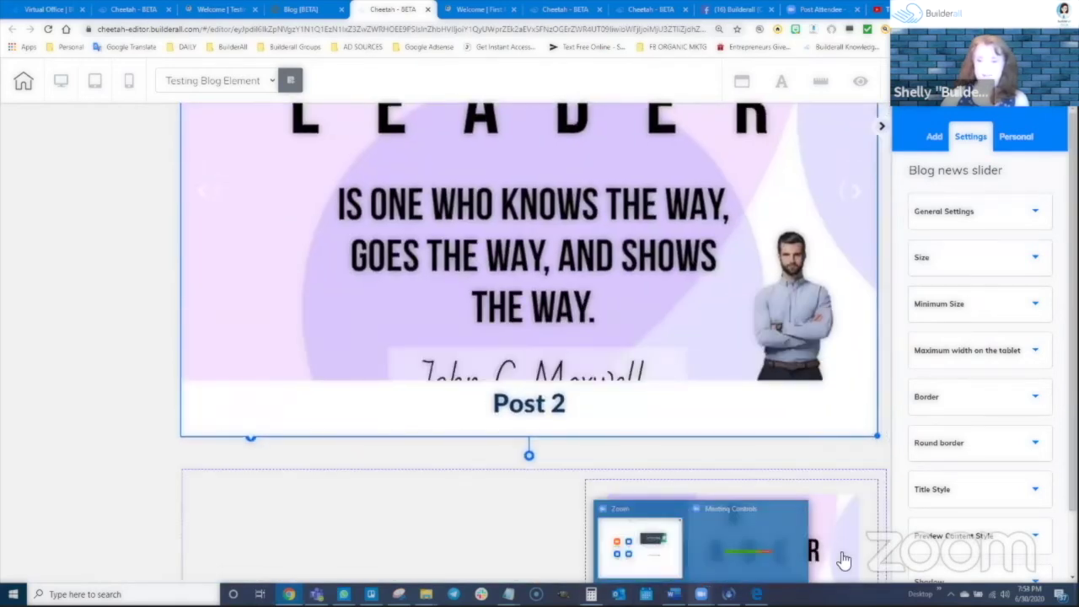
pyautogui.click(859, 578)
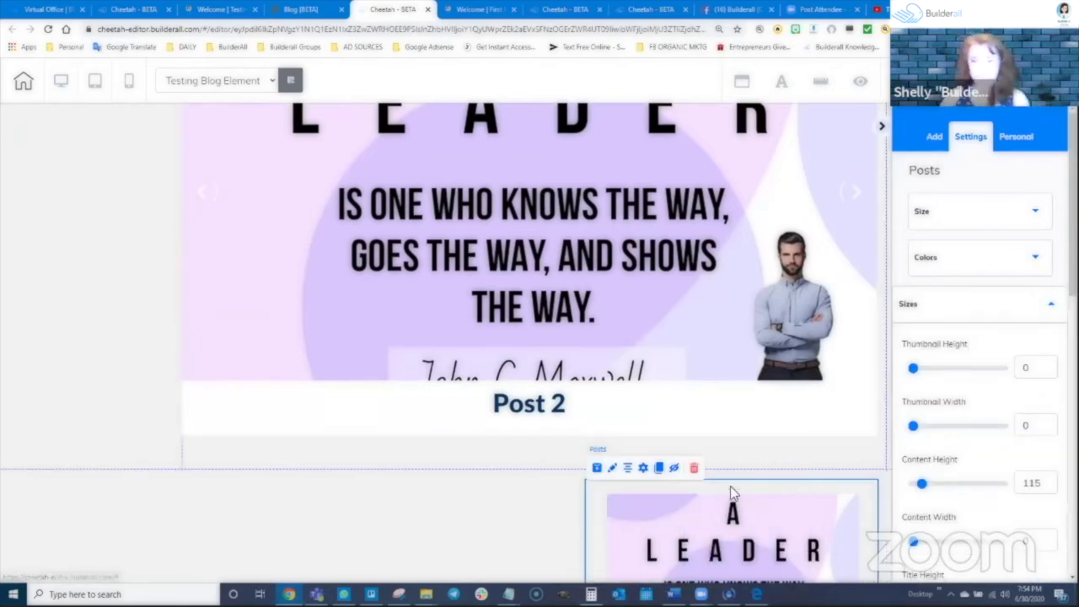
pyautogui.click(694, 468)
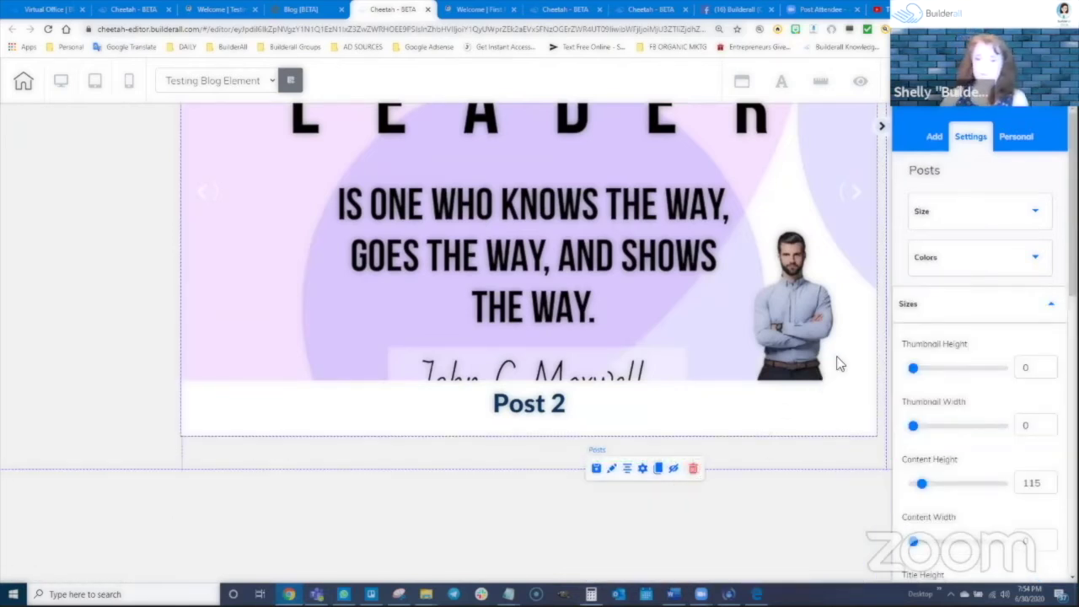
pyautogui.moveTo(875, 435); pyautogui.dragTo(882, 498)
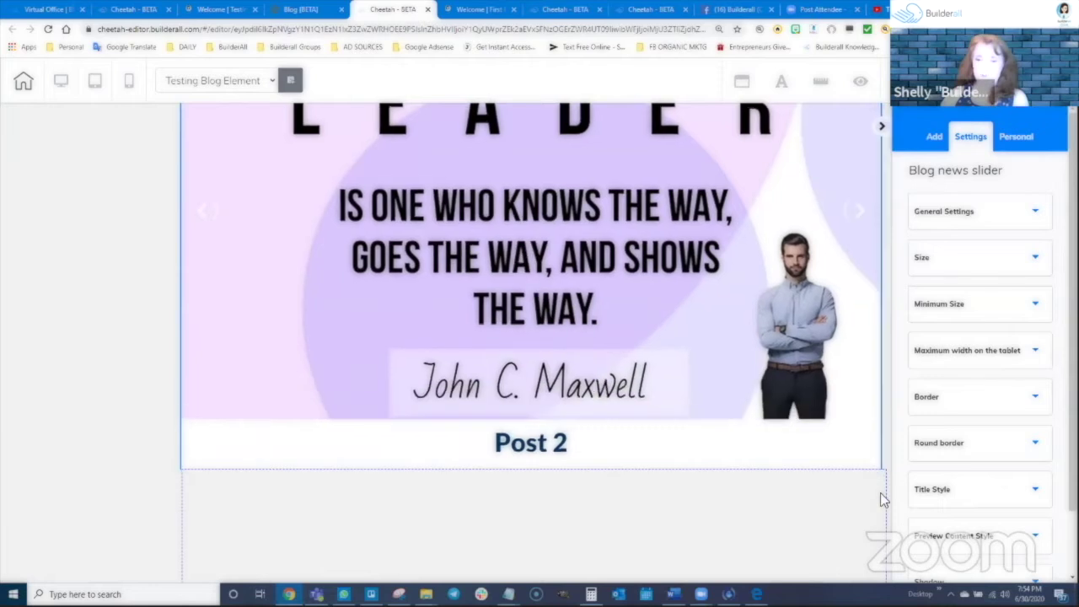
pyautogui.scroll(-3, 804, 268)
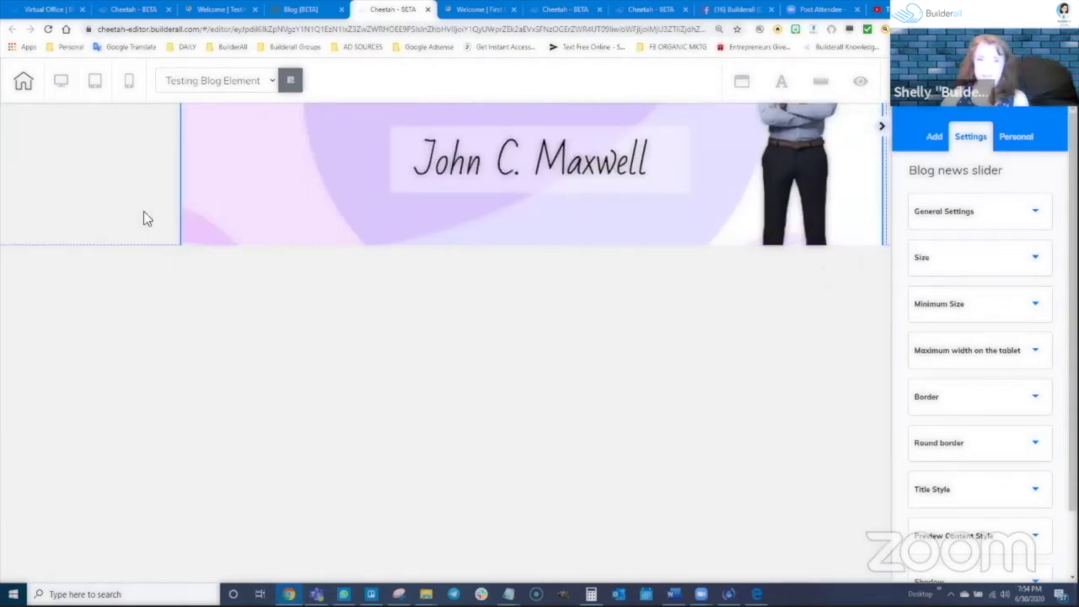
# Make the slider's section taller and delete the leftover posts element, confirming the deletion
pyautogui.click(537, 253)
pyautogui.moveTo(537, 248); pyautogui.dragTo(538, 439)
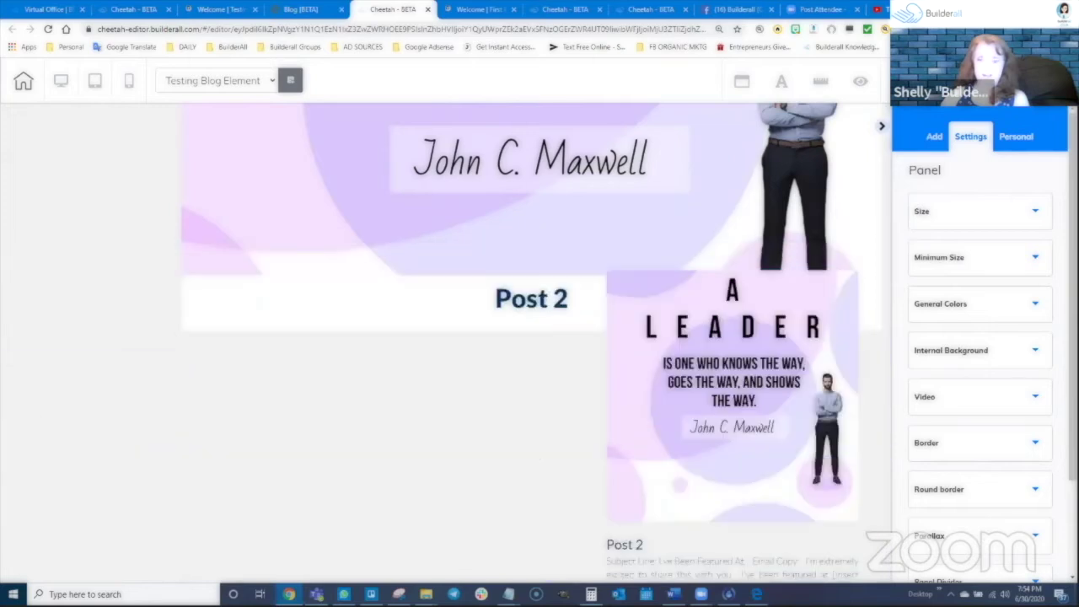
pyautogui.click(675, 558)
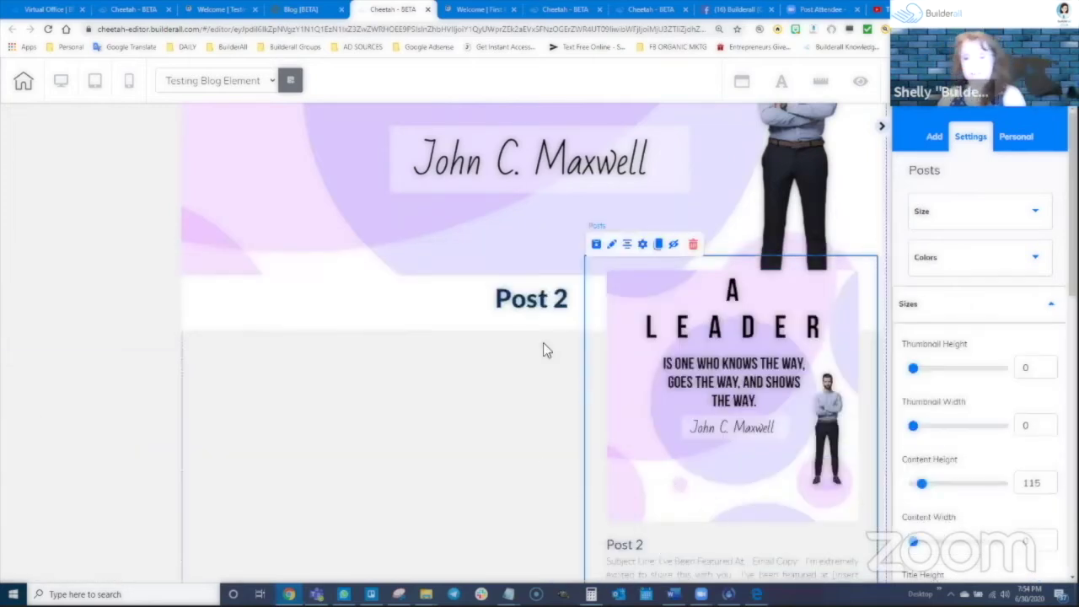
pyautogui.press('Delete')
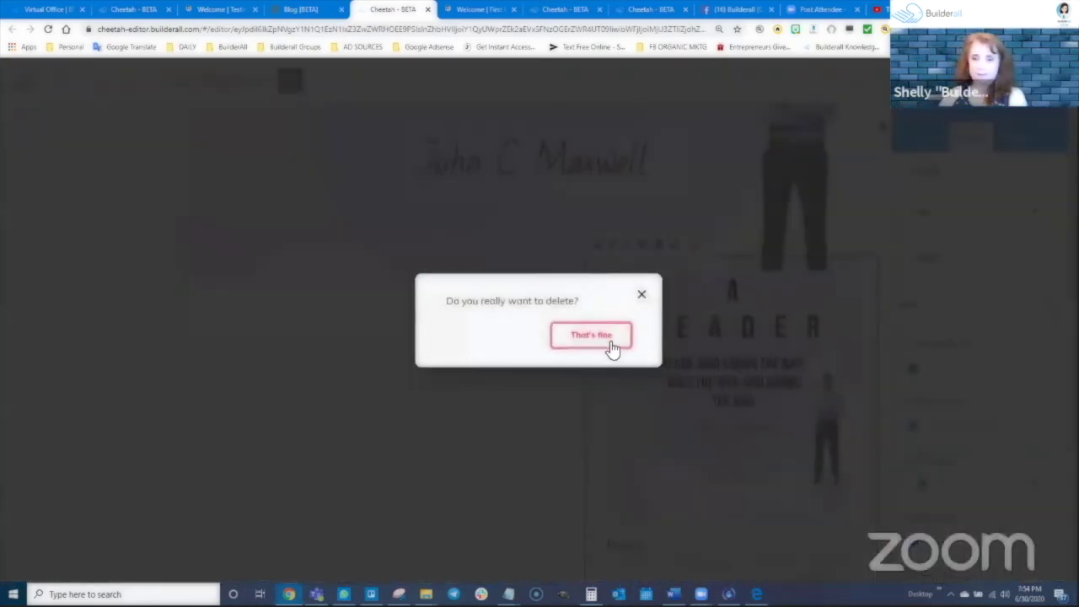
pyautogui.click(609, 344)
# Shrink the blog news slider and make it slightly narrower
pyautogui.click(614, 325)
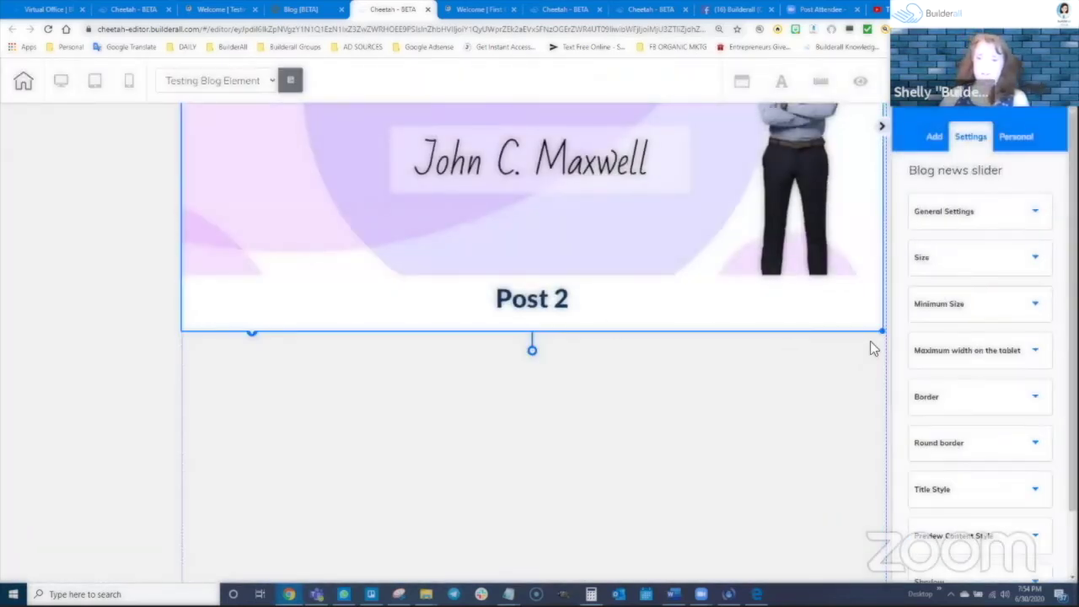
pyautogui.moveTo(872, 390); pyautogui.dragTo(799, 310)
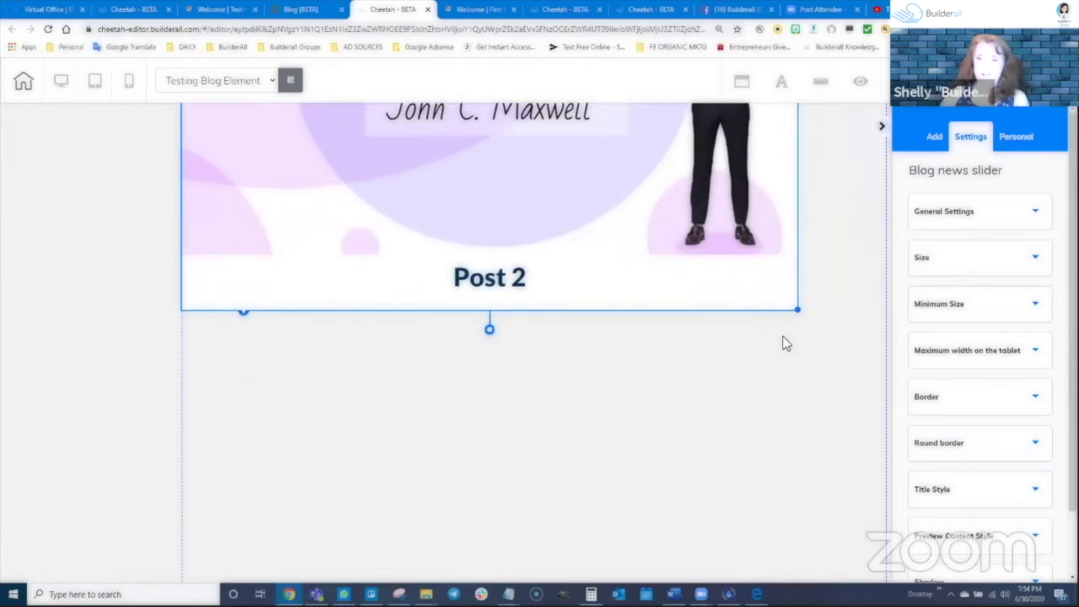
pyautogui.scroll(2, 544, 211)
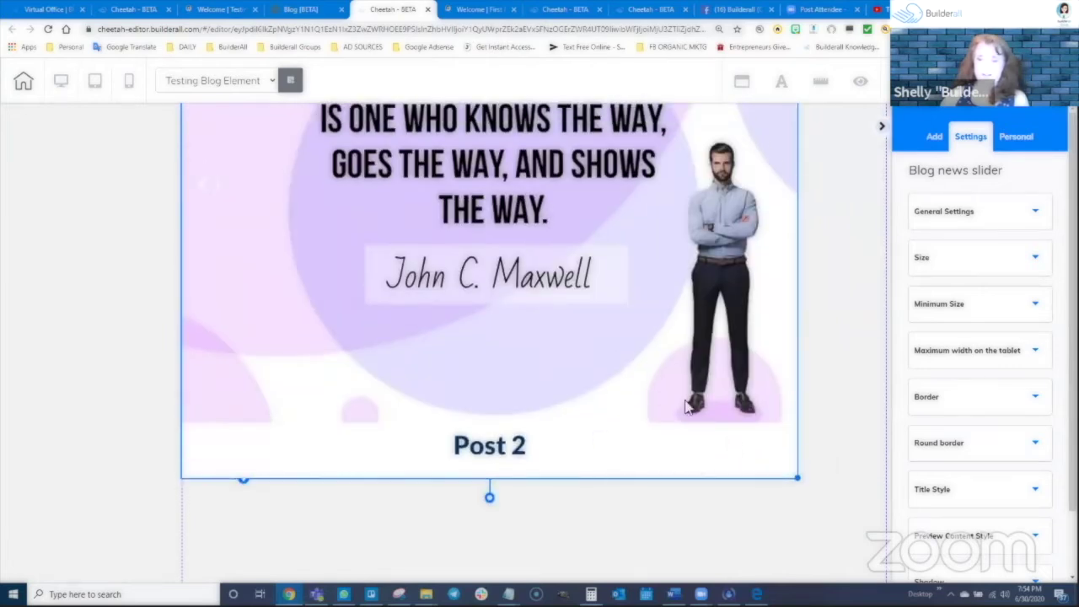
pyautogui.moveTo(797, 478); pyautogui.dragTo(767, 474)
pyautogui.scroll(3, 807, 312)
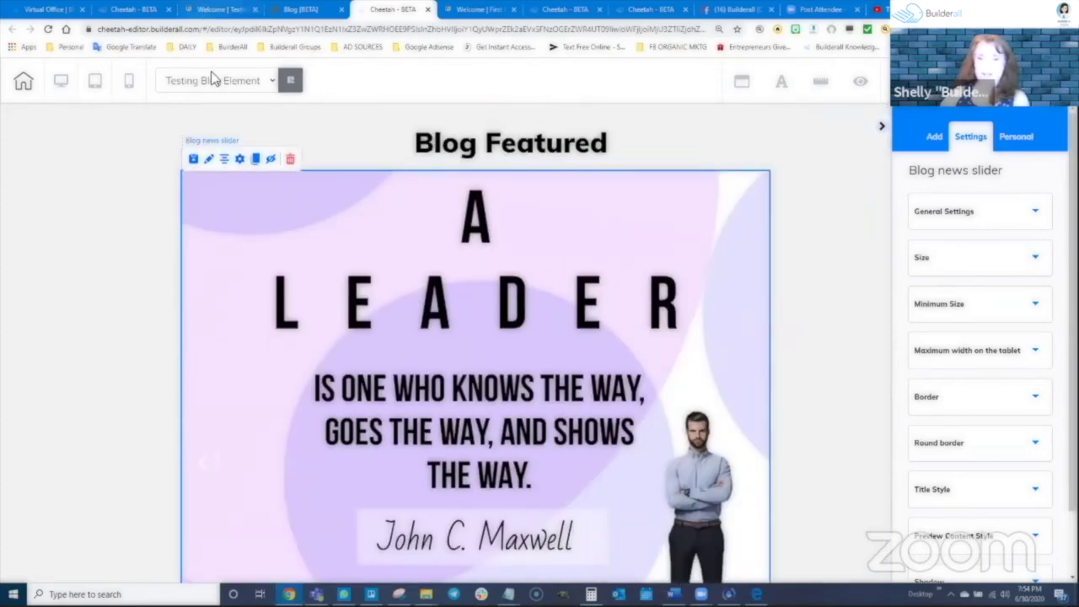
# Keep Latest News as the slider's news source, save its settings, and centre the slider
pyautogui.click(241, 160)
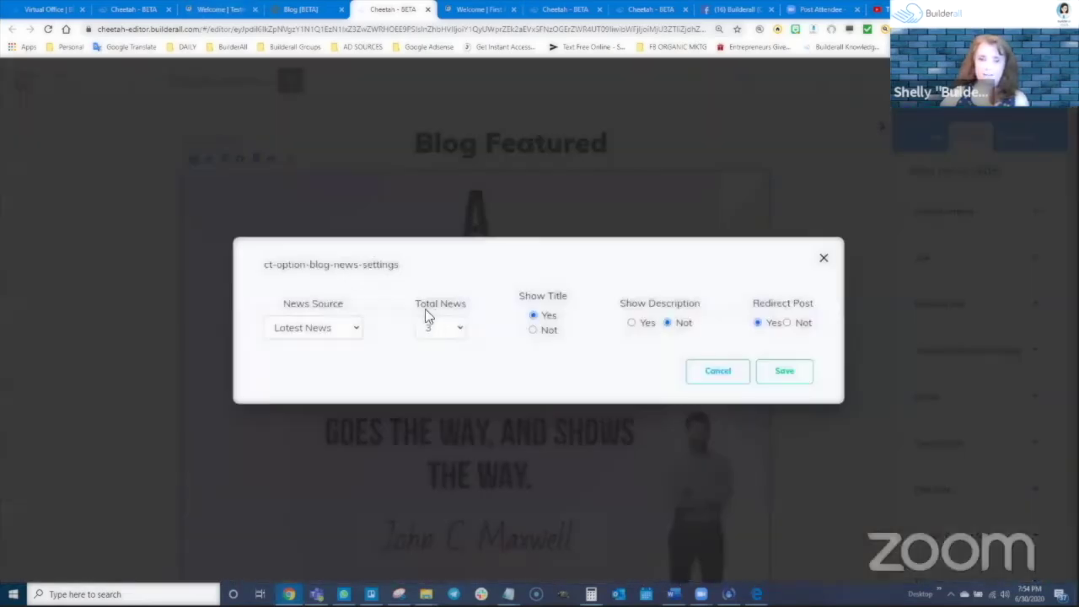
pyautogui.click(328, 327)
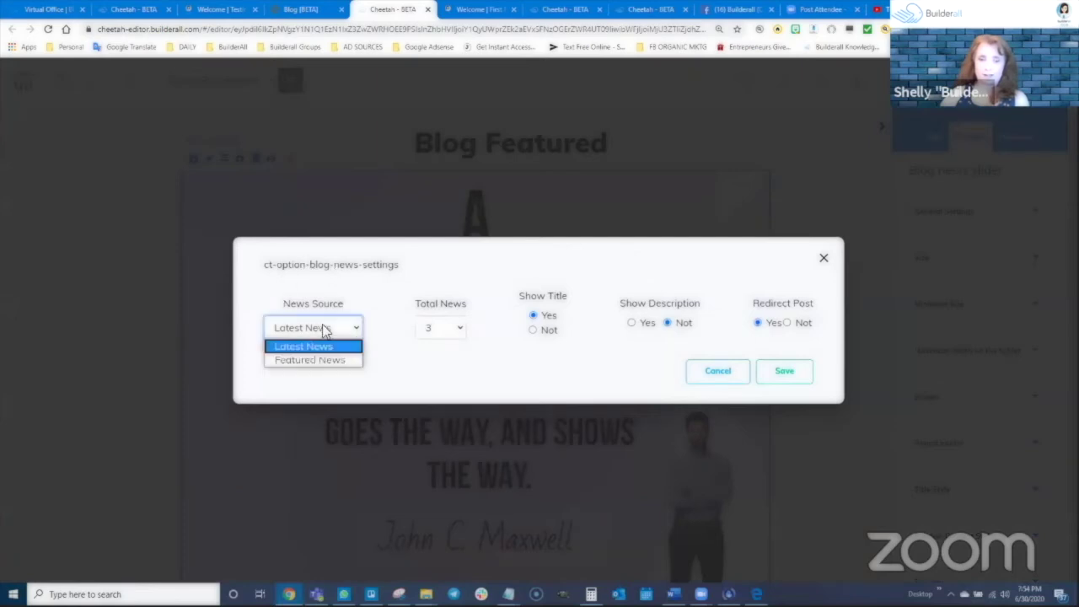
pyautogui.click(377, 282)
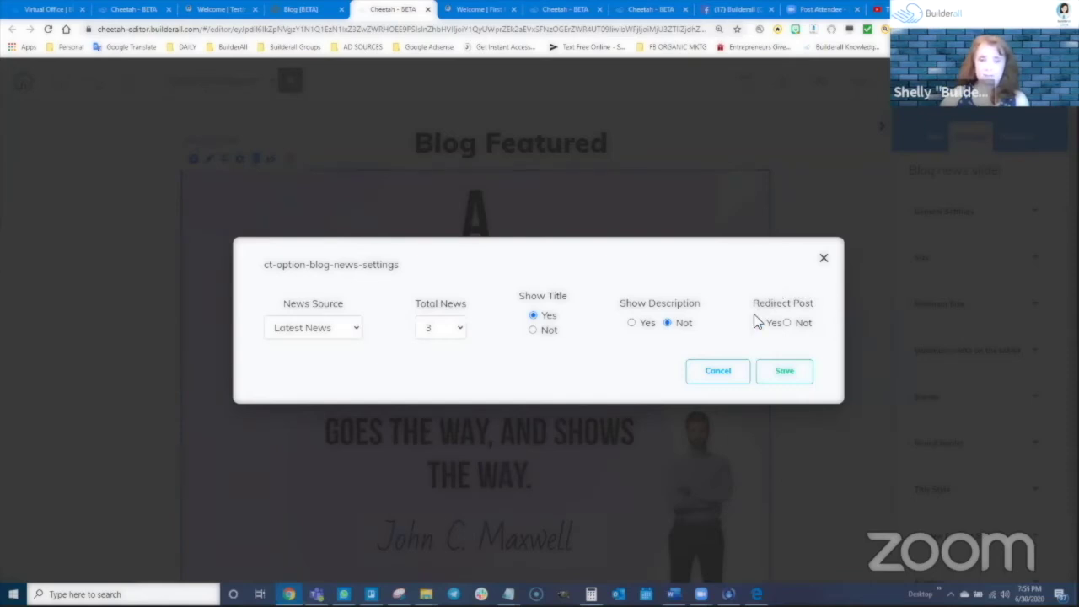
pyautogui.click(786, 375)
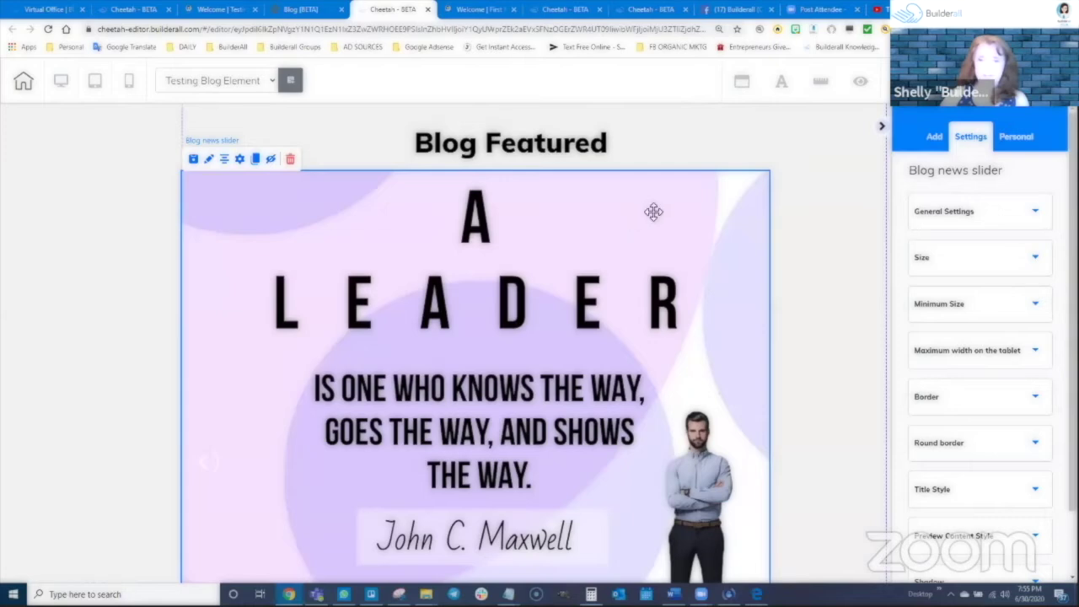
pyautogui.click(273, 160)
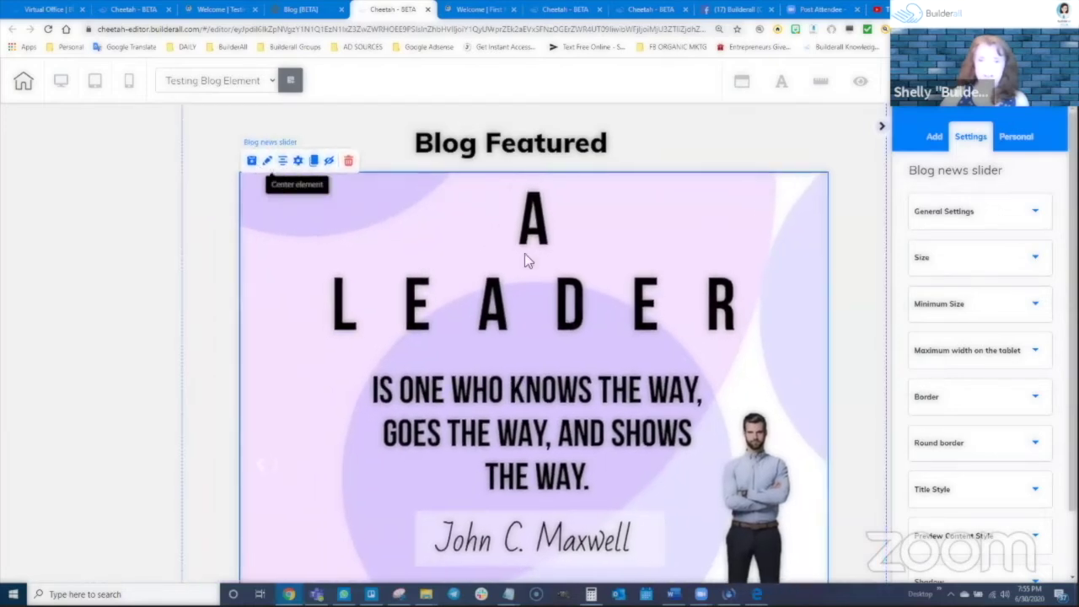
pyautogui.scroll(-3, 602, 469)
pyautogui.scroll(4, 632, 399)
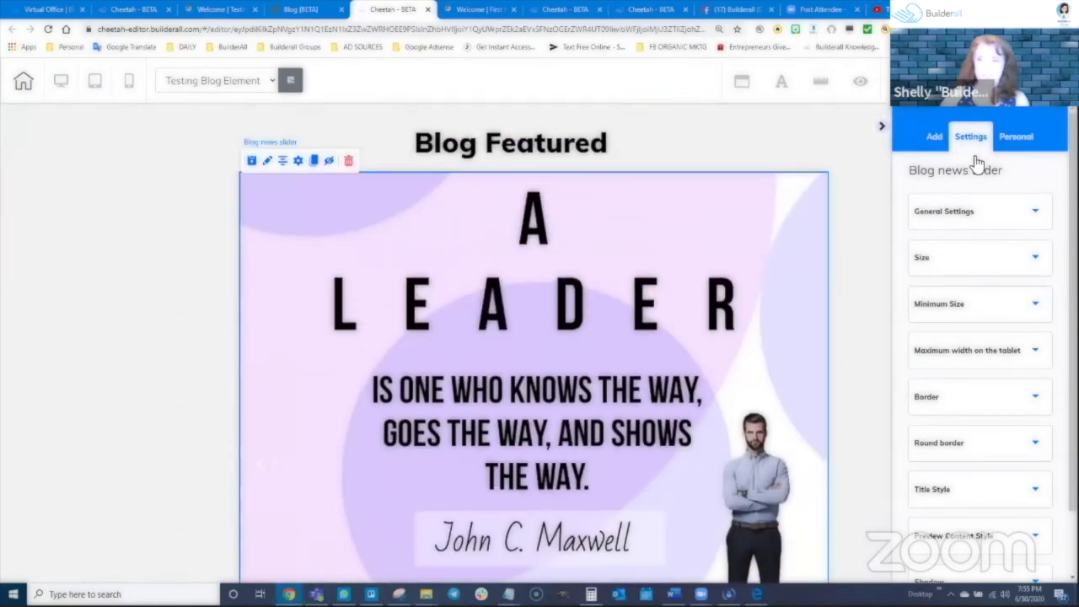
# Save the page, confirm publishing the site, and dismiss the completion message
pyautogui.click(982, 82)
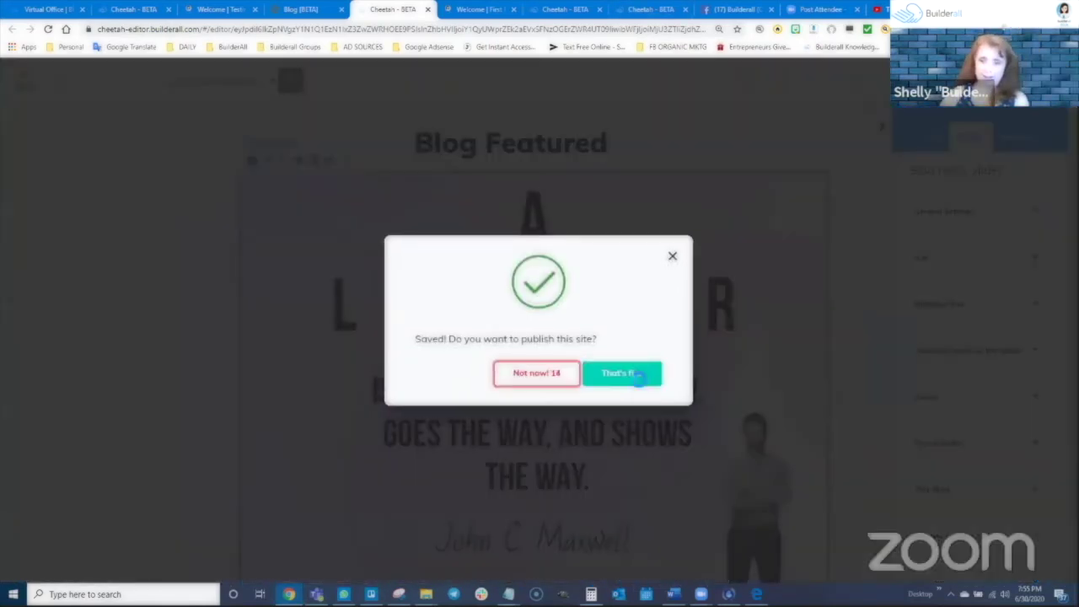
pyautogui.click(623, 374)
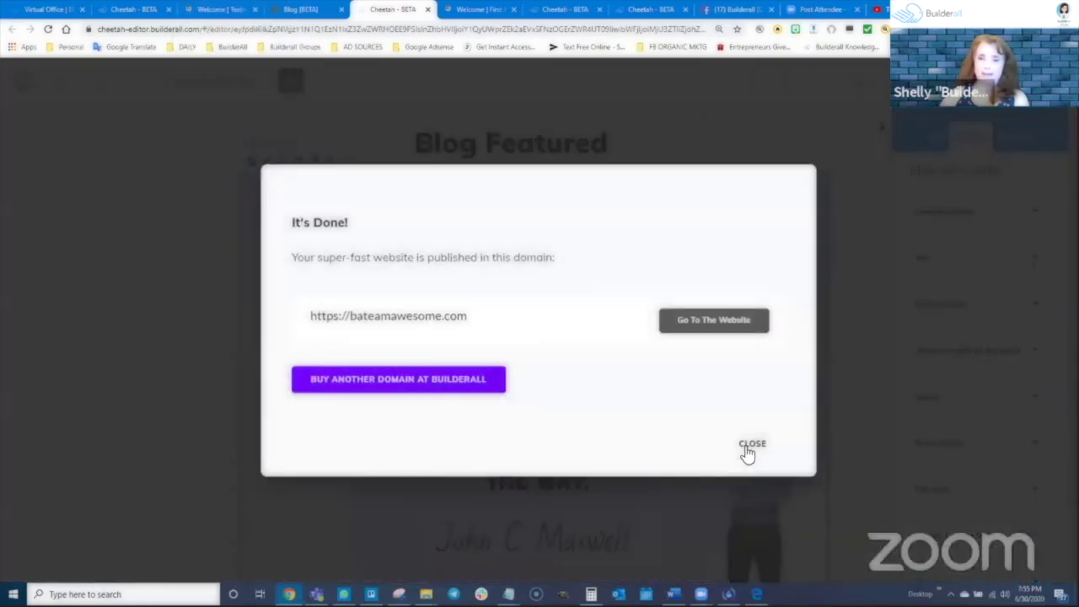
pyautogui.click(747, 453)
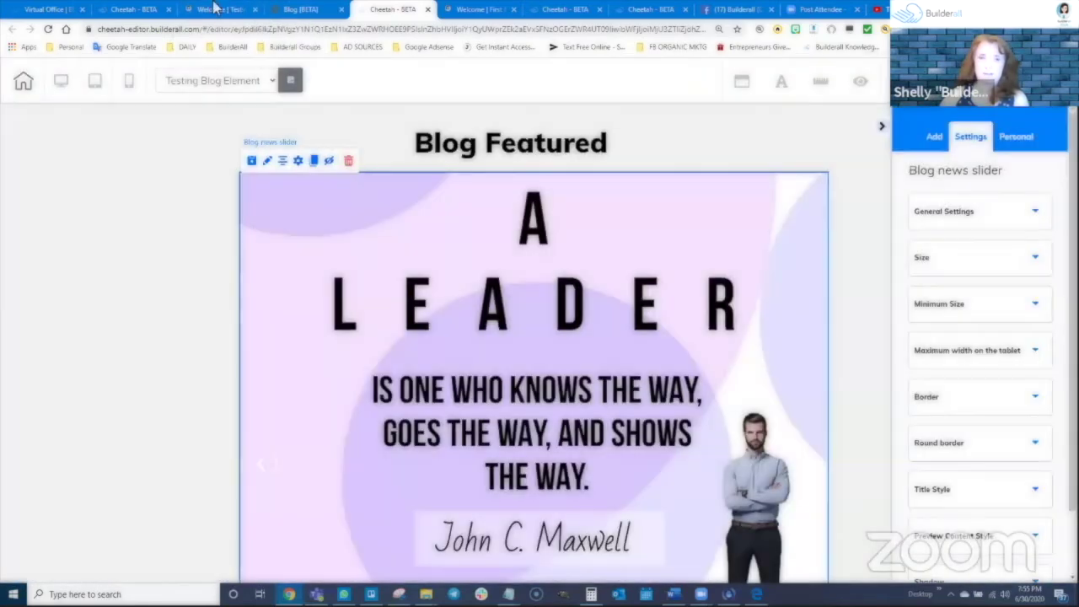
# Reload the live page and check that the slider title opens Post 2
pyautogui.click(218, 9)
pyautogui.click(47, 29)
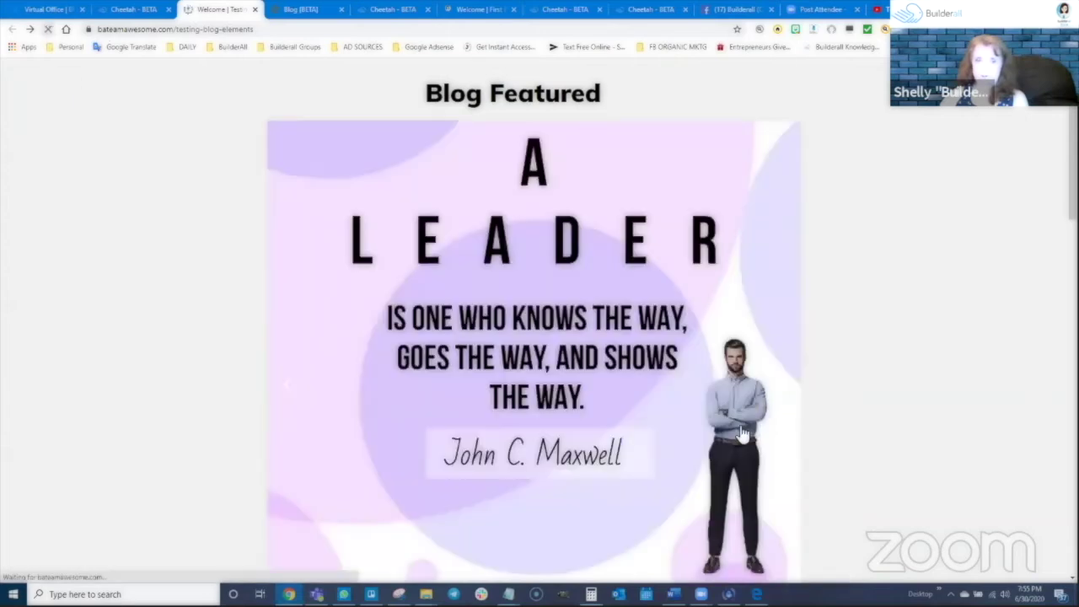
pyautogui.scroll(-2, 620, 451)
pyautogui.scroll(-2, 620, 451)
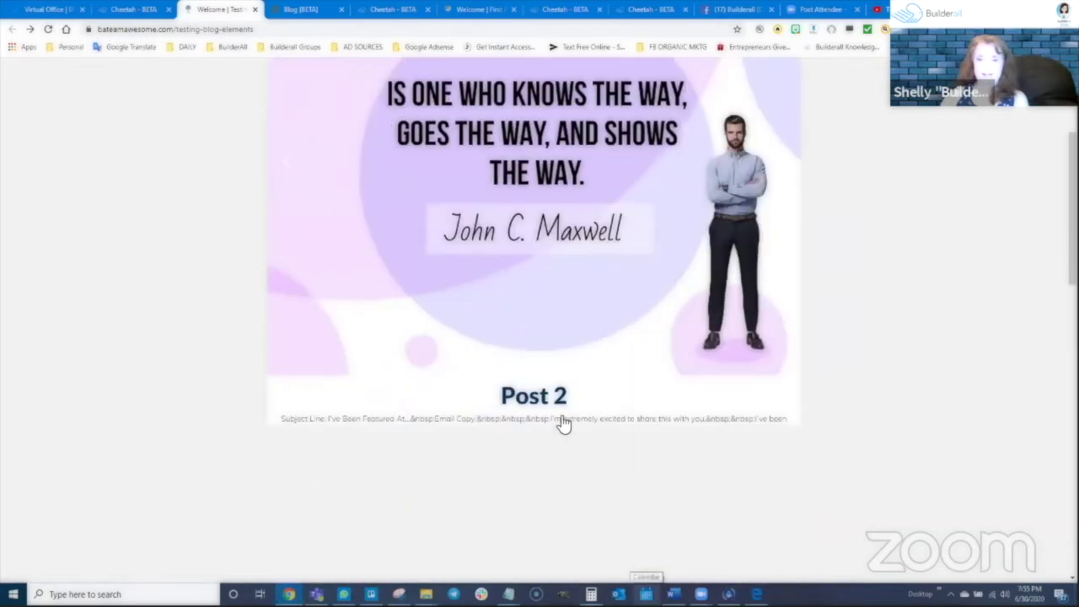
pyautogui.click(552, 396)
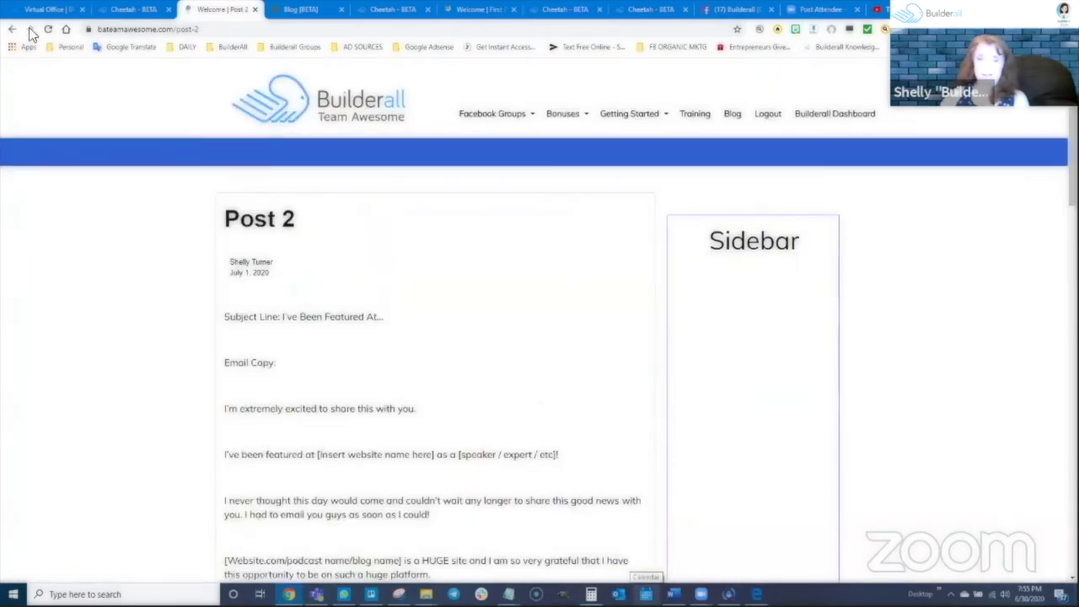
pyautogui.click(12, 30)
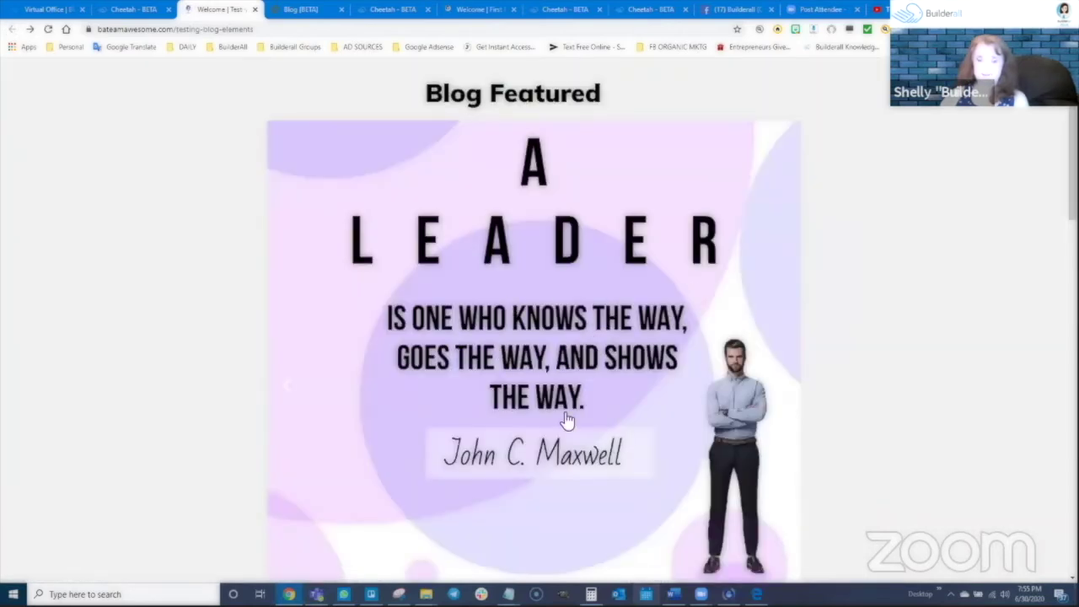
# Check the quote image and First Post slide links, then show the slider's 951 × 944 size in the editor
pyautogui.scroll(-3, 568, 424)
pyautogui.click(553, 386)
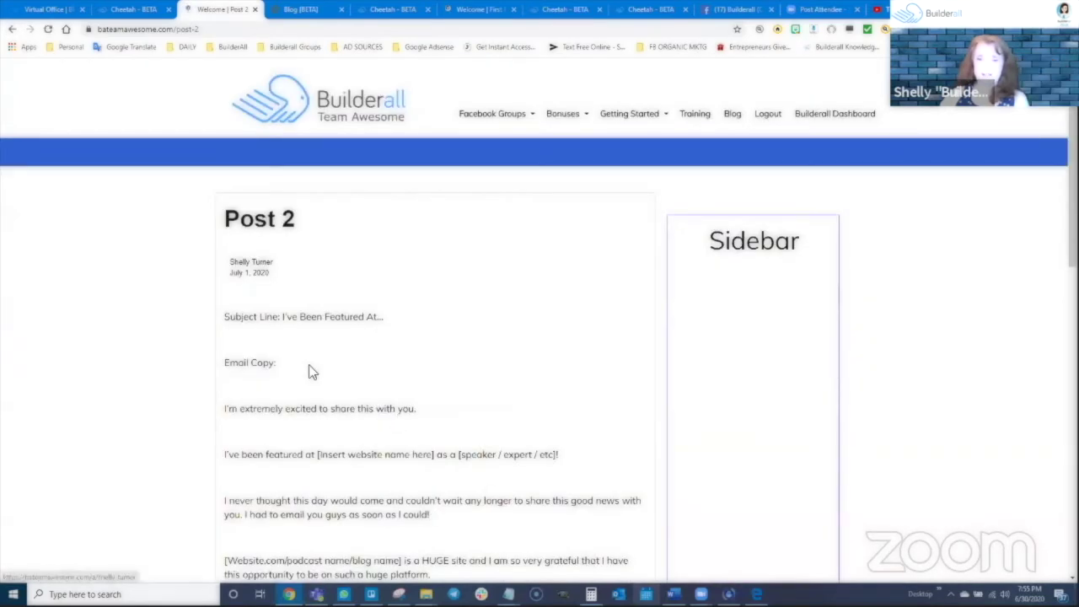
pyautogui.hotkey('alt', 'Left')
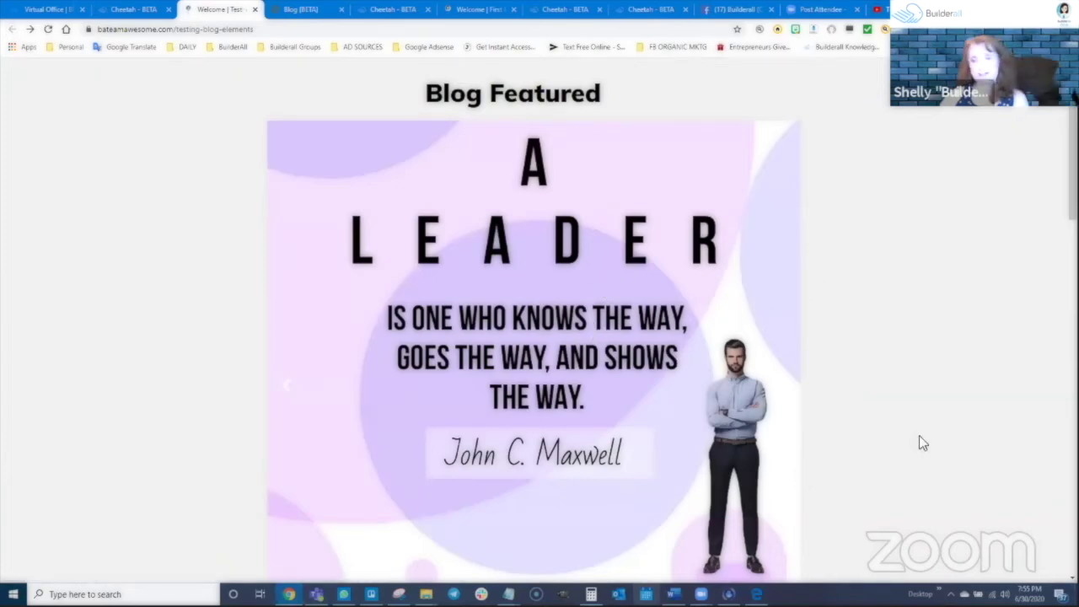
pyautogui.click(570, 394)
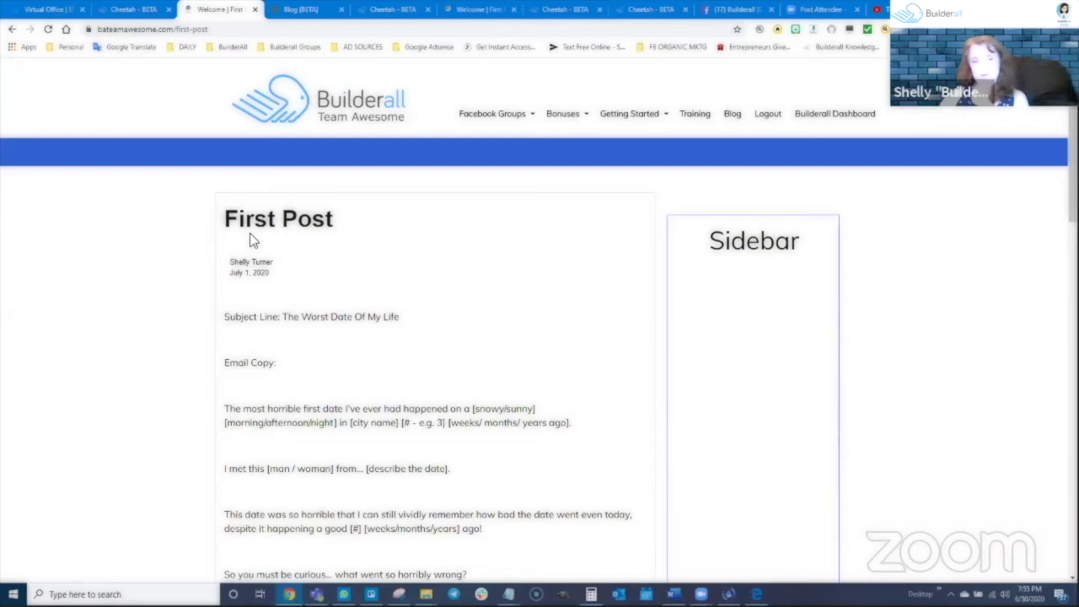
pyautogui.hotkey('alt', 'Left')
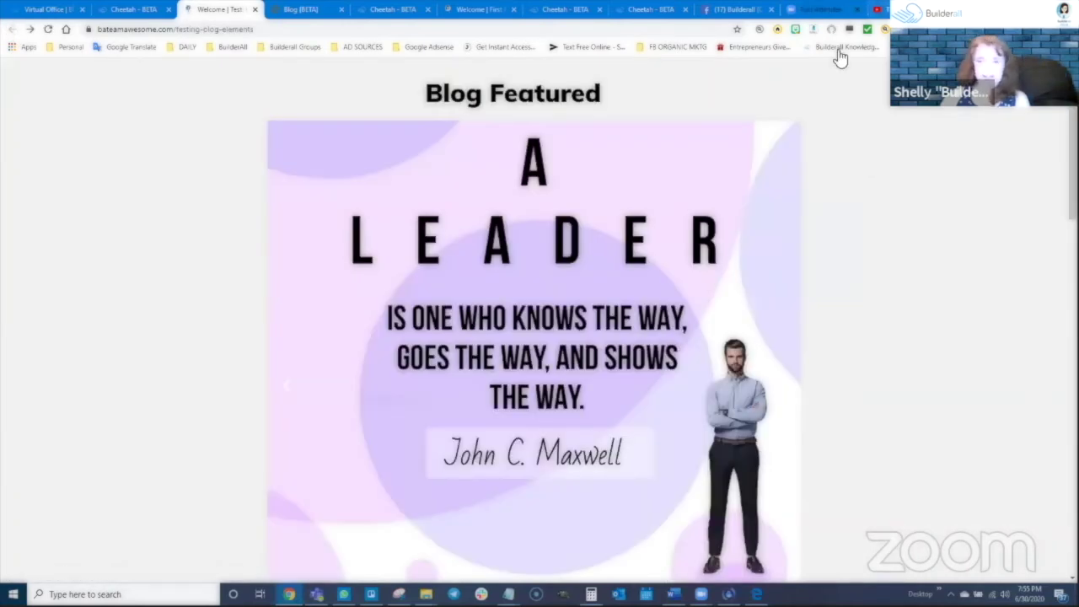
pyautogui.click(395, 9)
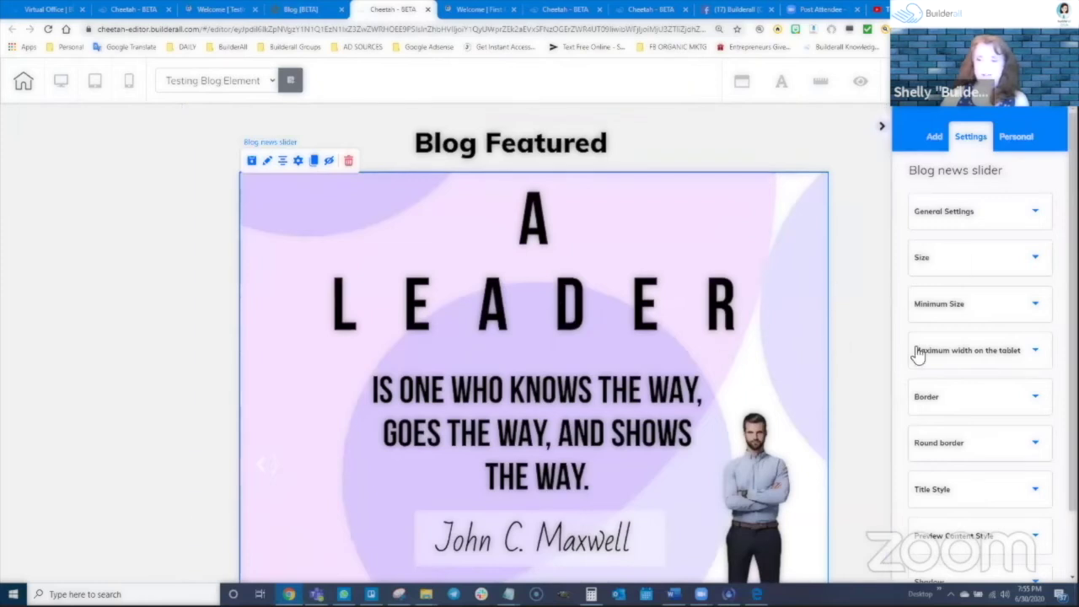
pyautogui.click(963, 260)
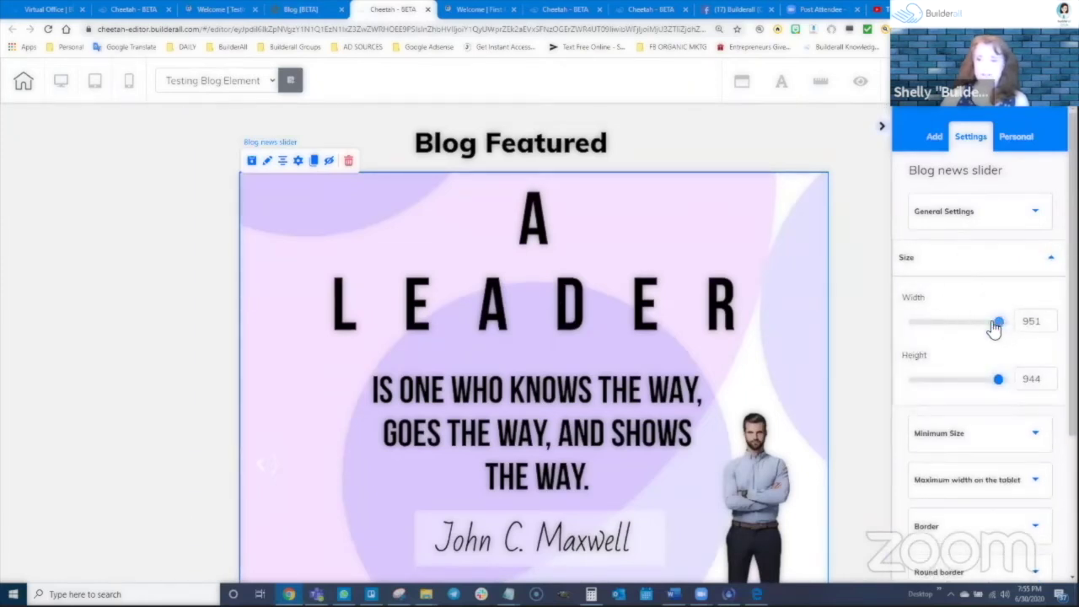
# Shrink the slider to about 228 wide by 296 high and move it to the page's right side
pyautogui.moveTo(997, 323); pyautogui.dragTo(972, 331)
pyautogui.moveTo(998, 379); pyautogui.dragTo(963, 381)
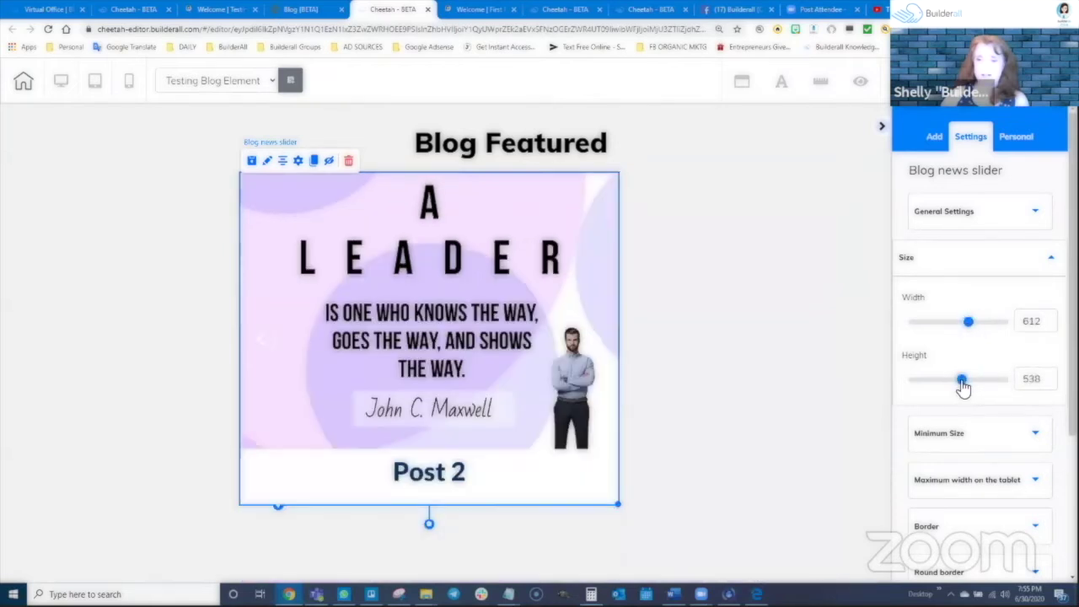
pyautogui.moveTo(967, 329); pyautogui.dragTo(946, 327)
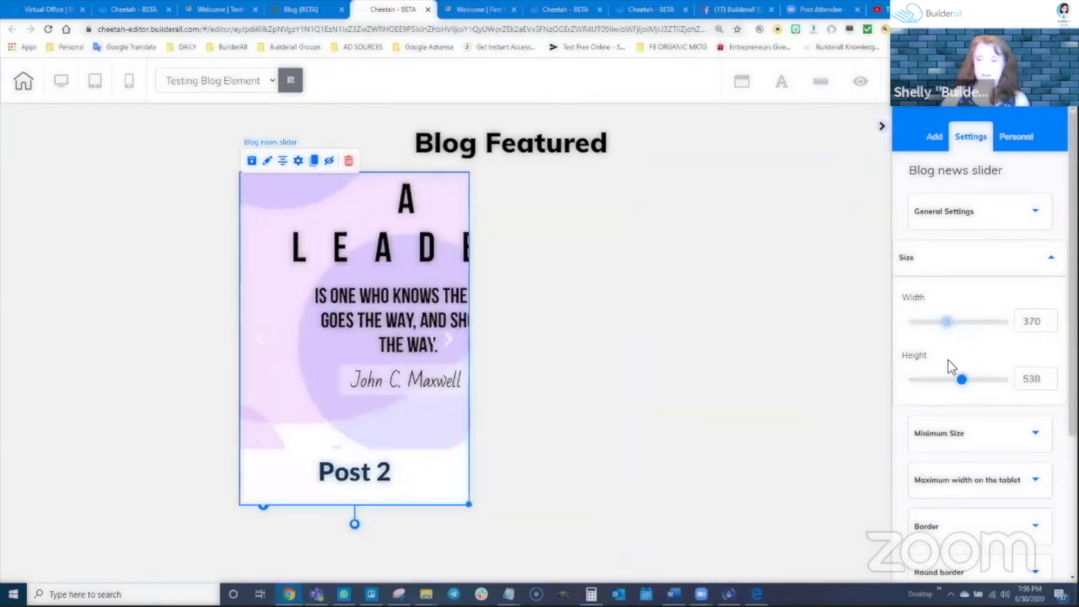
pyautogui.moveTo(965, 386); pyautogui.dragTo(941, 385)
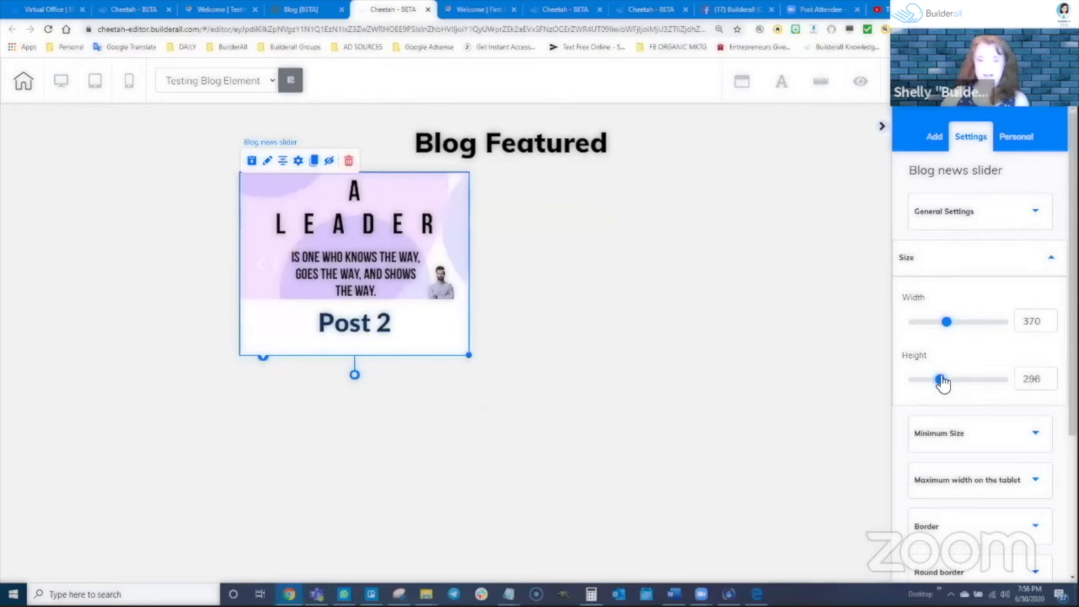
pyautogui.moveTo(944, 321); pyautogui.dragTo(934, 321)
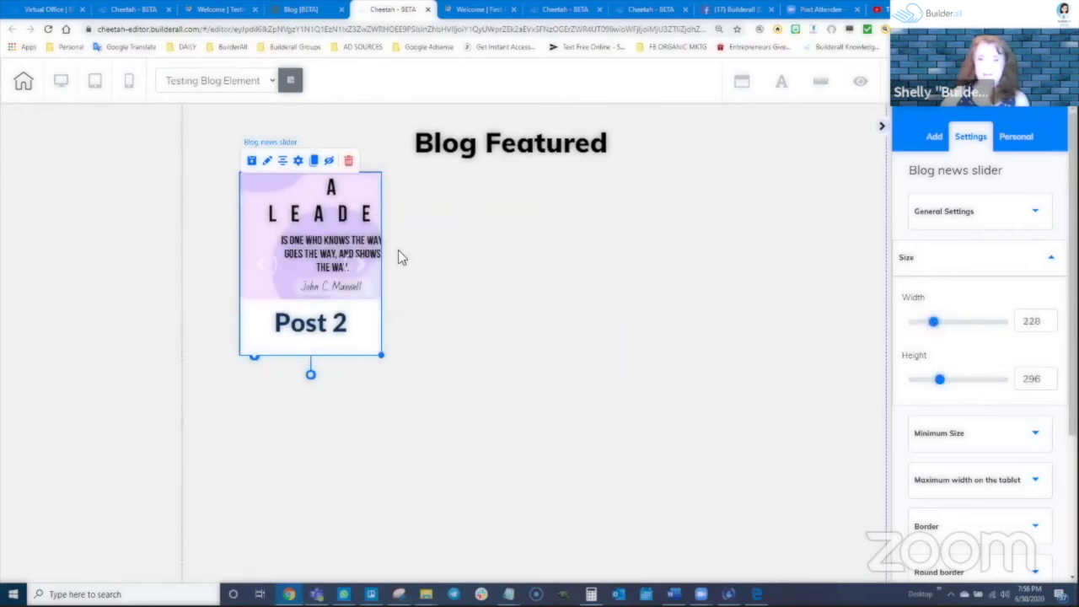
pyautogui.moveTo(328, 230); pyautogui.dragTo(809, 226)
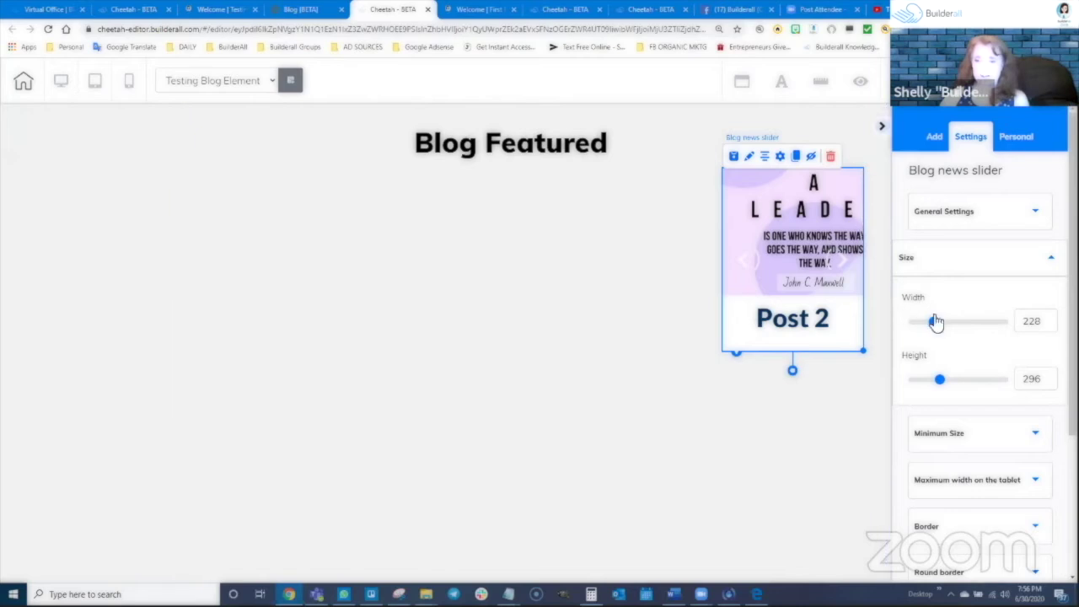
# Fine-tune the slider size, dropping its height to 153 and width to around 116
pyautogui.moveTo(1050, 318); pyautogui.dragTo(1050, 318)
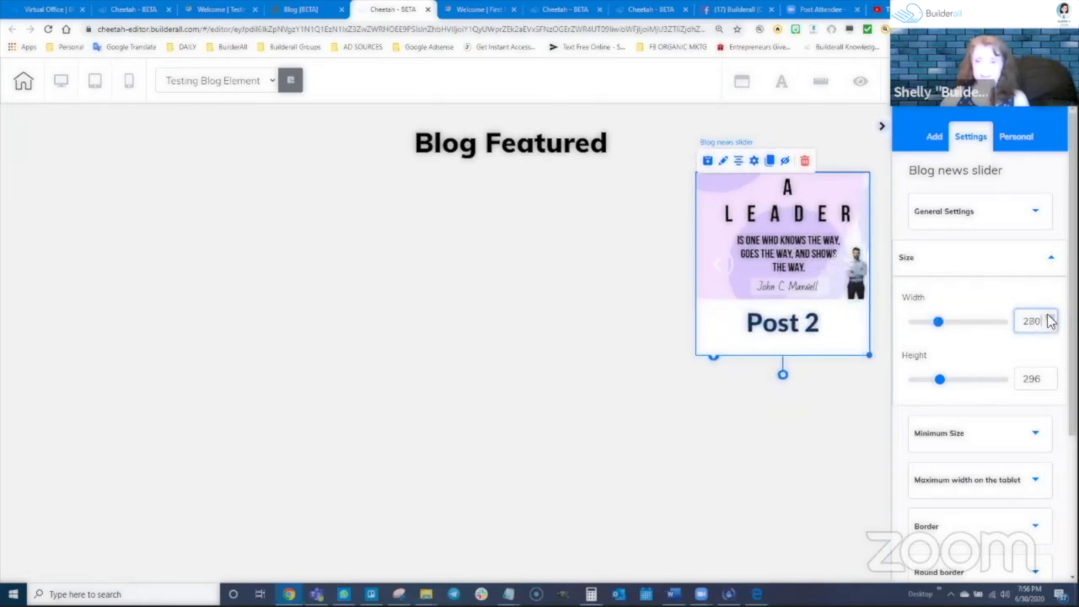
pyautogui.moveTo(942, 380); pyautogui.dragTo(927, 380)
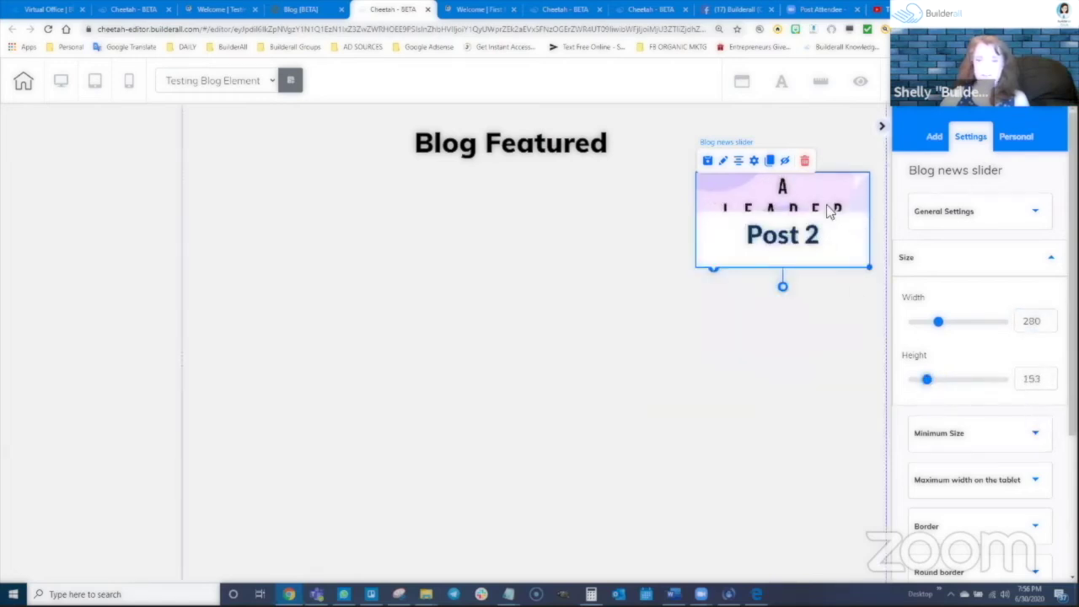
pyautogui.moveTo(940, 327); pyautogui.dragTo(919, 328)
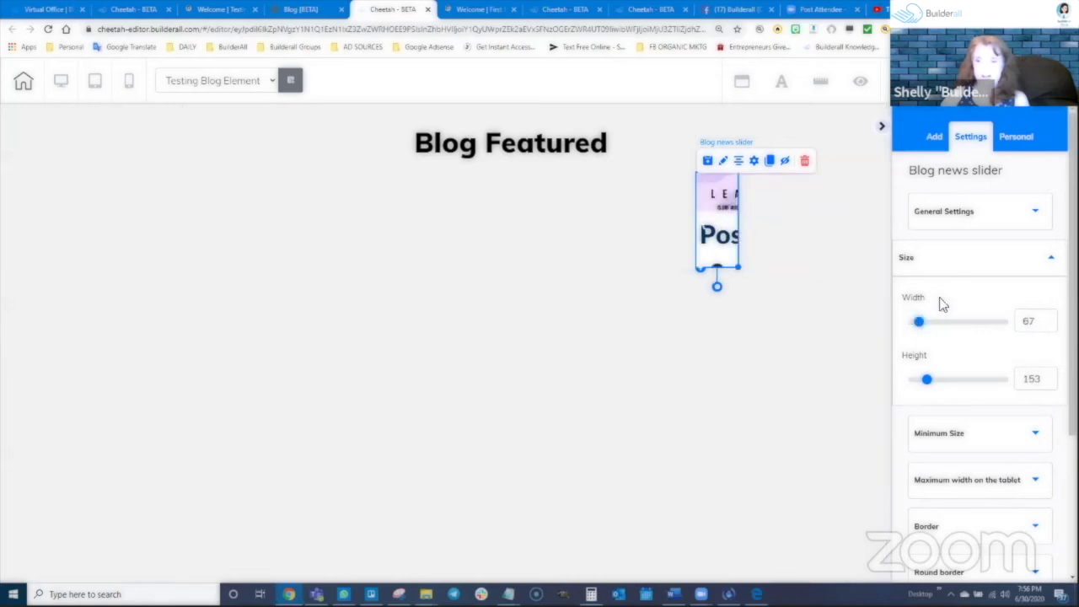
pyautogui.moveTo(925, 325); pyautogui.dragTo(928, 327)
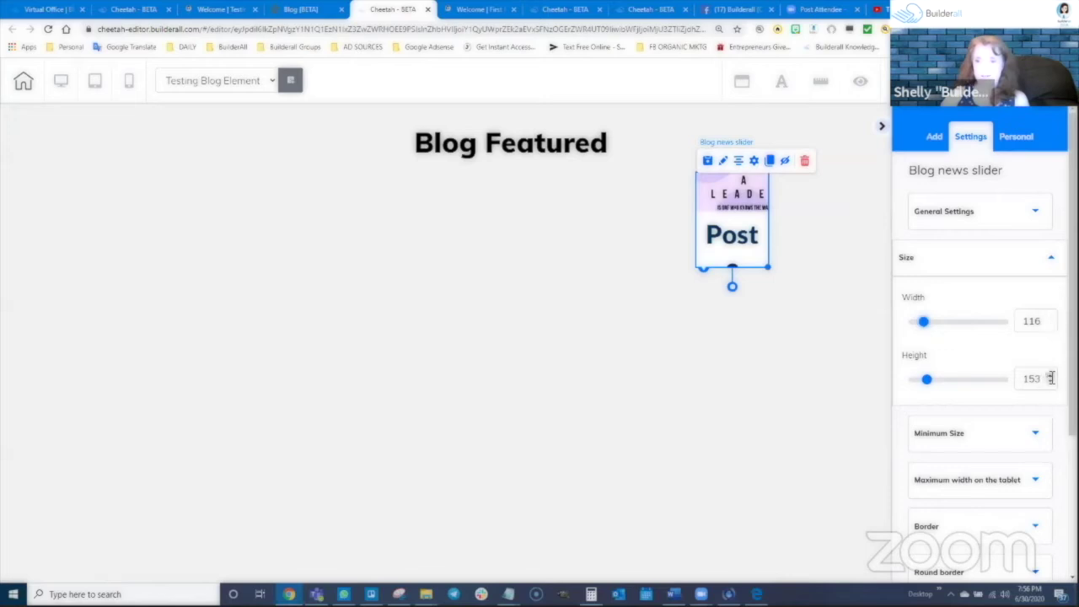
pyautogui.moveTo(927, 384)
pyautogui.mouseDown()
pyautogui.moveTo(935, 391)
pyautogui.moveTo(931, 379)
pyautogui.mouseUp()
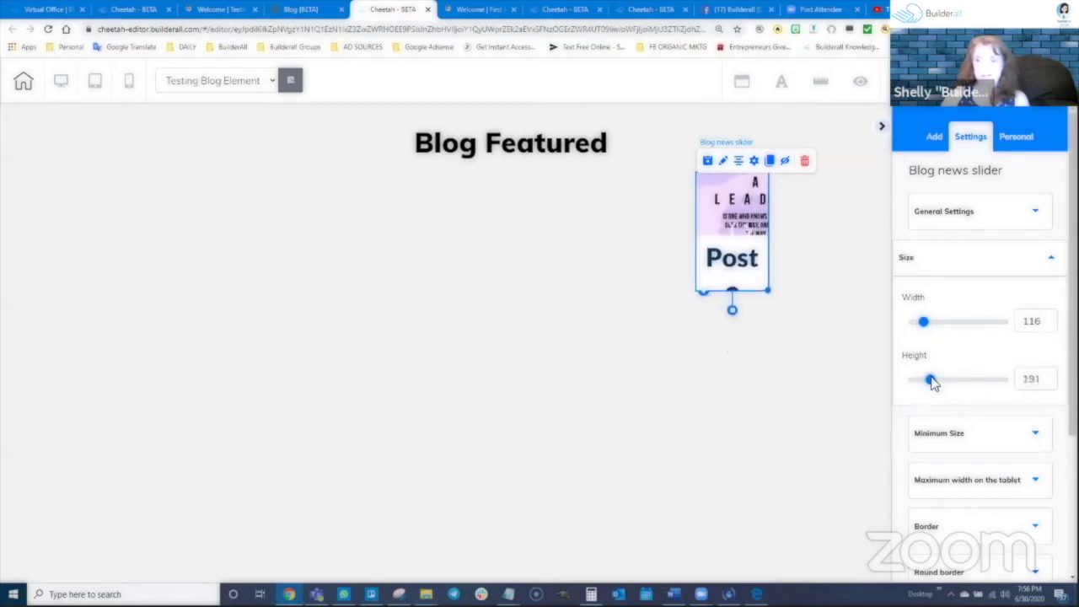
# Step the slider up to 211 wide by 218 high and move it lower on the right
pyautogui.click(1052, 318)
pyautogui.click(1051, 318)
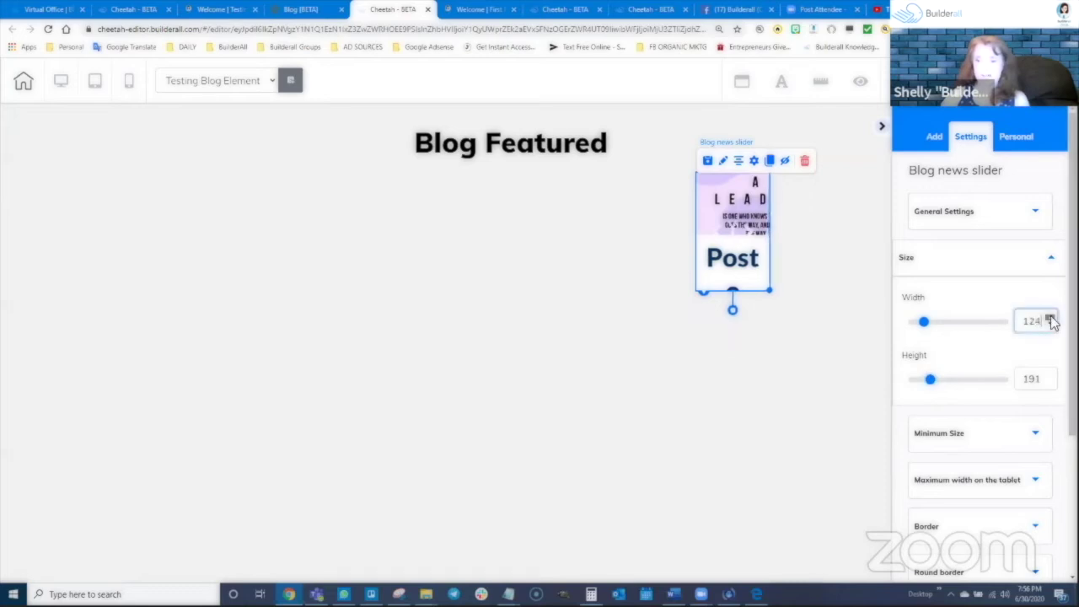
pyautogui.click(1051, 320)
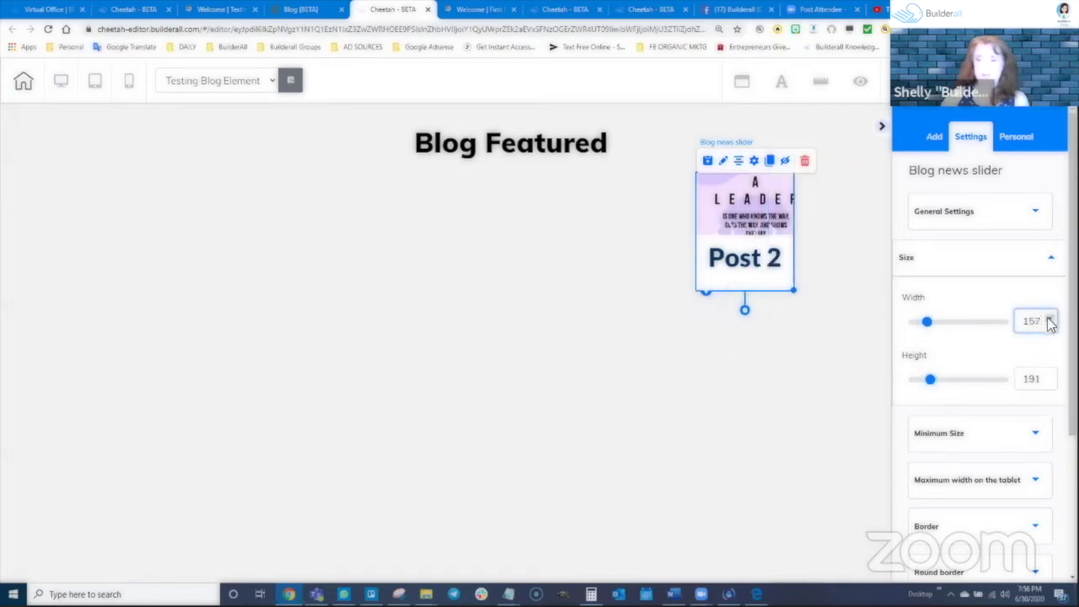
pyautogui.click(1051, 319)
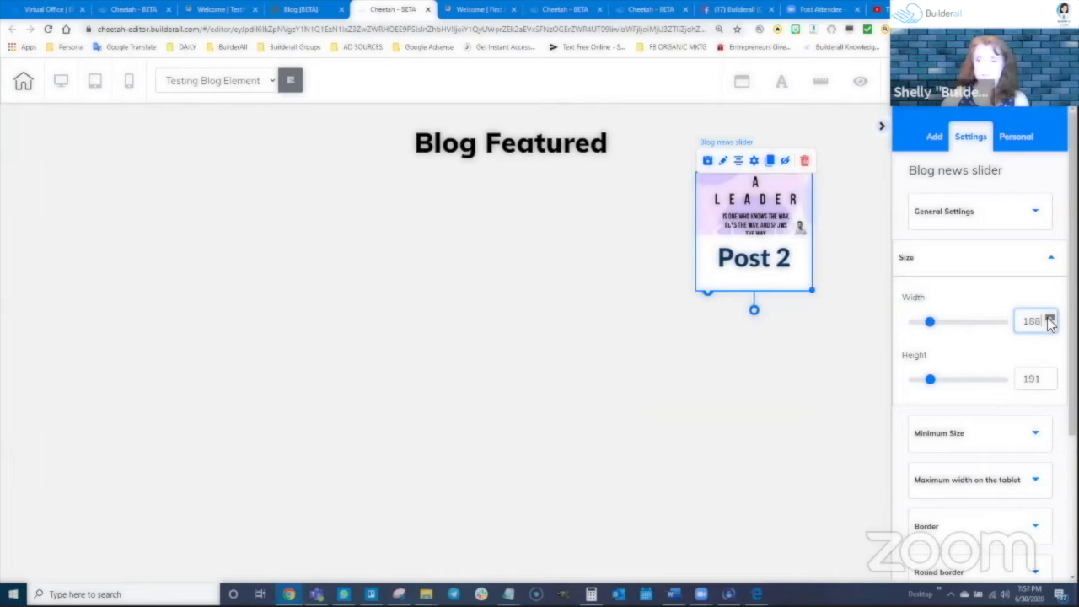
pyautogui.click(1051, 378)
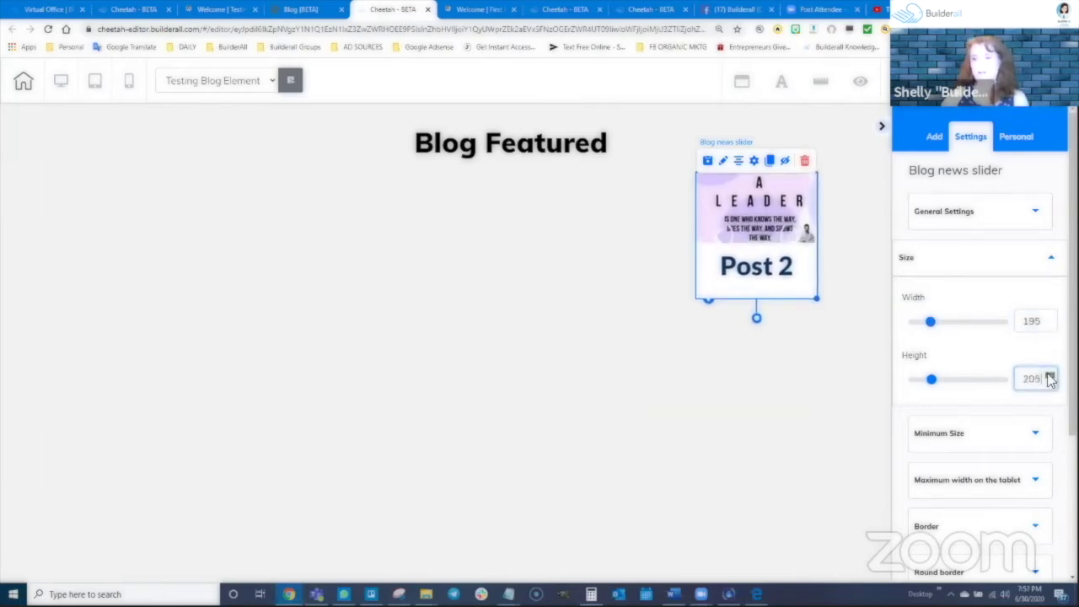
pyautogui.click(1051, 378)
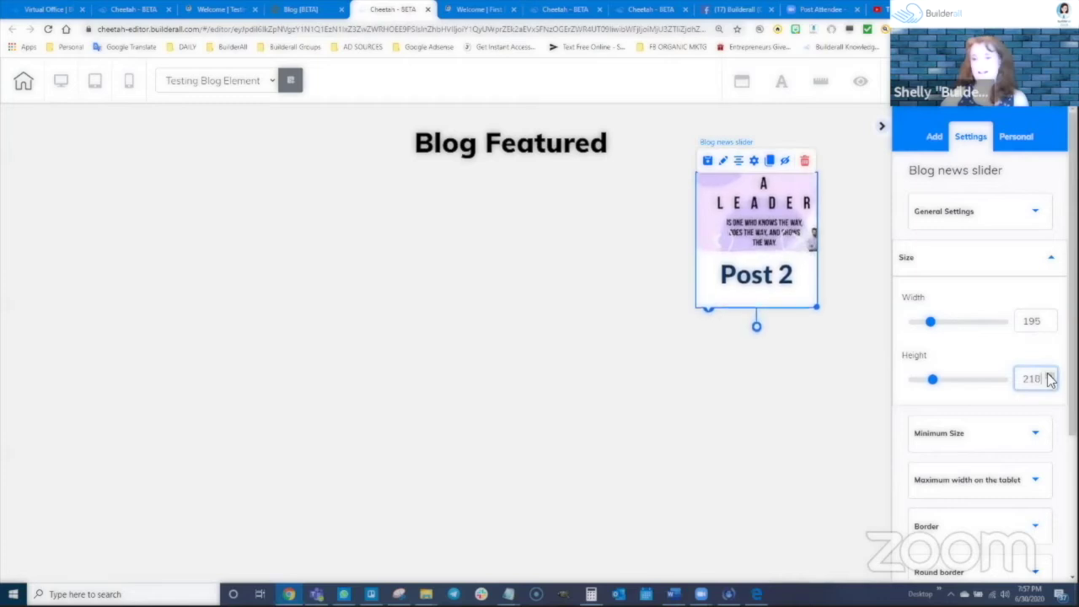
pyautogui.click(1051, 319)
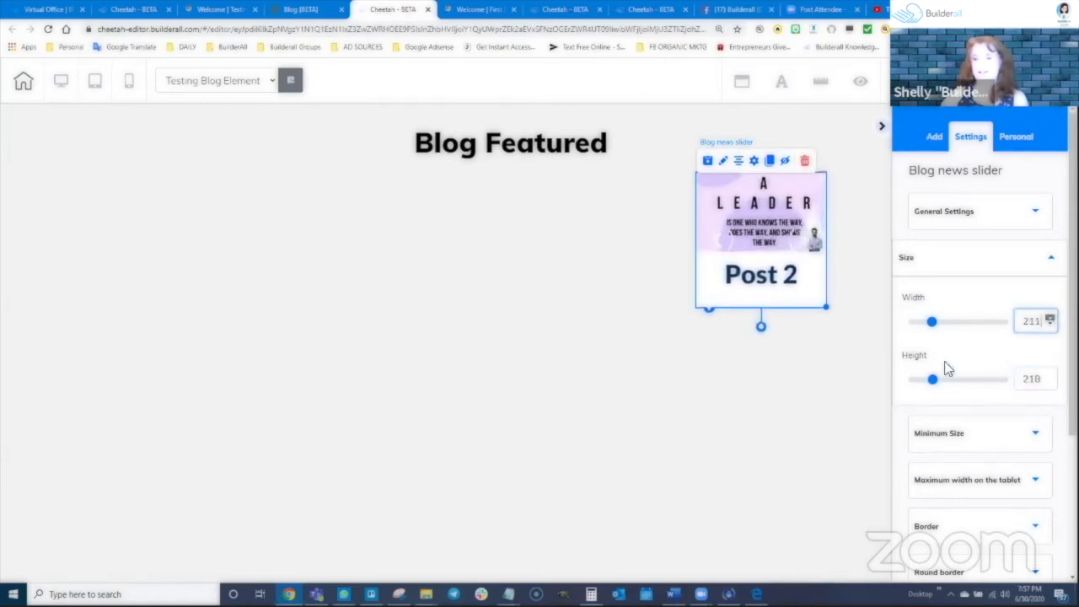
pyautogui.moveTo(765, 229); pyautogui.dragTo(764, 296)
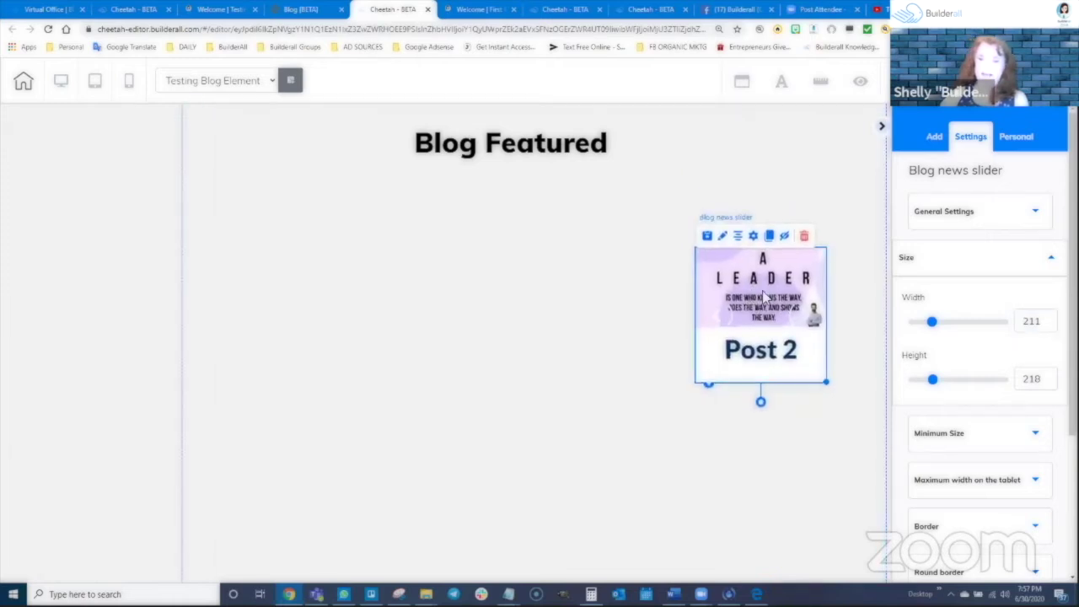
# Re-save the slider's content settings, then drag the 211 × 218 slider up under Blog Featured
pyautogui.click(755, 239)
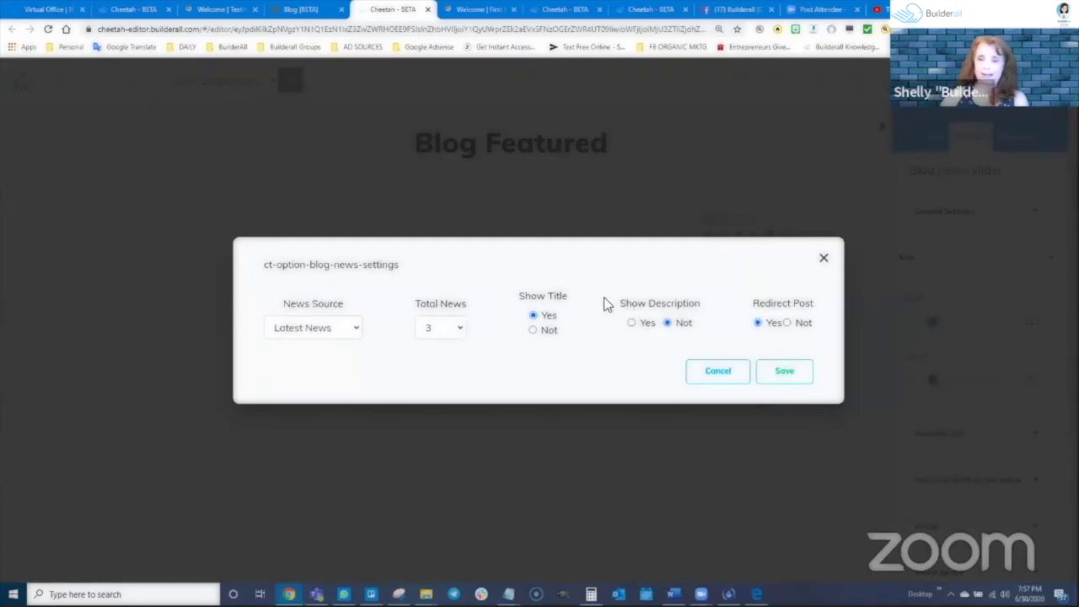
pyautogui.click(784, 371)
pyautogui.moveTo(756, 595)
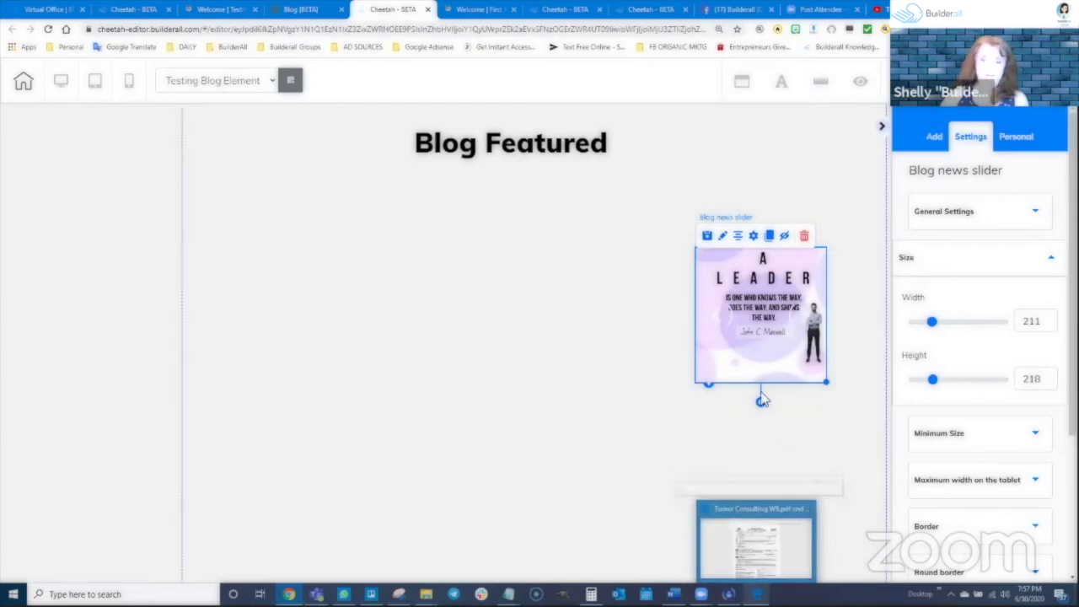
pyautogui.moveTo(763, 314); pyautogui.dragTo(793, 247)
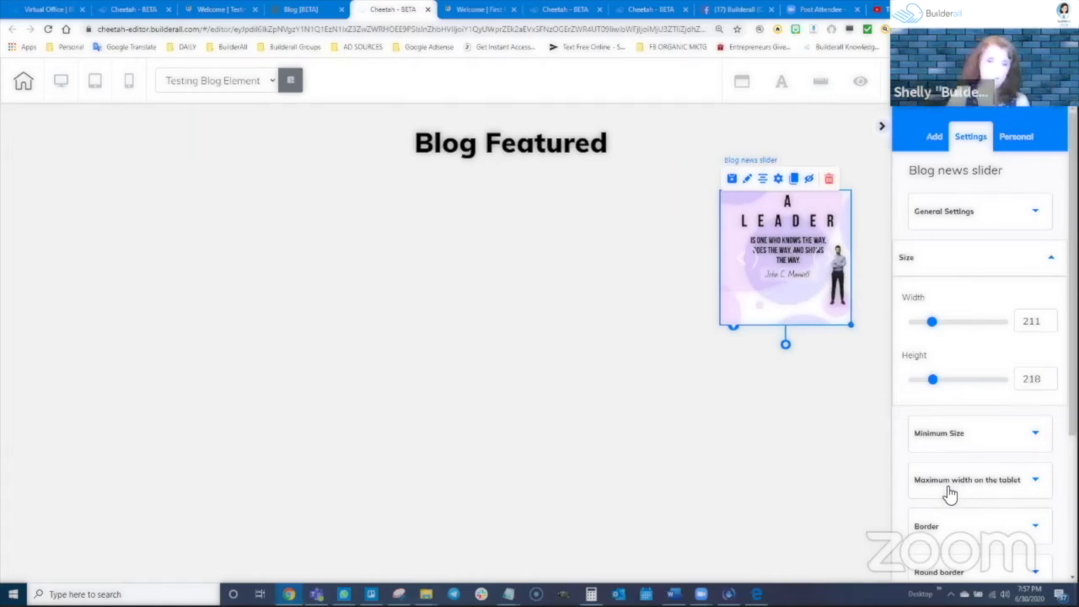
pyautogui.moveTo(756, 593)
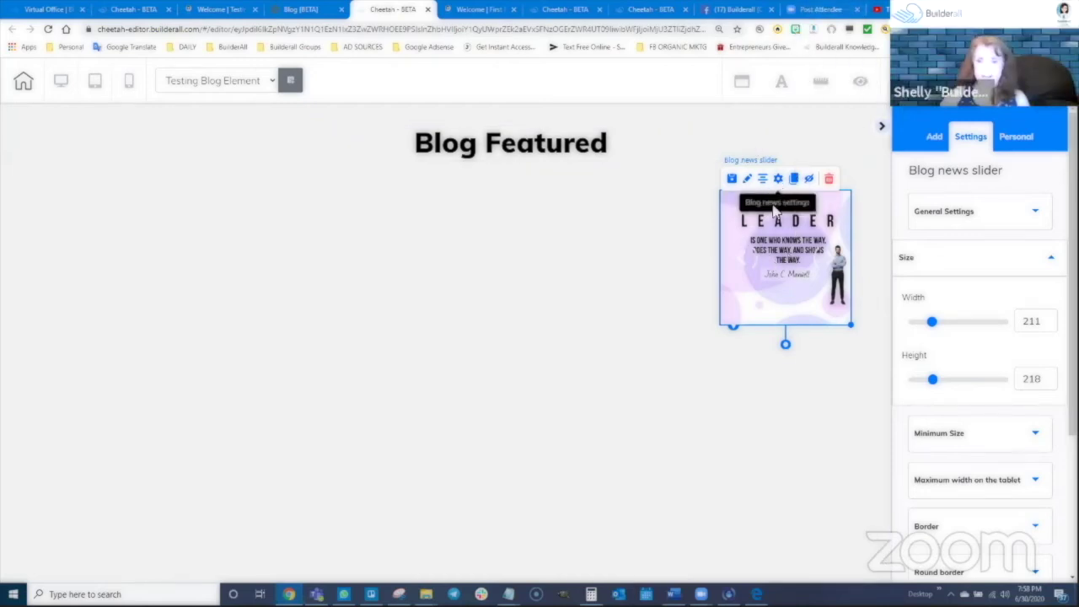
pyautogui.click(778, 180)
pyautogui.click(299, 332)
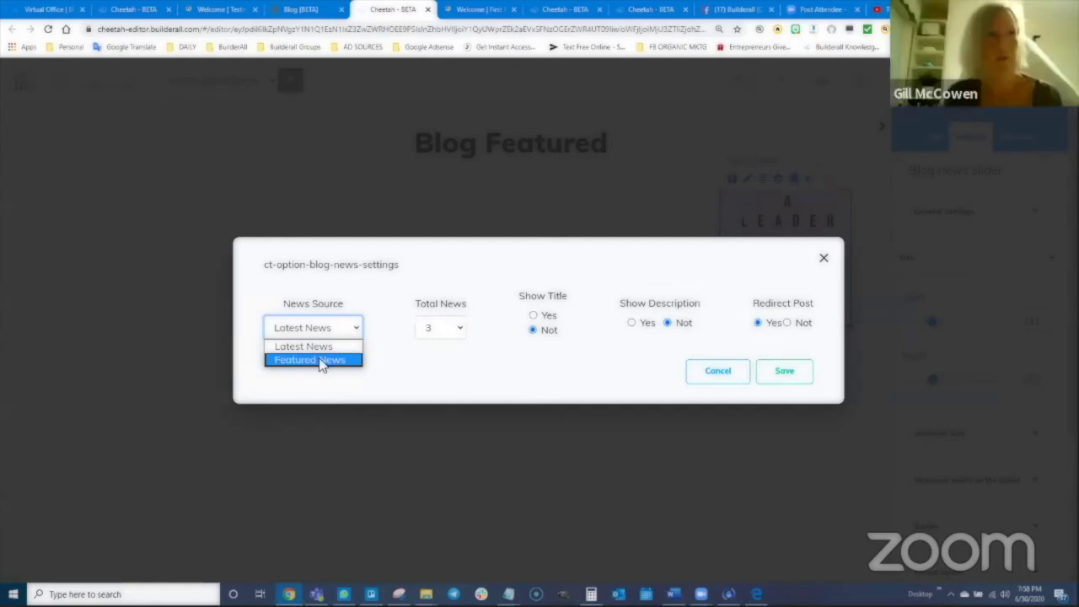
pyautogui.click(438, 369)
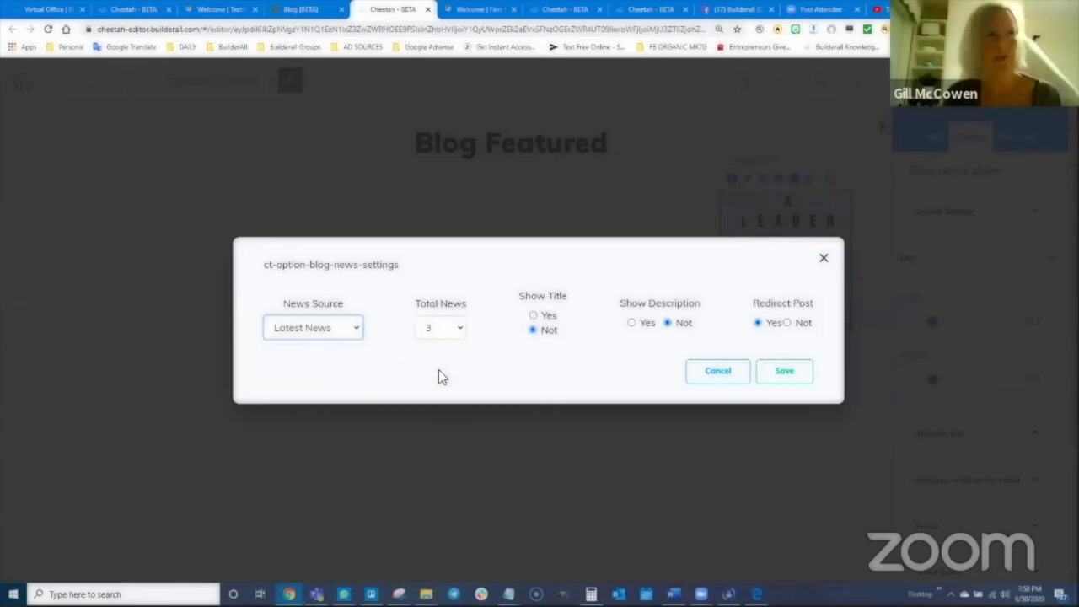
pyautogui.click(824, 258)
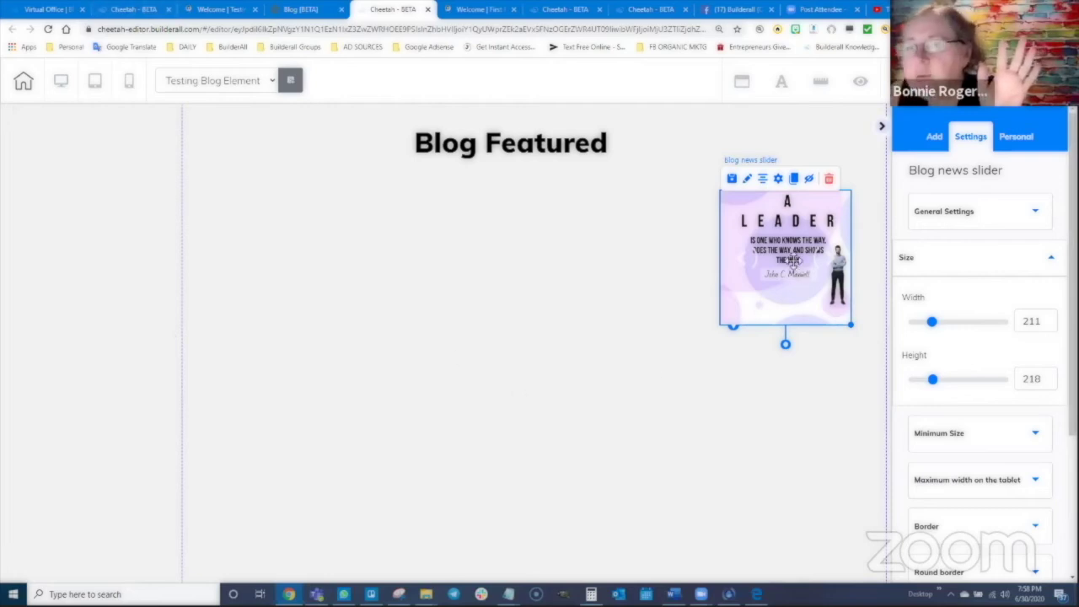
# Nudge the news slider's position slightly and save the page with Ctrl+S
pyautogui.moveTo(797, 270); pyautogui.dragTo(794, 256)
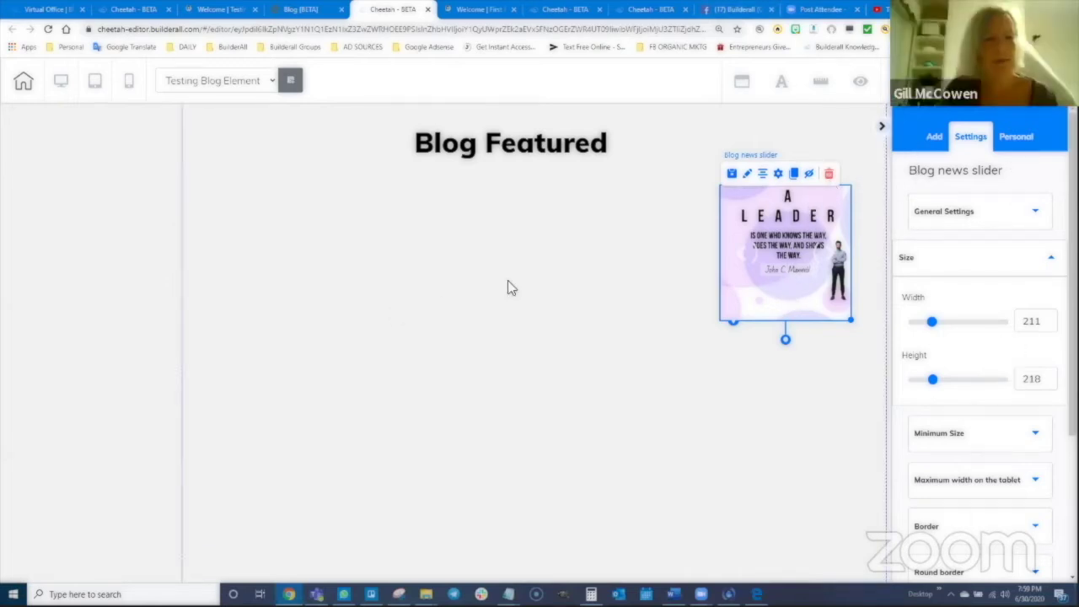
pyautogui.hotkey('ctrl', 's')
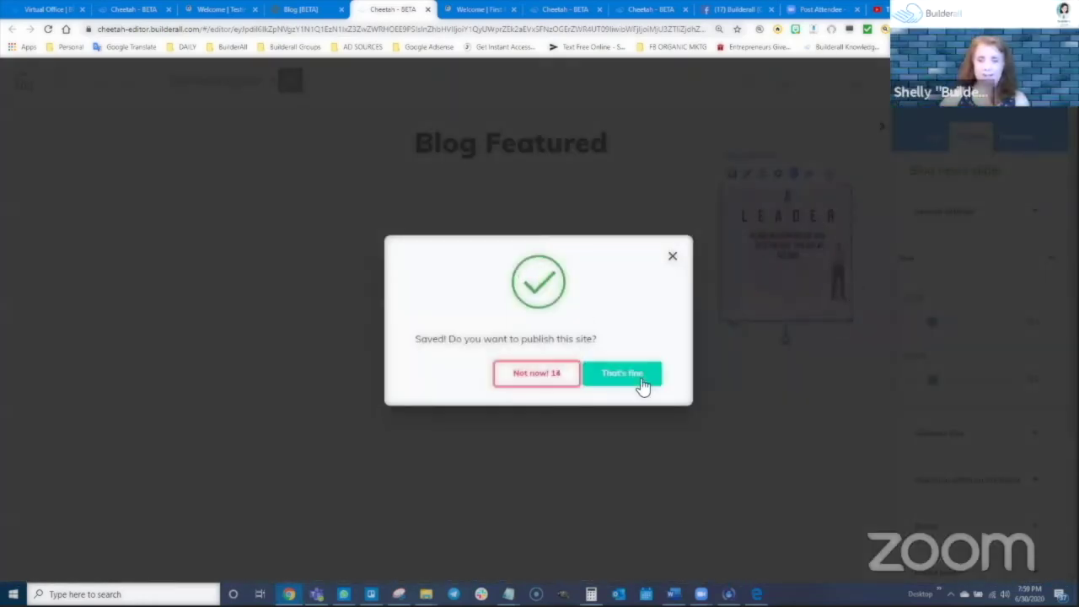
# Publish the site, nudge the news slider slightly, and switch to the live page's tab
pyautogui.click(624, 377)
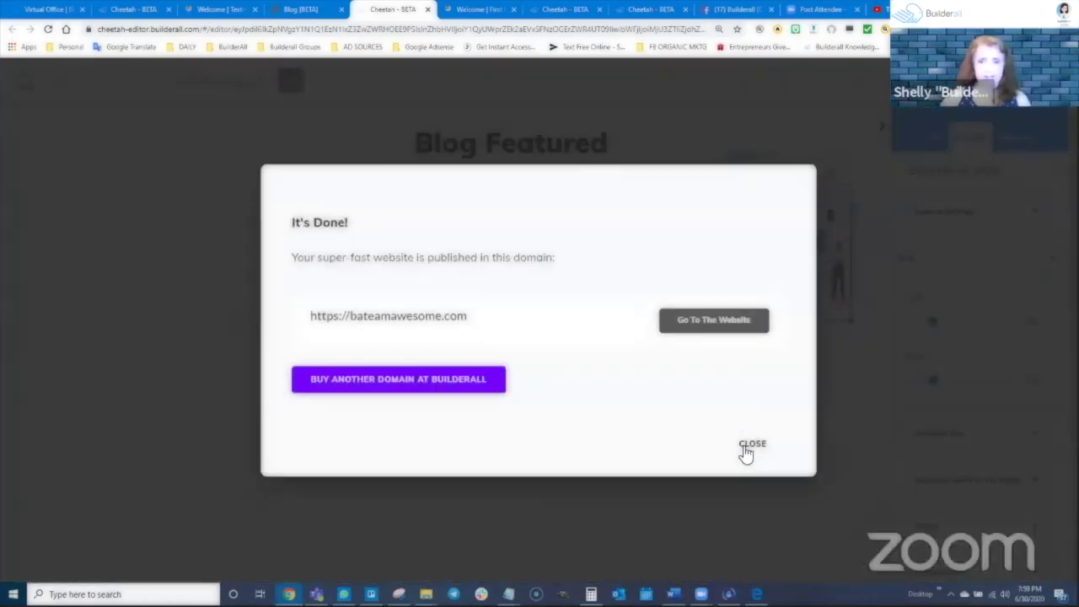
pyautogui.click(746, 454)
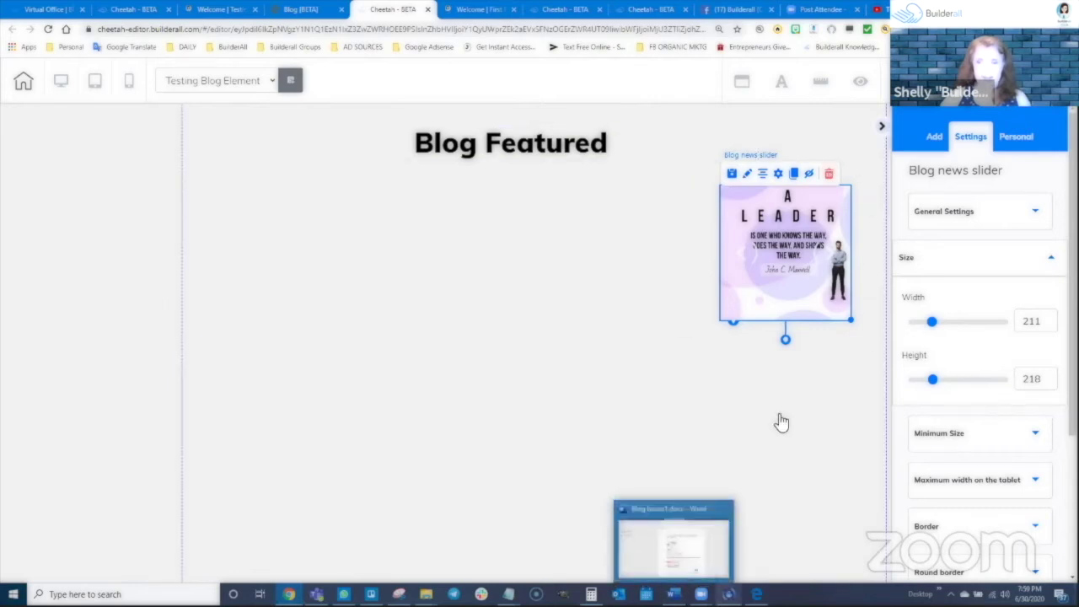
pyautogui.moveTo(806, 254)
pyautogui.mouseDown()
pyautogui.moveTo(801, 268)
pyautogui.moveTo(843, 277)
pyautogui.moveTo(816, 250)
pyautogui.mouseUp()
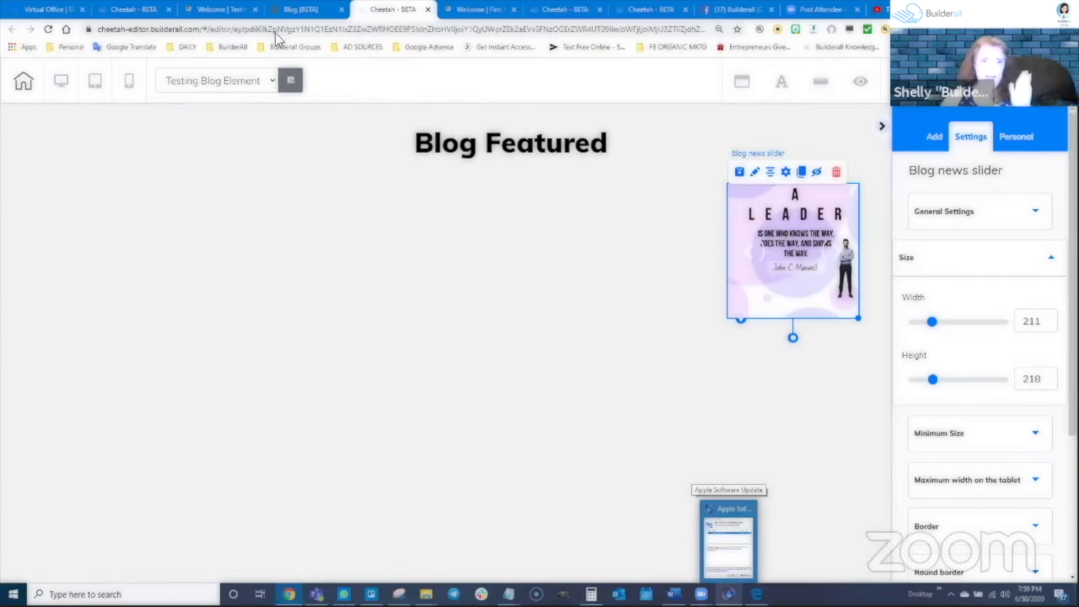
pyautogui.click(198, 10)
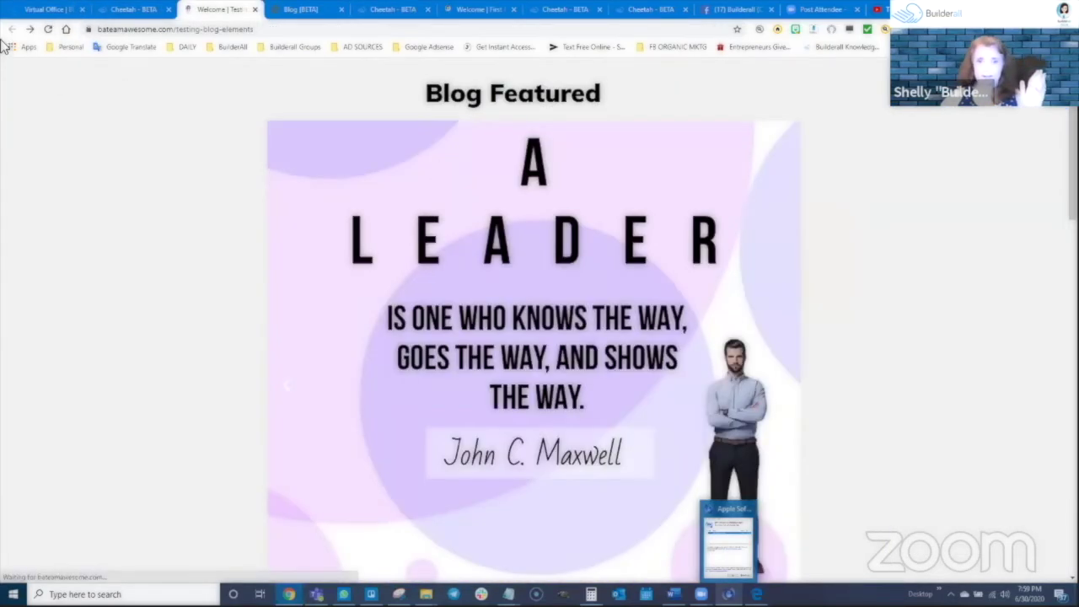
# Reload the live page to check the small slider at right, then return to the Cheetah editor
pyautogui.click(49, 29)
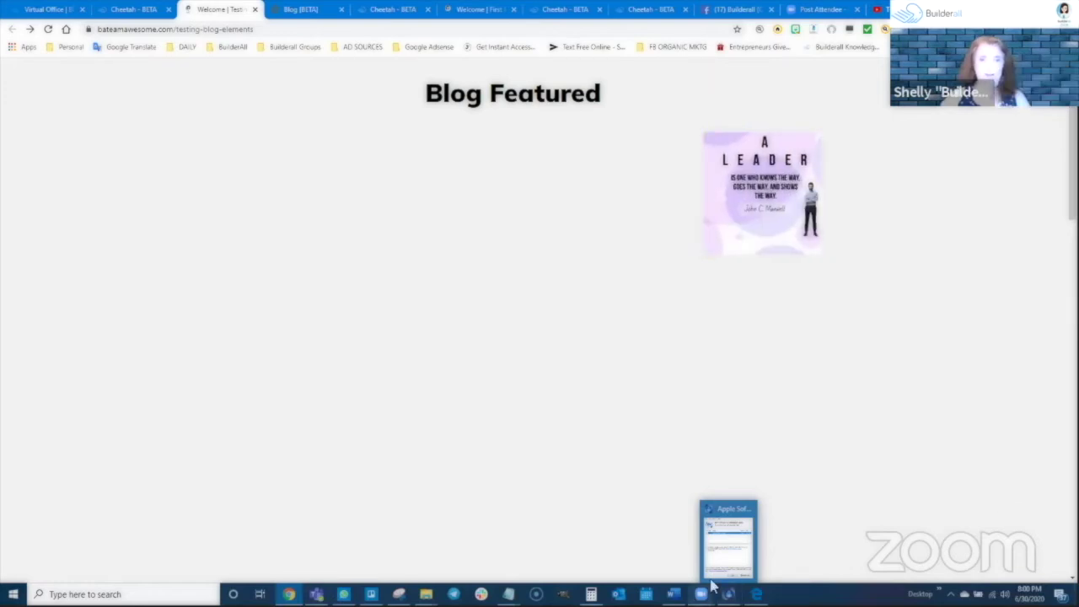
pyautogui.moveTo(700, 594)
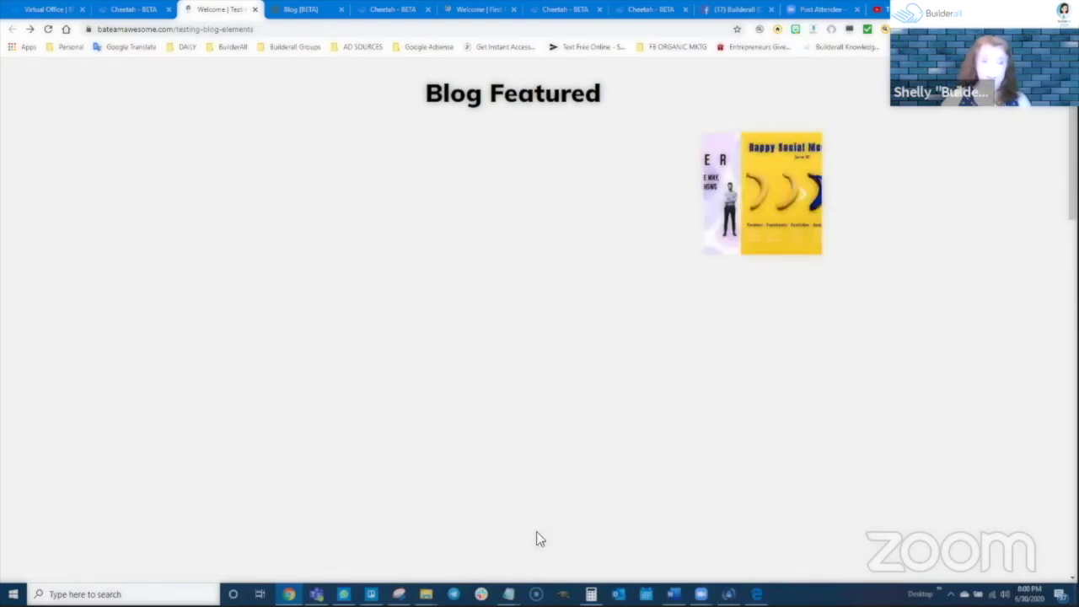
pyautogui.click(393, 9)
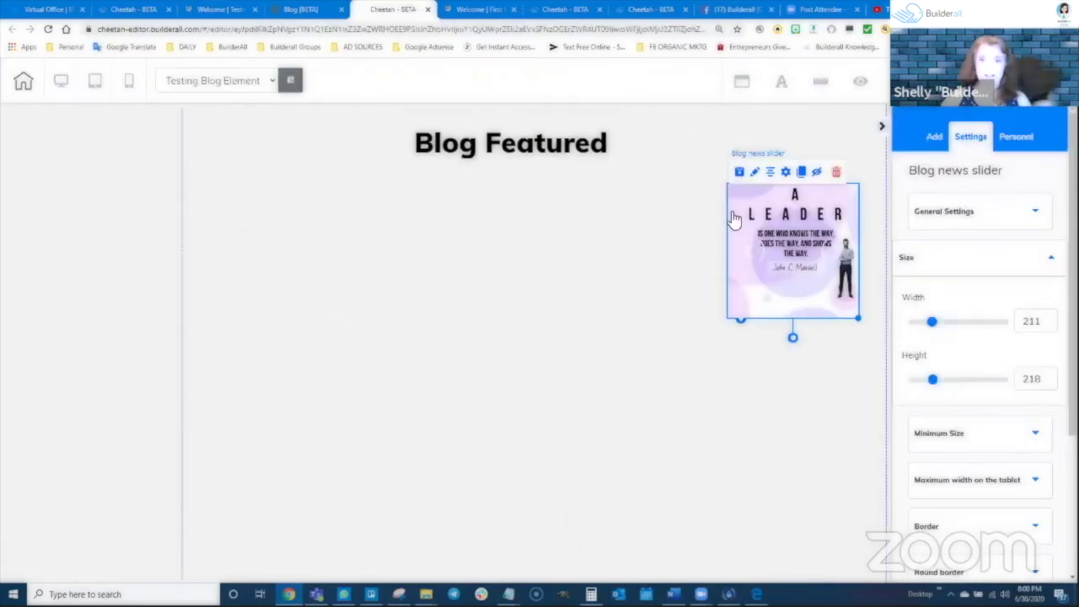
# Show the Add > Elements list, then switch to the File Explorer window on the Taxes folder
pyautogui.click(932, 137)
pyautogui.click(1003, 177)
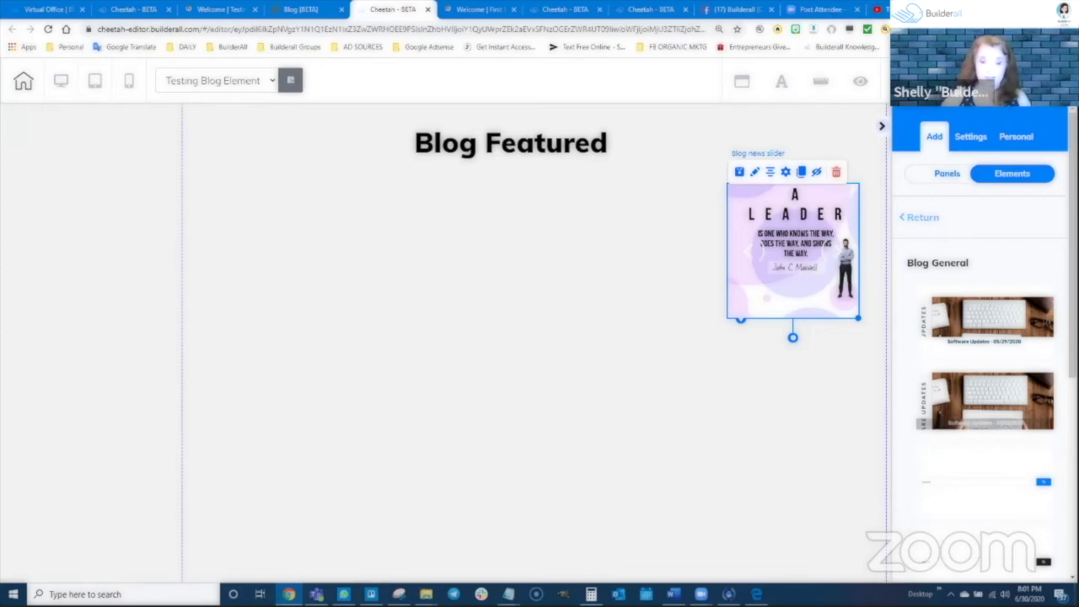
pyautogui.moveTo(426, 593)
pyautogui.click(374, 568)
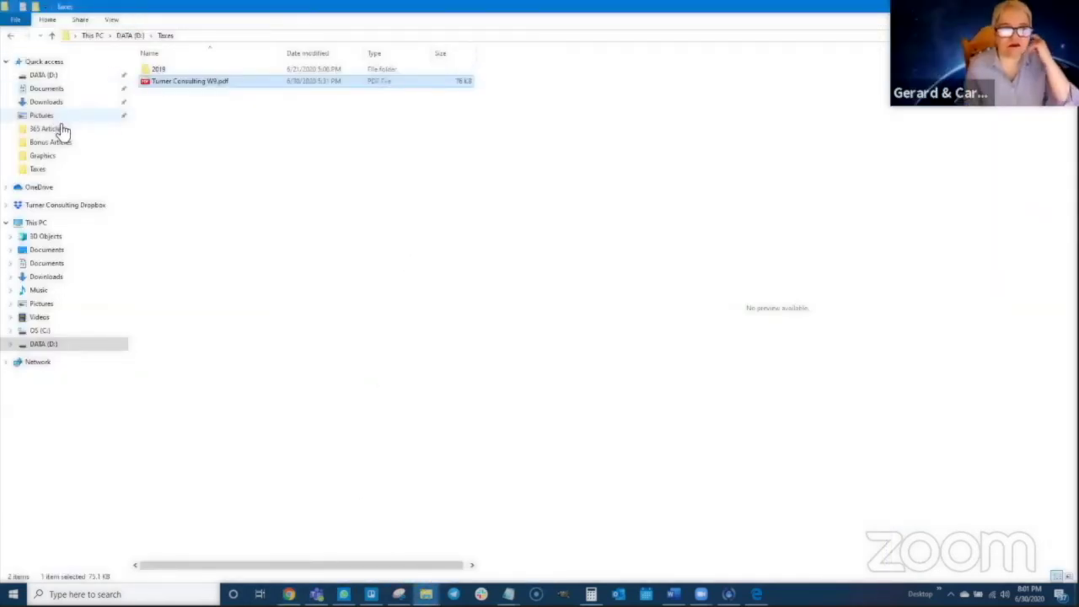
# In Downloads, preview the Google My Business, Celebrate your life, Sell-sell-sell and Failure Is An Option images
pyautogui.click(46, 101)
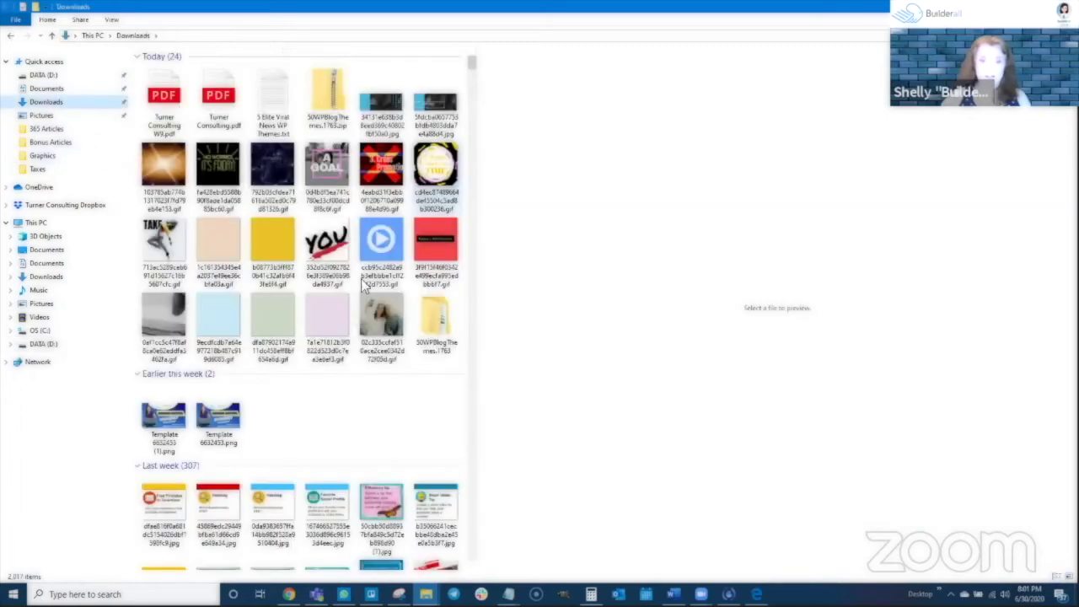
pyautogui.scroll(-15, 312, 380)
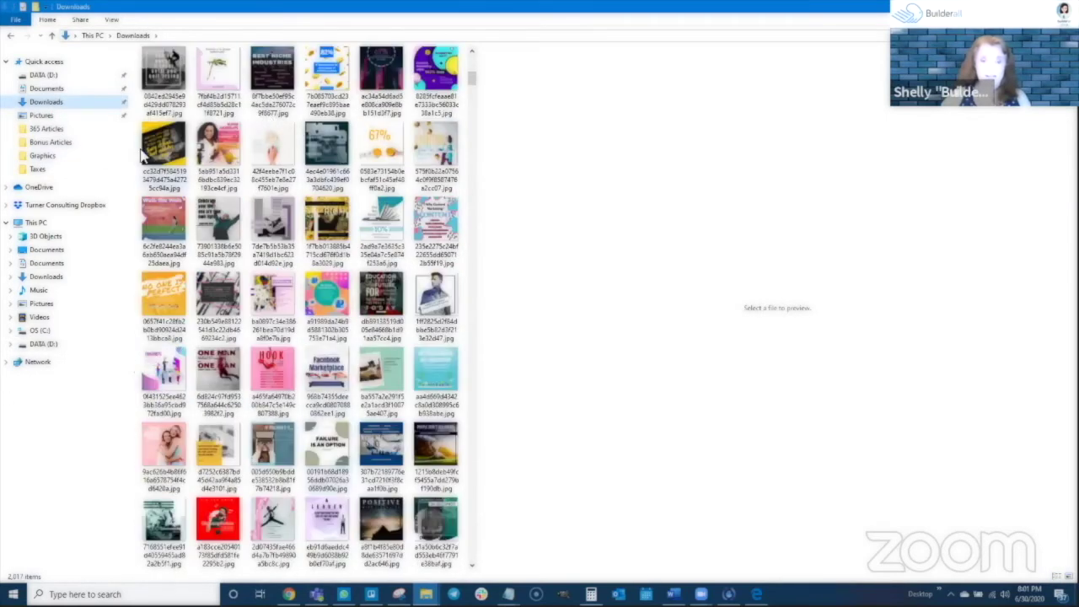
pyautogui.click(327, 303)
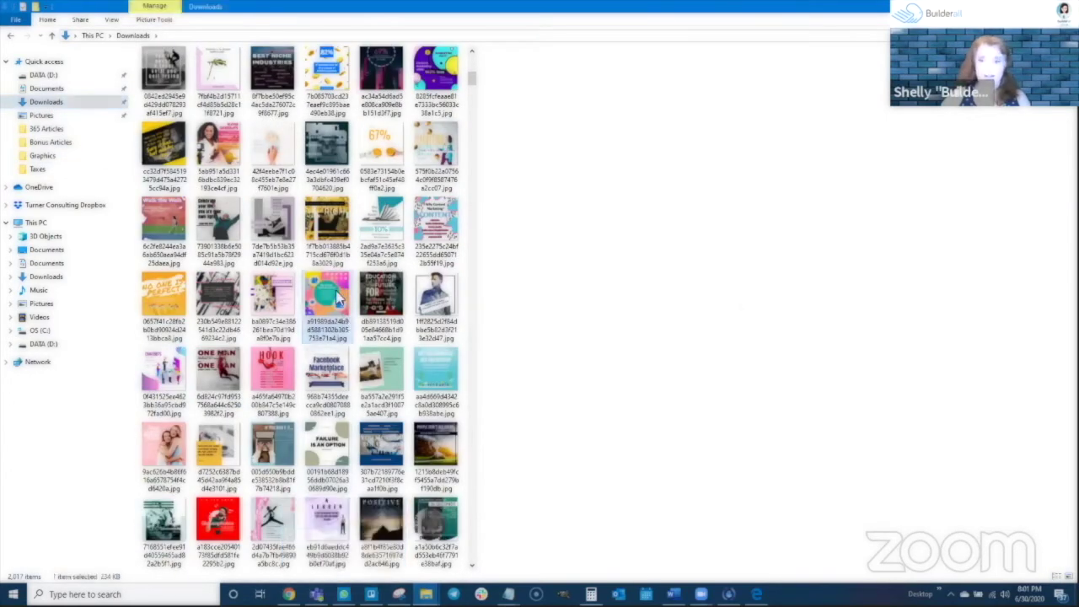
pyautogui.click(233, 226)
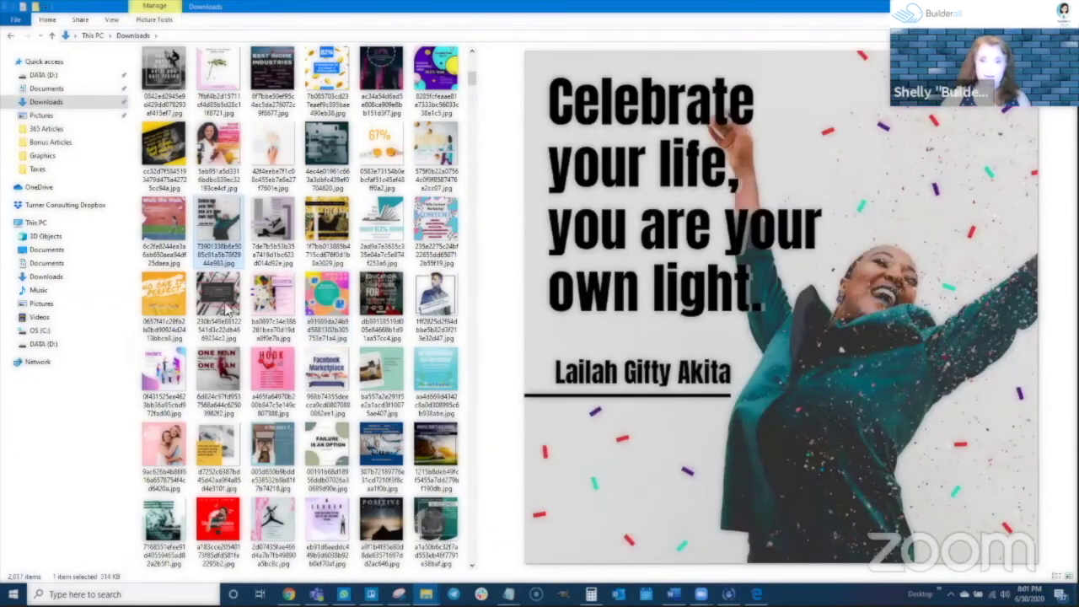
pyautogui.click(225, 457)
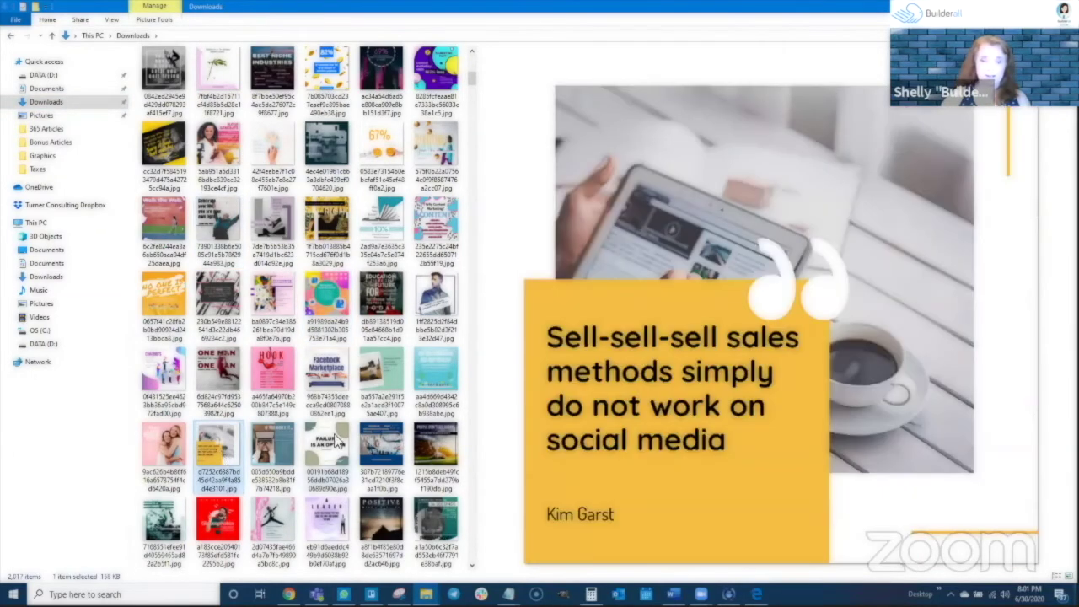
pyautogui.click(336, 447)
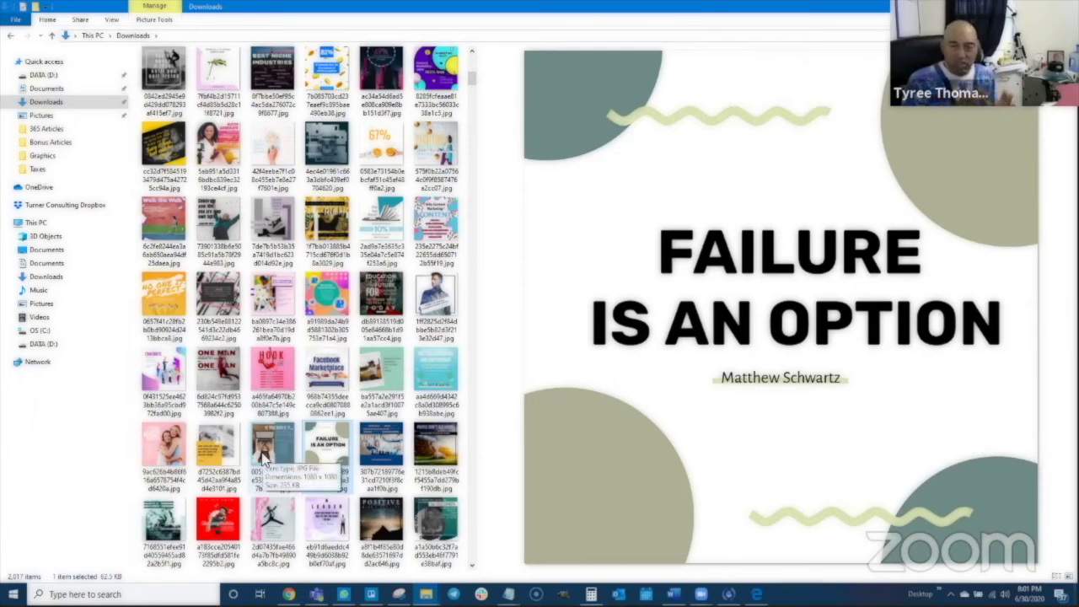
# Confirm in Properties › Details that the Google My Business image is 1080 × 1080 pixels
pyautogui.rightClick(322, 285)
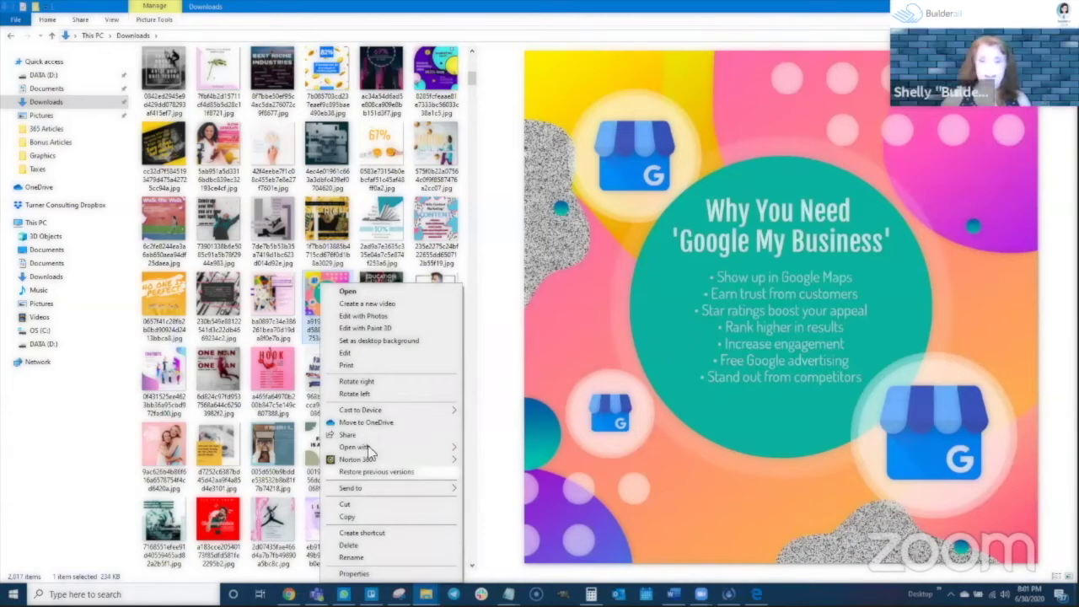
pyautogui.click(354, 573)
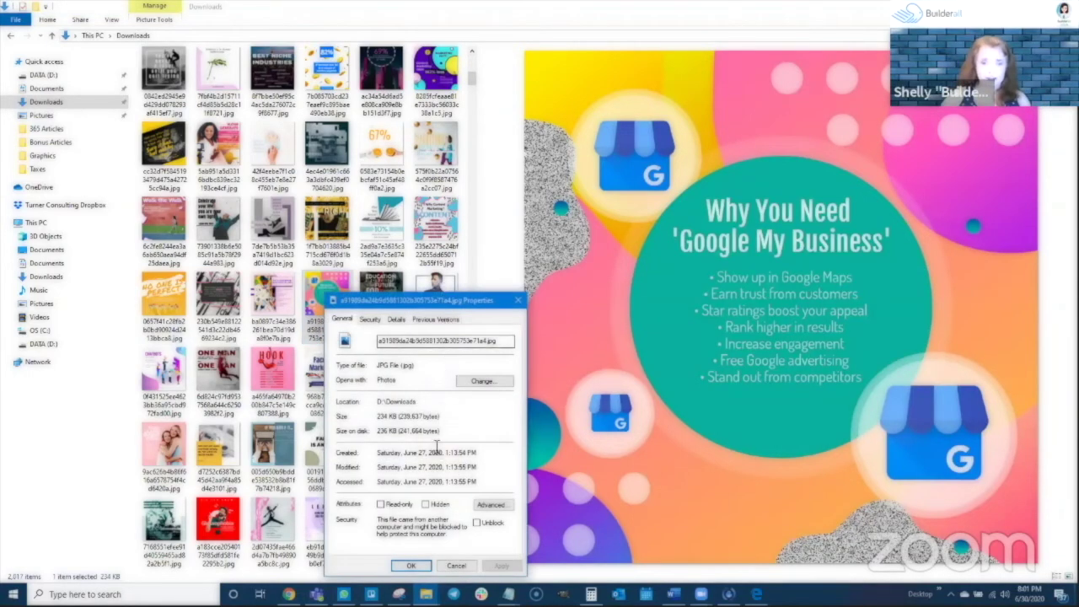
pyautogui.click(396, 320)
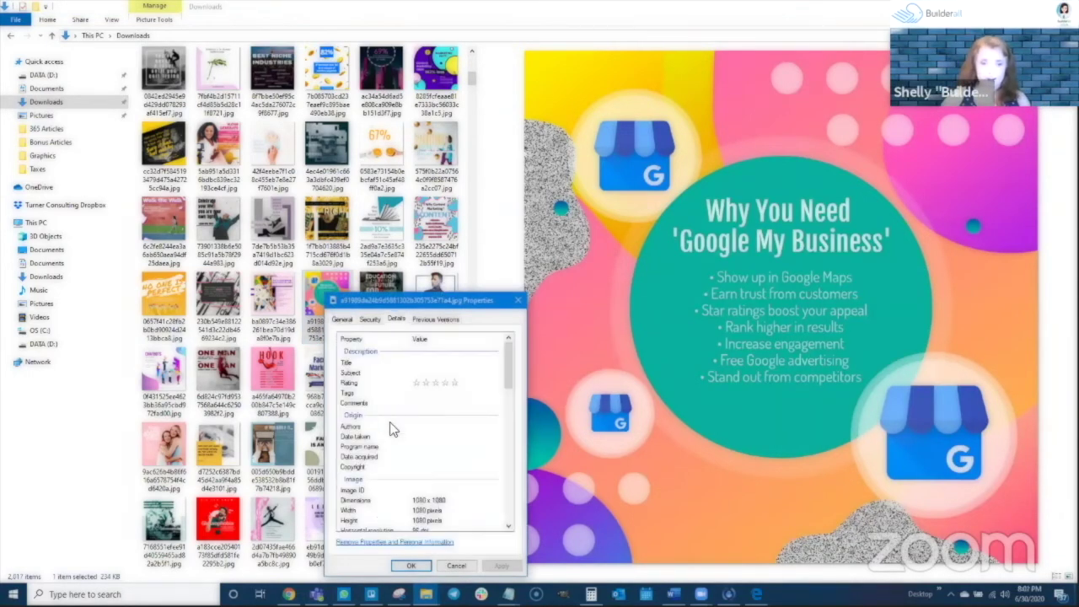
pyautogui.scroll(-1, 435, 460)
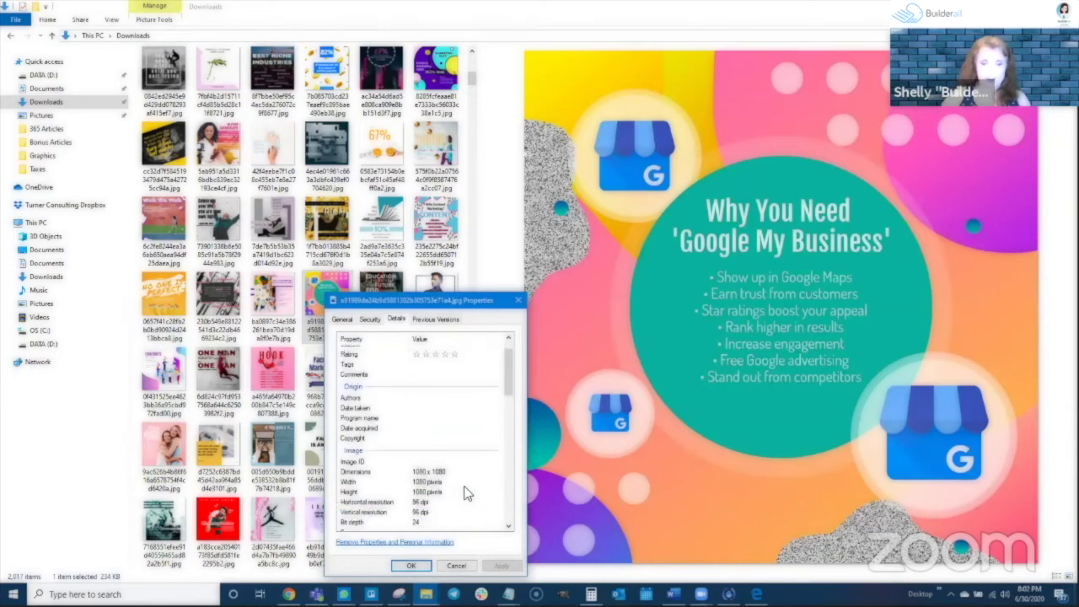
pyautogui.click(518, 300)
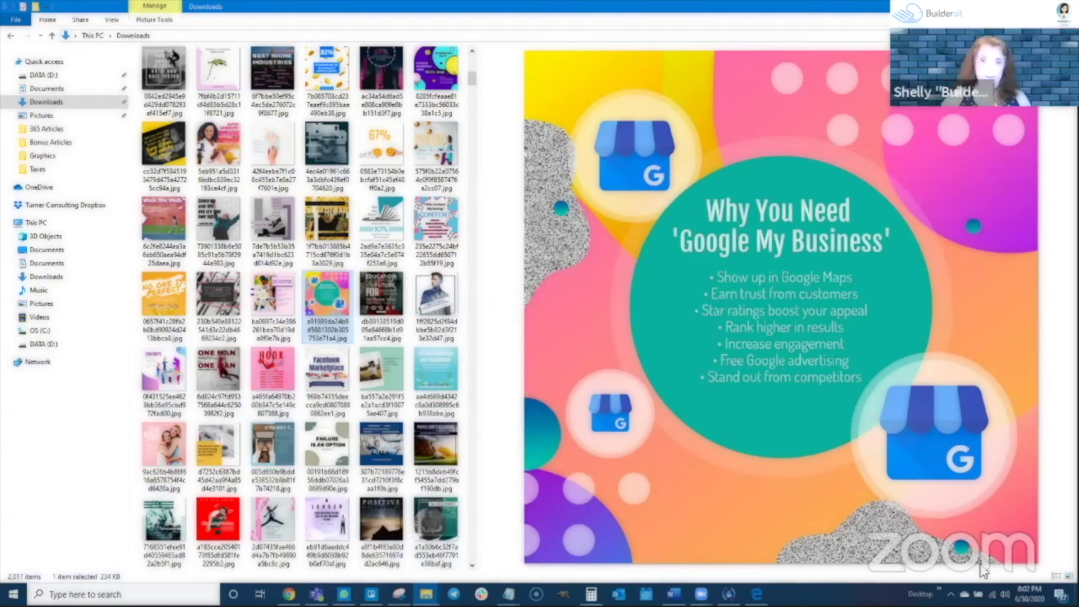
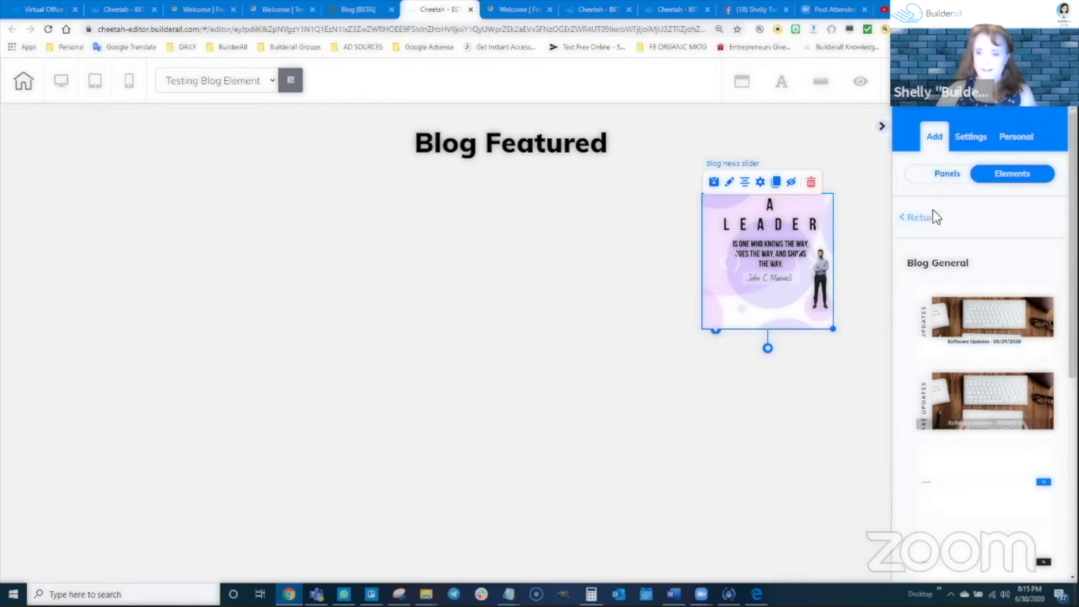
# Go back to the full element list and show the Blog Groups layout templates
pyautogui.click(922, 221)
pyautogui.scroll(-2, 1000, 366)
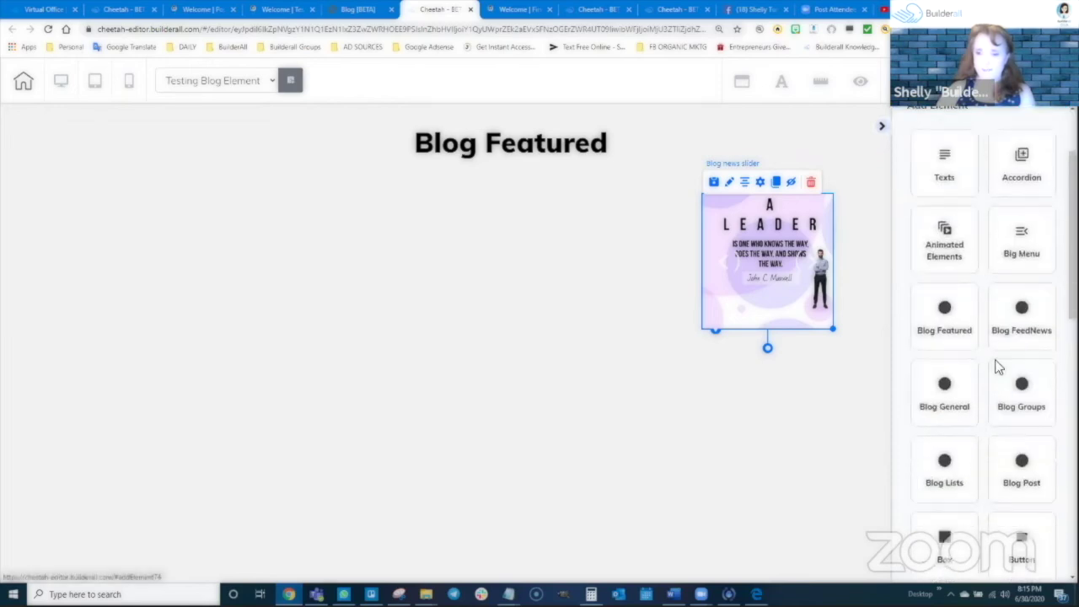
pyautogui.click(1008, 393)
pyautogui.scroll(-5, 991, 363)
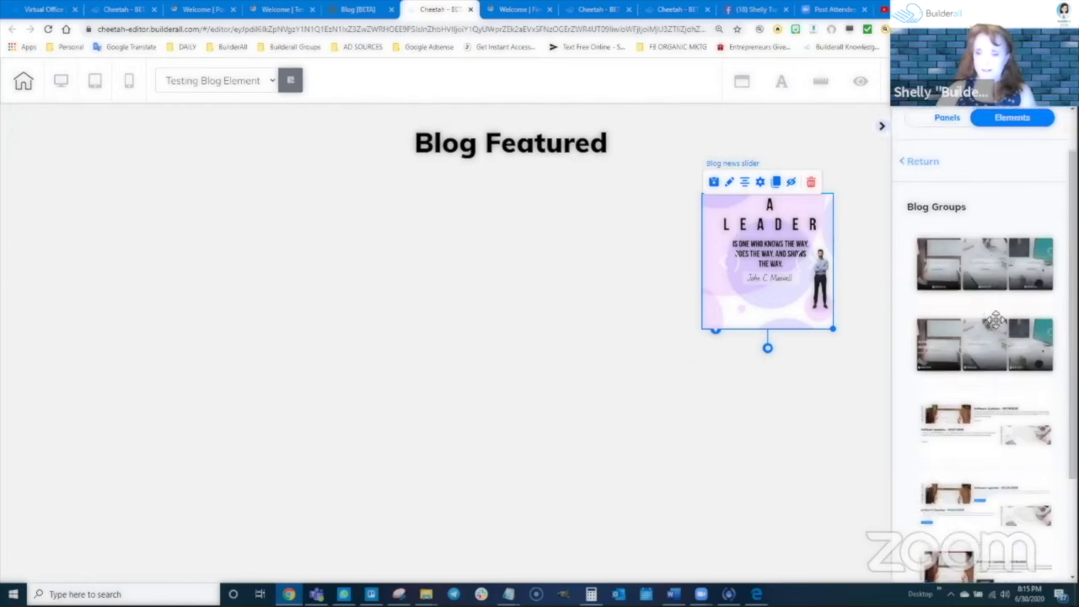
pyautogui.scroll(5, 992, 486)
# Place a two-card Blog Groups template under Blog Featured and delete the small A Leader image
pyautogui.moveTo(985, 320); pyautogui.dragTo(649, 346)
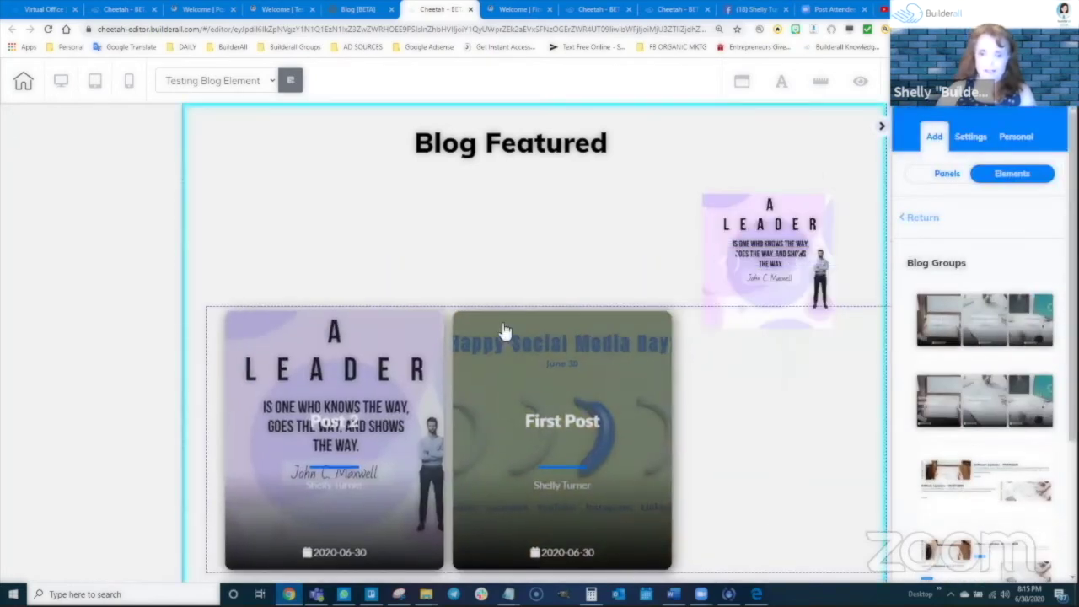
pyautogui.click(503, 332)
pyautogui.click(778, 221)
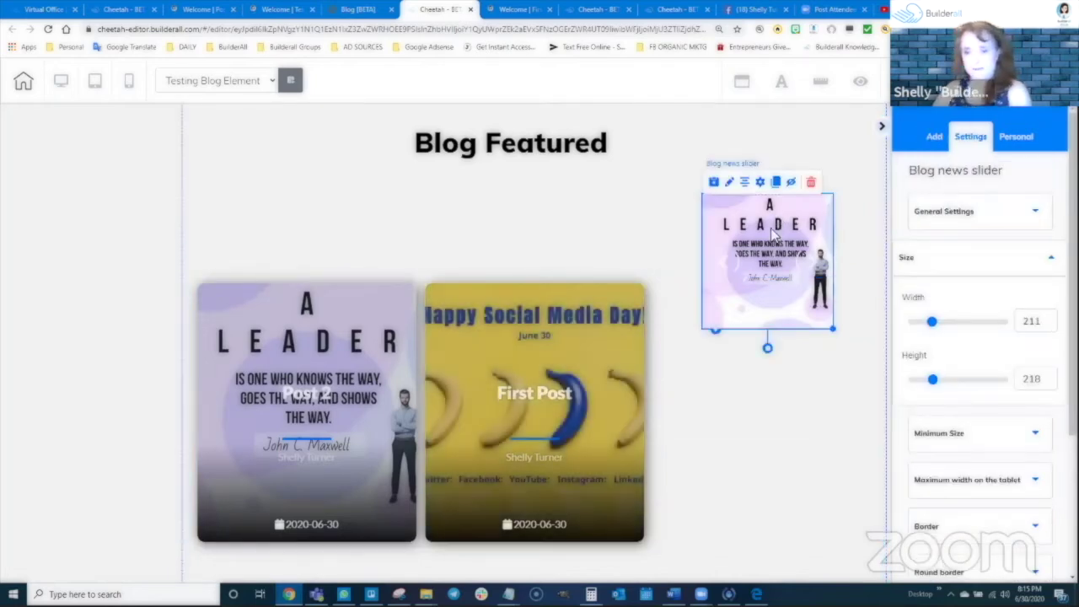
pyautogui.press('Delete')
pyautogui.click(613, 349)
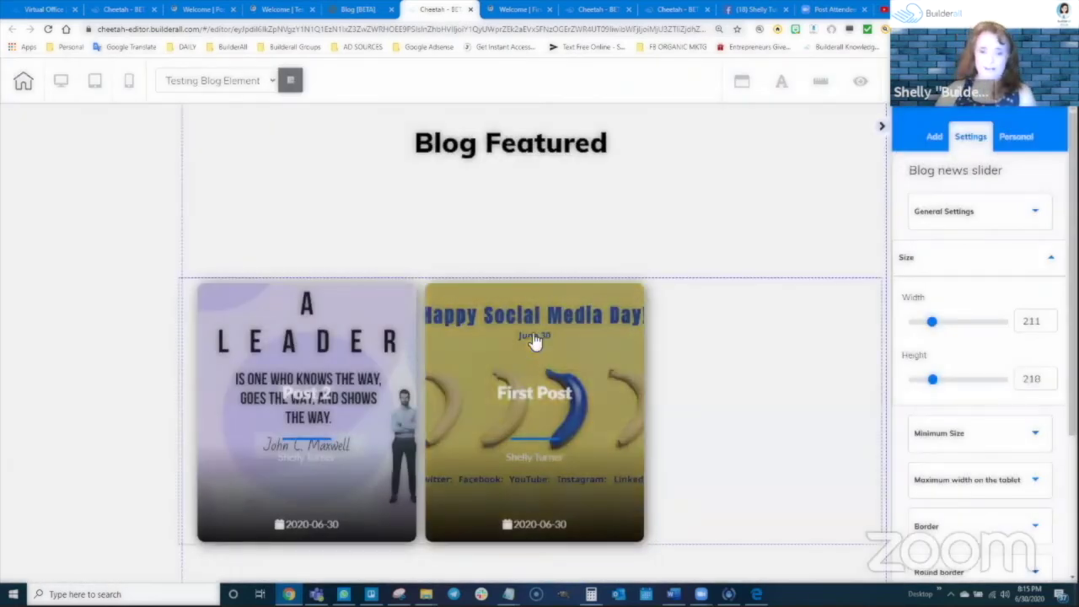
# Save and publish the page with the new blog posts block
pyautogui.click(534, 305)
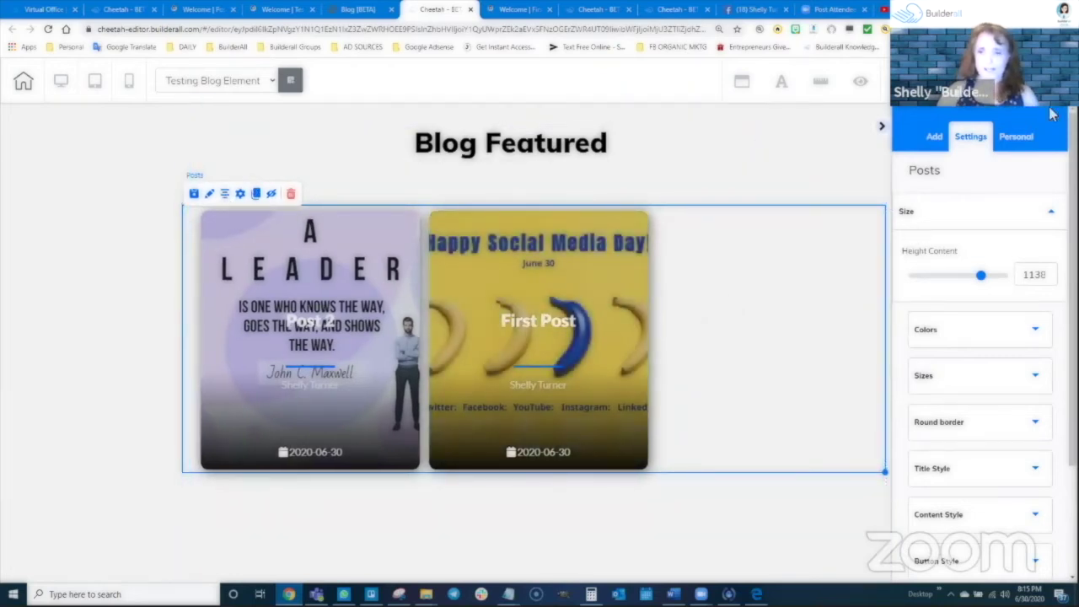
pyautogui.click(1012, 81)
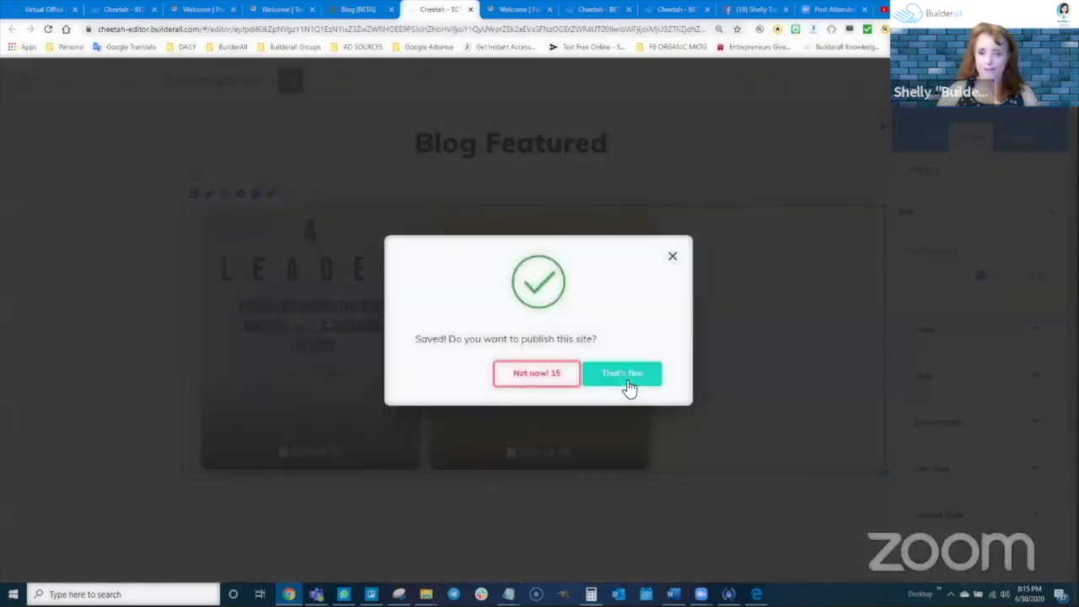
pyautogui.click(626, 380)
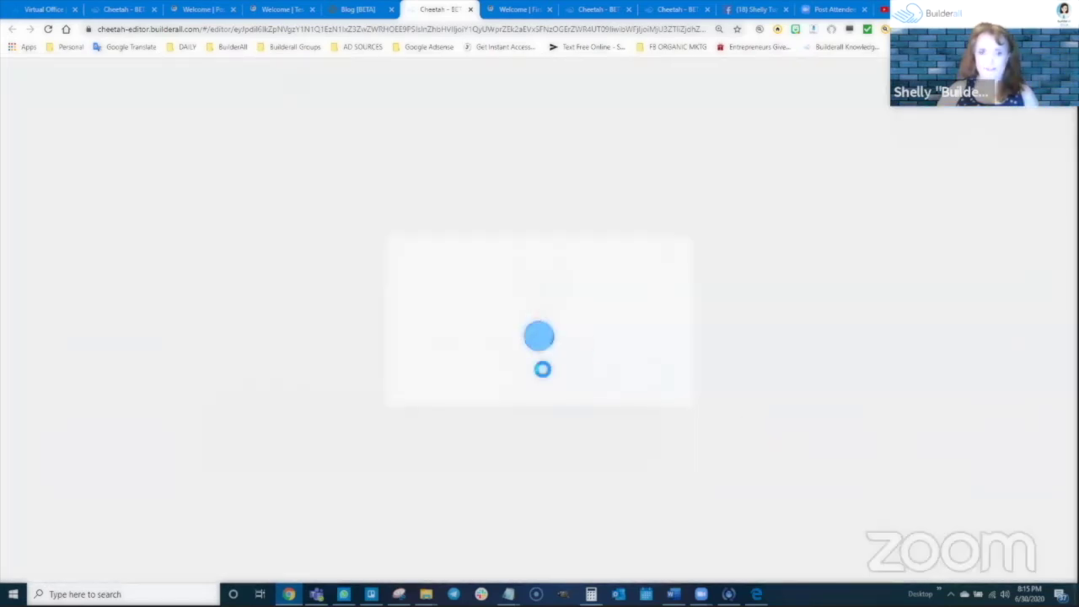
# Reload the live page until Post 2 and First Post appear, then return to the editor
pyautogui.click(282, 10)
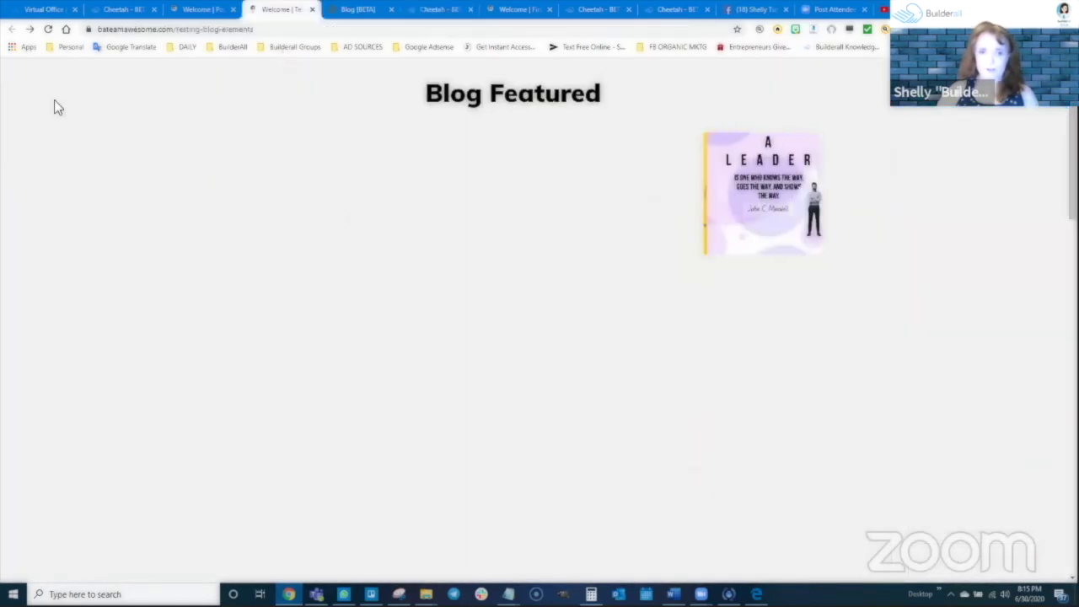
pyautogui.click(47, 29)
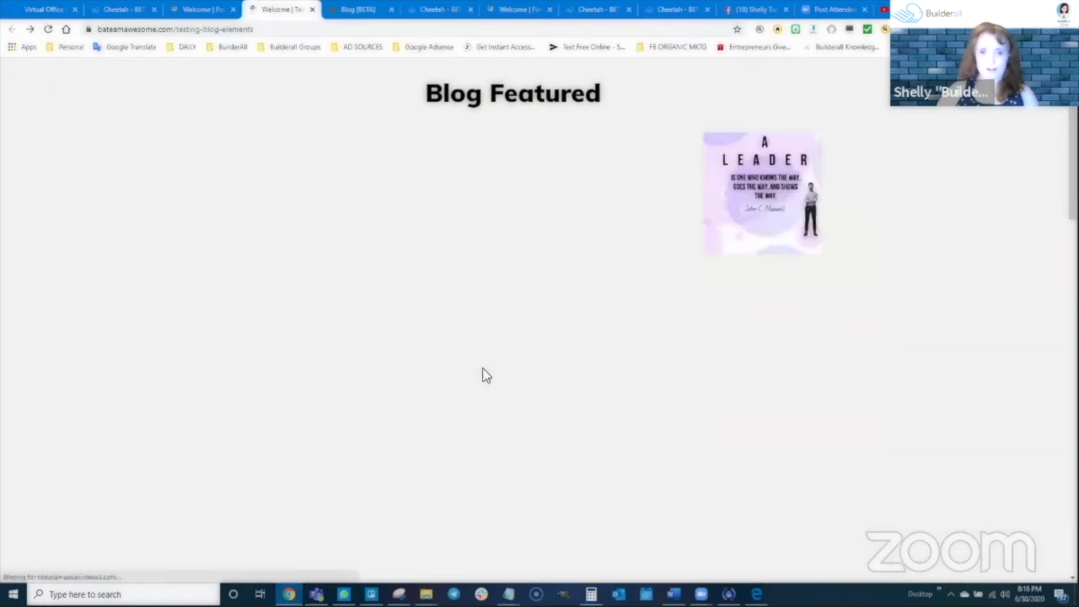
pyautogui.click(47, 29)
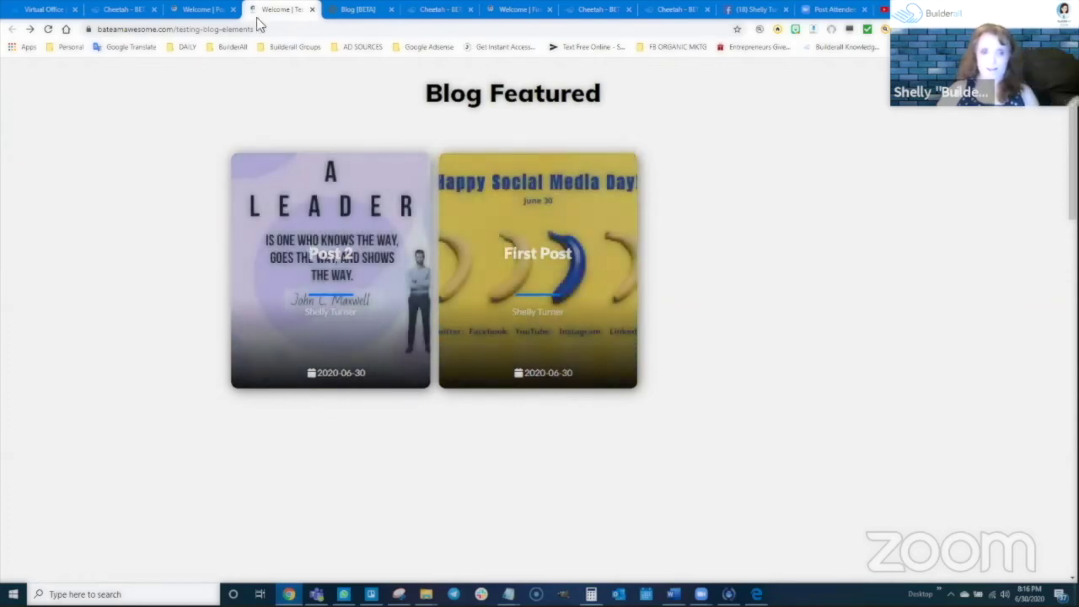
pyautogui.click(440, 8)
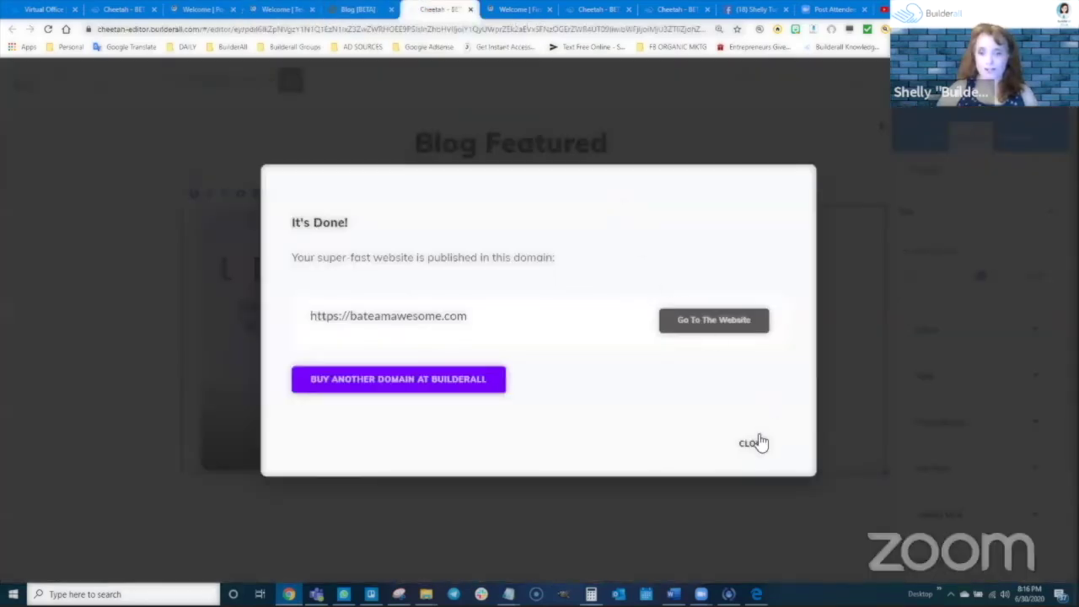
pyautogui.click(756, 443)
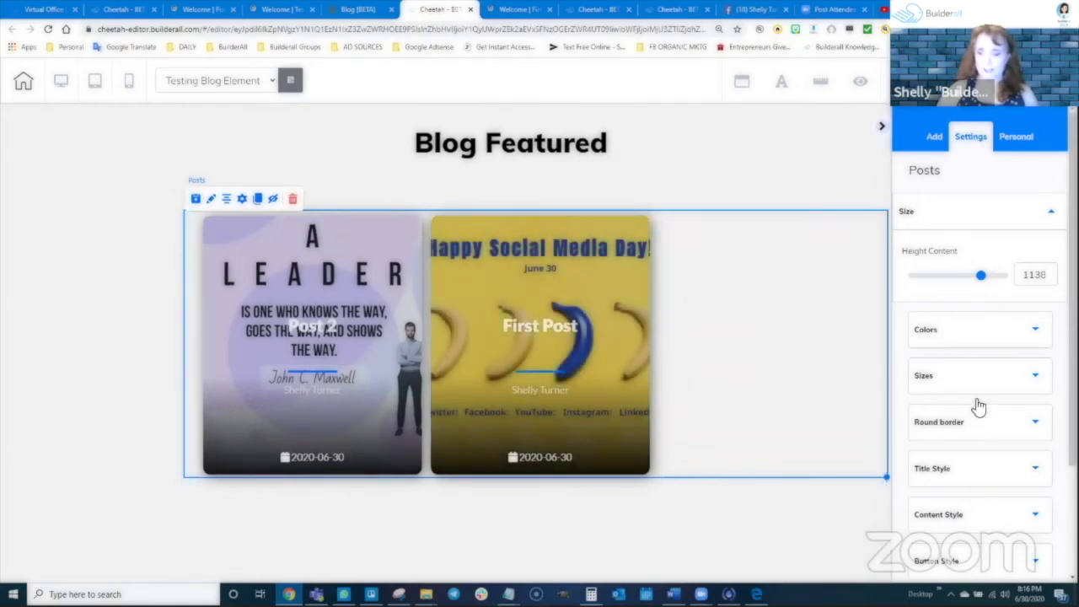
# Review the posts' Colors settings, then open its Sizes settings showing content height 10
pyautogui.click(956, 331)
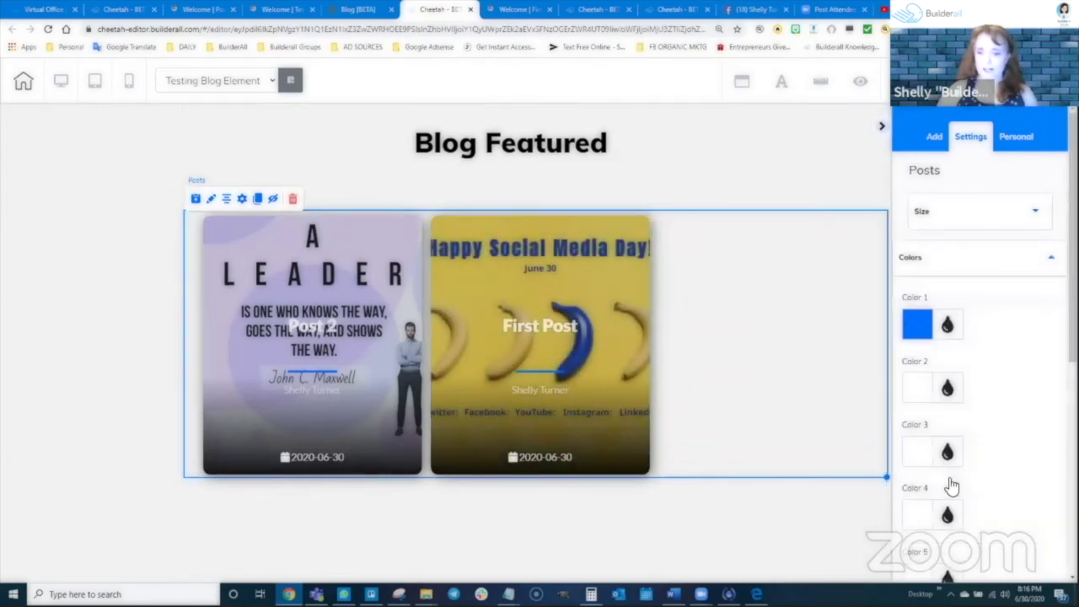
pyautogui.click(951, 263)
pyautogui.click(946, 249)
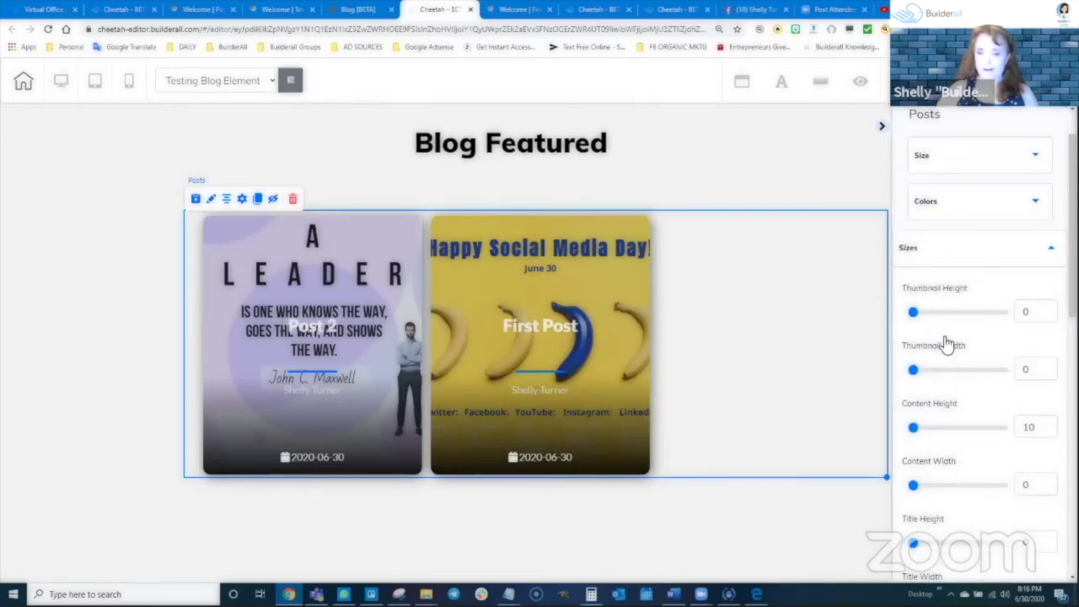
pyautogui.scroll(-1, 948, 408)
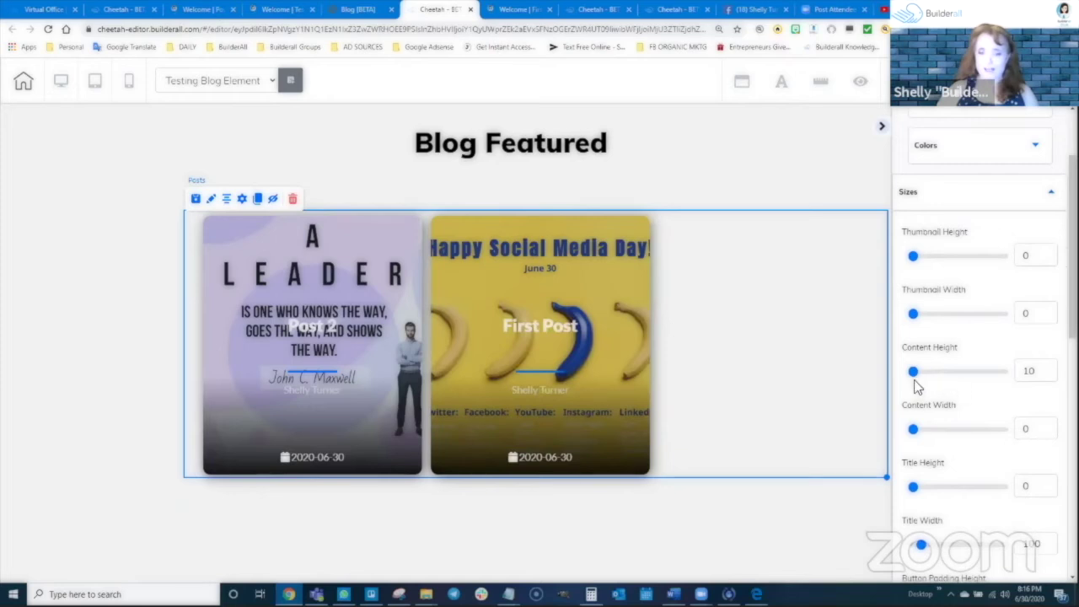
pyautogui.scroll(-2, 930, 439)
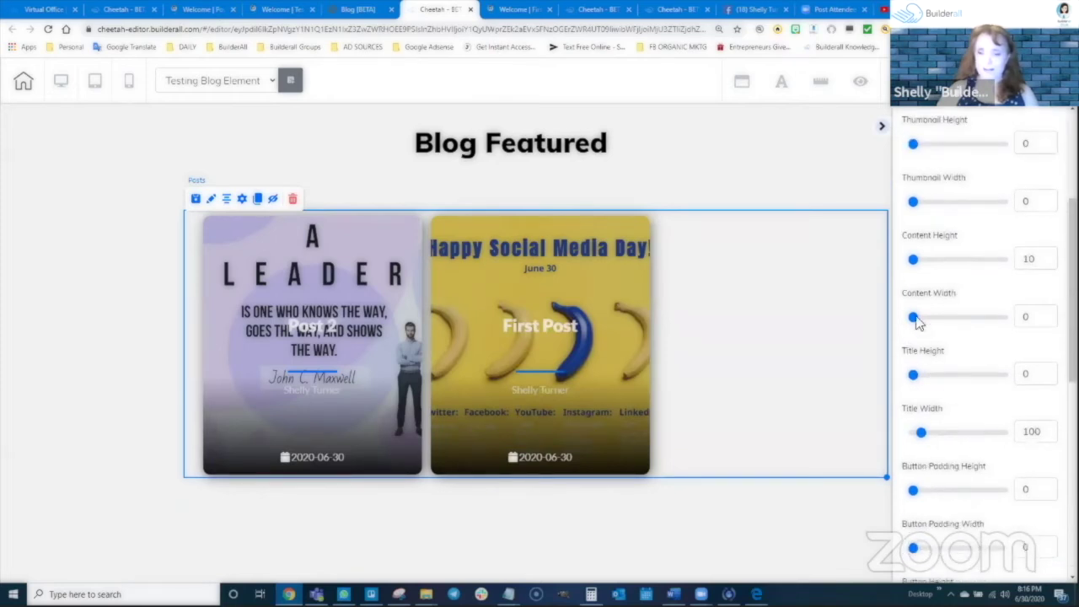
pyautogui.scroll(4, 937, 397)
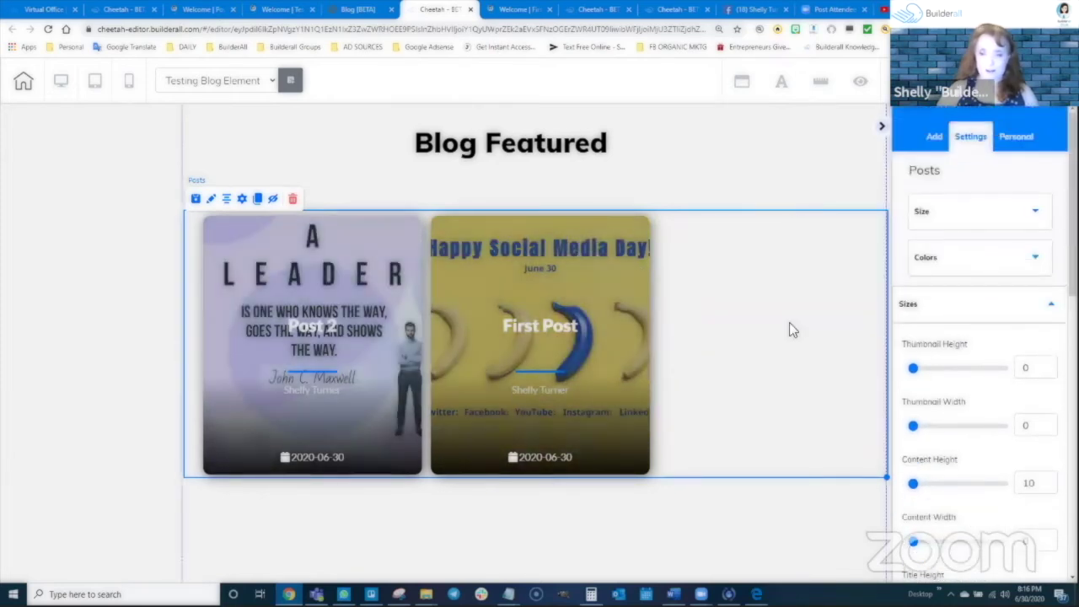
# In the blog settings, keep the hover theme, hide author and date, and keep category All
pyautogui.click(242, 199)
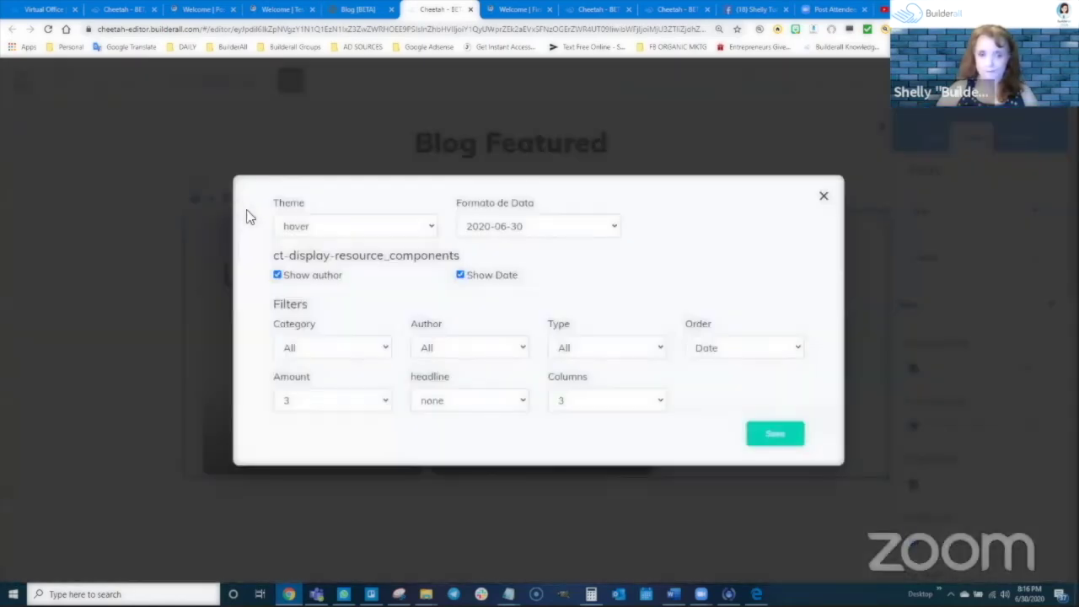
pyautogui.click(304, 221)
pyautogui.click(303, 220)
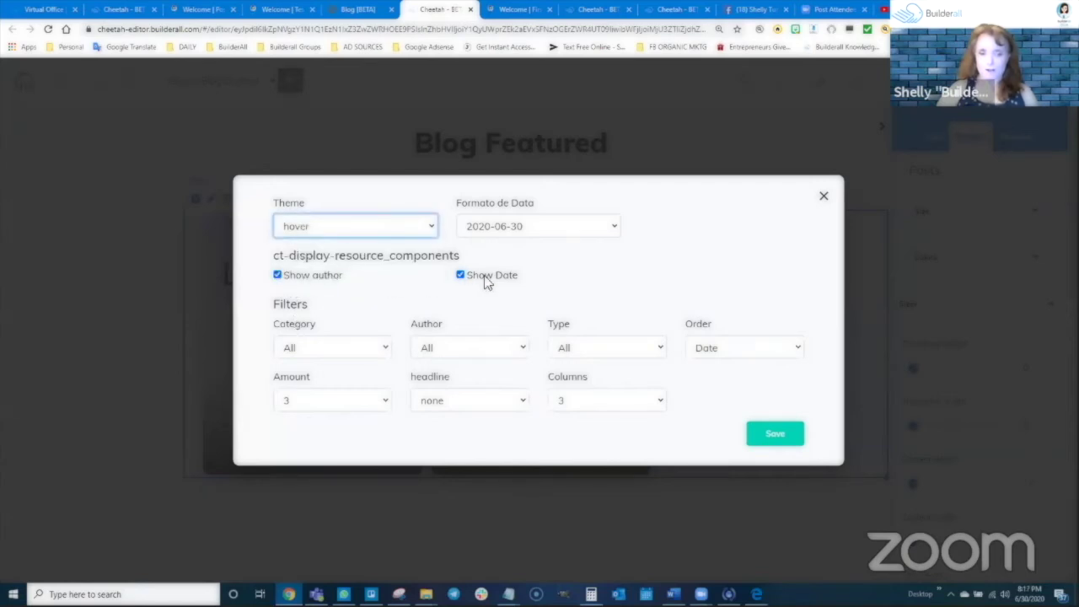
pyautogui.click(283, 276)
pyautogui.click(278, 276)
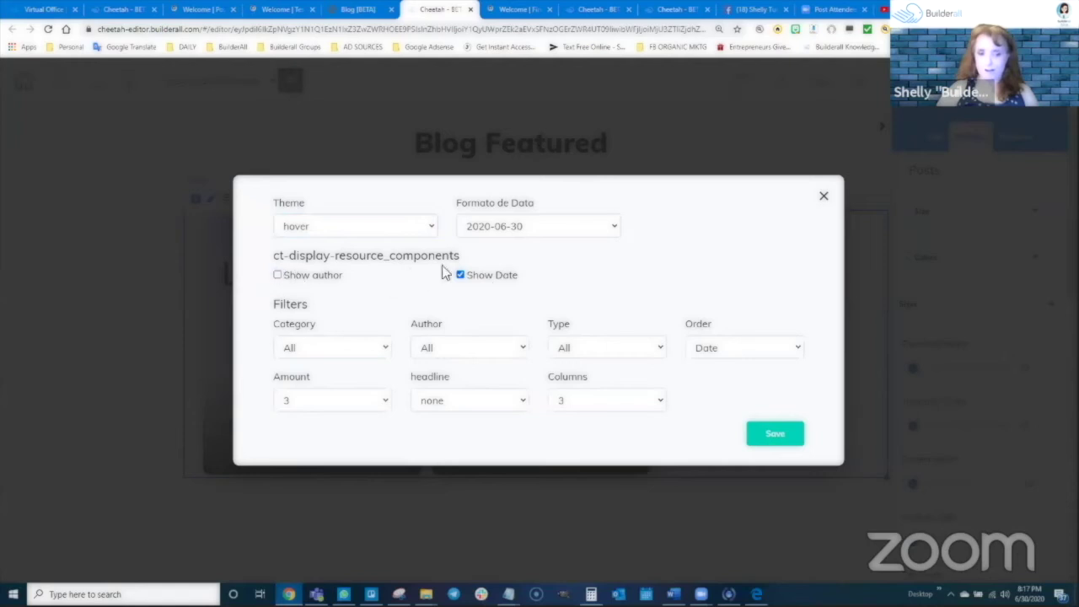
pyautogui.click(461, 276)
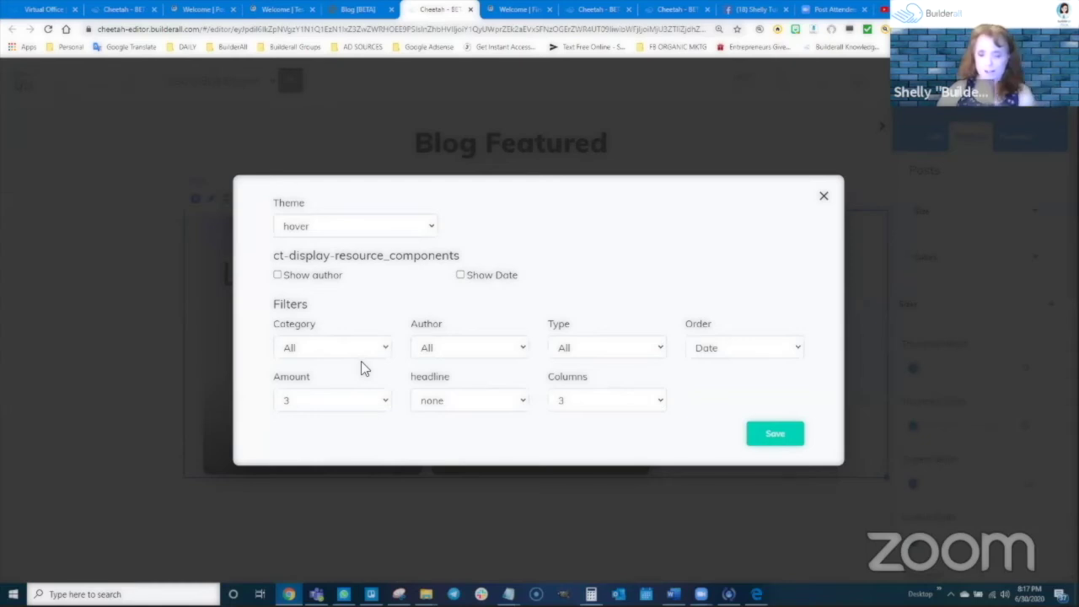
pyautogui.click(316, 350)
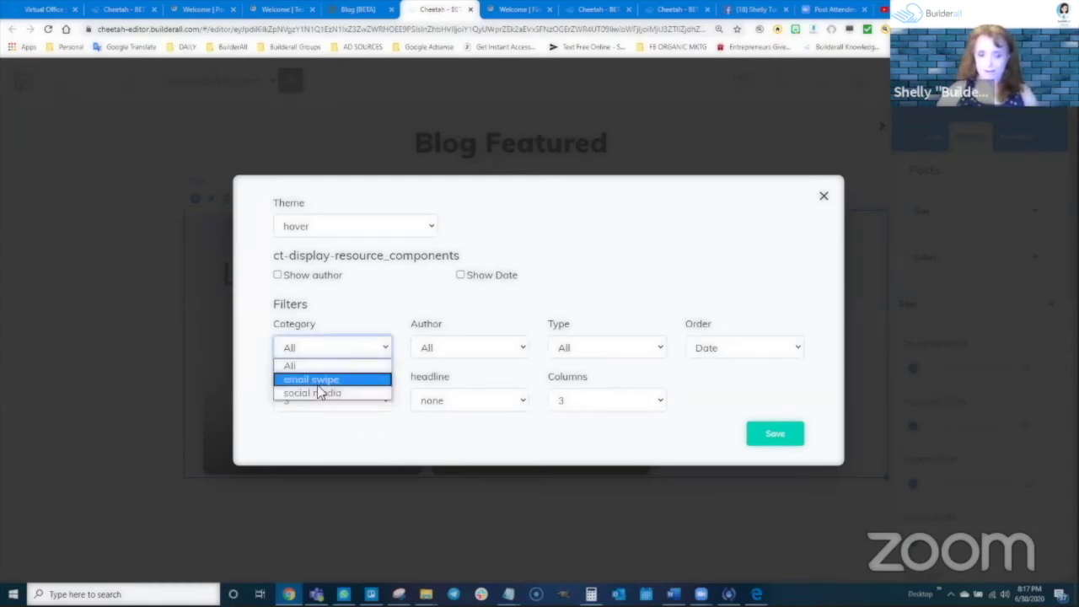
pyautogui.click(595, 250)
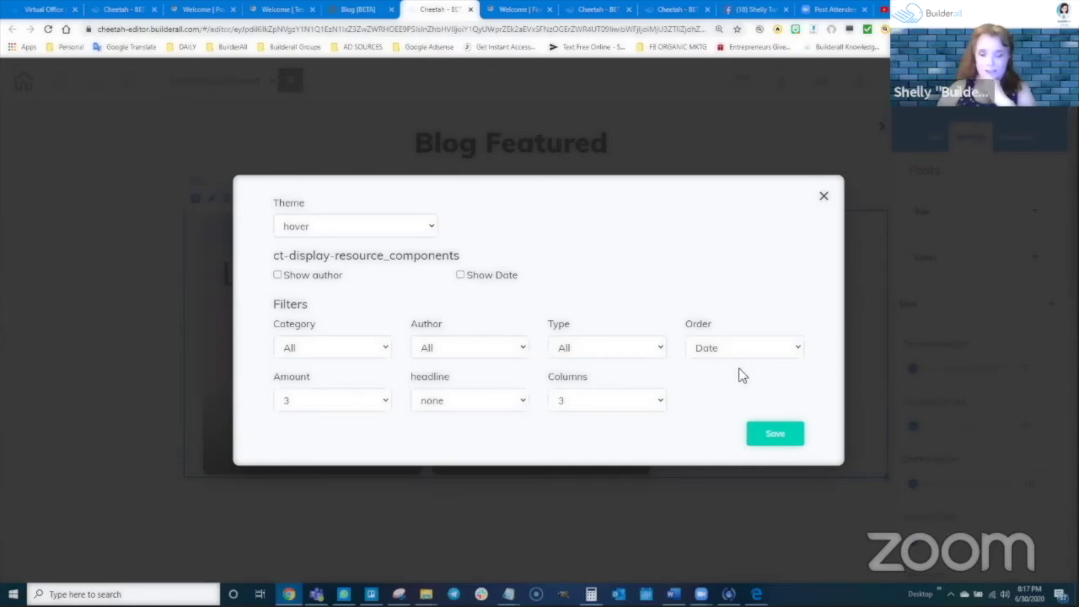
# Jot 'oy choi' in the Notepad notes file and return to the browser
pyautogui.moveTo(509, 594)
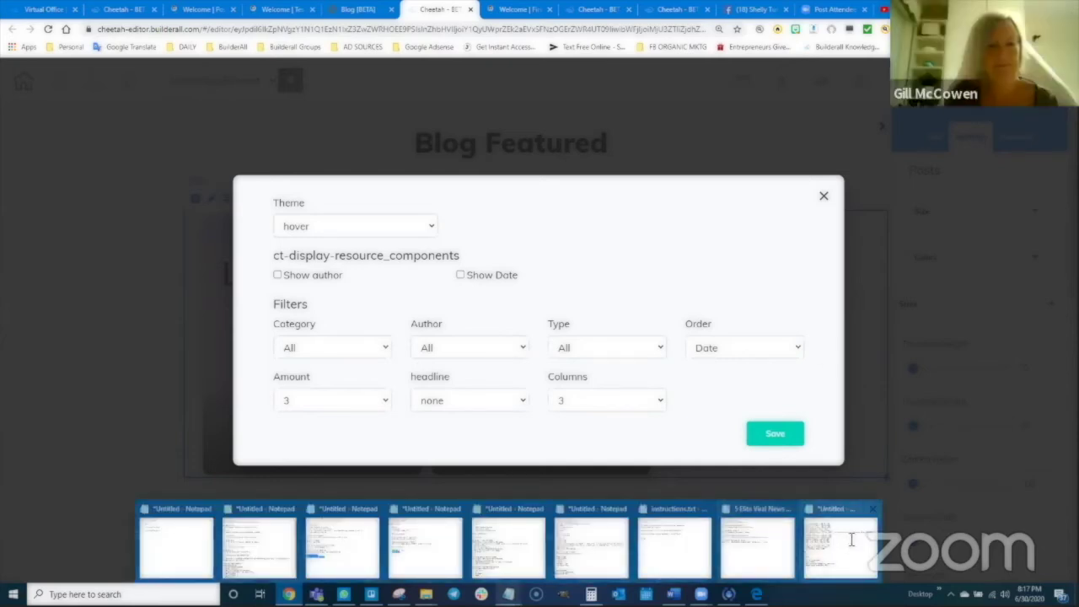
pyautogui.click(852, 539)
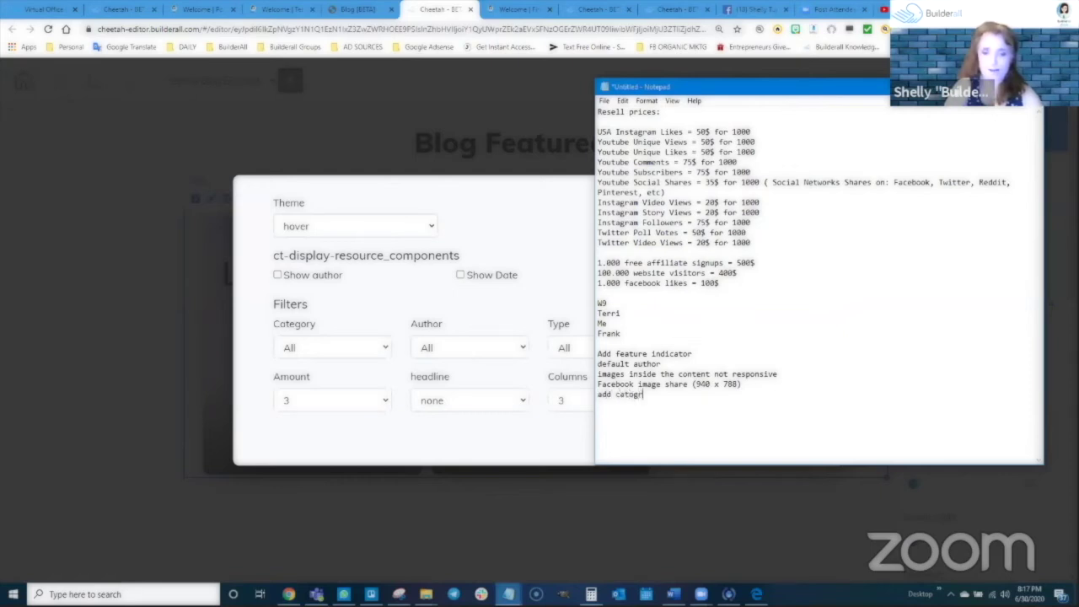
pyautogui.write('oy choice to slider')
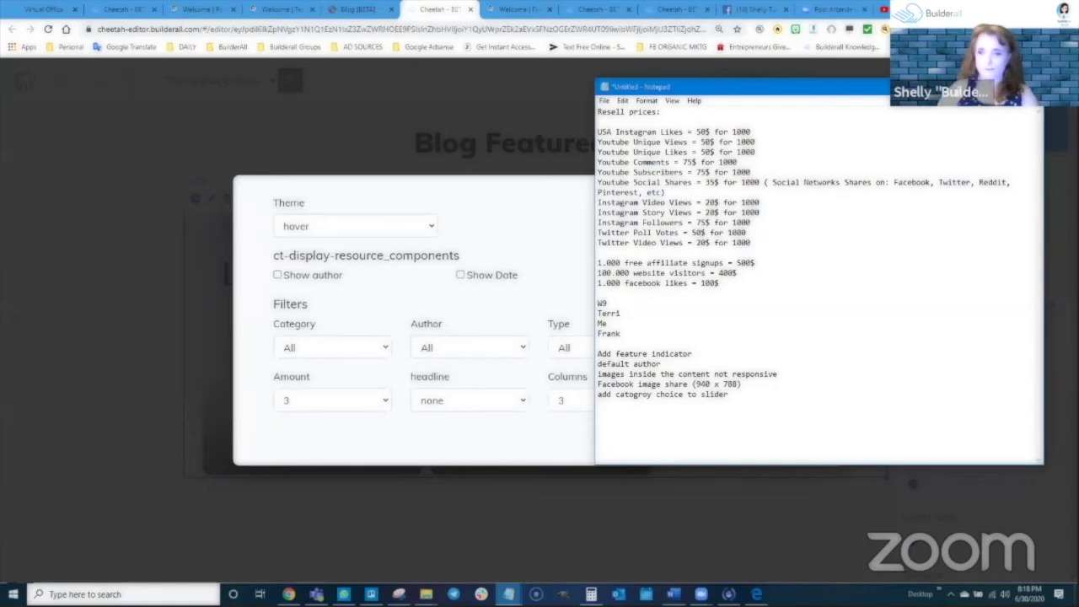
pyautogui.click(577, 366)
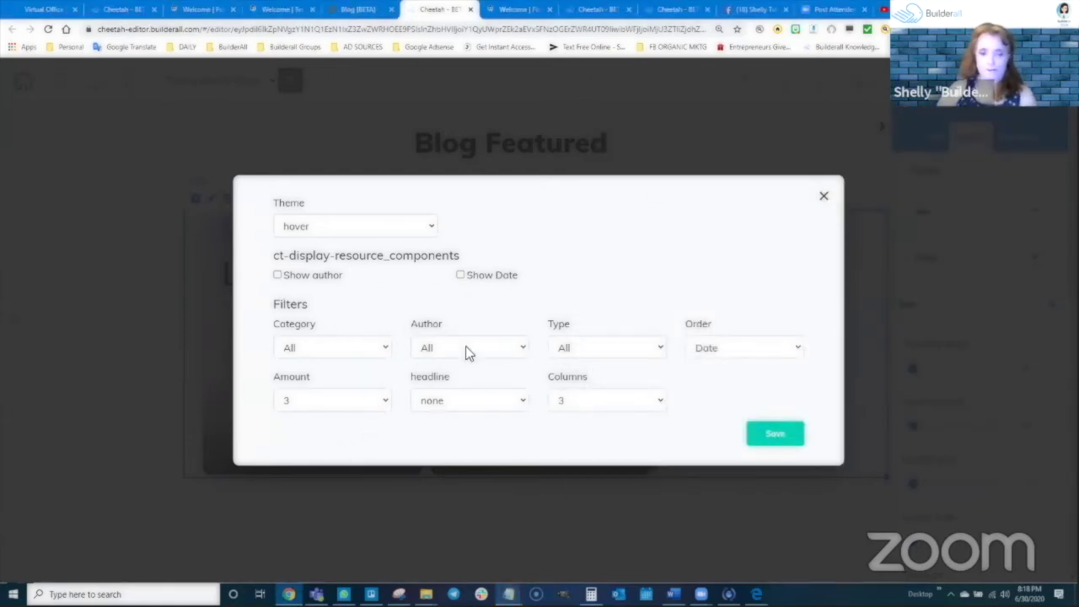
# Keep all post types, Date order, 3 posts and no headline, then save settings and page
pyautogui.click(583, 351)
pyautogui.click(611, 304)
pyautogui.click(712, 349)
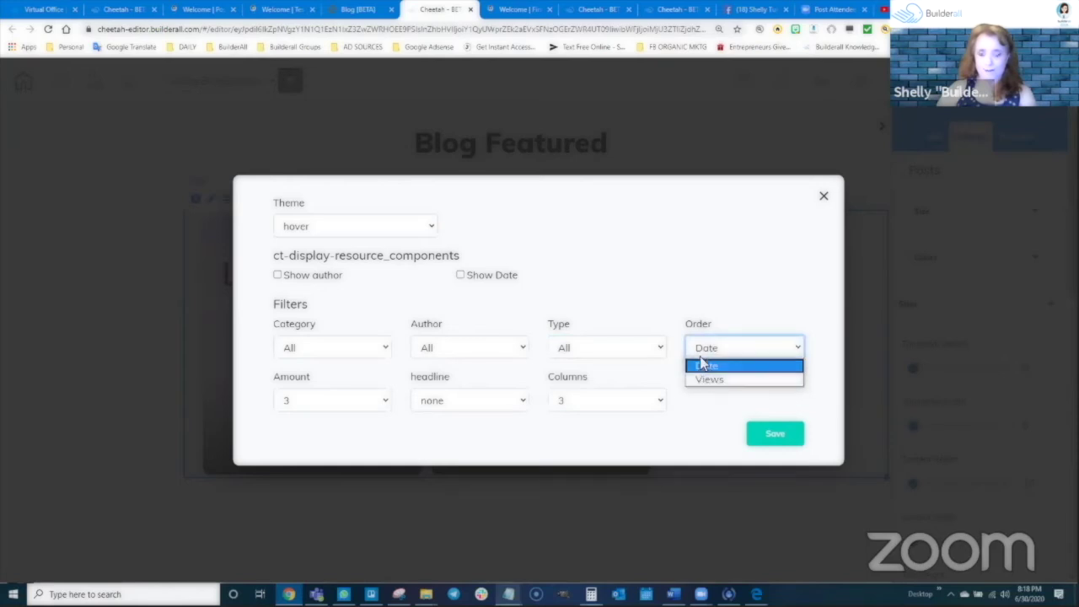
pyautogui.click(710, 297)
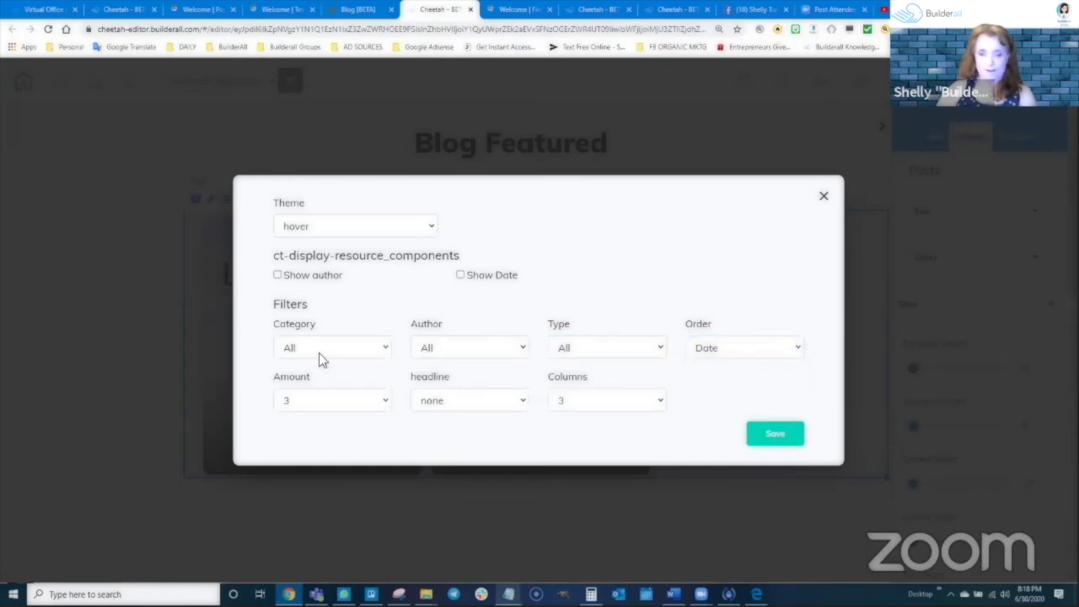
pyautogui.click(320, 402)
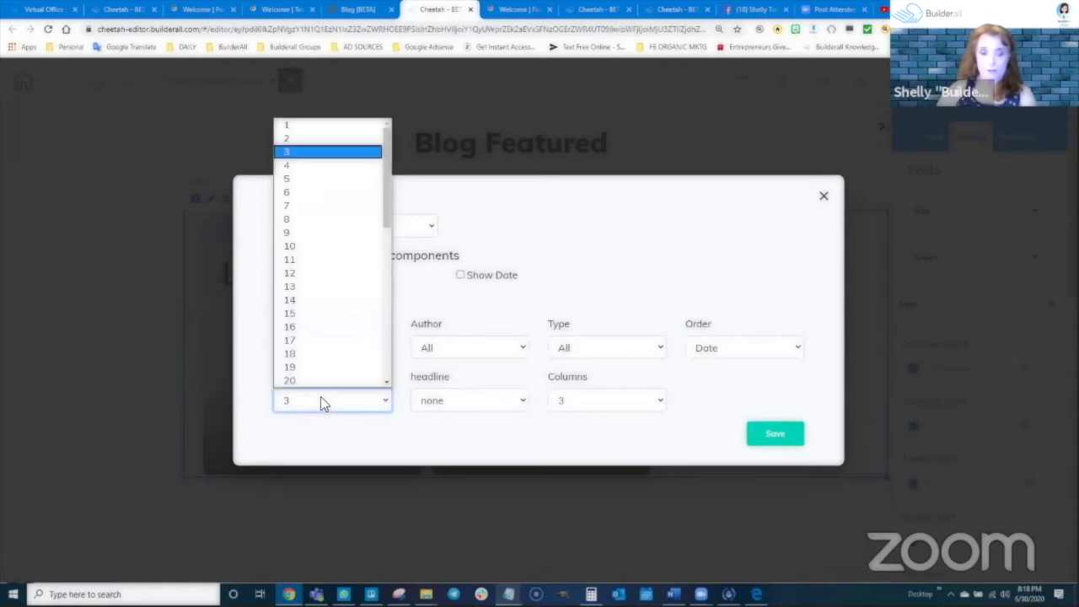
pyautogui.click(384, 404)
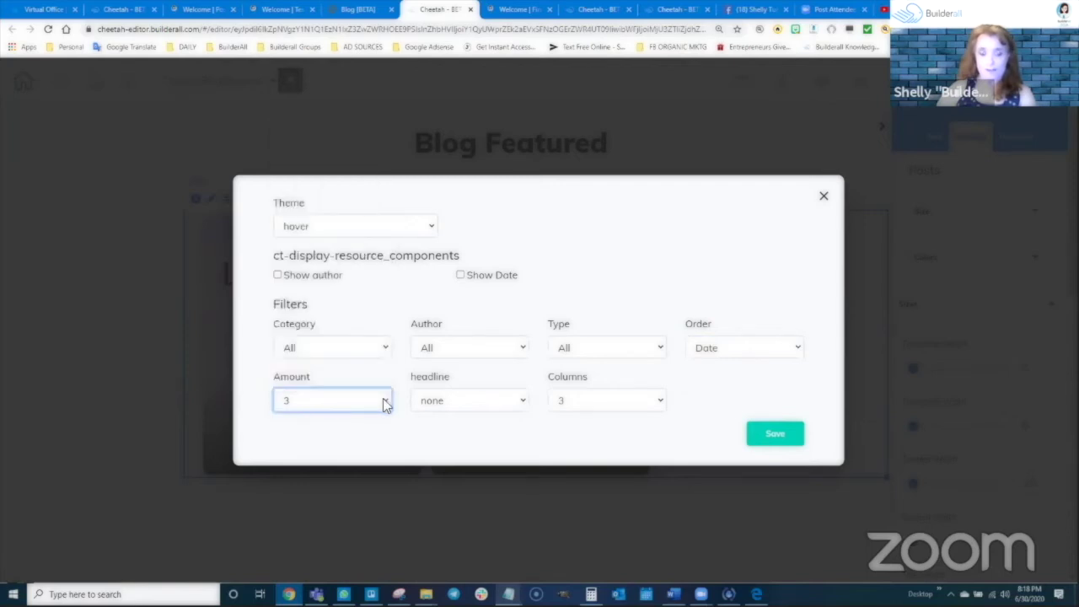
pyautogui.click(451, 404)
pyautogui.click(451, 403)
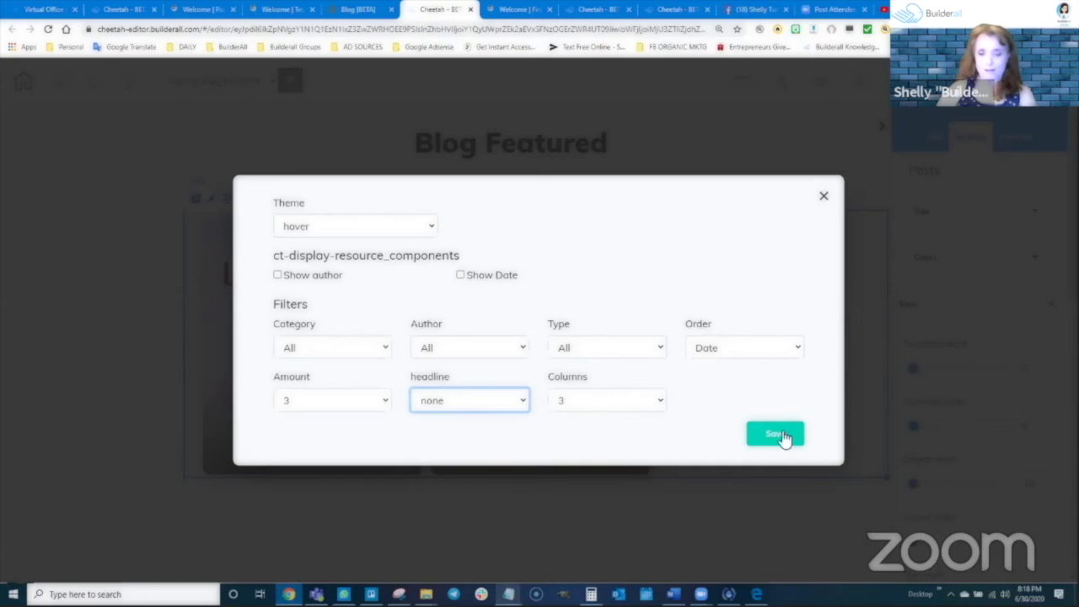
pyautogui.click(849, 409)
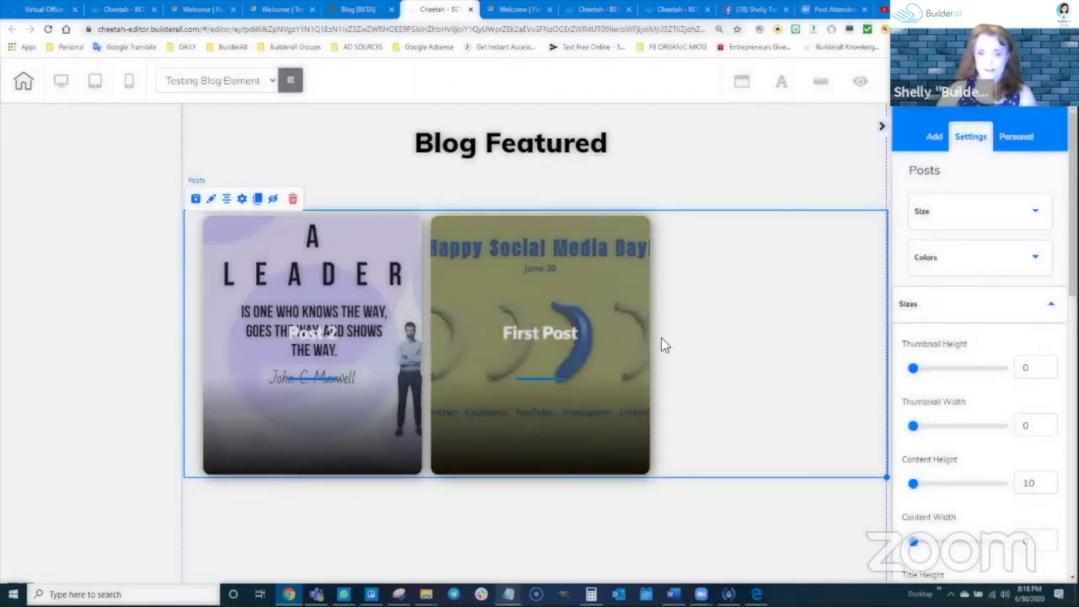
pyautogui.hotkey('ctrl', 's')
# Publish, reload the live Blog Featured page, open First Post, then go back
pyautogui.click(648, 379)
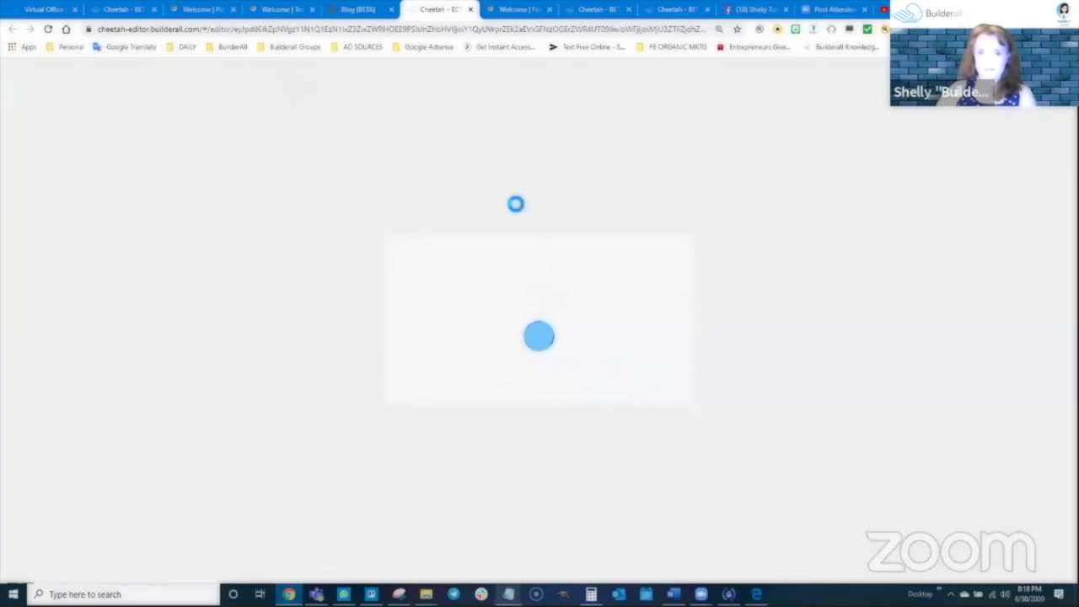
pyautogui.click(199, 10)
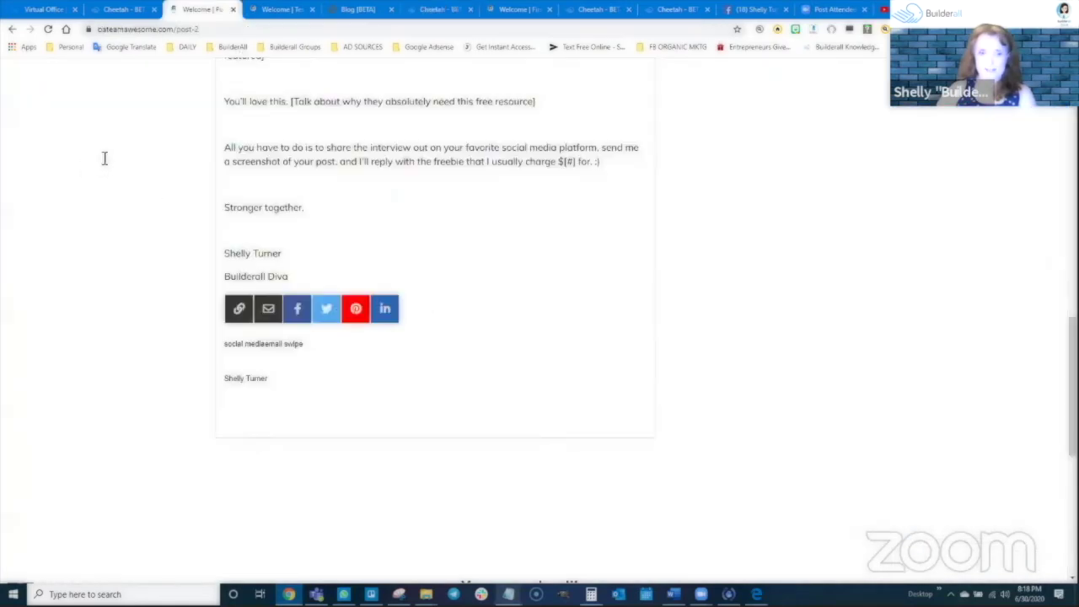
pyautogui.click(276, 10)
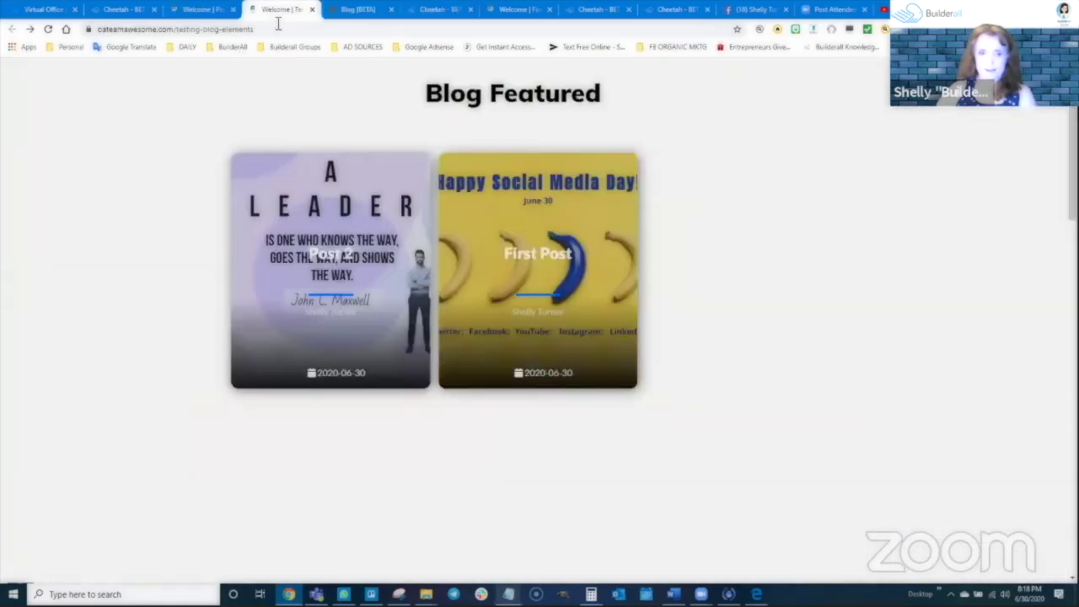
pyautogui.click(48, 31)
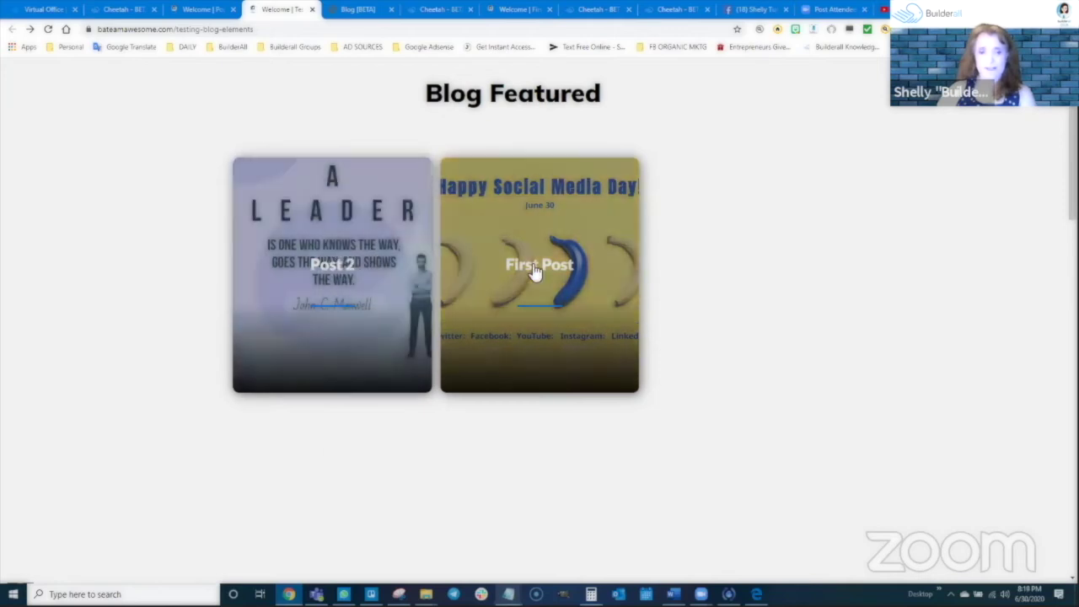
pyautogui.click(534, 270)
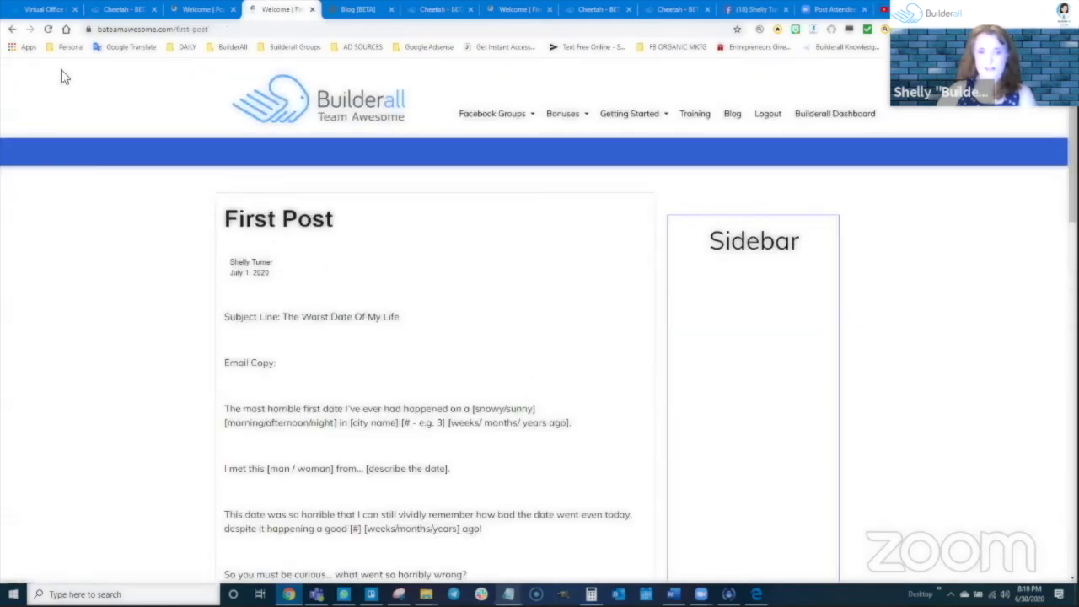
pyautogui.click(11, 28)
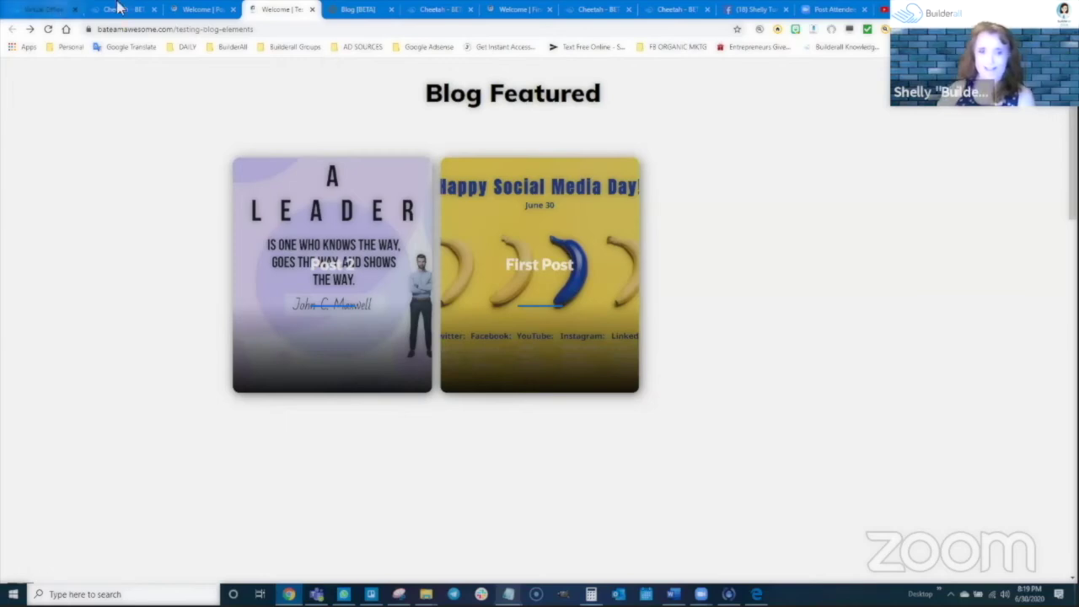
# Dismiss the publish confirmation and delete the two-card posts block
pyautogui.click(415, 9)
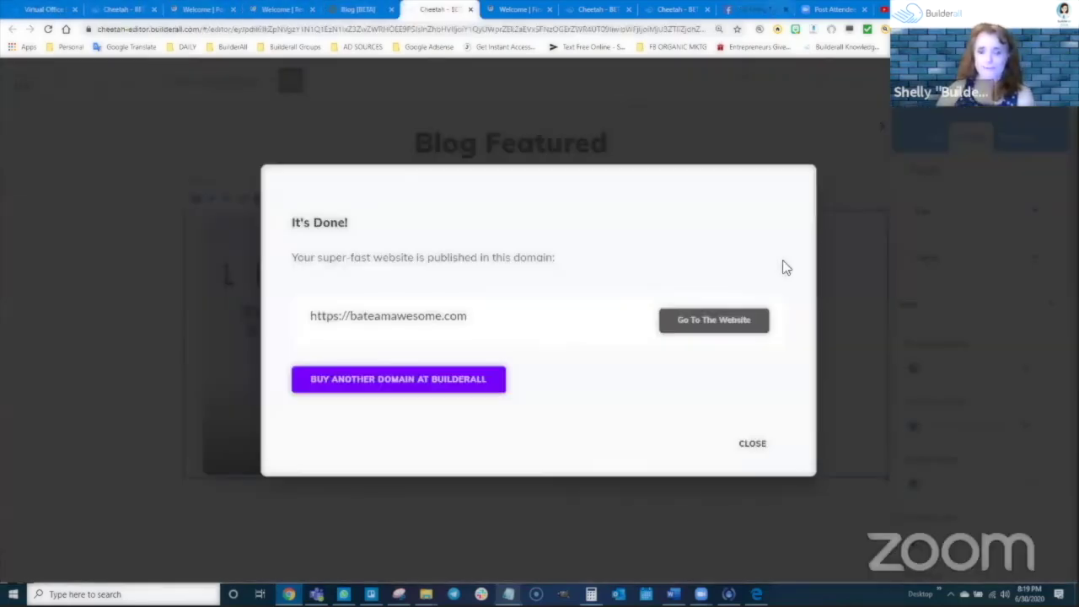
pyautogui.click(1011, 279)
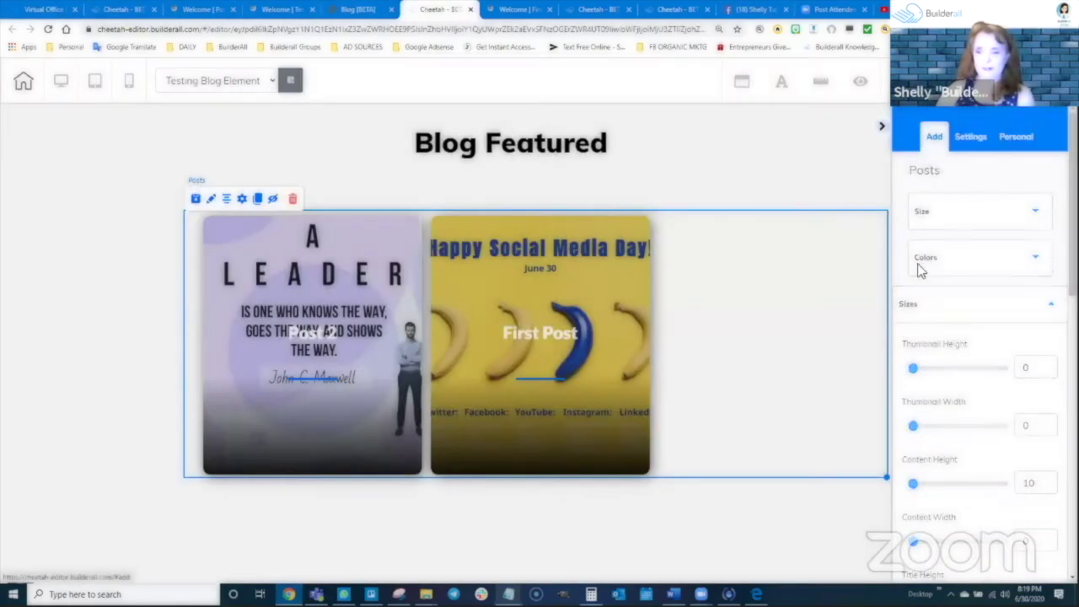
pyautogui.click(939, 137)
pyautogui.click(567, 317)
pyautogui.press('Delete')
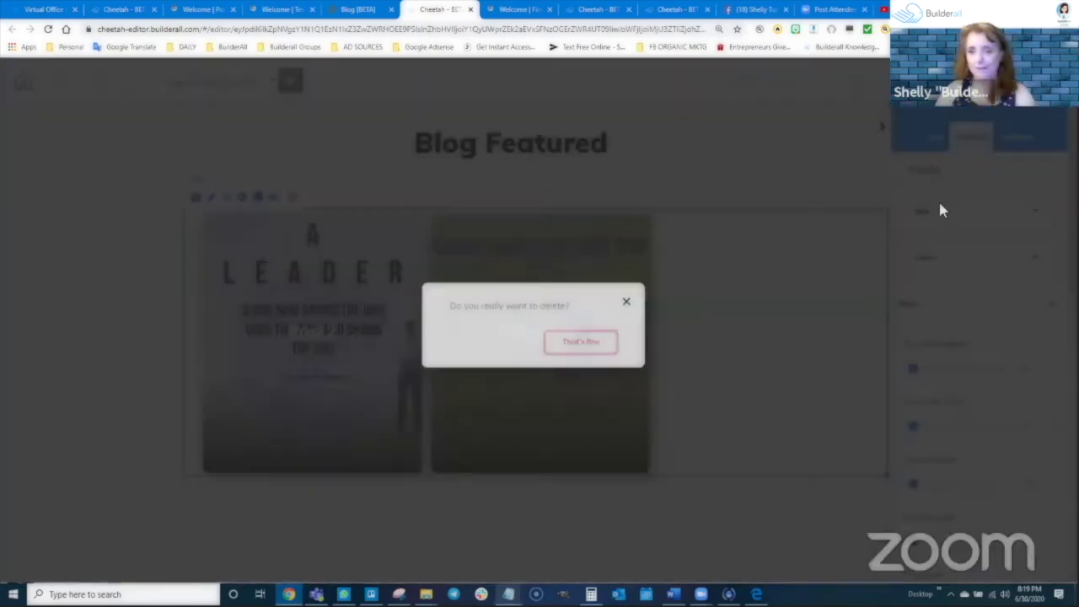
pyautogui.click(936, 140)
# Place a wide single-post blog card with Read More under Blog Featured
pyautogui.click(1006, 178)
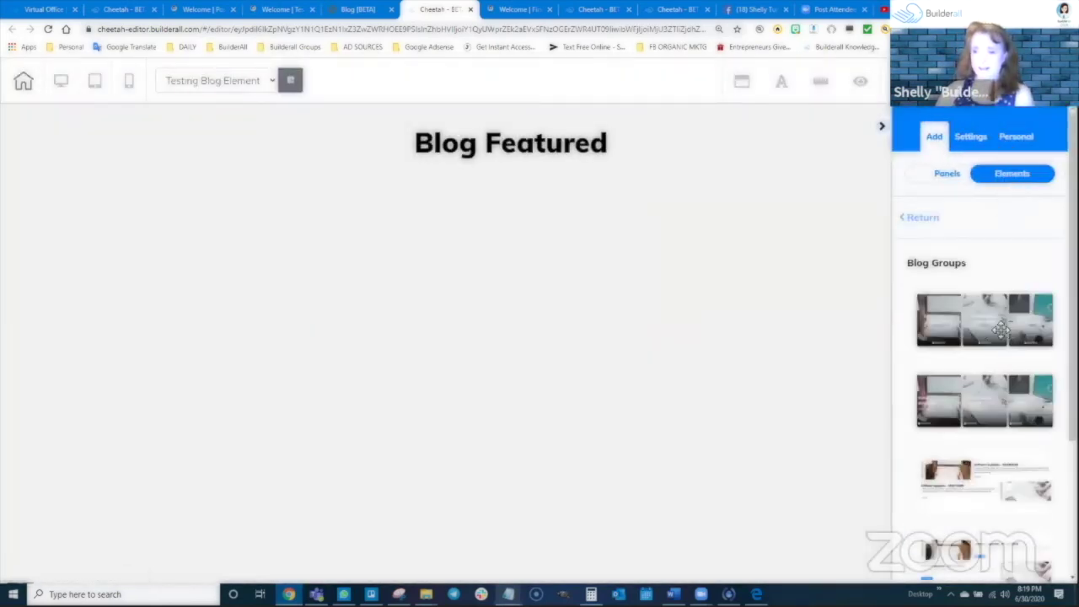
pyautogui.scroll(-3, 995, 518)
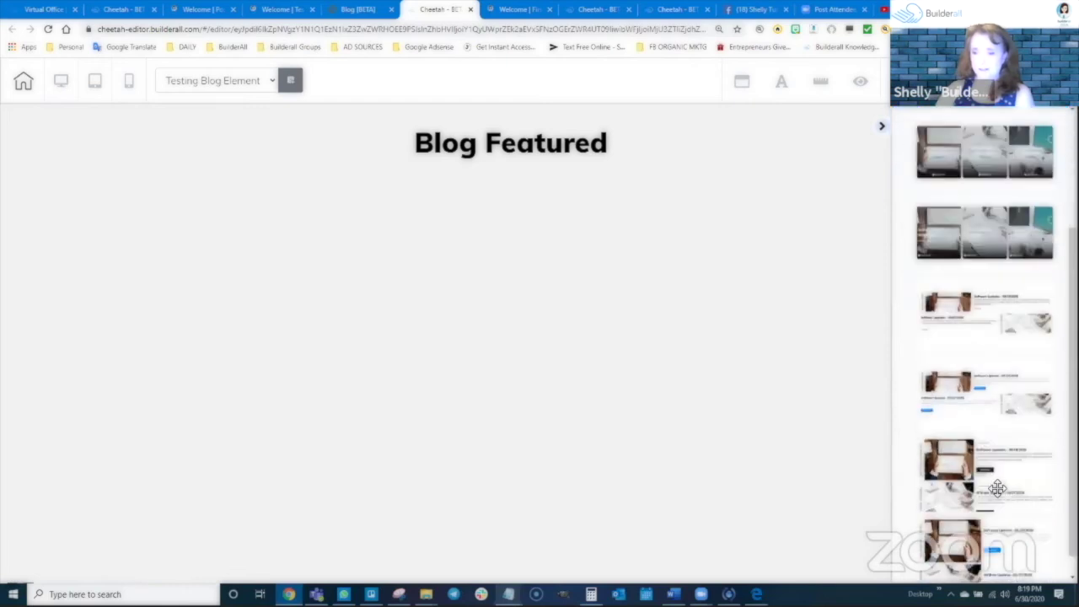
pyautogui.moveTo(1000, 442); pyautogui.dragTo(650, 362)
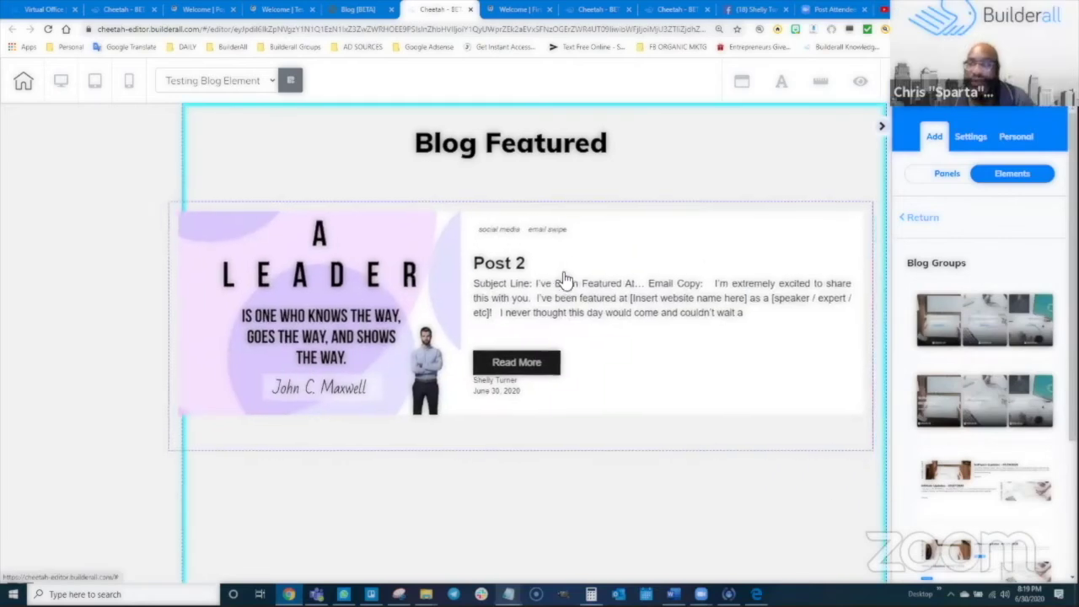
pyautogui.click(648, 386)
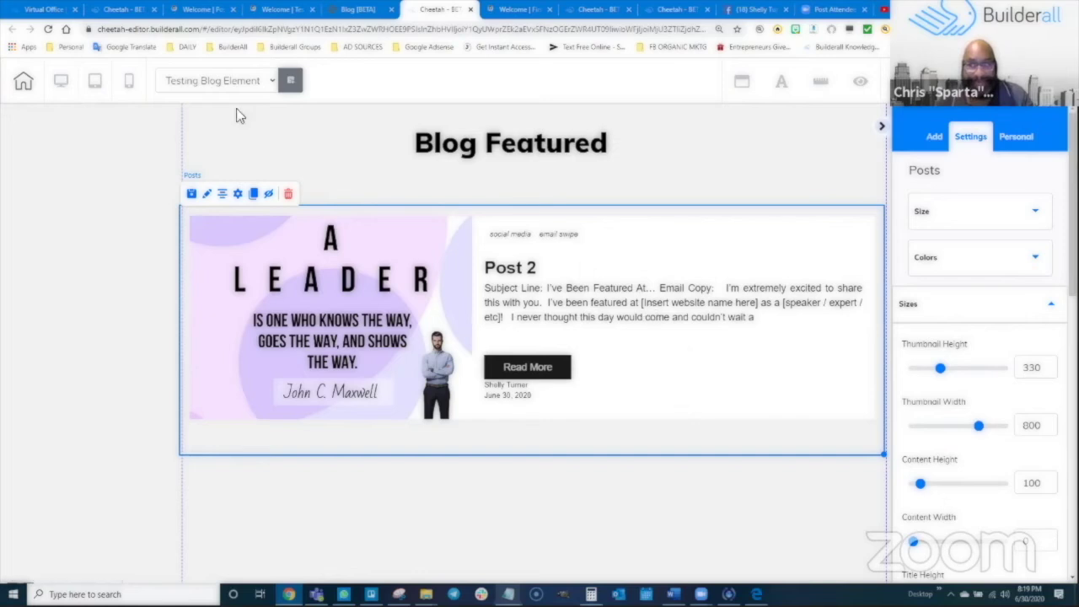
# Switch to the site's list of pages and scroll to the top
pyautogui.click(114, 10)
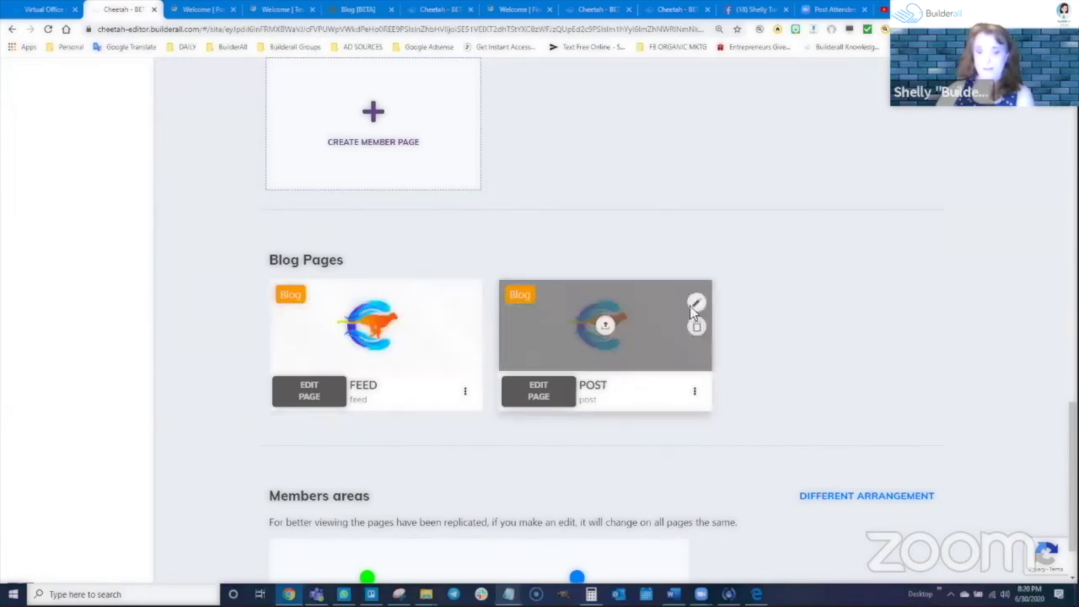
pyautogui.scroll(6, 875, 253)
pyautogui.scroll(5, 861, 379)
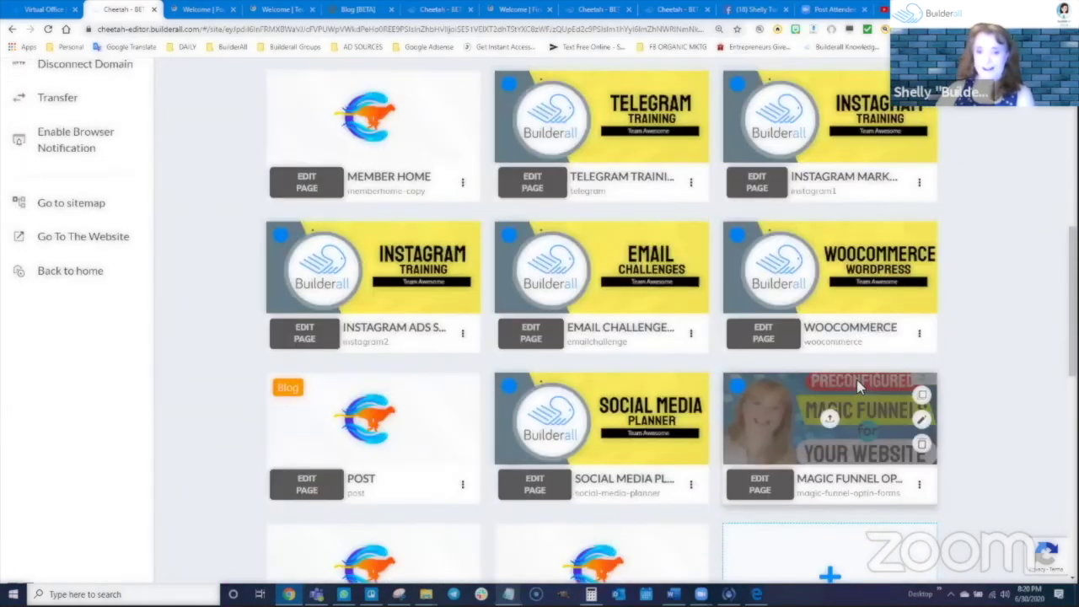